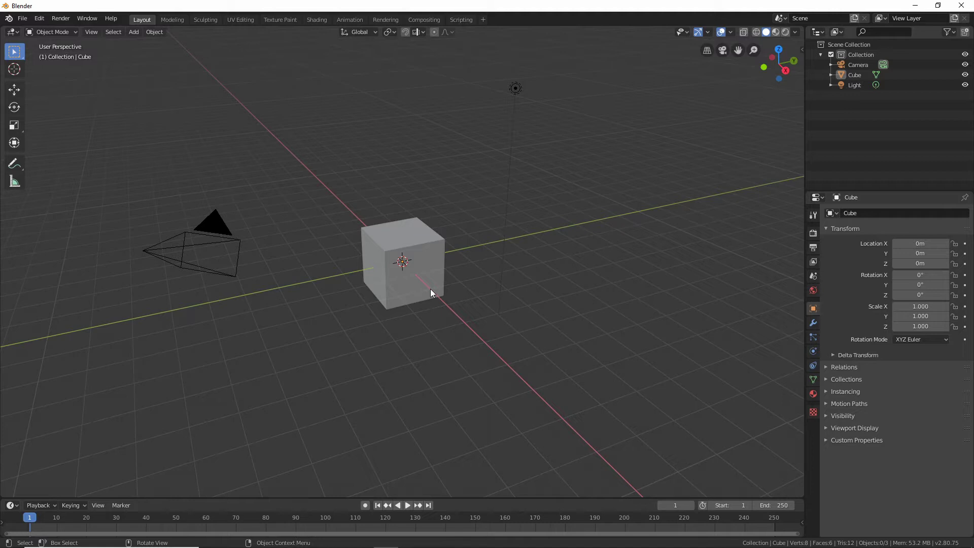
- Select the cube, the camera and the light in turn, and finish with the cube selected again
{"action": "left_click", "coordinate": [431, 293]}
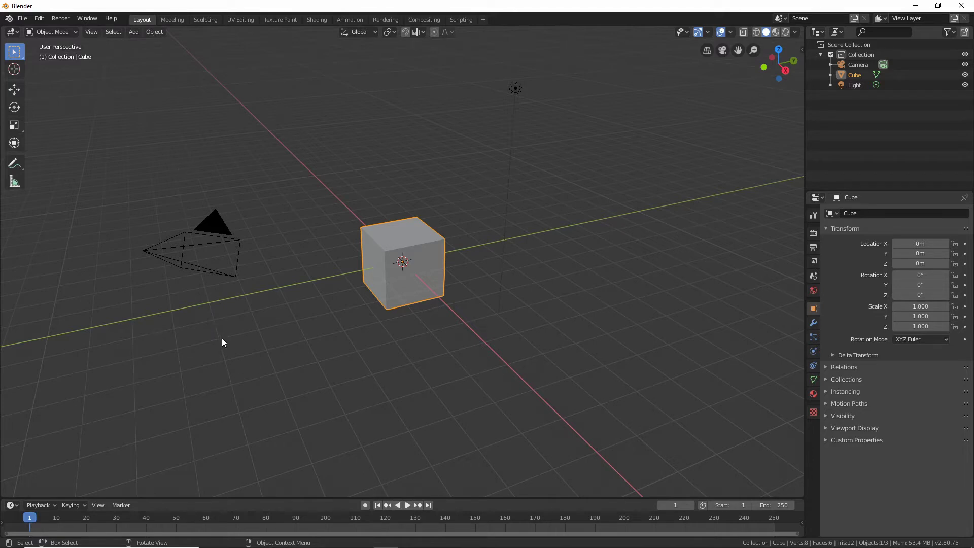
{"action": "left_click", "coordinate": [207, 235]}
{"action": "left_click", "coordinate": [515, 89]}
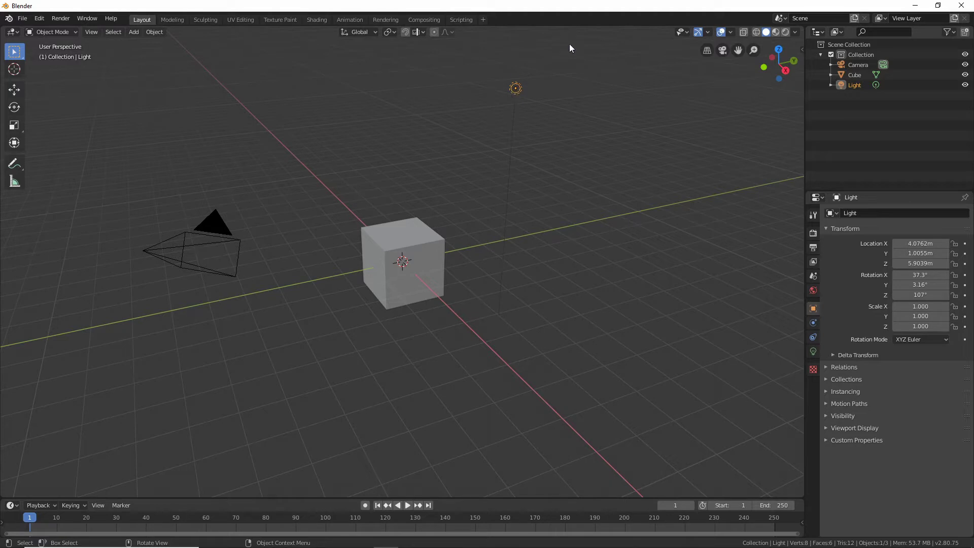
{"action": "left_click", "coordinate": [410, 239]}
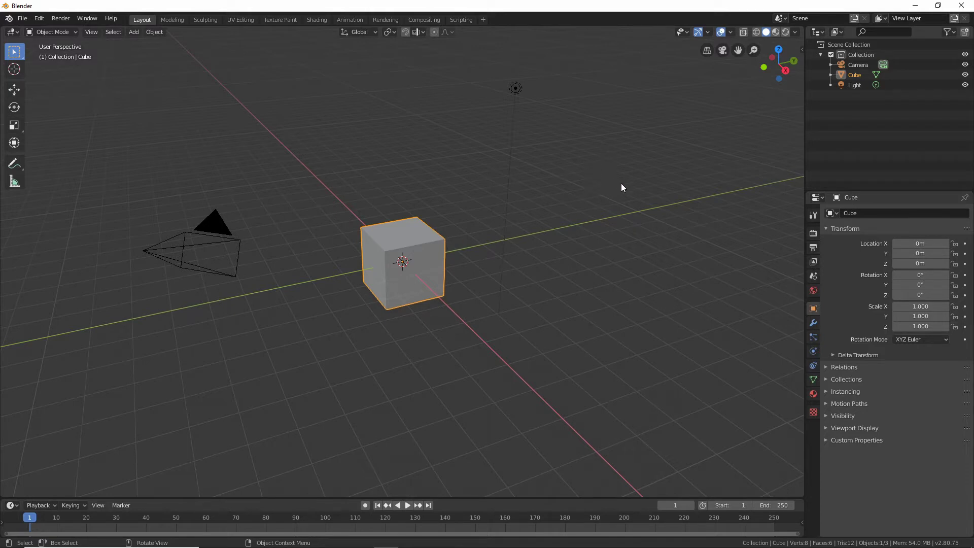
- Start the Shortcut VUr display with its dock set to Left and its button display turned off, and hide the sidebar
{"action": "left_click", "coordinate": [742, 168]}
{"action": "key", "text": "n"}
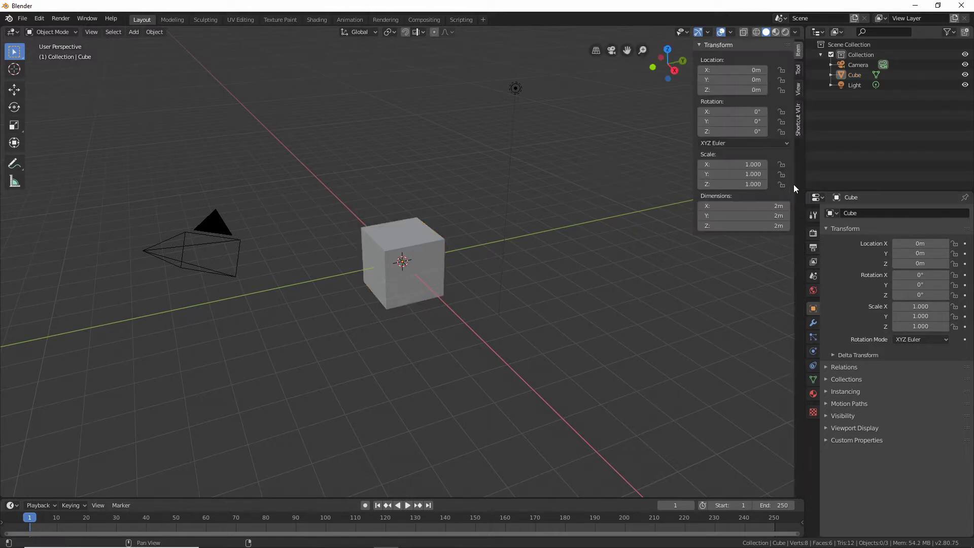
{"action": "left_click", "coordinate": [802, 130]}
{"action": "left_click", "coordinate": [764, 60]}
{"action": "left_click", "coordinate": [763, 75]}
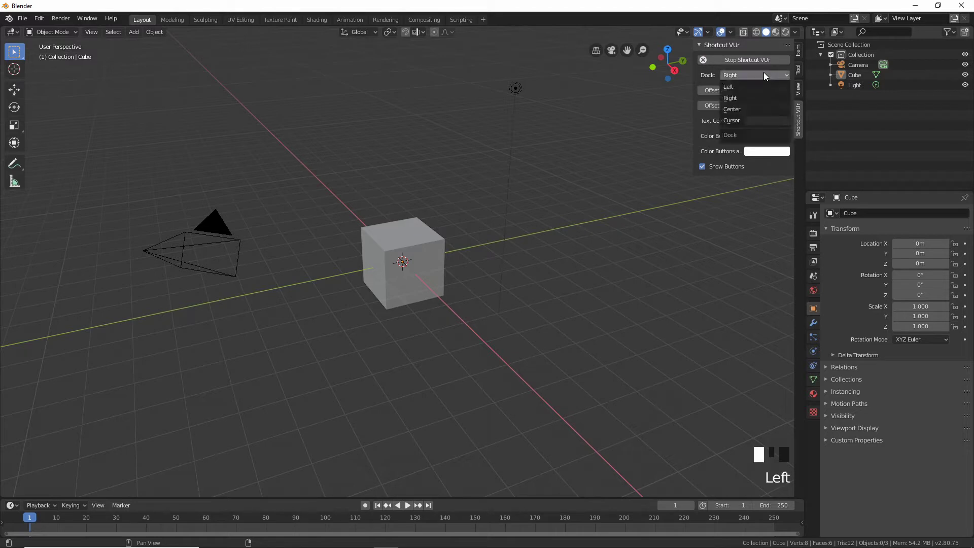
{"action": "left_click", "coordinate": [742, 88]}
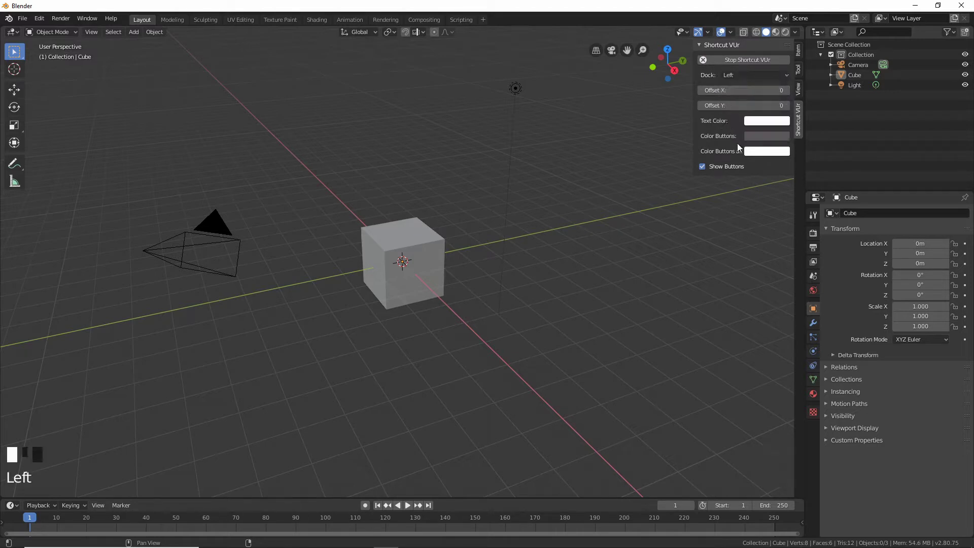
{"action": "left_click", "coordinate": [723, 168]}
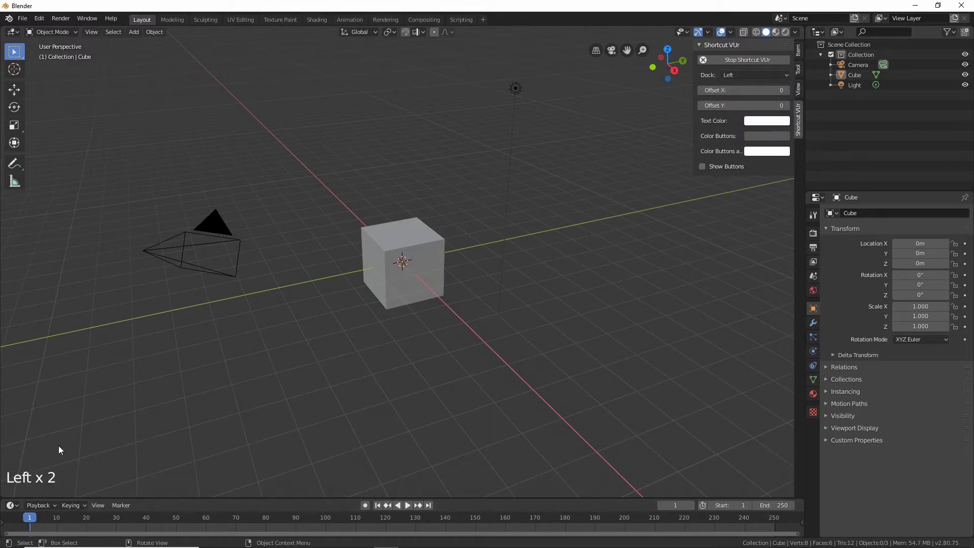
{"action": "left_click", "coordinate": [800, 110]}
{"action": "left_click", "coordinate": [799, 50]}
{"action": "key", "text": "n"}
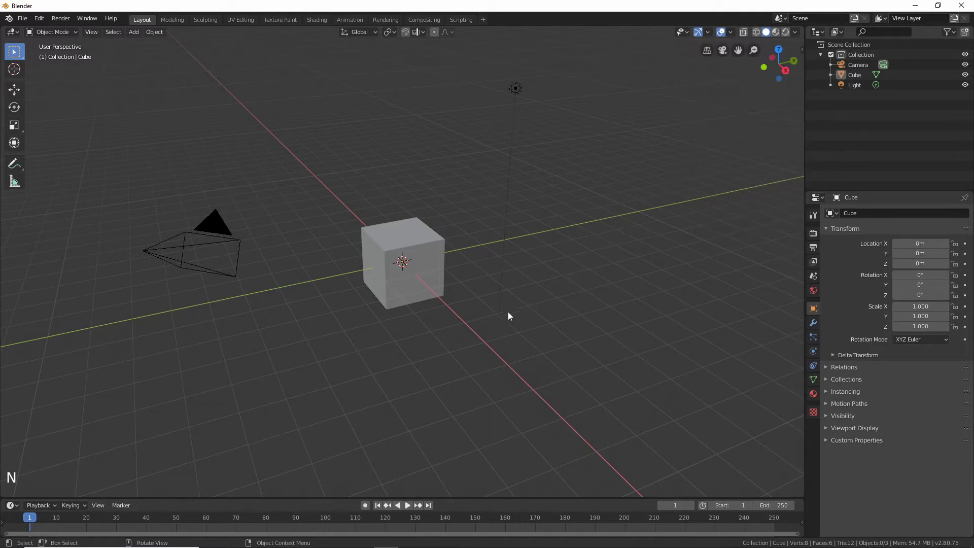
- Add a single centred loop cut to the cube in Edit Mode, splitting it into two halves along X
{"action": "left_click", "coordinate": [425, 253]}
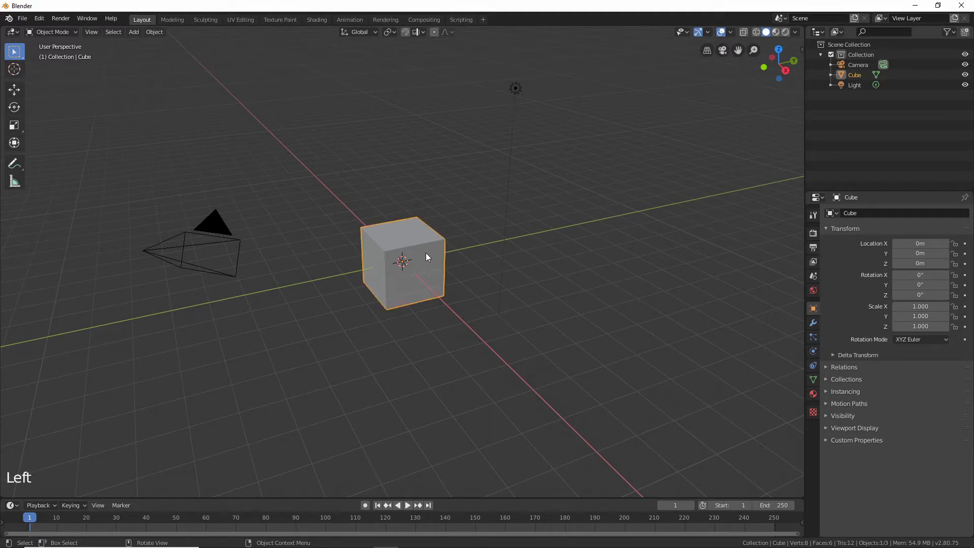
{"action": "middle_click_drag", "start_coordinate": [284, 287], "coordinate": [396, 283]}
{"action": "scroll", "coordinate": [397, 283], "scroll_direction": "up", "scroll_amount": 2}
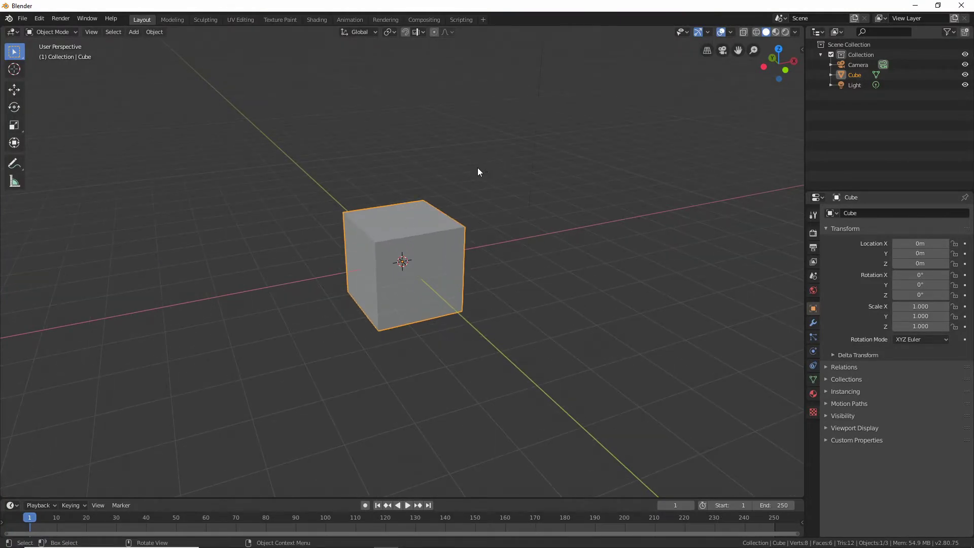
{"action": "key", "text": "Tab"}
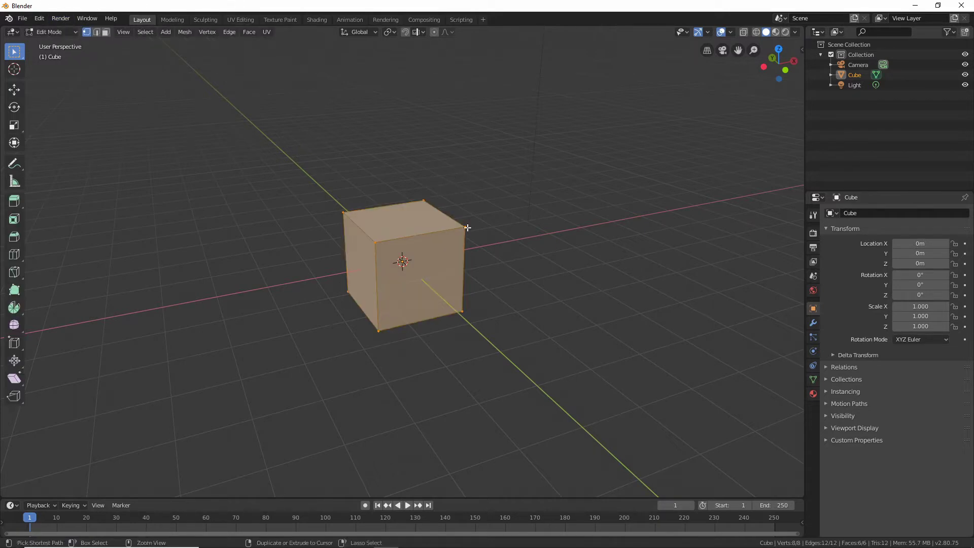
{"action": "key", "text": "ctrl+r"}
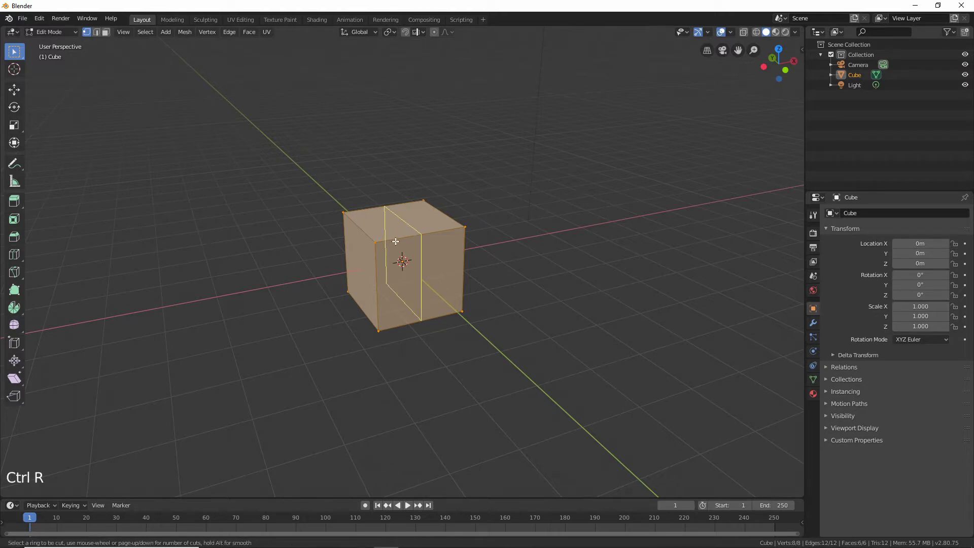
{"action": "left_click", "coordinate": [395, 241]}
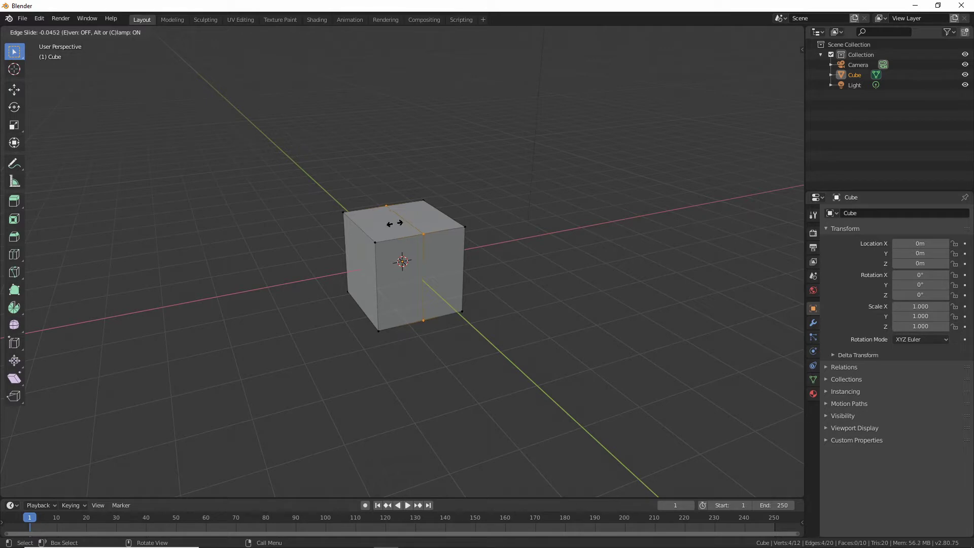
{"action": "left_click", "coordinate": [387, 62]}
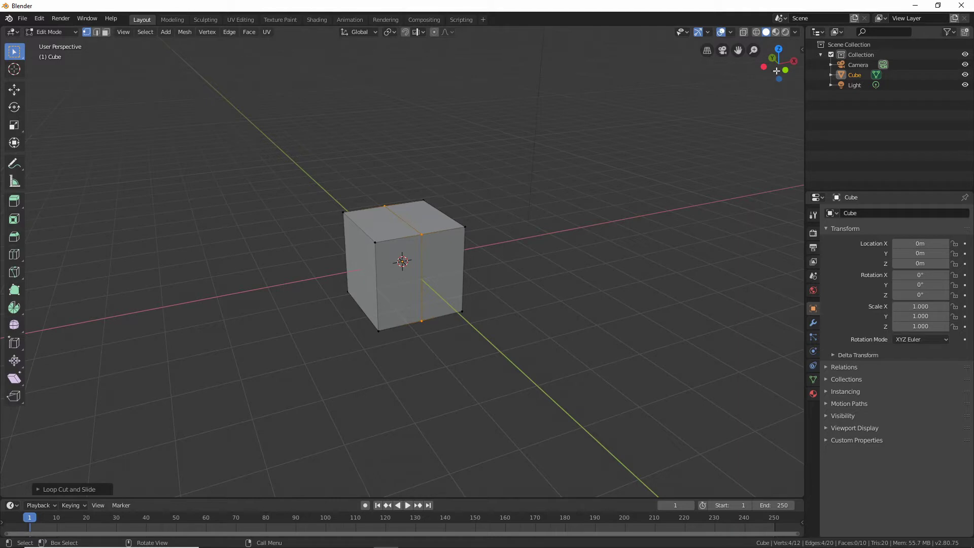
- Show the mesh in wireframe and delete the four outer vertices of the cube's positive X half
{"action": "left_click", "coordinate": [757, 32]}
{"action": "middle_click_drag", "start_coordinate": [467, 189], "coordinate": [457, 226]}
{"action": "left_click", "coordinate": [461, 151]}
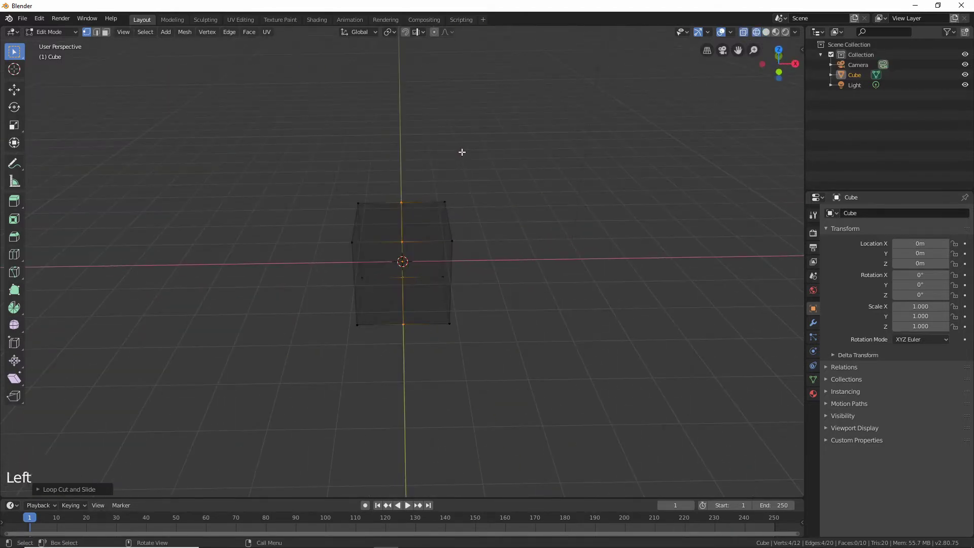
{"action": "key", "text": "b"}
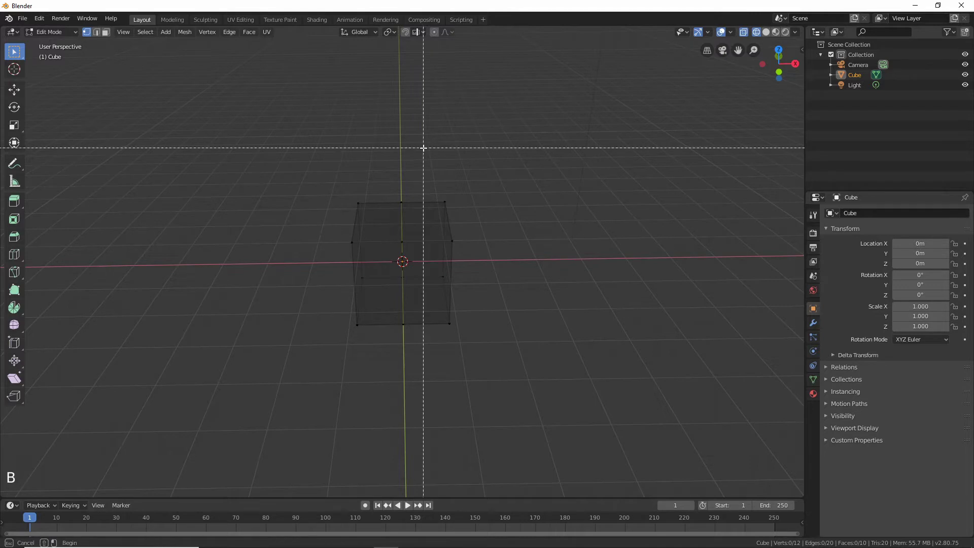
{"action": "left_click_drag", "start_coordinate": [424, 147], "coordinate": [486, 353]}
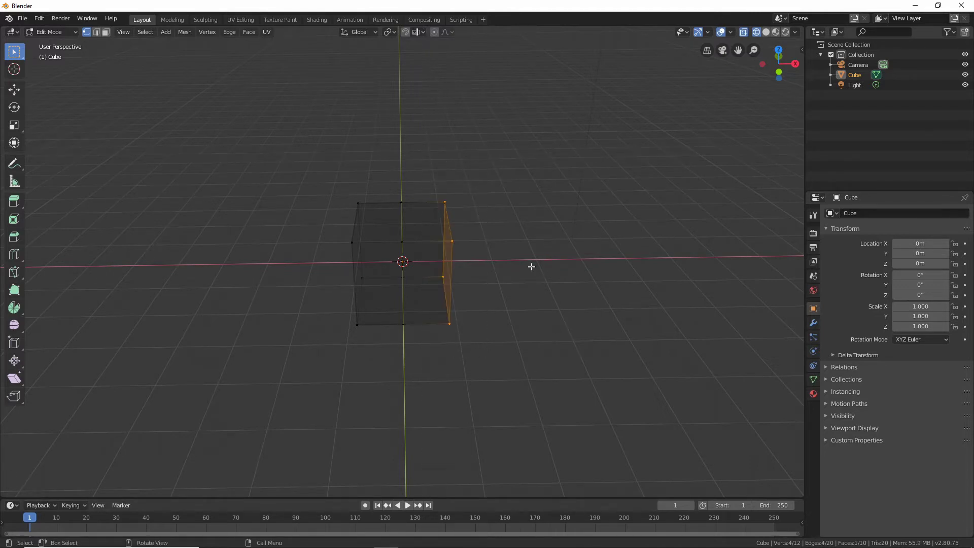
{"action": "key", "text": "x"}
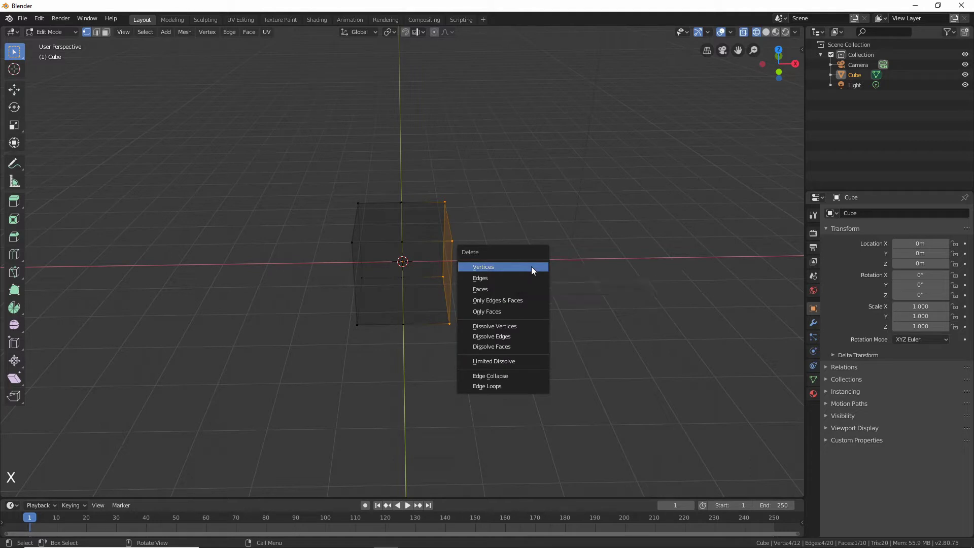
{"action": "left_click", "coordinate": [532, 267]}
- Add a Mirror modifier on the X axis to the half cube in Object Mode and enable Clipping
{"action": "middle_click_drag", "start_coordinate": [532, 267], "coordinate": [457, 315]}
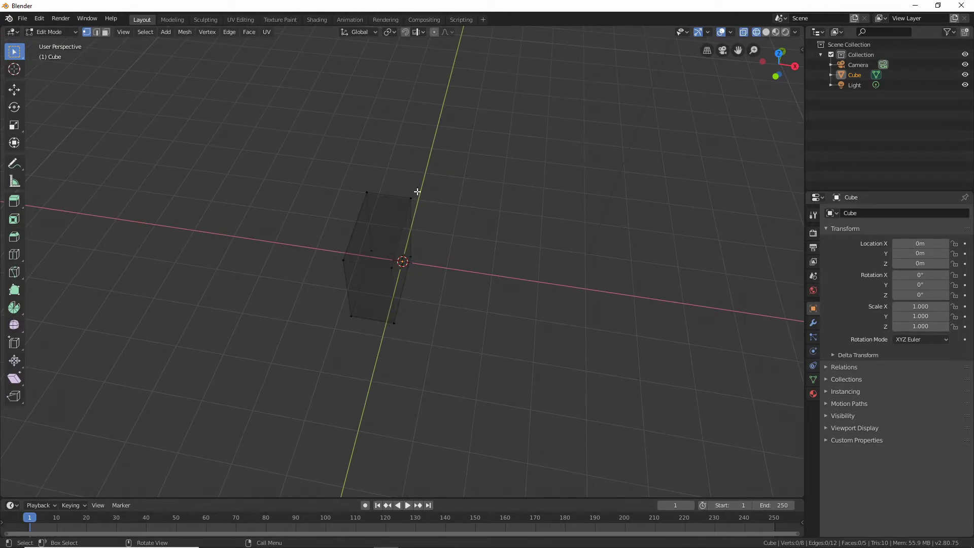
{"action": "middle_click_drag", "start_coordinate": [405, 281], "coordinate": [551, 264]}
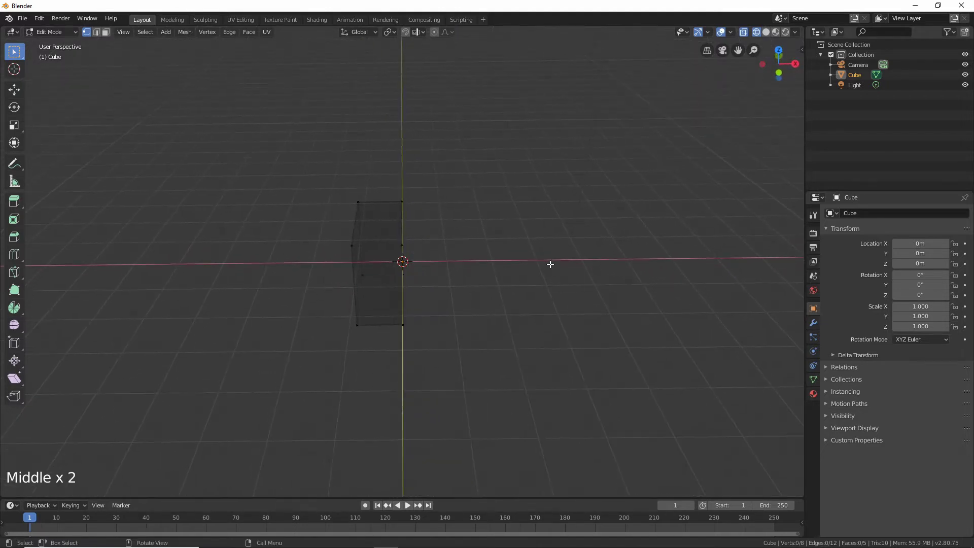
{"action": "key", "text": "Tab"}
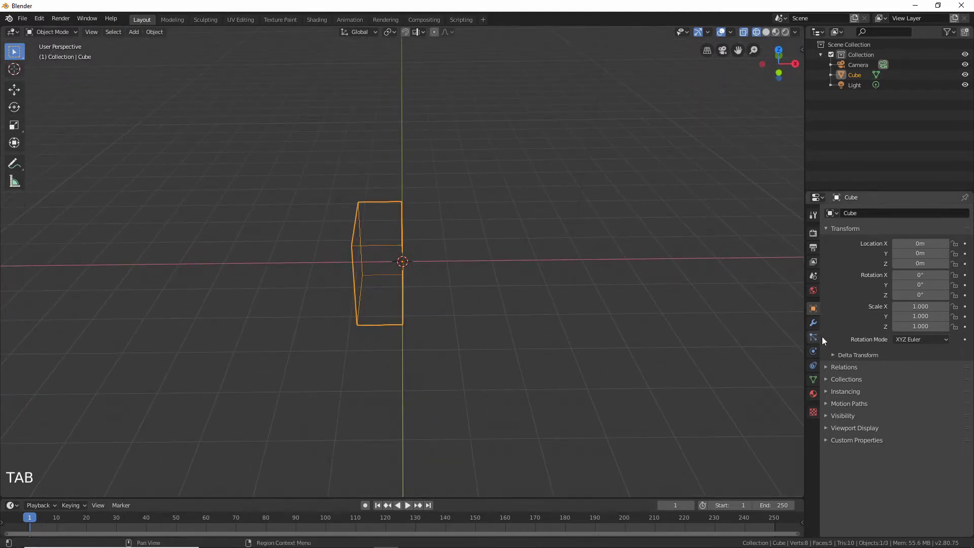
{"action": "left_click", "coordinate": [812, 326]}
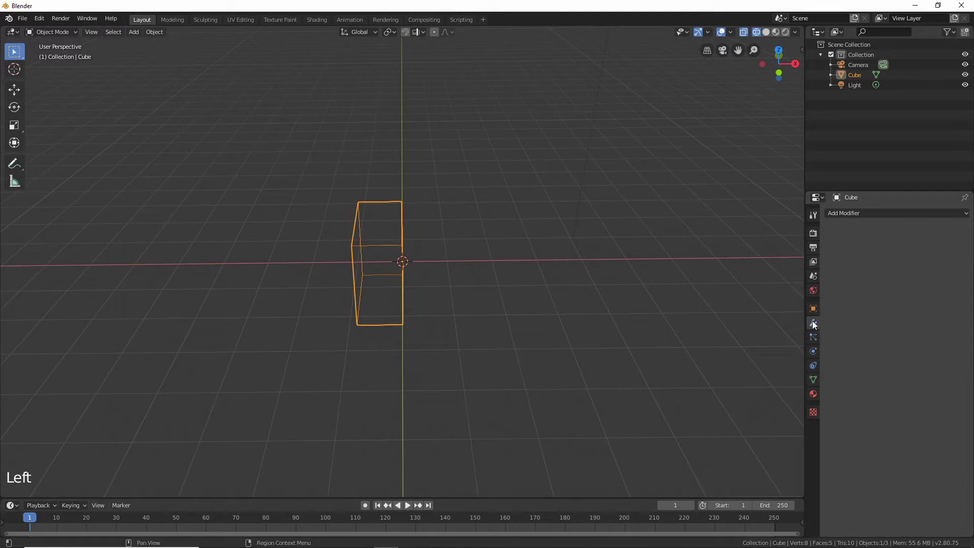
{"action": "left_click", "coordinate": [859, 228]}
{"action": "left_click", "coordinate": [859, 215]}
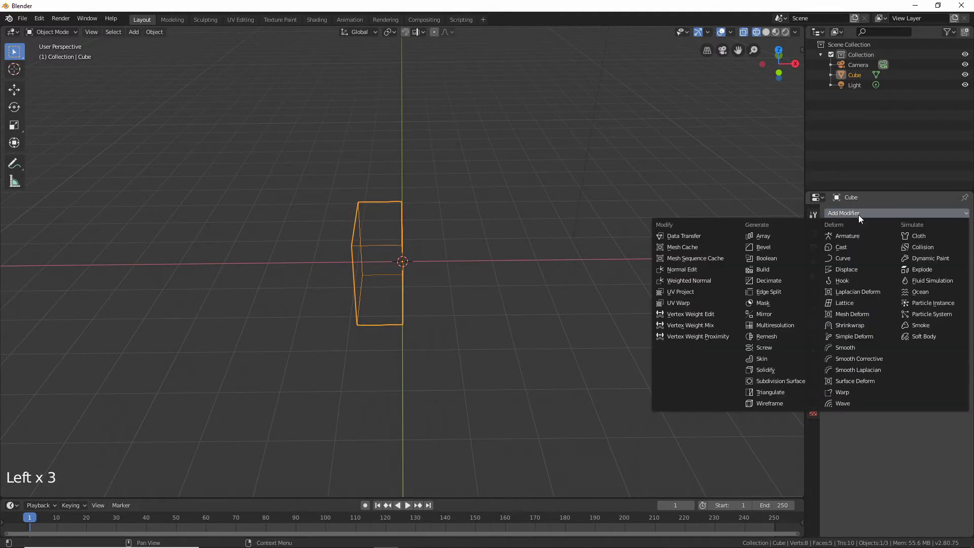
{"action": "left_click", "coordinate": [764, 314]}
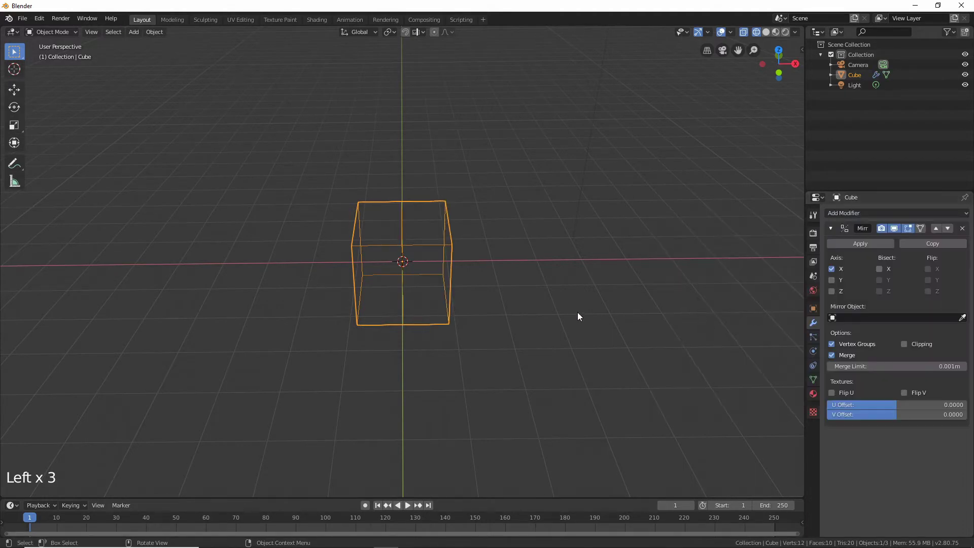
{"action": "middle_click_drag", "start_coordinate": [577, 312], "coordinate": [554, 299]}
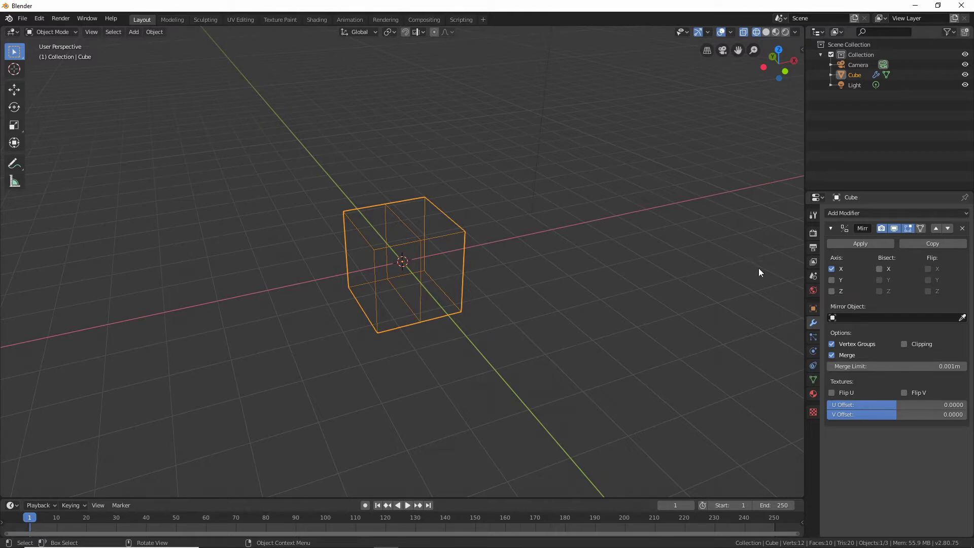
{"action": "left_click", "coordinate": [904, 344]}
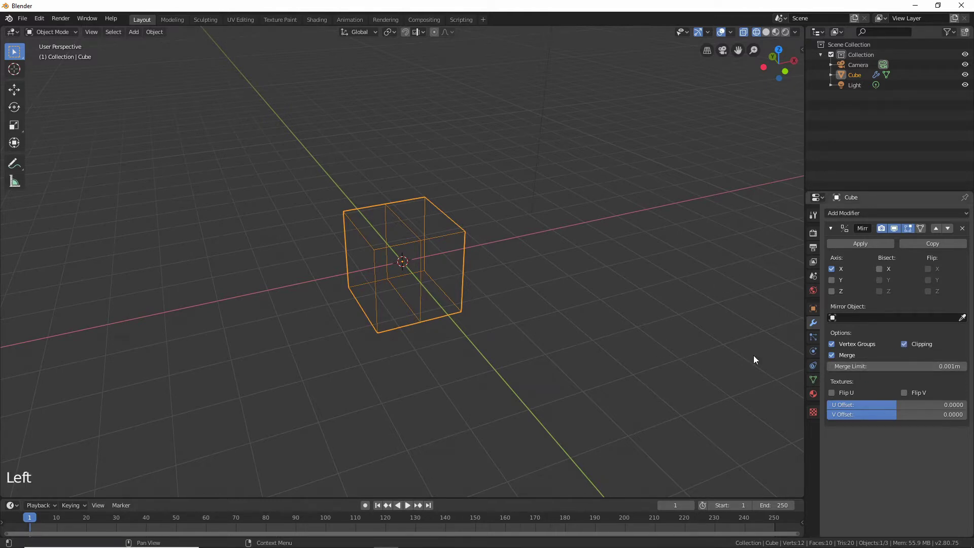
- In Edit Mode and front view, move the half cube's lower outer edge about 0.31 m inward along X and 0.37 m up along Z
{"action": "middle_click_drag", "start_coordinate": [487, 312], "coordinate": [390, 201]}
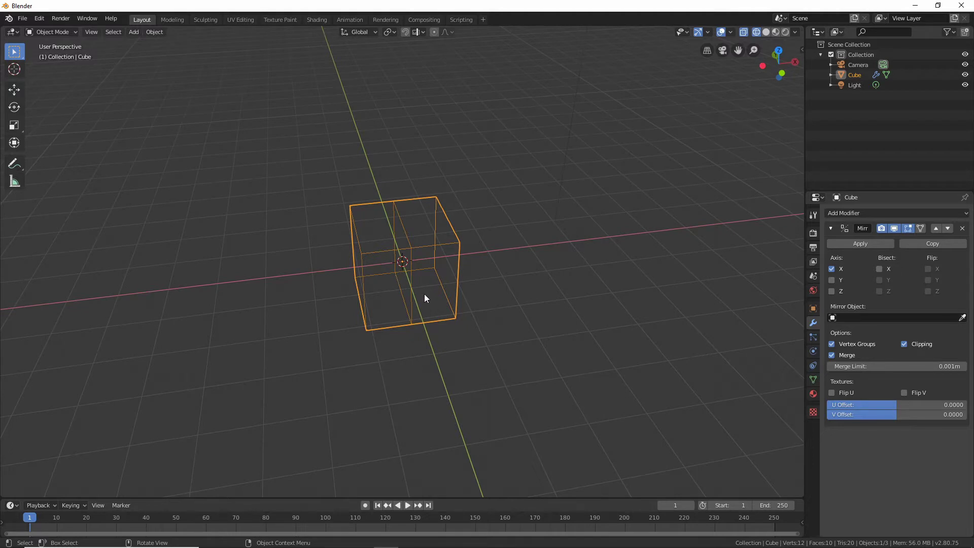
{"action": "mouse_move", "coordinate": [425, 298]}
{"action": "middle_mouse_down"}
{"action": "mouse_move", "coordinate": [409, 306]}
{"action": "mouse_move", "coordinate": [428, 265]}
{"action": "mouse_move", "coordinate": [427, 286]}
{"action": "middle_mouse_up"}
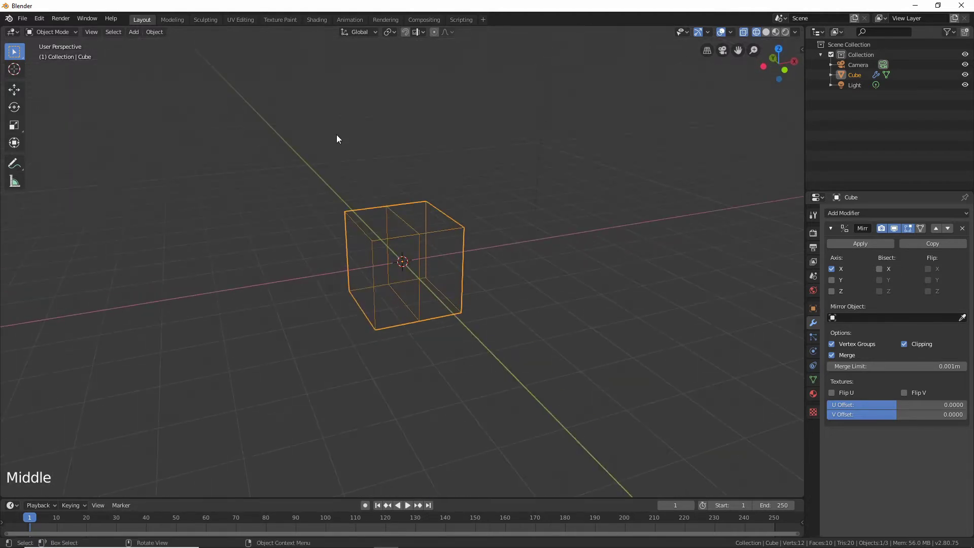
{"action": "key", "text": "Tab"}
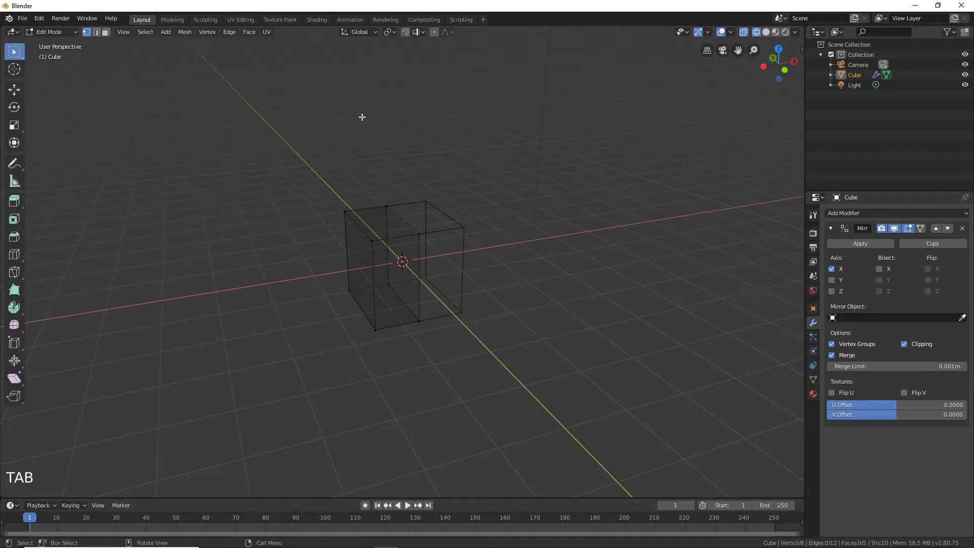
{"action": "middle_click_drag", "start_coordinate": [373, 144], "coordinate": [337, 210]}
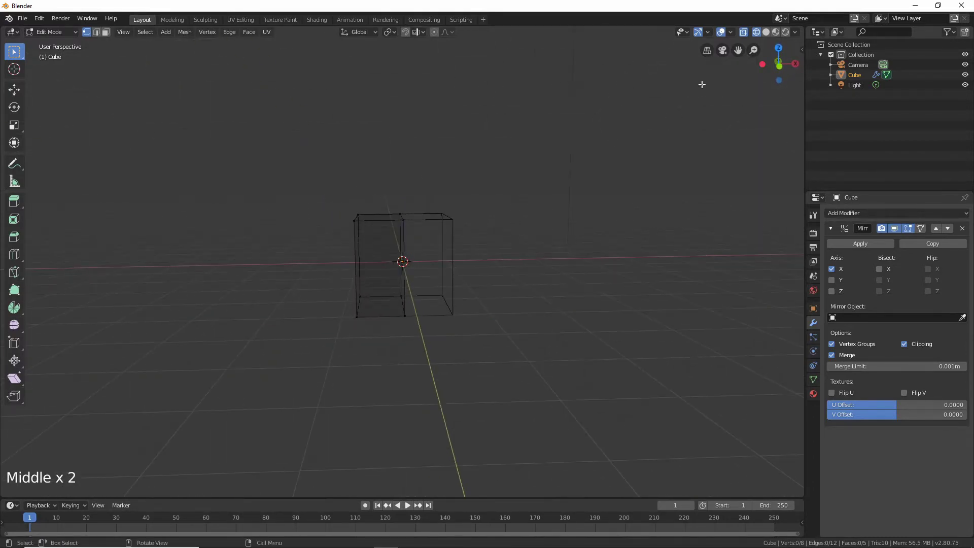
{"action": "left_click", "coordinate": [766, 73]}
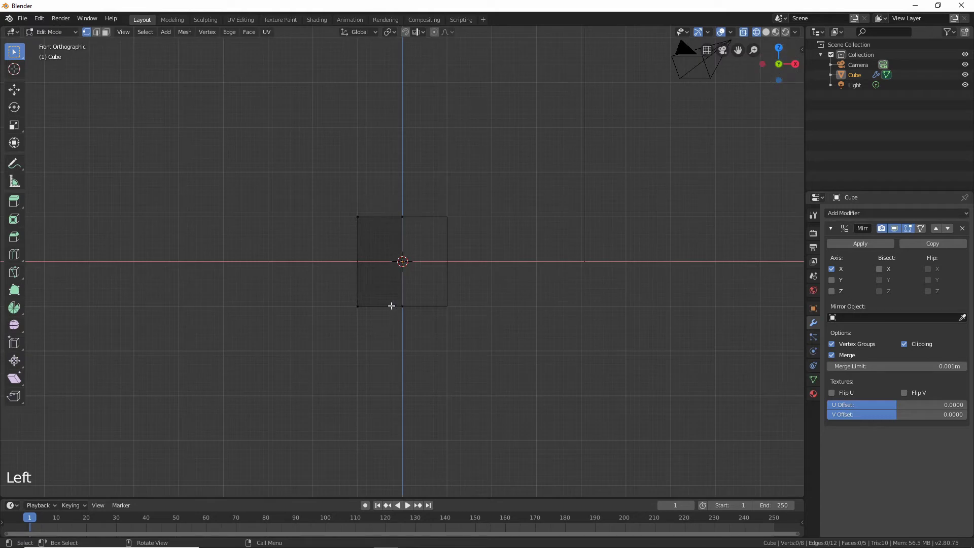
{"action": "key", "text": "b"}
{"action": "left_click_drag", "start_coordinate": [315, 337], "coordinate": [367, 292]}
{"action": "key", "text": "b"}
{"action": "left_click_drag", "start_coordinate": [313, 330], "coordinate": [389, 294]}
{"action": "mouse_move", "coordinate": [334, 296]}
{"action": "middle_mouse_down"}
{"action": "mouse_move", "coordinate": [395, 300]}
{"action": "mouse_move", "coordinate": [337, 306]}
{"action": "middle_mouse_up"}
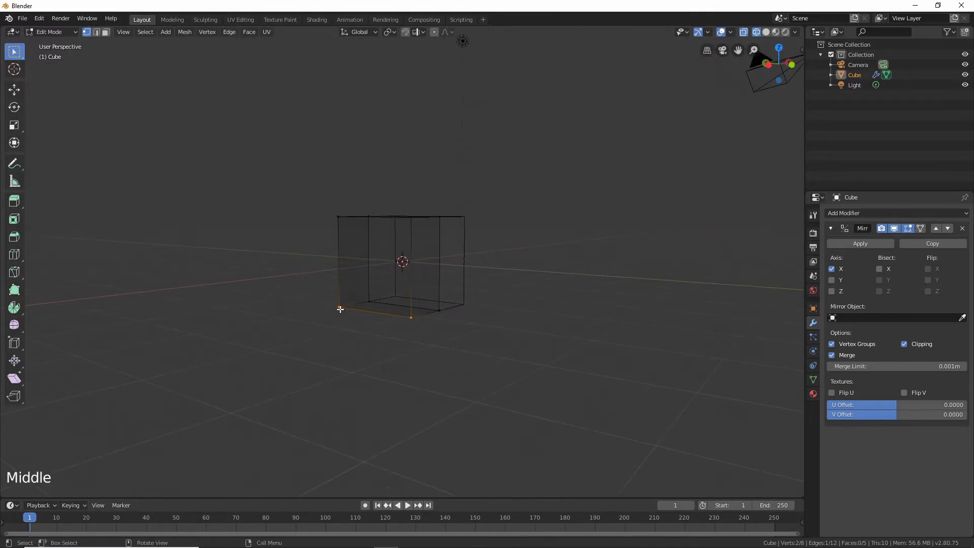
{"action": "left_click", "coordinate": [791, 64]}
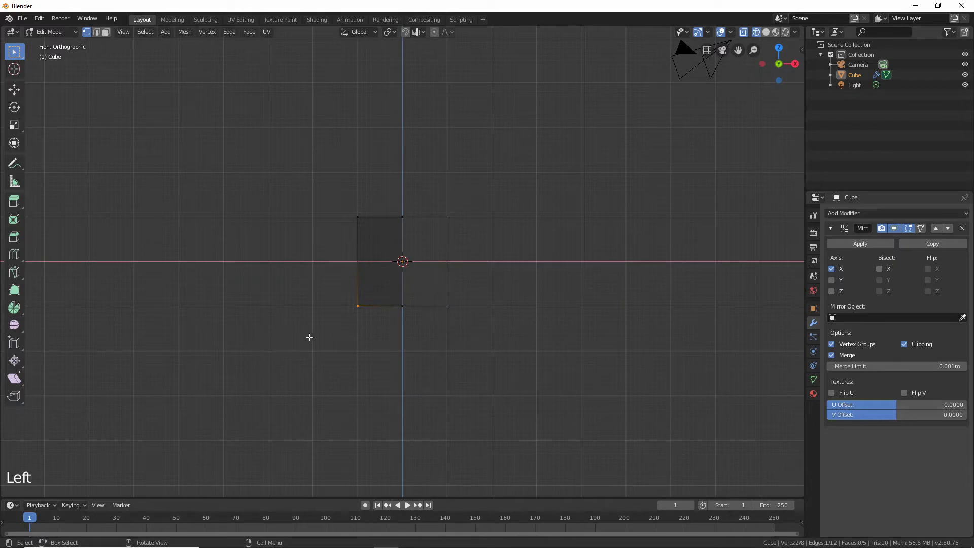
{"action": "key", "text": "g"}
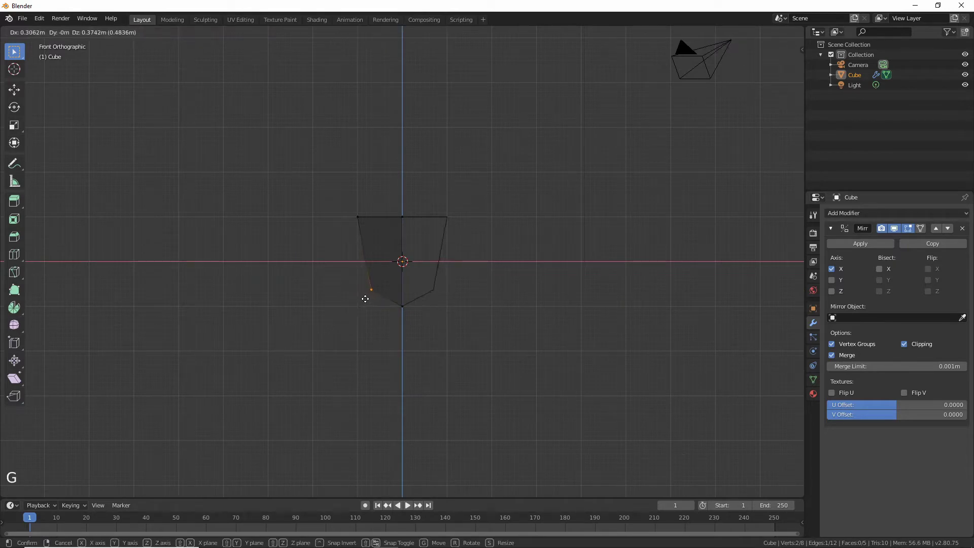
{"action": "left_click", "coordinate": [366, 299]}
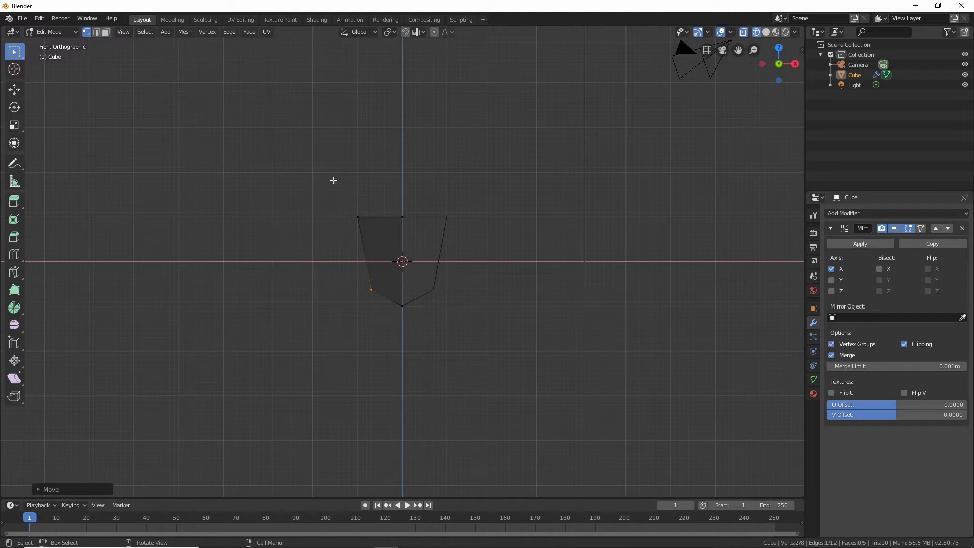
- Move the half cube's upper outer edge about 0.10 m inward along X in front view
{"action": "left_click", "coordinate": [325, 182]}
{"action": "key", "text": "b"}
{"action": "left_click_drag", "start_coordinate": [314, 181], "coordinate": [381, 231]}
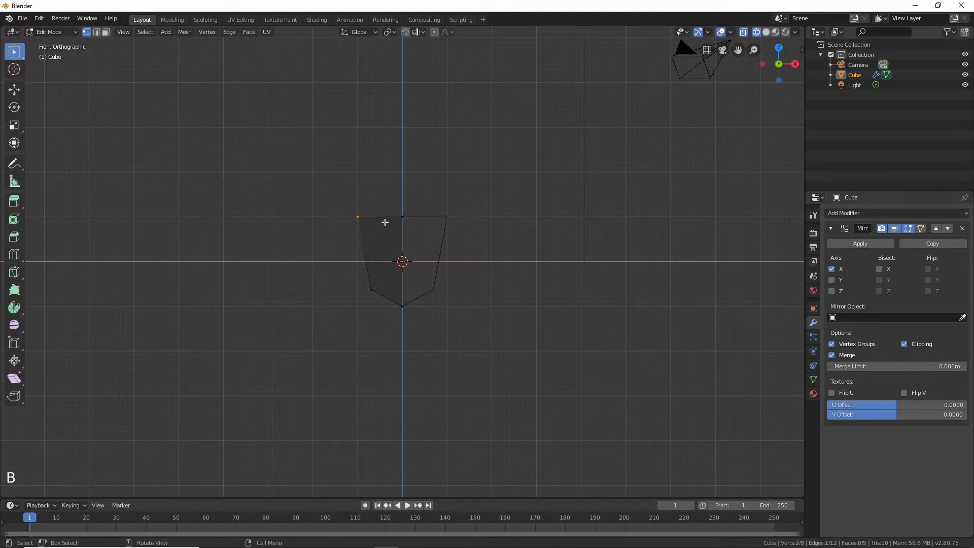
{"action": "key", "text": "g"}
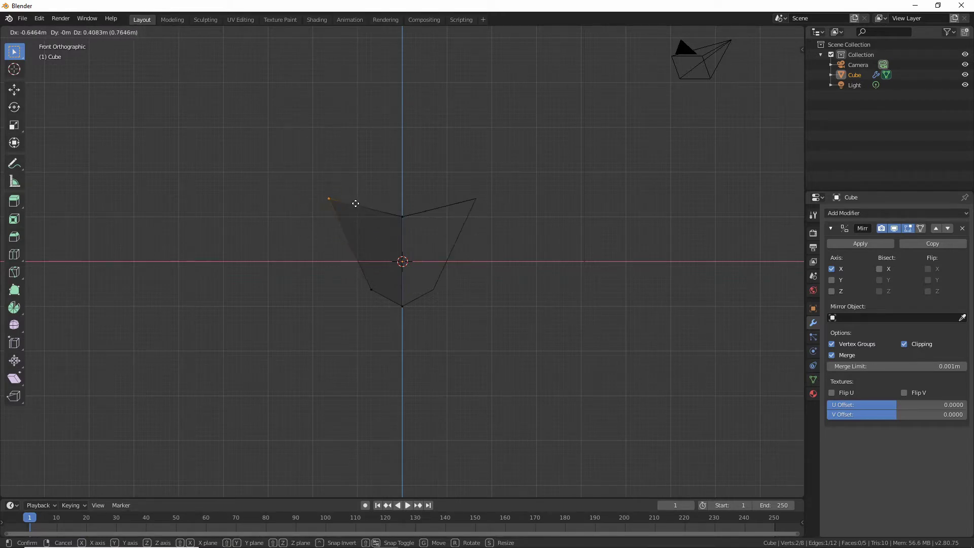
{"action": "key", "text": "x"}
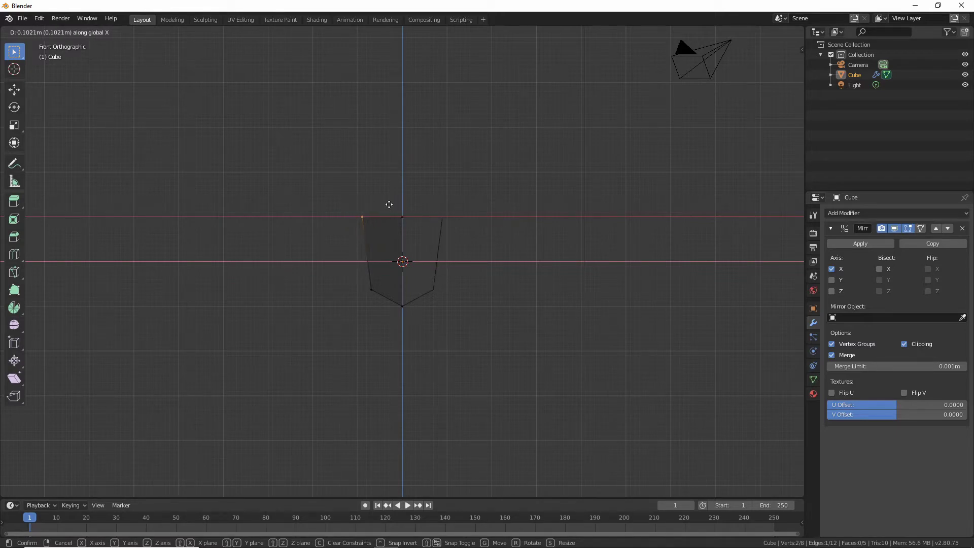
{"action": "left_click", "coordinate": [389, 204]}
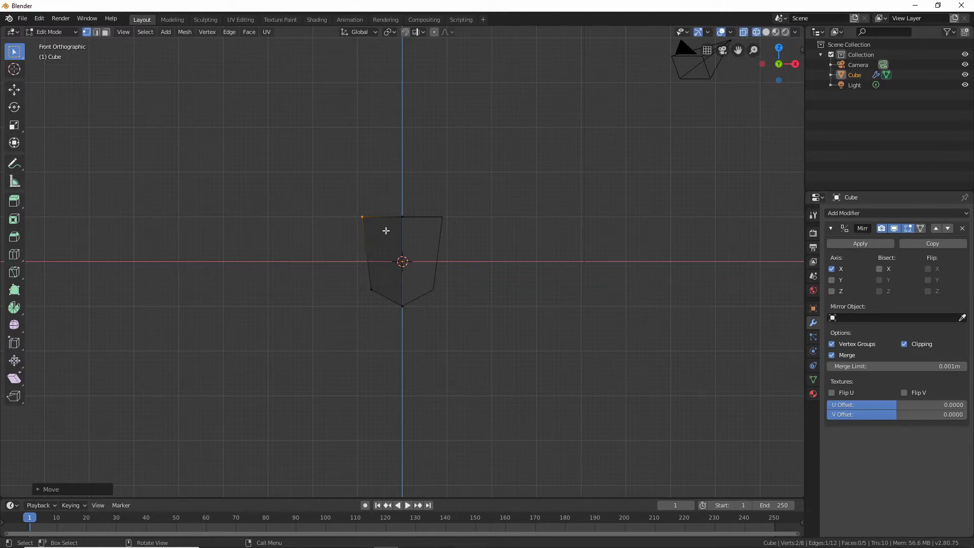
- Select the two front outer vertices of the half cube and move them about 0.42 m inward along Y
{"action": "middle_click_drag", "start_coordinate": [386, 231], "coordinate": [431, 279]}
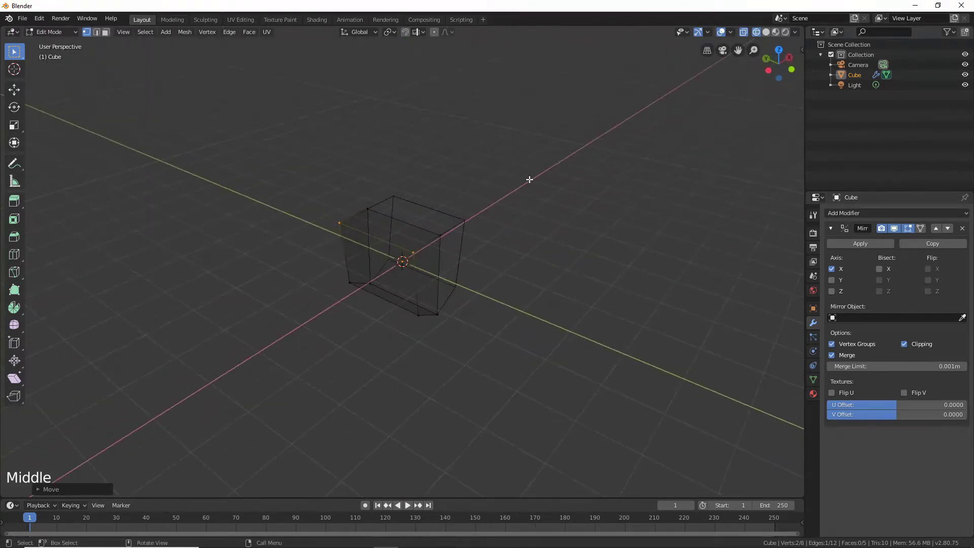
{"action": "left_click", "coordinate": [412, 252]}
{"action": "left_click", "coordinate": [412, 252]}
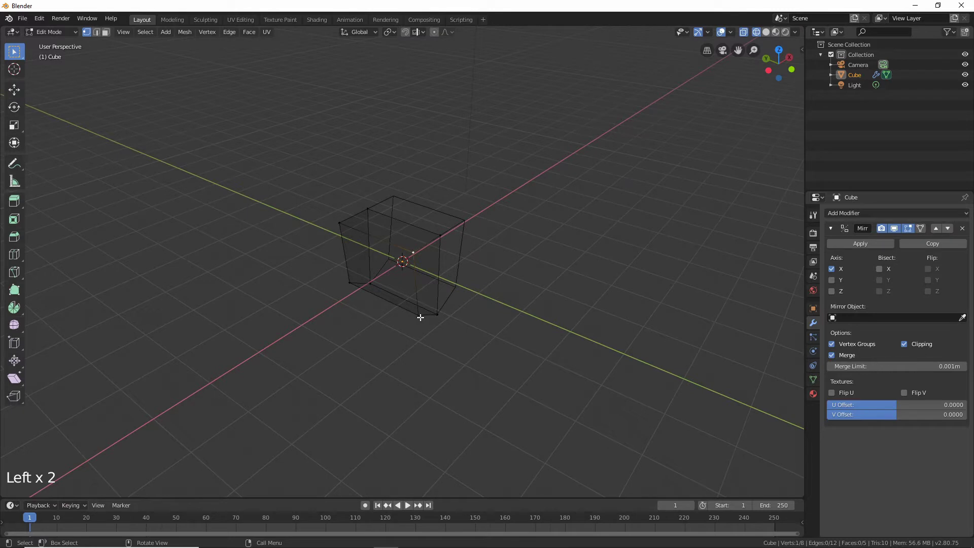
{"action": "left_click", "coordinate": [419, 316], "text": "shift"}
{"action": "key", "text": "g"}
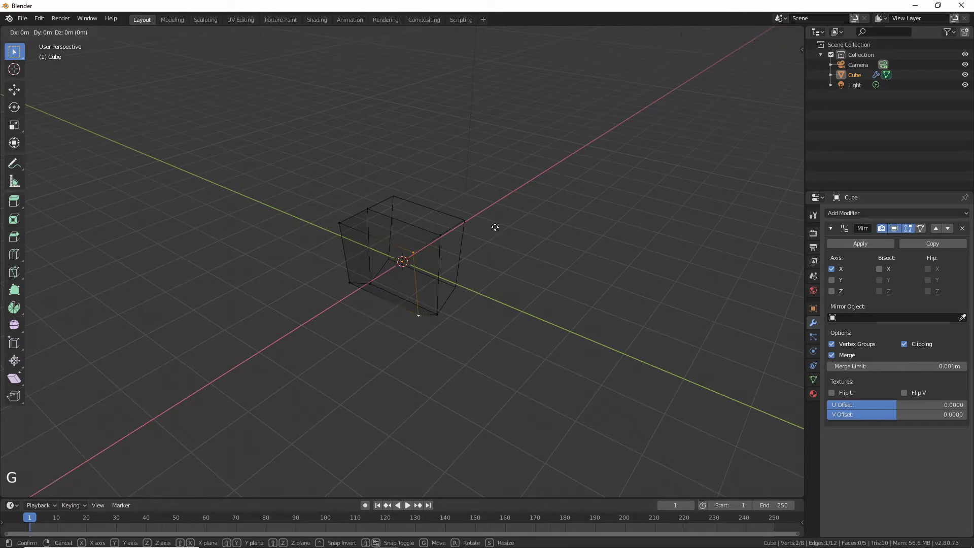
{"action": "key", "text": "y"}
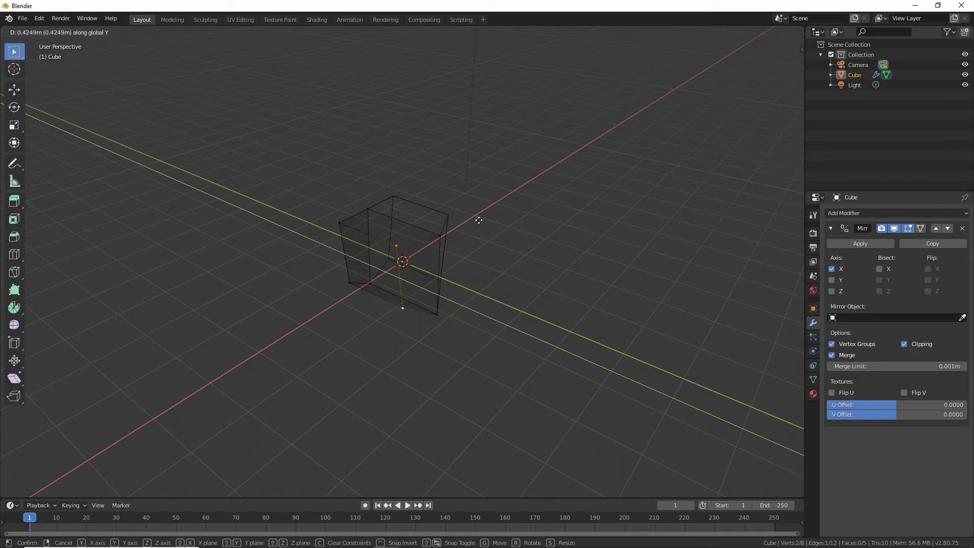
{"action": "left_click", "coordinate": [479, 220]}
- Select the two back outer vertices of the half cube and move them about 0.31 m inward along Y
{"action": "middle_click_drag", "start_coordinate": [456, 260], "coordinate": [249, 301]}
{"action": "left_click", "coordinate": [400, 269]}
{"action": "left_click", "coordinate": [457, 287]}
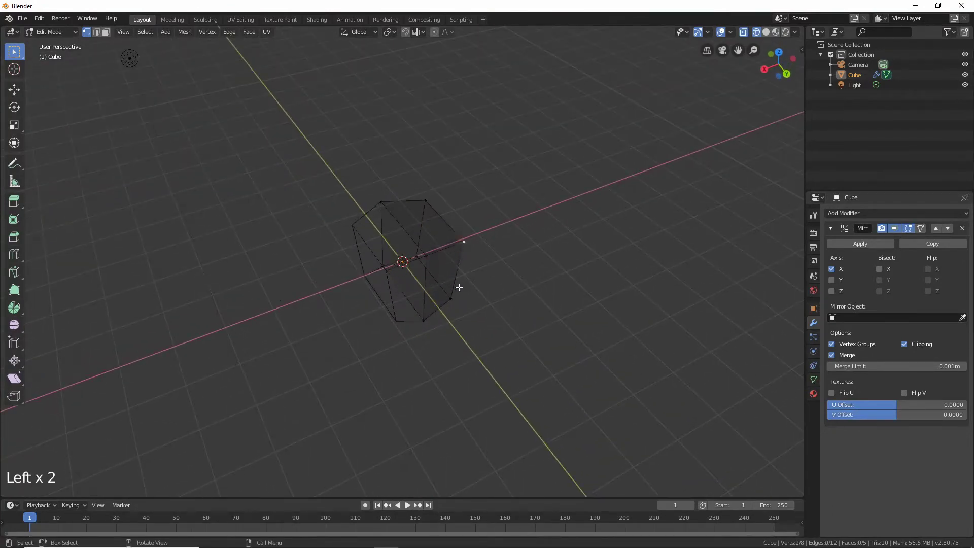
{"action": "left_click", "coordinate": [450, 298], "text": "shift"}
{"action": "middle_click_drag", "start_coordinate": [451, 298], "coordinate": [399, 262]}
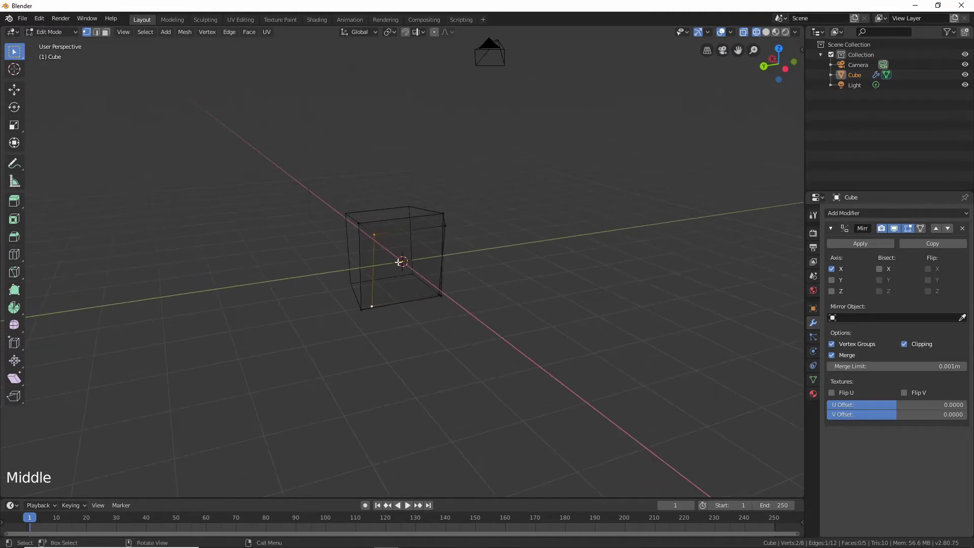
{"action": "key", "text": "g"}
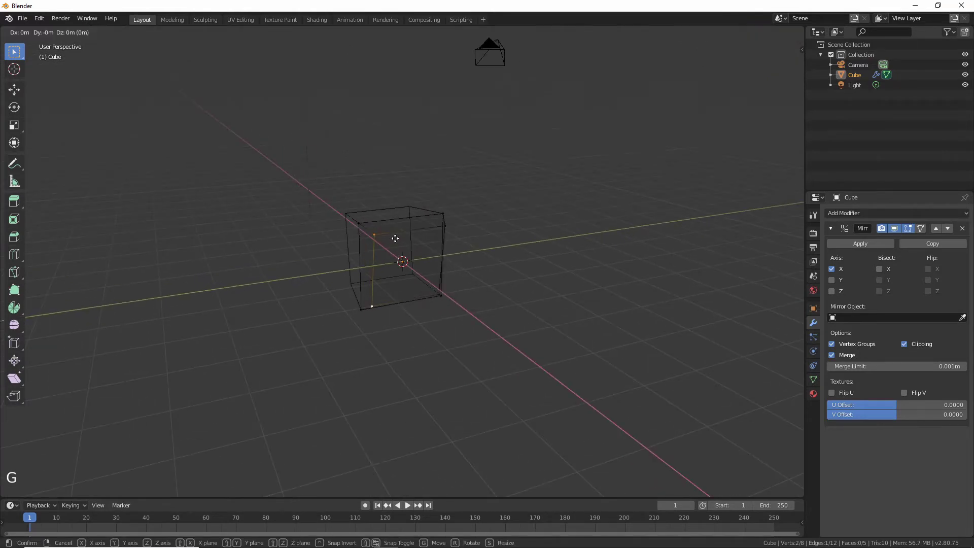
{"action": "key", "text": "y"}
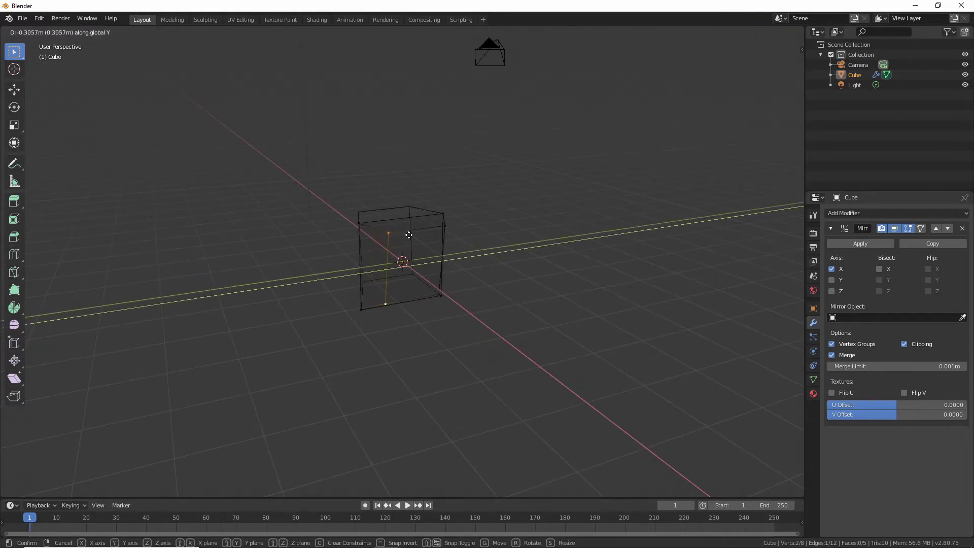
{"action": "left_click", "coordinate": [410, 234]}
- Raise the two lower back vertices of the half mesh about 0.24 m along Z
{"action": "middle_click_drag", "start_coordinate": [410, 234], "coordinate": [379, 309]}
{"action": "left_click", "coordinate": [436, 295]}
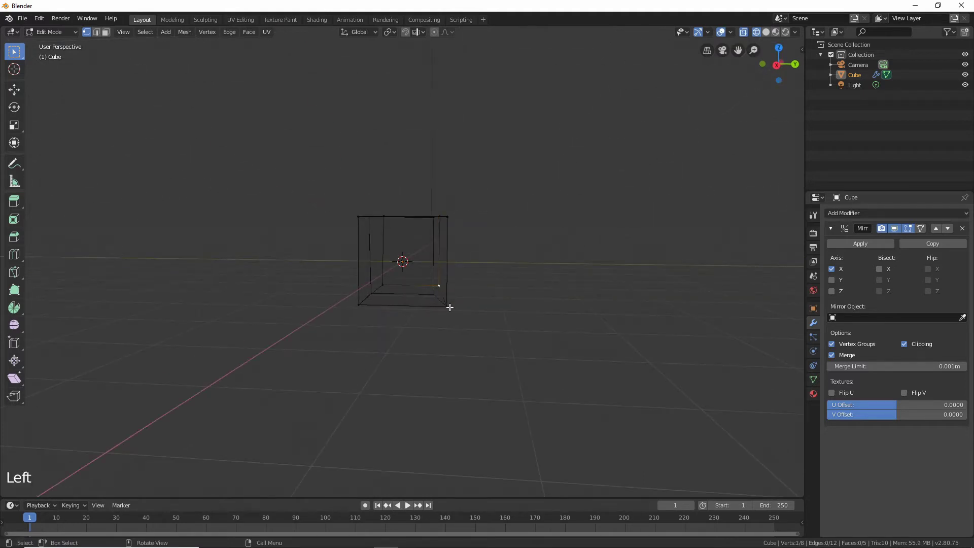
{"action": "middle_click_drag", "start_coordinate": [448, 307], "coordinate": [325, 296]}
{"action": "key", "text": "g"}
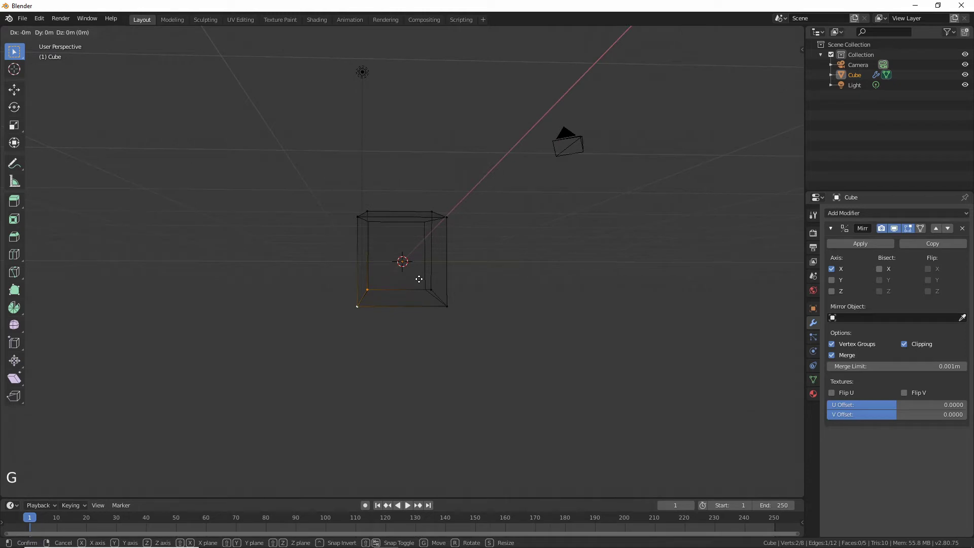
{"action": "key", "text": "z"}
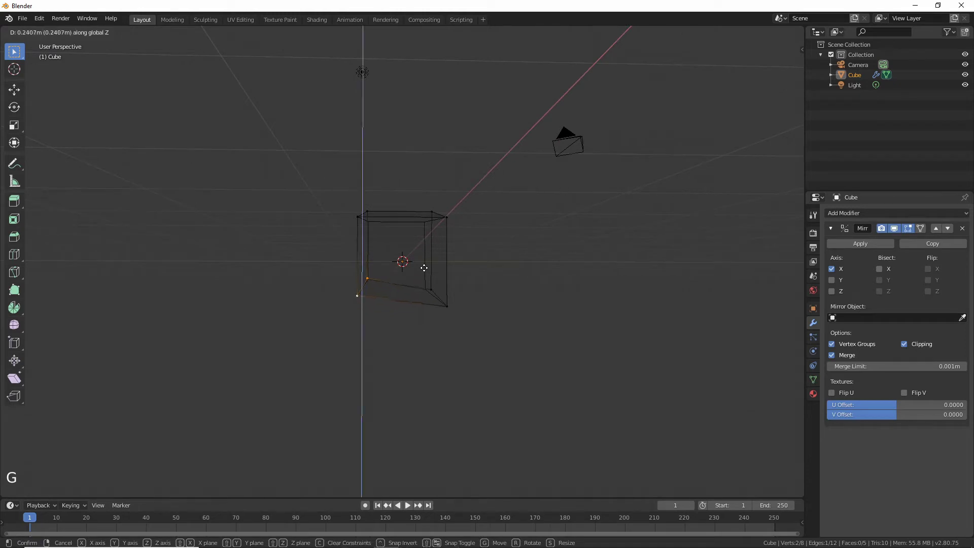
{"action": "left_click", "coordinate": [424, 268]}
- Add a single centred loop cut to the half mesh, splitting it into front and back sections along Y
{"action": "middle_click_drag", "start_coordinate": [424, 268], "coordinate": [402, 234]}
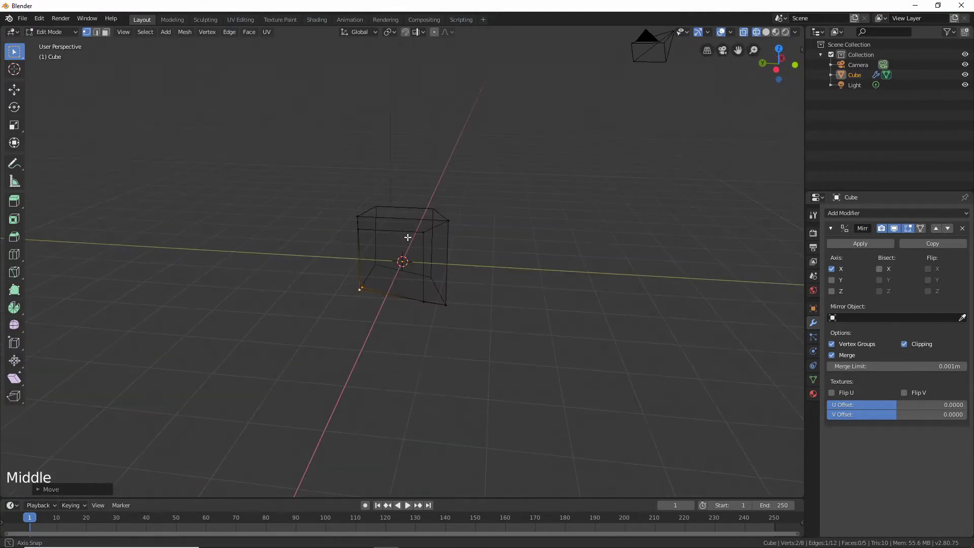
{"action": "key", "text": "ctrl+r"}
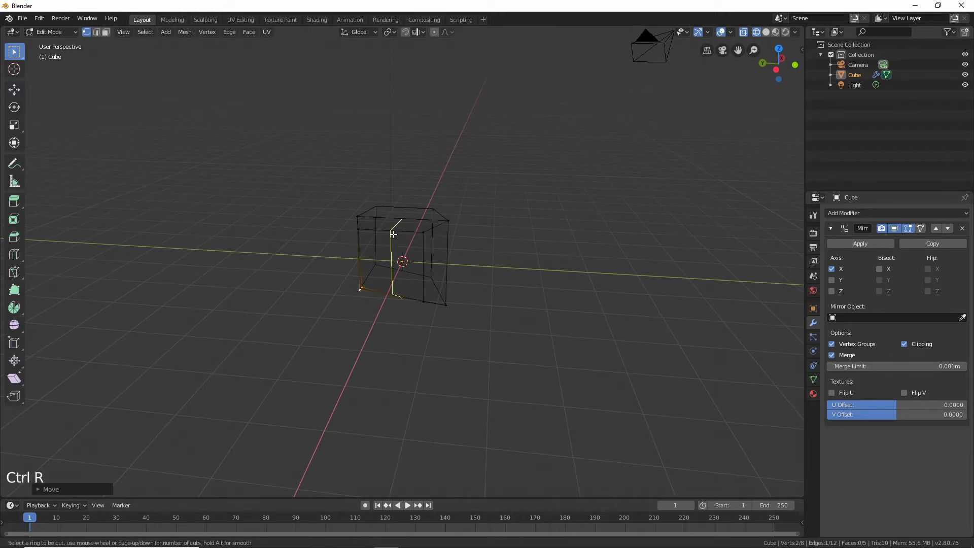
{"action": "left_click", "coordinate": [393, 234]}
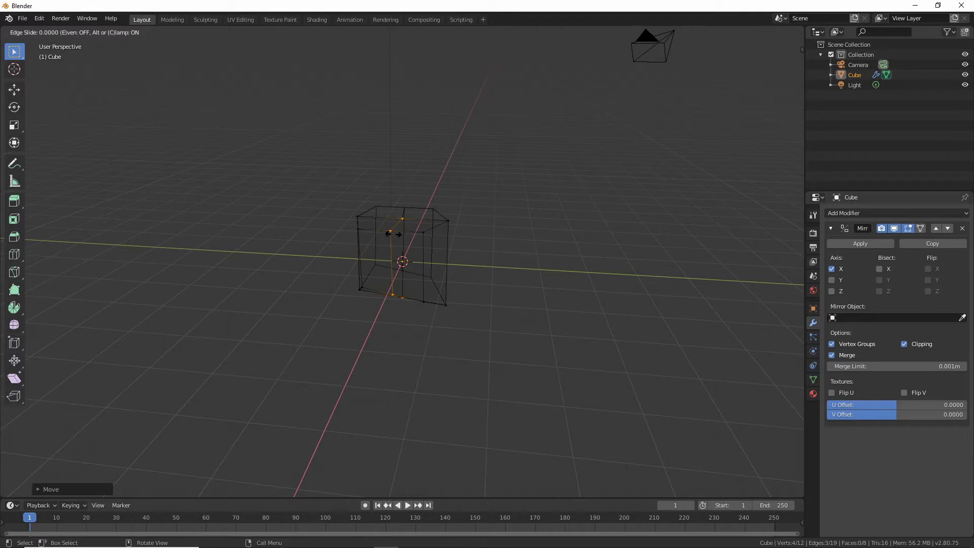
{"action": "right_click", "coordinate": [393, 234]}
- Select the two top vertices of the new edge loop and raise them along Z
{"action": "middle_click_drag", "start_coordinate": [491, 232], "coordinate": [410, 214]}
{"action": "left_click", "coordinate": [401, 218]}
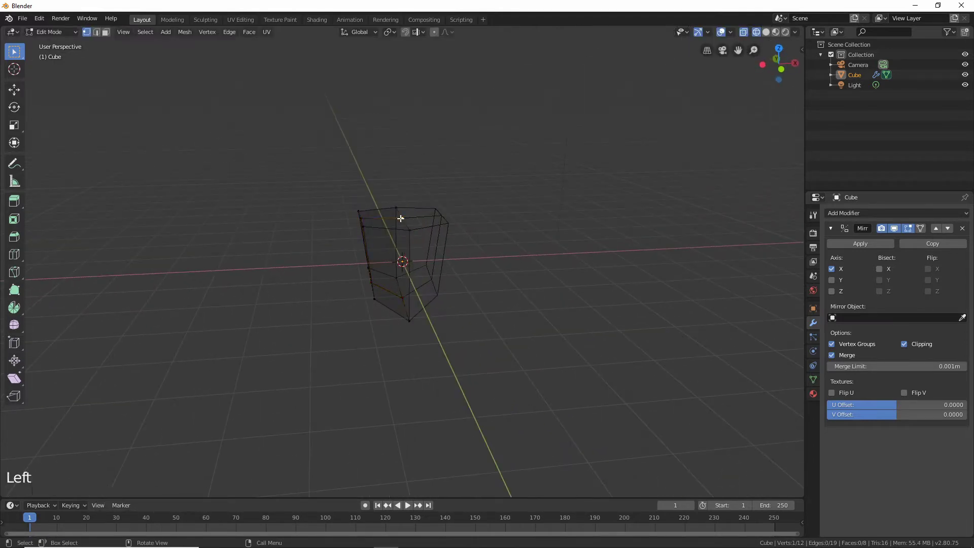
{"action": "left_click", "coordinate": [362, 218], "text": "shift"}
{"action": "middle_click_drag", "start_coordinate": [387, 243], "coordinate": [406, 233]}
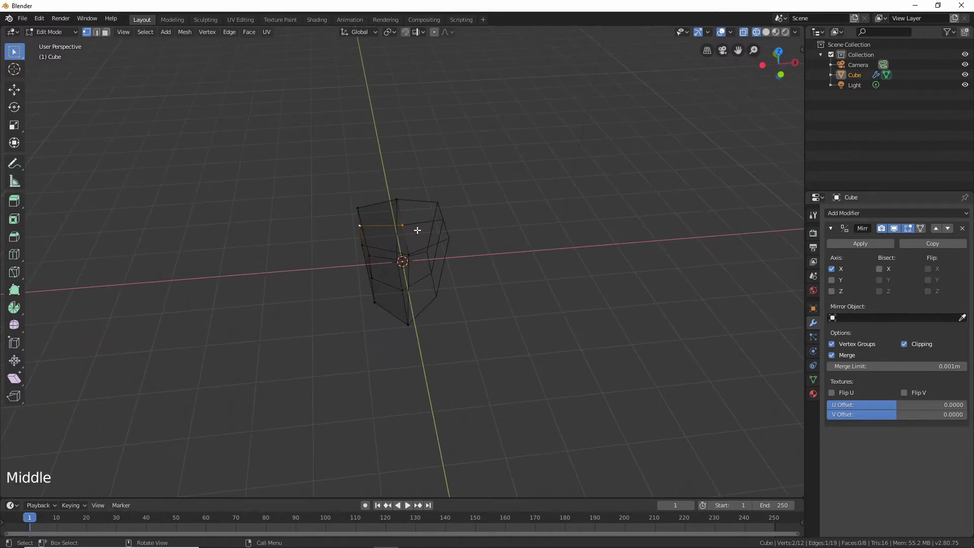
{"action": "key", "text": "g"}
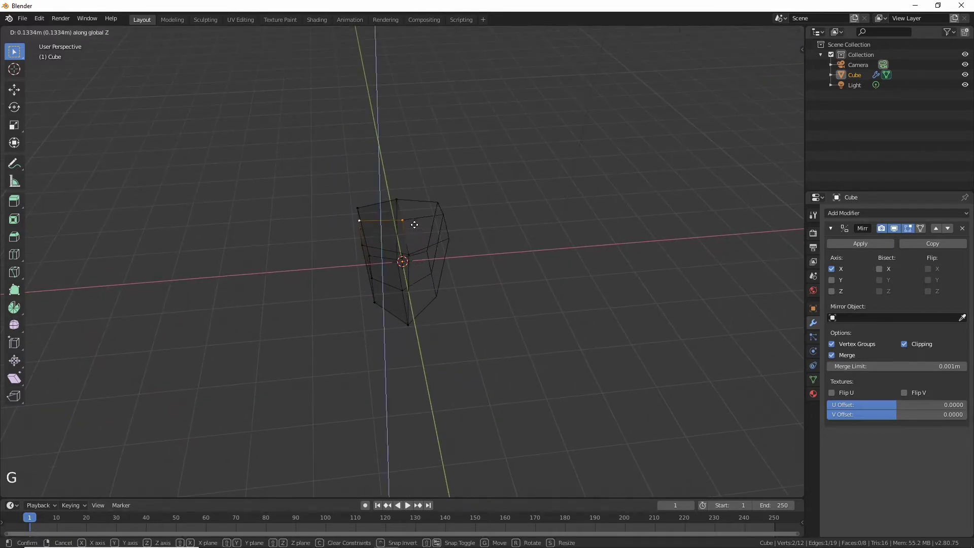
{"action": "left_click", "coordinate": [413, 219]}
- Raise only the loop's top vertex on the mirror plane along Z to form a peak
{"action": "middle_click_drag", "start_coordinate": [414, 220], "coordinate": [390, 208]}
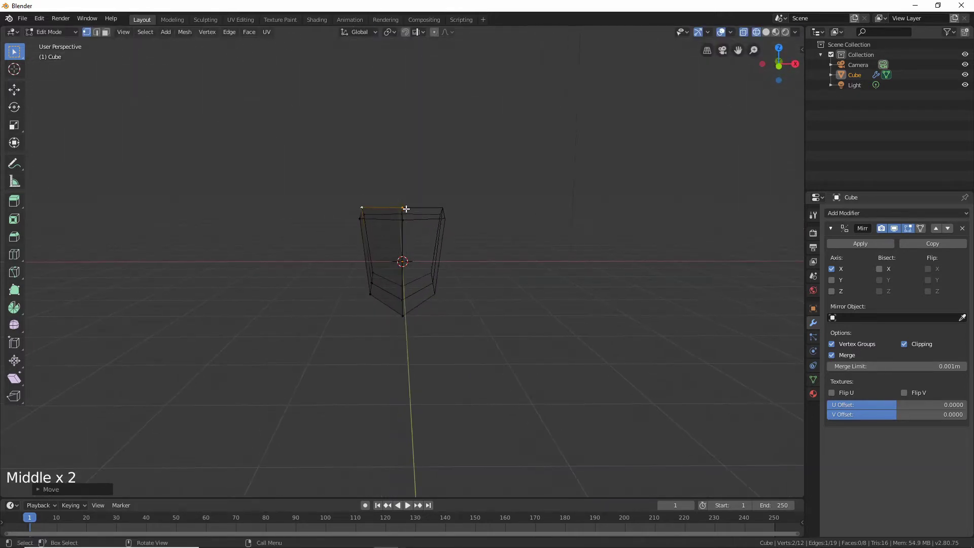
{"action": "left_click", "coordinate": [402, 207]}
{"action": "key", "text": "g"}
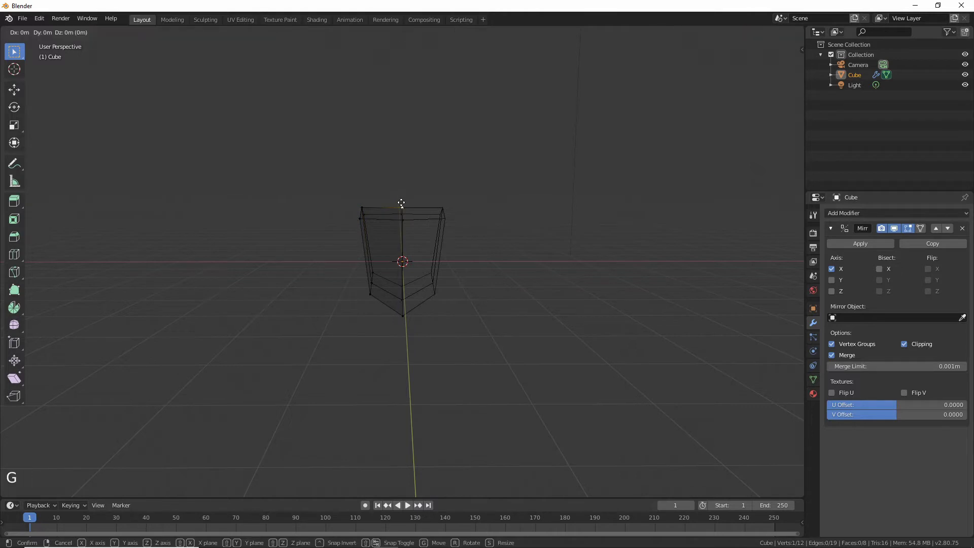
{"action": "key", "text": "z"}
{"action": "left_click", "coordinate": [402, 196]}
- Select the three top outer vertices of the half mesh and lower them along Z
{"action": "middle_click_drag", "start_coordinate": [403, 197], "coordinate": [464, 211]}
{"action": "left_click", "coordinate": [390, 230]}
{"action": "middle_click_drag", "start_coordinate": [390, 230], "coordinate": [348, 202]}
{"action": "left_click", "coordinate": [350, 213], "text": "shift"}
{"action": "left_click", "coordinate": [358, 221], "text": "shift"}
{"action": "key", "text": "g"}
{"action": "key", "text": "z"}
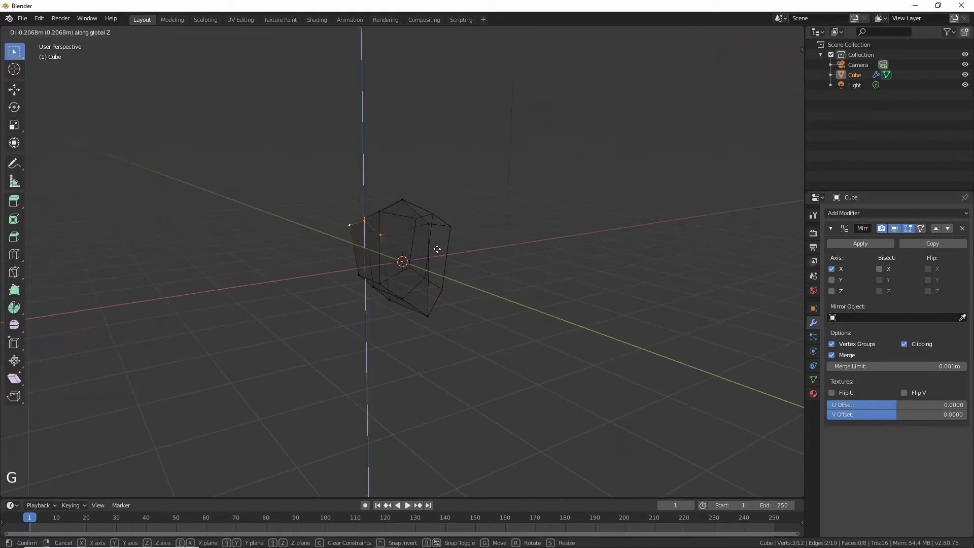
{"action": "left_click", "coordinate": [437, 244]}
{"action": "middle_click_drag", "start_coordinate": [434, 254], "coordinate": [361, 250]}
{"action": "middle_click_drag", "start_coordinate": [269, 262], "coordinate": [416, 251]}
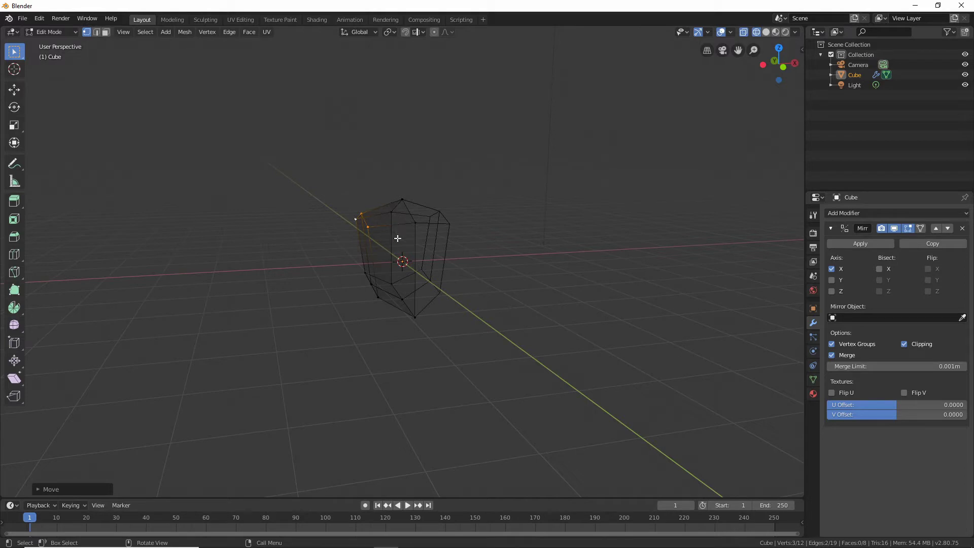
{"action": "middle_click_drag", "start_coordinate": [401, 244], "coordinate": [459, 278]}
{"action": "key", "text": "Tab"}
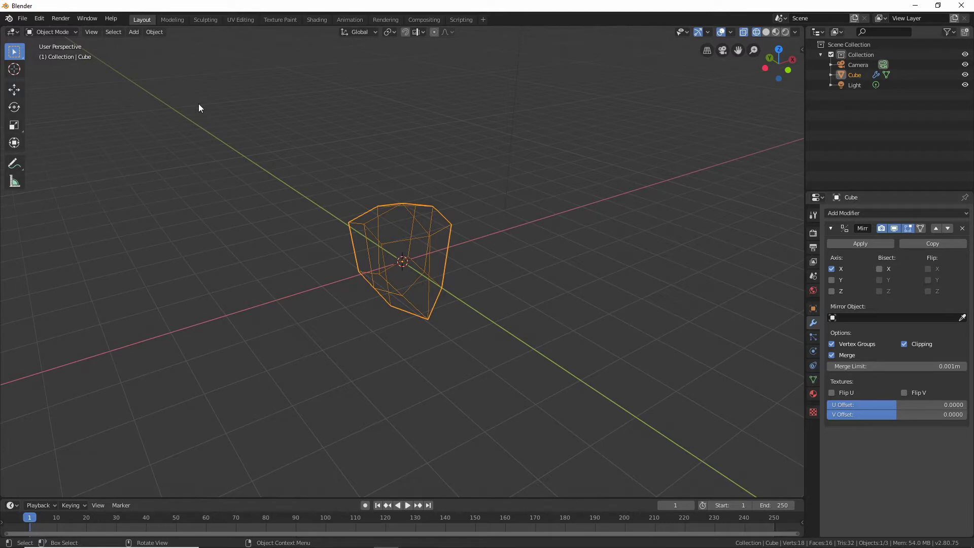
{"action": "key", "text": "Tab"}
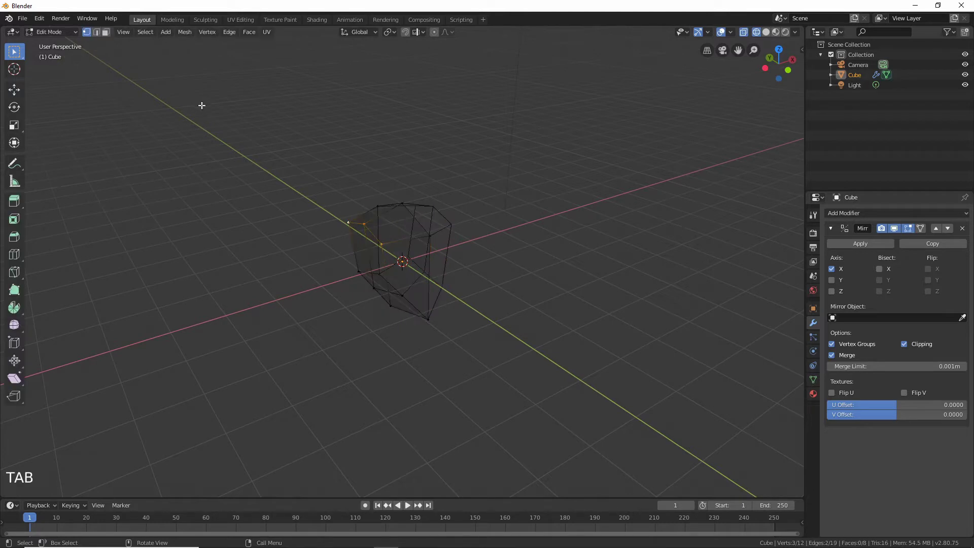
- Switch to face selection, select both top faces of the half mesh and duplicate them in place
{"action": "left_click", "coordinate": [107, 33]}
{"action": "left_click", "coordinate": [394, 225]}
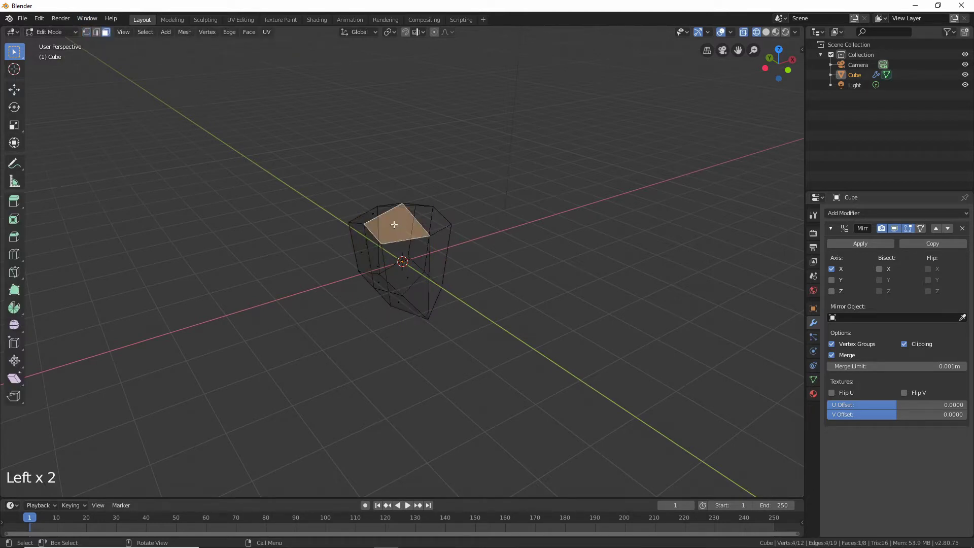
{"action": "mouse_move", "coordinate": [375, 216]}
{"action": "middle_mouse_down"}
{"action": "mouse_move", "coordinate": [480, 202]}
{"action": "mouse_move", "coordinate": [385, 221]}
{"action": "mouse_move", "coordinate": [373, 210]}
{"action": "middle_mouse_up"}
{"action": "key", "text": "shift+d"}
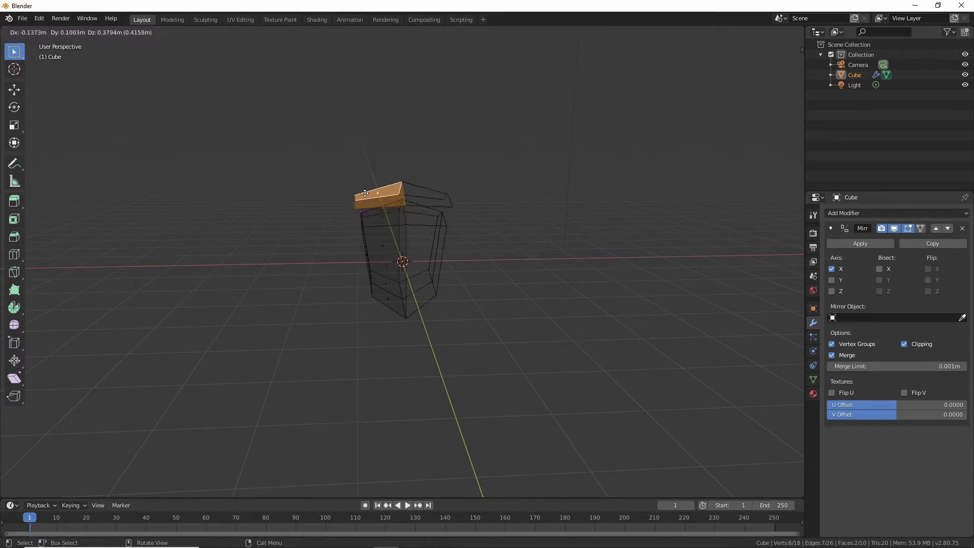
{"action": "key", "text": "Escape"}
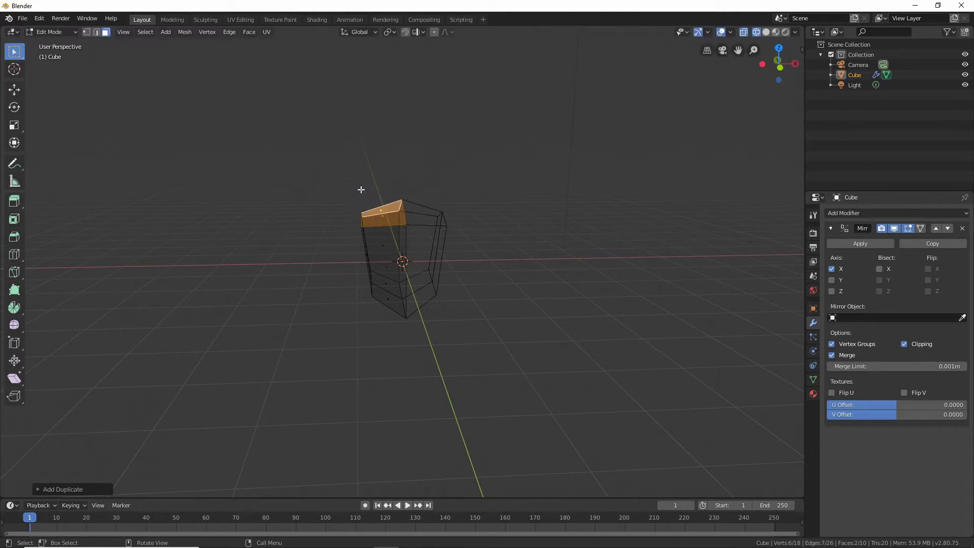
- Raise the duplicated top faces about 0.03 m along Z
{"action": "middle_click_drag", "start_coordinate": [361, 189], "coordinate": [409, 216]}
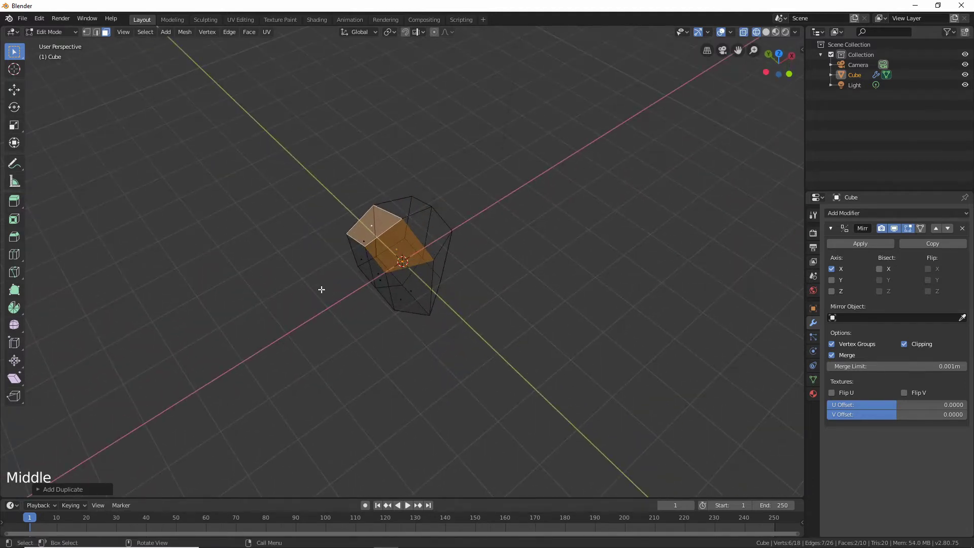
{"action": "middle_click_drag", "start_coordinate": [434, 297], "coordinate": [417, 216]}
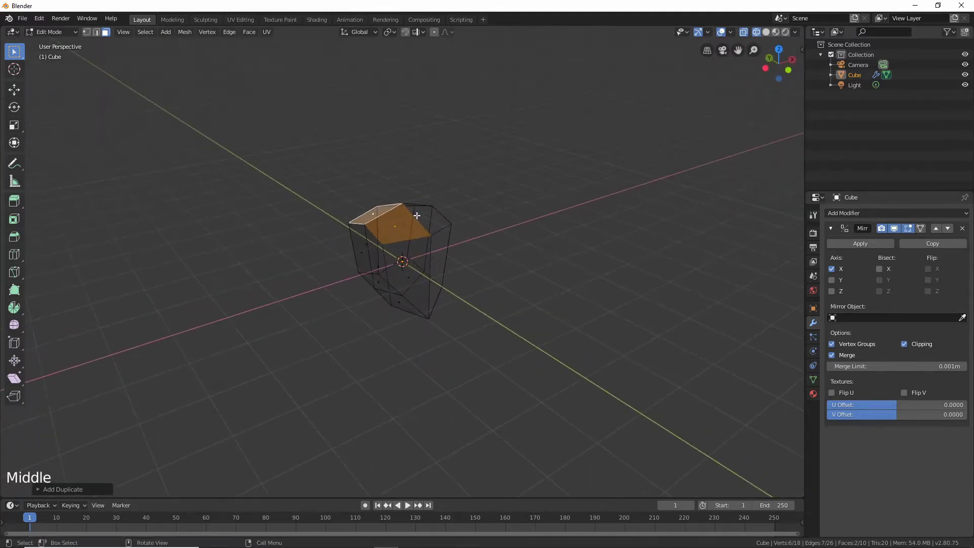
{"action": "key", "text": "g"}
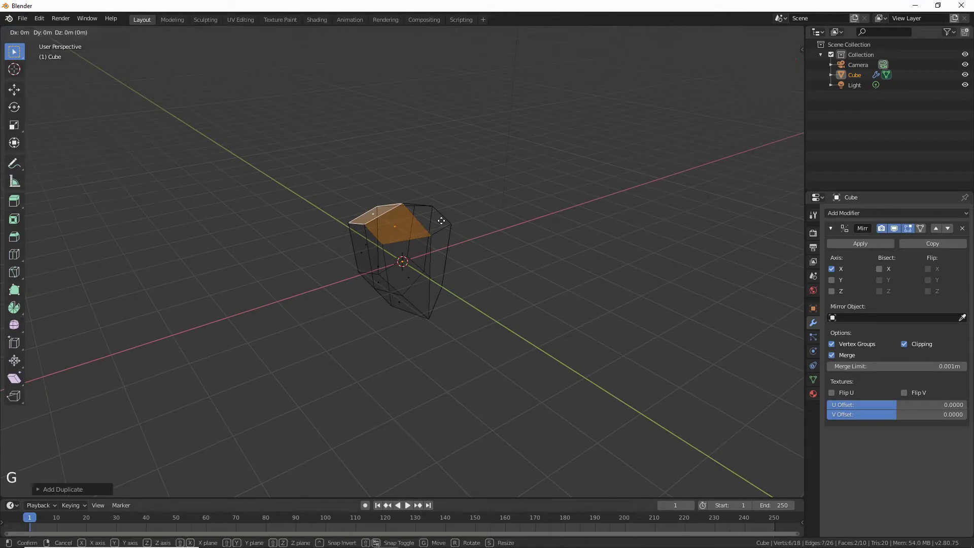
{"action": "key", "text": "z"}
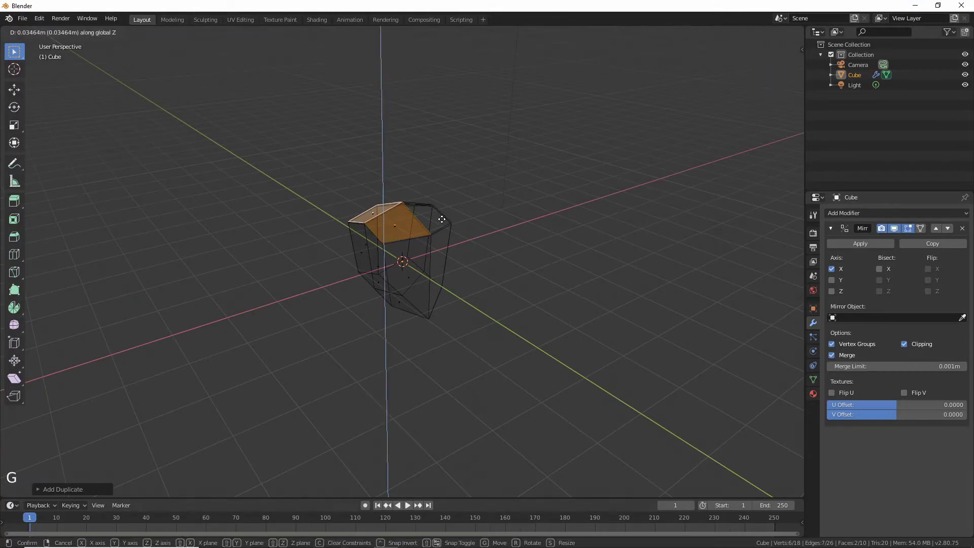
{"action": "left_click", "coordinate": [442, 219]}
- Extrude the duplicated top faces upward about 0.29 m to give the cap thickness
{"action": "mouse_move", "coordinate": [441, 218]}
{"action": "middle_mouse_down"}
{"action": "mouse_move", "coordinate": [446, 200]}
{"action": "mouse_move", "coordinate": [365, 189]}
{"action": "mouse_move", "coordinate": [358, 268]}
{"action": "mouse_move", "coordinate": [452, 200]}
{"action": "mouse_move", "coordinate": [450, 227]}
{"action": "mouse_move", "coordinate": [429, 213]}
{"action": "middle_mouse_up"}
{"action": "key", "text": "e"}
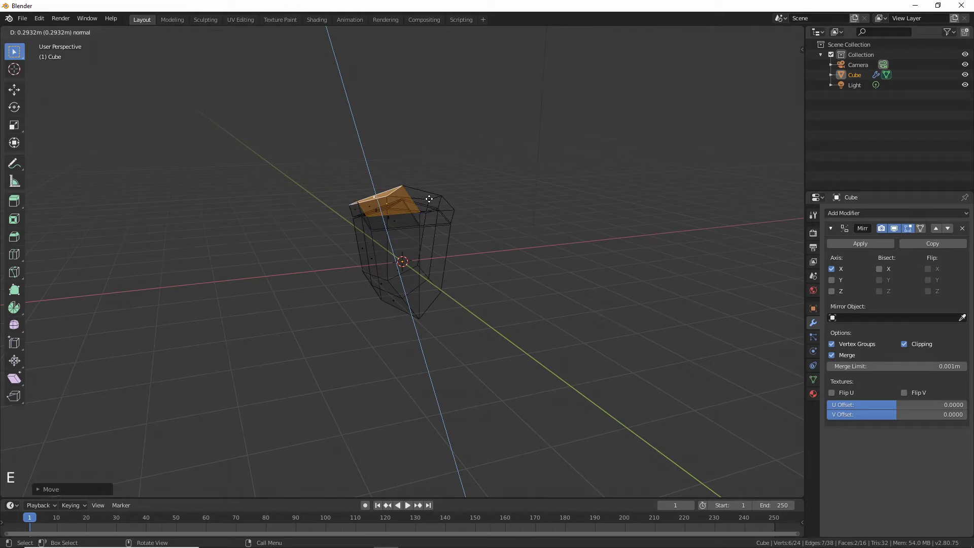
{"action": "left_click", "coordinate": [429, 199]}
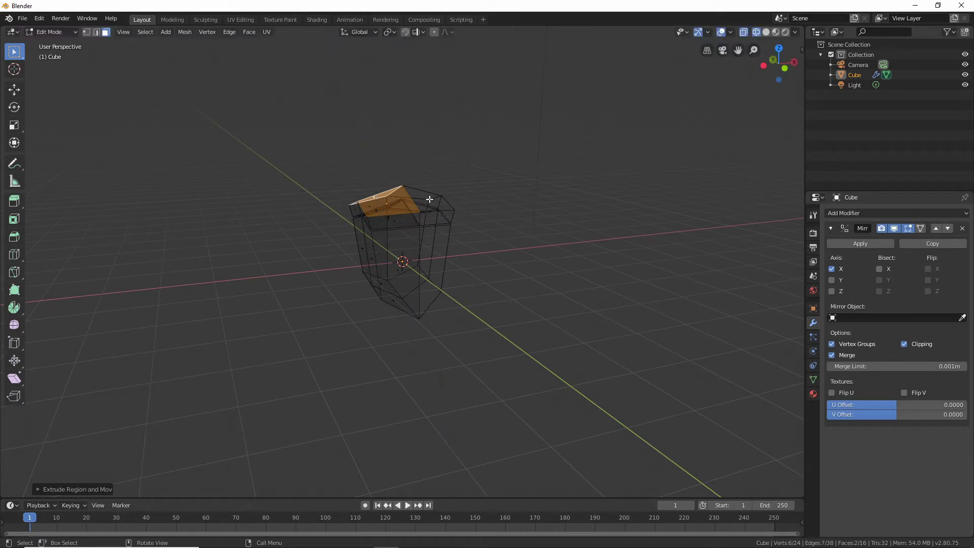
- Switch to edge selection, select the two outer top edges of the cap and move them inward and up in front view
{"action": "middle_click_drag", "start_coordinate": [428, 200], "coordinate": [396, 159]}
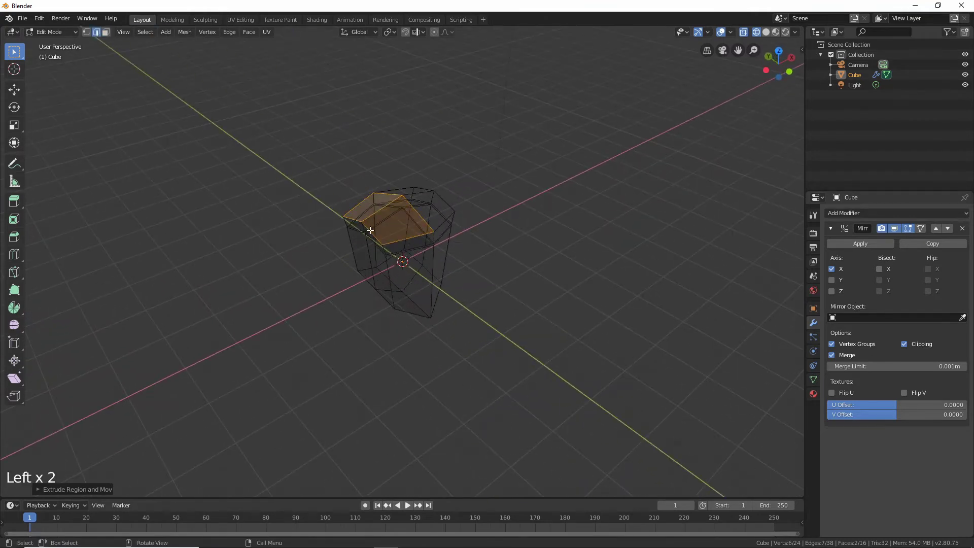
{"action": "left_click", "coordinate": [352, 218]}
{"action": "middle_click_drag", "start_coordinate": [350, 219], "coordinate": [378, 196]}
{"action": "left_click", "coordinate": [366, 206], "text": "ctrl"}
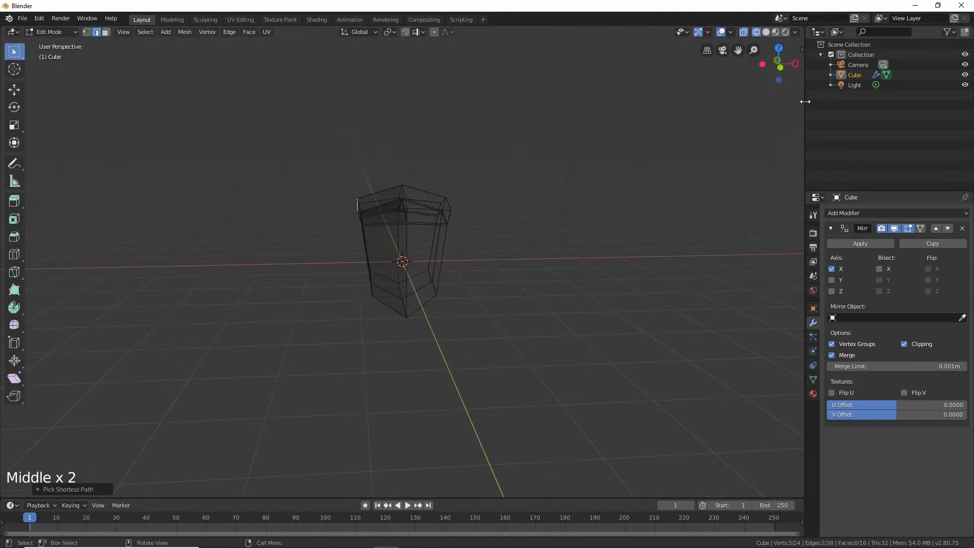
{"action": "left_click", "coordinate": [780, 69]}
{"action": "key", "text": "g"}
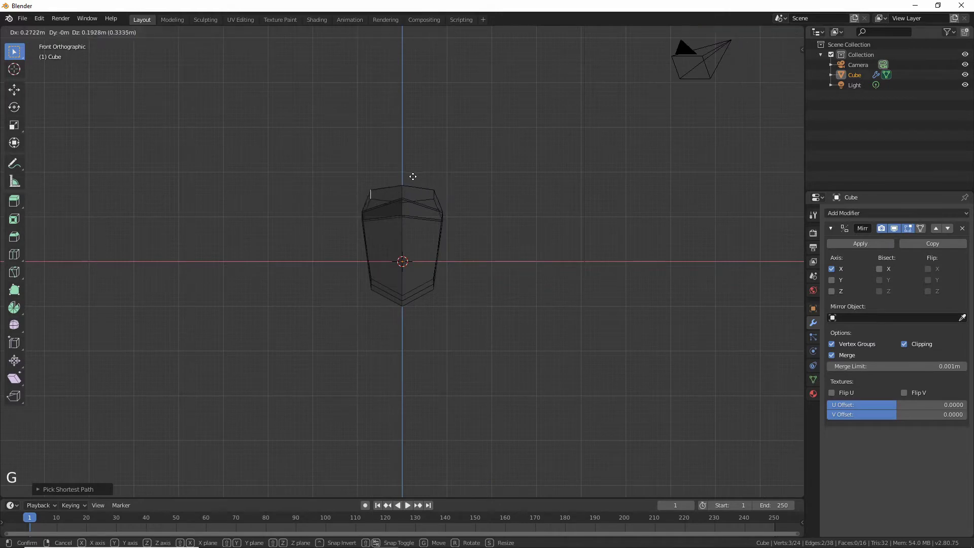
{"action": "left_click", "coordinate": [418, 177]}
- Switch to vertex selection and raise the cap's front top vertex on the mirror plane along Z
{"action": "middle_click_drag", "start_coordinate": [401, 191], "coordinate": [482, 203]}
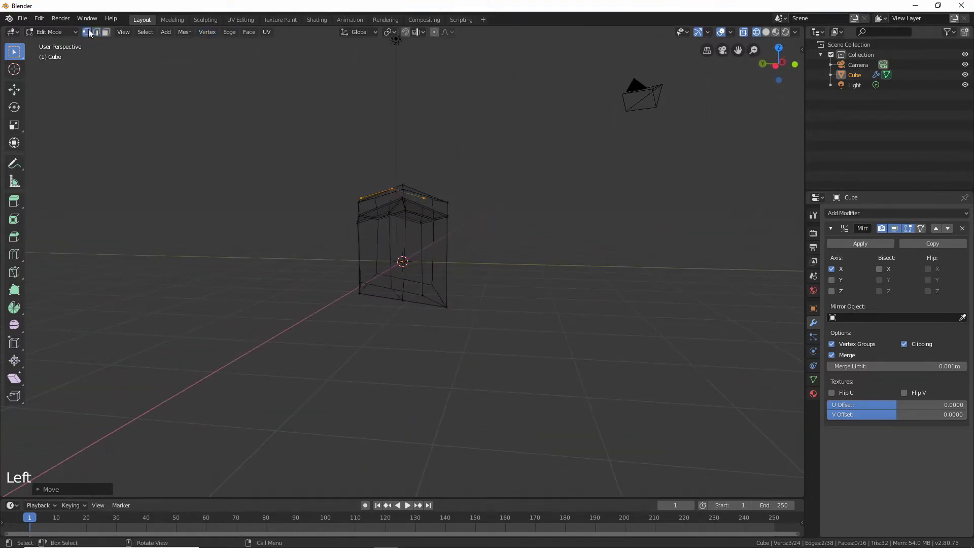
{"action": "left_click", "coordinate": [448, 203]}
{"action": "key", "text": "g"}
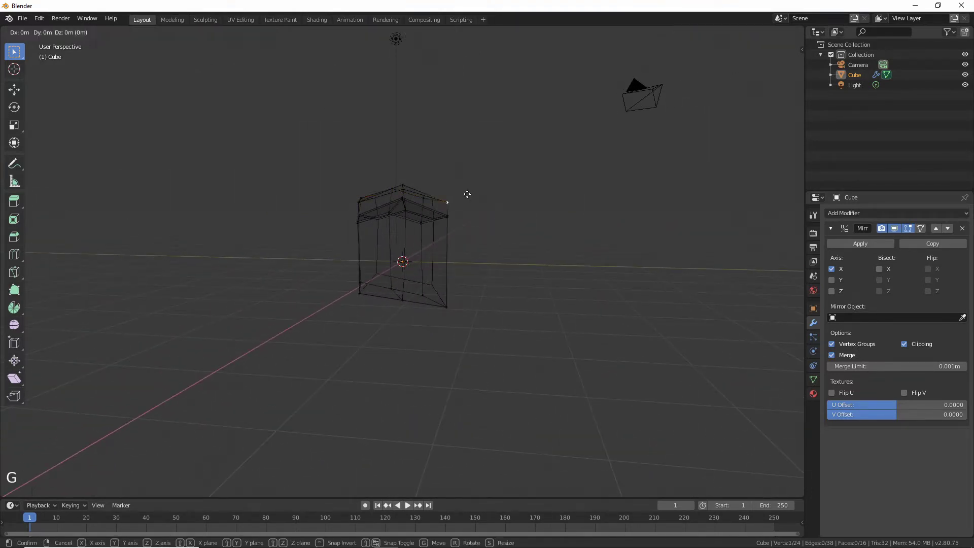
{"action": "key", "text": "z"}
{"action": "left_click", "coordinate": [459, 177]}
- Deselect the vertex and switch the viewport shading from wireframe to Solid
{"action": "middle_click_drag", "start_coordinate": [456, 178], "coordinate": [639, 104]}
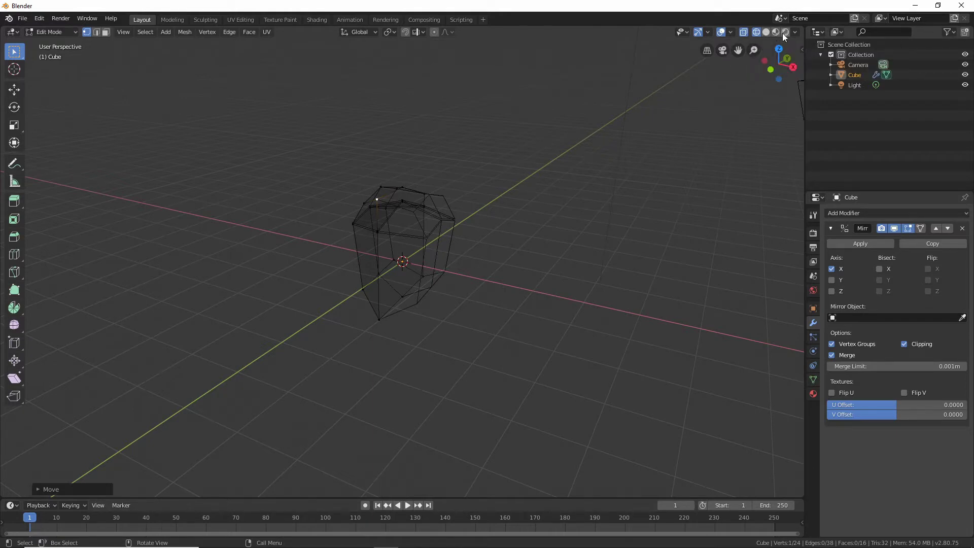
{"action": "left_click", "coordinate": [553, 200]}
{"action": "key", "text": "z"}
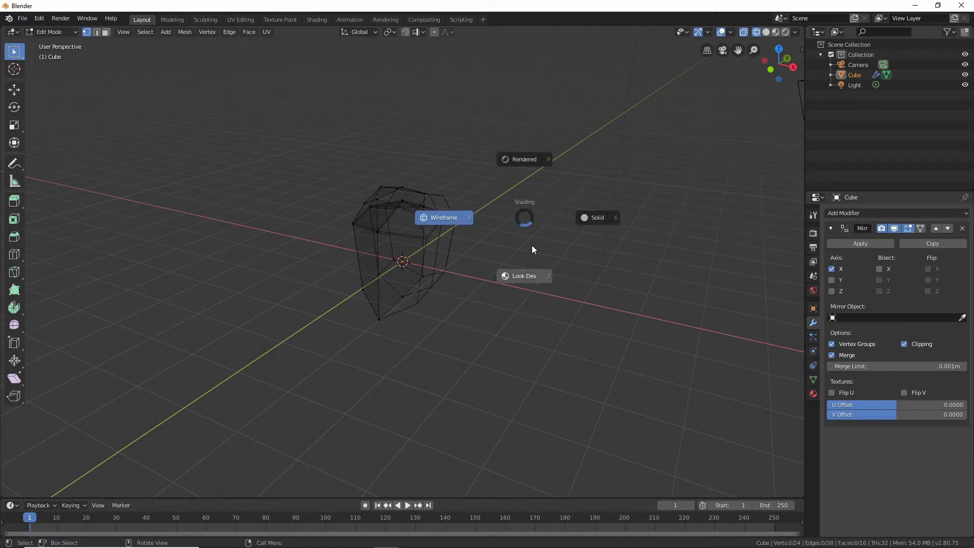
{"action": "left_click", "coordinate": [590, 220]}
- Raise the cap's front outer top vertex slightly along Z
{"action": "mouse_move", "coordinate": [592, 217]}
{"action": "middle_mouse_down"}
{"action": "mouse_move", "coordinate": [495, 268]}
{"action": "mouse_move", "coordinate": [531, 250]}
{"action": "mouse_move", "coordinate": [593, 250]}
{"action": "mouse_move", "coordinate": [530, 267]}
{"action": "middle_mouse_up"}
{"action": "key", "text": "g"}
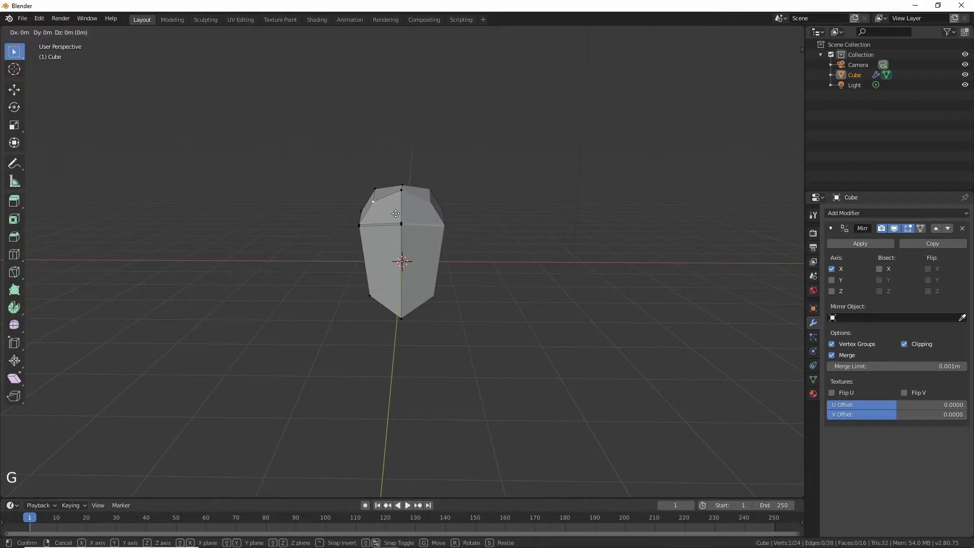
{"action": "key", "text": "z"}
{"action": "left_click", "coordinate": [389, 203]}
- Vertex-slide the cap's back outer top vertex toward the corner below it and nudge it inward as seen from above
{"action": "middle_click_drag", "start_coordinate": [391, 200], "coordinate": [446, 207]}
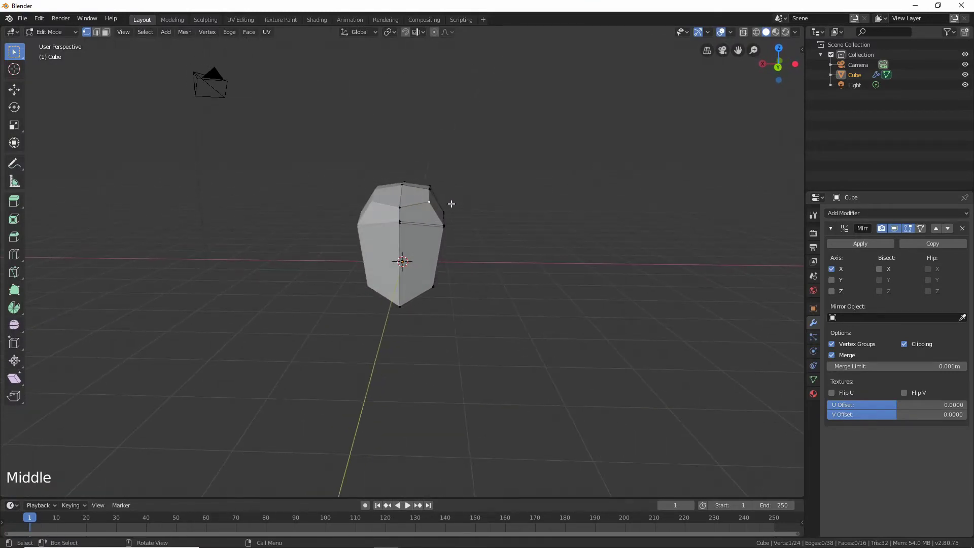
{"action": "key", "text": "g"}
{"action": "key", "text": "g"}
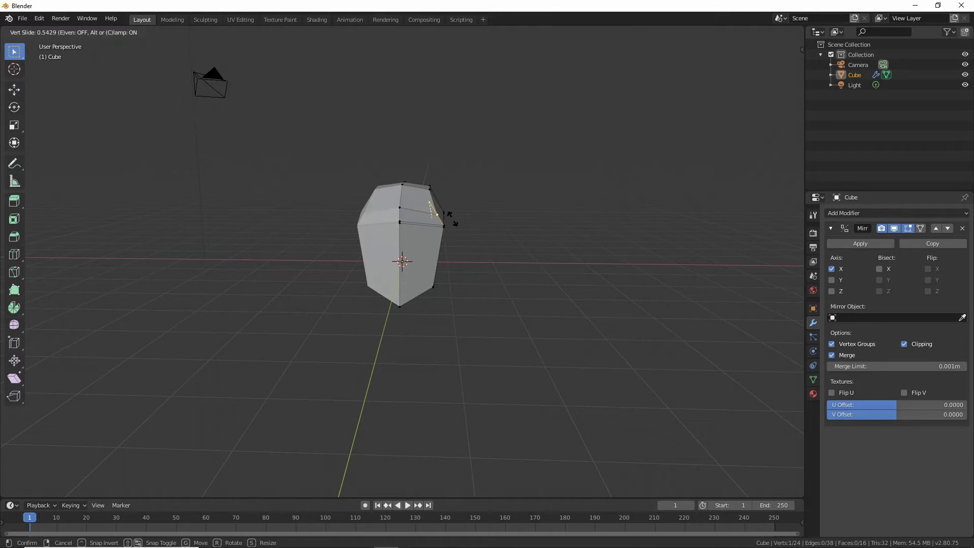
{"action": "left_click", "coordinate": [451, 218]}
{"action": "middle_click_drag", "start_coordinate": [450, 217], "coordinate": [367, 228]}
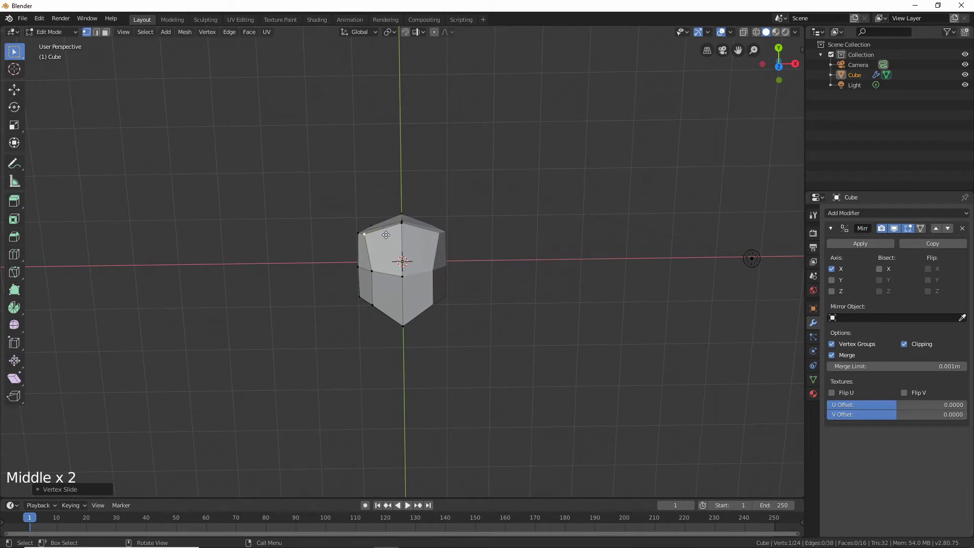
{"action": "key", "text": "g"}
{"action": "left_click", "coordinate": [393, 236]}
- Vertex-slide the middle outer top vertex on the side of the cap along its edge
{"action": "middle_click_drag", "start_coordinate": [392, 236], "coordinate": [562, 186]}
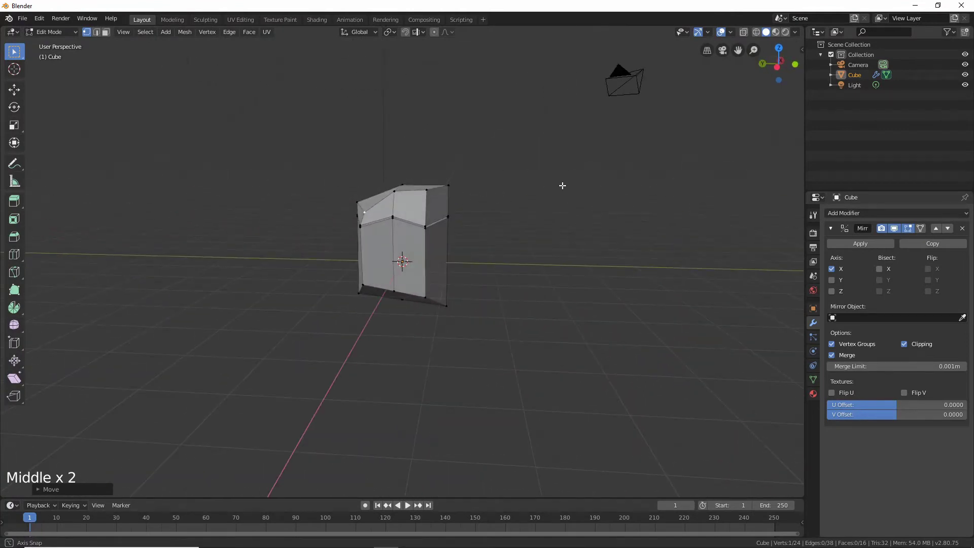
{"action": "middle_click_drag", "start_coordinate": [446, 183], "coordinate": [14, 213]}
{"action": "key", "text": "g"}
{"action": "key", "text": "g"}
{"action": "left_click", "coordinate": [450, 185]}
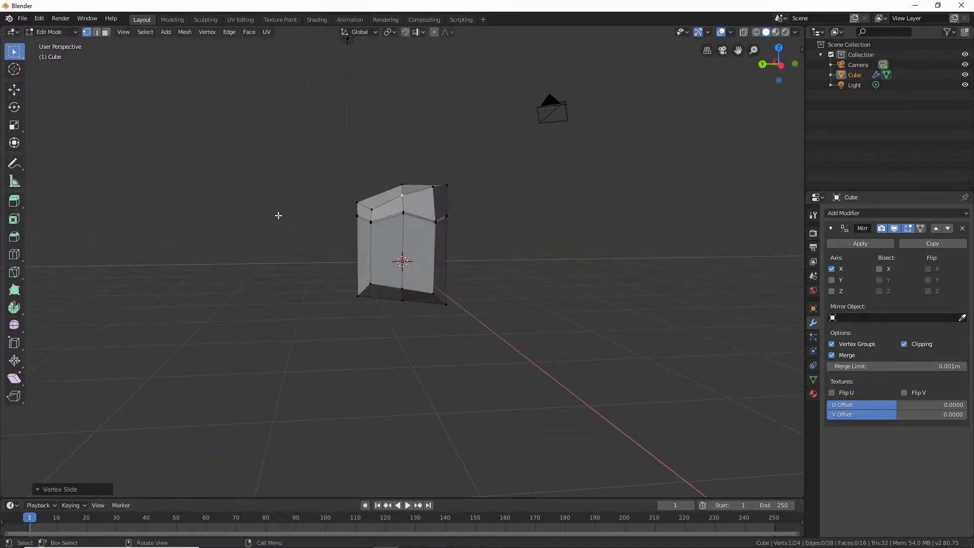
- Move the cap's back and middle outer top vertices slightly upward to even out its side, and clear the selection
{"action": "left_click", "coordinate": [375, 207]}
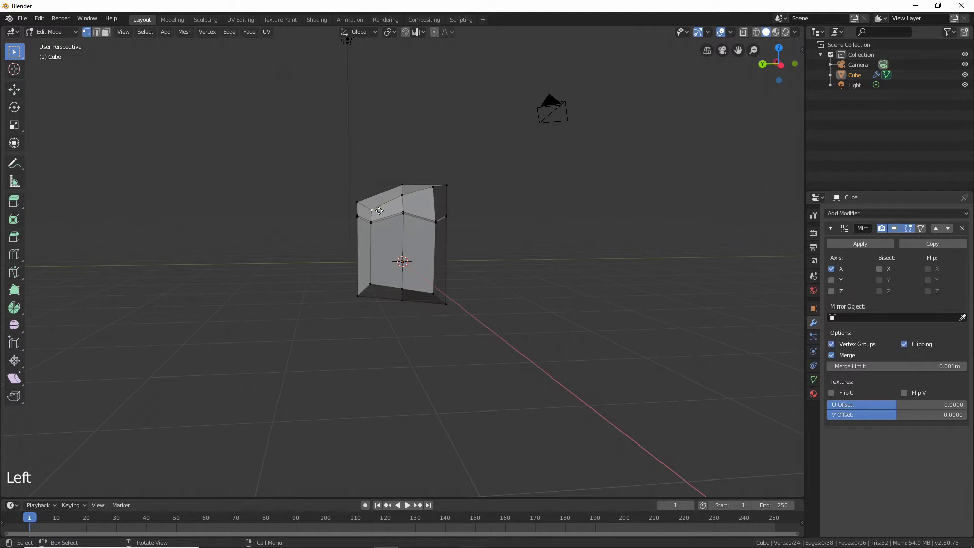
{"action": "key", "text": "g"}
{"action": "left_click", "coordinate": [391, 200]}
{"action": "left_click", "coordinate": [401, 195]}
{"action": "key", "text": "g"}
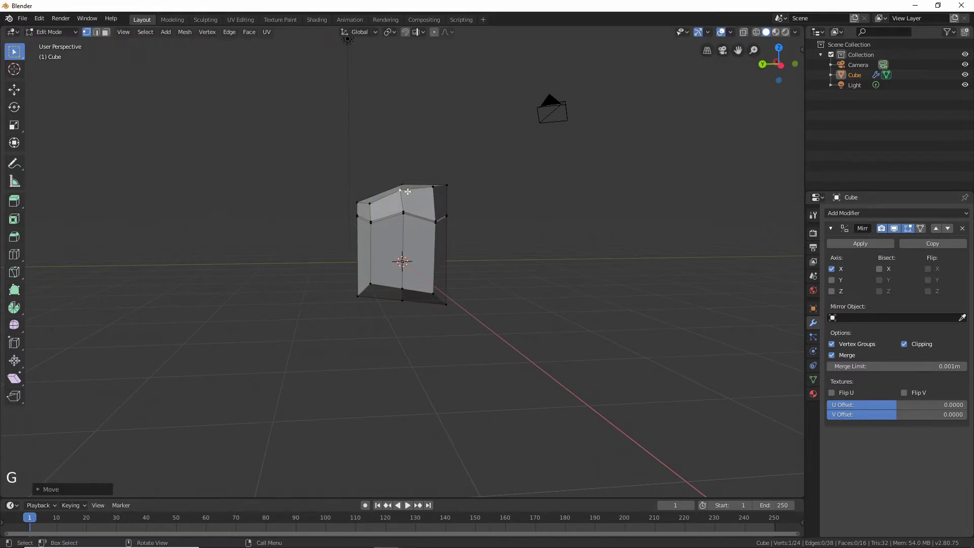
{"action": "left_click", "coordinate": [581, 245]}
- Box-select the two bottom vertices at the back of the head and move them up to form a slanted underside
{"action": "middle_click_drag", "start_coordinate": [581, 244], "coordinate": [479, 255]}
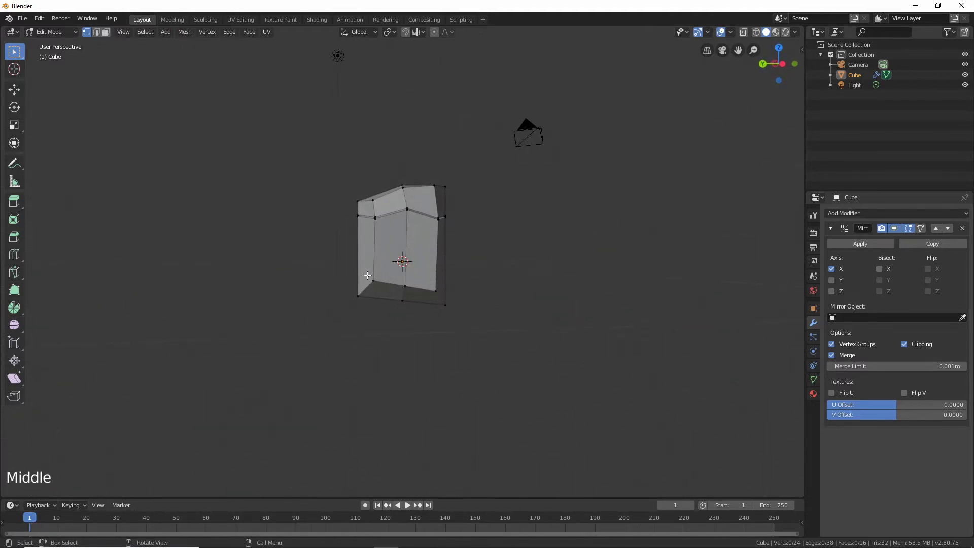
{"action": "left_click_drag", "start_coordinate": [359, 329], "coordinate": [385, 271]}
{"action": "key", "text": "g"}
{"action": "left_click", "coordinate": [382, 293]}
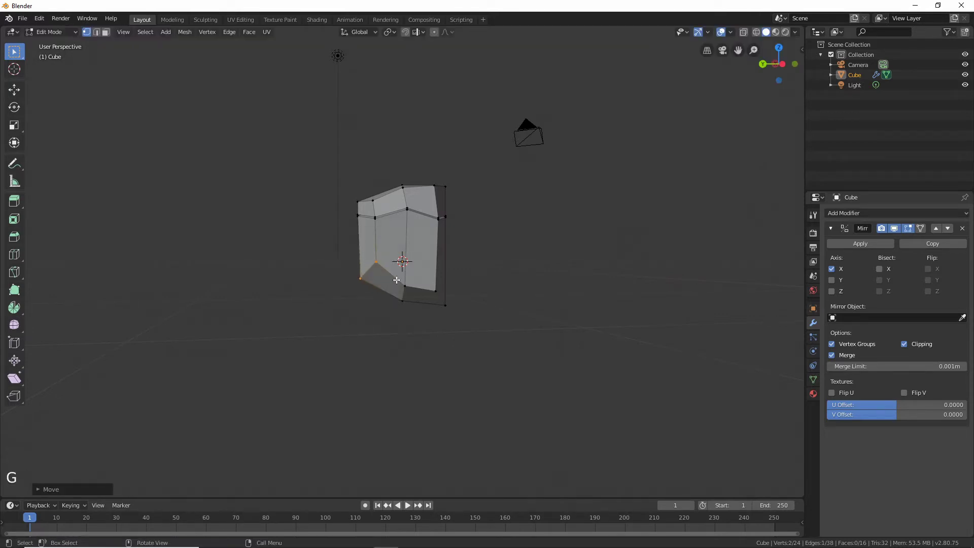
{"action": "middle_click_drag", "start_coordinate": [381, 293], "coordinate": [431, 274]}
{"action": "scroll", "coordinate": [472, 269], "scroll_direction": "down", "scroll_amount": 1}
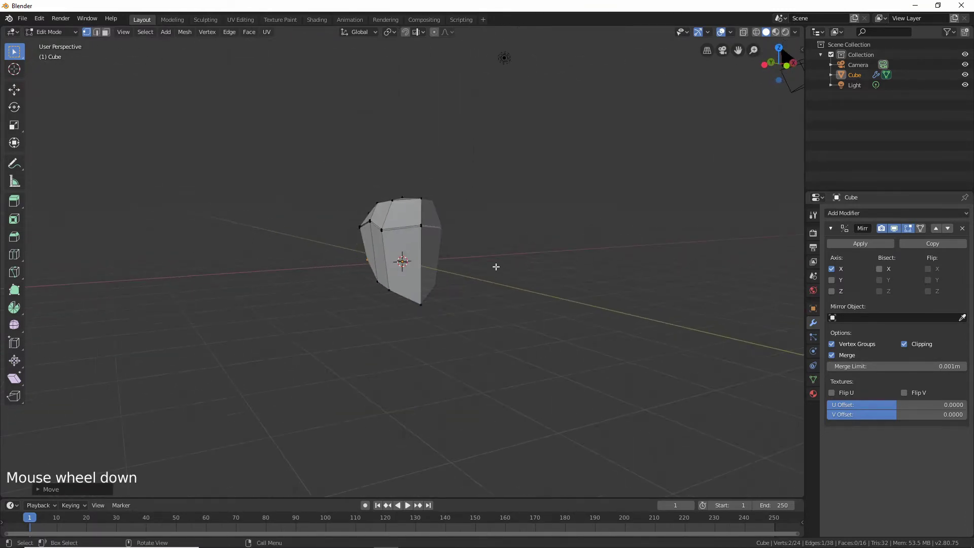
{"action": "middle_click_drag", "start_coordinate": [496, 268], "coordinate": [465, 292]}
{"action": "key", "text": "Tab"}
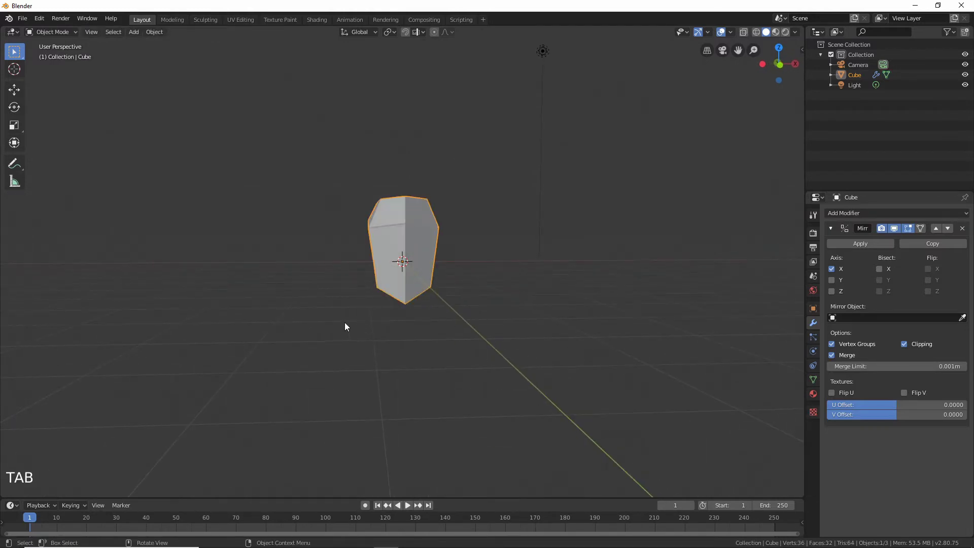
{"action": "mouse_move", "coordinate": [436, 304]}
{"action": "middle_mouse_down"}
{"action": "mouse_move", "coordinate": [431, 296]}
{"action": "mouse_move", "coordinate": [429, 305]}
{"action": "middle_mouse_up"}
{"action": "key", "text": "g"}
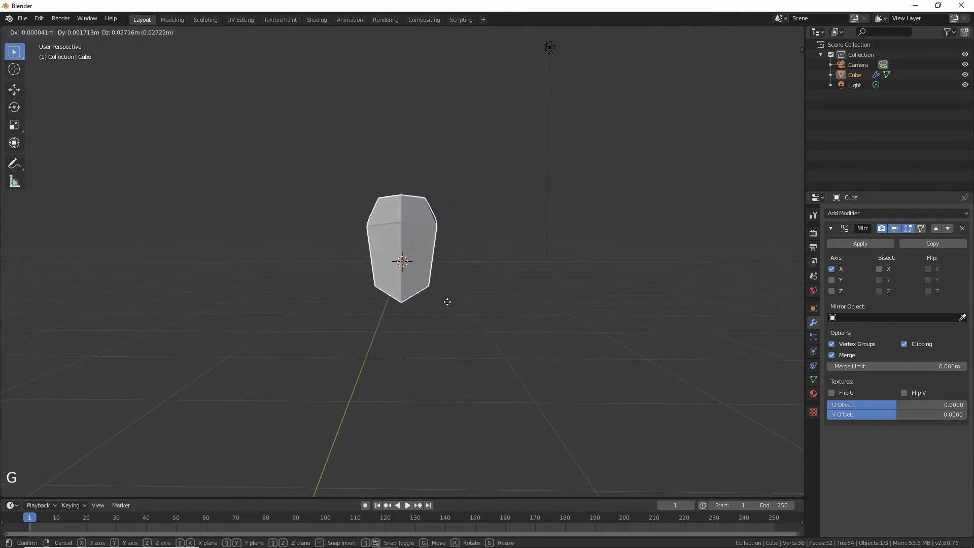
{"action": "right_click", "coordinate": [450, 303]}
{"action": "key", "text": "Tab"}
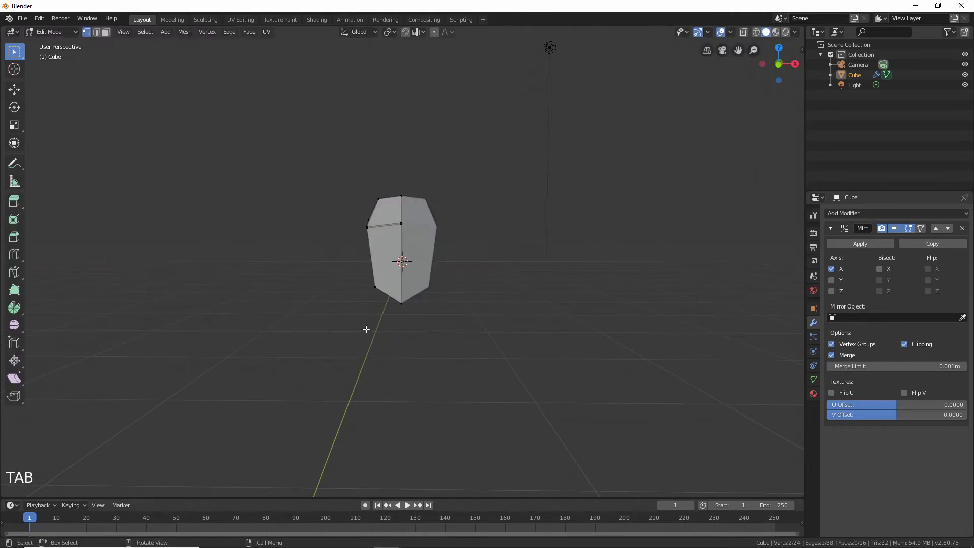
- Box-select the middle and front bottom vertices of the head and adjust their height along Z
{"action": "left_click_drag", "start_coordinate": [344, 339], "coordinate": [425, 303]}
{"action": "middle_click_drag", "start_coordinate": [425, 302], "coordinate": [492, 299]}
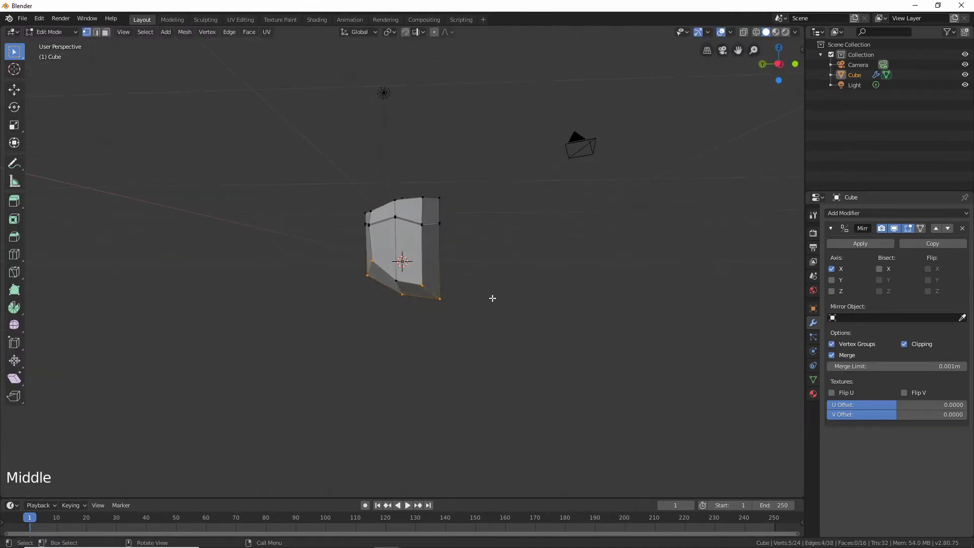
{"action": "key", "text": "b"}
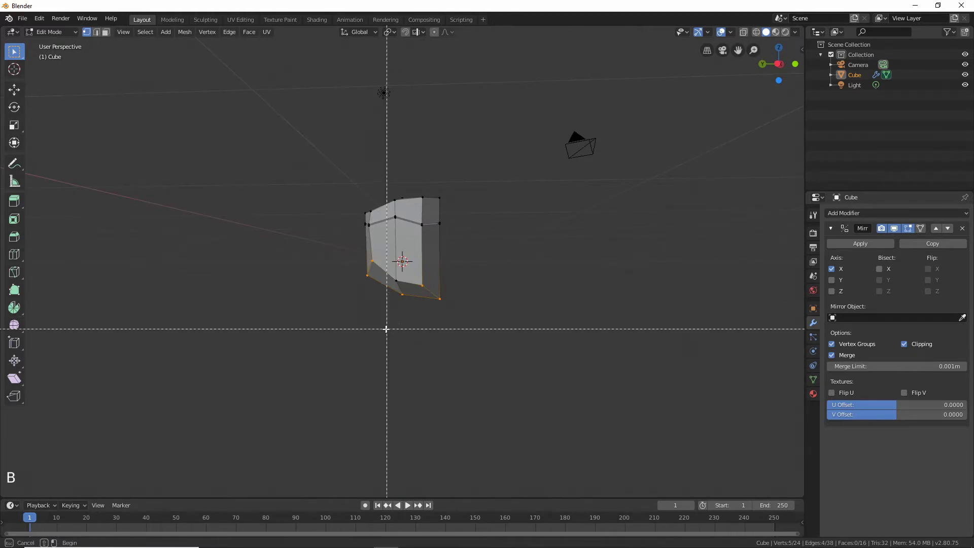
{"action": "left_click", "coordinate": [386, 325]}
{"action": "left_click", "coordinate": [389, 338]}
{"action": "left_click_drag", "start_coordinate": [390, 334], "coordinate": [476, 268]}
{"action": "middle_click_drag", "start_coordinate": [488, 303], "coordinate": [474, 327]}
{"action": "key", "text": "g"}
{"action": "key", "text": "z"}
{"action": "left_click", "coordinate": [448, 310]}
{"action": "key", "text": "g"}
{"action": "key", "text": "z"}
{"action": "left_click", "coordinate": [516, 316]}
{"action": "left_click", "coordinate": [467, 333]}
- Return to Object Mode and raise the whole head along Z, well above the origin
{"action": "key", "text": "Tab"}
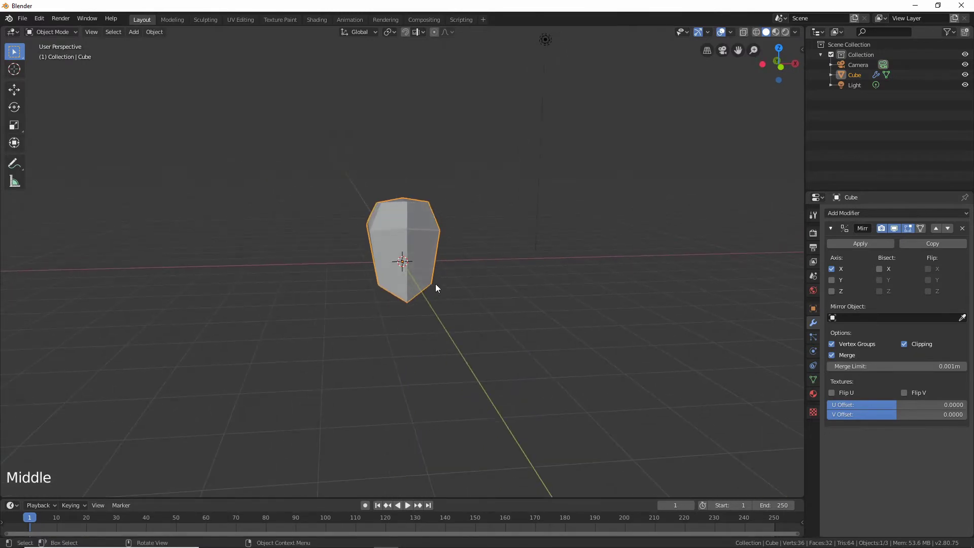
{"action": "key", "text": "g"}
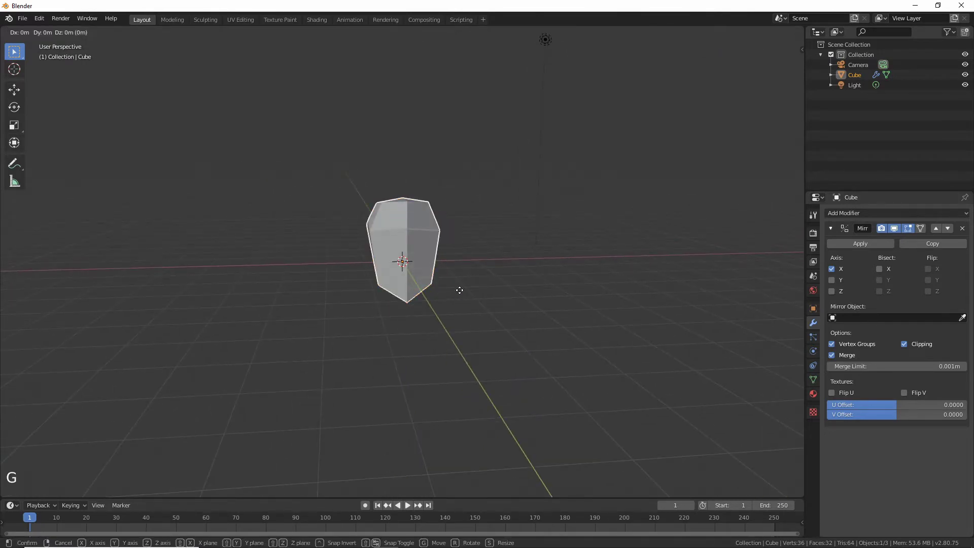
{"action": "key", "text": "z"}
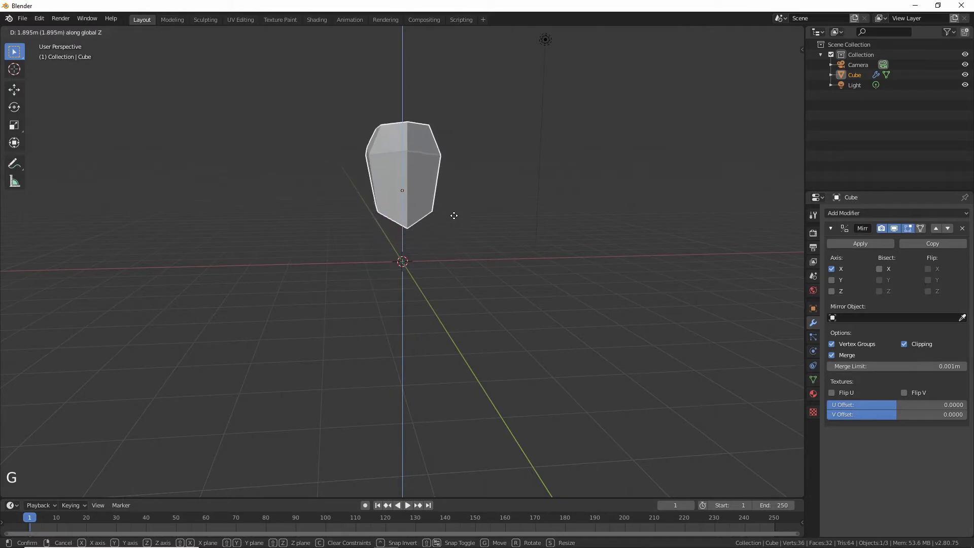
{"action": "left_click", "coordinate": [459, 163]}
- Deselect the head and add a new cube mesh at the origin
{"action": "middle_click_drag", "start_coordinate": [437, 214], "coordinate": [431, 227]}
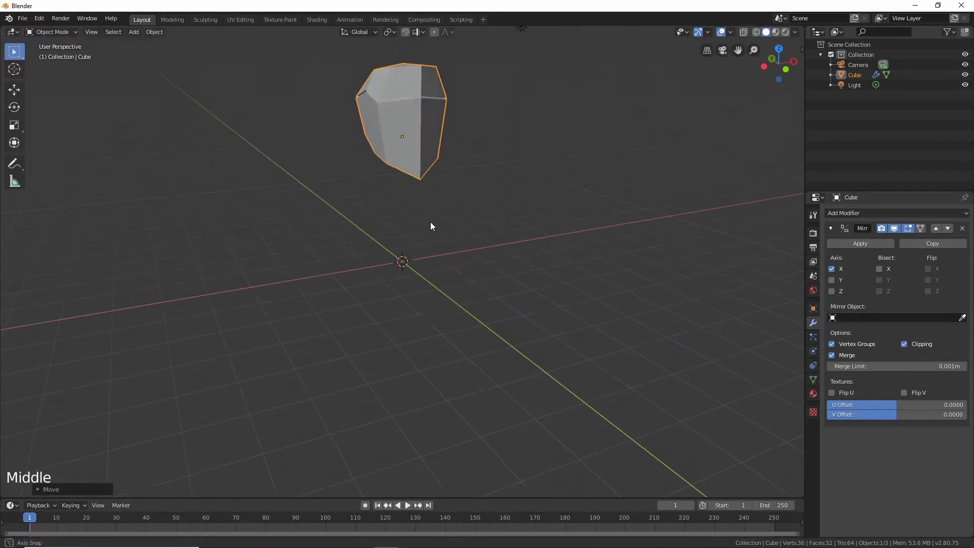
{"action": "left_click", "coordinate": [426, 274]}
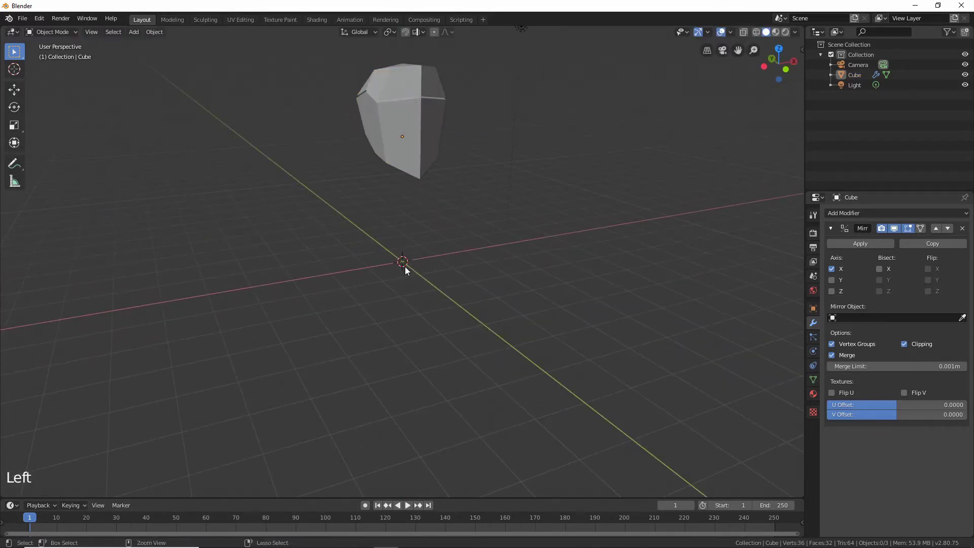
{"action": "key", "text": "ctrl+a"}
{"action": "left_click", "coordinate": [413, 270]}
{"action": "key", "text": "shift+a"}
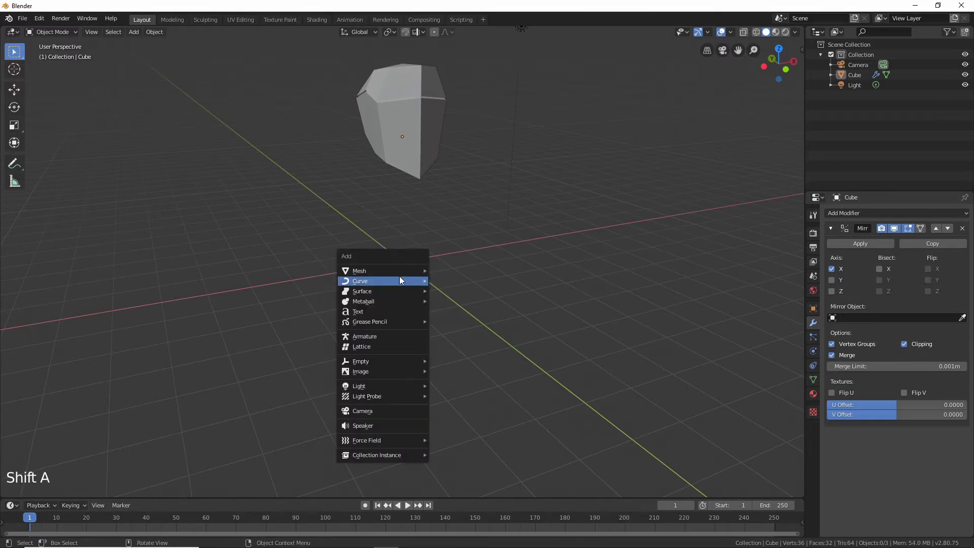
{"action": "mouse_move", "coordinate": [403, 270]}
{"action": "left_click", "coordinate": [486, 282]}
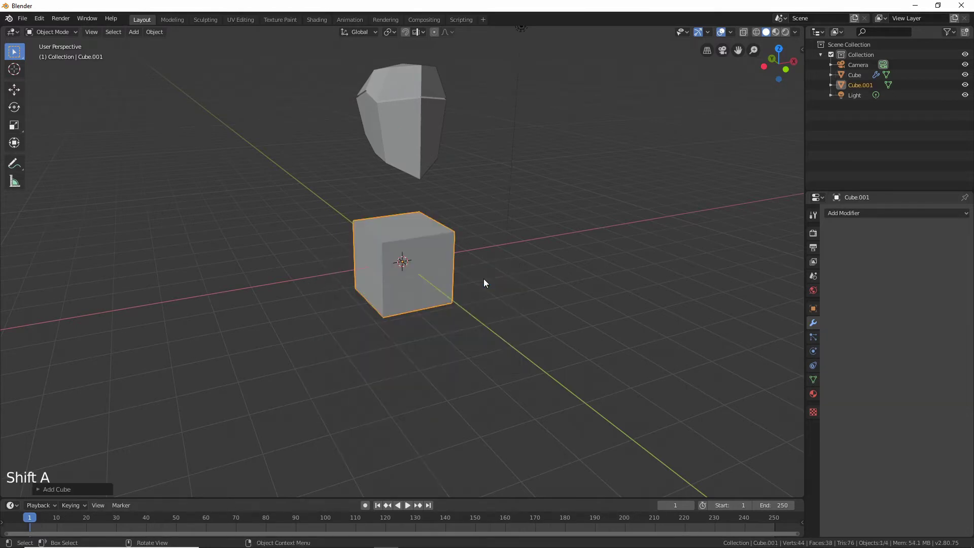
- Lower the head along Z until its chin meets the top of the new cube, and select the cube
{"action": "middle_click_drag", "start_coordinate": [482, 264], "coordinate": [456, 258]}
{"action": "left_click", "coordinate": [430, 127]}
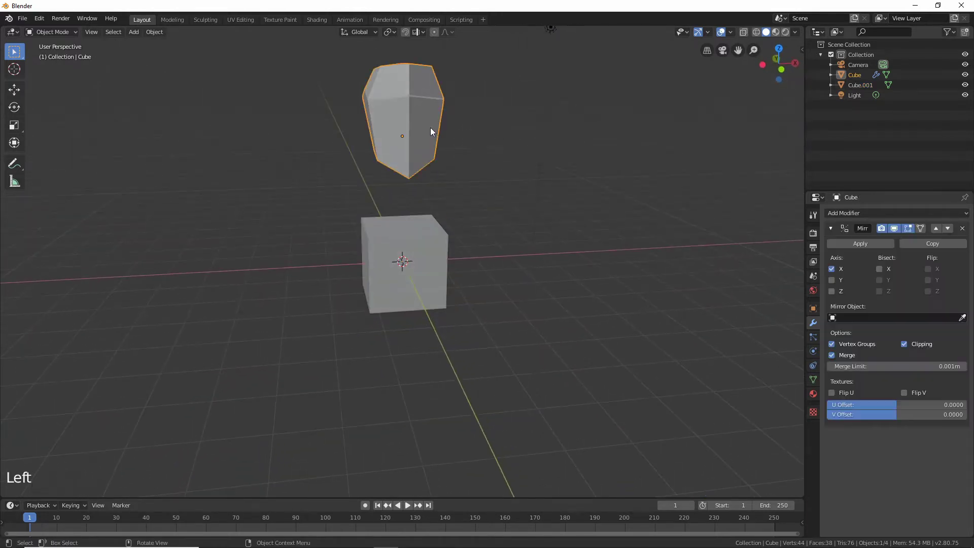
{"action": "key", "text": "g"}
{"action": "key", "text": "z"}
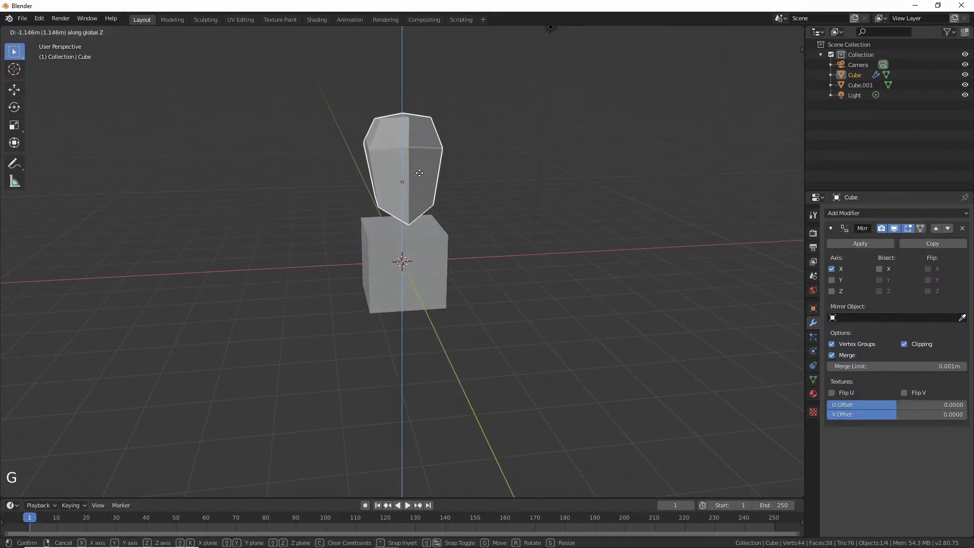
{"action": "left_click", "coordinate": [443, 197]}
{"action": "middle_click_drag", "start_coordinate": [444, 197], "coordinate": [468, 243]}
{"action": "key", "text": "g"}
{"action": "key", "text": "z"}
{"action": "left_click", "coordinate": [447, 221]}
{"action": "left_click", "coordinate": [418, 273]}
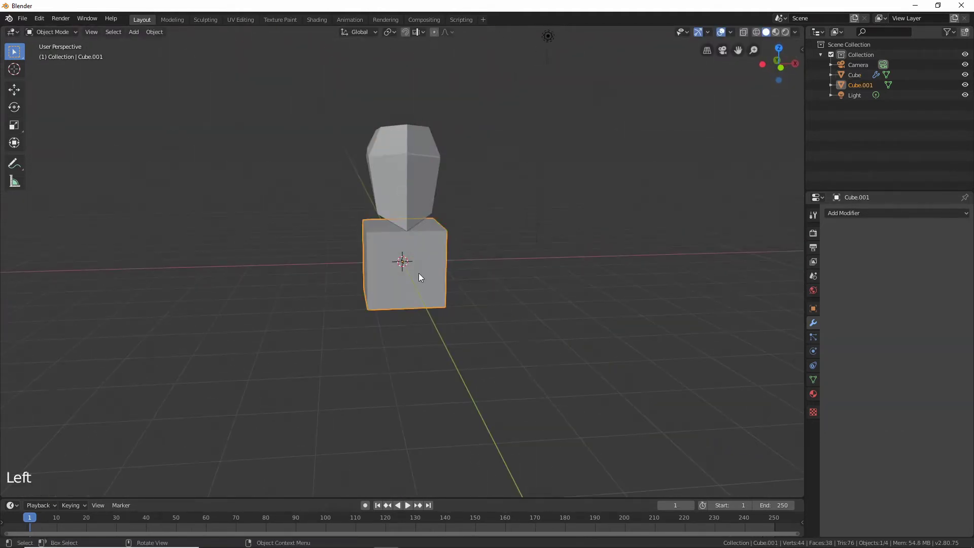
- Enter Edit Mode on the cube and add one centred vertical loop cut that splits it into two halves along X
{"action": "key", "text": "Tab"}
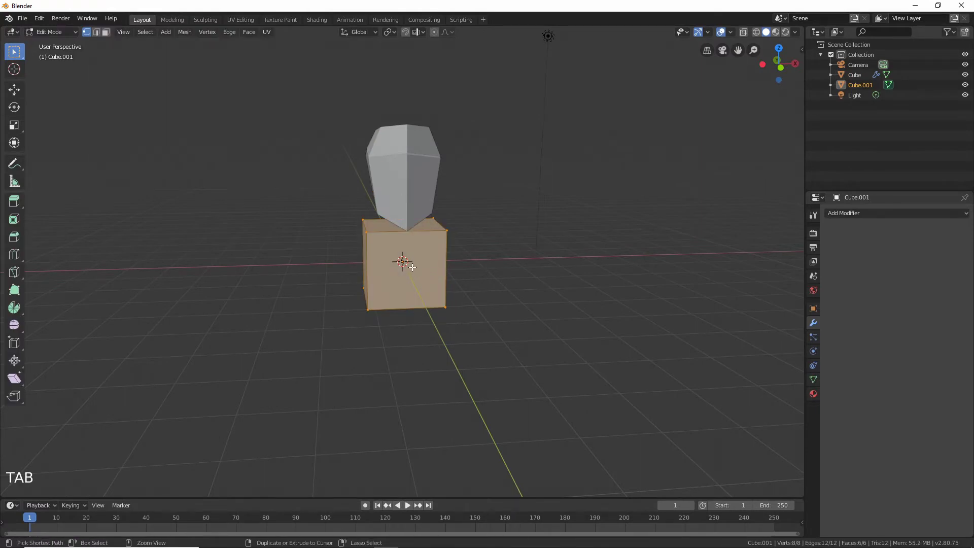
{"action": "key", "text": "ctrl+r"}
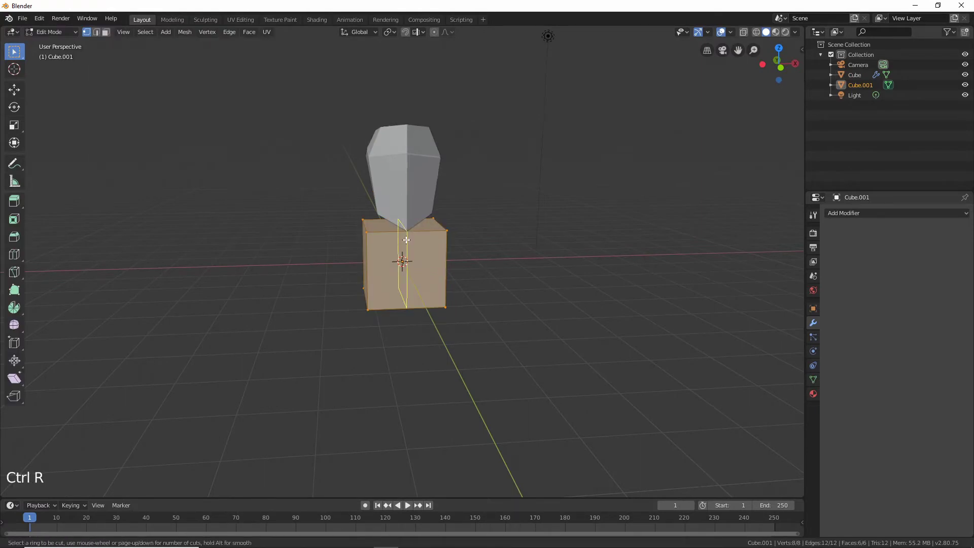
{"action": "left_click", "coordinate": [406, 239]}
{"action": "right_click", "coordinate": [406, 239]}
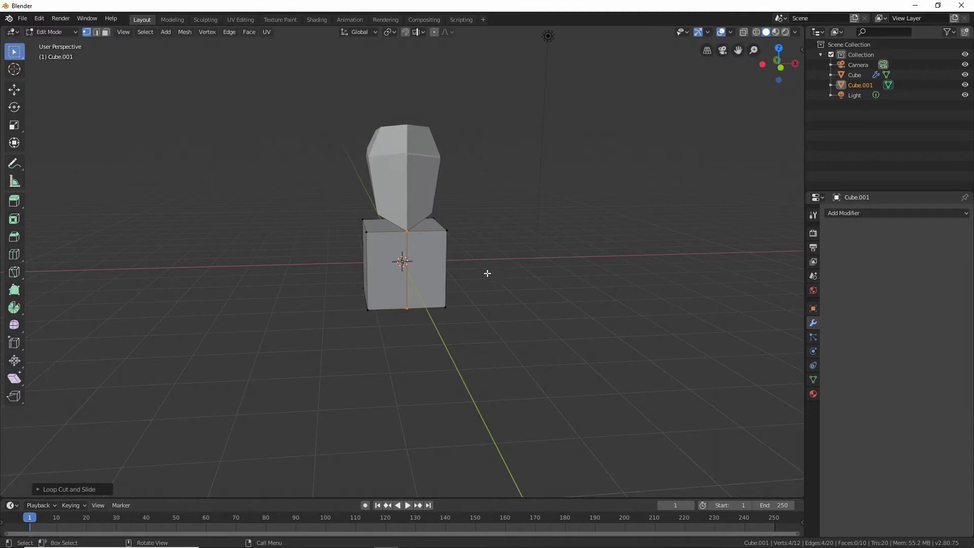
- Box-select the four outer vertices on the cube's positive X side and delete them to leave one half
{"action": "middle_click_drag", "start_coordinate": [487, 273], "coordinate": [465, 289]}
{"action": "left_click", "coordinate": [457, 336]}
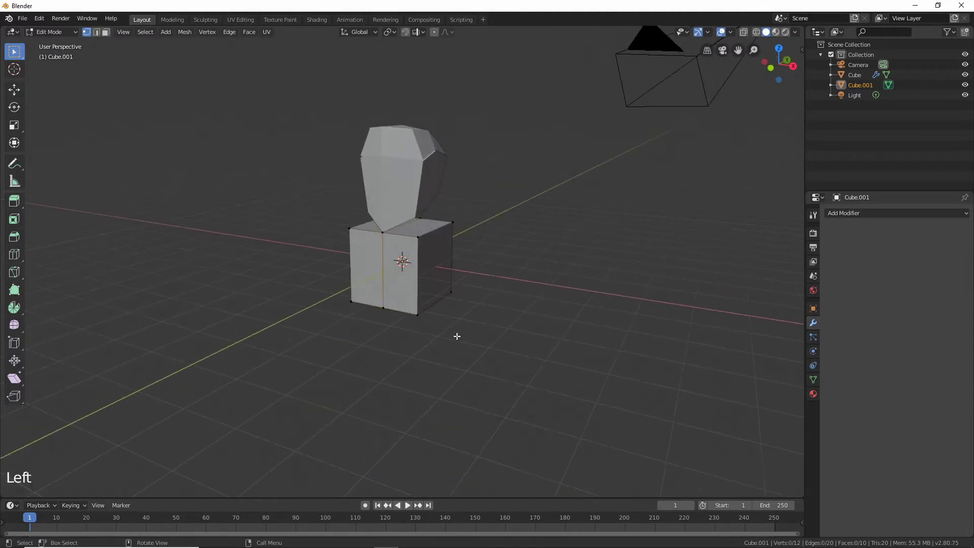
{"action": "middle_click_drag", "start_coordinate": [416, 351], "coordinate": [452, 329]}
{"action": "key", "text": "b"}
{"action": "left_click_drag", "start_coordinate": [420, 331], "coordinate": [491, 211]}
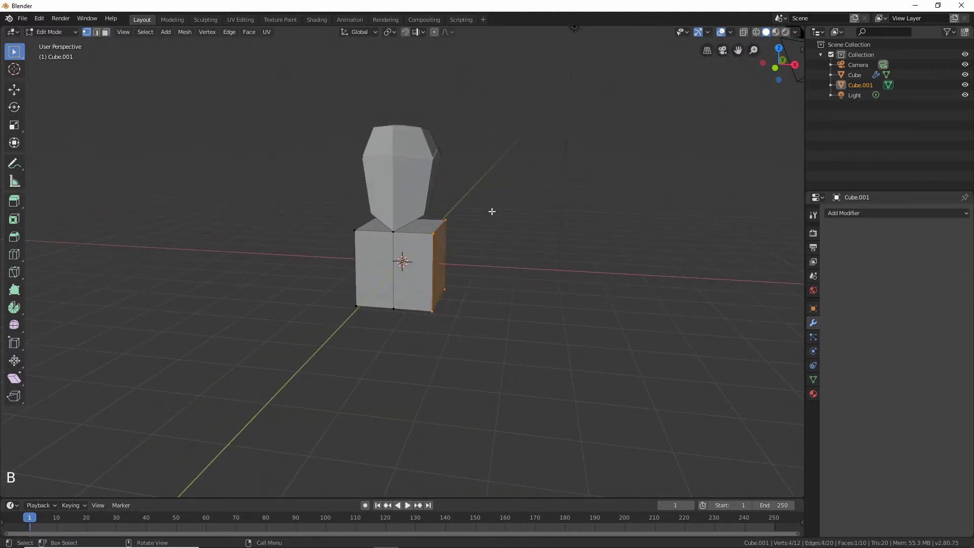
{"action": "key", "text": "x"}
{"action": "left_click", "coordinate": [488, 270]}
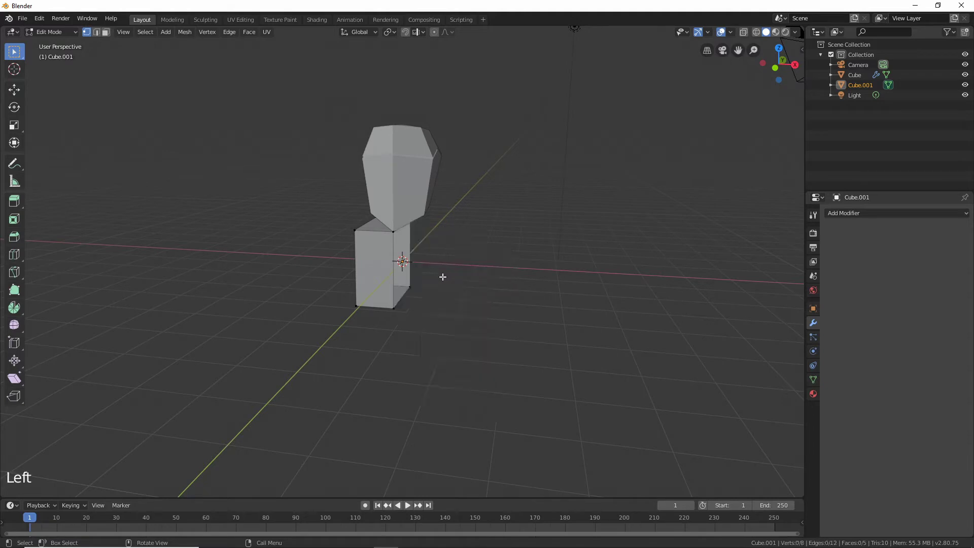
- Add a Mirror modifier on the X axis to the half cube and return to Object Mode
{"action": "middle_click_drag", "start_coordinate": [442, 277], "coordinate": [459, 278]}
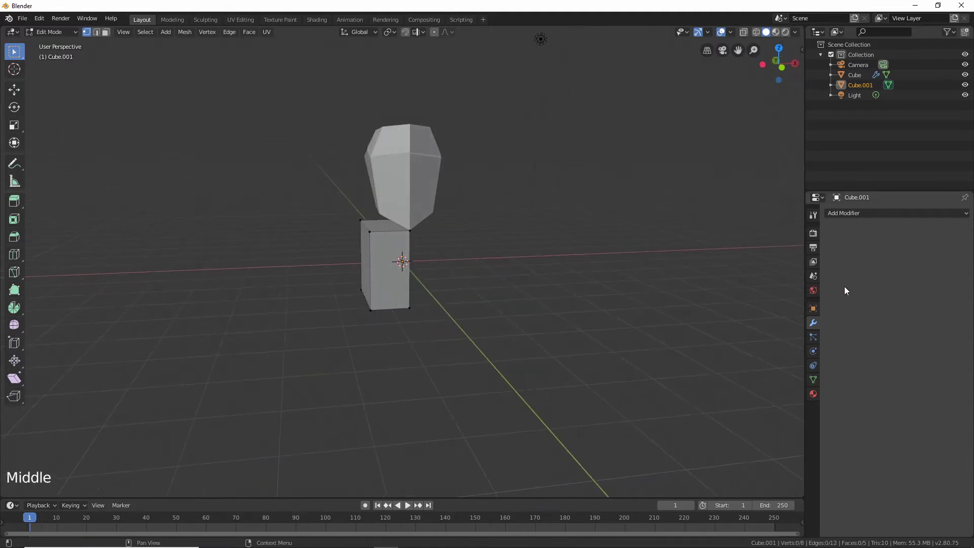
{"action": "left_click", "coordinate": [863, 213]}
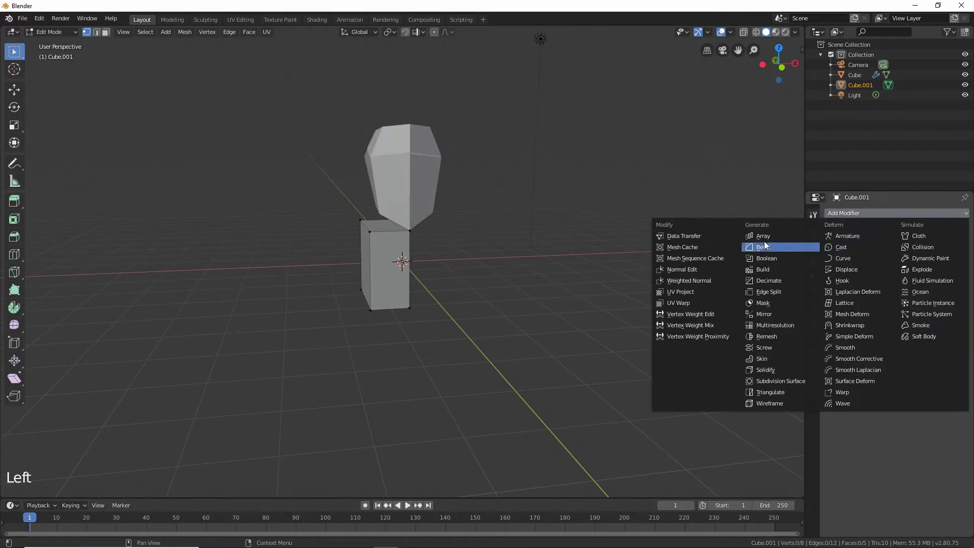
{"action": "left_click", "coordinate": [769, 313]}
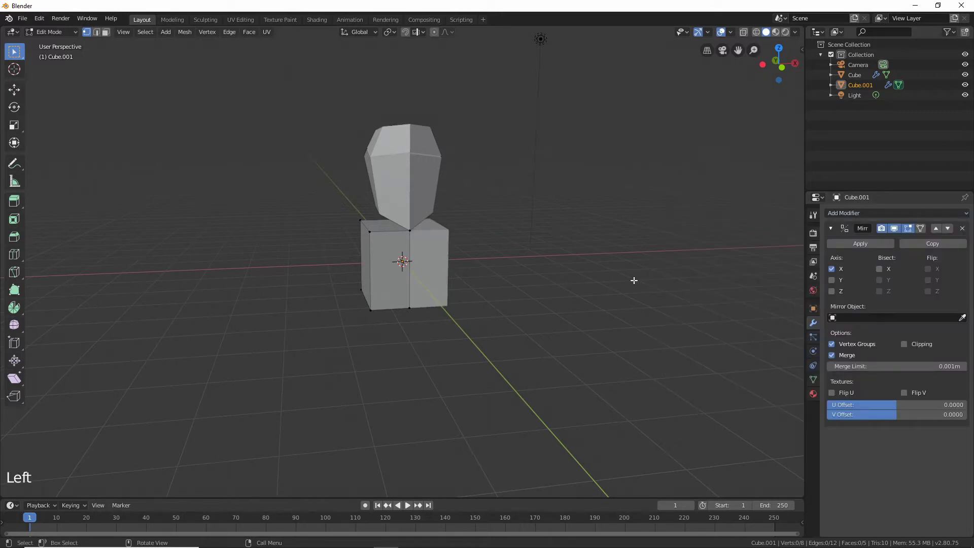
{"action": "left_click", "coordinate": [558, 195]}
{"action": "key", "text": "Tab"}
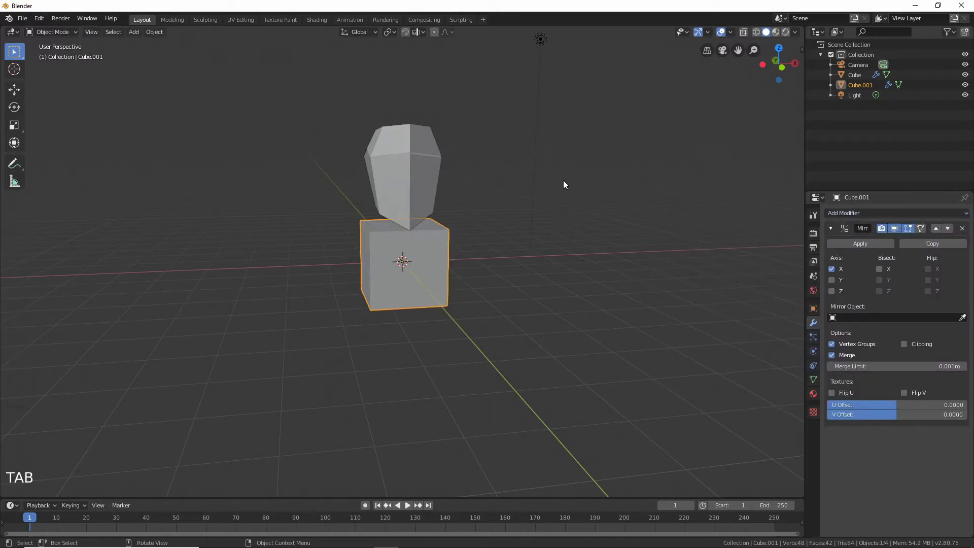
- Select the head object and rename it Head
{"action": "left_click", "coordinate": [390, 153]}
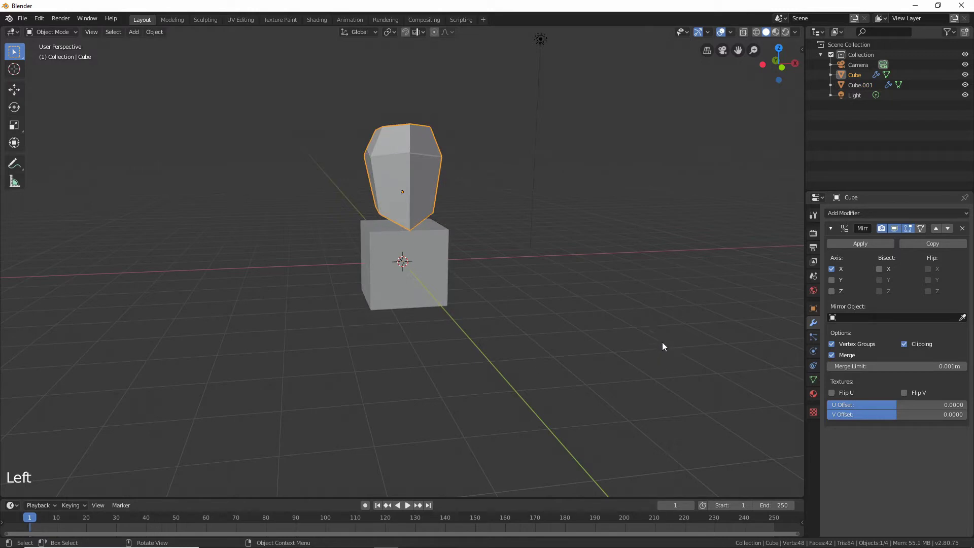
{"action": "left_click", "coordinate": [813, 308]}
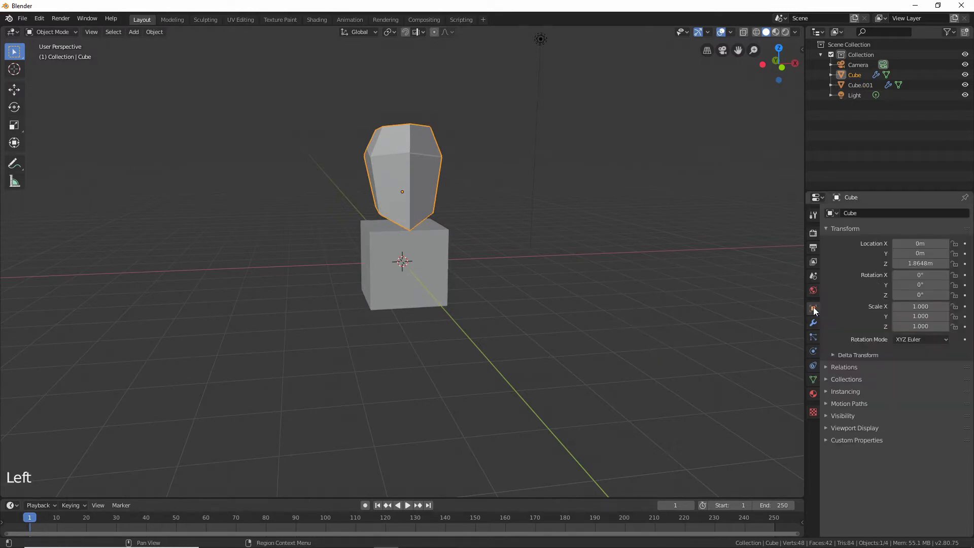
{"action": "double_click", "coordinate": [869, 216]}
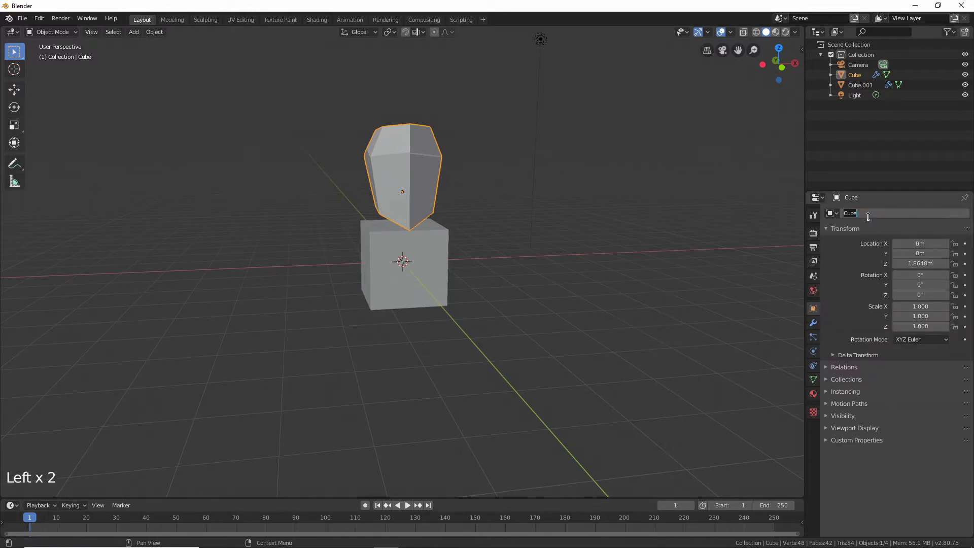
{"action": "left_click", "coordinate": [815, 309]}
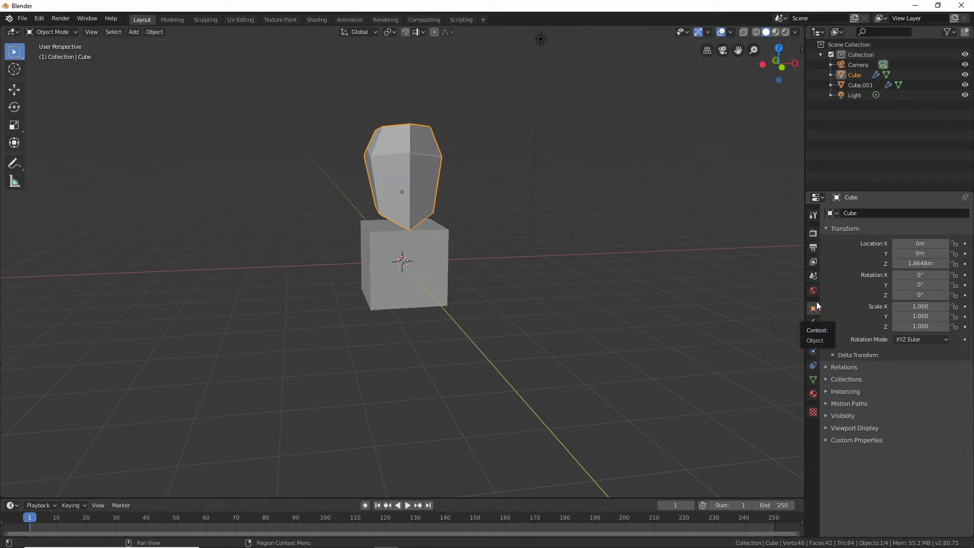
{"action": "left_click", "coordinate": [866, 212]}
{"action": "left_click_drag", "start_coordinate": [869, 212], "coordinate": [838, 206]}
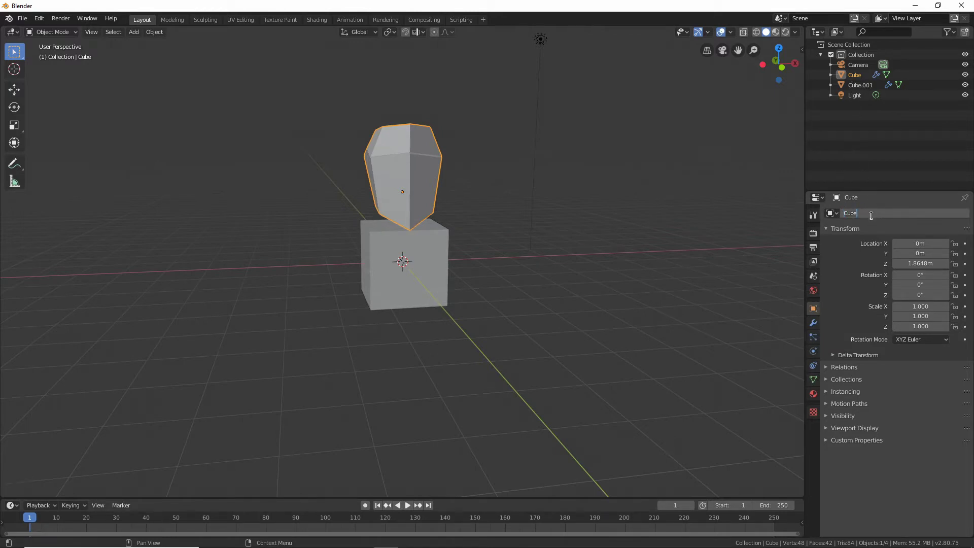
{"action": "left_click_drag", "start_coordinate": [866, 214], "coordinate": [831, 210]}
{"action": "type", "text": "Head"}
{"action": "key", "text": "Return"}
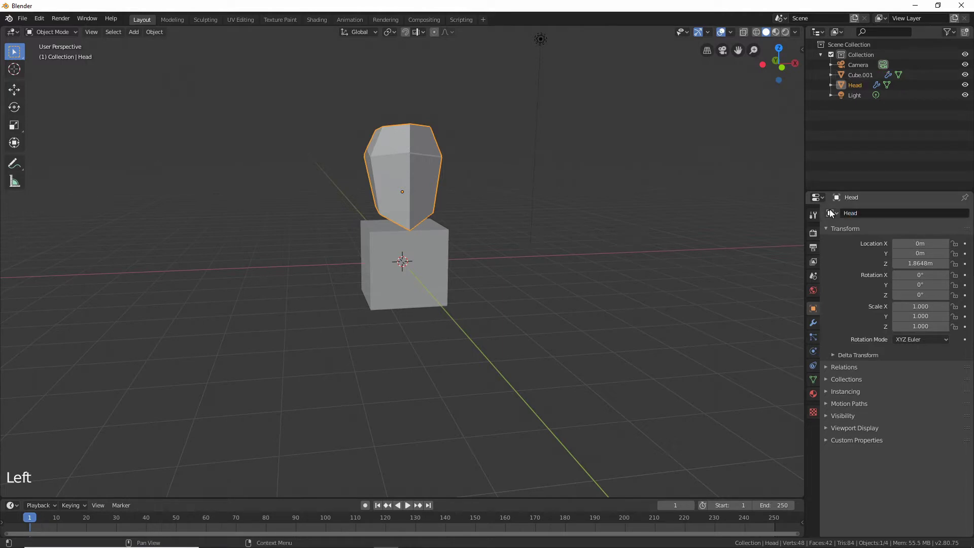
- Select the Cube.001 object, rename it Body and deselect it
{"action": "left_click", "coordinate": [865, 72]}
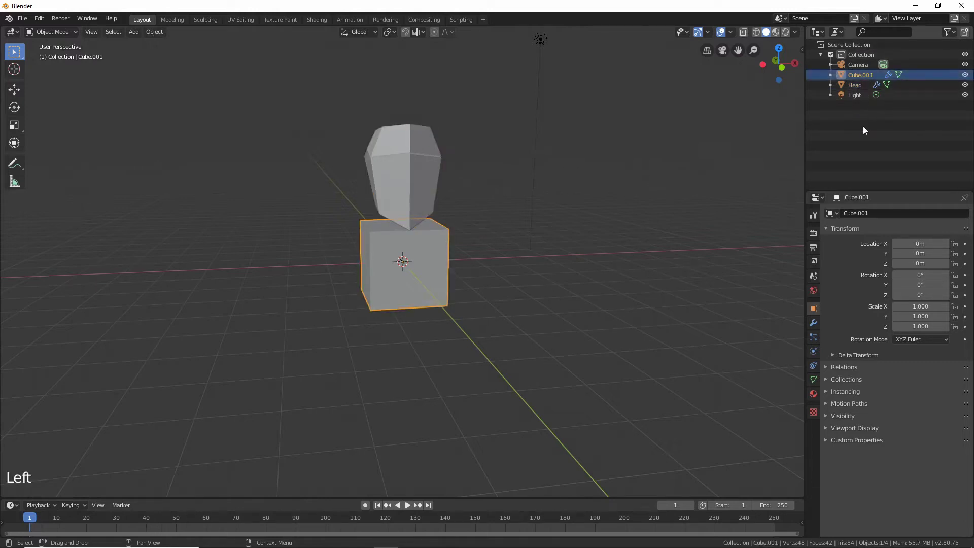
{"action": "double_click", "coordinate": [883, 211]}
{"action": "type", "text": "Body"}
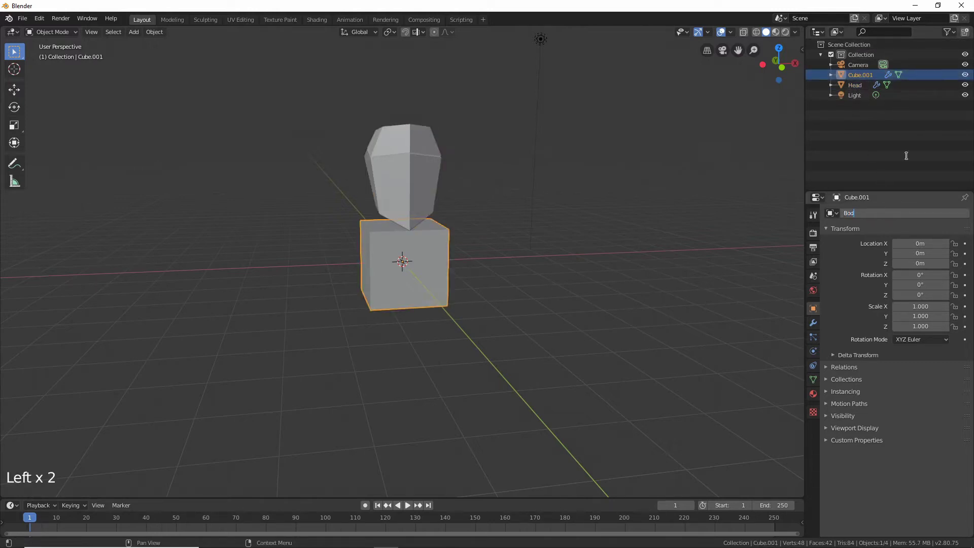
{"action": "key", "text": "Return"}
{"action": "left_click", "coordinate": [483, 263]}
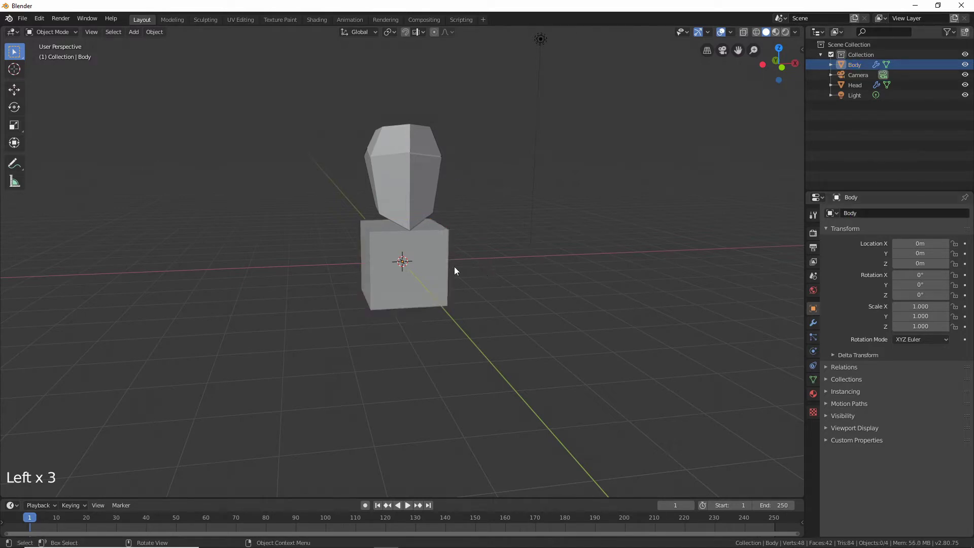
- In Edit Mode, box-select the body's two upper back vertices and move them forward along Y
{"action": "left_click", "coordinate": [438, 269]}
{"action": "key", "text": "Tab"}
{"action": "middle_click_drag", "start_coordinate": [418, 270], "coordinate": [494, 270]}
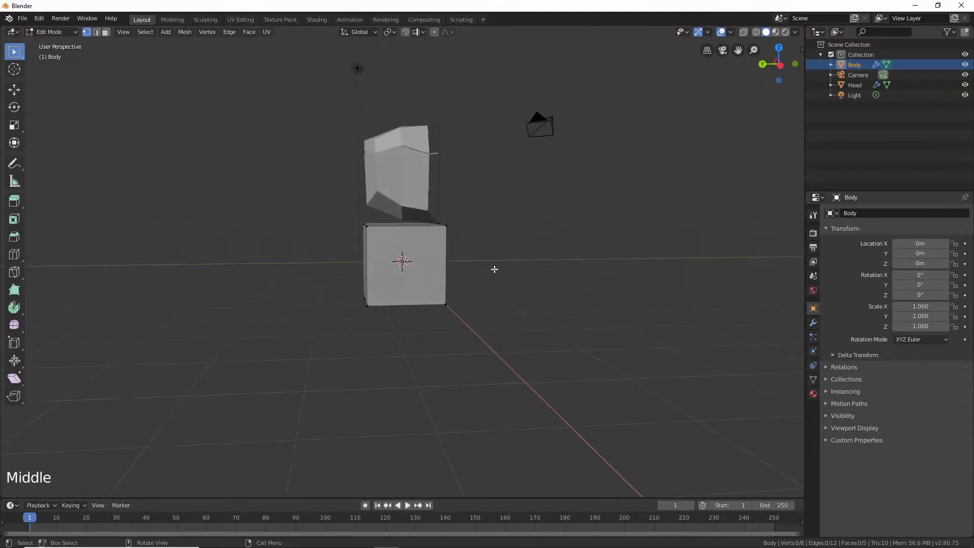
{"action": "key", "text": "b"}
{"action": "left_click_drag", "start_coordinate": [347, 259], "coordinate": [401, 205]}
{"action": "middle_click_drag", "start_coordinate": [401, 205], "coordinate": [409, 257]}
{"action": "key", "text": "g"}
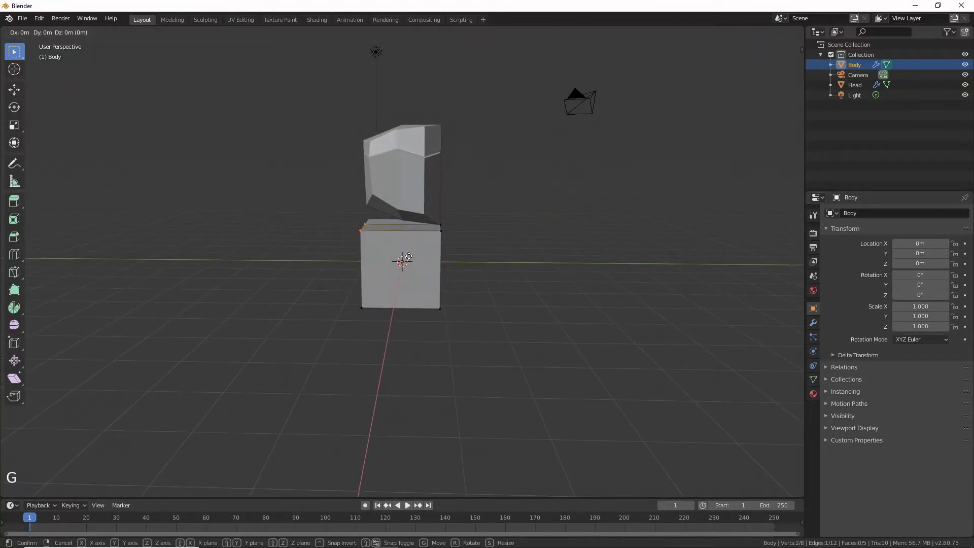
{"action": "key", "text": "y"}
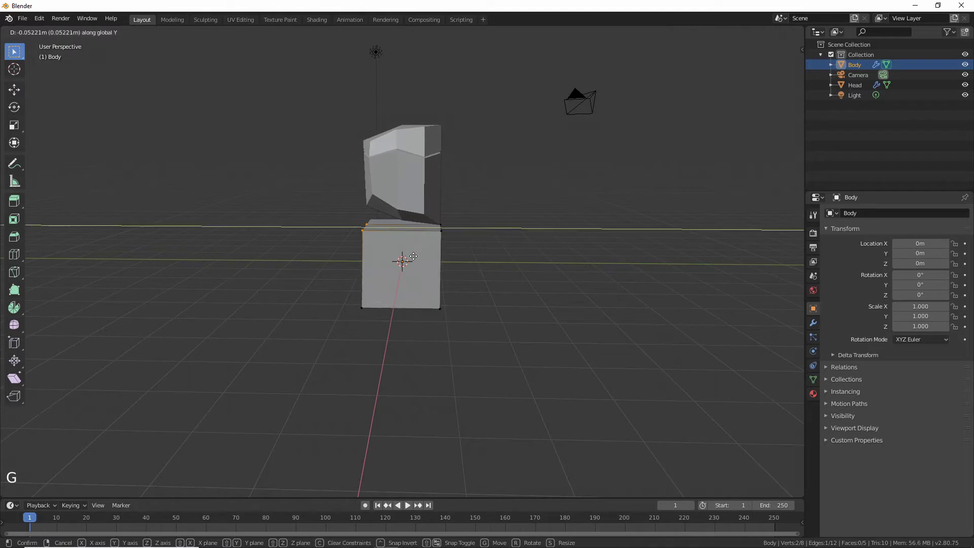
{"action": "left_click", "coordinate": [436, 253]}
- Box-select the body's two lower back vertices and move them forward along Y until they line up beneath the upper back edge
{"action": "middle_click_drag", "start_coordinate": [436, 252], "coordinate": [350, 299]}
{"action": "left_click_drag", "start_coordinate": [333, 331], "coordinate": [375, 295]}
{"action": "key", "text": "b"}
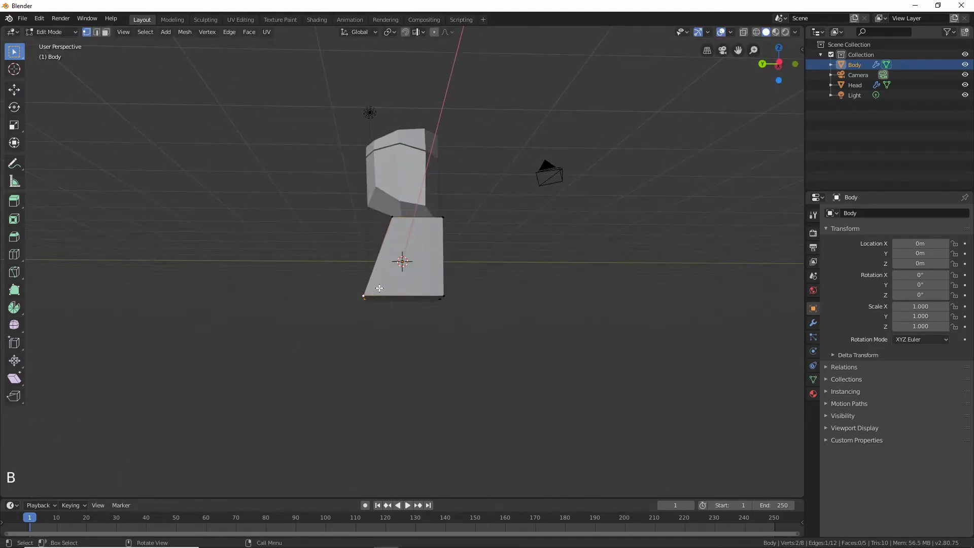
{"action": "key", "text": "g"}
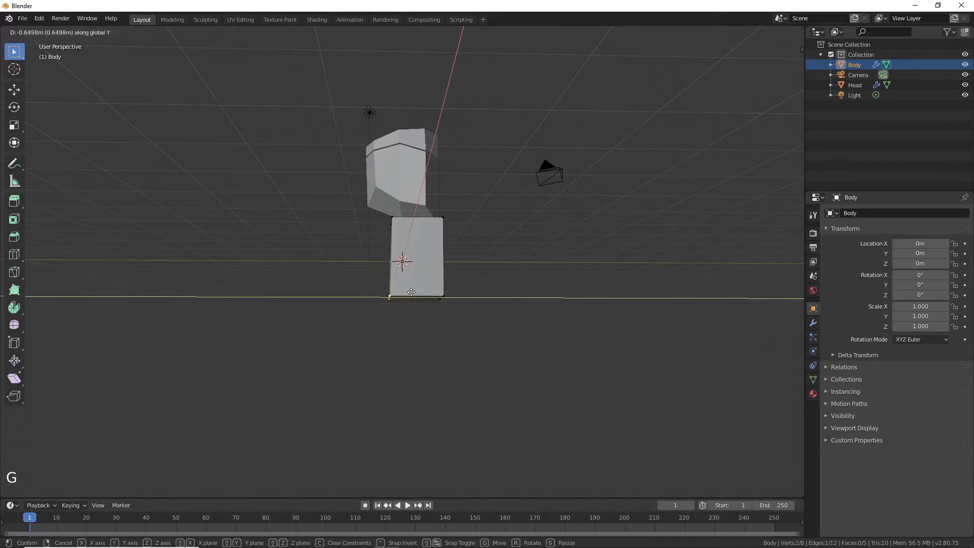
{"action": "left_click", "coordinate": [409, 294]}
- Select the two upper front vertices of the body and lower them along Z so the top slopes toward the front
{"action": "middle_click_drag", "start_coordinate": [409, 294], "coordinate": [428, 242]}
{"action": "left_click", "coordinate": [424, 229]}
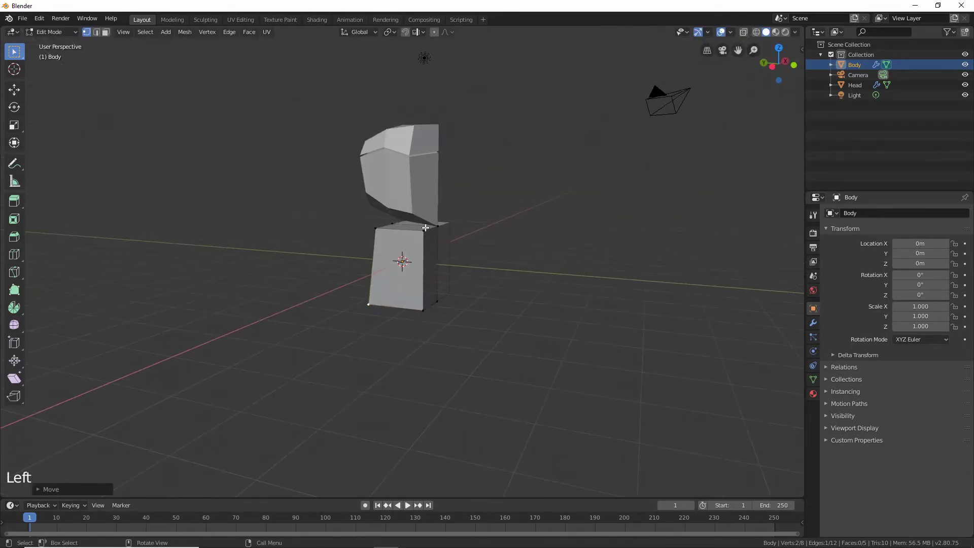
{"action": "left_click", "coordinate": [438, 225], "text": "shift"}
{"action": "key", "text": "g"}
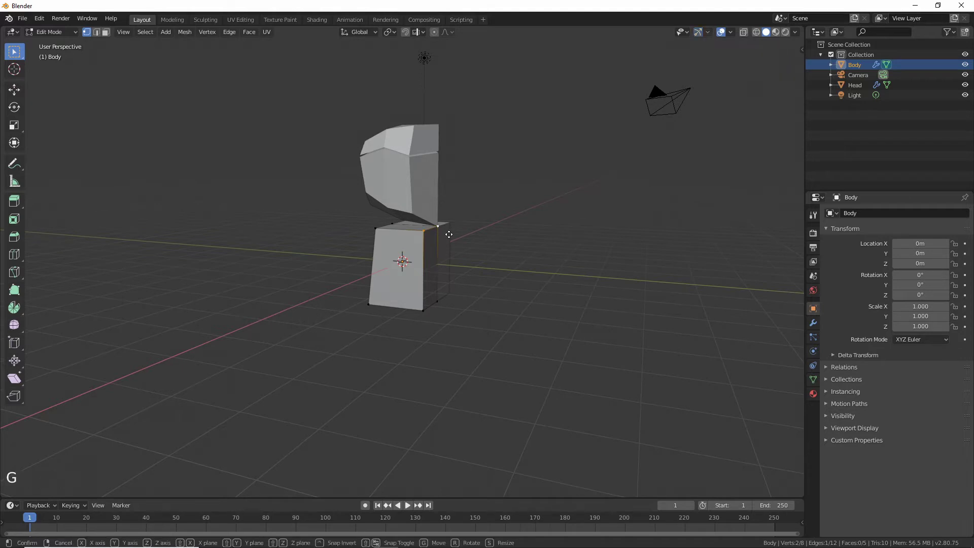
{"action": "middle_click", "coordinate": [448, 237]}
{"action": "left_click", "coordinate": [447, 250]}
{"action": "mouse_move", "coordinate": [447, 251]}
{"action": "middle_mouse_down"}
{"action": "mouse_move", "coordinate": [376, 258]}
{"action": "mouse_move", "coordinate": [455, 252]}
{"action": "mouse_move", "coordinate": [458, 243]}
{"action": "middle_mouse_up"}
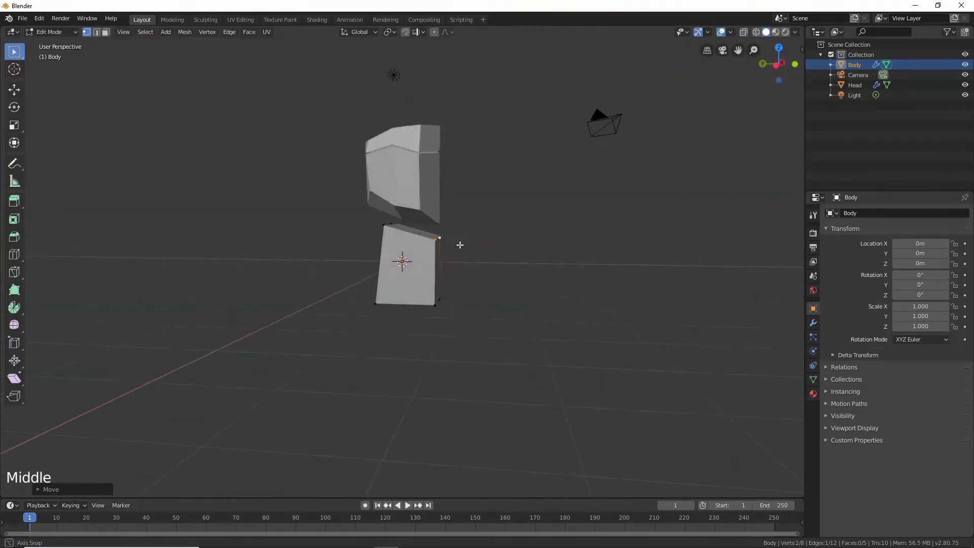
- Switch to face selection, select the body's bottom face and extrude it straight down in front view to lengthen the torso
{"action": "left_click", "coordinate": [398, 221]}
{"action": "left_click", "coordinate": [394, 218]}
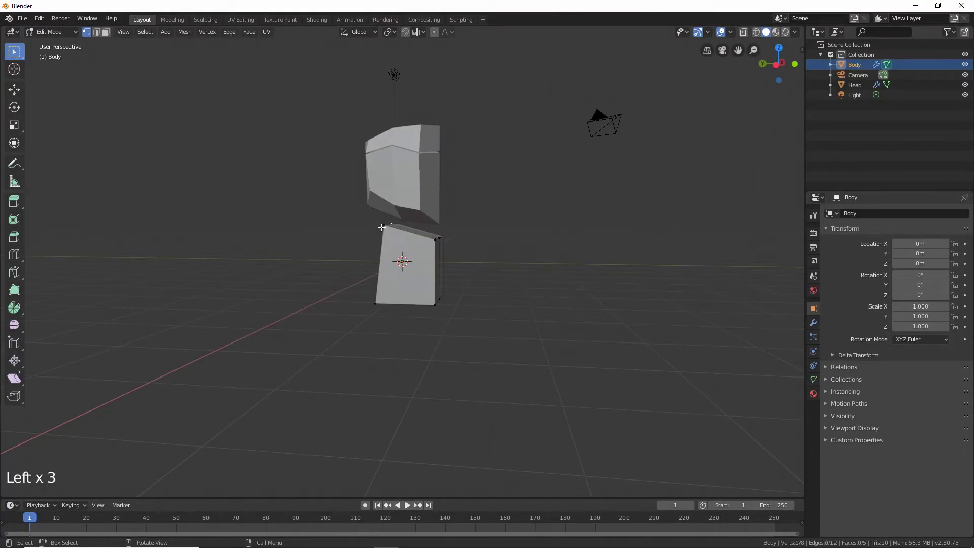
{"action": "middle_click_drag", "start_coordinate": [382, 227], "coordinate": [337, 239]}
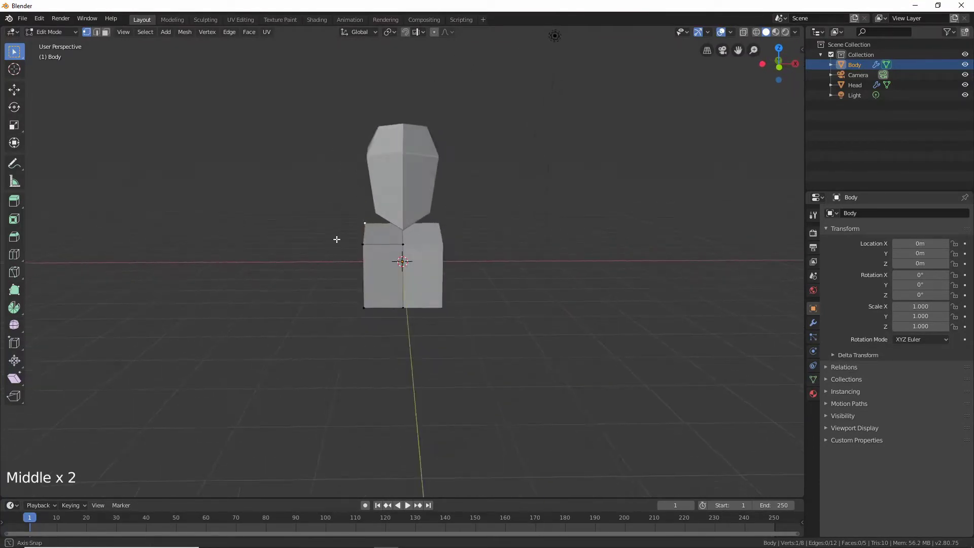
{"action": "left_click", "coordinate": [779, 63]}
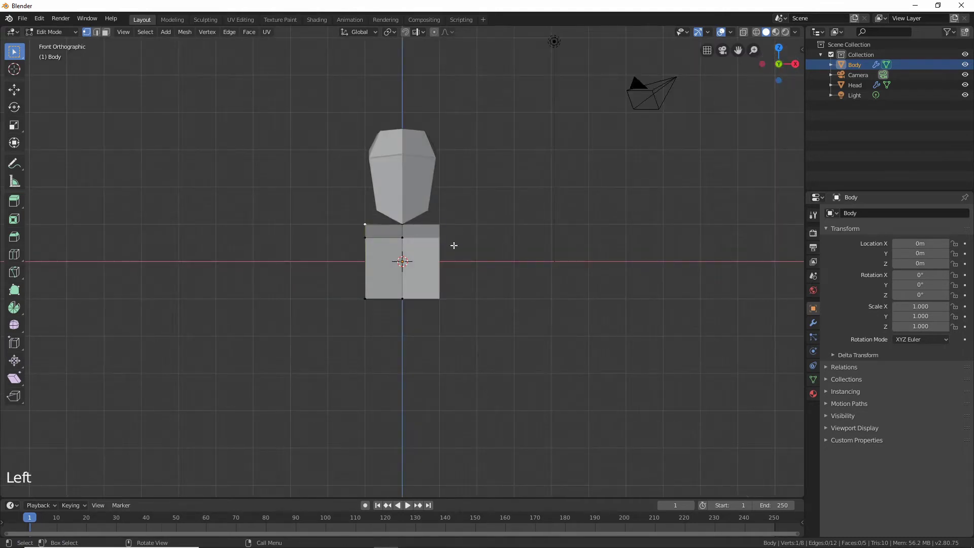
{"action": "middle_click_drag", "start_coordinate": [454, 245], "coordinate": [392, 271]}
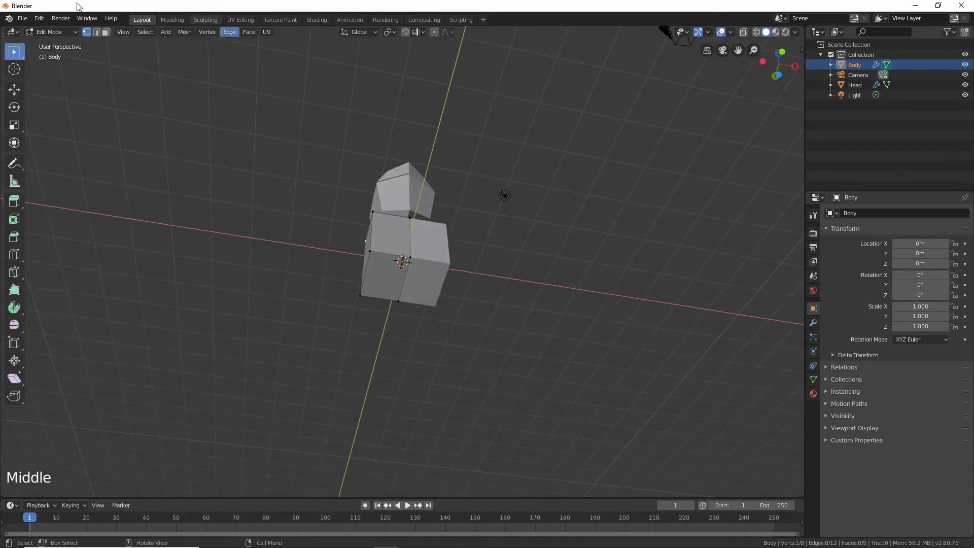
{"action": "left_click", "coordinate": [106, 32]}
{"action": "left_click", "coordinate": [372, 273]}
{"action": "middle_click_drag", "start_coordinate": [372, 272], "coordinate": [781, 65]}
{"action": "left_click", "coordinate": [782, 64]}
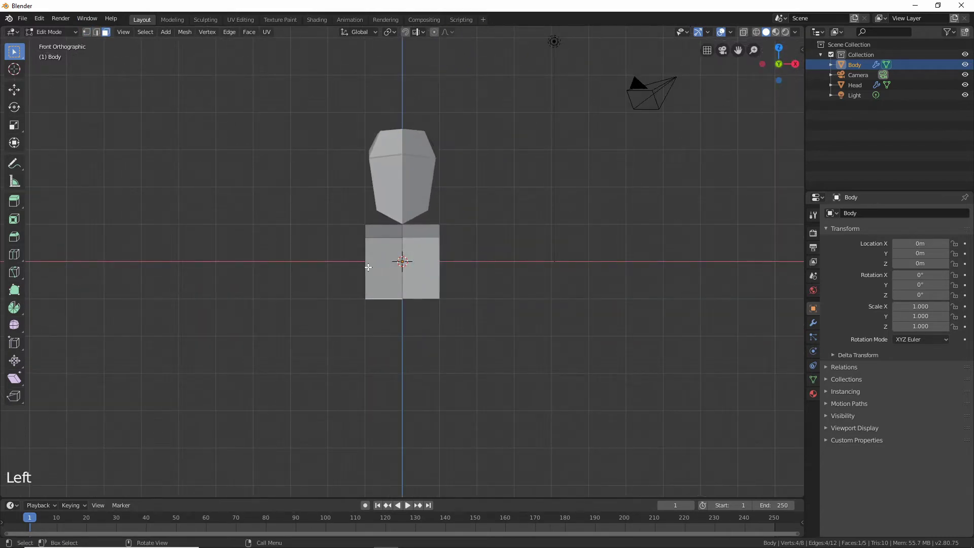
{"action": "key", "text": "e"}
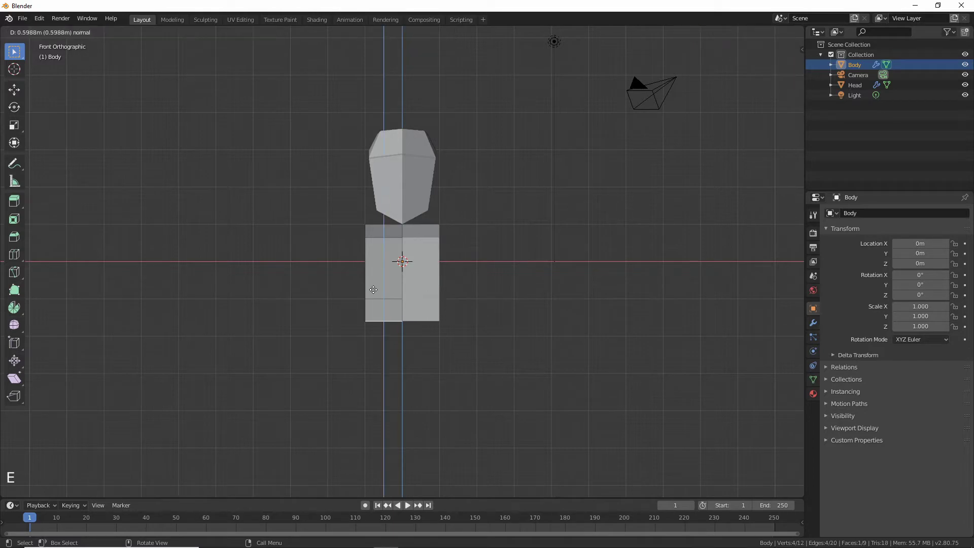
{"action": "left_click", "coordinate": [370, 319]}
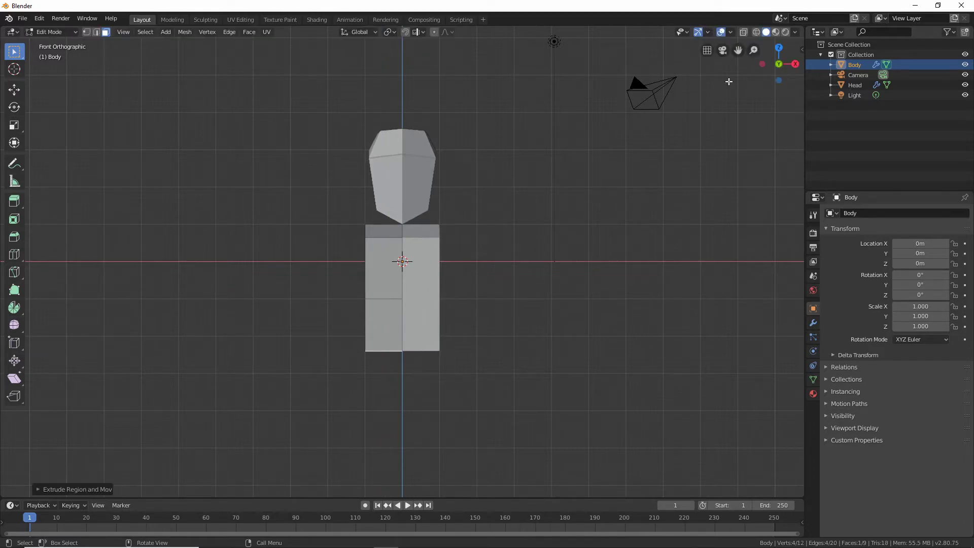
- Switch to vertex selection and try widening the body's upper outer vertices along X
{"action": "left_click", "coordinate": [86, 32]}
{"action": "key", "text": "b"}
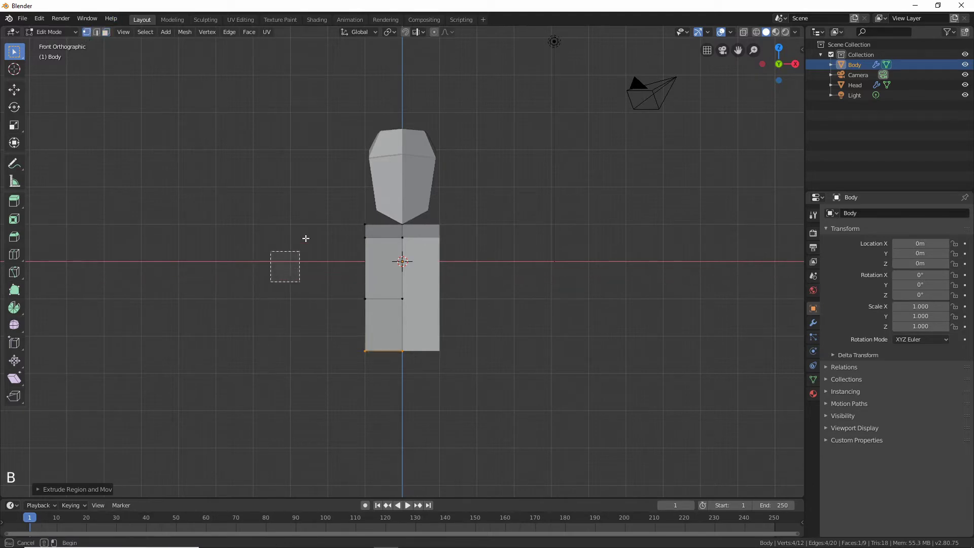
{"action": "left_click_drag", "start_coordinate": [376, 199], "coordinate": [358, 246]}
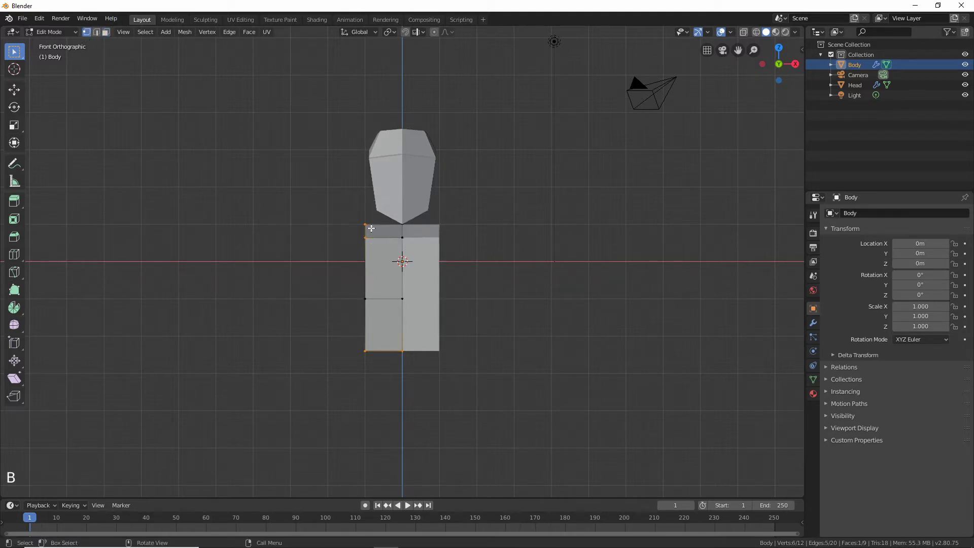
{"action": "key", "text": "g"}
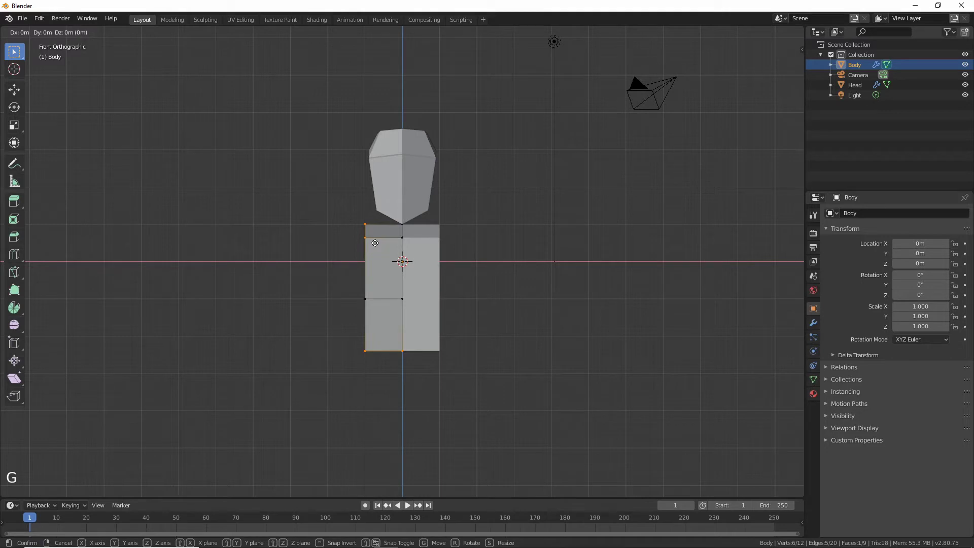
{"action": "key", "text": "x"}
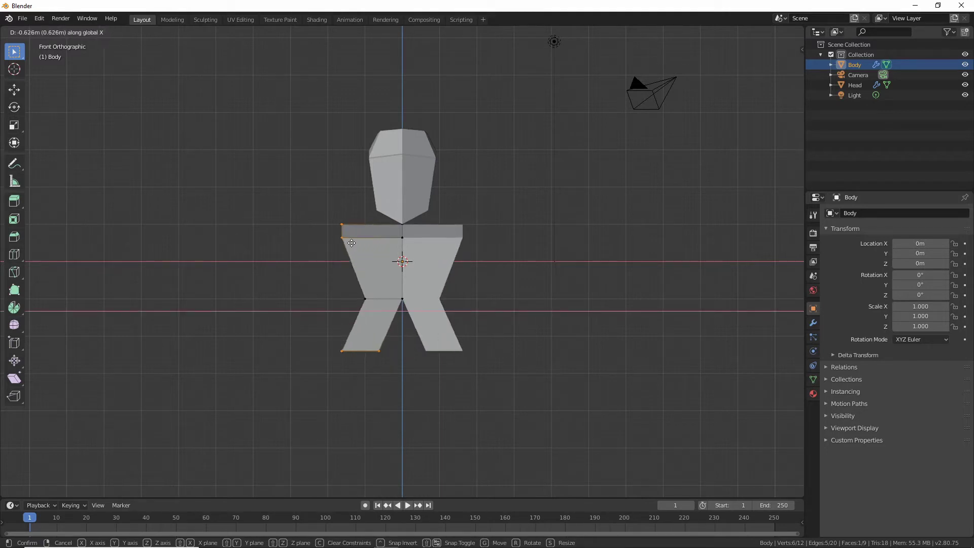
{"action": "right_click", "coordinate": [352, 243]}
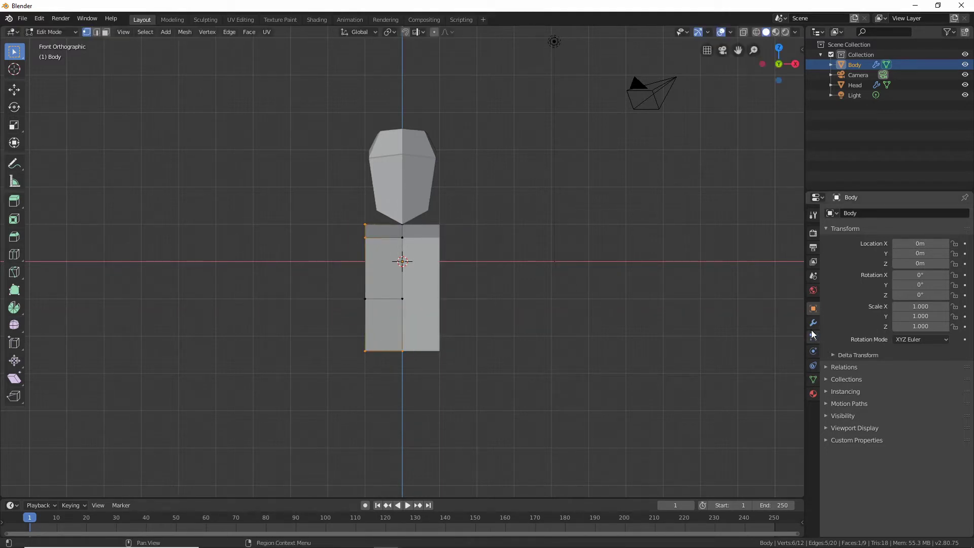
{"action": "left_click", "coordinate": [559, 379]}
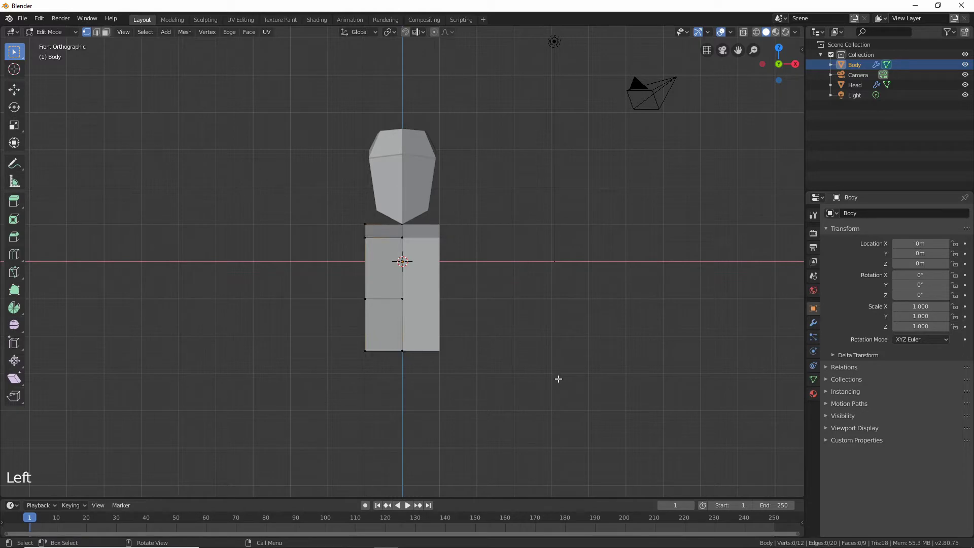
- Toggle Clipping in the body's Mirror modifier on and off, and try moving the lower front vertices without it
{"action": "left_click", "coordinate": [813, 322]}
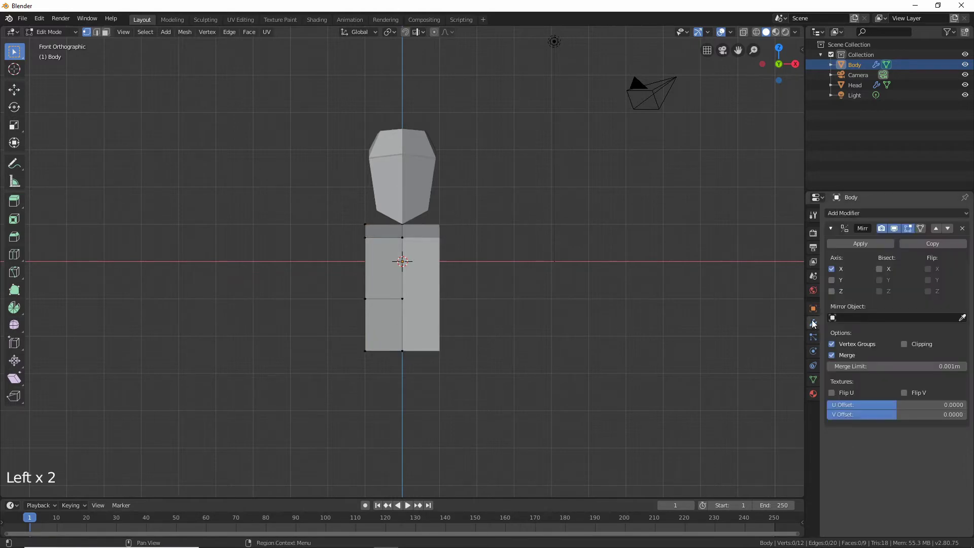
{"action": "left_click", "coordinate": [904, 345]}
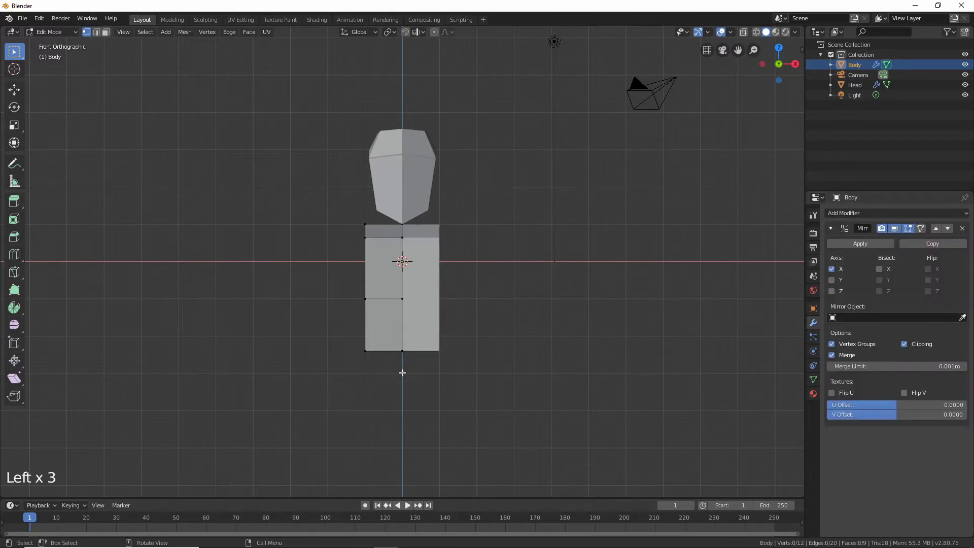
{"action": "left_click", "coordinate": [904, 344]}
{"action": "key", "text": "b"}
{"action": "left_click_drag", "start_coordinate": [349, 385], "coordinate": [476, 348]}
{"action": "key", "text": "g"}
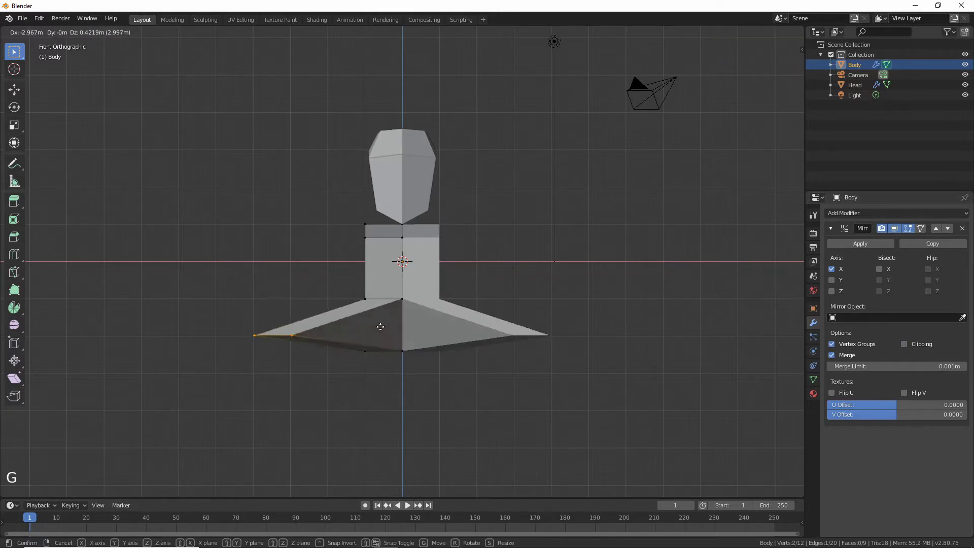
{"action": "right_click", "coordinate": [396, 341]}
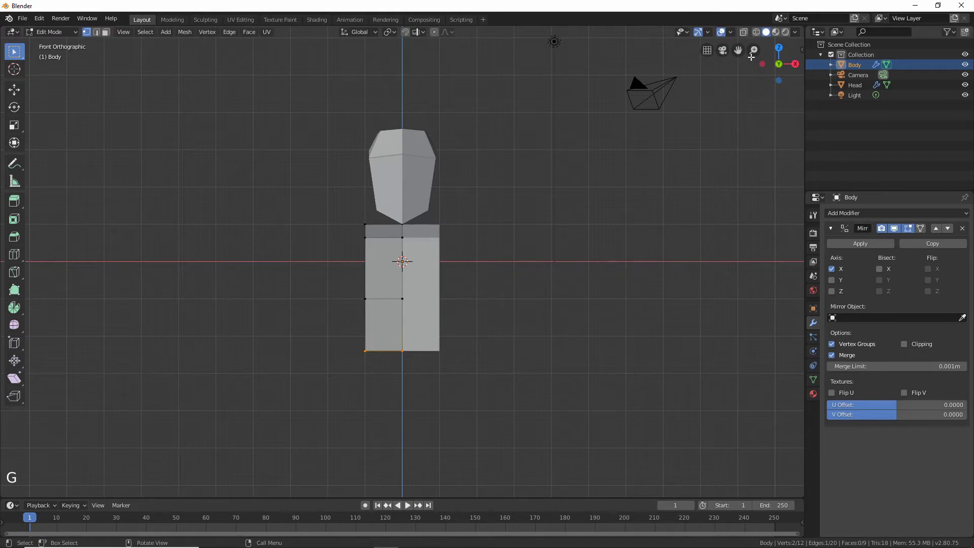
- Switch to wireframe shading and box-select the body's four bottom vertices
{"action": "left_click", "coordinate": [756, 31]}
{"action": "key", "text": "b"}
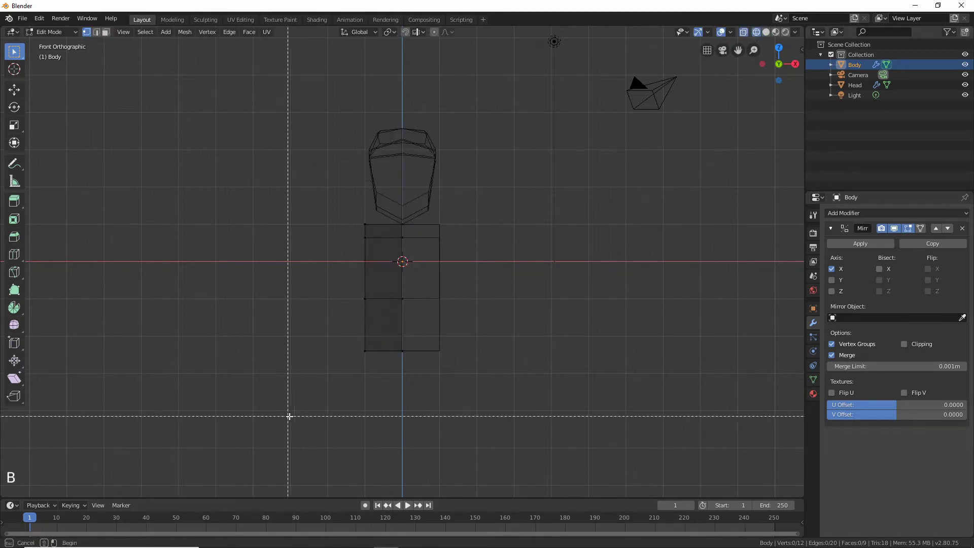
{"action": "left_click_drag", "start_coordinate": [309, 413], "coordinate": [439, 330]}
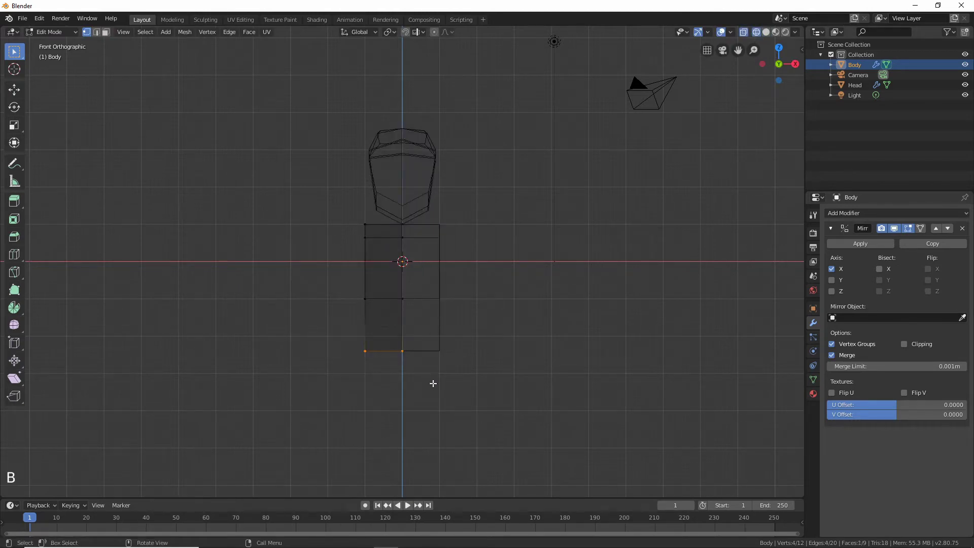
- Try moving the bottom vertices away from the centre line with mirror clipping off, and undo the move
{"action": "key", "text": "g"}
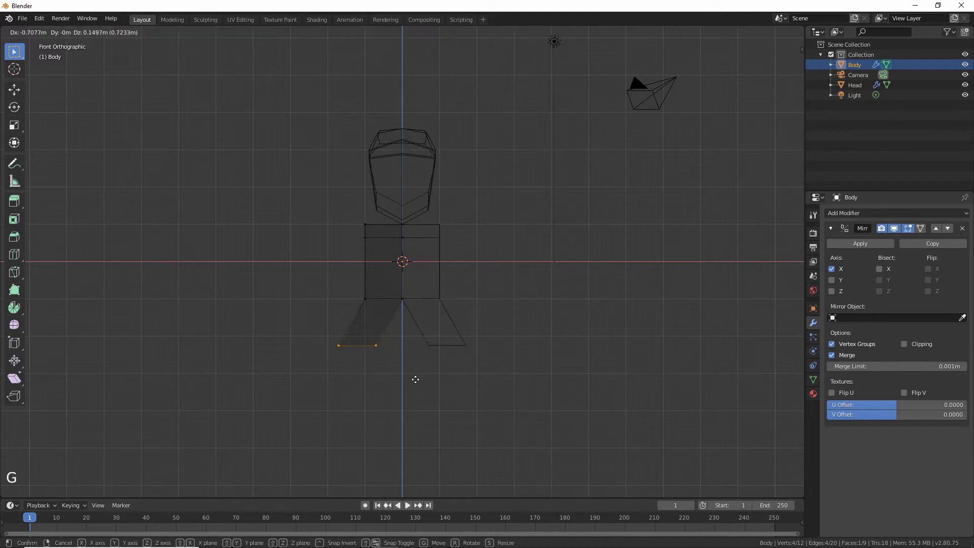
{"action": "left_click", "coordinate": [394, 378]}
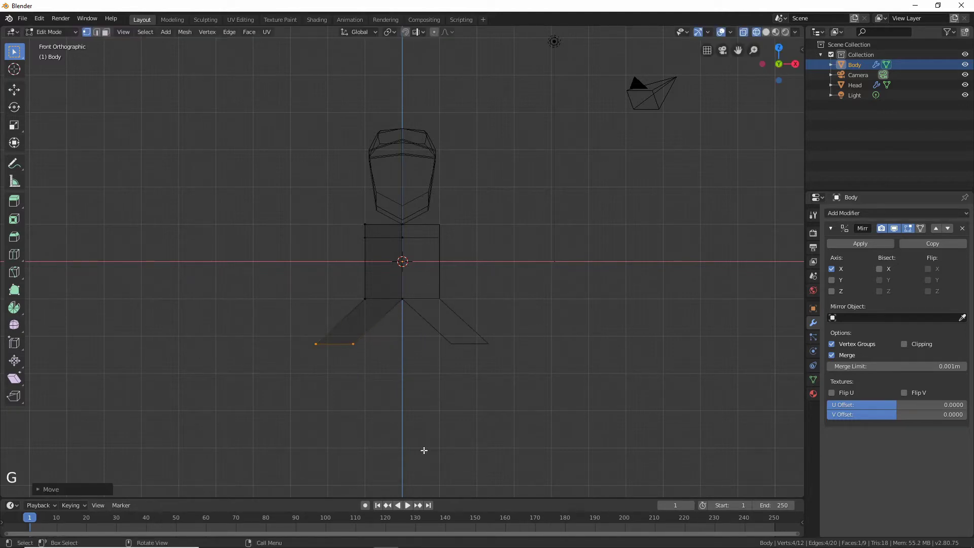
{"action": "key", "text": "ctrl+z"}
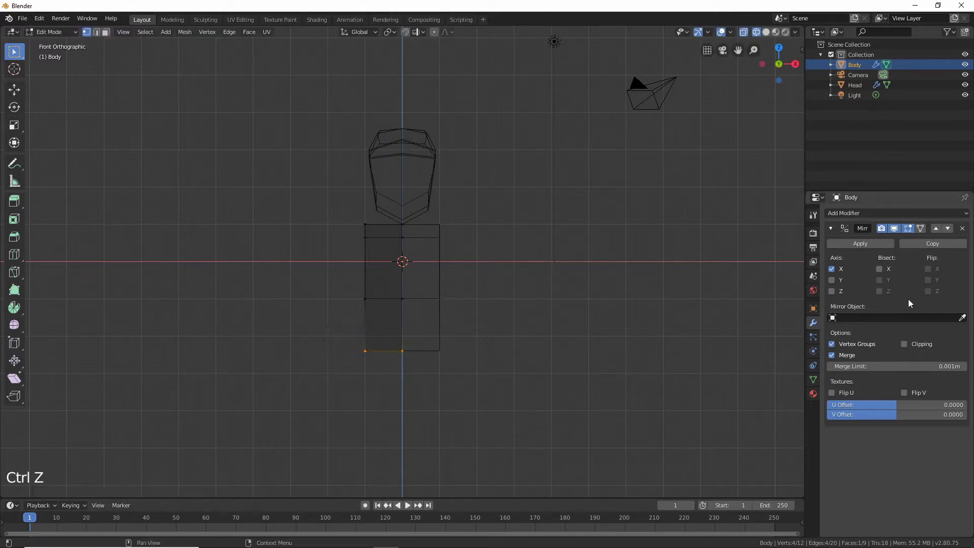
- Enable Clipping on the body's Mirror modifier and test it with a cancelled move of the bottom vertices
{"action": "left_click", "coordinate": [908, 343]}
{"action": "key", "text": "g"}
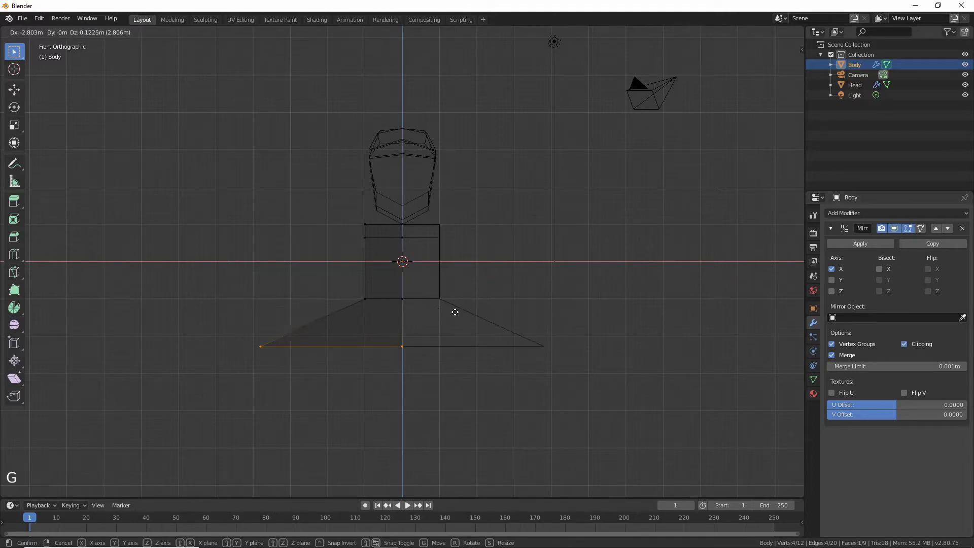
{"action": "right_click", "coordinate": [497, 319]}
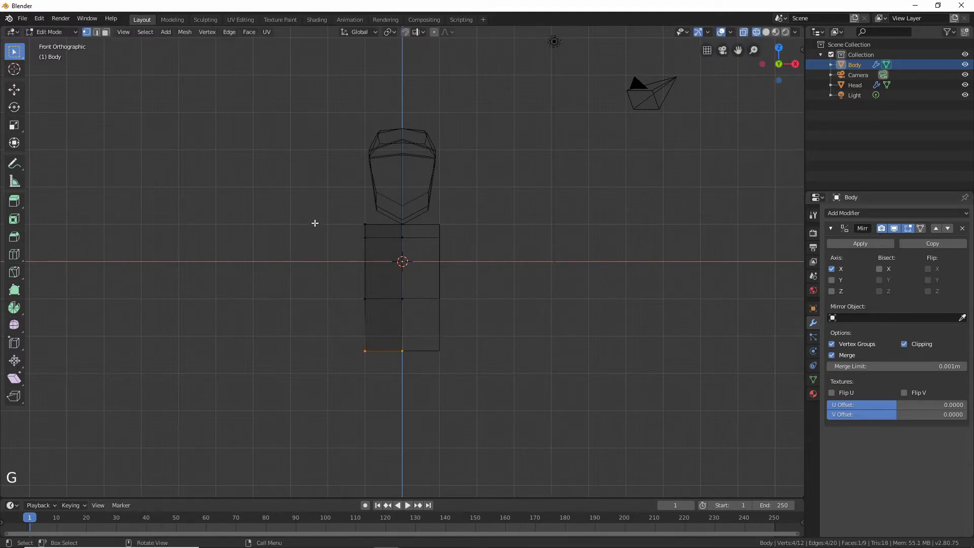
- Box-select the body's upper outer vertices and move them outward along X by about 0.6 m to broaden the shoulders
{"action": "key", "text": "b"}
{"action": "double_click", "coordinate": [321, 249]}
{"action": "left_click", "coordinate": [319, 279]}
{"action": "key", "text": "b"}
{"action": "left_click_drag", "start_coordinate": [326, 266], "coordinate": [375, 215]}
{"action": "key", "text": "g"}
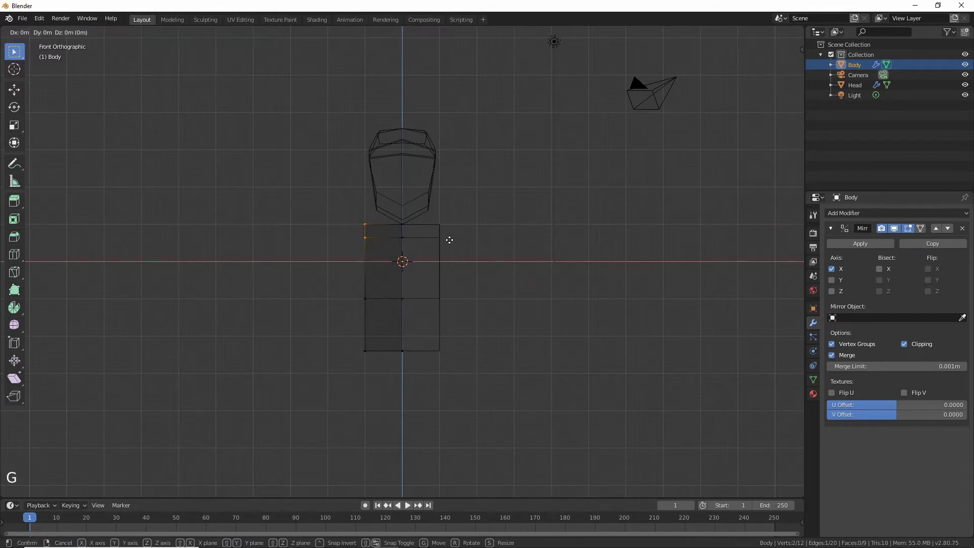
{"action": "key", "text": "x"}
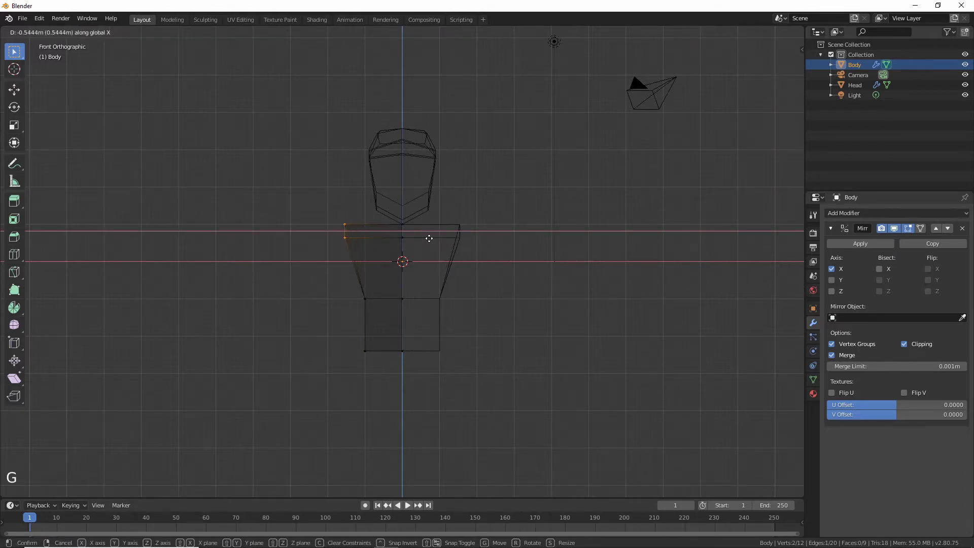
{"action": "left_click", "coordinate": [426, 239]}
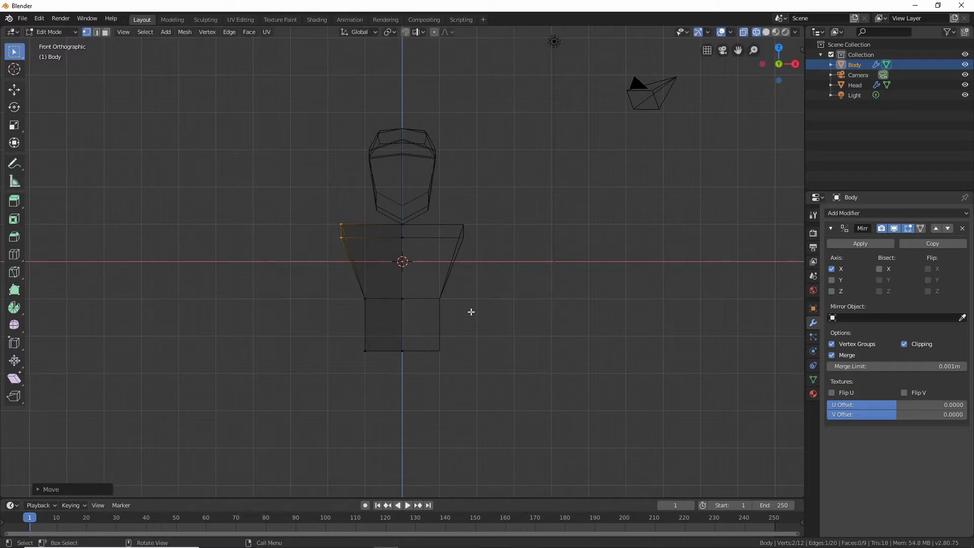
{"action": "key", "text": "b"}
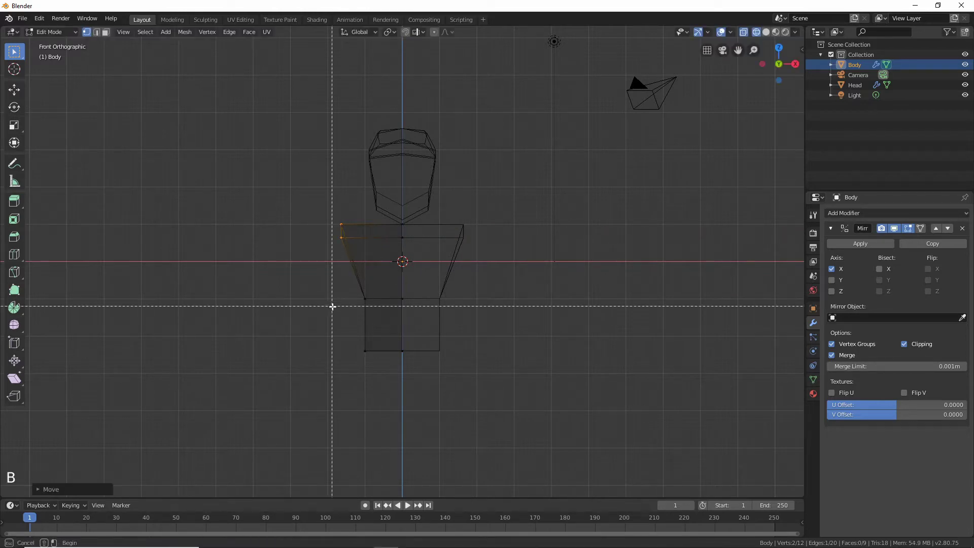
{"action": "left_click_drag", "start_coordinate": [334, 307], "coordinate": [387, 293]}
{"action": "left_click", "coordinate": [343, 307]}
{"action": "left_click", "coordinate": [351, 337]}
{"action": "left_click_drag", "start_coordinate": [340, 324], "coordinate": [382, 290]}
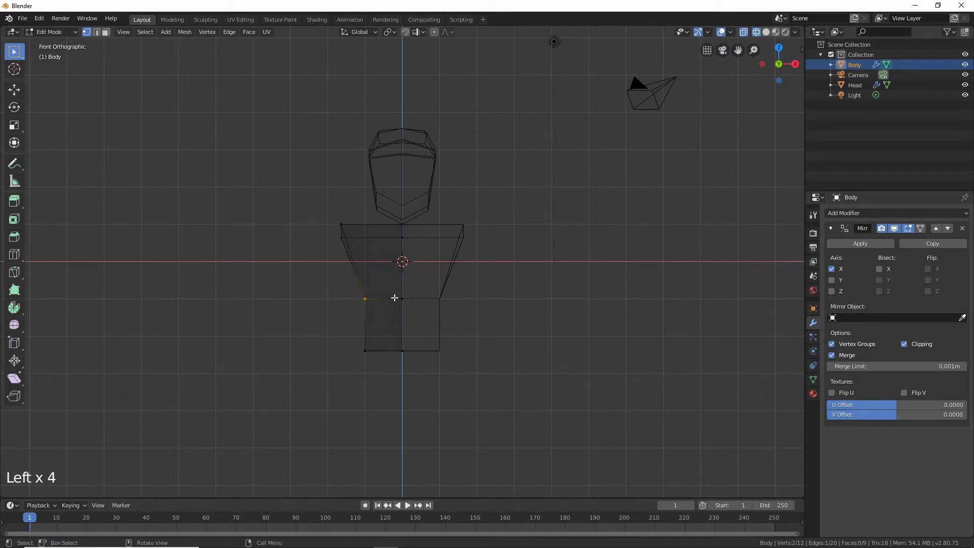
{"action": "left_click", "coordinate": [349, 345]}
{"action": "key", "text": "b"}
{"action": "left_click_drag", "start_coordinate": [331, 337], "coordinate": [375, 361]}
{"action": "key", "text": "g"}
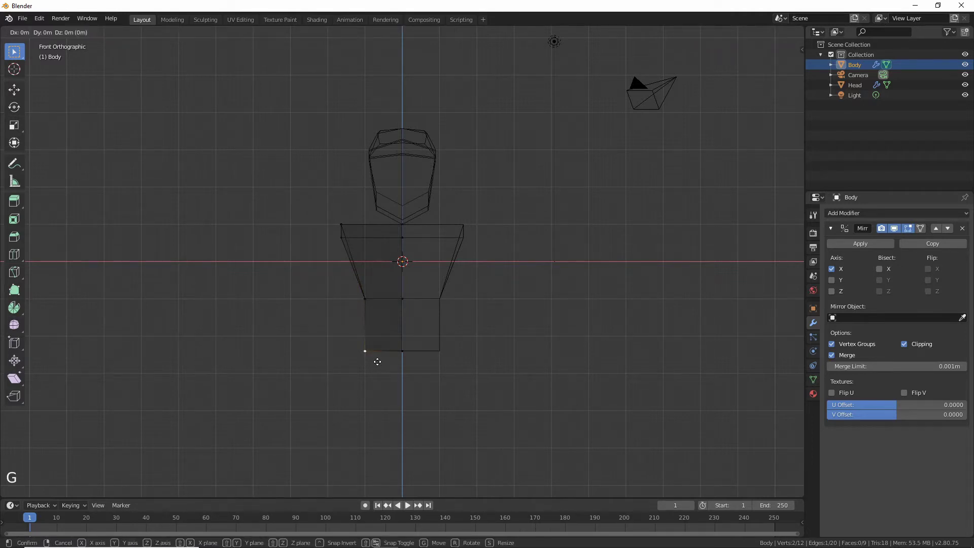
{"action": "left_click", "coordinate": [375, 372]}
- Select the body's bottom face in face selection and extrude it straight down twice in front view, first about 0.3 m, then about 1 m
{"action": "middle_click_drag", "start_coordinate": [366, 430], "coordinate": [377, 399]}
{"action": "scroll", "coordinate": [377, 399], "scroll_direction": "up", "scroll_amount": 2}
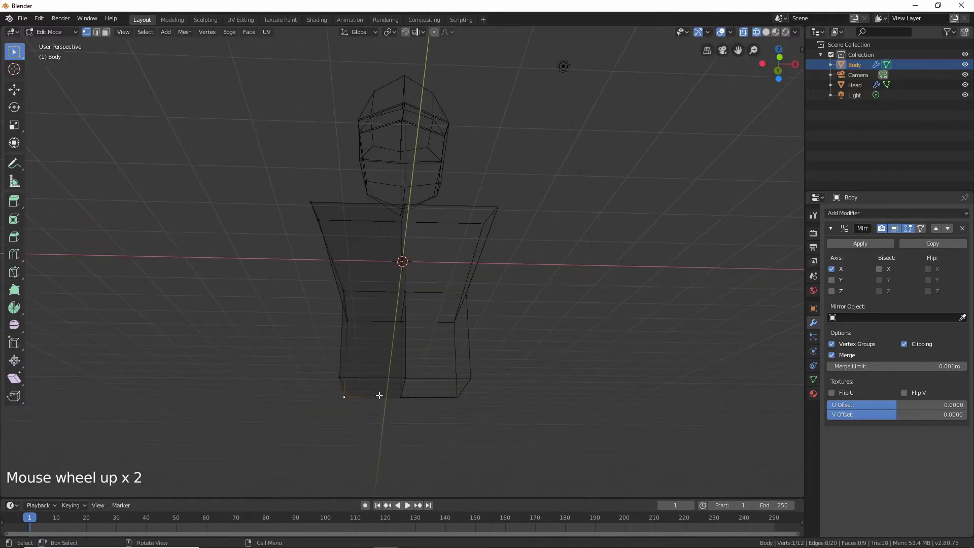
{"action": "left_click", "coordinate": [106, 32]}
{"action": "left_click", "coordinate": [364, 385]}
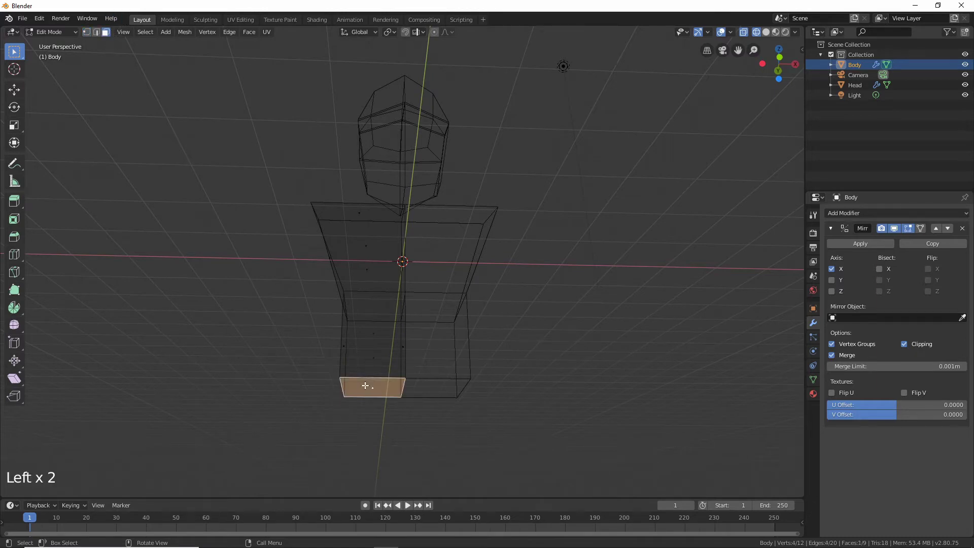
{"action": "middle_click_drag", "start_coordinate": [374, 374], "coordinate": [386, 363]}
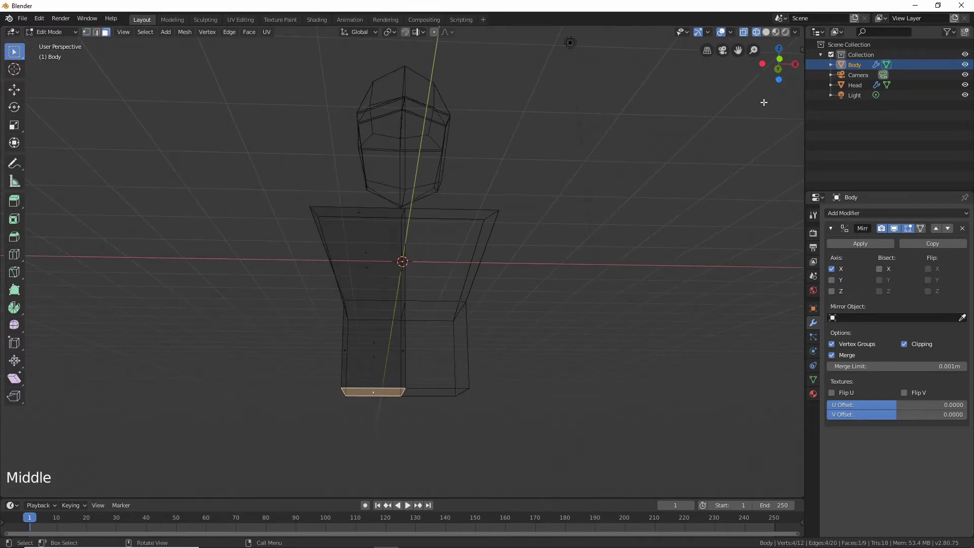
{"action": "left_click", "coordinate": [777, 70]}
{"action": "left_click", "coordinate": [779, 64]}
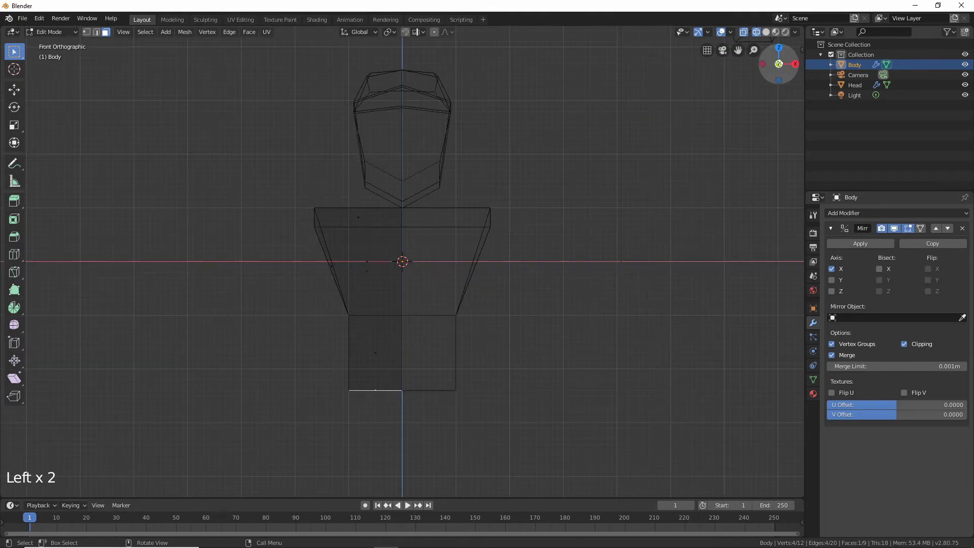
{"action": "mouse_move", "coordinate": [779, 63]}
{"action": "left_mouse_down"}
{"action": "mouse_move", "coordinate": [789, 64]}
{"action": "mouse_move", "coordinate": [778, 61]}
{"action": "left_mouse_up"}
{"action": "middle_click_drag", "start_coordinate": [320, 307], "coordinate": [604, 320]}
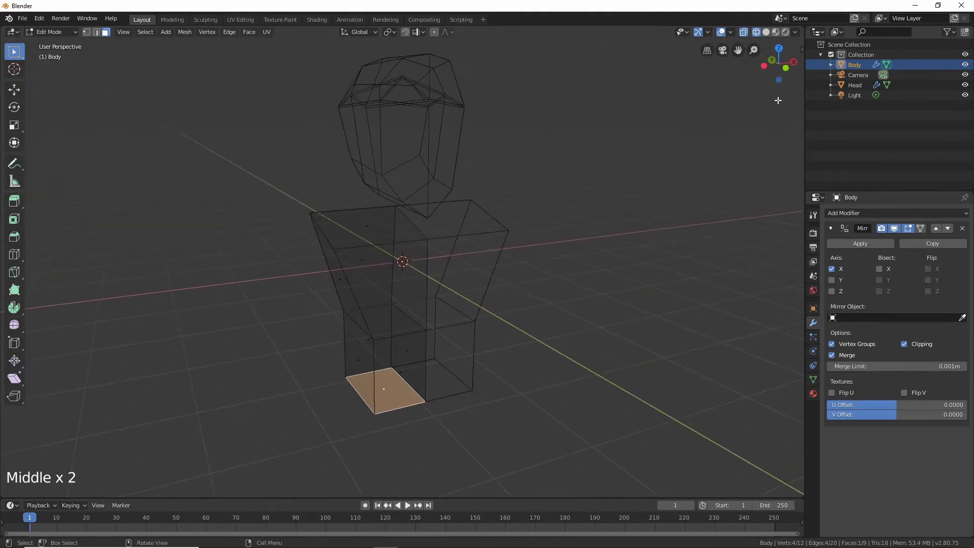
{"action": "left_click", "coordinate": [786, 68]}
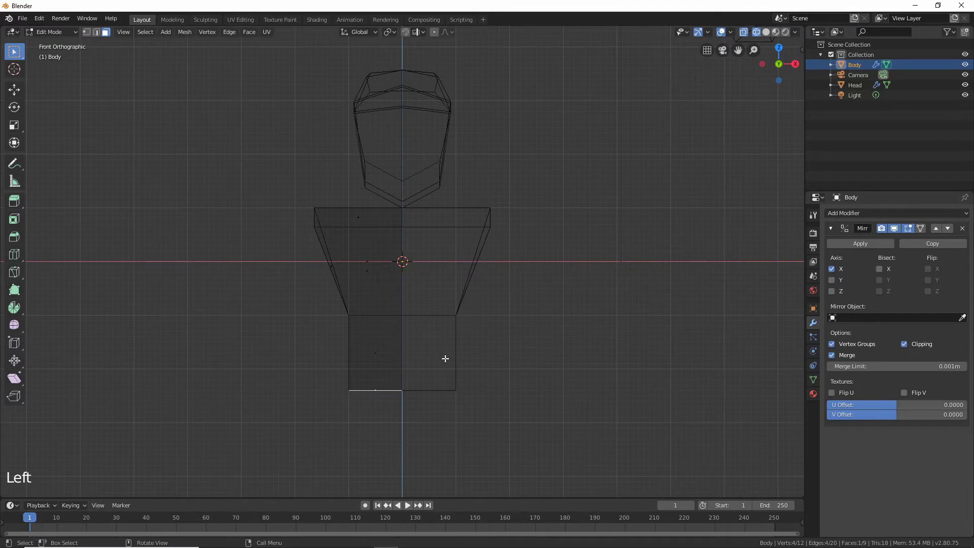
{"action": "scroll", "coordinate": [446, 359], "scroll_direction": "down", "scroll_amount": 6}
{"action": "key", "text": "e"}
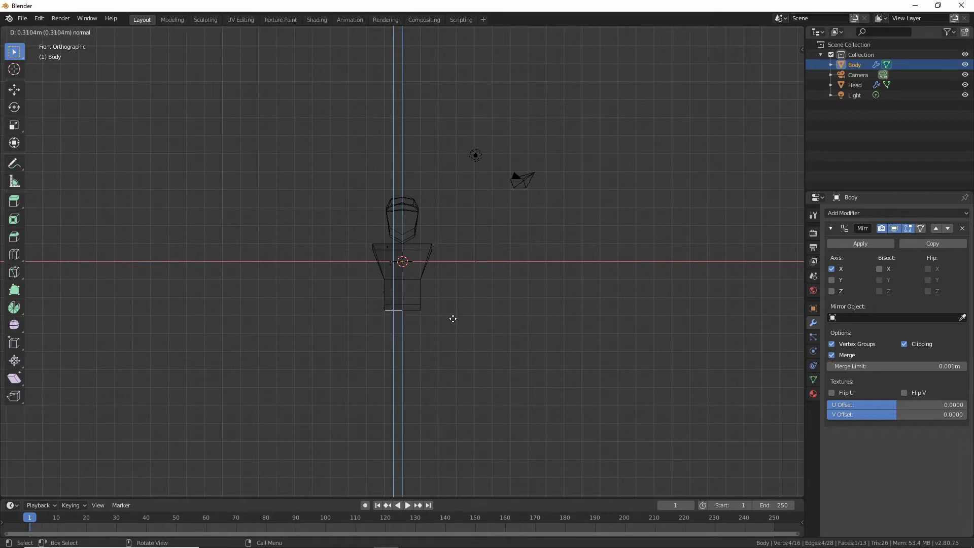
{"action": "left_click", "coordinate": [453, 318]}
{"action": "key", "text": "e"}
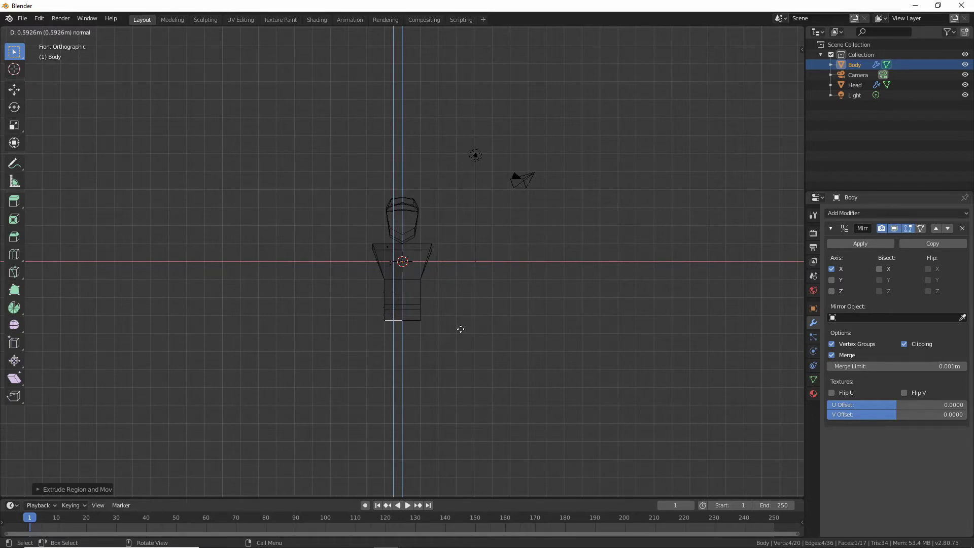
{"action": "left_click", "coordinate": [472, 333]}
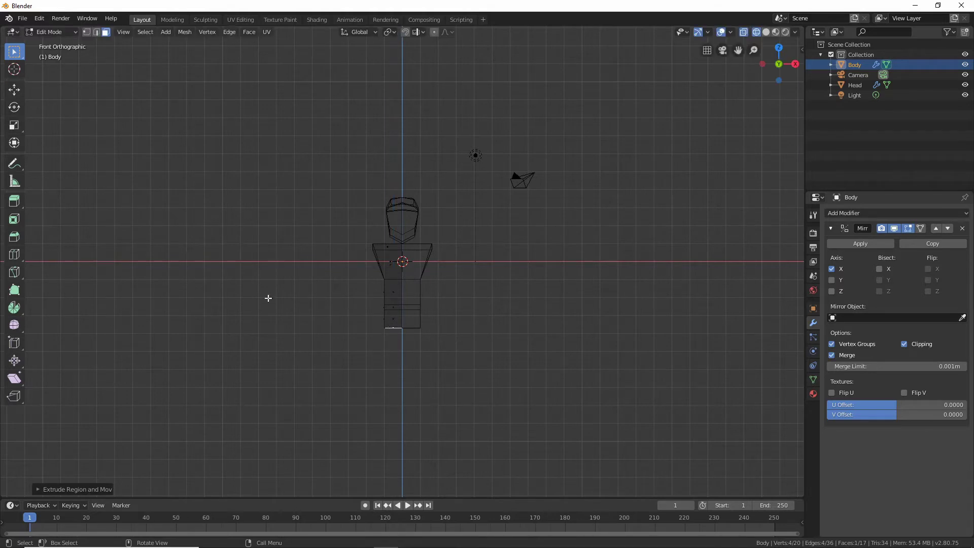
- Switch to vertex selection, box-select the lowest outer vertices and raise them along Z by about 0.6 m to form a V-shaped crotch
{"action": "left_click", "coordinate": [86, 33]}
{"action": "left_click", "coordinate": [323, 415]}
{"action": "key", "text": "b"}
{"action": "left_click_drag", "start_coordinate": [348, 391], "coordinate": [401, 315]}
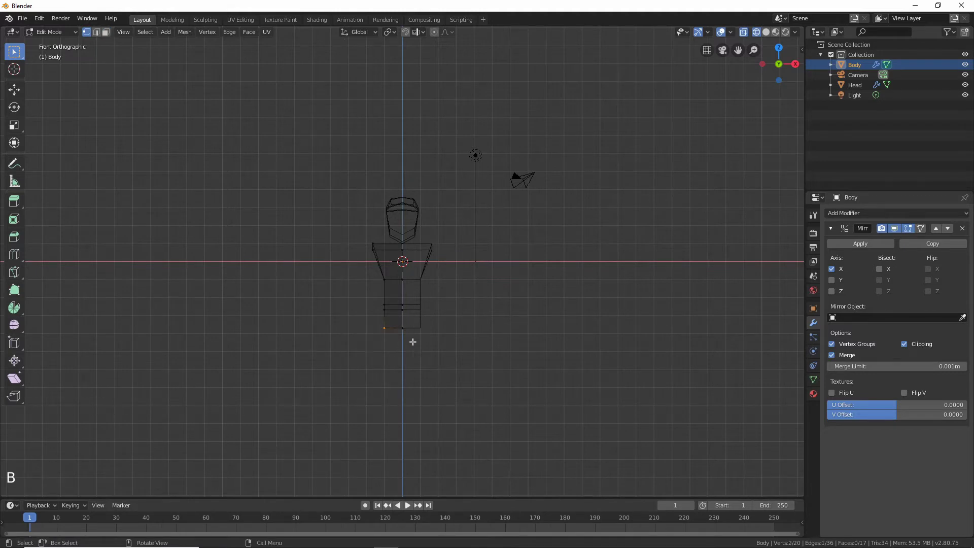
{"action": "key", "text": "g"}
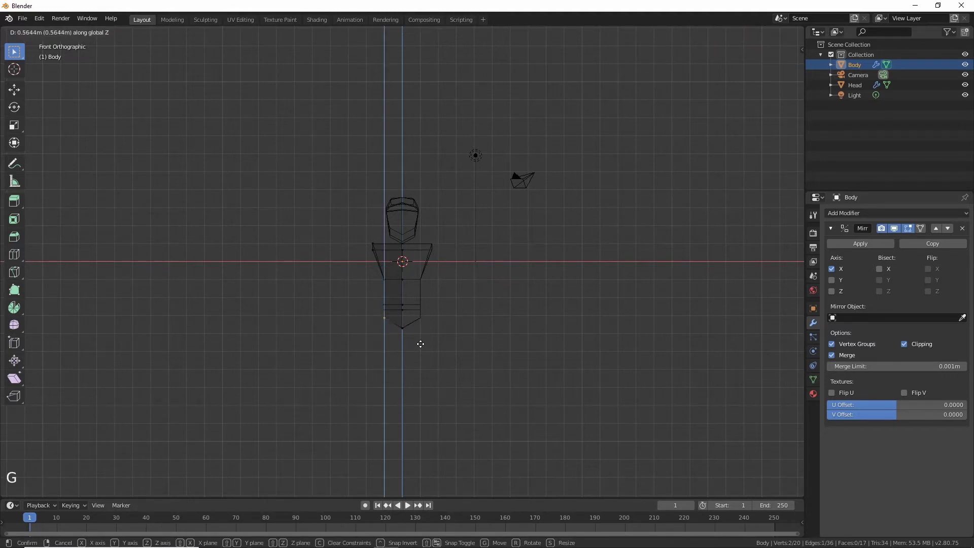
{"action": "left_click", "coordinate": [421, 344]}
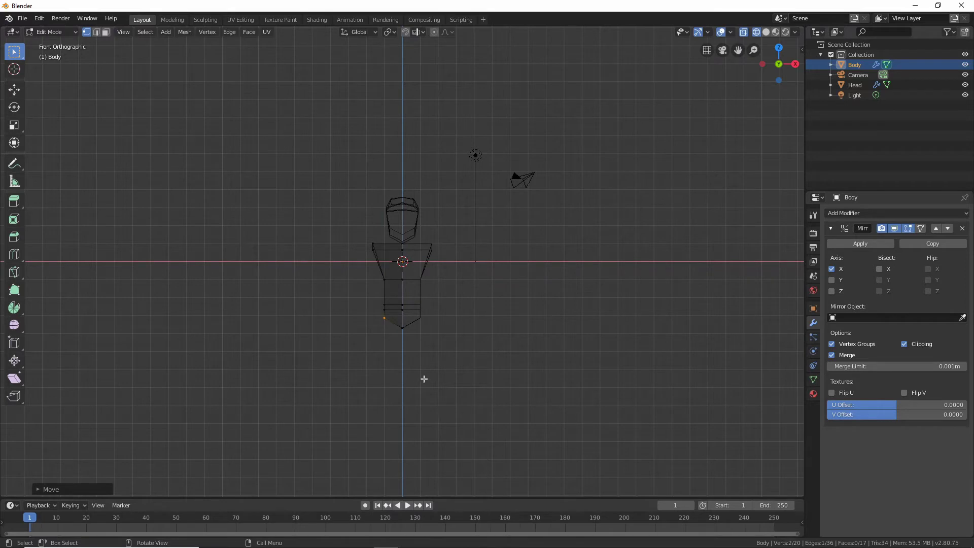
- Box-select the body's outer hip vertices and move them outward along X by about 0.23 m to widen the hips
{"action": "left_click", "coordinate": [360, 347]}
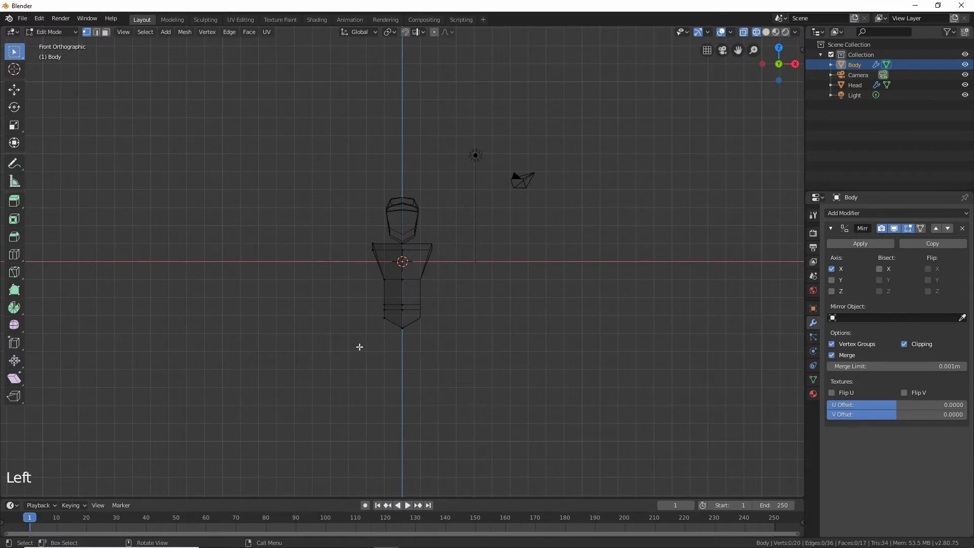
{"action": "key", "text": "b"}
{"action": "left_click_drag", "start_coordinate": [364, 346], "coordinate": [392, 306]}
{"action": "key", "text": "b"}
{"action": "left_click_drag", "start_coordinate": [370, 346], "coordinate": [401, 303]}
{"action": "key", "text": "g"}
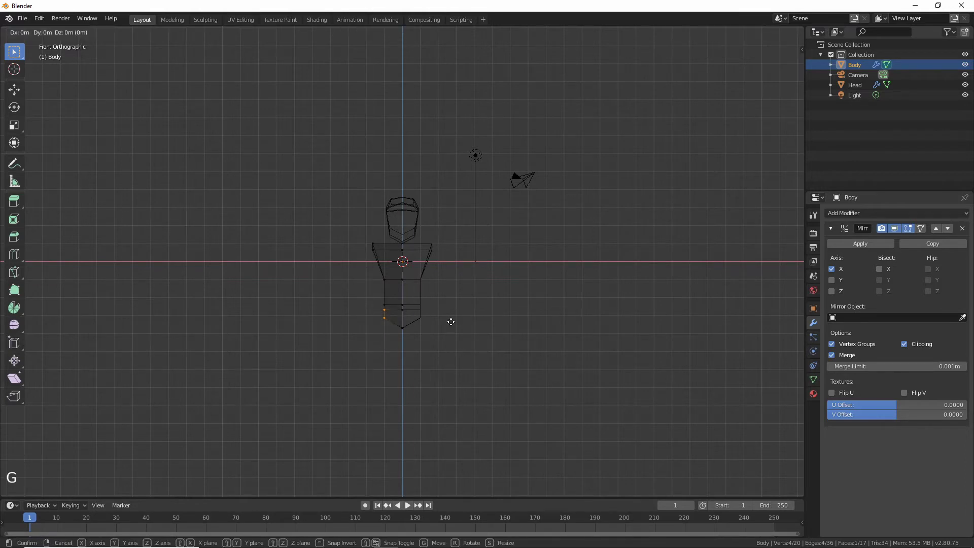
{"action": "key", "text": "Escape"}
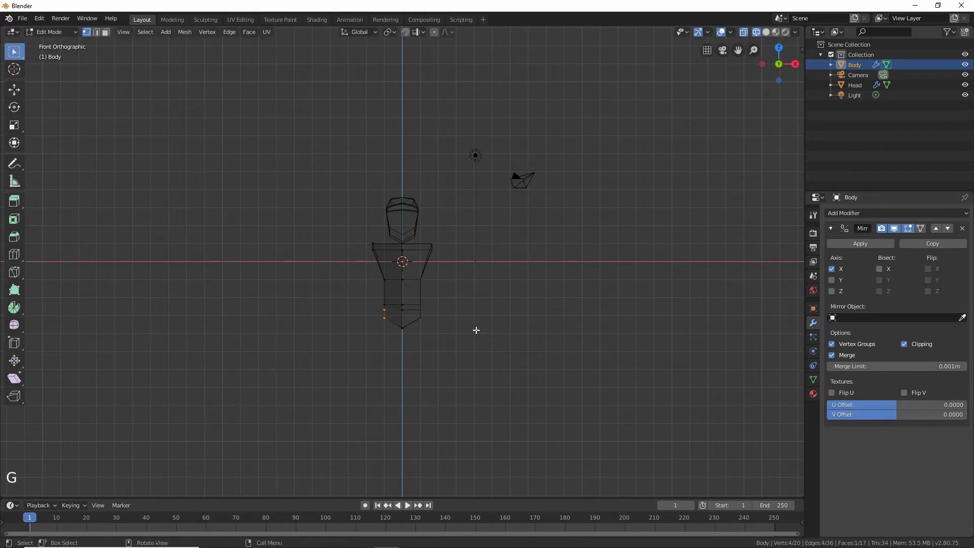
{"action": "key", "text": "g"}
{"action": "key", "text": "x"}
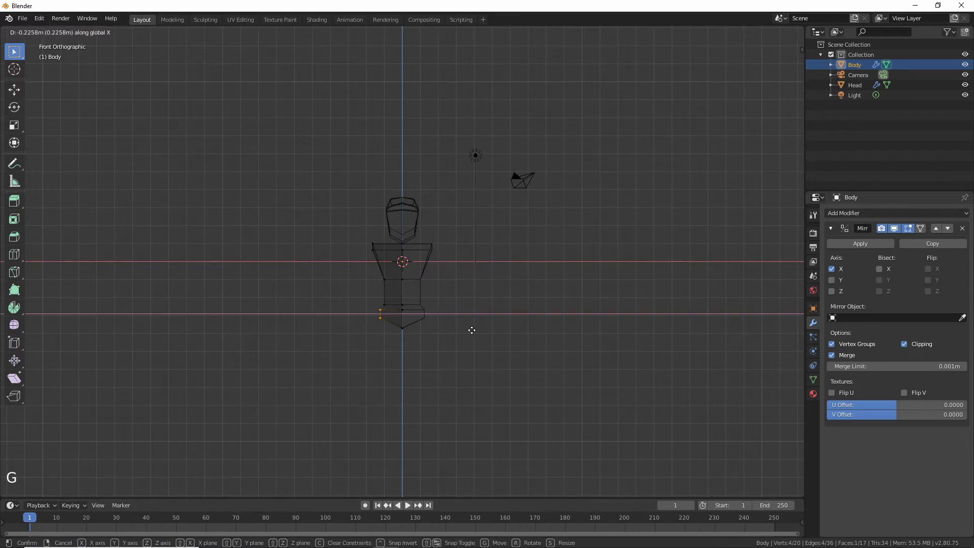
{"action": "left_click", "coordinate": [472, 330]}
{"action": "left_click", "coordinate": [471, 350]}
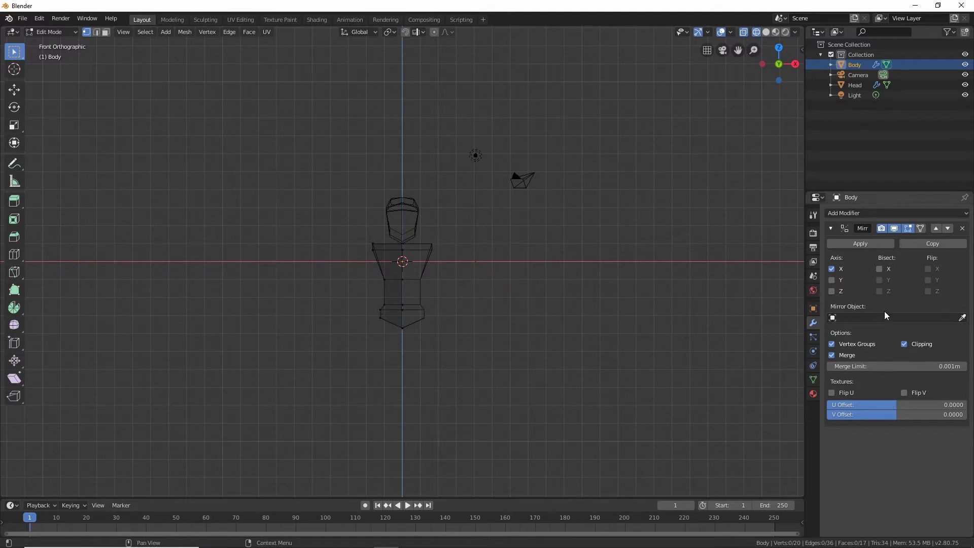
- Disable Clipping on the body's Mirror modifier and extrude the slanted bottom hip face along its normal in front view to start the thigh
{"action": "left_click", "coordinate": [905, 344]}
{"action": "middle_click_drag", "start_coordinate": [470, 335], "coordinate": [390, 322]}
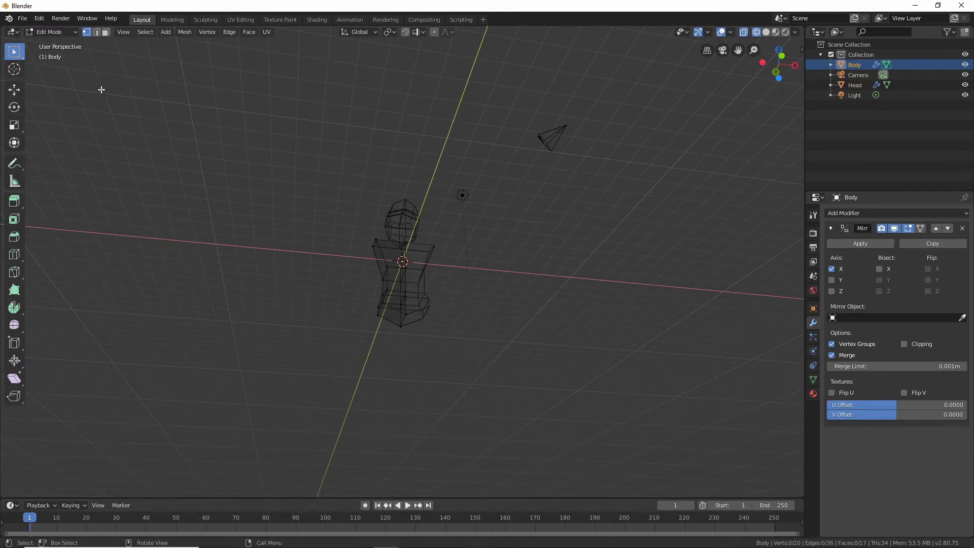
{"action": "double_click", "coordinate": [107, 32]}
{"action": "left_click", "coordinate": [390, 312]}
{"action": "middle_click_drag", "start_coordinate": [455, 307], "coordinate": [500, 289]}
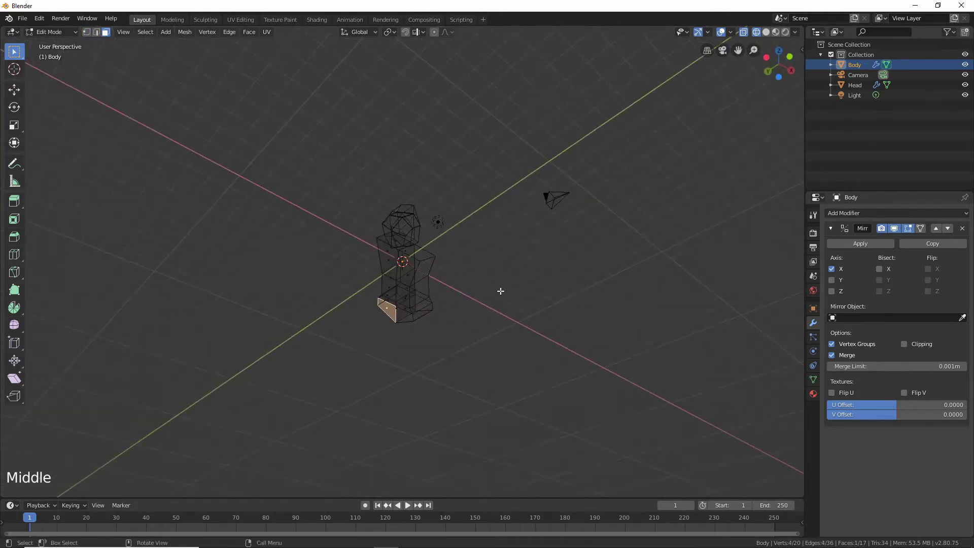
{"action": "left_click", "coordinate": [401, 308]}
{"action": "middle_click_drag", "start_coordinate": [400, 308], "coordinate": [437, 332]}
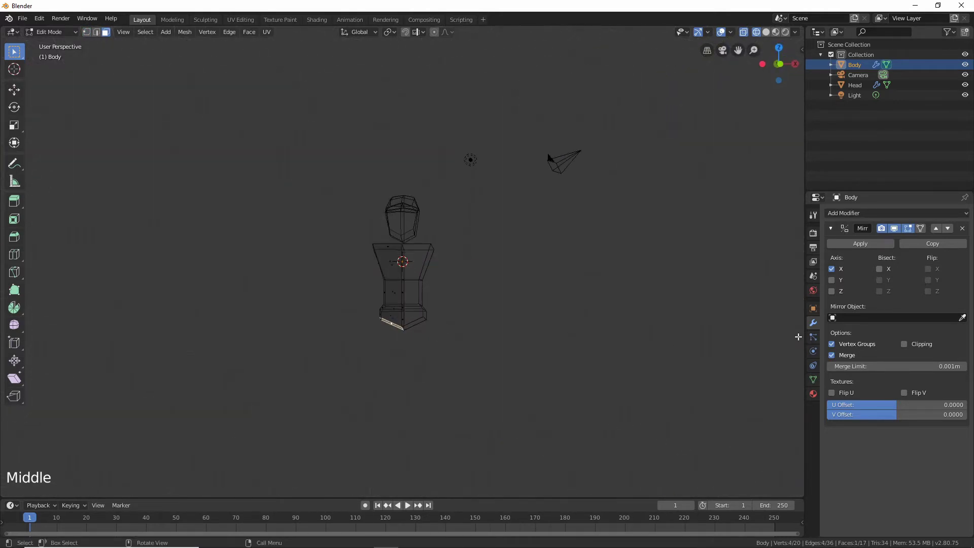
{"action": "left_click", "coordinate": [778, 64]}
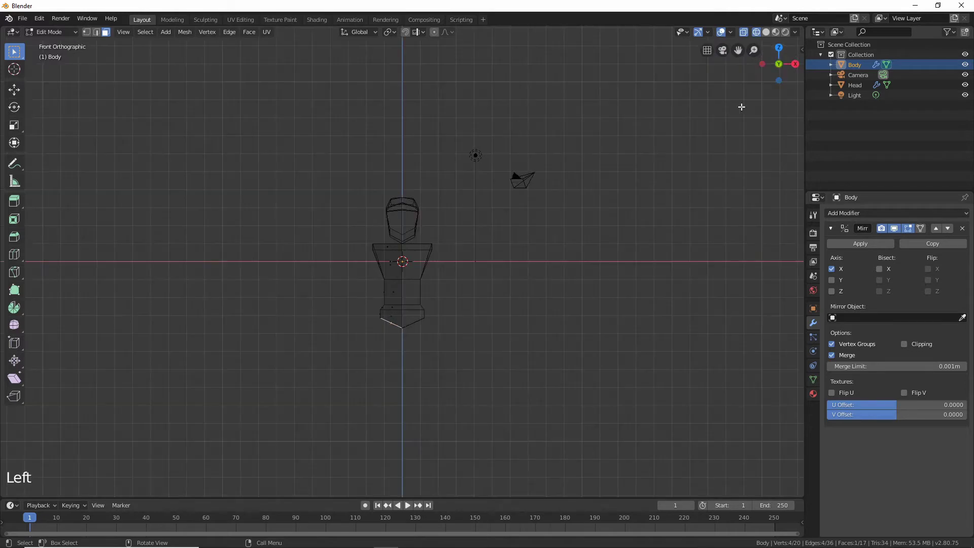
{"action": "key", "text": "e"}
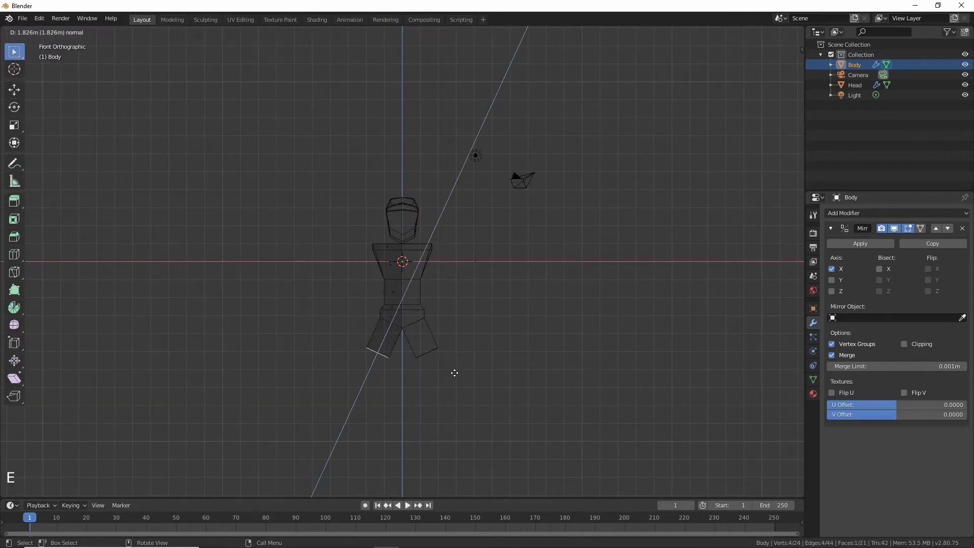
{"action": "left_click", "coordinate": [457, 394]}
- Move the thigh's end face inward beneath the hip and rotate it about -24° to level it
{"action": "key", "text": "g"}
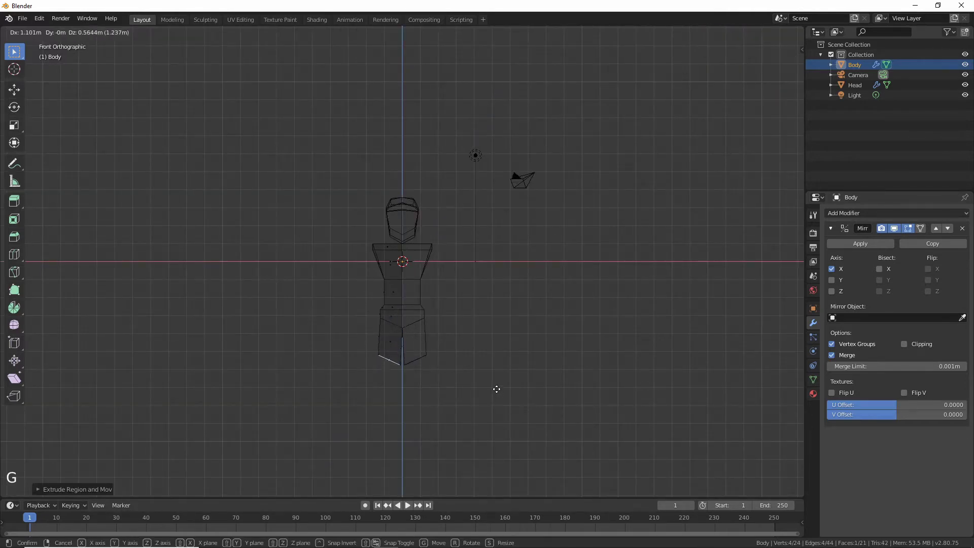
{"action": "left_click", "coordinate": [496, 386]}
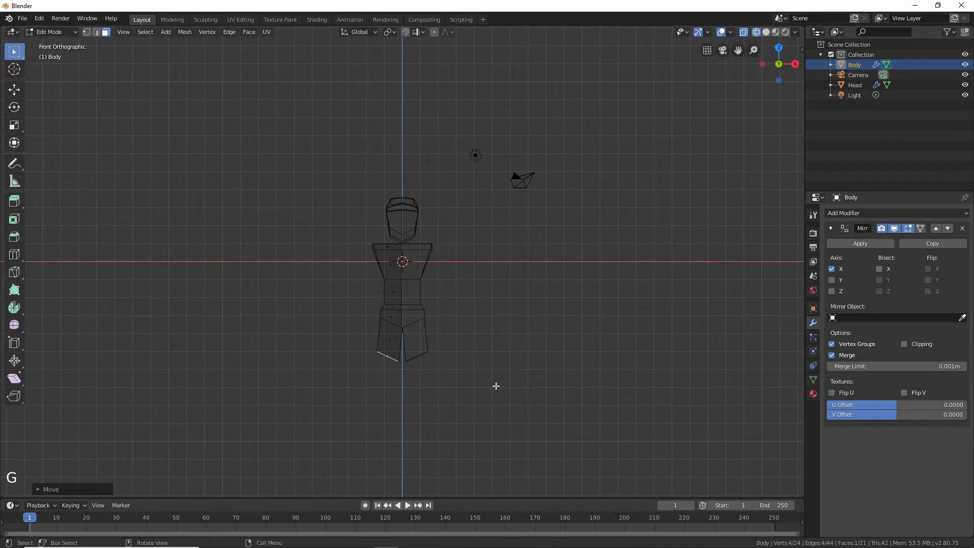
{"action": "key", "text": "r"}
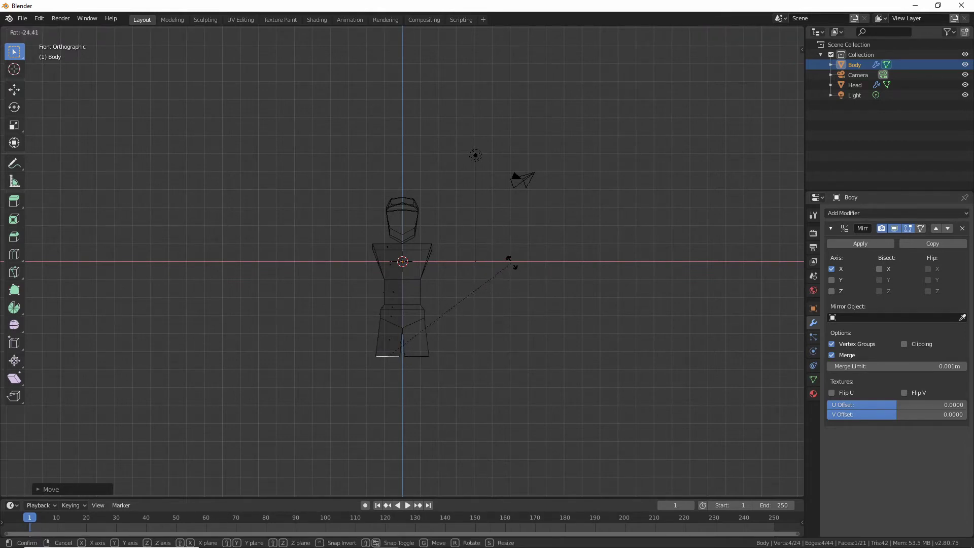
{"action": "left_click", "coordinate": [512, 262]}
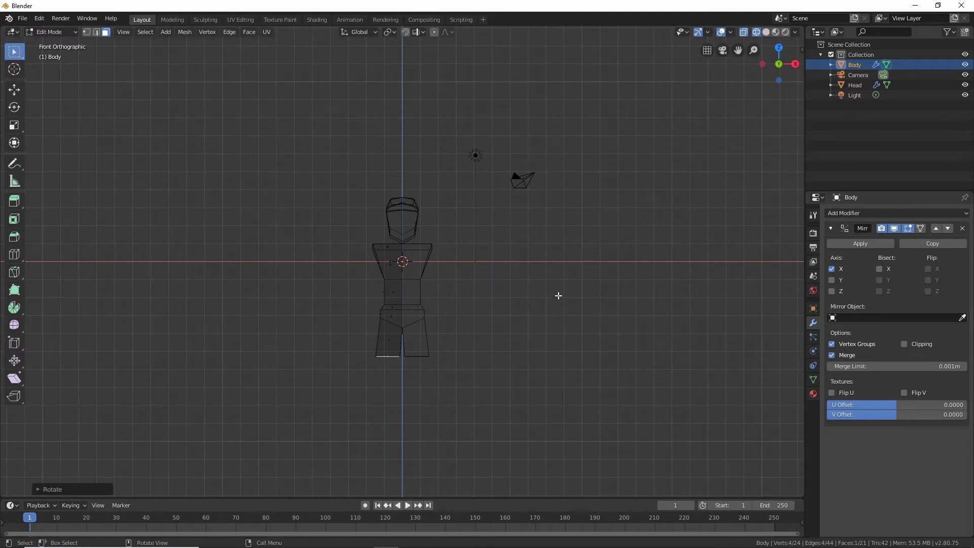
- Scale the thigh's end face to about 0.87 and shift it slightly down and outward to taper the leg
{"action": "key", "text": "s"}
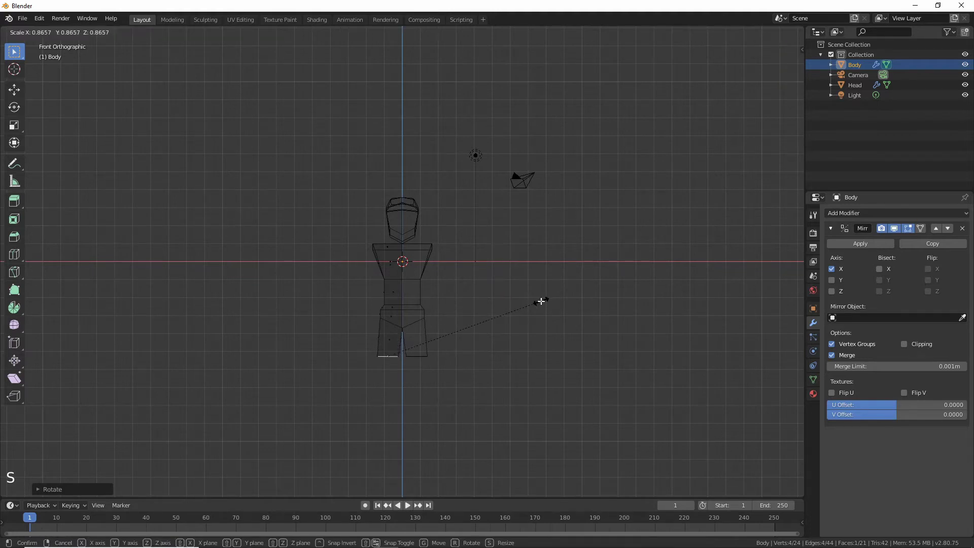
{"action": "left_click", "coordinate": [541, 302]}
{"action": "key", "text": "g"}
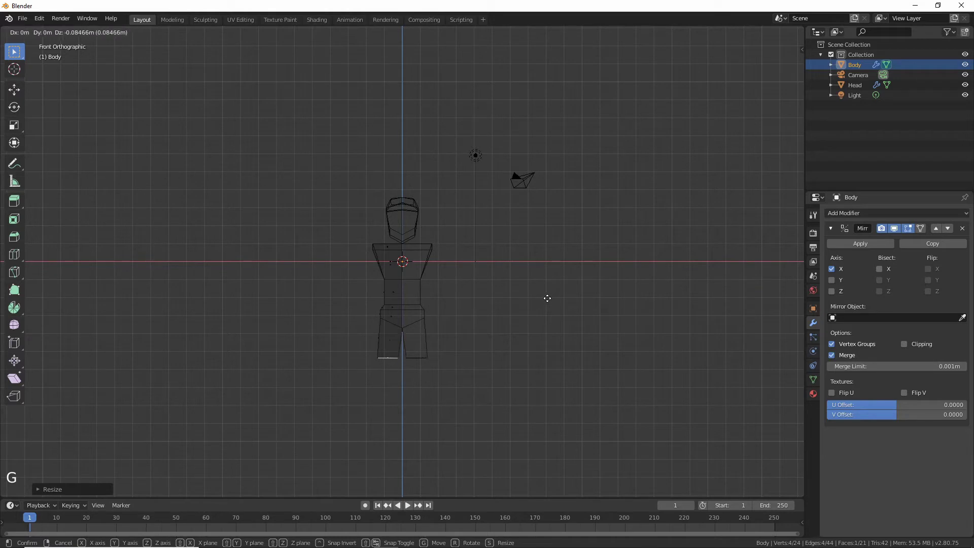
{"action": "left_click", "coordinate": [548, 298]}
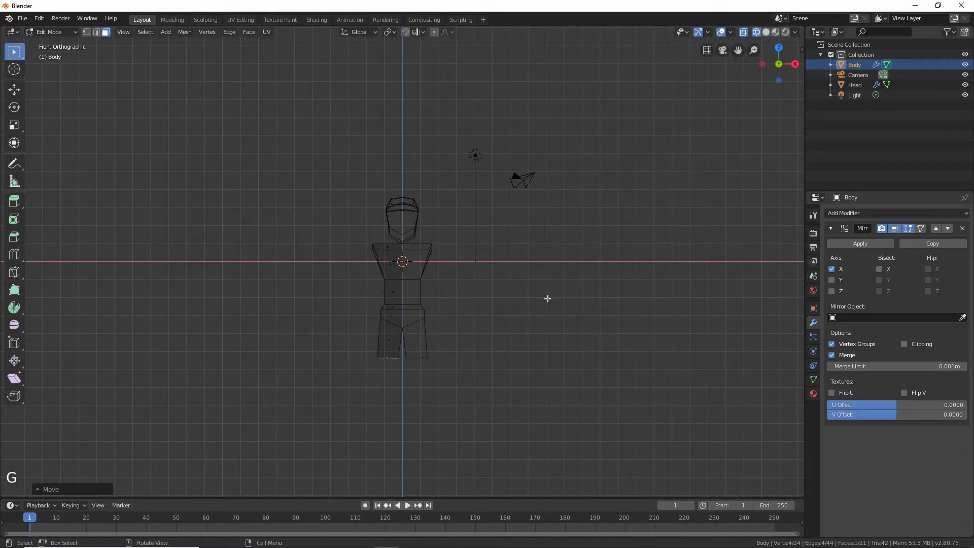
{"action": "key", "text": "g"}
{"action": "left_click", "coordinate": [503, 318]}
- Extrude the thigh's end face down twice, about 0.28 m and 0.25 m, for the knee and scale the last face to about 0.89
{"action": "key", "text": "e"}
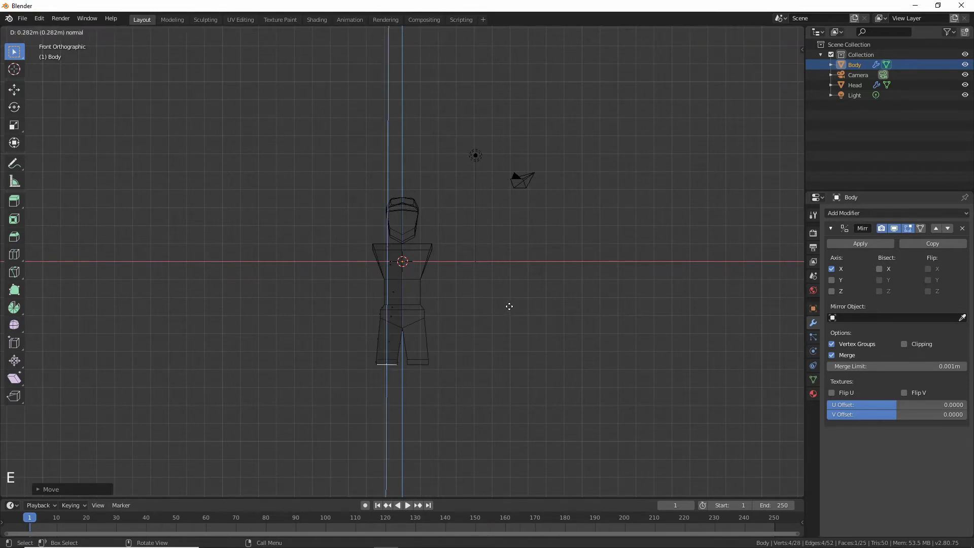
{"action": "left_click", "coordinate": [511, 308]}
{"action": "key", "text": "e"}
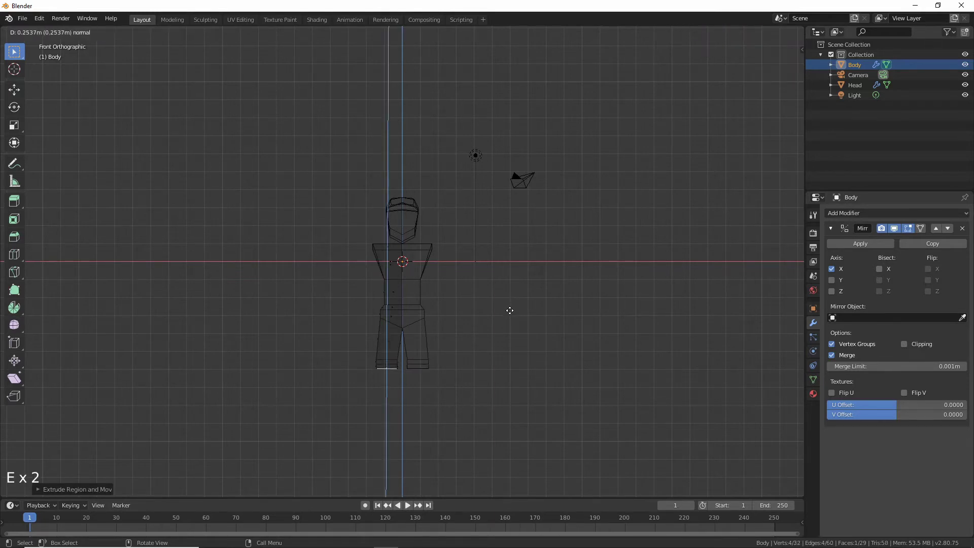
{"action": "left_click", "coordinate": [502, 317]}
{"action": "key", "text": "s"}
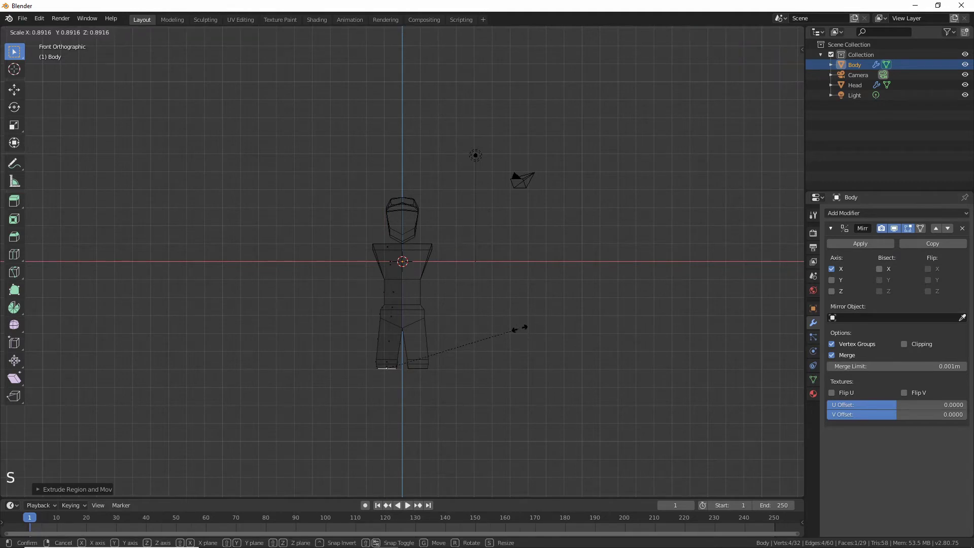
{"action": "left_click", "coordinate": [520, 328]}
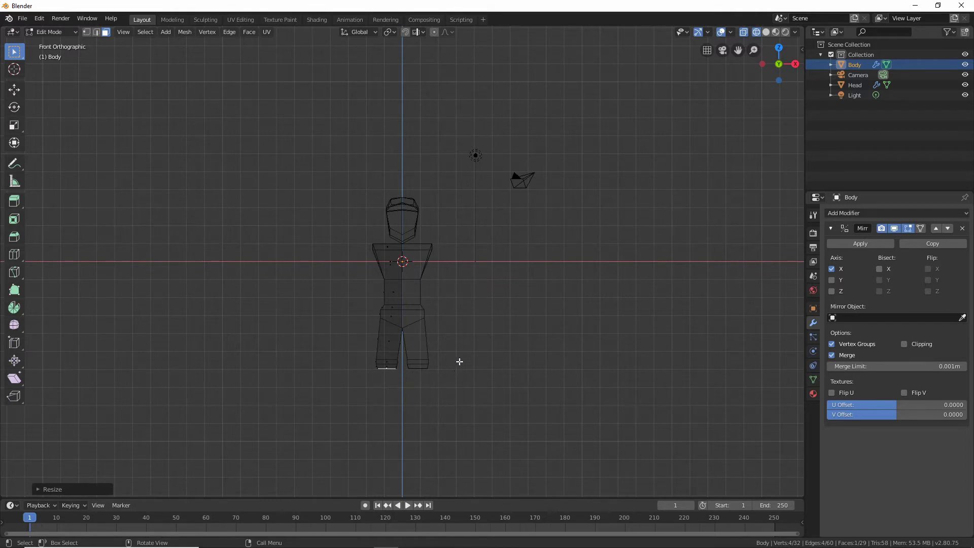
- Extrude the knee's bottom face down about 1.9 m for the lower leg and again about 0.87 m for the ankle block in front view
{"action": "key", "text": "e"}
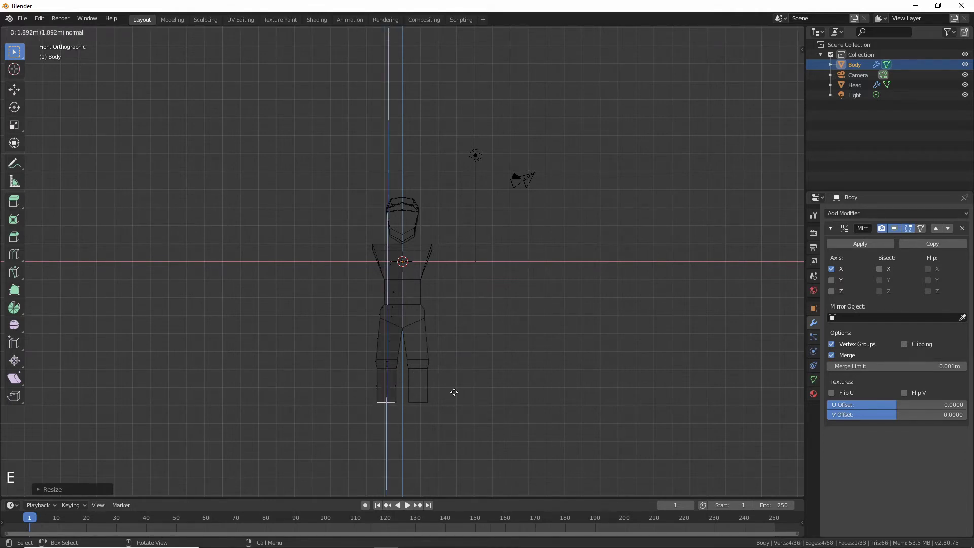
{"action": "left_click", "coordinate": [454, 392]}
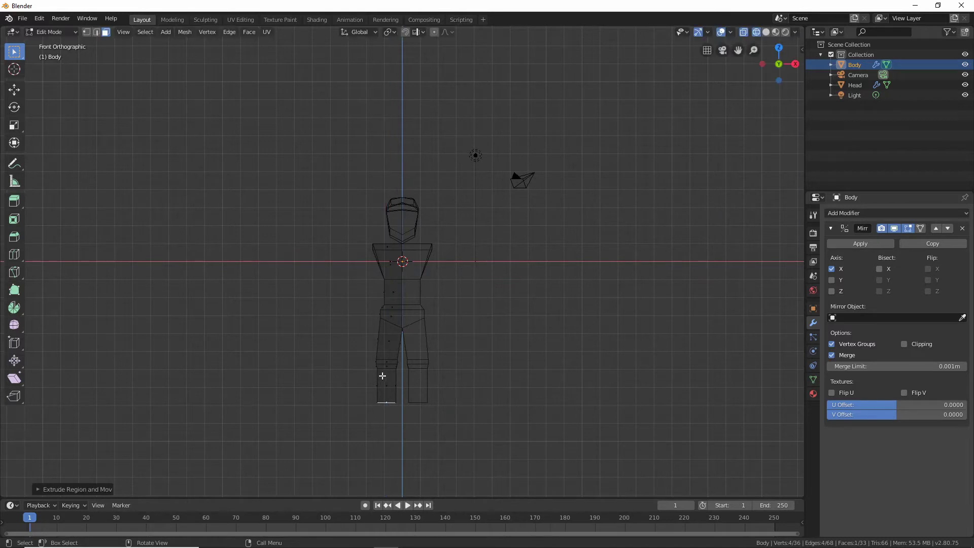
{"action": "middle_click_drag", "start_coordinate": [382, 376], "coordinate": [457, 366]}
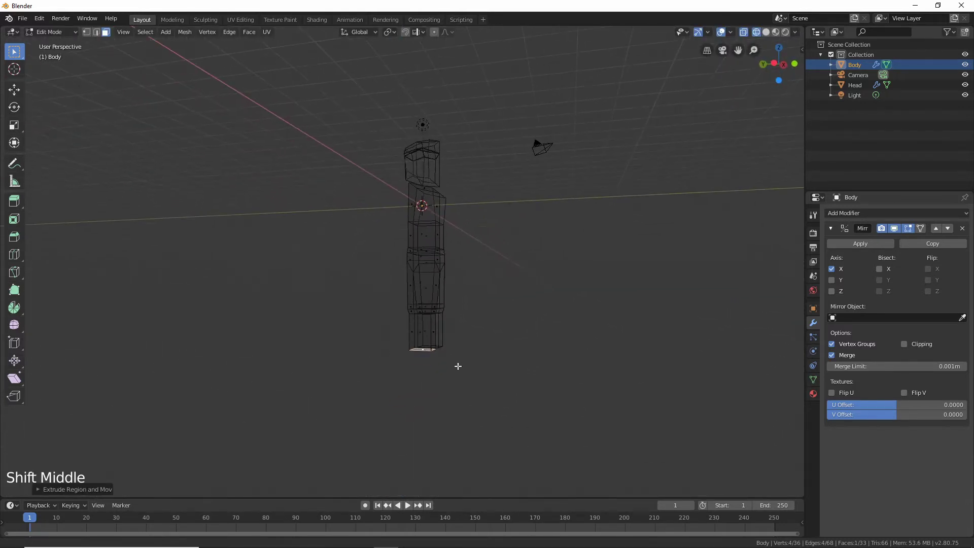
{"action": "scroll", "coordinate": [457, 372], "scroll_direction": "up", "scroll_amount": 2}
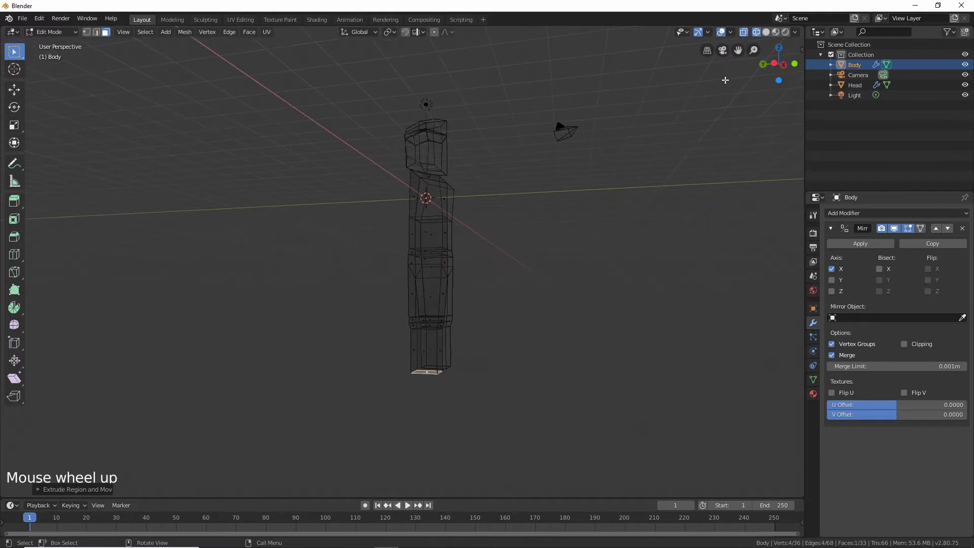
{"action": "left_click", "coordinate": [784, 64]}
{"action": "left_click", "coordinate": [793, 64]}
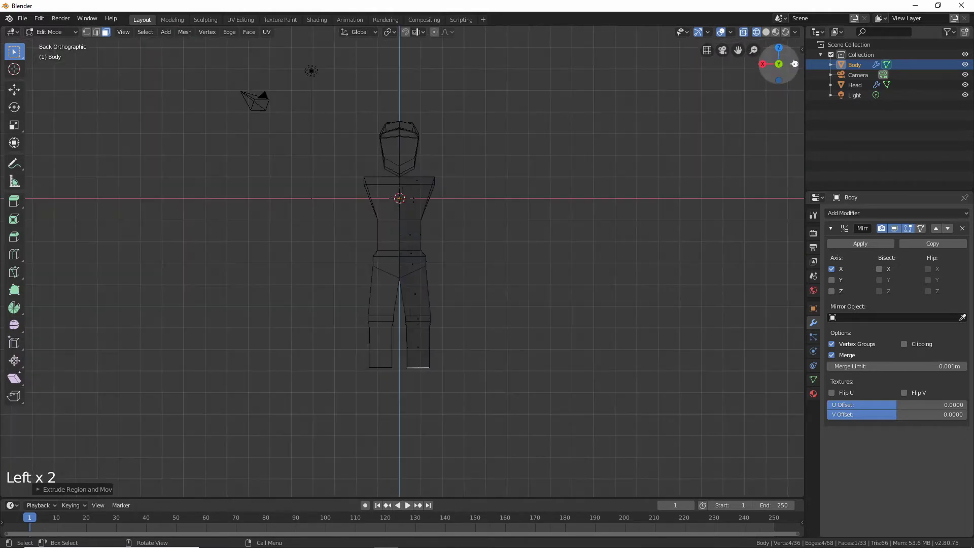
{"action": "left_click", "coordinate": [784, 65]}
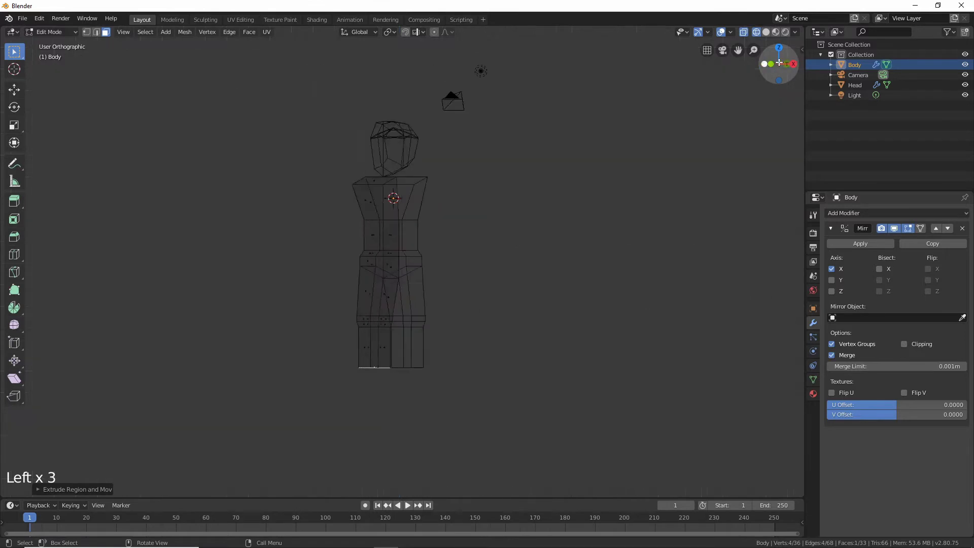
{"action": "key", "text": "e"}
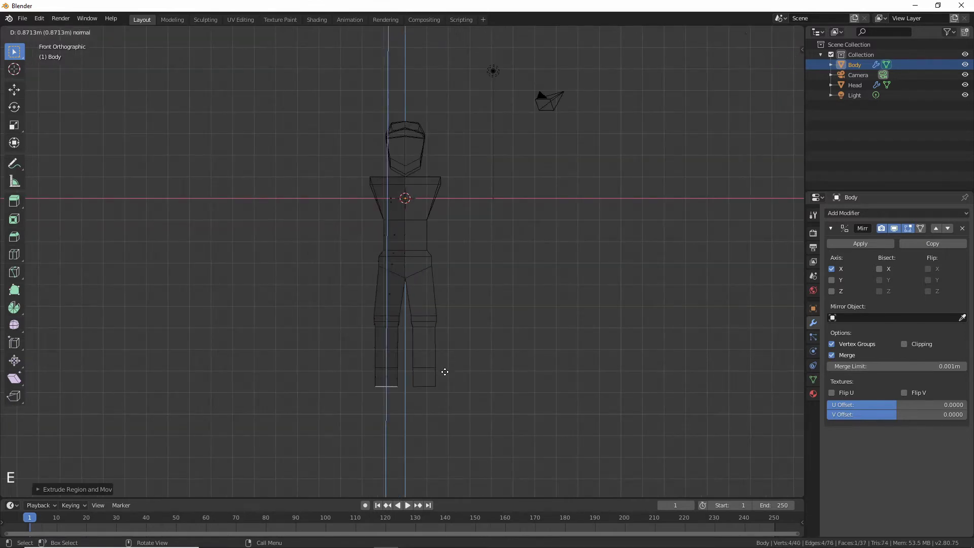
{"action": "left_click", "coordinate": [388, 379]}
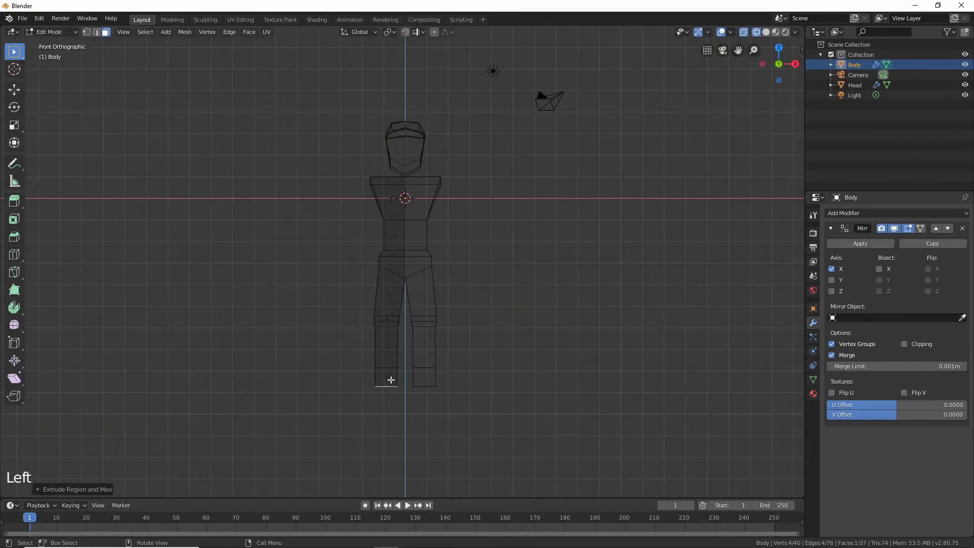
- Extrude the front face of the ankle block forward along its normal to form the foot
{"action": "middle_click_drag", "start_coordinate": [387, 378], "coordinate": [435, 398]}
{"action": "key", "text": "e"}
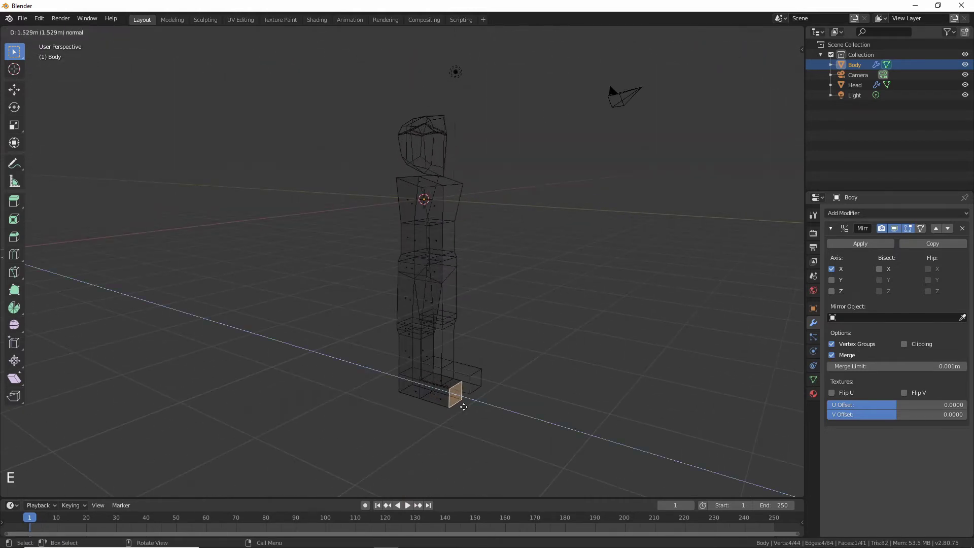
{"action": "left_click", "coordinate": [453, 405]}
{"action": "middle_click_drag", "start_coordinate": [453, 406], "coordinate": [482, 391]}
- Switch to edge selection and lower the foot's upper front edge along Z to slope the toes
{"action": "left_click", "coordinate": [99, 32]}
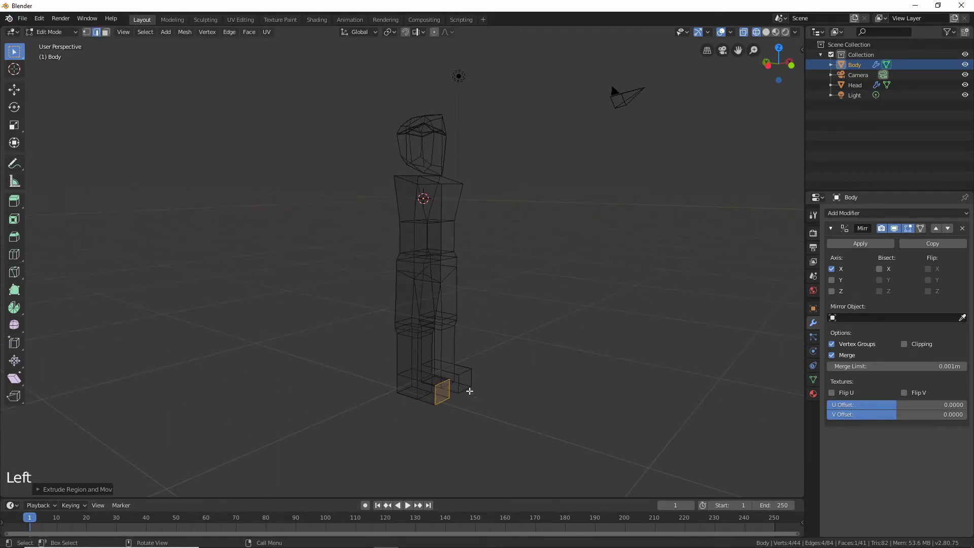
{"action": "left_click", "coordinate": [445, 381]}
{"action": "key", "text": "g"}
{"action": "key", "text": "z"}
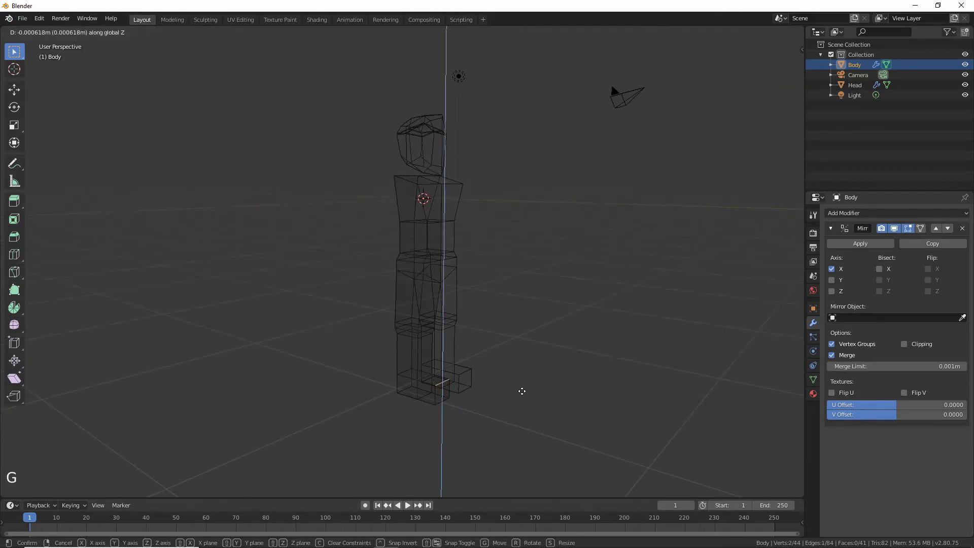
{"action": "left_click", "coordinate": [513, 398]}
- Return the body to Object Mode and examine the legs and feet from several angles
{"action": "middle_click_drag", "start_coordinate": [511, 398], "coordinate": [574, 374]}
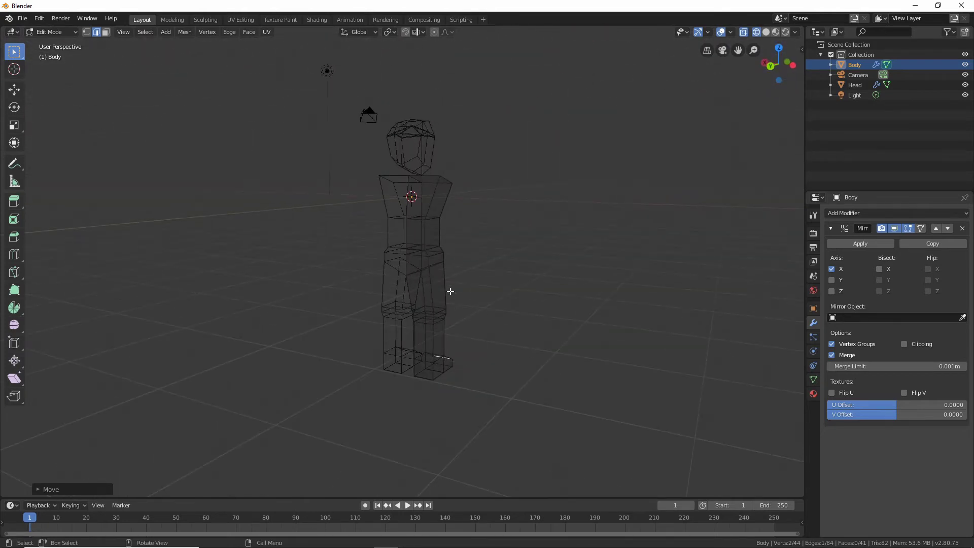
{"action": "middle_click_drag", "start_coordinate": [448, 289], "coordinate": [421, 296]}
{"action": "key", "text": "Tab"}
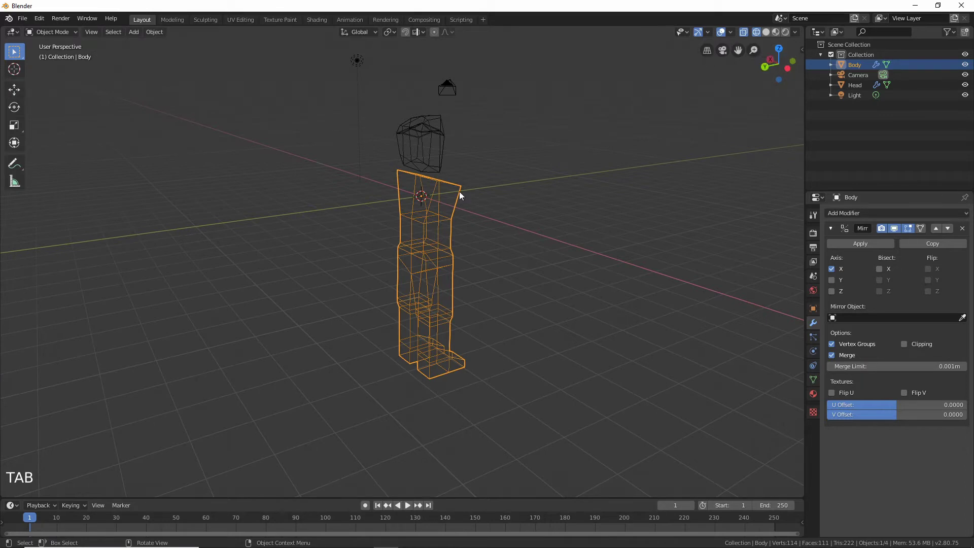
{"action": "middle_click_drag", "start_coordinate": [568, 241], "coordinate": [536, 227]}
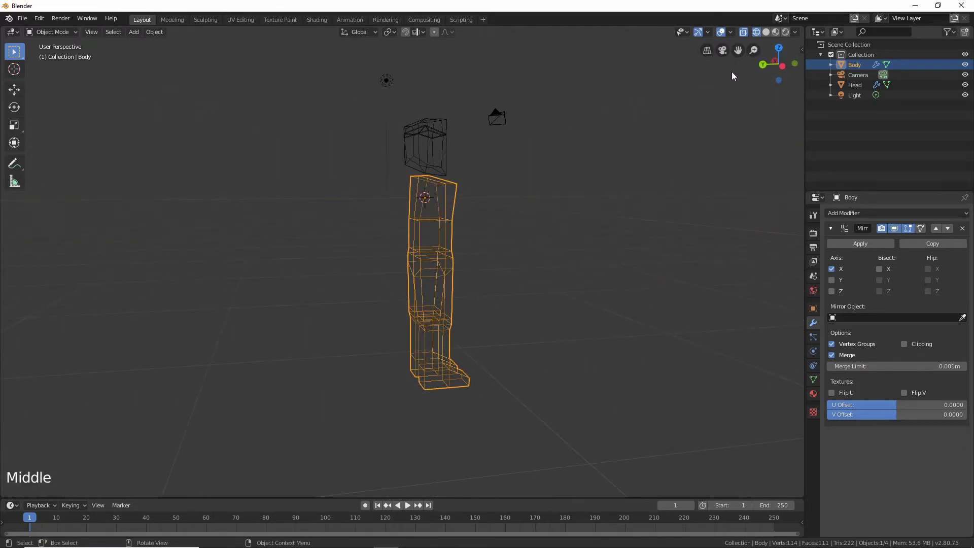
- Add an edge loop around the lower leg in Edit Mode and slide it down close to the ankle
{"action": "left_click", "coordinate": [778, 63]}
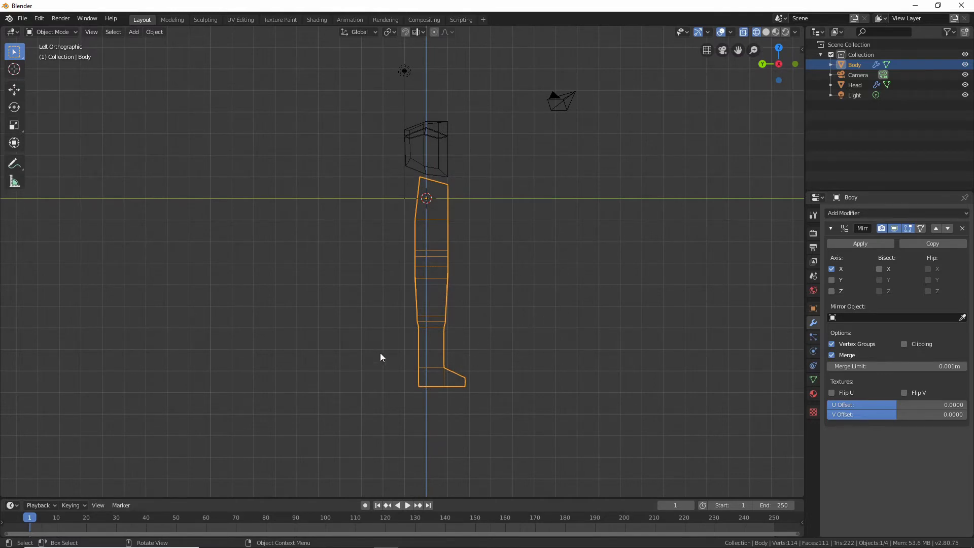
{"action": "middle_click_drag", "start_coordinate": [381, 355], "coordinate": [421, 352]}
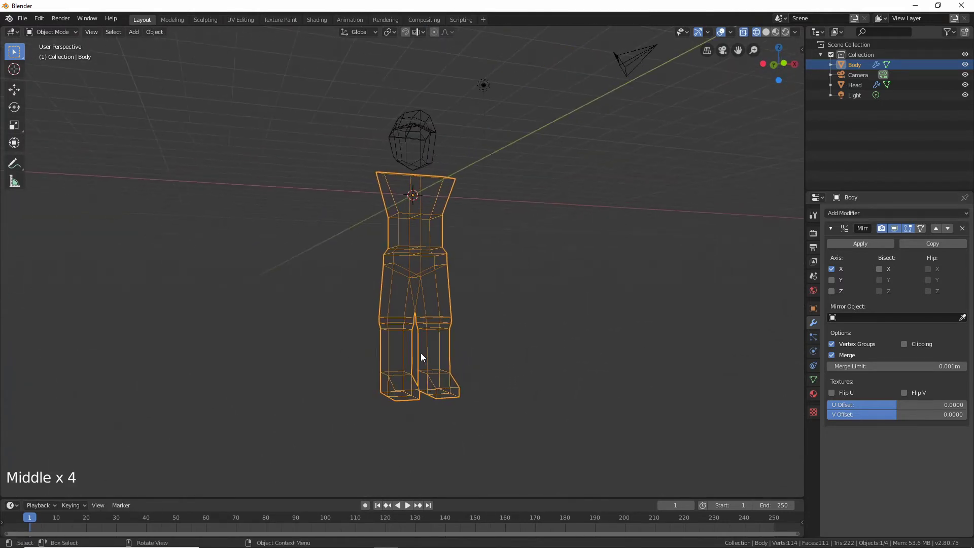
{"action": "key", "text": "Tab"}
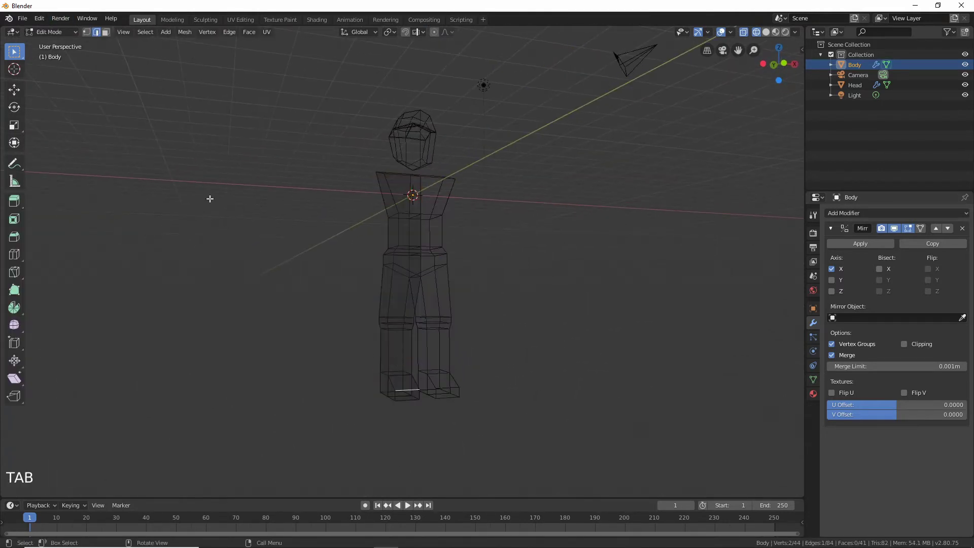
{"action": "key", "text": "ctrl+r"}
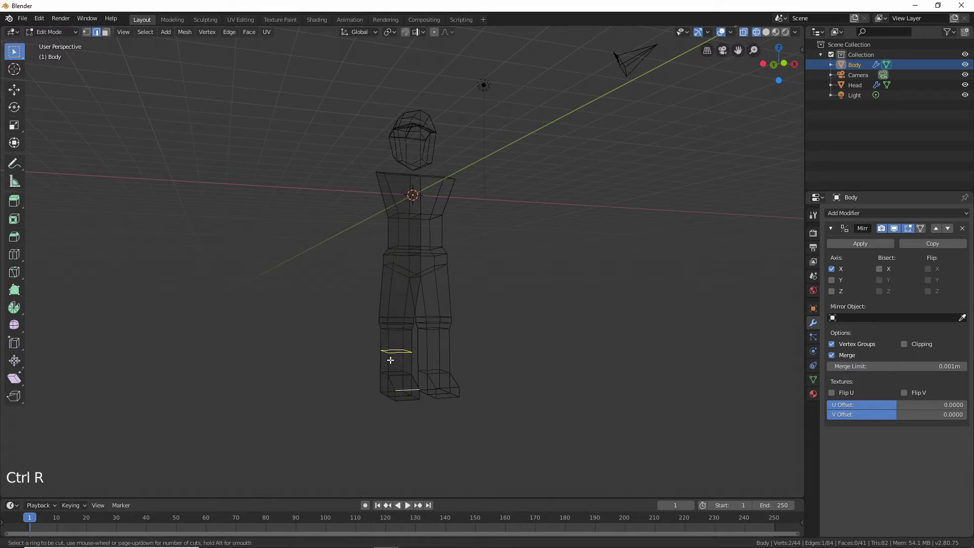
{"action": "left_click", "coordinate": [391, 355]}
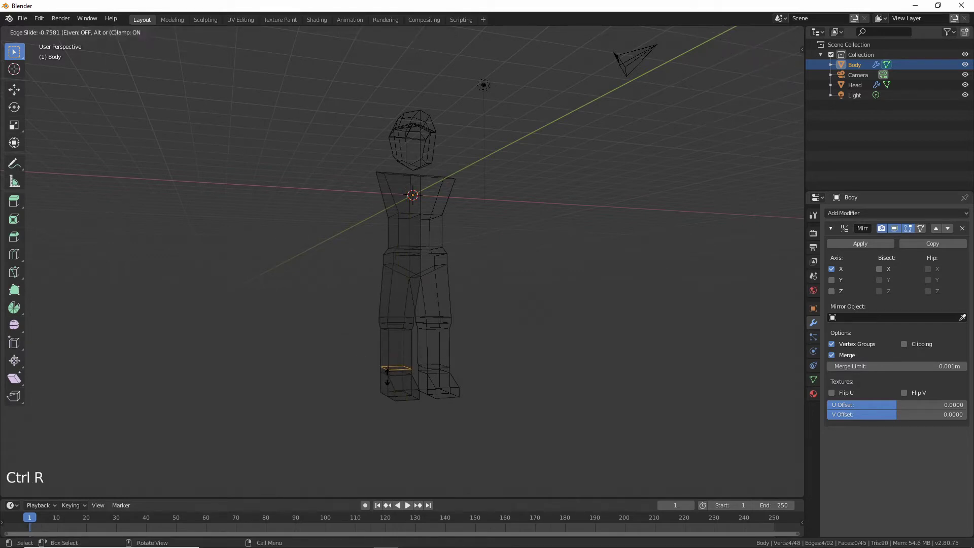
{"action": "left_click", "coordinate": [387, 376]}
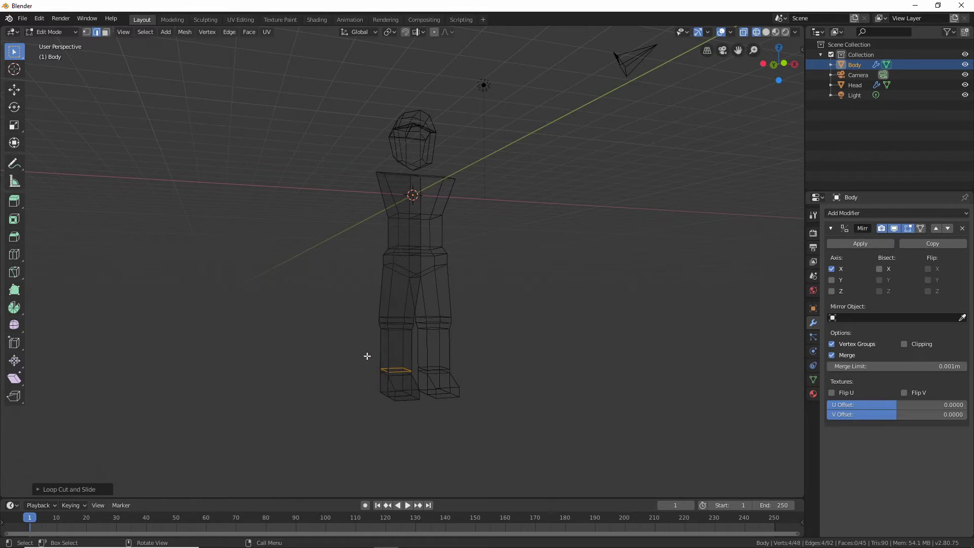
- Switch to face selection and move the foot's heel face backward along Y by about 0.11 m
{"action": "middle_click_drag", "start_coordinate": [365, 355], "coordinate": [424, 344]}
{"action": "scroll", "coordinate": [424, 344], "scroll_direction": "up", "scroll_amount": 2}
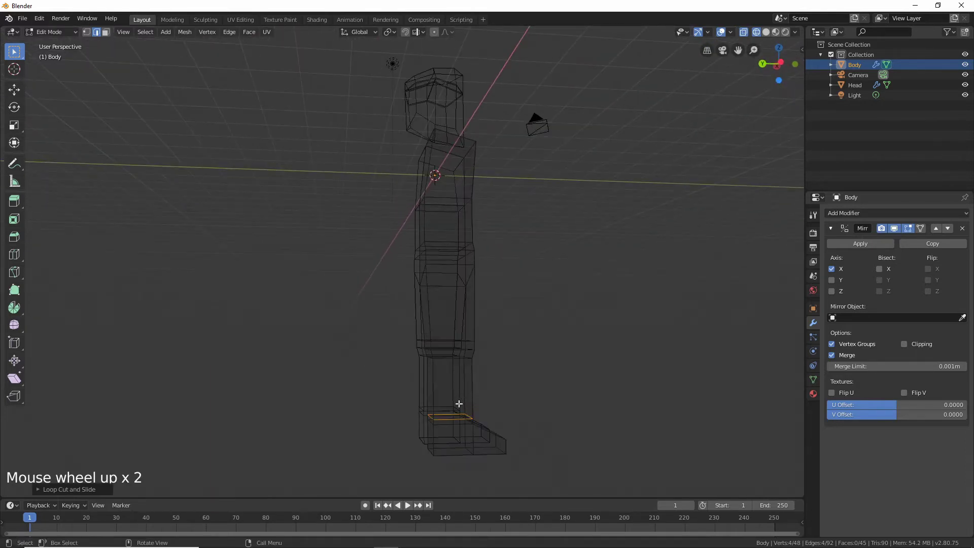
{"action": "left_click", "coordinate": [106, 32]}
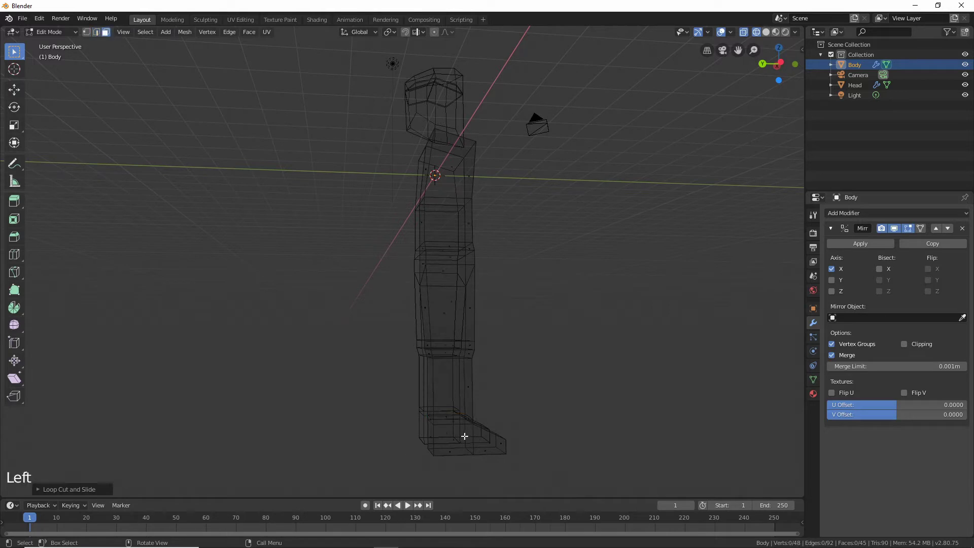
{"action": "left_click", "coordinate": [431, 441]}
{"action": "middle_click_drag", "start_coordinate": [431, 441], "coordinate": [517, 437]}
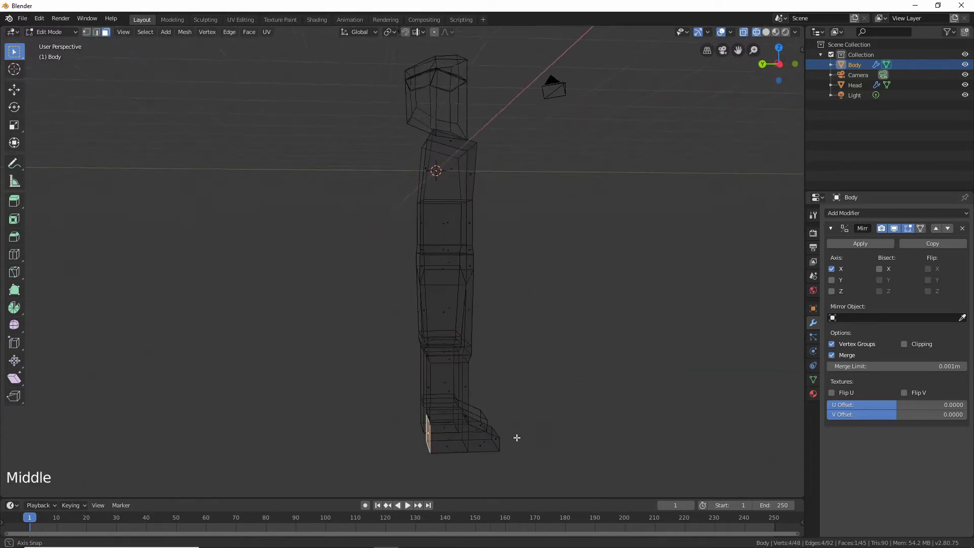
{"action": "key", "text": "g"}
{"action": "key", "text": "y"}
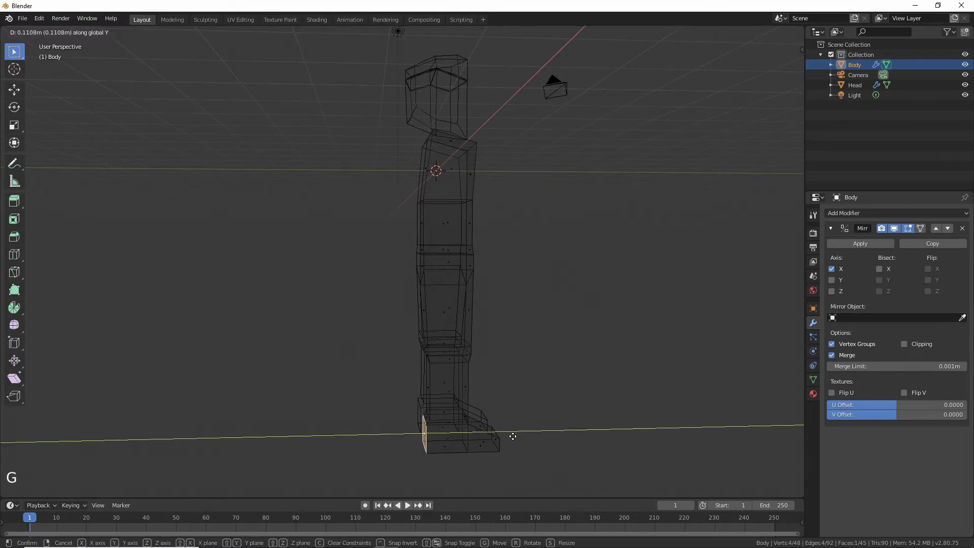
{"action": "left_click", "coordinate": [511, 437]}
- Select the two outer side faces of the foot and move them outward along X by about 0.14 m
{"action": "middle_click_drag", "start_coordinate": [511, 437], "coordinate": [385, 433]}
{"action": "left_click", "coordinate": [435, 440]}
{"action": "left_click", "coordinate": [486, 436], "text": "shift"}
{"action": "left_click", "coordinate": [327, 418]}
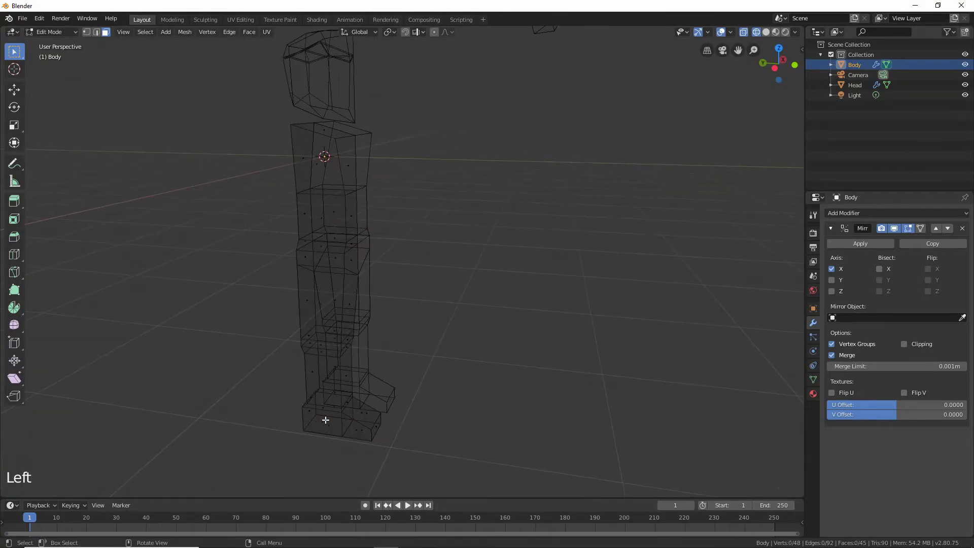
{"action": "left_click", "coordinate": [324, 420]}
{"action": "left_click", "coordinate": [359, 430], "text": "shift"}
{"action": "middle_click_drag", "start_coordinate": [452, 439], "coordinate": [401, 409]}
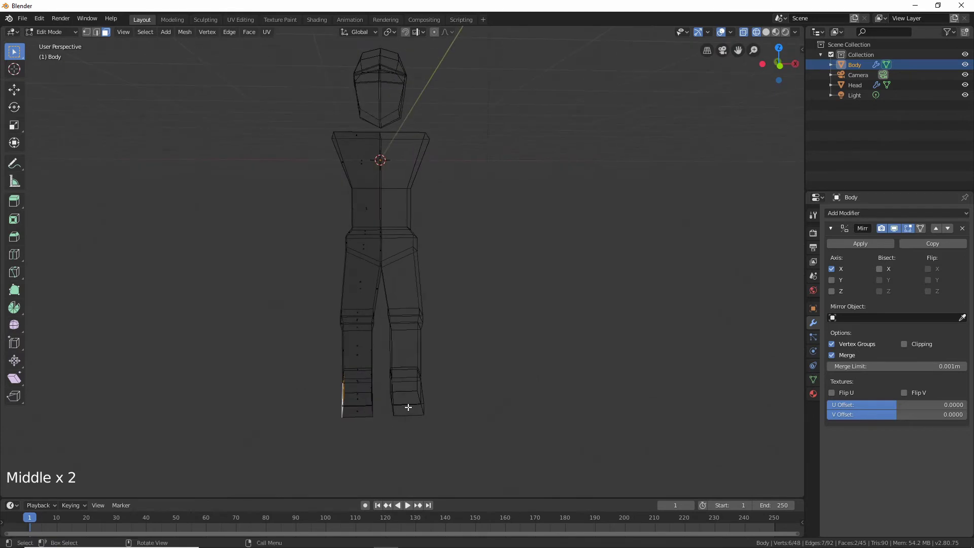
{"action": "key", "text": "g"}
{"action": "key", "text": "x"}
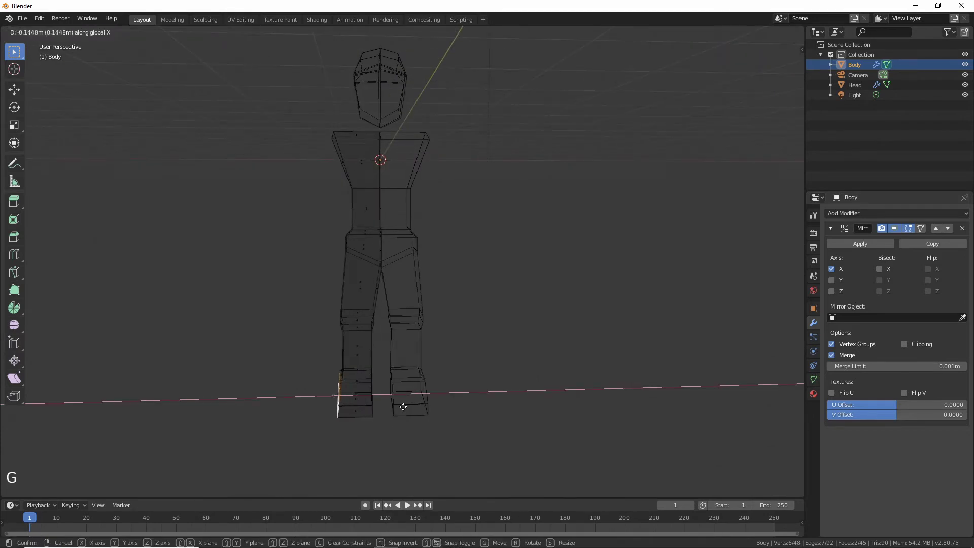
{"action": "left_click", "coordinate": [404, 407]}
- Select the two inner side faces of the foot and move them inward along X by about 0.09 m
{"action": "middle_click_drag", "start_coordinate": [405, 407], "coordinate": [440, 387]}
{"action": "left_click", "coordinate": [402, 381]}
{"action": "left_click", "coordinate": [401, 383], "text": "shift"}
{"action": "key", "text": "g"}
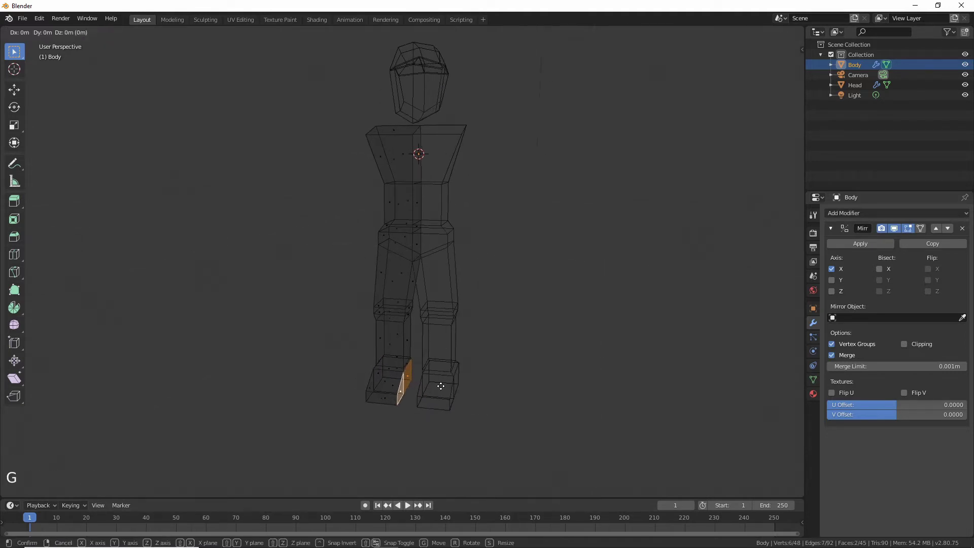
{"action": "key", "text": "x"}
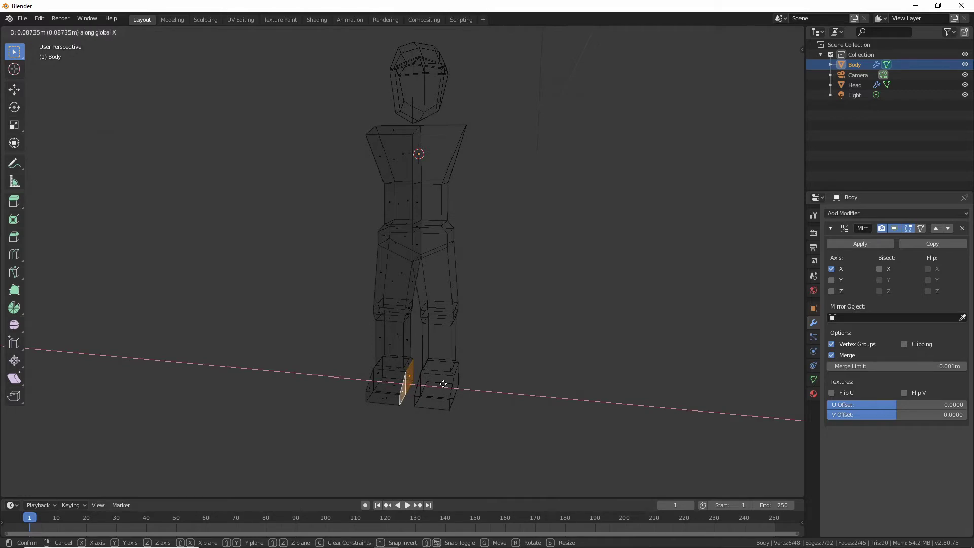
{"action": "left_click", "coordinate": [443, 383]}
- Scale down the front face of the foot to narrow the toes
{"action": "middle_click_drag", "start_coordinate": [443, 383], "coordinate": [435, 434]}
{"action": "scroll", "coordinate": [353, 315], "scroll_direction": "up", "scroll_amount": 3}
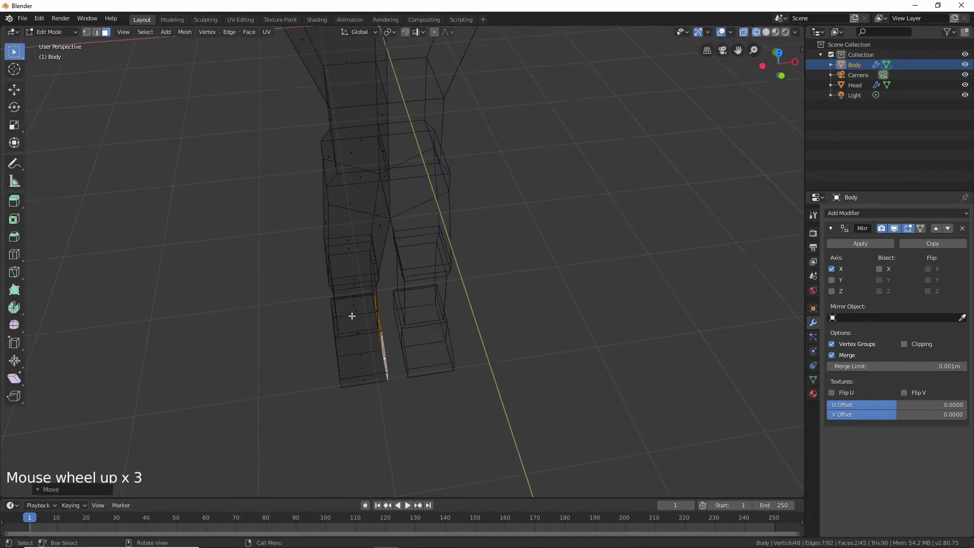
{"action": "left_click", "coordinate": [361, 381]}
{"action": "middle_click_drag", "start_coordinate": [362, 381], "coordinate": [403, 406]}
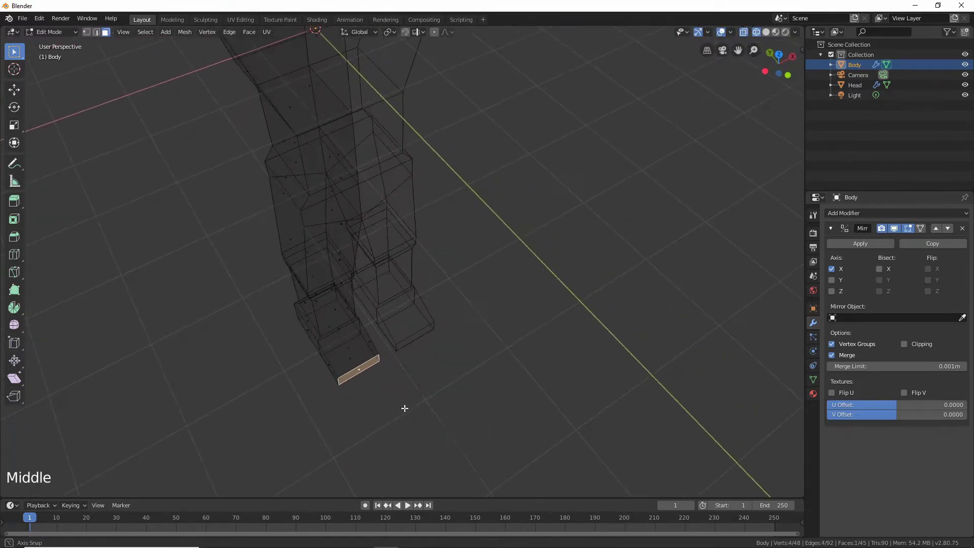
{"action": "key", "text": "s"}
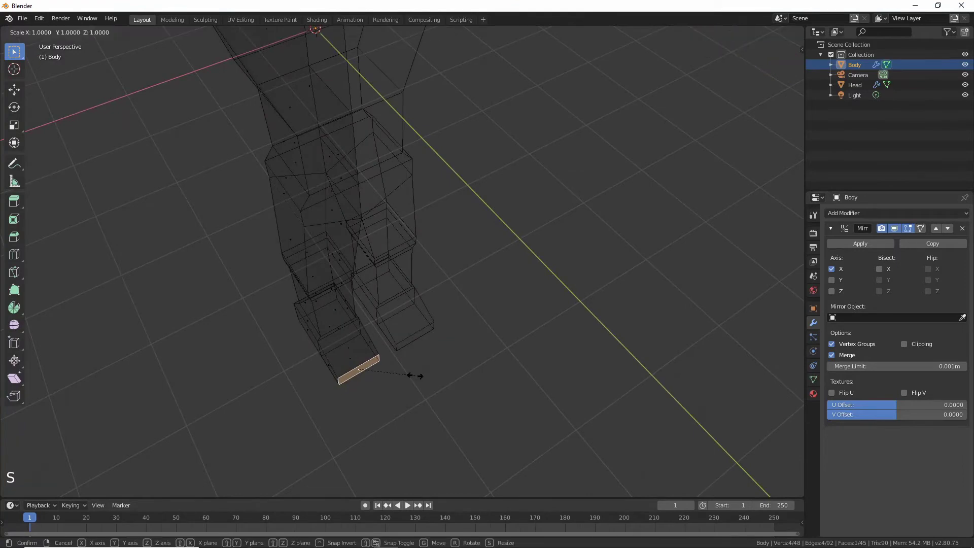
{"action": "left_click", "coordinate": [400, 380]}
{"action": "middle_click_drag", "start_coordinate": [400, 380], "coordinate": [532, 382]}
{"action": "scroll", "coordinate": [407, 321], "scroll_direction": "down", "scroll_amount": 3}
{"action": "left_click", "coordinate": [458, 379]}
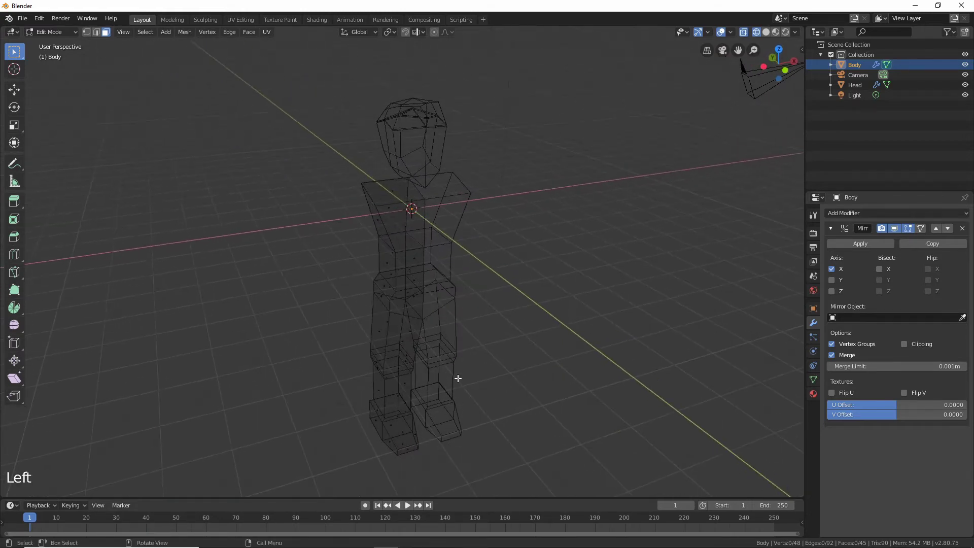
- In left side view, select all vertices along the body's back and move them backward along Y by about 0.3 m
{"action": "mouse_move", "coordinate": [398, 385]}
{"action": "middle_mouse_down"}
{"action": "mouse_move", "coordinate": [376, 440]}
{"action": "mouse_move", "coordinate": [383, 450]}
{"action": "mouse_move", "coordinate": [352, 376]}
{"action": "mouse_move", "coordinate": [279, 375]}
{"action": "mouse_move", "coordinate": [352, 383]}
{"action": "mouse_move", "coordinate": [349, 374]}
{"action": "mouse_move", "coordinate": [371, 356]}
{"action": "mouse_move", "coordinate": [412, 385]}
{"action": "middle_mouse_up"}
{"action": "middle_click_drag", "start_coordinate": [441, 379], "coordinate": [567, 280]}
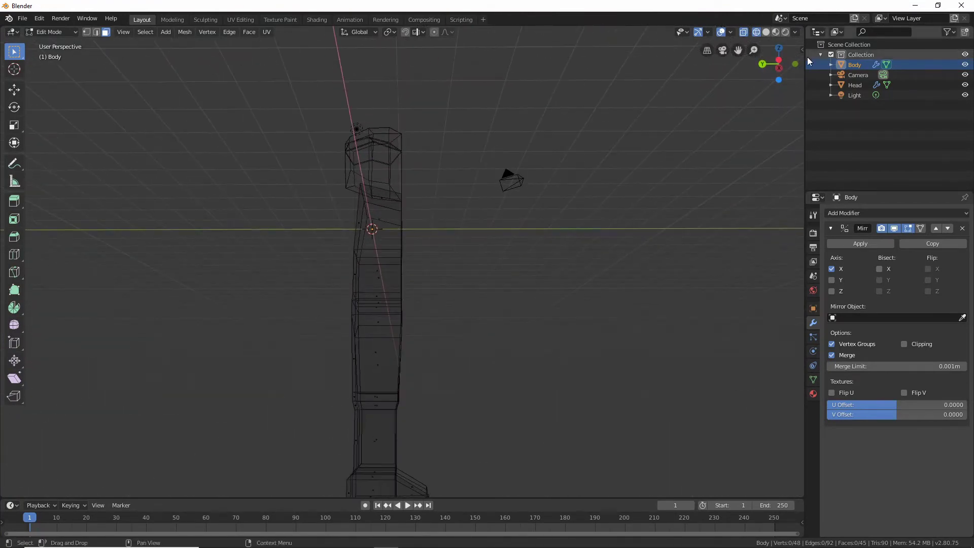
{"action": "left_click", "coordinate": [780, 68]}
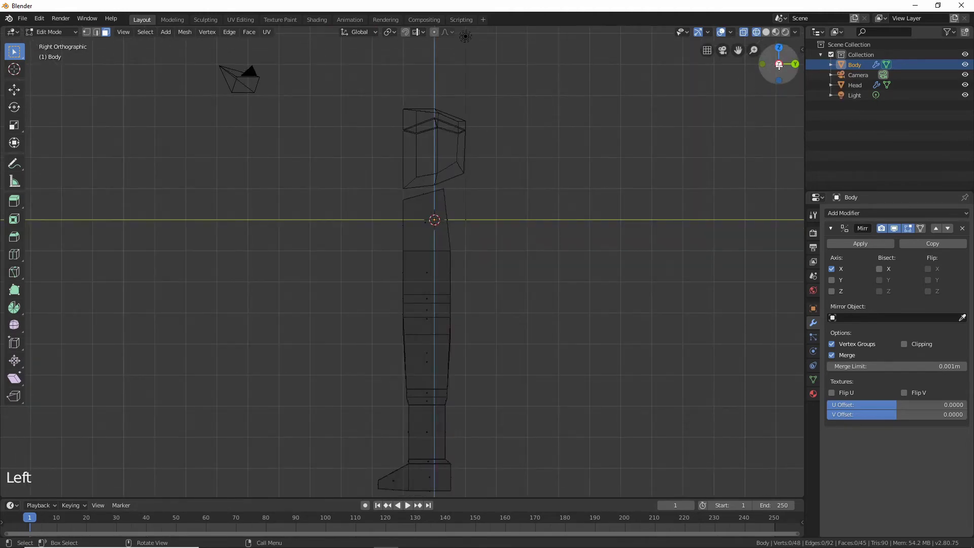
{"action": "left_click", "coordinate": [779, 64]}
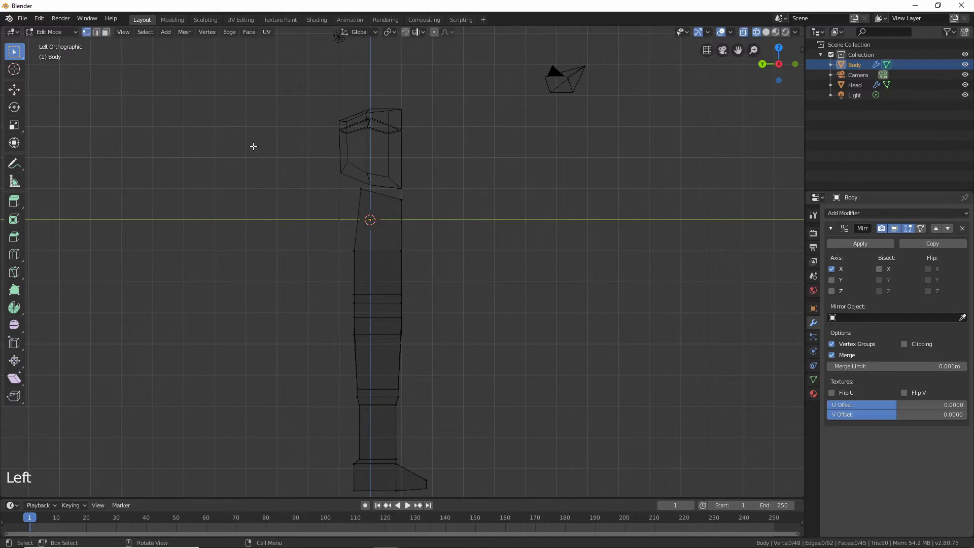
{"action": "key", "text": "b"}
{"action": "left_click_drag", "start_coordinate": [297, 136], "coordinate": [378, 423]}
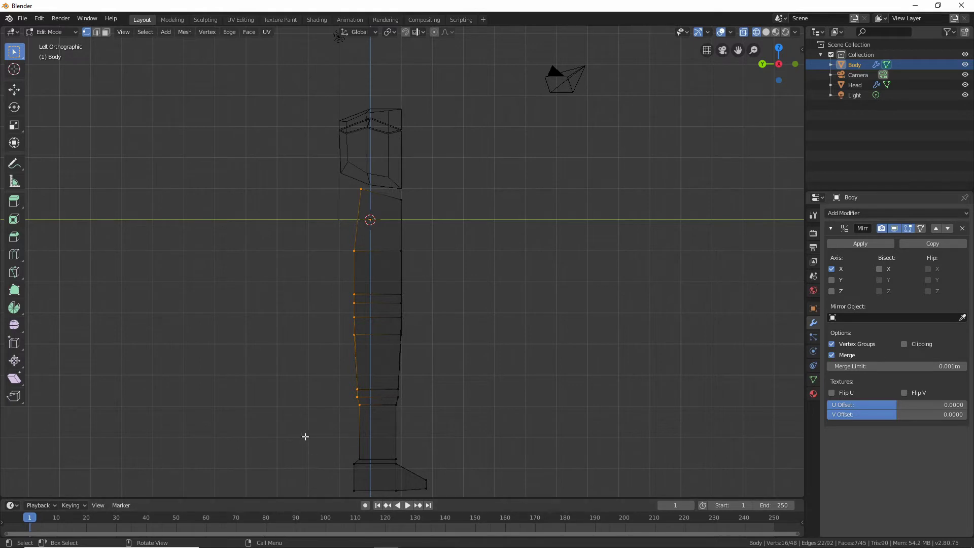
{"action": "left_click", "coordinate": [305, 457]}
{"action": "key", "text": "b"}
{"action": "left_click_drag", "start_coordinate": [304, 141], "coordinate": [384, 496]}
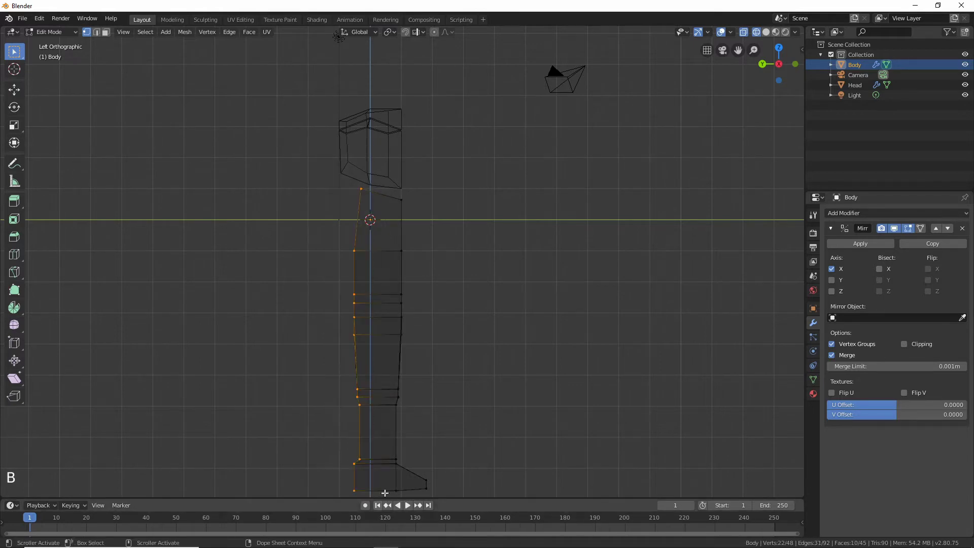
{"action": "key", "text": "g"}
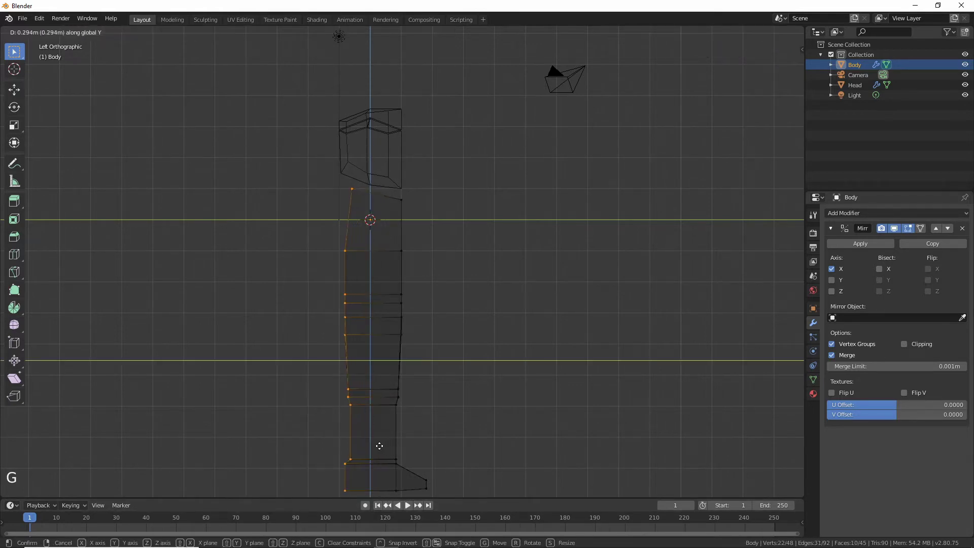
{"action": "left_click", "coordinate": [381, 447]}
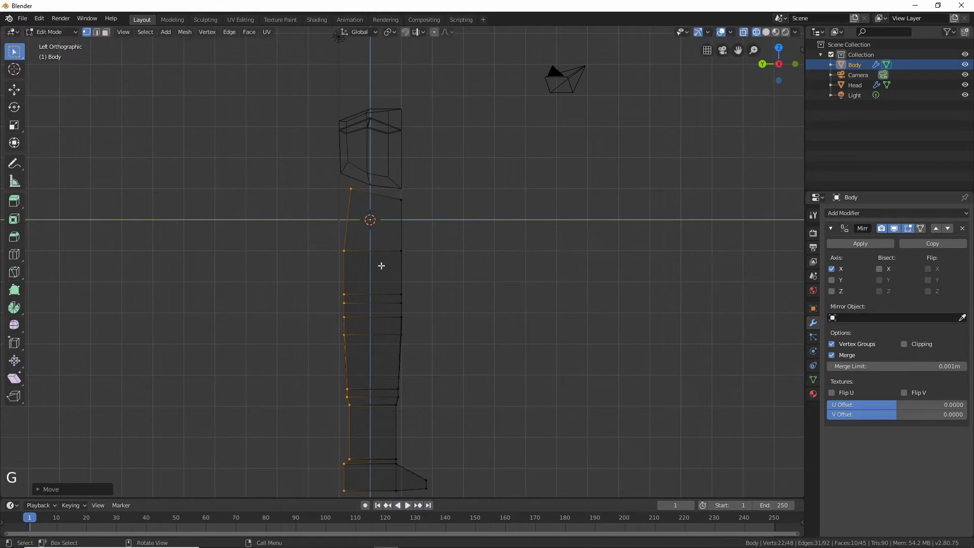
- Select the vertices at the back of the knee and move them forward along Y by about 0.2 m
{"action": "left_click", "coordinate": [350, 380]}
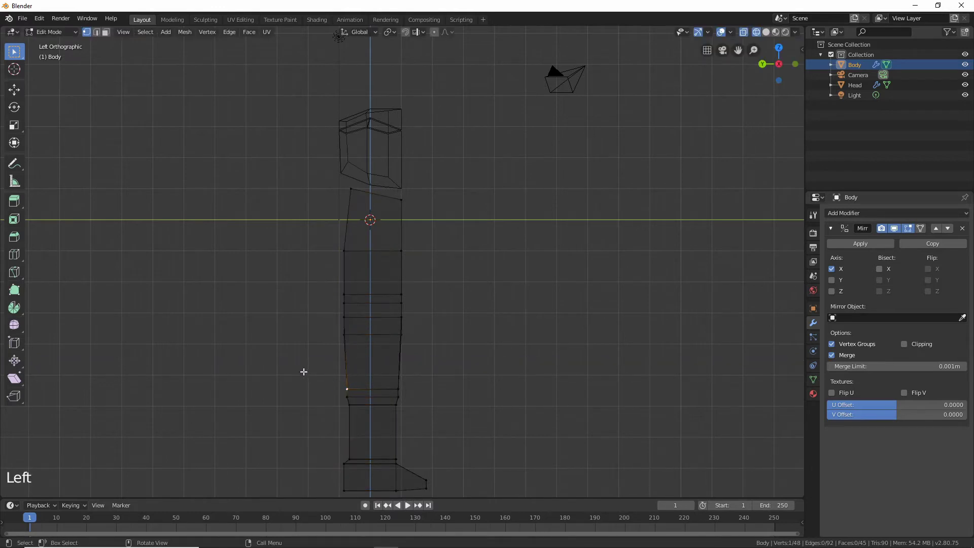
{"action": "key", "text": "b"}
{"action": "left_click_drag", "start_coordinate": [304, 373], "coordinate": [390, 422]}
{"action": "key", "text": "g"}
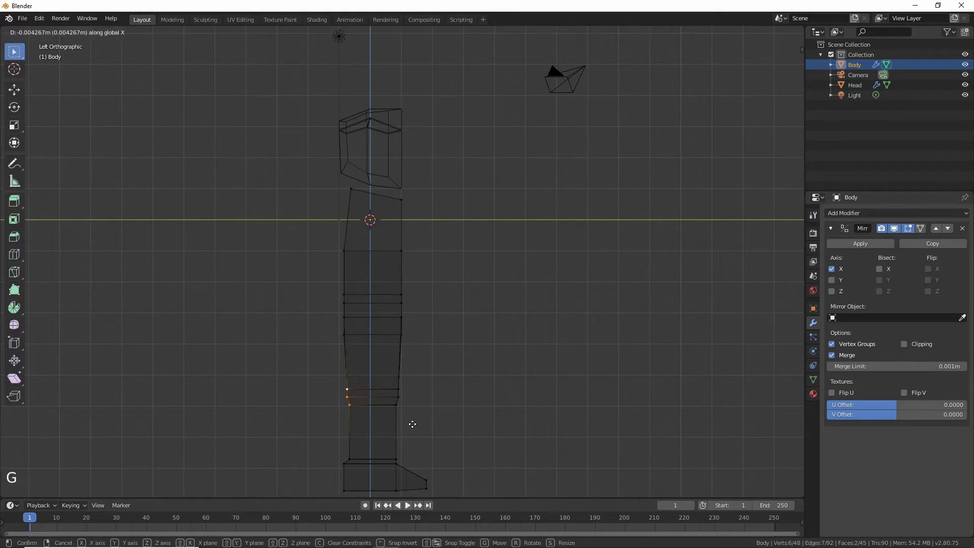
{"action": "right_click", "coordinate": [476, 412]}
{"action": "key", "text": "g"}
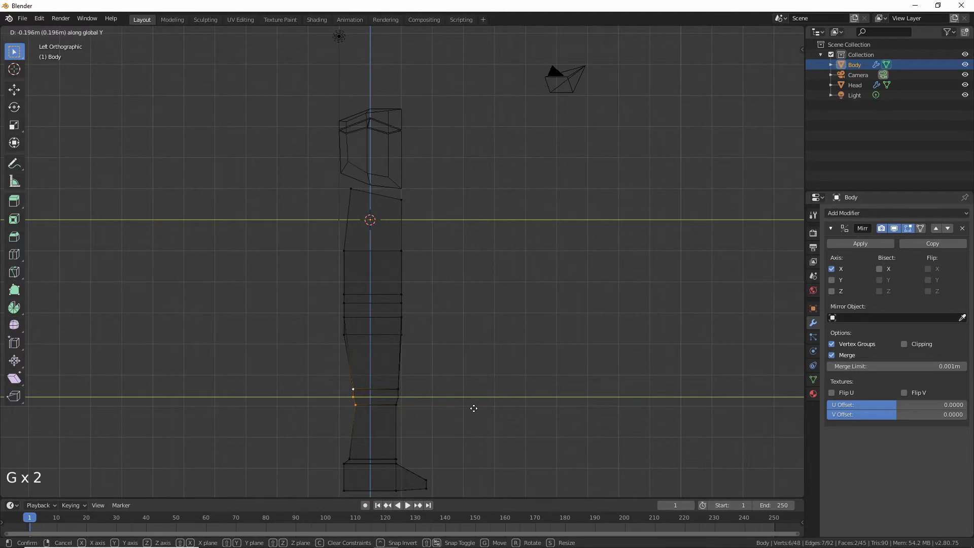
{"action": "left_click", "coordinate": [440, 423]}
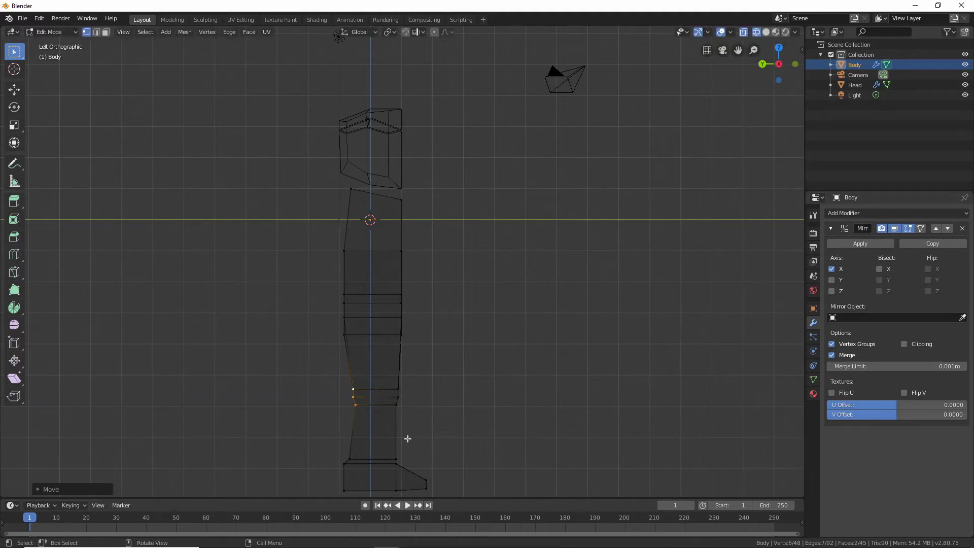
{"action": "key", "text": "b"}
{"action": "left_click_drag", "start_coordinate": [409, 432], "coordinate": [386, 462]}
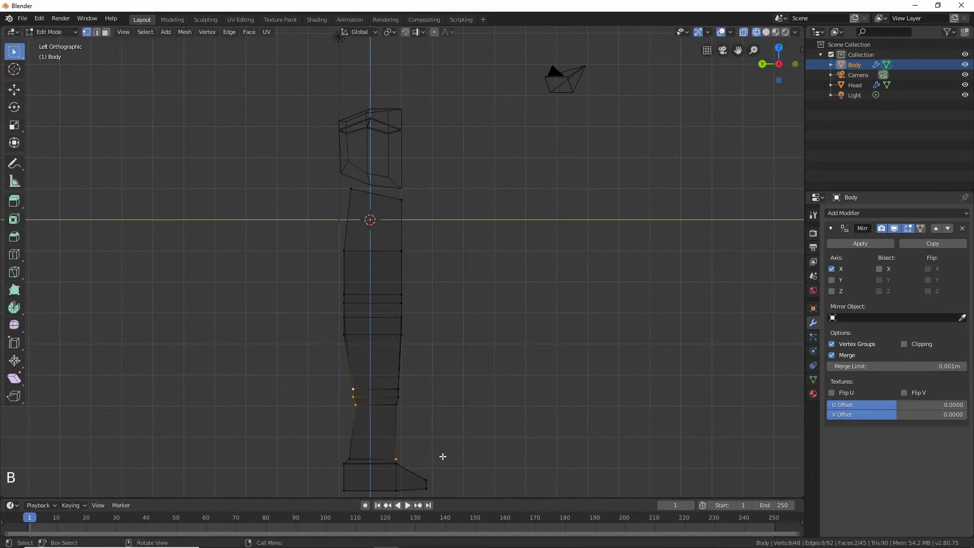
{"action": "key", "text": "g"}
{"action": "left_click", "coordinate": [469, 453]}
{"action": "left_click", "coordinate": [415, 432]}
- Select the front vertices of the edge loop just above the ankle and move them backward along Y by about 0.33 m
{"action": "key", "text": "b"}
{"action": "left_click_drag", "start_coordinate": [420, 427], "coordinate": [379, 460]}
{"action": "key", "text": "g"}
{"action": "key", "text": "y"}
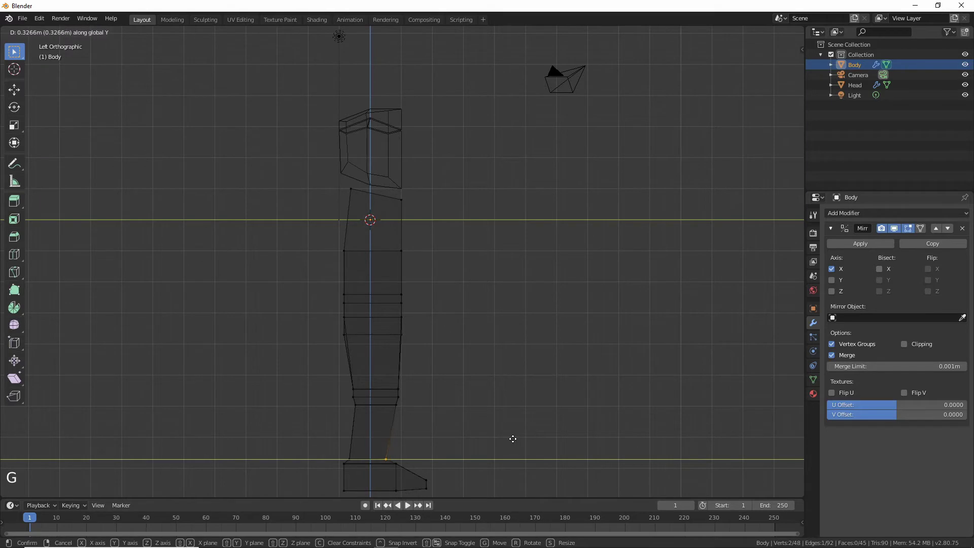
{"action": "left_click", "coordinate": [513, 439]}
{"action": "left_click", "coordinate": [481, 420]}
- Select the four vertices of the edge loop across the middle of the foot
{"action": "middle_click_drag", "start_coordinate": [480, 420], "coordinate": [370, 470]}
{"action": "scroll", "coordinate": [383, 396], "scroll_direction": "up", "scroll_amount": 2}
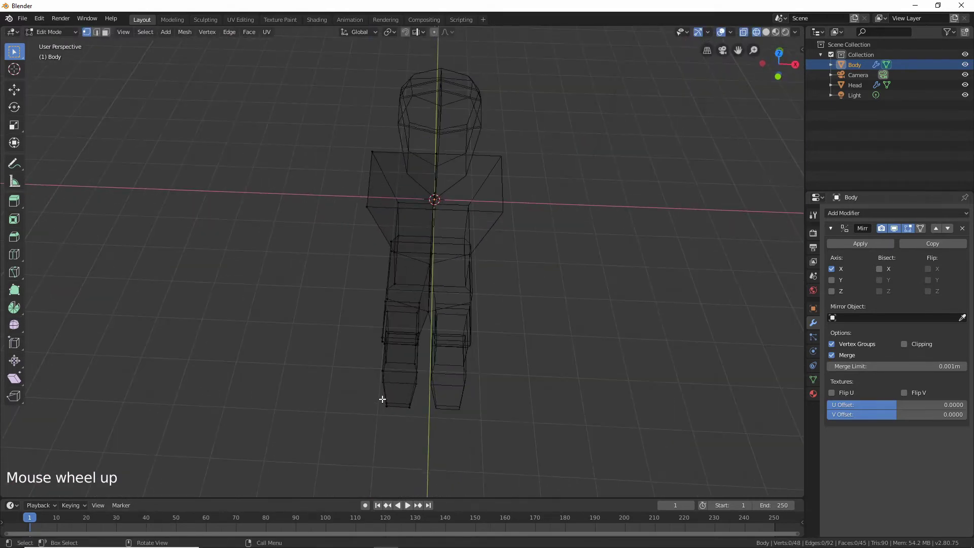
{"action": "left_click", "coordinate": [382, 367]}
{"action": "left_click", "coordinate": [382, 371], "text": "shift"}
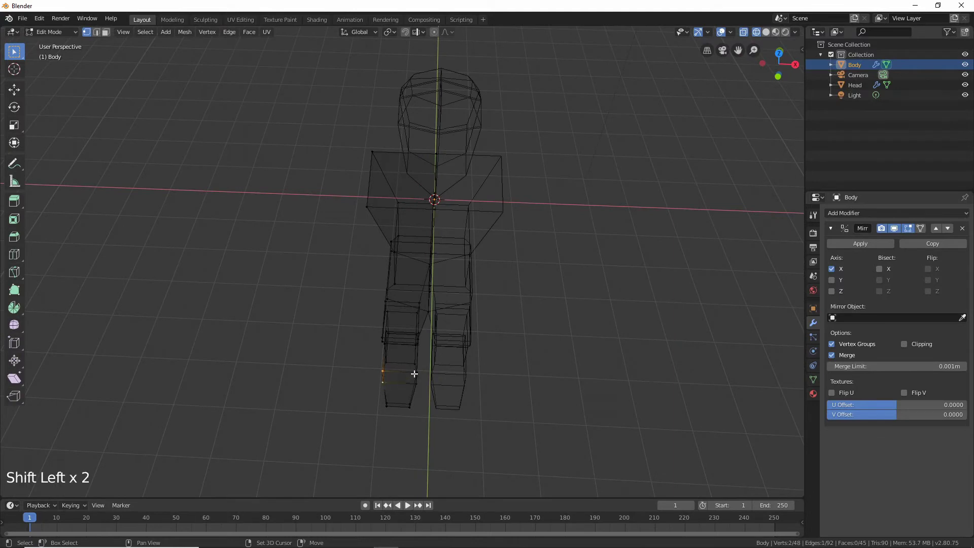
- Try scaling the selected mid-foot edge loop down uniformly, and undo it
{"action": "key", "text": "s"}
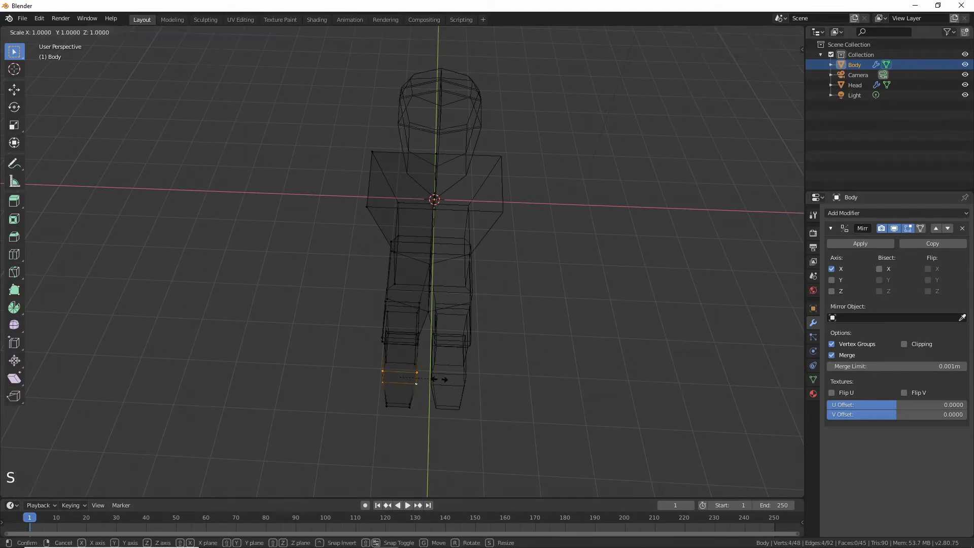
{"action": "left_click", "coordinate": [429, 379]}
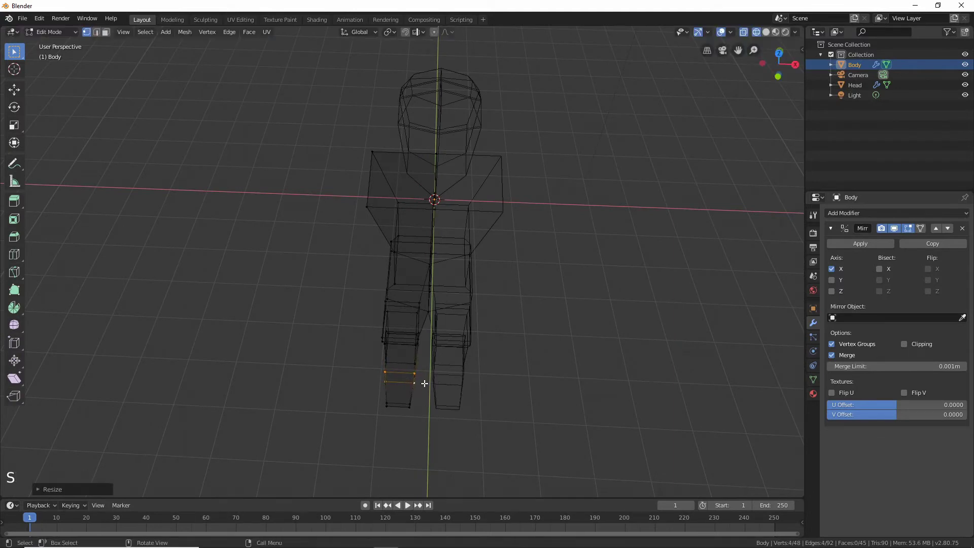
{"action": "middle_click_drag", "start_coordinate": [424, 385], "coordinate": [479, 358]}
{"action": "key", "text": "ctrl+z"}
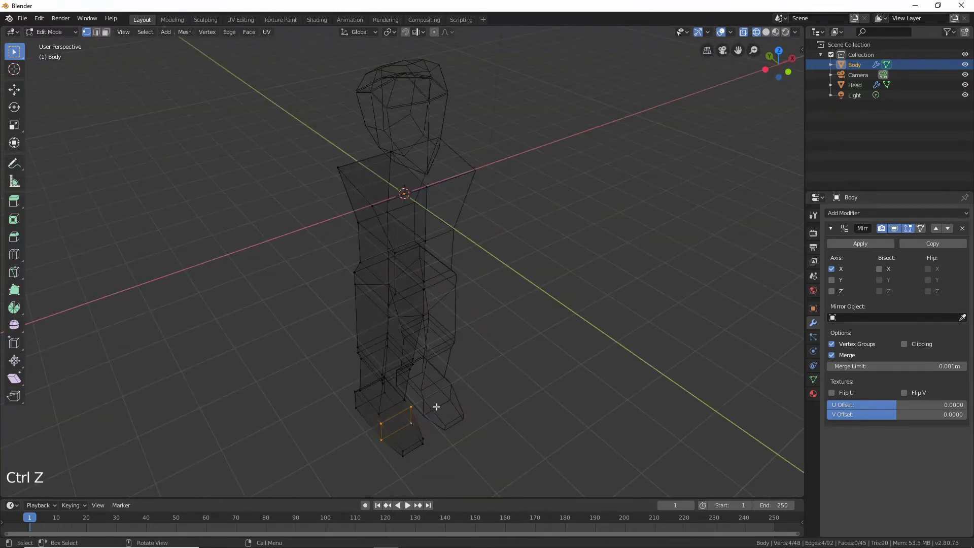
- Scale the mid-foot edge loop along X by a factor of about 0.9 to narrow the foot
{"action": "middle_click_drag", "start_coordinate": [434, 405], "coordinate": [446, 342], "text": "shift"}
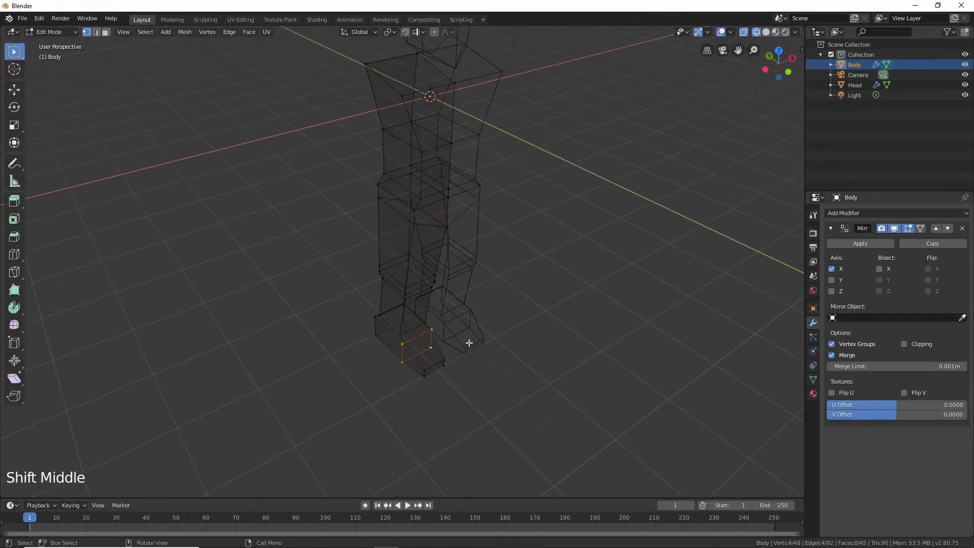
{"action": "key", "text": "s"}
{"action": "key", "text": "x"}
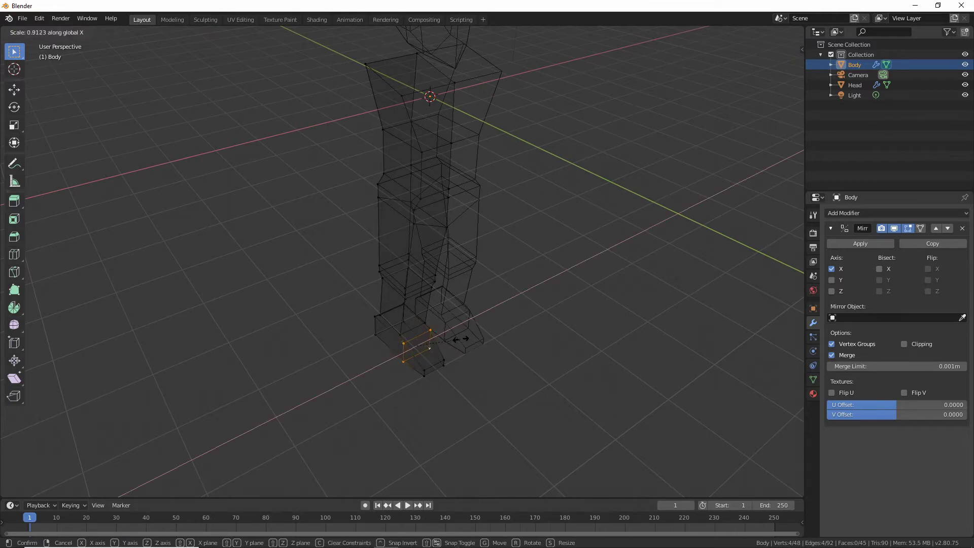
{"action": "left_click", "coordinate": [444, 371]}
{"action": "middle_click_drag", "start_coordinate": [444, 371], "coordinate": [391, 304]}
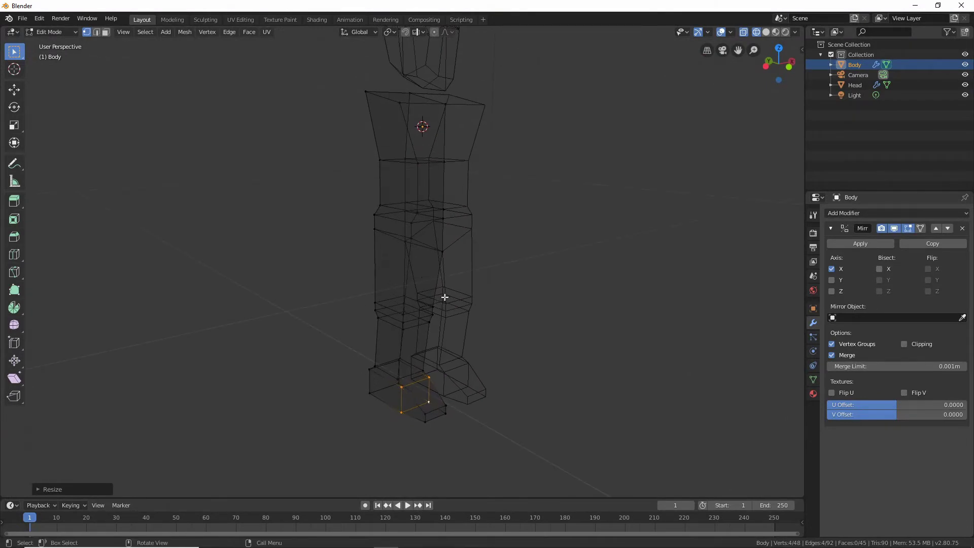
- Select the two centre-line vertices at the back of the hips and move them backward along Y to push out the buttocks
{"action": "middle_click_drag", "start_coordinate": [445, 297], "coordinate": [291, 218]}
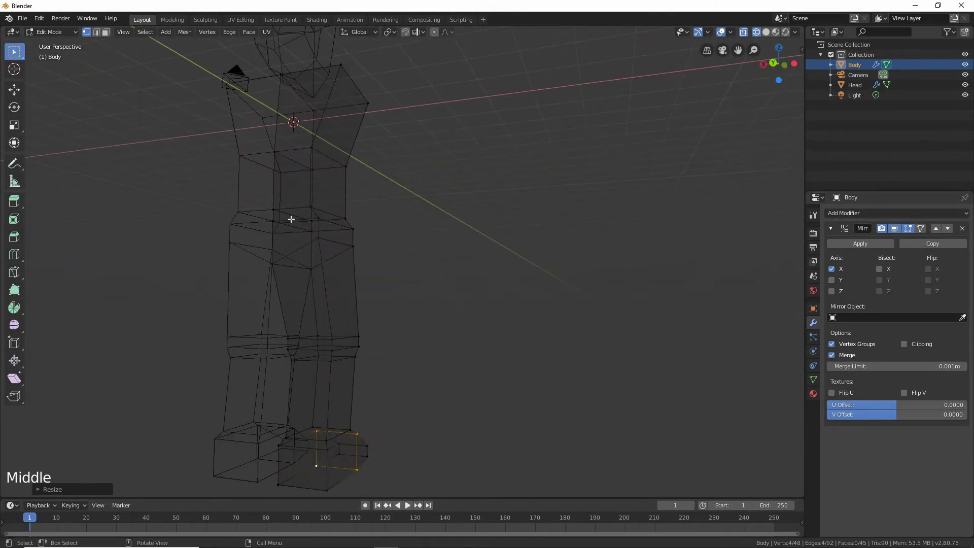
{"action": "left_click", "coordinate": [275, 221]}
{"action": "left_click", "coordinate": [272, 210], "text": "shift"}
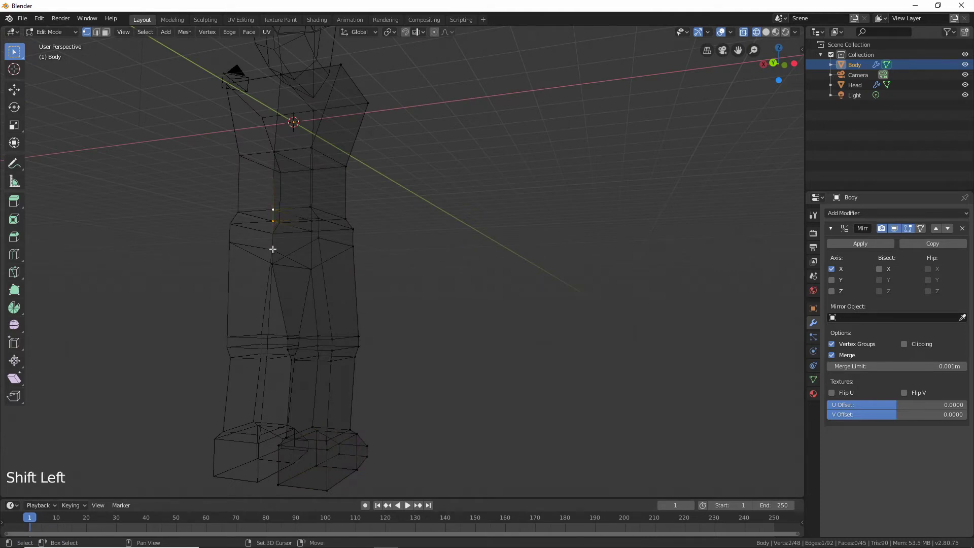
{"action": "middle_click_drag", "start_coordinate": [283, 239], "coordinate": [347, 252]}
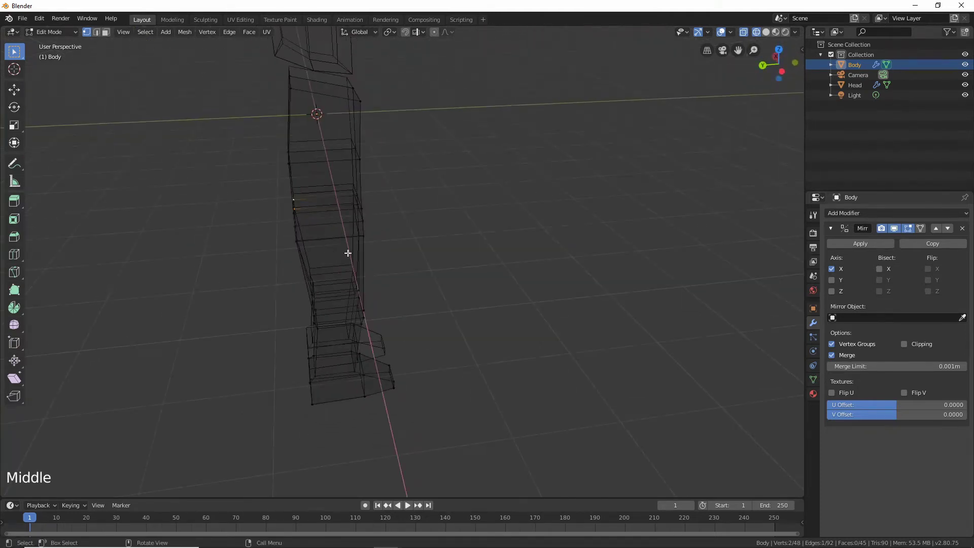
{"action": "key", "text": "g"}
{"action": "key", "text": "y"}
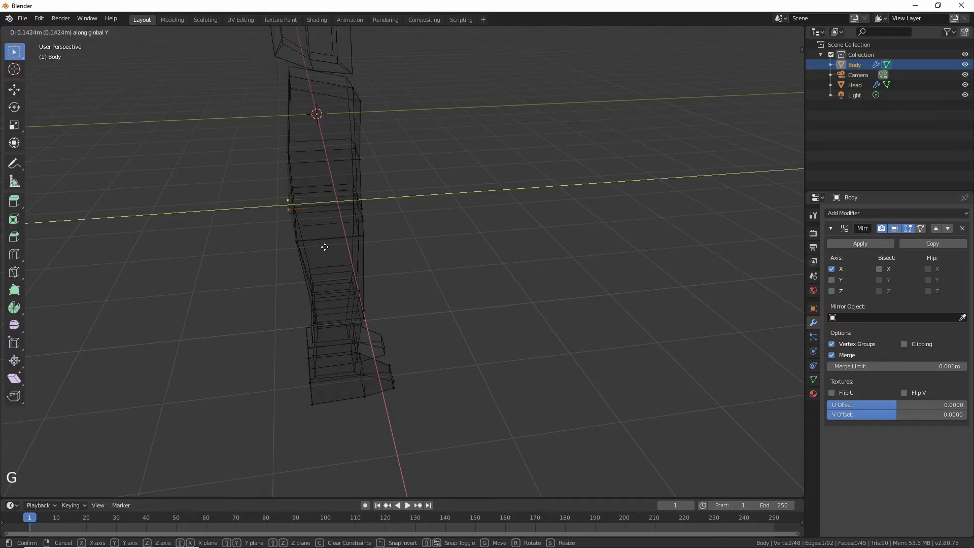
{"action": "left_click", "coordinate": [310, 250]}
- Select the outer front vertices from the shoulder down to below the knee and move them backward along Y by about 0.29 m
{"action": "middle_click_drag", "start_coordinate": [307, 253], "coordinate": [228, 285]}
{"action": "left_click", "coordinate": [399, 116]}
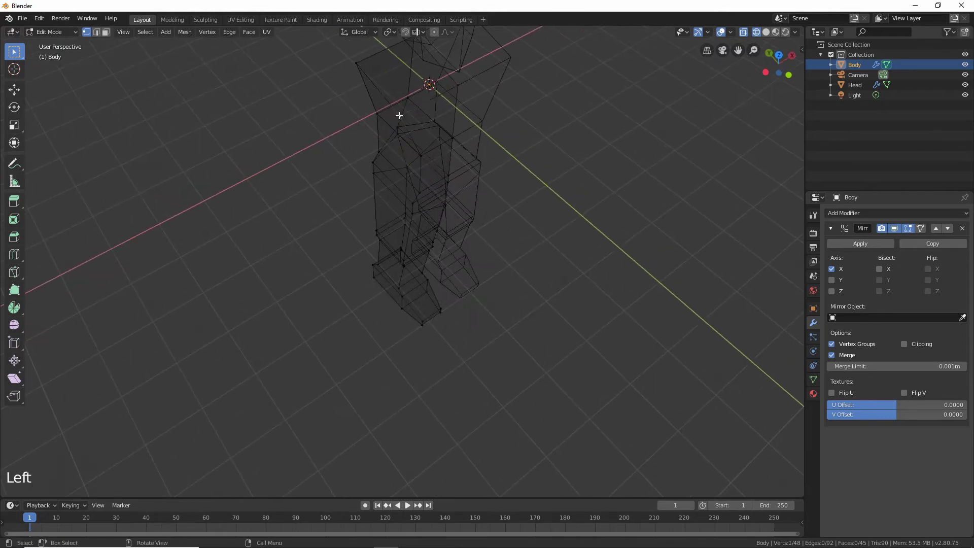
{"action": "left_click", "coordinate": [426, 154]}
{"action": "middle_click_drag", "start_coordinate": [424, 152], "coordinate": [365, 135]}
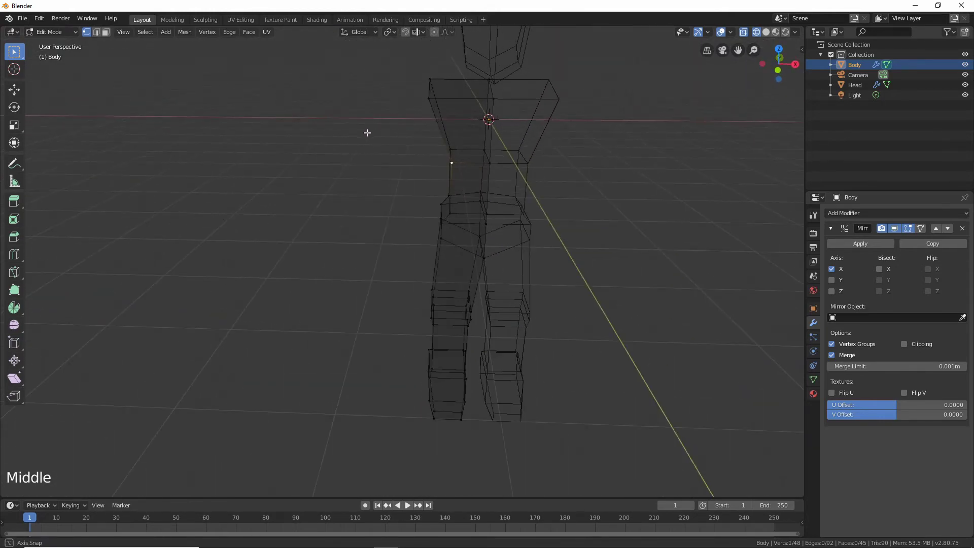
{"action": "middle_click_drag", "start_coordinate": [467, 122], "coordinate": [381, 94]}
{"action": "left_click", "coordinate": [397, 97], "text": "shift"}
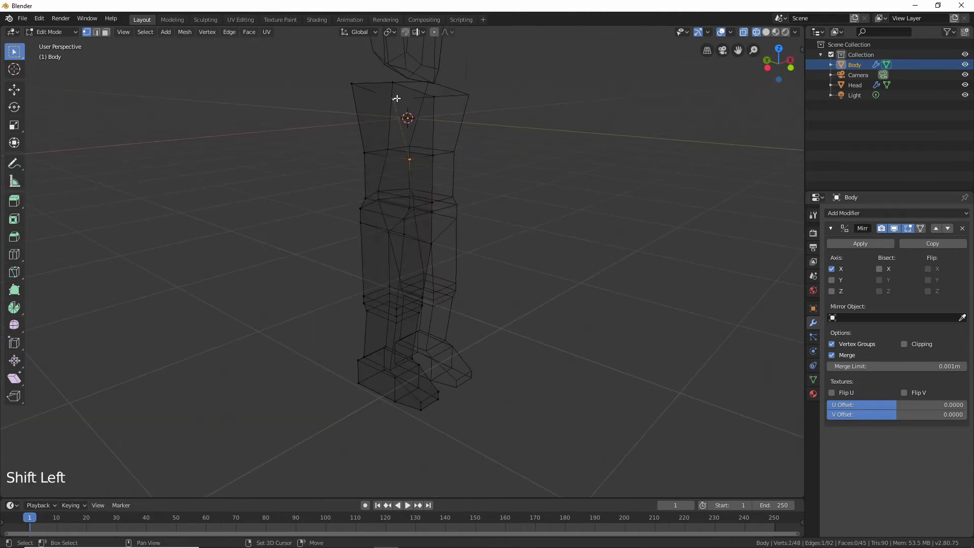
{"action": "middle_click_drag", "start_coordinate": [411, 207], "coordinate": [382, 221]}
{"action": "left_click", "coordinate": [376, 230], "text": "shift"}
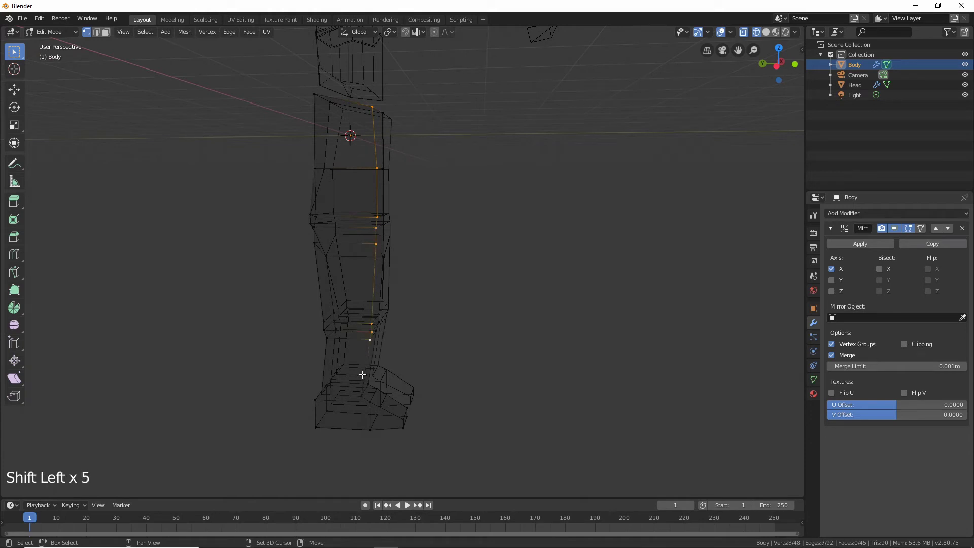
{"action": "middle_click_drag", "start_coordinate": [363, 374], "coordinate": [446, 311]}
{"action": "key", "text": "g"}
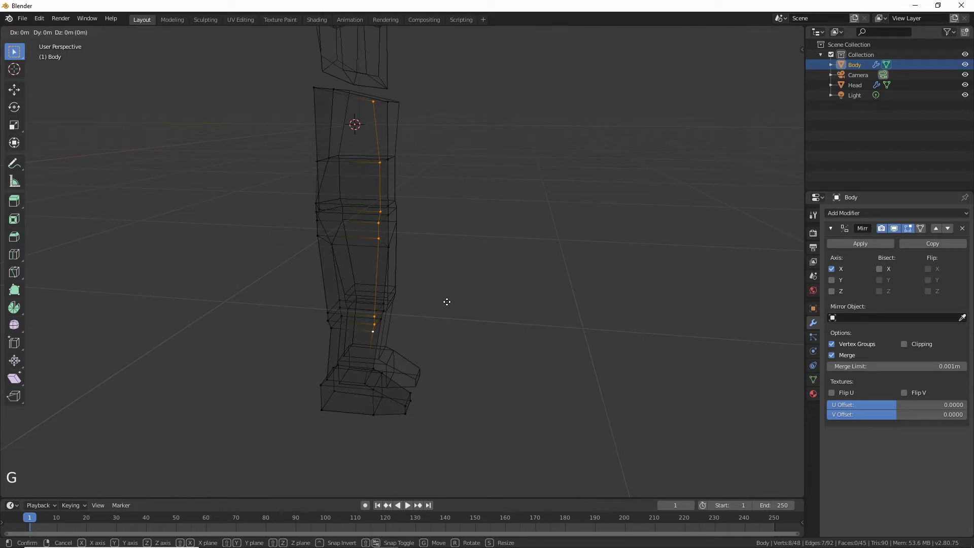
{"action": "key", "text": "y"}
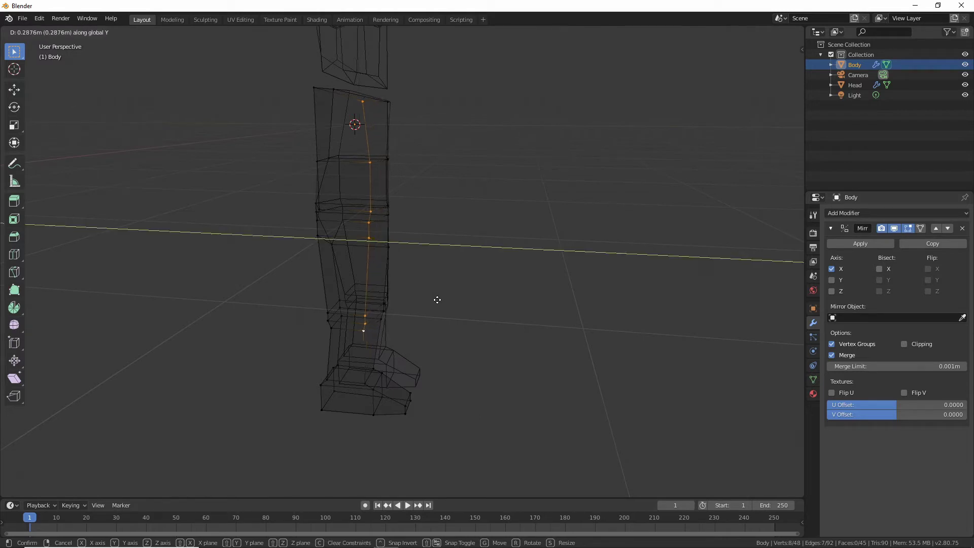
{"action": "left_click", "coordinate": [436, 300]}
- Select the outer back vertices of the shoulder, hip, upper thigh and knee, and move them slightly forward along Y
{"action": "middle_click_drag", "start_coordinate": [398, 264], "coordinate": [392, 202]}
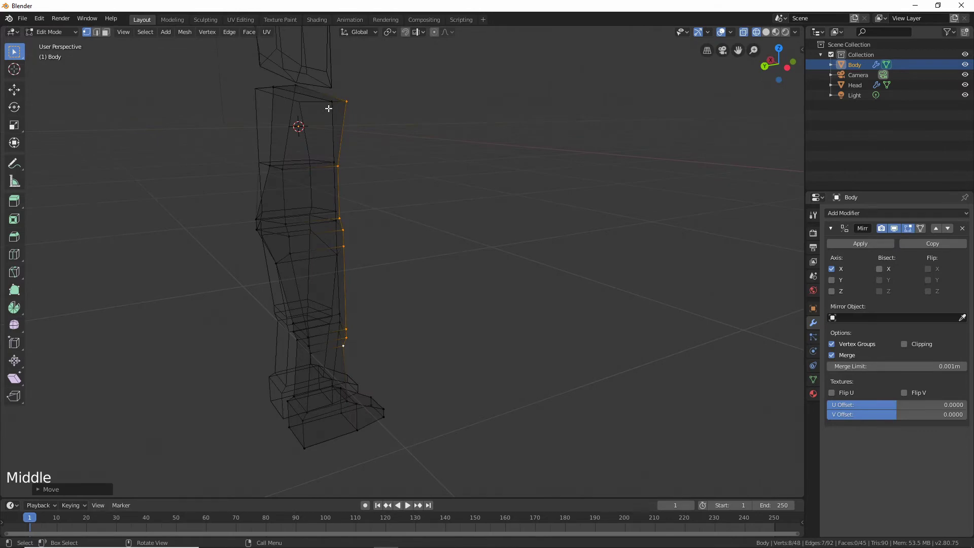
{"action": "middle_click_drag", "start_coordinate": [329, 108], "coordinate": [315, 126]}
{"action": "left_click", "coordinate": [298, 100]}
{"action": "middle_click_drag", "start_coordinate": [285, 219], "coordinate": [288, 207]}
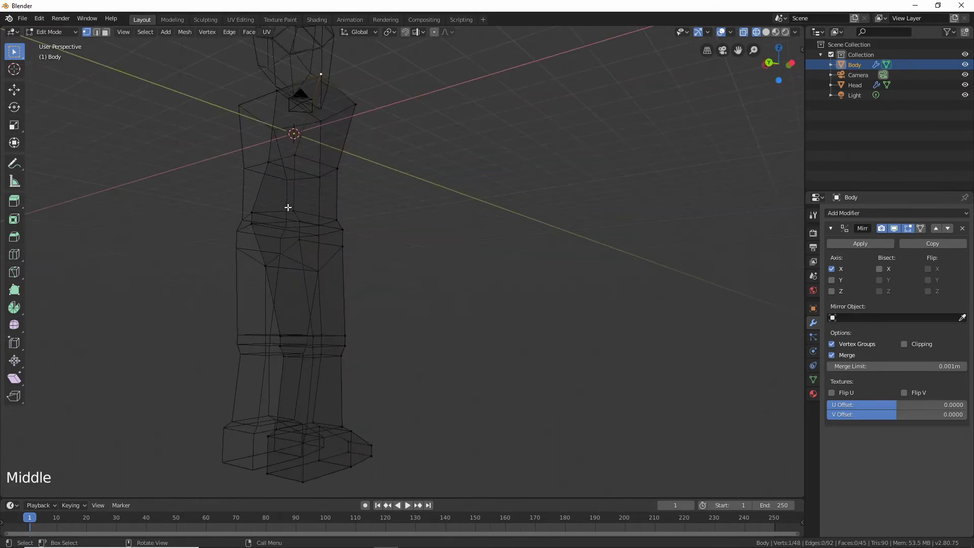
{"action": "left_click", "coordinate": [295, 211], "text": "shift"}
{"action": "middle_click_drag", "start_coordinate": [300, 262], "coordinate": [228, 389], "text": "shift"}
{"action": "left_click", "coordinate": [288, 351], "text": "shift"}
{"action": "key", "text": "g"}
{"action": "key", "text": "y"}
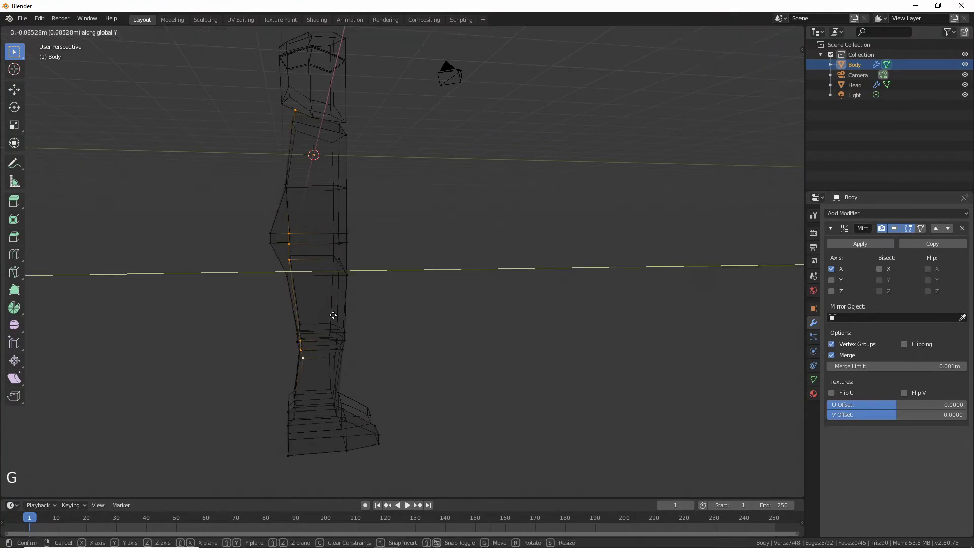
{"action": "left_click", "coordinate": [337, 311]}
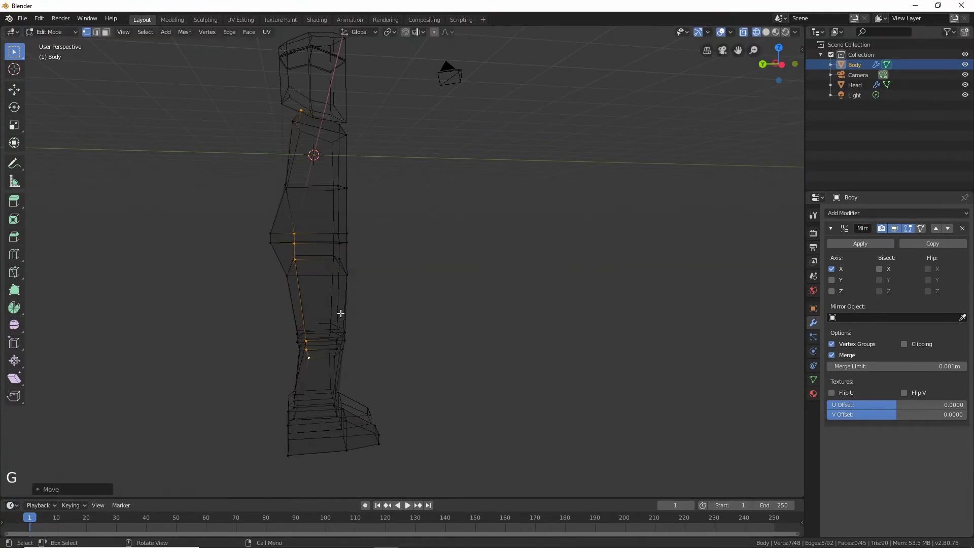
- Switch to solid shading and add a centred vertical loop cut through the torso half and down the leg
{"action": "middle_click_drag", "start_coordinate": [337, 311], "coordinate": [237, 290]}
{"action": "middle_click_drag", "start_coordinate": [434, 118], "coordinate": [546, 117]}
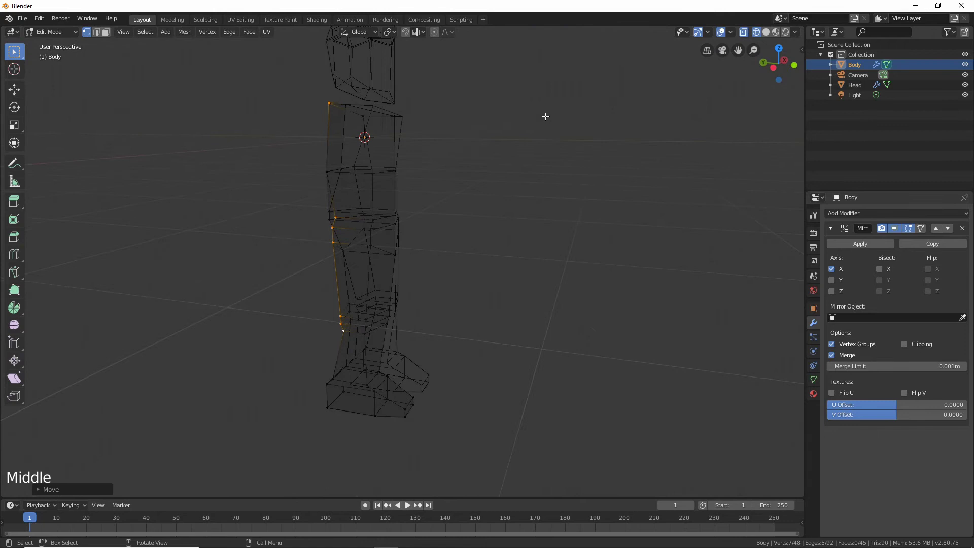
{"action": "left_click", "coordinate": [766, 31]}
{"action": "mouse_move", "coordinate": [456, 142]}
{"action": "middle_mouse_down"}
{"action": "mouse_move", "coordinate": [639, 160]}
{"action": "mouse_move", "coordinate": [574, 183]}
{"action": "mouse_move", "coordinate": [554, 173]}
{"action": "middle_mouse_up"}
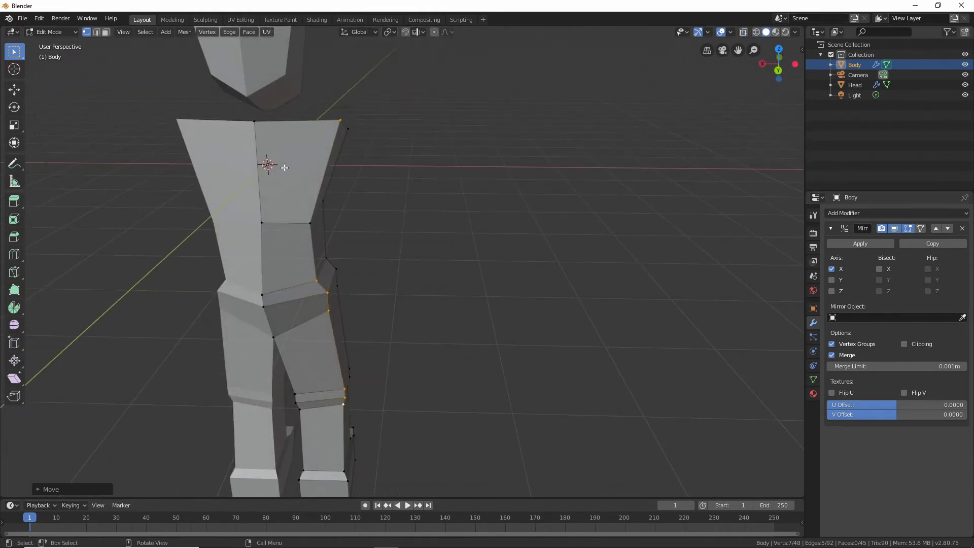
{"action": "key", "text": "ctrl+r"}
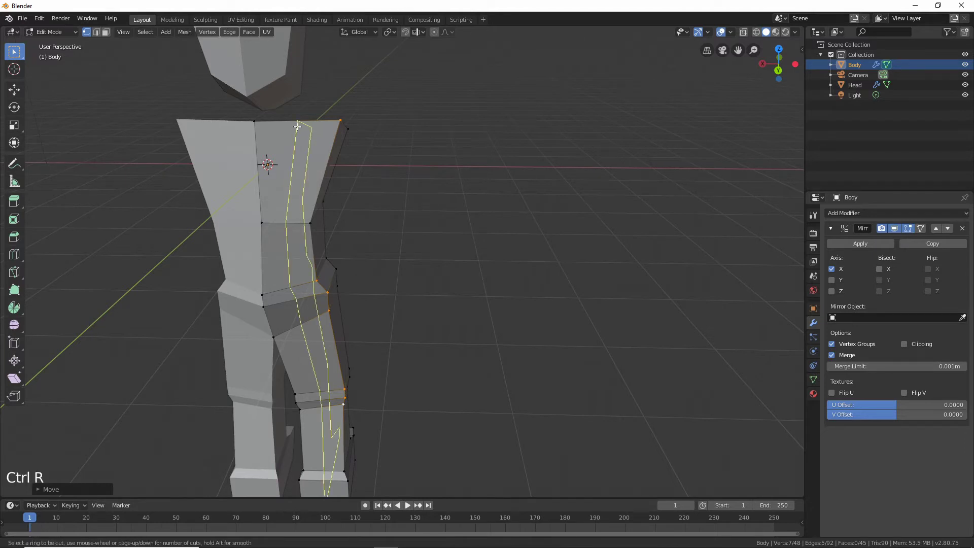
{"action": "left_click", "coordinate": [298, 126]}
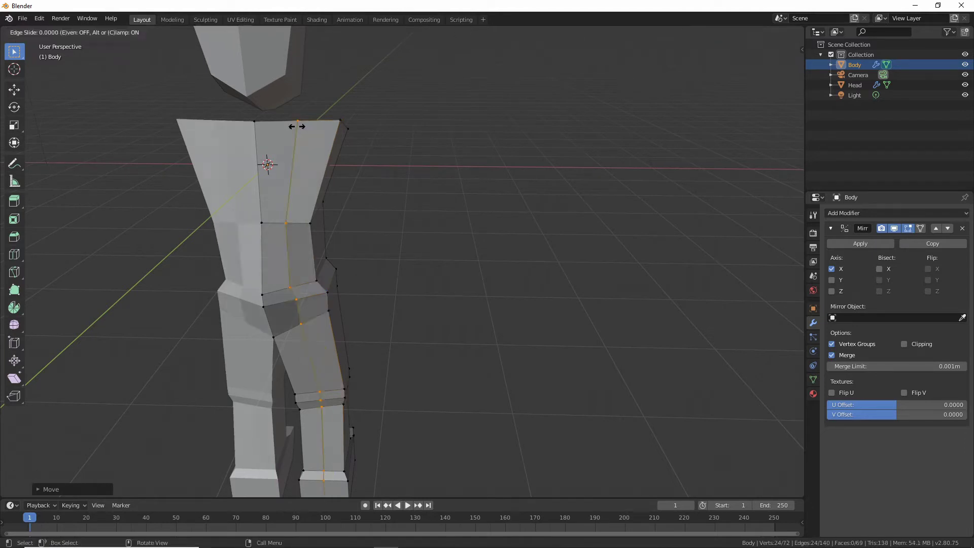
{"action": "right_click", "coordinate": [297, 127]}
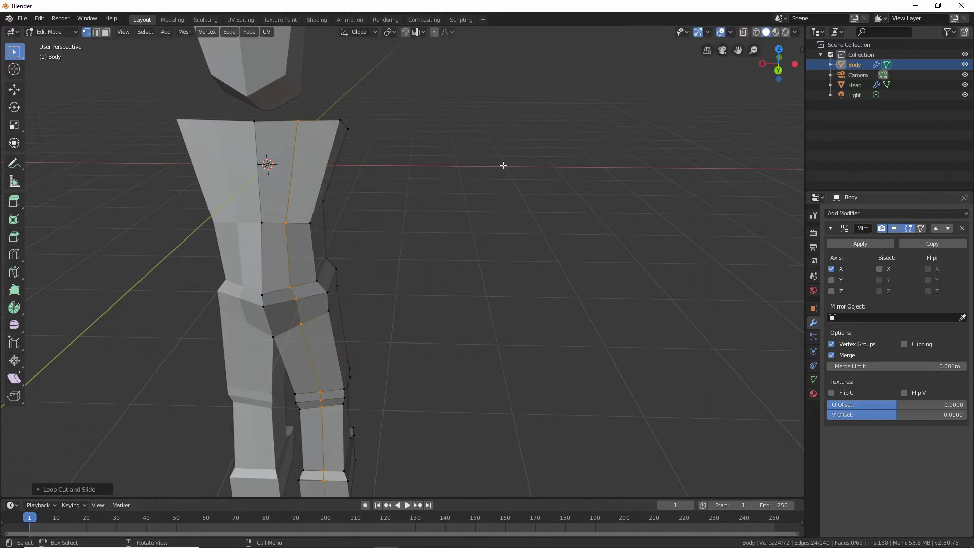
- Select the three new loop vertices over the buttock and move them outward and backward in top view
{"action": "middle_click_drag", "start_coordinate": [328, 214], "coordinate": [361, 183]}
{"action": "left_click", "coordinate": [375, 197]}
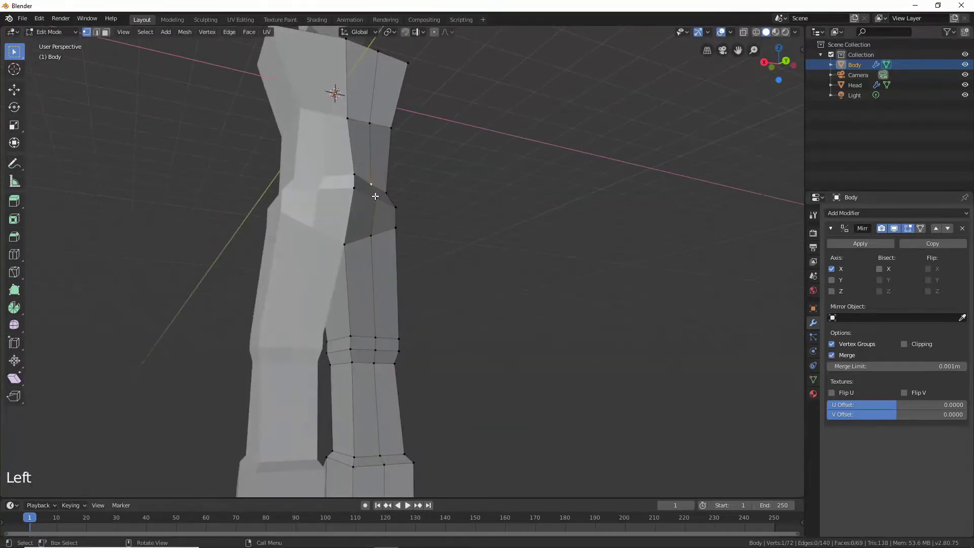
{"action": "left_click", "coordinate": [376, 199], "text": "shift"}
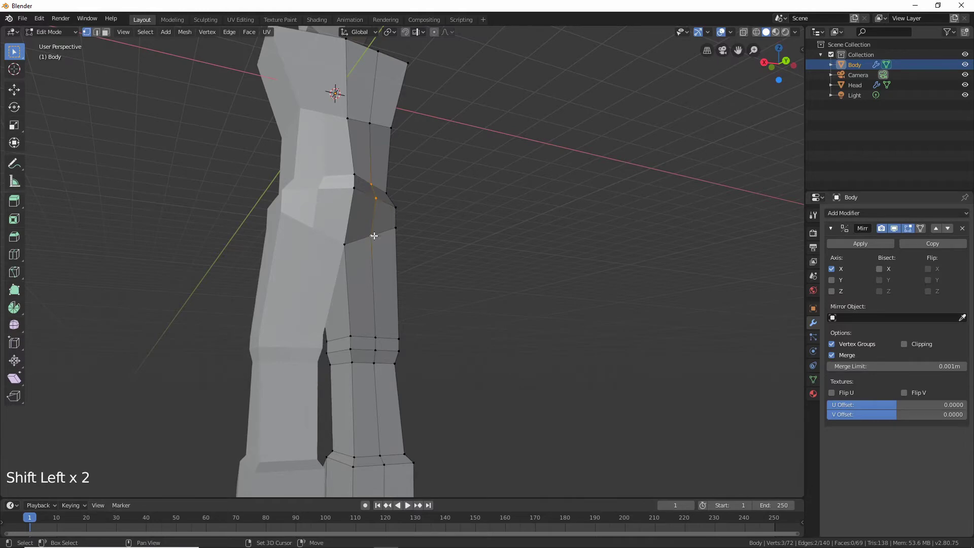
{"action": "middle_click_drag", "start_coordinate": [374, 236], "coordinate": [436, 345]}
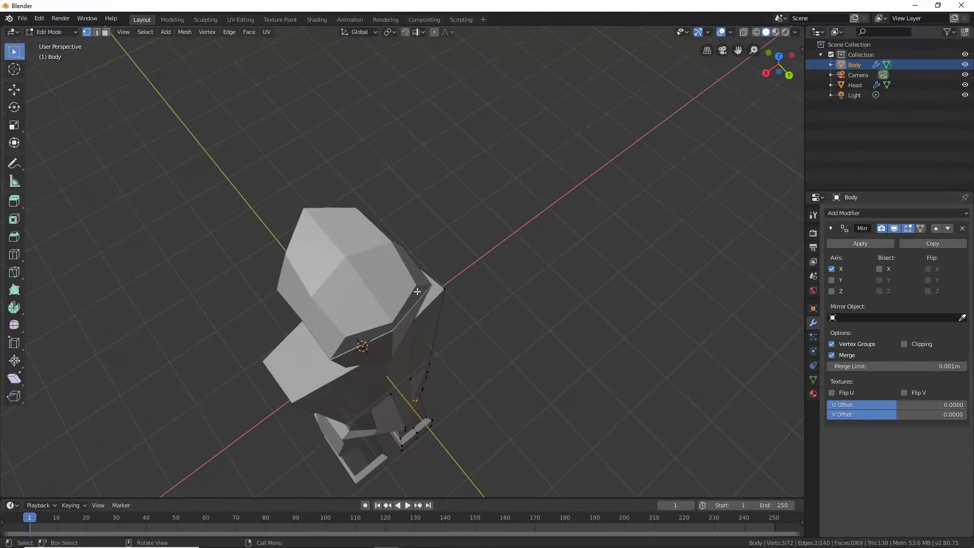
{"action": "left_click", "coordinate": [780, 57]}
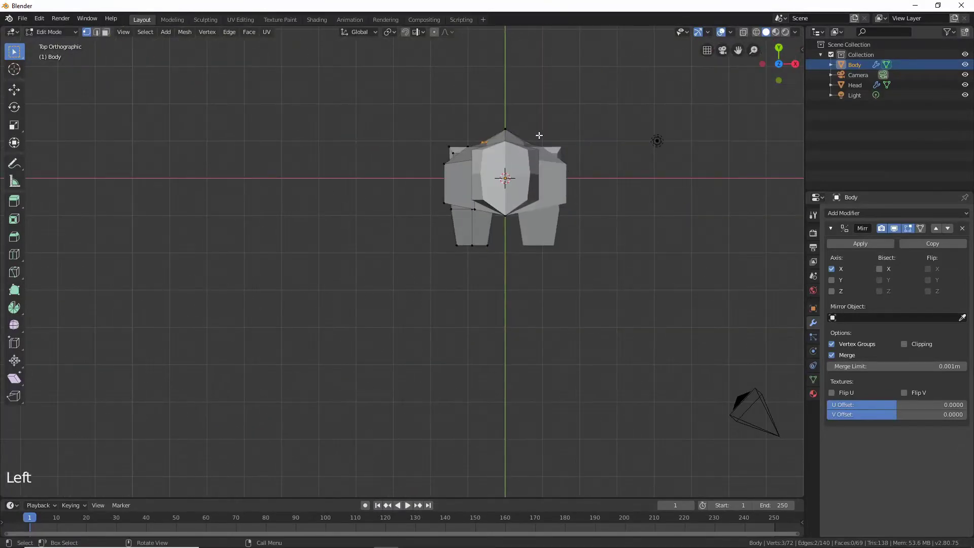
{"action": "key", "text": "g"}
{"action": "left_click", "coordinate": [515, 130]}
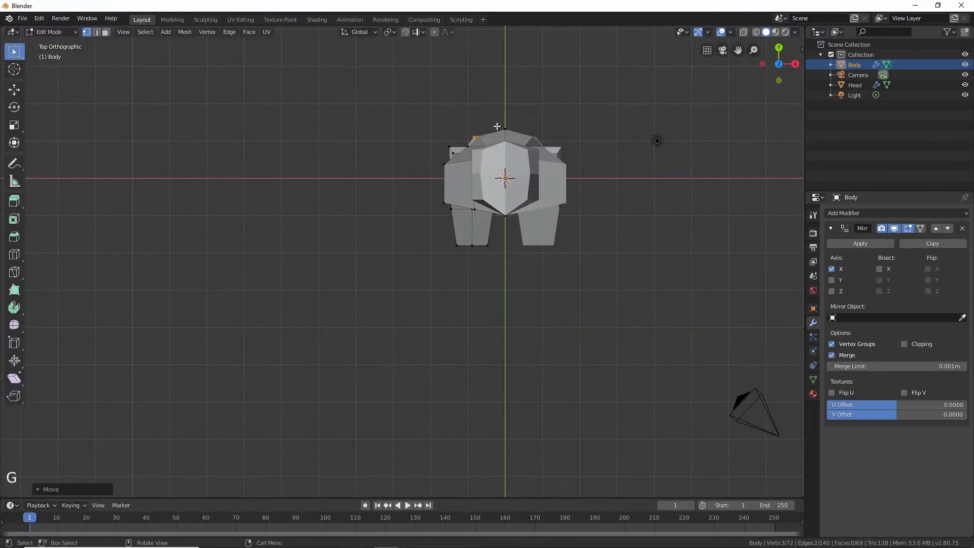
{"action": "key", "text": "b"}
{"action": "left_click_drag", "start_coordinate": [449, 115], "coordinate": [517, 138]}
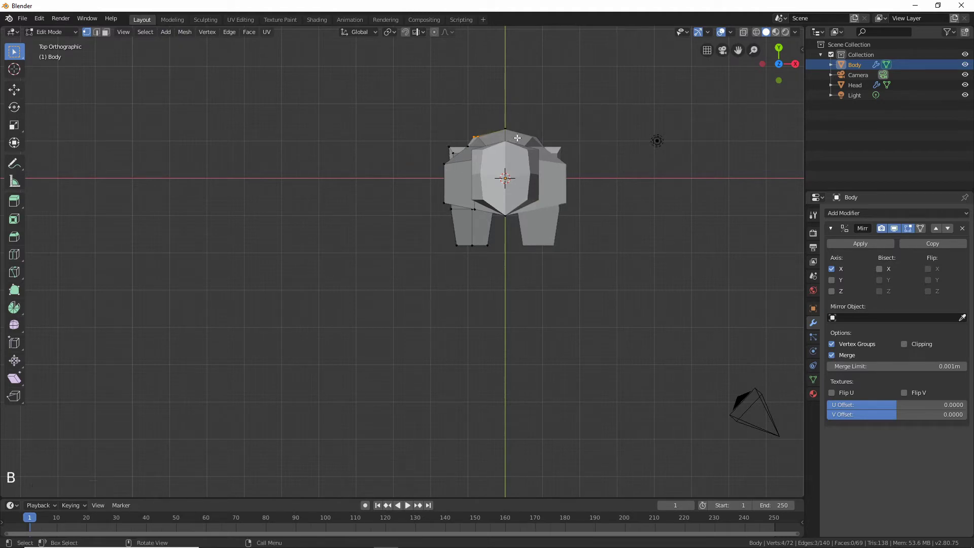
{"action": "left_click", "coordinate": [513, 124]}
{"action": "left_click_drag", "start_coordinate": [776, 62], "coordinate": [704, 50]}
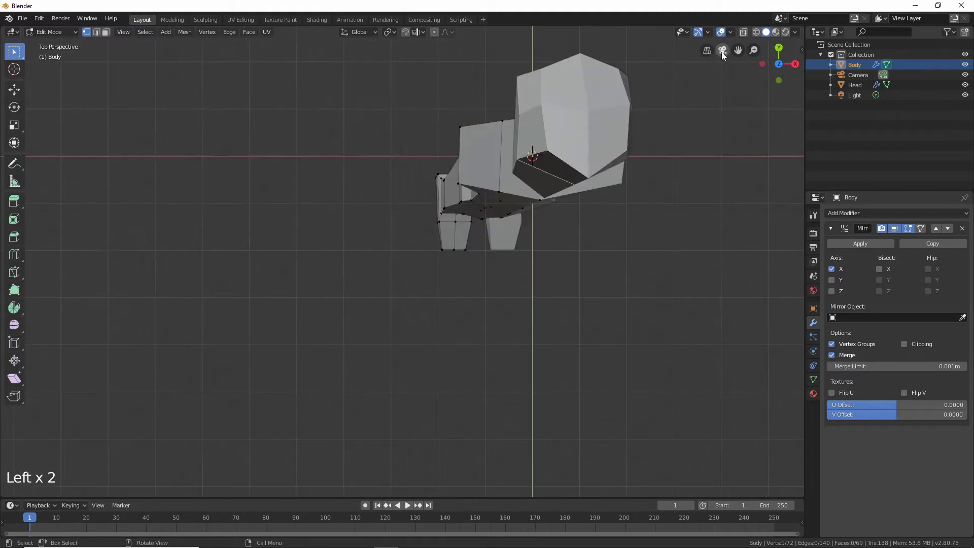
{"action": "left_click", "coordinate": [705, 50]}
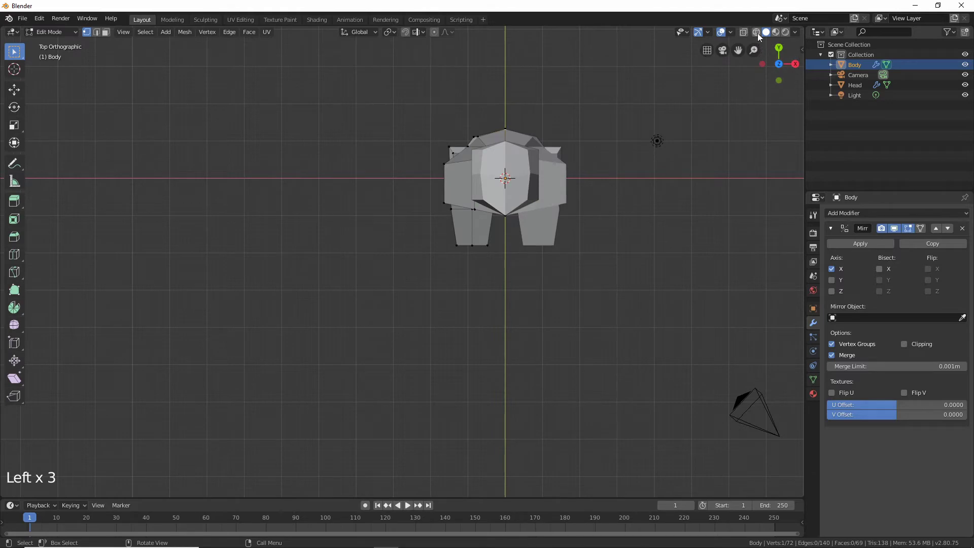
- In wireframe shading, select the rearmost buttock vertices, move them slightly forward along Y, and enable Clipping on the Mirror modifier
{"action": "left_click", "coordinate": [757, 32]}
{"action": "key", "text": "b"}
{"action": "left_click_drag", "start_coordinate": [450, 90], "coordinate": [519, 137]}
{"action": "key", "text": "g"}
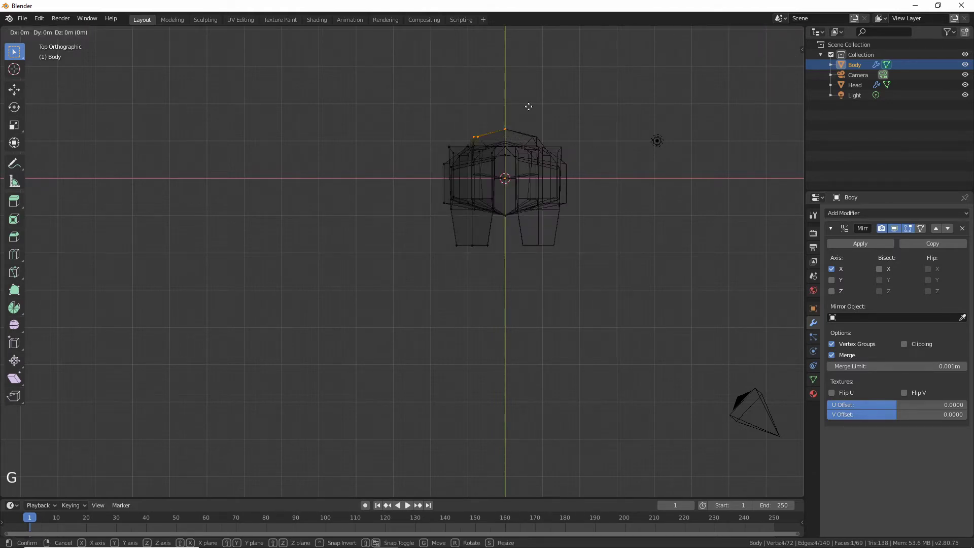
{"action": "key", "text": "x"}
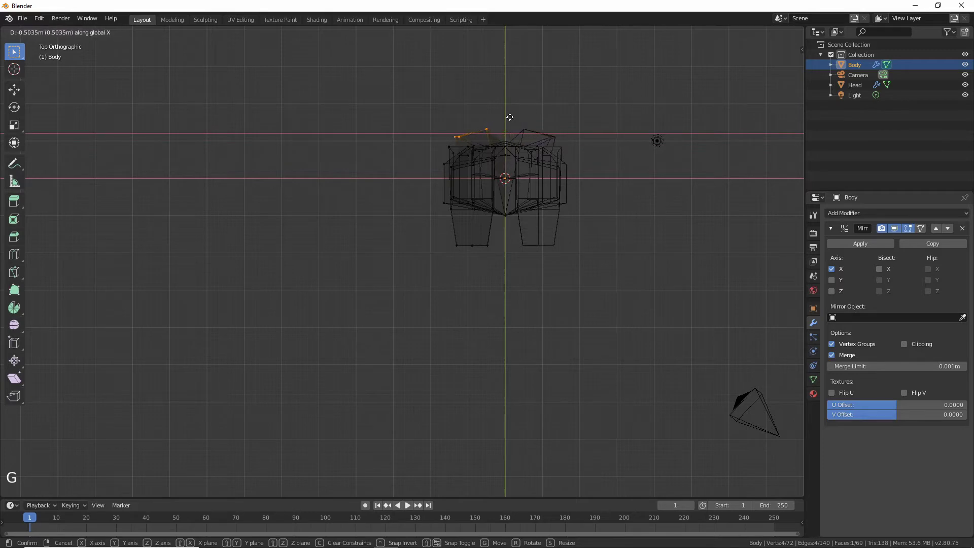
{"action": "left_click", "coordinate": [523, 116]}
{"action": "key", "text": "g"}
{"action": "key", "text": "y"}
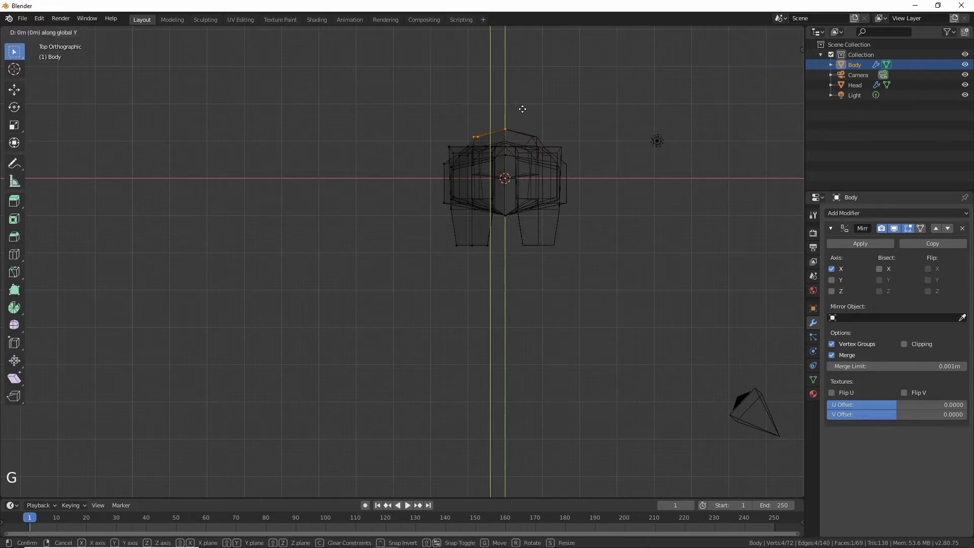
{"action": "left_click", "coordinate": [518, 113]}
{"action": "left_click", "coordinate": [904, 344]}
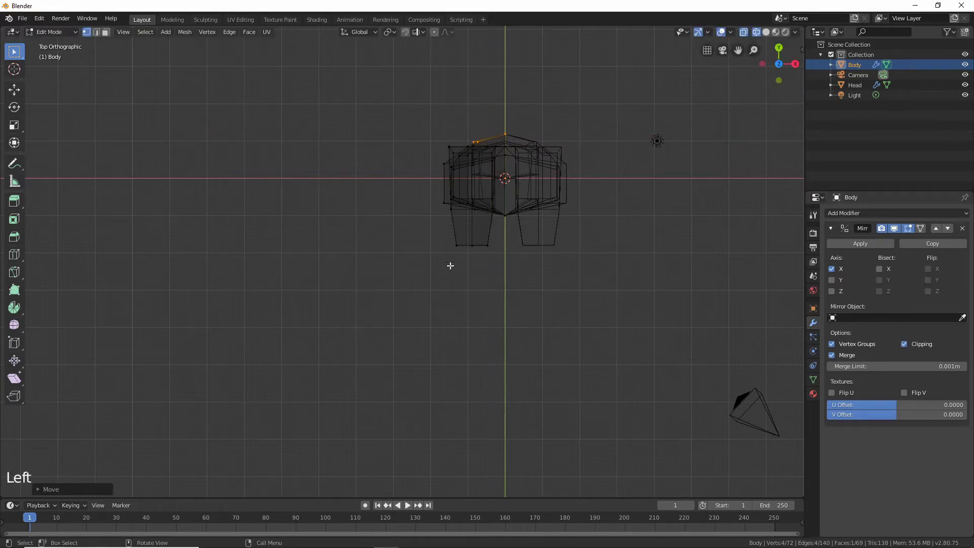
{"action": "middle_click_drag", "start_coordinate": [450, 266], "coordinate": [509, 212]}
{"action": "left_click", "coordinate": [510, 212]}
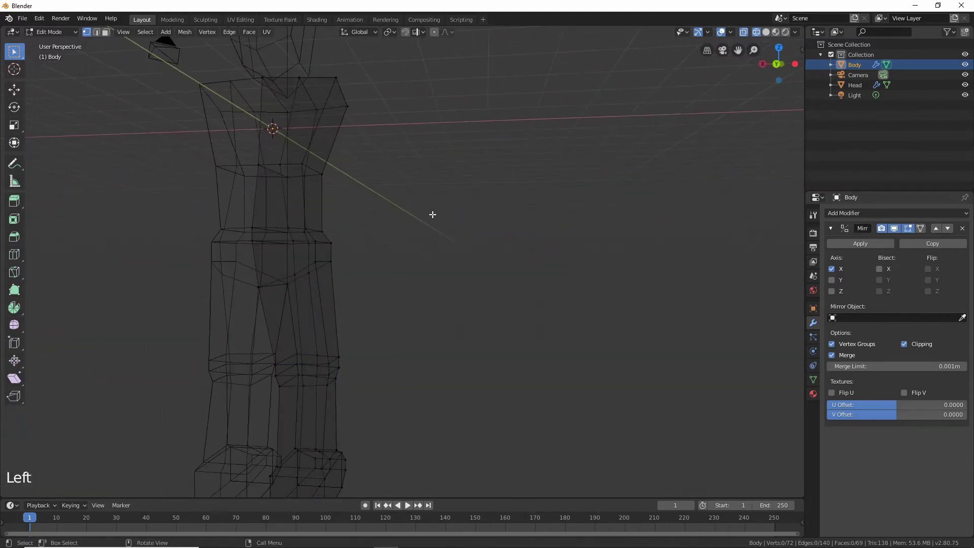
{"action": "middle_click_drag", "start_coordinate": [451, 222], "coordinate": [498, 190]}
{"action": "left_click", "coordinate": [337, 225], "text": "shift"}
{"action": "left_click", "coordinate": [383, 242]}
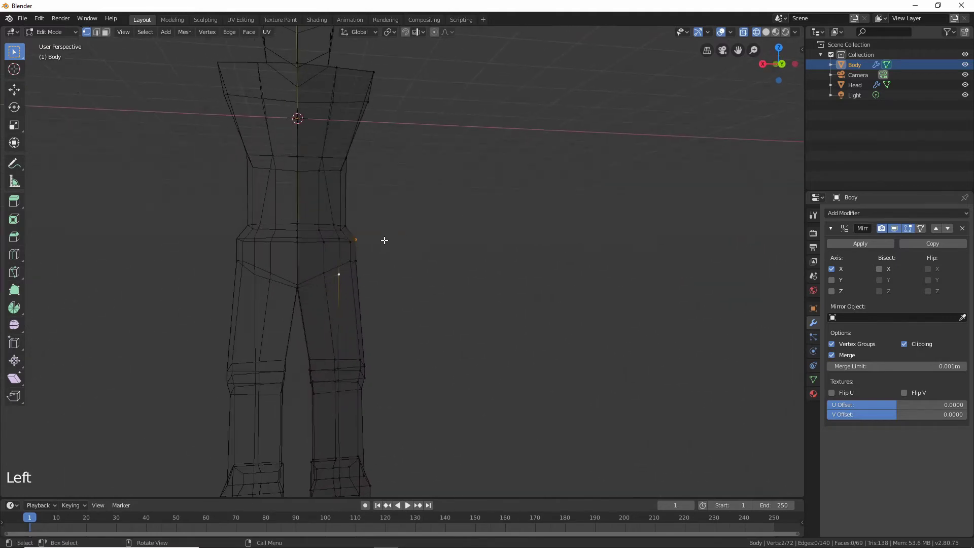
{"action": "mouse_move", "coordinate": [383, 241]}
{"action": "middle_mouse_down"}
{"action": "mouse_move", "coordinate": [346, 257]}
{"action": "mouse_move", "coordinate": [379, 243]}
{"action": "middle_mouse_up"}
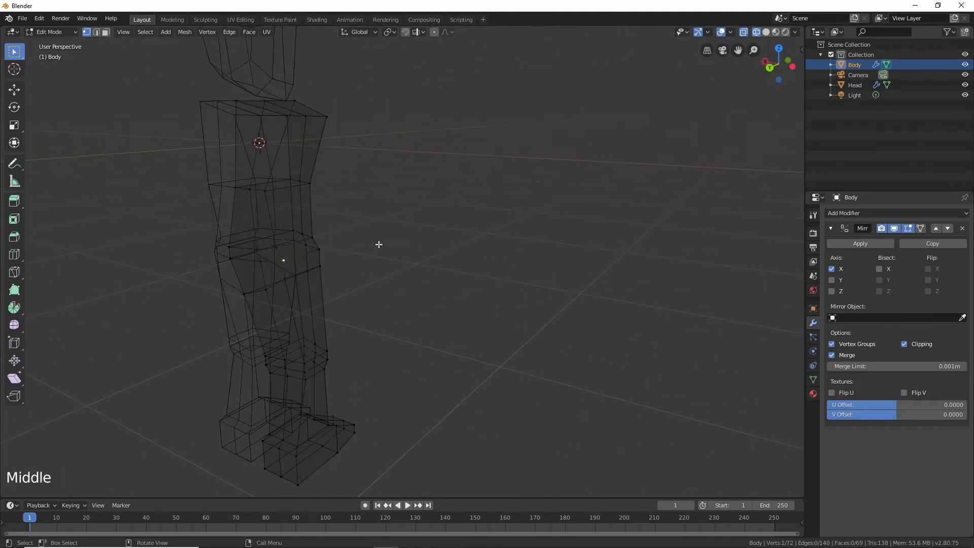
- Return to solid shading and move the centre and middle vertices of the lower hip row downward and slightly backward to shape the buttock
{"action": "left_click", "coordinate": [766, 32]}
{"action": "mouse_move", "coordinate": [333, 169]}
{"action": "middle_mouse_down"}
{"action": "mouse_move", "coordinate": [391, 146]}
{"action": "mouse_move", "coordinate": [477, 164]}
{"action": "mouse_move", "coordinate": [348, 137]}
{"action": "mouse_move", "coordinate": [309, 174]}
{"action": "mouse_move", "coordinate": [280, 170]}
{"action": "middle_mouse_up"}
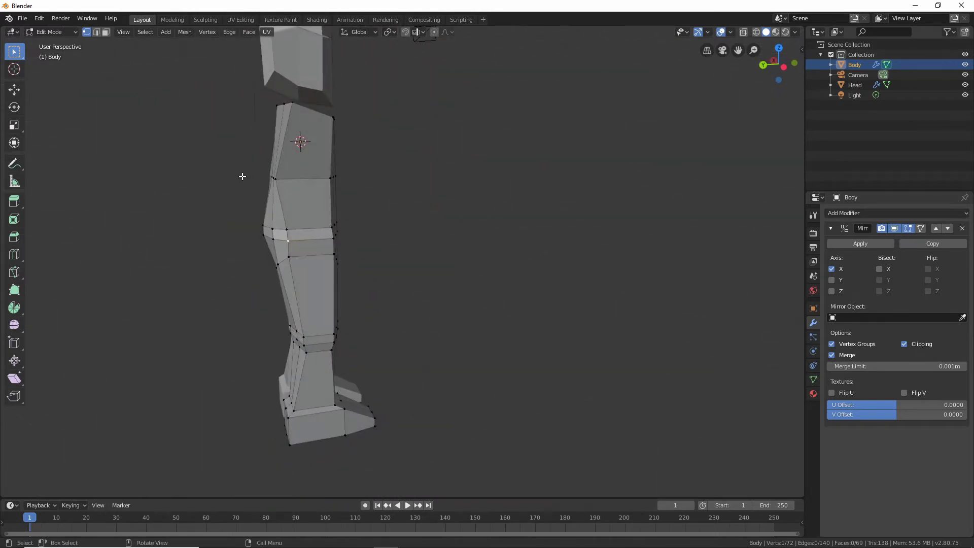
{"action": "scroll", "coordinate": [241, 181], "scroll_direction": "up", "scroll_amount": 1}
{"action": "middle_click_drag", "start_coordinate": [224, 183], "coordinate": [401, 249], "text": "shift"}
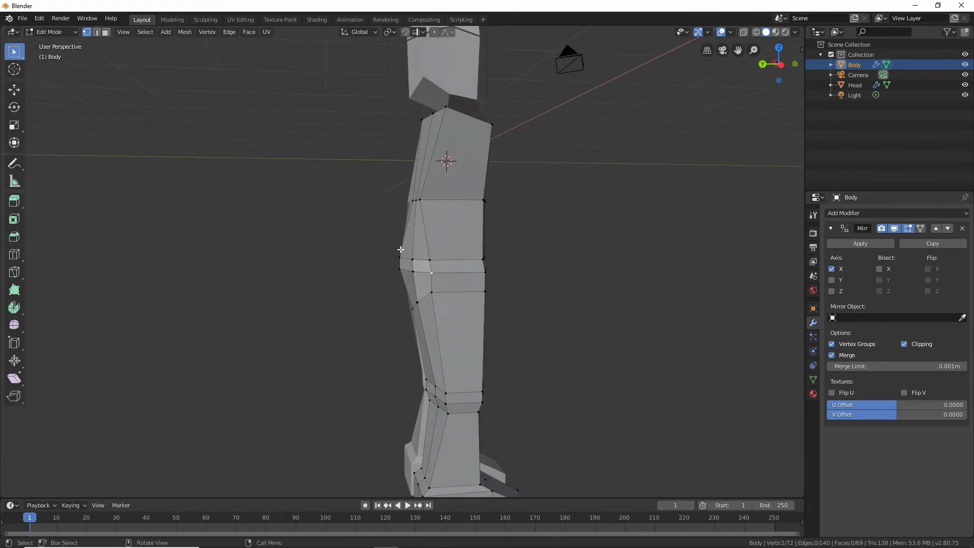
{"action": "key", "text": "g"}
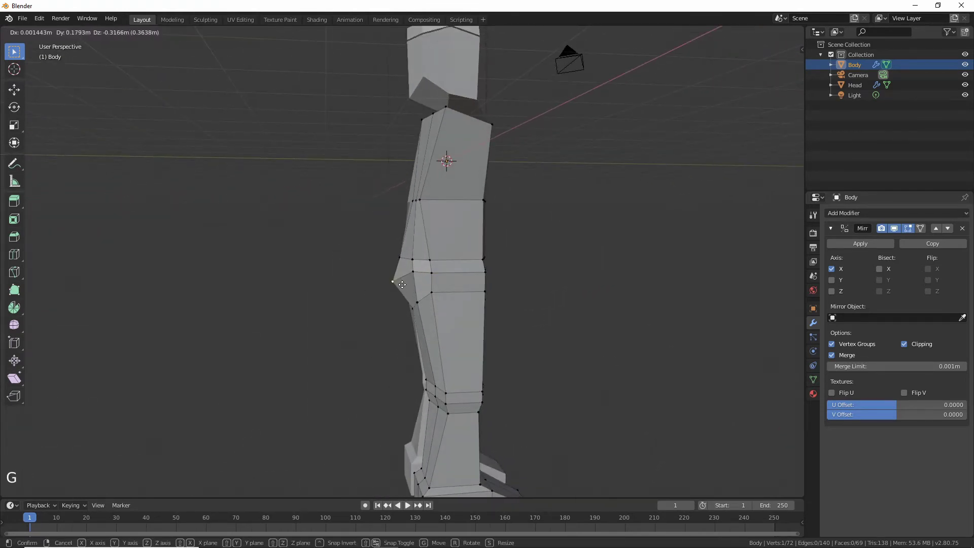
{"action": "left_click", "coordinate": [411, 273]}
{"action": "key", "text": "g"}
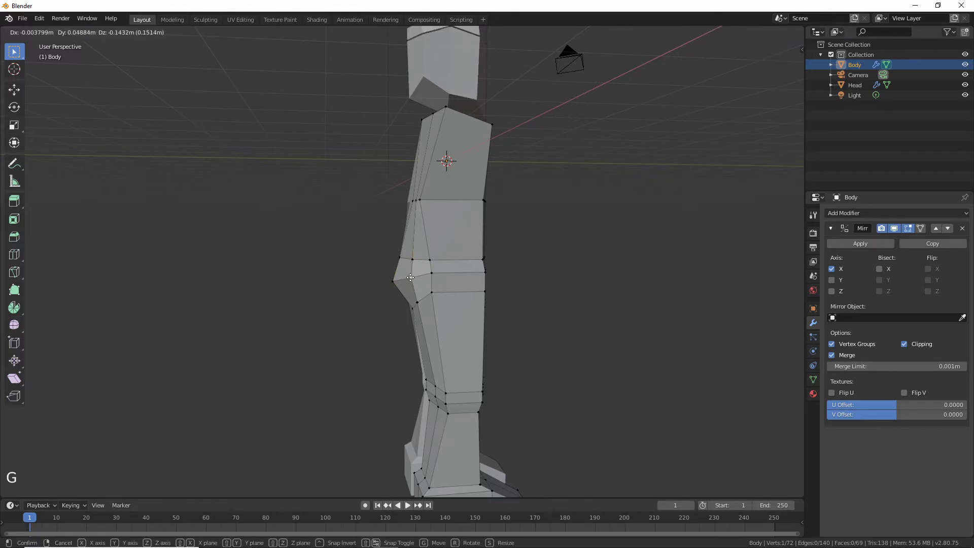
{"action": "left_click", "coordinate": [401, 259]}
- Select the outer back vertex at the waist and move it forward along Y
{"action": "middle_click_drag", "start_coordinate": [410, 208], "coordinate": [426, 196]}
{"action": "left_click", "coordinate": [426, 196]}
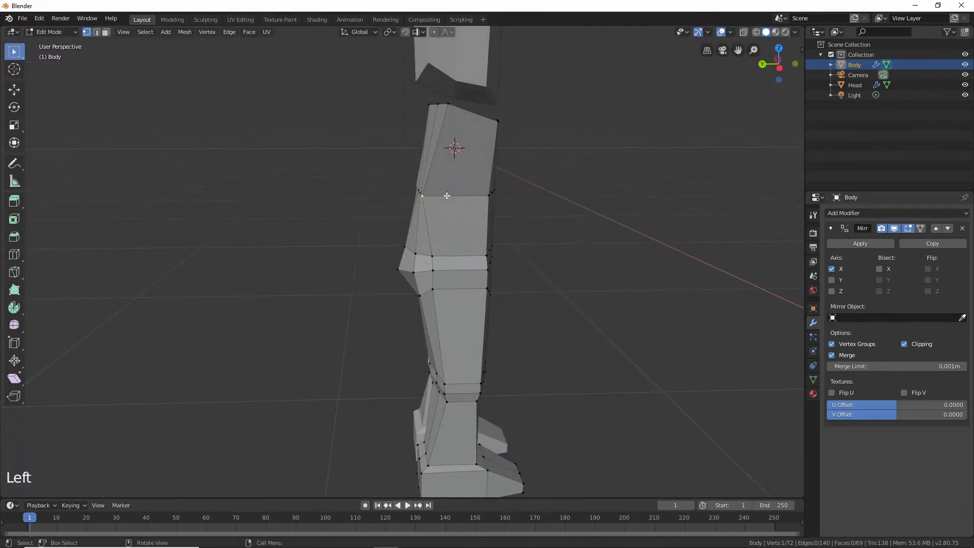
{"action": "key", "text": "g"}
{"action": "key", "text": "y"}
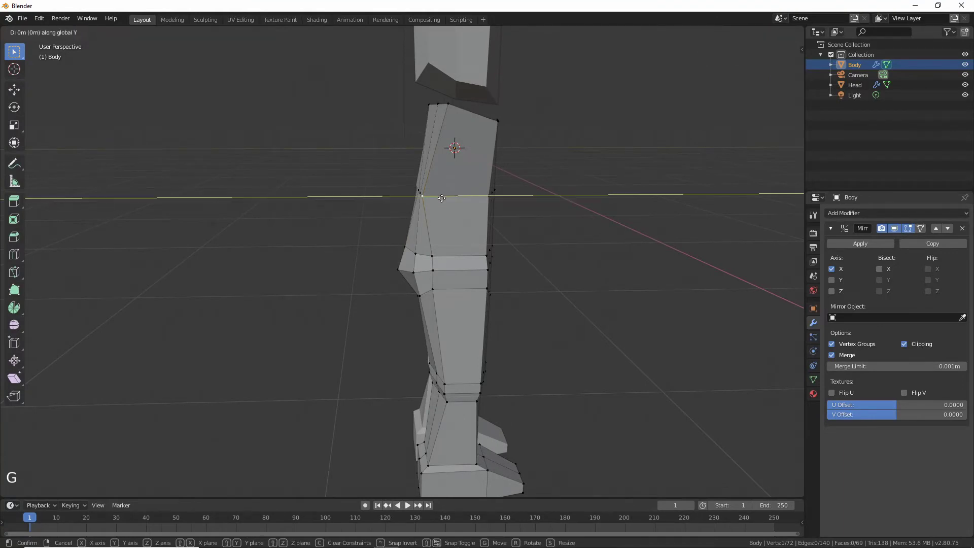
{"action": "left_click", "coordinate": [456, 197]}
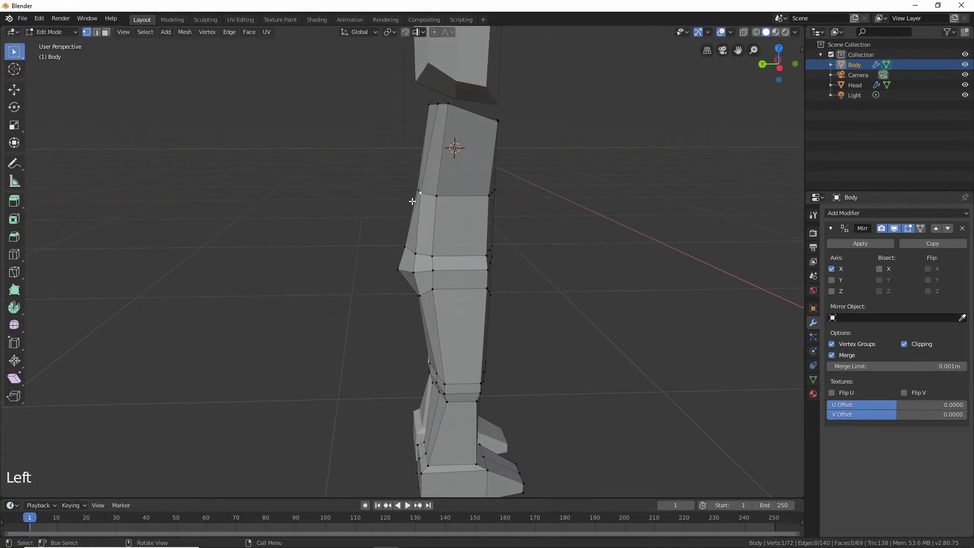
- Box-select the three back waist vertices and move them forward along Y to hollow the lower back
{"action": "mouse_move", "coordinate": [411, 200]}
{"action": "middle_mouse_down"}
{"action": "mouse_move", "coordinate": [399, 191]}
{"action": "mouse_move", "coordinate": [406, 201]}
{"action": "middle_mouse_up"}
{"action": "left_click_drag", "start_coordinate": [389, 183], "coordinate": [440, 206]}
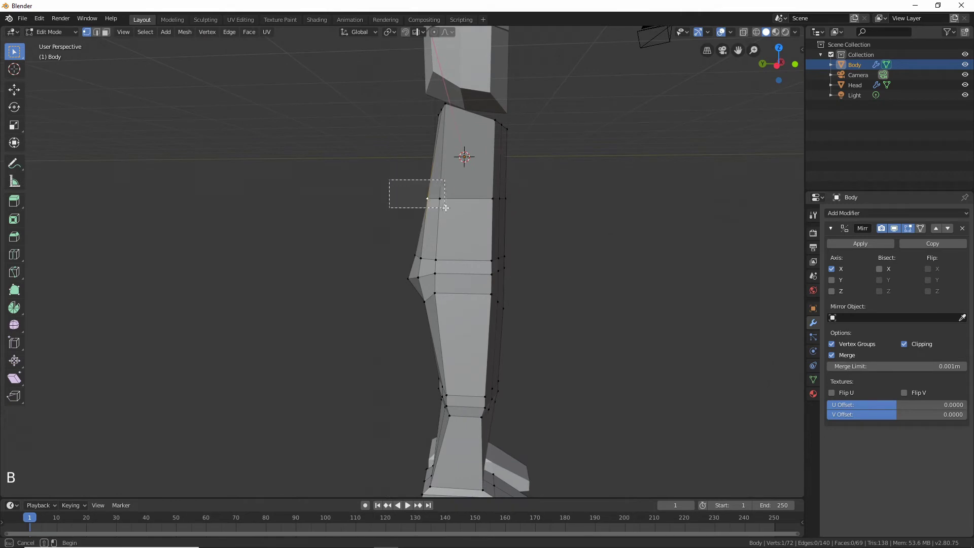
{"action": "middle_click_drag", "start_coordinate": [439, 206], "coordinate": [489, 211]}
{"action": "middle_click_drag", "start_coordinate": [430, 211], "coordinate": [411, 208]}
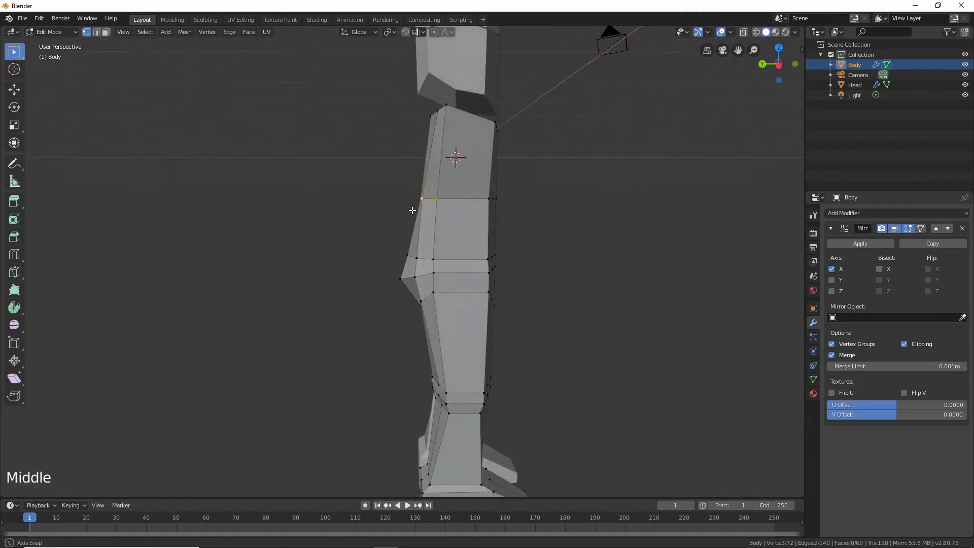
{"action": "key", "text": "g"}
{"action": "key", "text": "y"}
{"action": "left_click", "coordinate": [458, 212]}
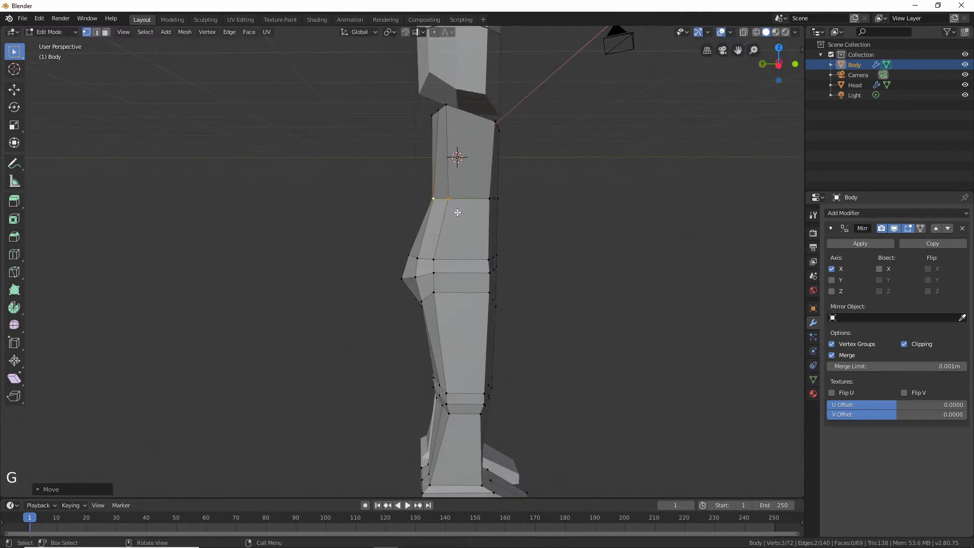
- Select the protruding centre vertex of the buttocks and move it slightly forward to soften the point
{"action": "left_click", "coordinate": [400, 278]}
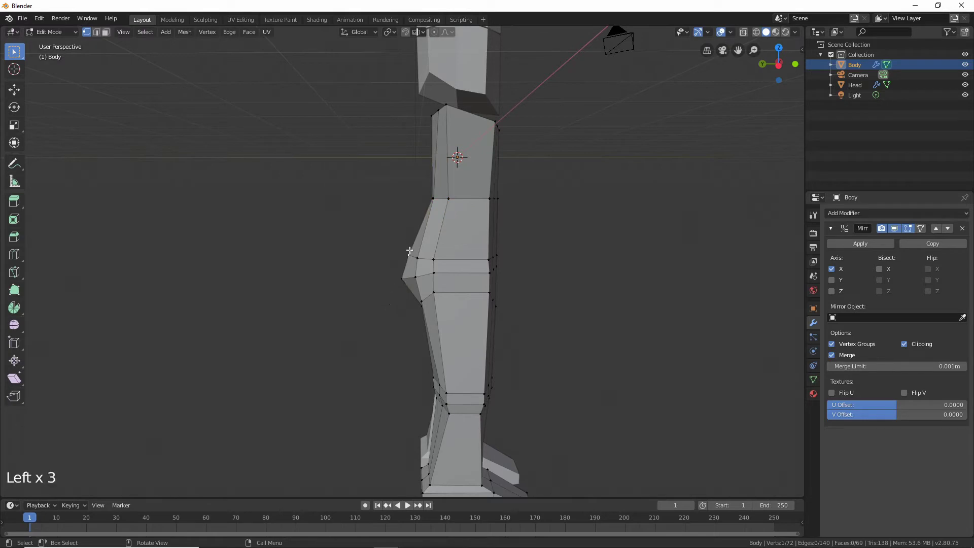
{"action": "middle_click_drag", "start_coordinate": [413, 253], "coordinate": [522, 254]}
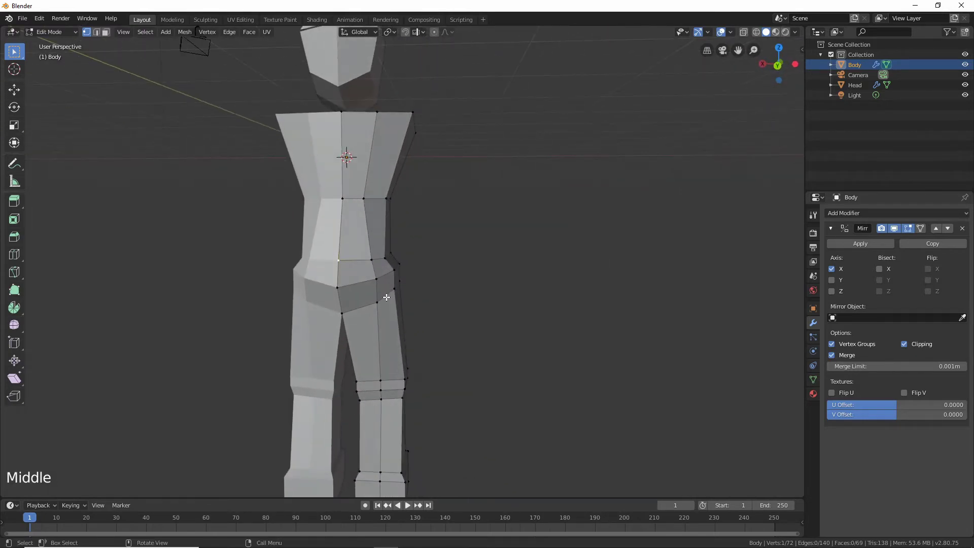
{"action": "middle_click_drag", "start_coordinate": [385, 293], "coordinate": [338, 252]}
{"action": "left_click", "coordinate": [348, 276]}
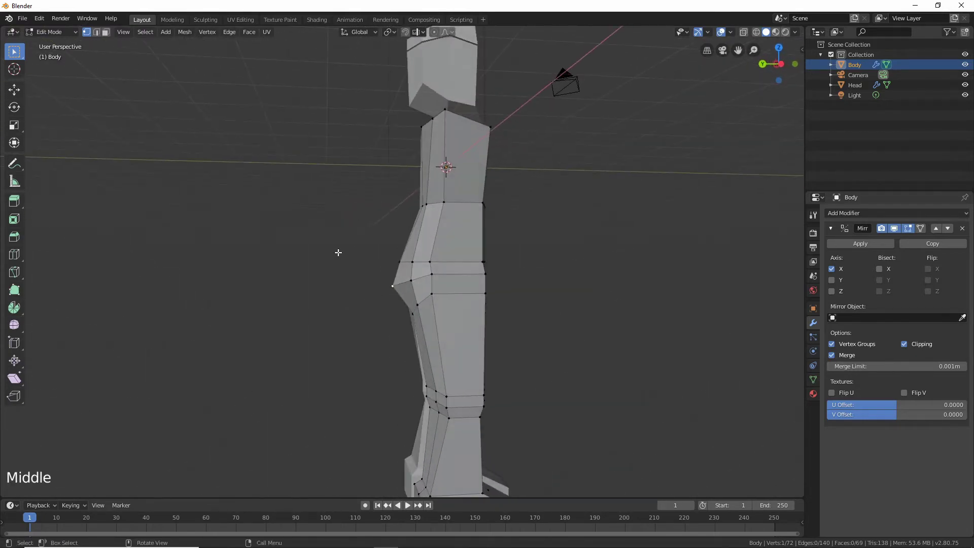
{"action": "key", "text": "g"}
{"action": "left_click", "coordinate": [424, 286]}
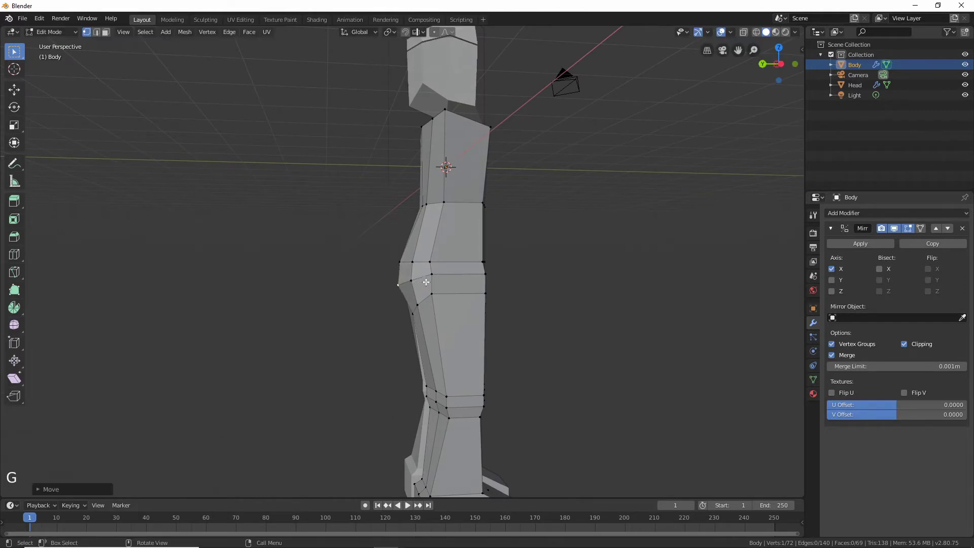
- Select the five outer front vertices from the shoulder to the upper thigh and move them backward along Y by about 0.25 m
{"action": "middle_click_drag", "start_coordinate": [423, 286], "coordinate": [384, 283]}
{"action": "left_click", "coordinate": [475, 275]}
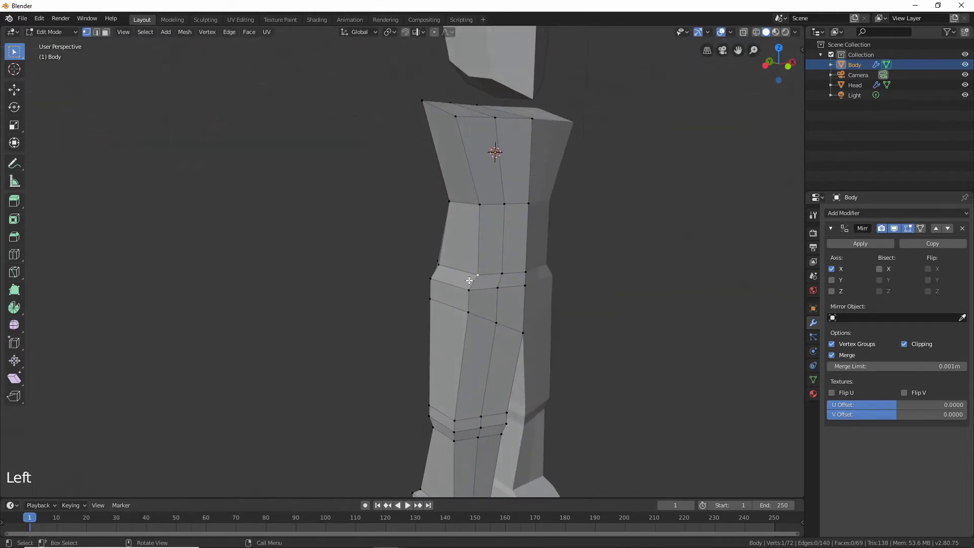
{"action": "left_click", "coordinate": [466, 287], "text": "shift"}
{"action": "middle_click_drag", "start_coordinate": [478, 303], "coordinate": [571, 277], "text": "shift"}
{"action": "left_click", "coordinate": [533, 123], "text": "shift"}
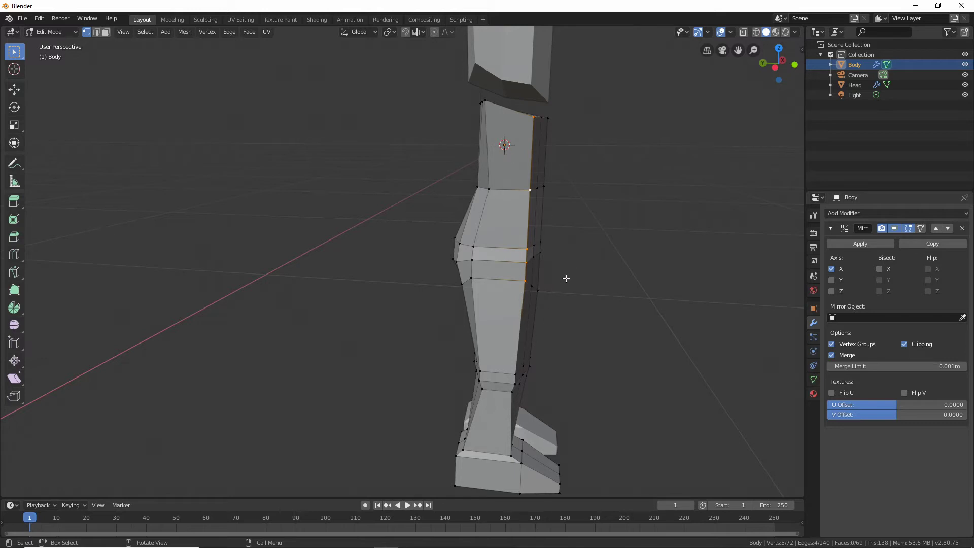
{"action": "key", "text": "g"}
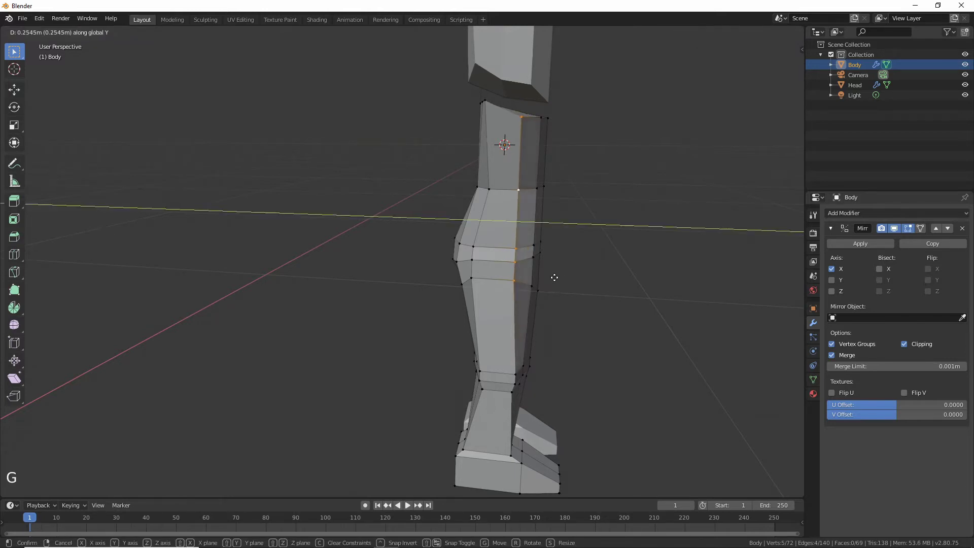
{"action": "left_click", "coordinate": [554, 276]}
- Select the middle and centre back vertices along the shoulder top and move them slightly backward along Y
{"action": "middle_click_drag", "start_coordinate": [554, 276], "coordinate": [471, 129]}
{"action": "scroll", "coordinate": [482, 267], "scroll_direction": "down", "scroll_amount": 3}
{"action": "scroll", "coordinate": [504, 268], "scroll_direction": "up", "scroll_amount": 2}
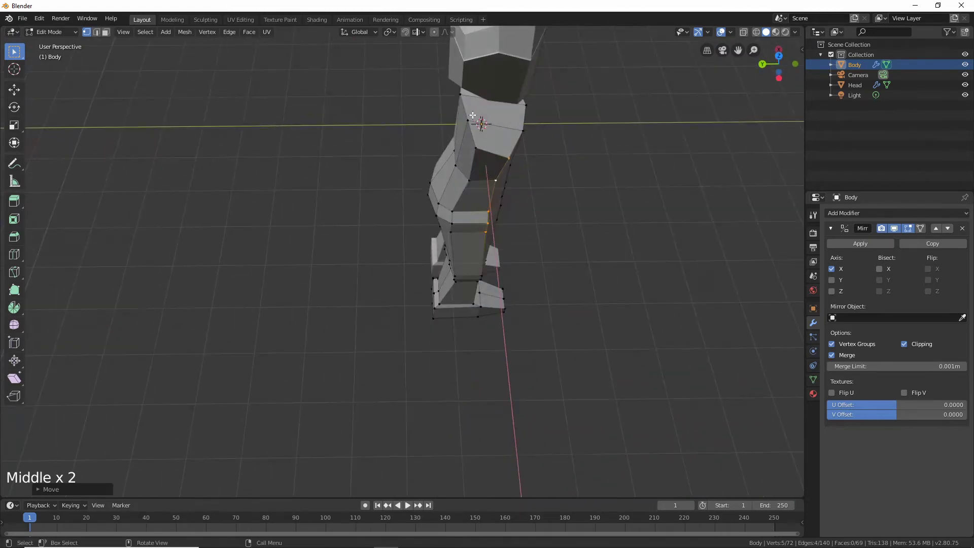
{"action": "left_click", "coordinate": [471, 117]}
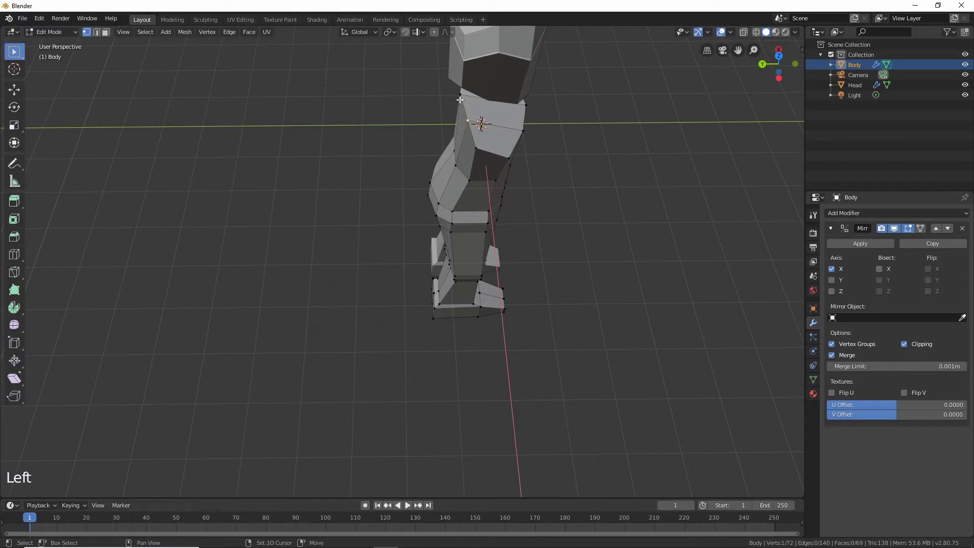
{"action": "left_click", "coordinate": [460, 100], "text": "shift"}
{"action": "key", "text": "g"}
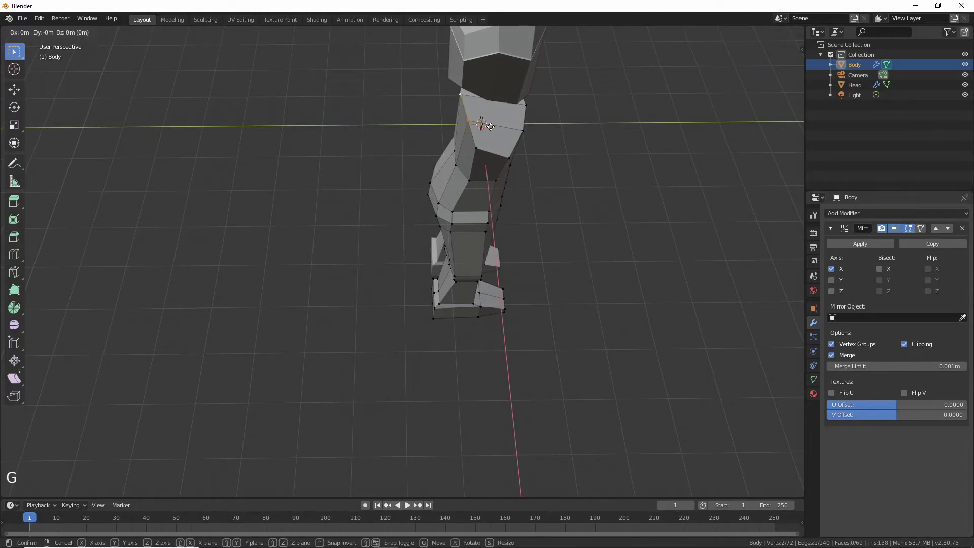
{"action": "key", "text": "y"}
{"action": "left_click", "coordinate": [486, 128]}
{"action": "middle_click_drag", "start_coordinate": [494, 144], "coordinate": [473, 144]}
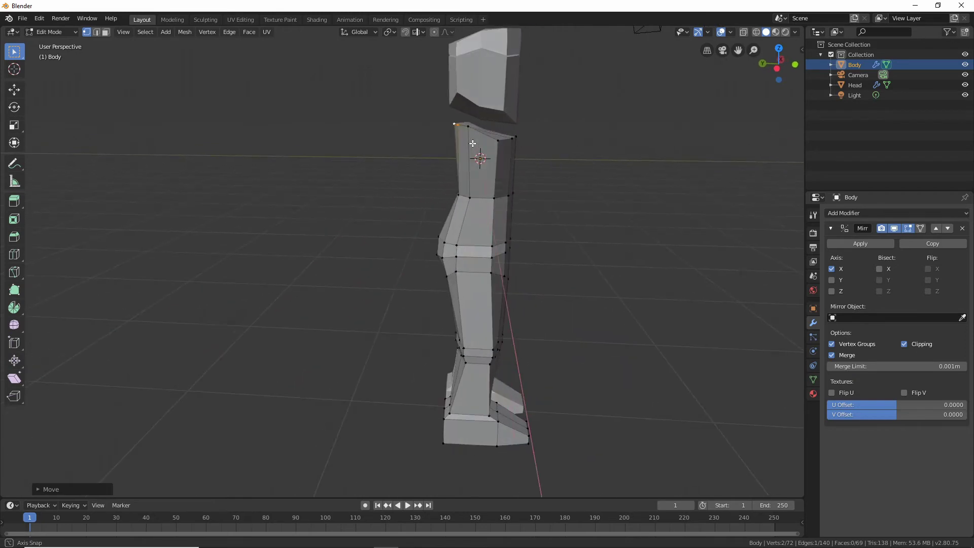
- Add a centred vertical loop cut along the side of the body from the shoulder down to the foot
{"action": "key", "text": "ctrl+r"}
{"action": "left_click", "coordinate": [482, 138]}
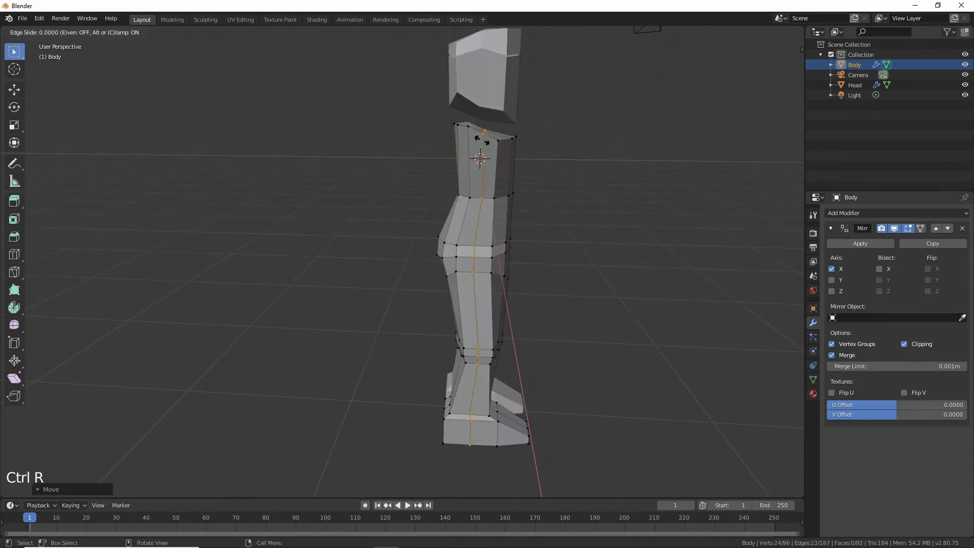
{"action": "left_click", "coordinate": [482, 140]}
- Add a horizontal loop cut around the lower chest and slide it by about 0.79 to just above the waist
{"action": "middle_click_drag", "start_coordinate": [552, 217], "coordinate": [437, 199]}
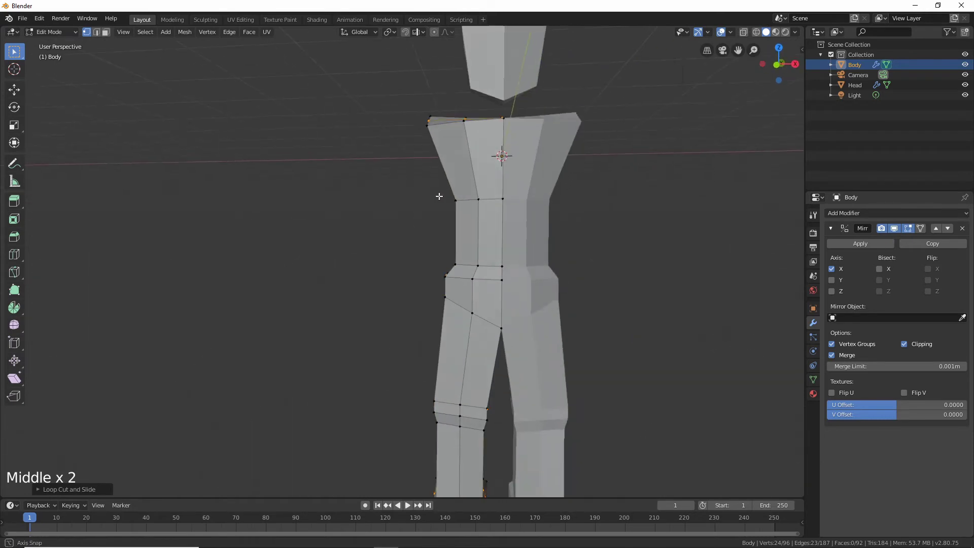
{"action": "left_click", "coordinate": [777, 66]}
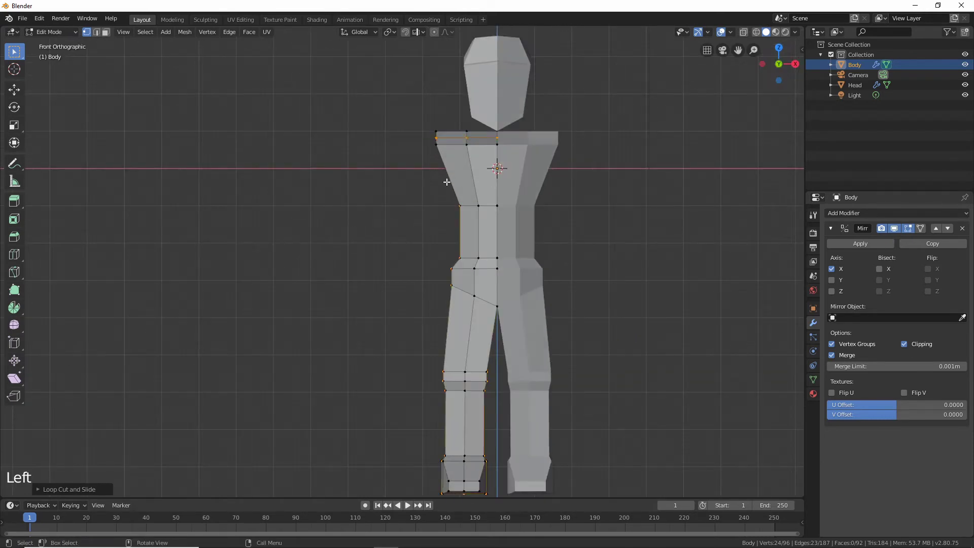
{"action": "key", "text": "ctrl+r"}
{"action": "left_click", "coordinate": [462, 175]}
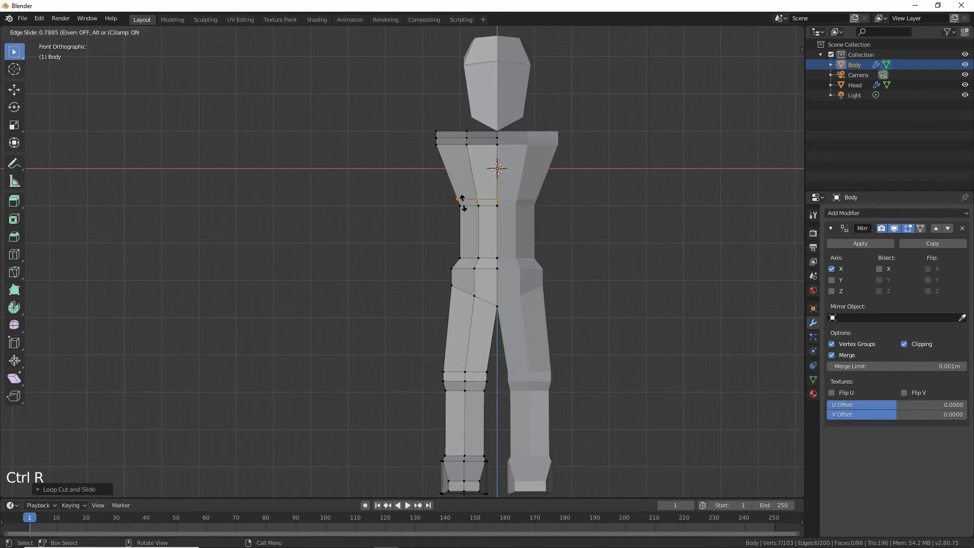
{"action": "left_click", "coordinate": [463, 202]}
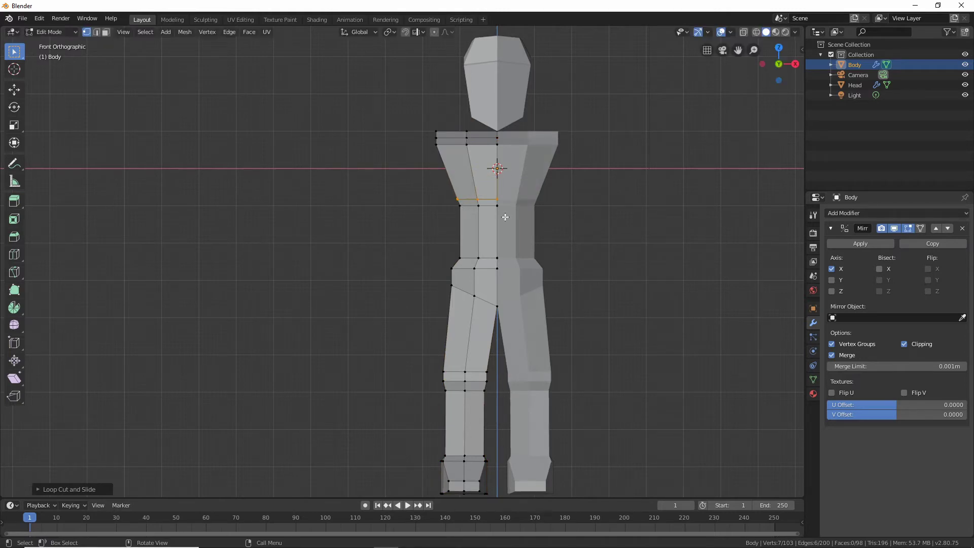
- Try to scale the new lower-chest loop by about 1.11, and undo it
{"action": "middle_click_drag", "start_coordinate": [505, 218], "coordinate": [528, 193]}
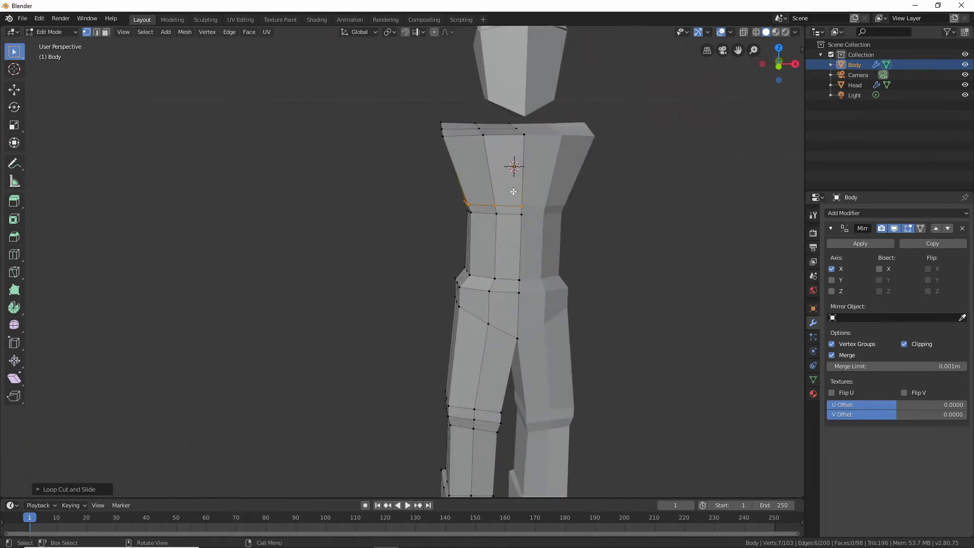
{"action": "key", "text": "s"}
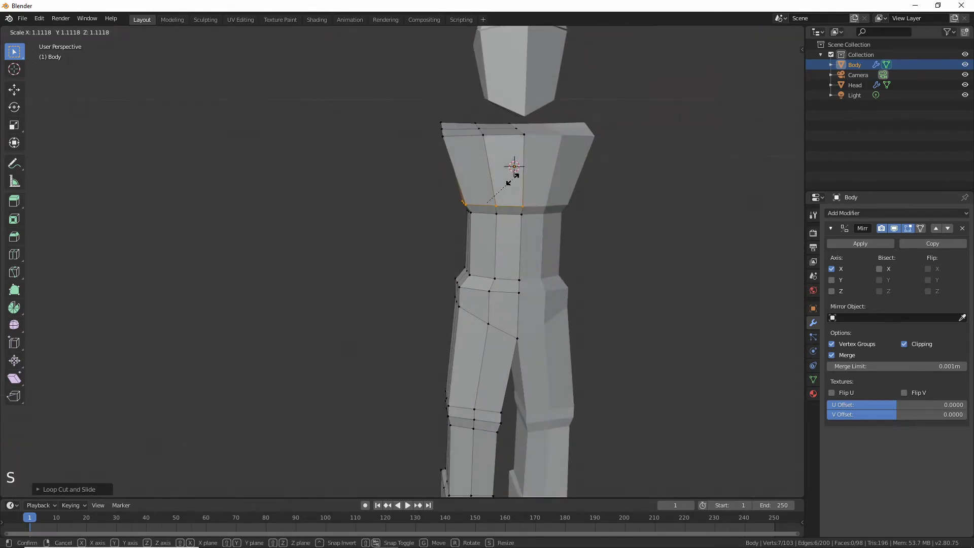
{"action": "left_click", "coordinate": [512, 179]}
{"action": "middle_click_drag", "start_coordinate": [512, 178], "coordinate": [604, 199]}
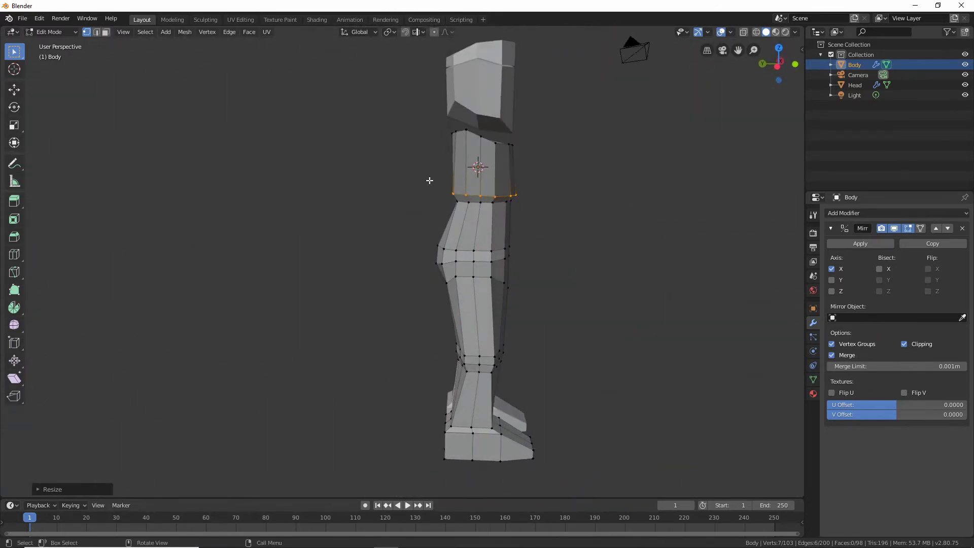
{"action": "key", "text": "b"}
{"action": "left_click_drag", "start_coordinate": [429, 175], "coordinate": [477, 201]}
{"action": "key", "text": "ctrl+z"}
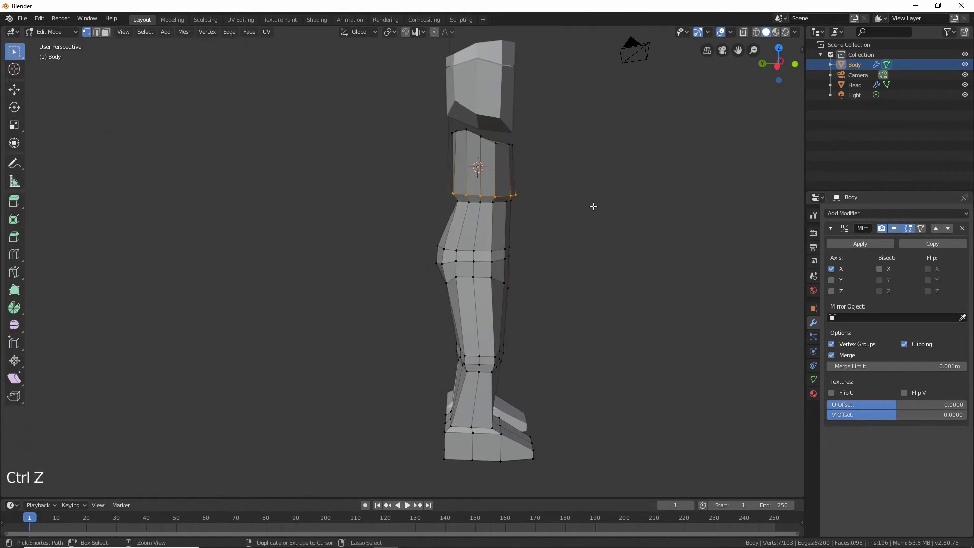
{"action": "key", "text": "ctrl+z"}
- Select the four front vertices of the lower-chest loop and scale them up by about 1.19
{"action": "middle_click_drag", "start_coordinate": [540, 198], "coordinate": [441, 204]}
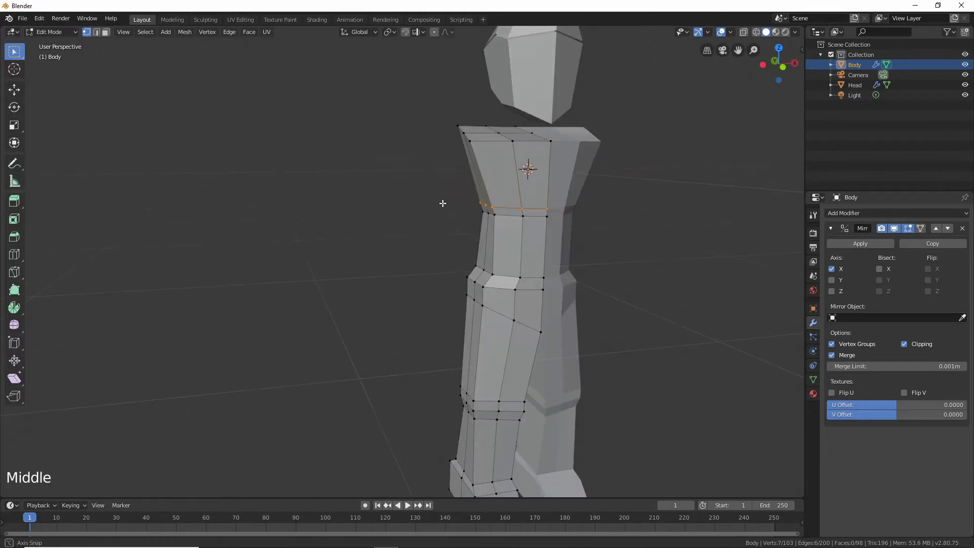
{"action": "left_click", "coordinate": [560, 208]}
{"action": "left_click", "coordinate": [524, 209], "text": "shift"}
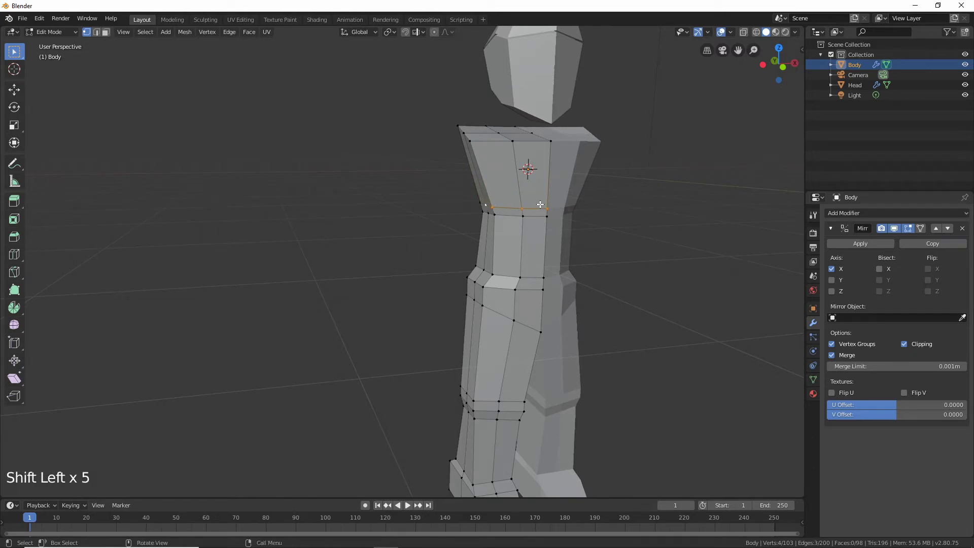
{"action": "key", "text": "s"}
{"action": "key", "text": "s"}
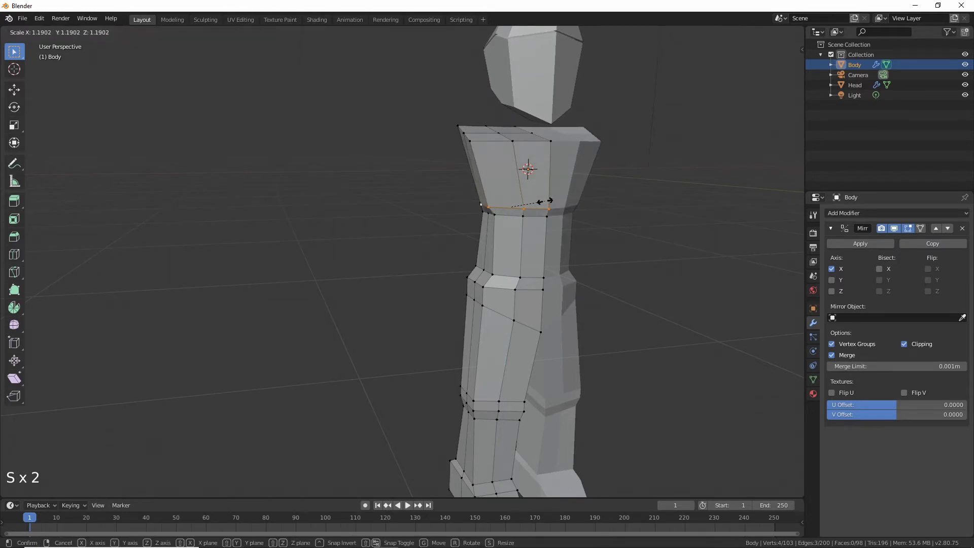
{"action": "left_click", "coordinate": [545, 201]}
{"action": "middle_click_drag", "start_coordinate": [543, 200], "coordinate": [520, 195]}
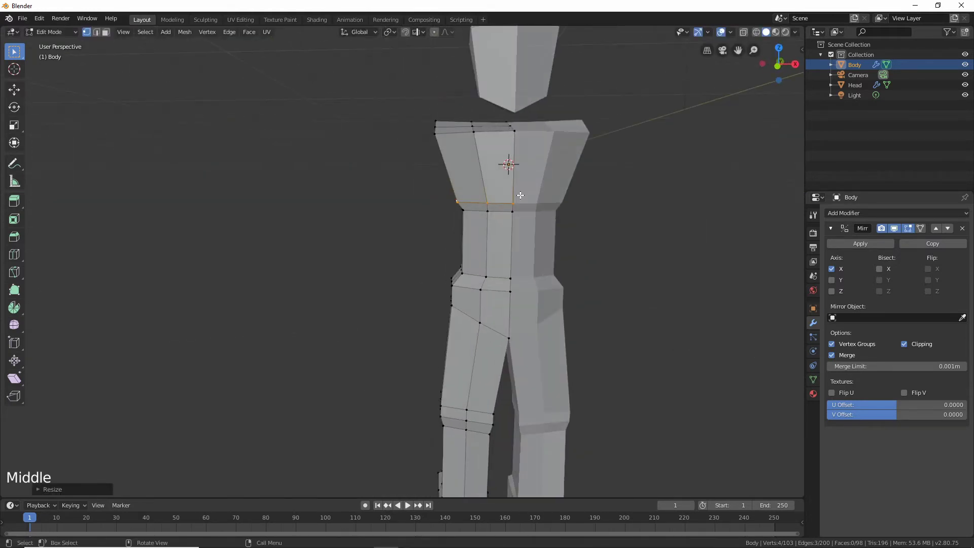
- Select the three outer vertices along the upper hip edge and move them inward by about 0.15 m
{"action": "key", "text": "b"}
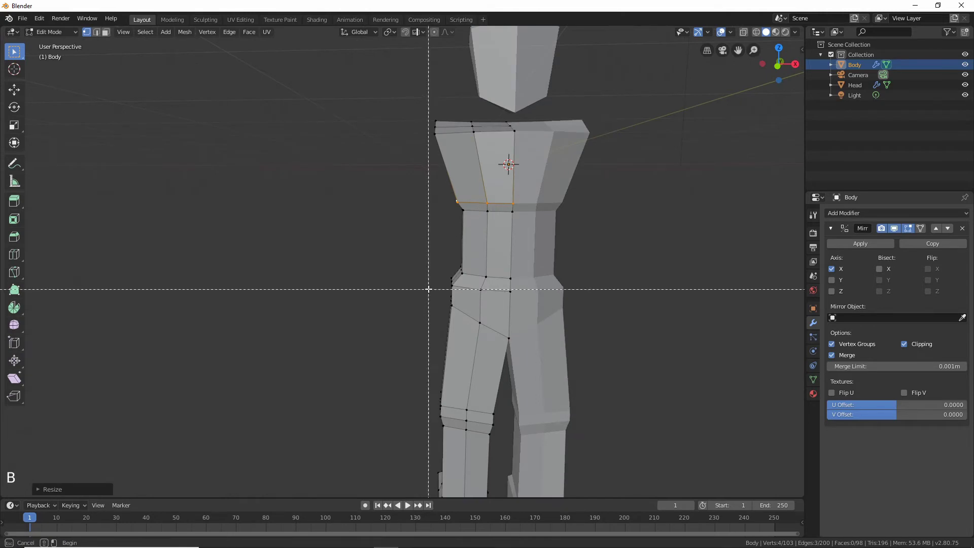
{"action": "right_click", "coordinate": [429, 289]}
{"action": "key", "text": "b"}
{"action": "left_click_drag", "start_coordinate": [440, 270], "coordinate": [459, 292]}
{"action": "key", "text": "b"}
{"action": "key", "text": "g"}
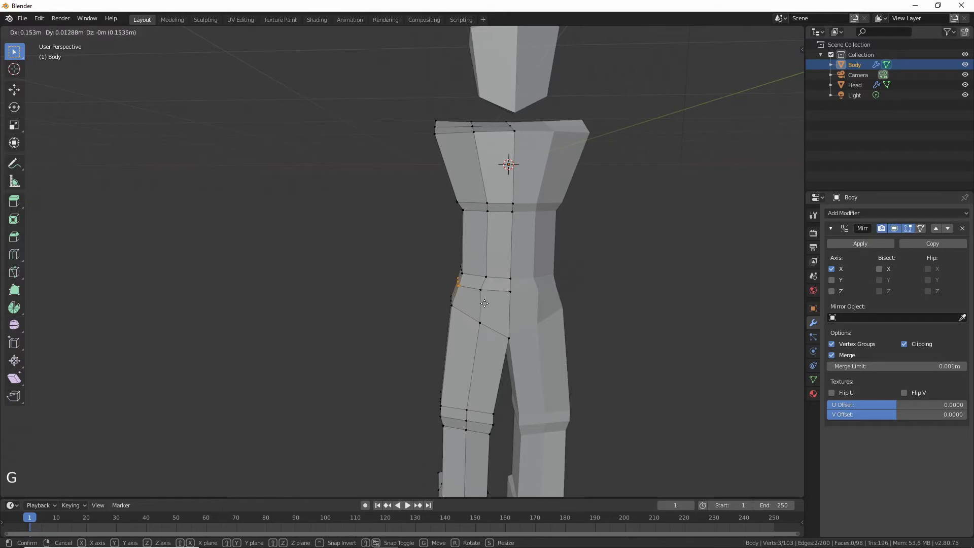
{"action": "left_click", "coordinate": [401, 284]}
- Add a centred horizontal loop cut around the chest between the shoulder and the lower-chest loop
{"action": "middle_click_drag", "start_coordinate": [478, 289], "coordinate": [487, 193]}
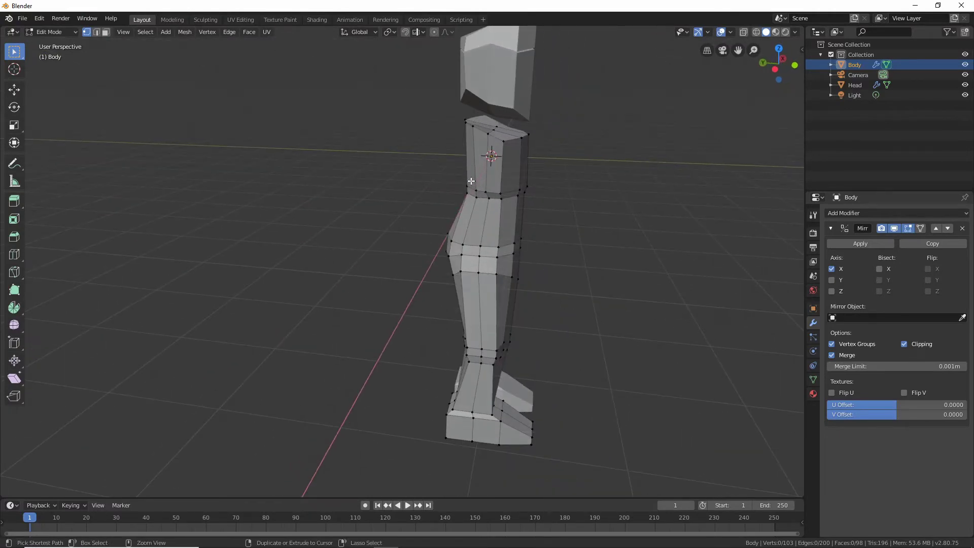
{"action": "key", "text": "ctrl+r"}
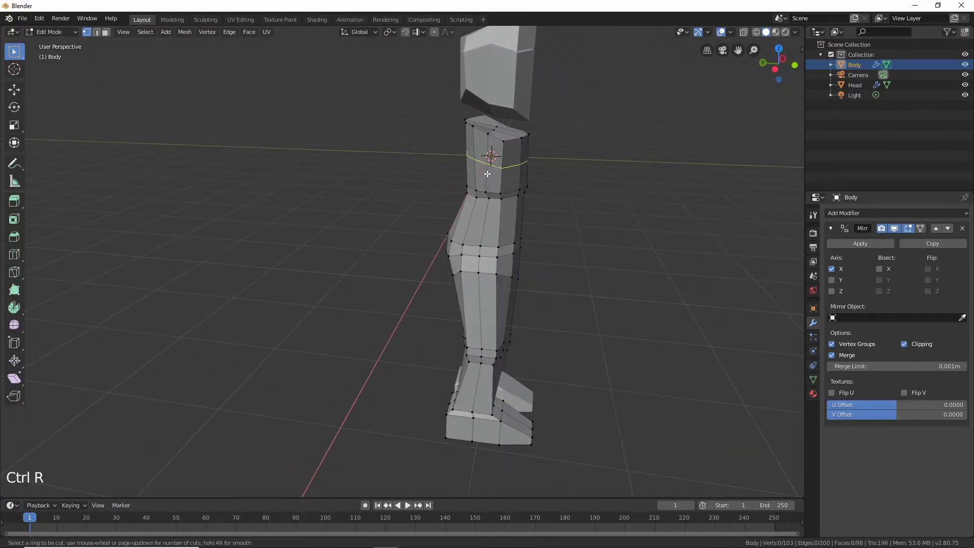
{"action": "left_click", "coordinate": [487, 173]}
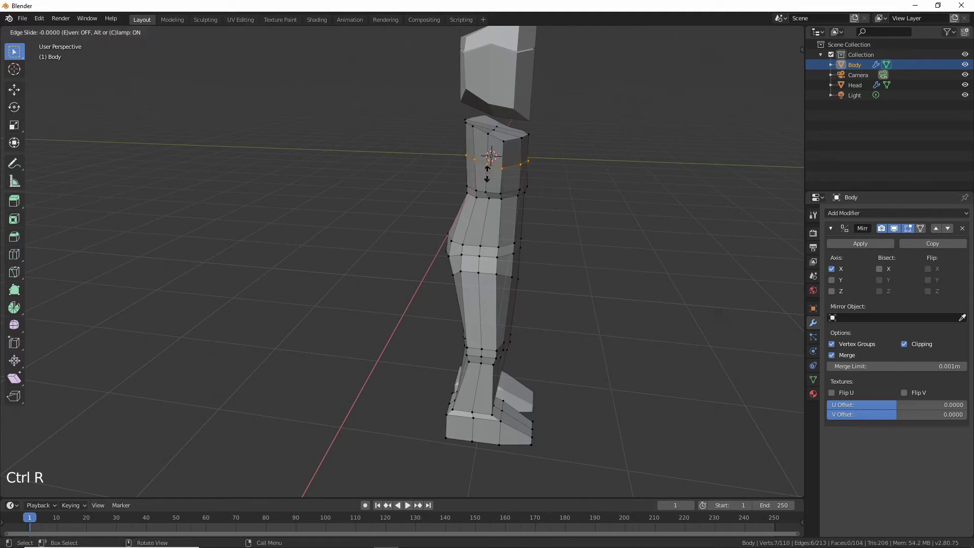
{"action": "left_click", "coordinate": [487, 174]}
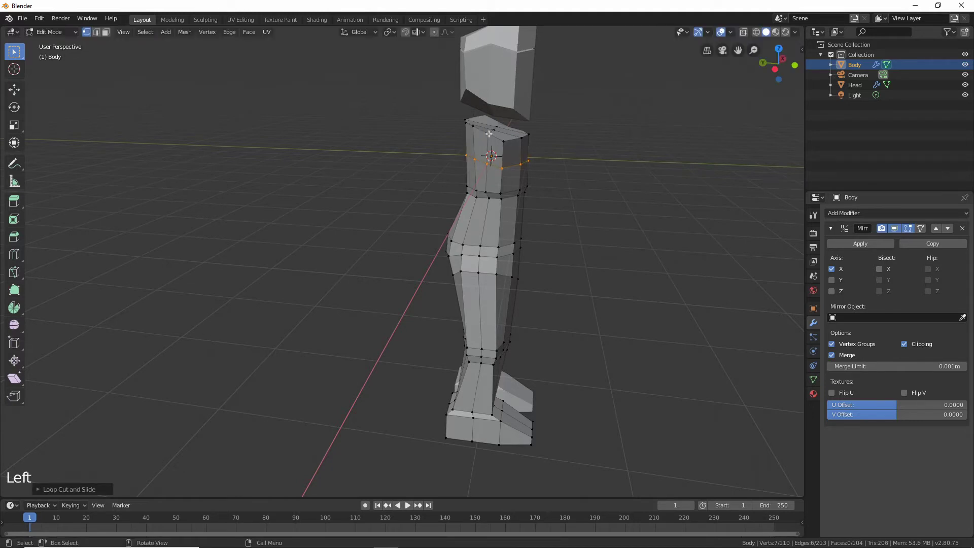
- Select the three middle vertices across the shoulder top and raise them along Z by about 0.22 m
{"action": "left_click", "coordinate": [489, 133]}
{"action": "left_click", "coordinate": [493, 130], "text": "shift"}
{"action": "left_click", "coordinate": [496, 127], "text": "shift"}
{"action": "key", "text": "g"}
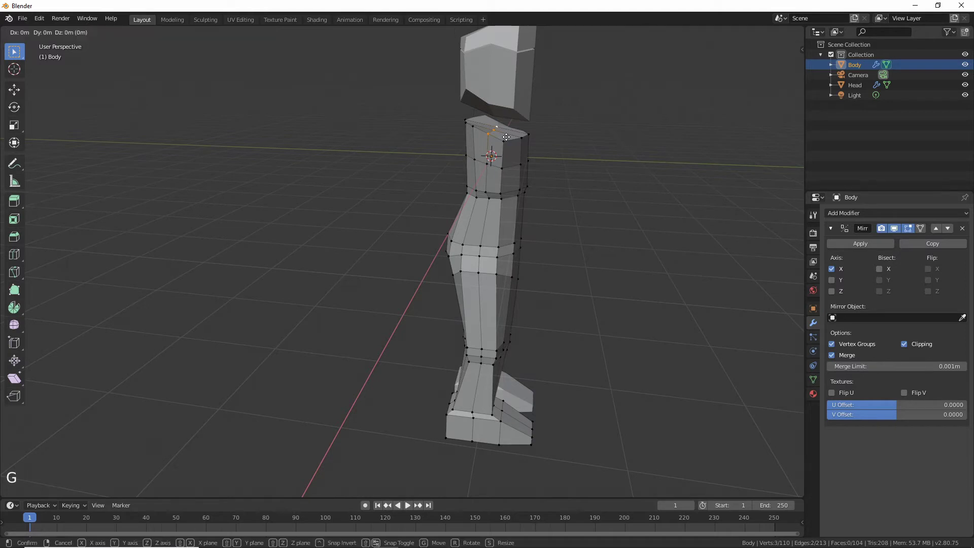
{"action": "key", "text": "z"}
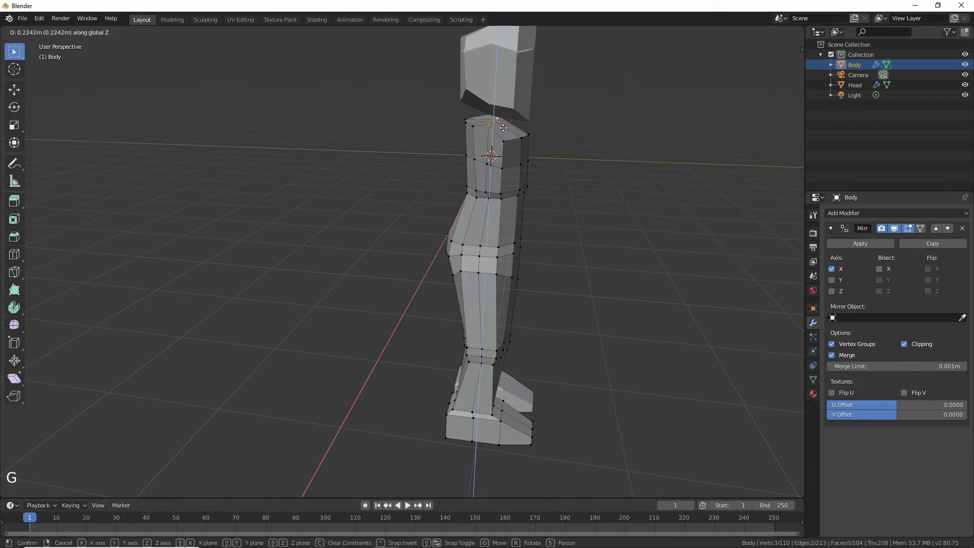
{"action": "left_click", "coordinate": [503, 129]}
- Select the middle vertex of the new loop on the side of the chest and lower it slightly
{"action": "left_click", "coordinate": [487, 166]}
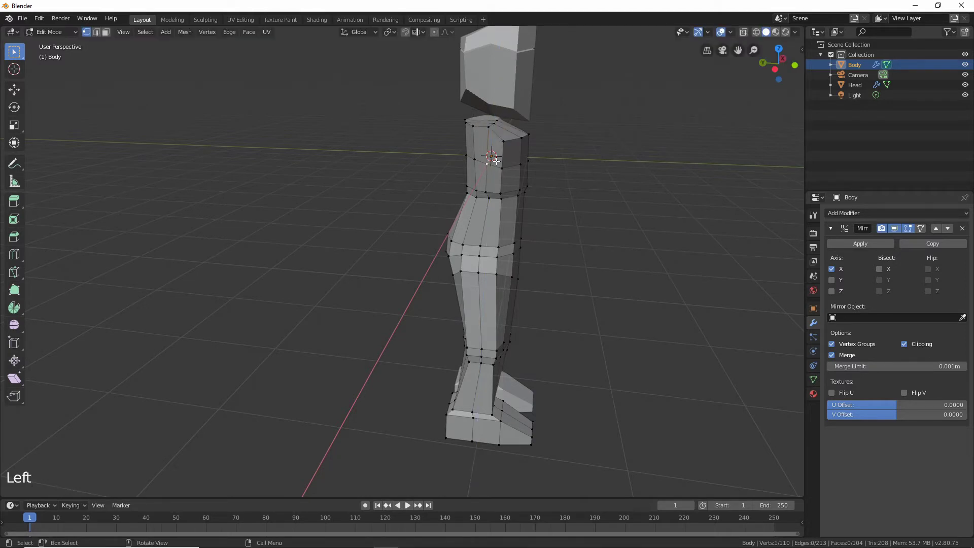
{"action": "key", "text": "g"}
{"action": "left_click", "coordinate": [502, 156]}
{"action": "mouse_move", "coordinate": [503, 156]}
{"action": "middle_mouse_down"}
{"action": "mouse_move", "coordinate": [403, 153]}
{"action": "mouse_move", "coordinate": [496, 154]}
{"action": "middle_mouse_up"}
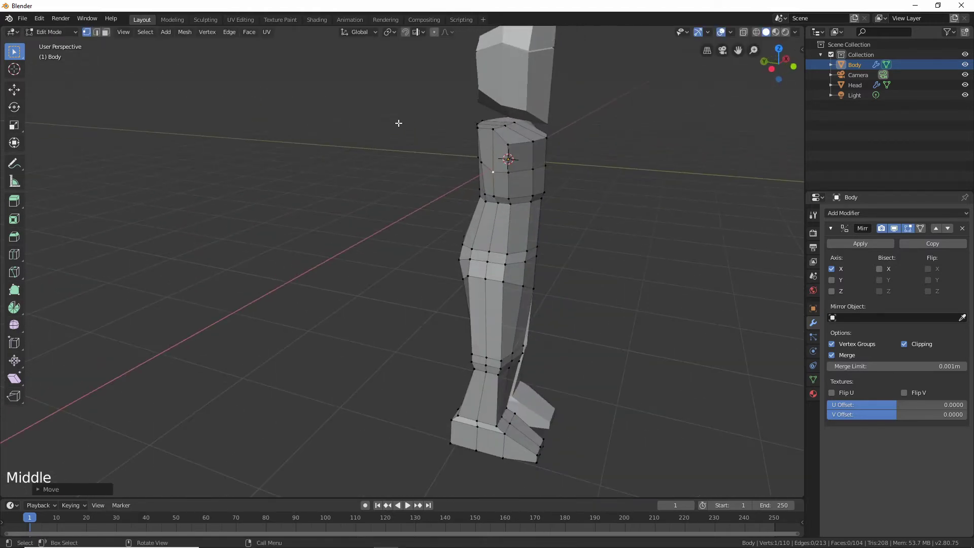
- Edge-slide the three vertices between neck and shoulder outward by about 0.49, and move the front one slightly back inward
{"action": "middle_click_drag", "start_coordinate": [330, 93], "coordinate": [282, 101]}
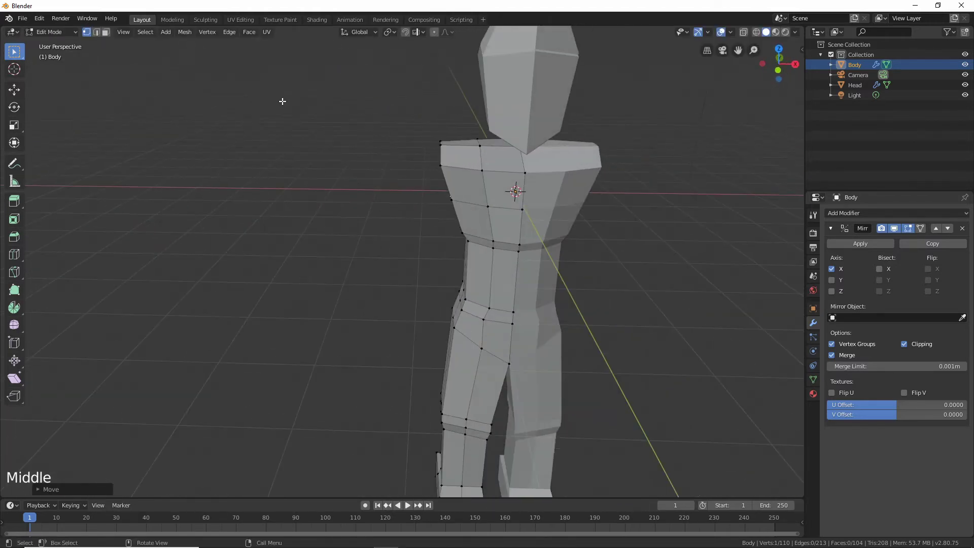
{"action": "left_click", "coordinate": [480, 171]}
{"action": "left_click", "coordinate": [478, 140], "text": "shift"}
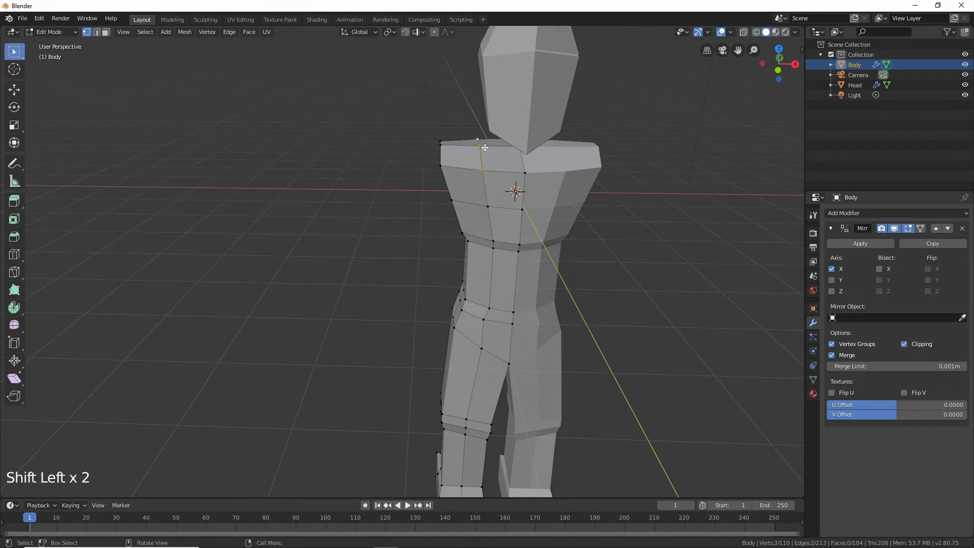
{"action": "key", "text": "g"}
{"action": "key", "text": "g"}
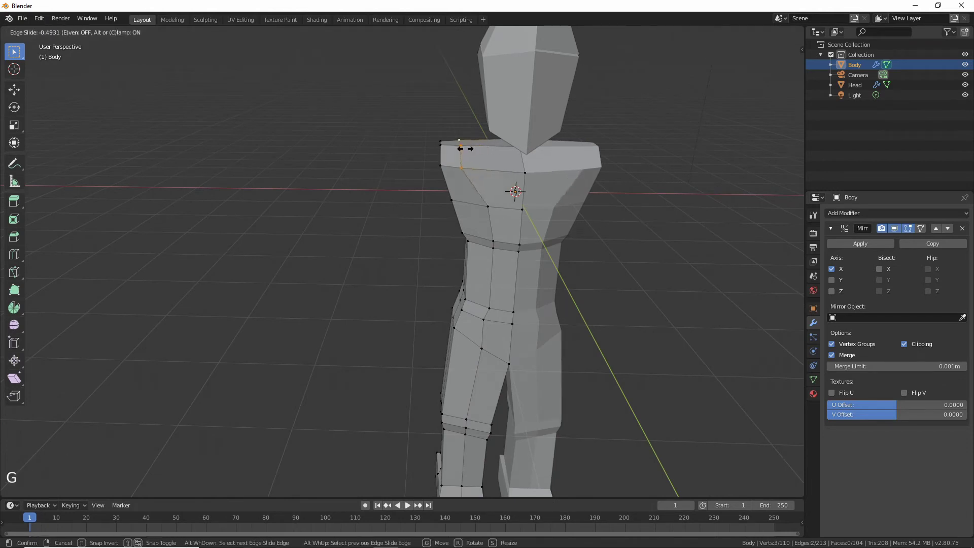
{"action": "left_click", "coordinate": [480, 163]}
{"action": "left_click", "coordinate": [485, 162]}
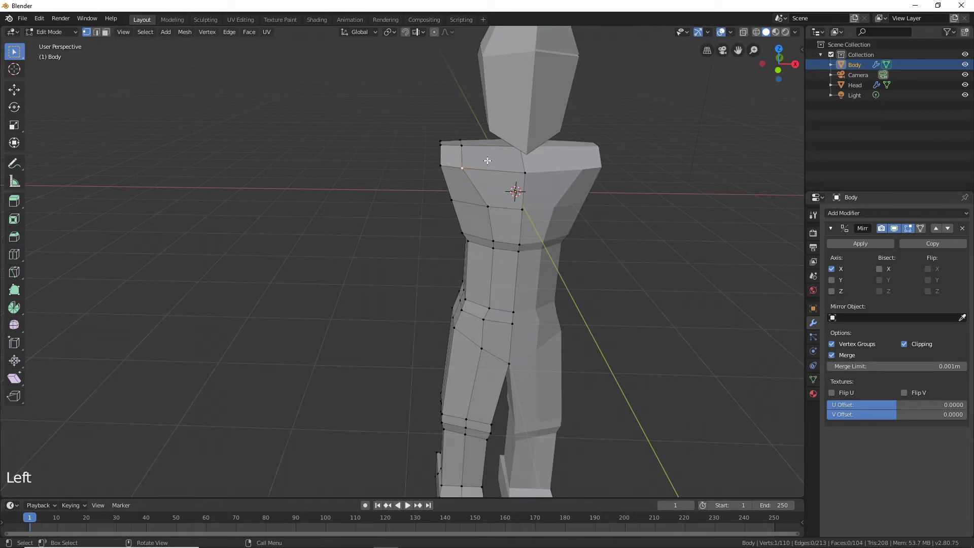
{"action": "key", "text": "g"}
- Select the two upper side faces below the shoulder and extrude them outward twice, the second time by about 0.19 m
{"action": "middle_click_drag", "start_coordinate": [387, 117], "coordinate": [497, 146]}
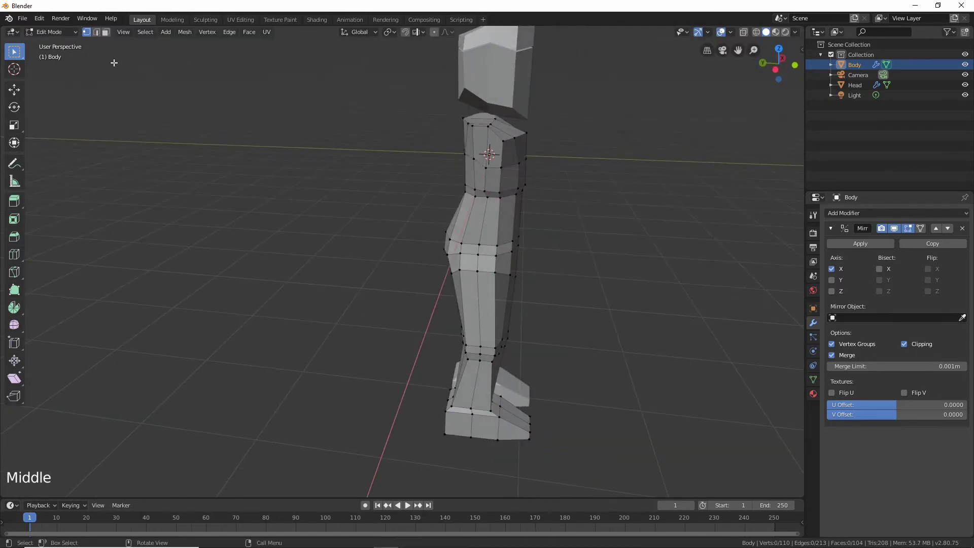
{"action": "left_click", "coordinate": [105, 32]}
{"action": "left_click", "coordinate": [482, 141], "text": "shift"}
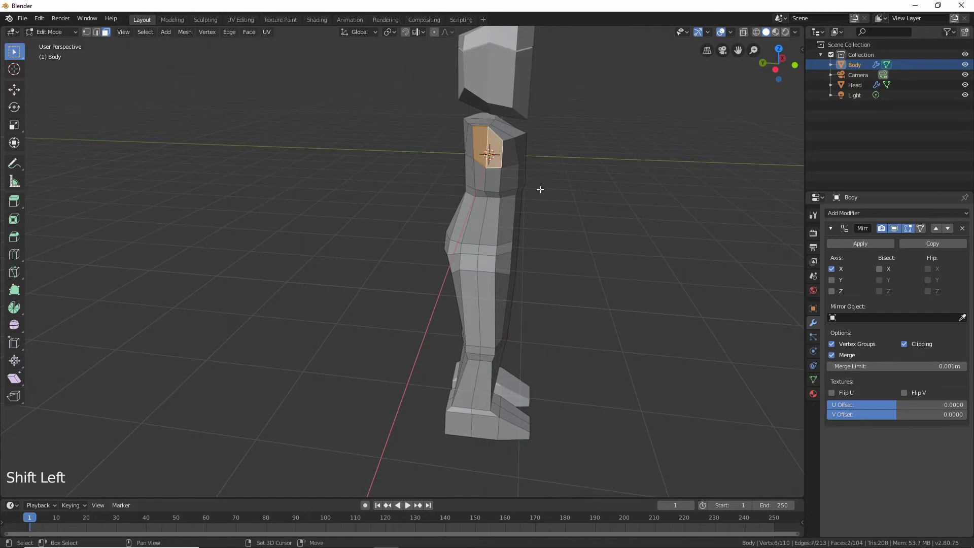
{"action": "middle_click_drag", "start_coordinate": [537, 189], "coordinate": [453, 184]}
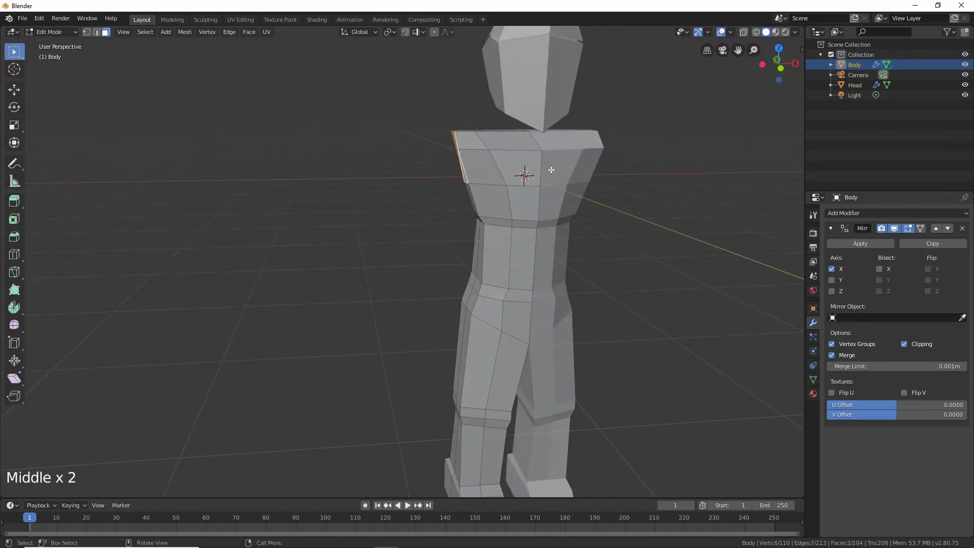
{"action": "key", "text": "e"}
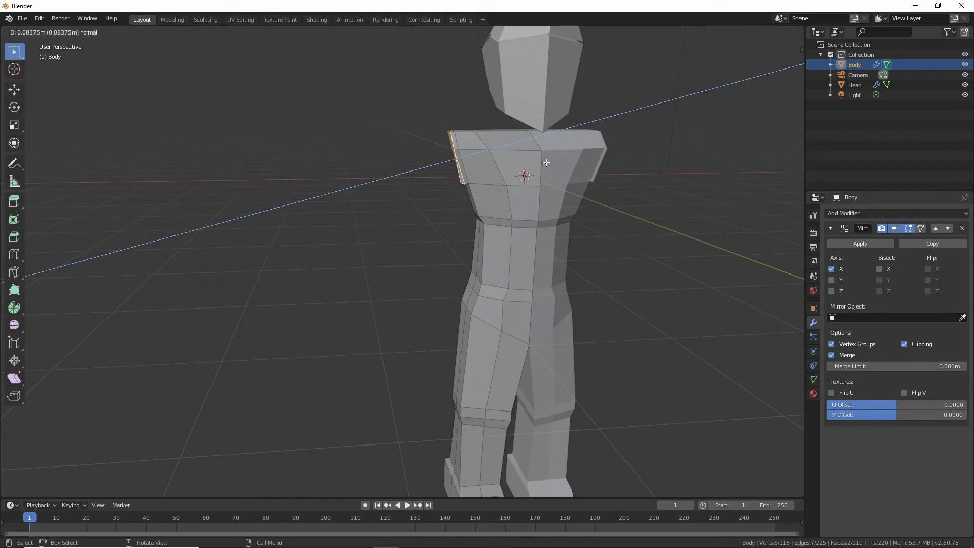
{"action": "left_click", "coordinate": [558, 163]}
{"action": "key", "text": "e"}
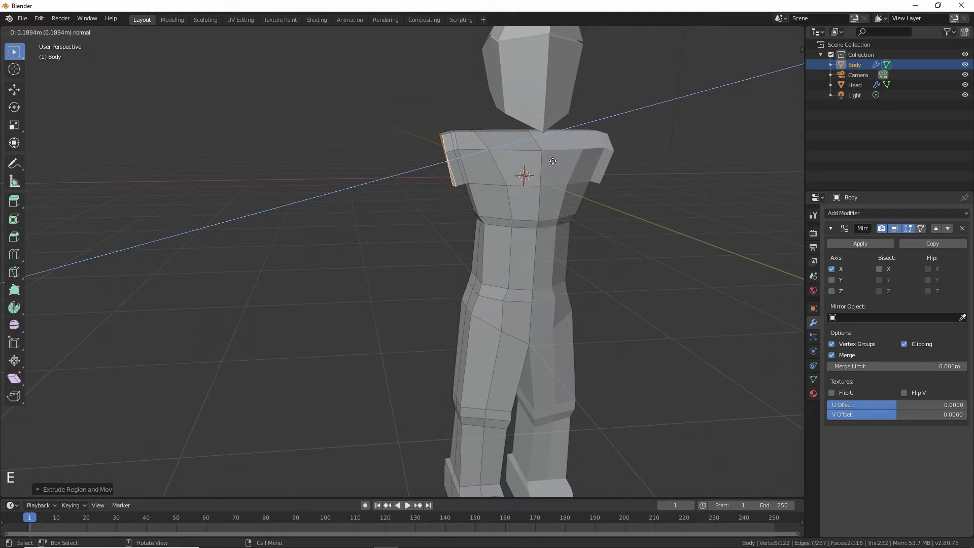
{"action": "left_click", "coordinate": [553, 161]}
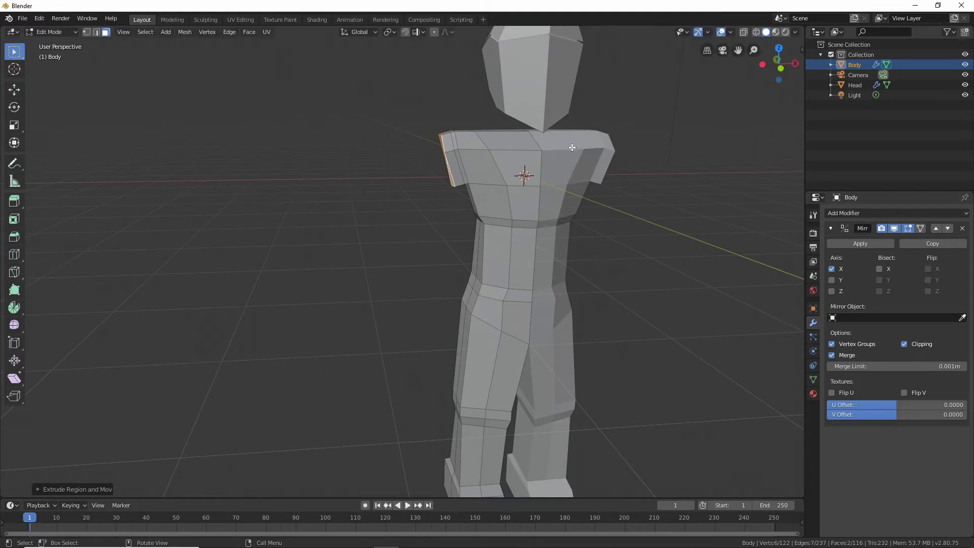
{"action": "left_click", "coordinate": [780, 66]}
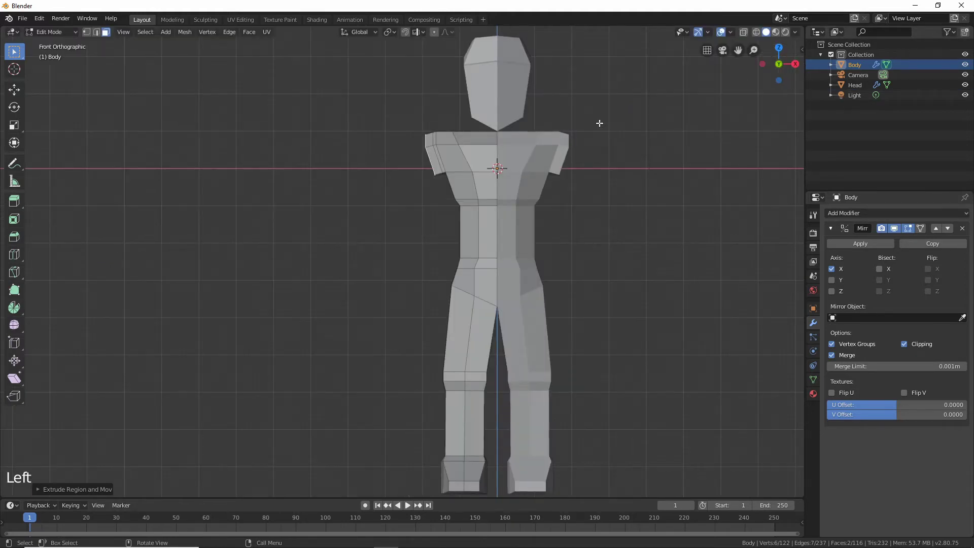
{"action": "key", "text": "s"}
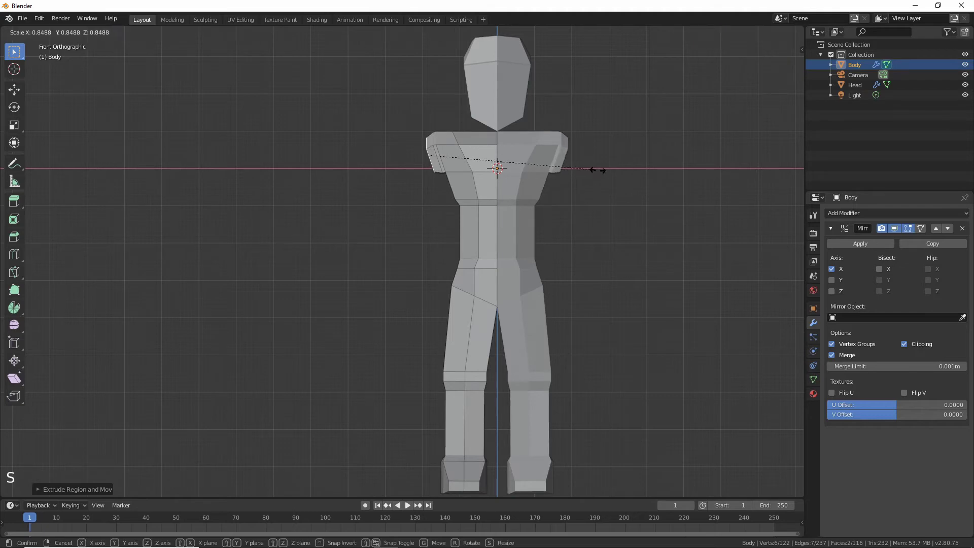
{"action": "left_click", "coordinate": [599, 170]}
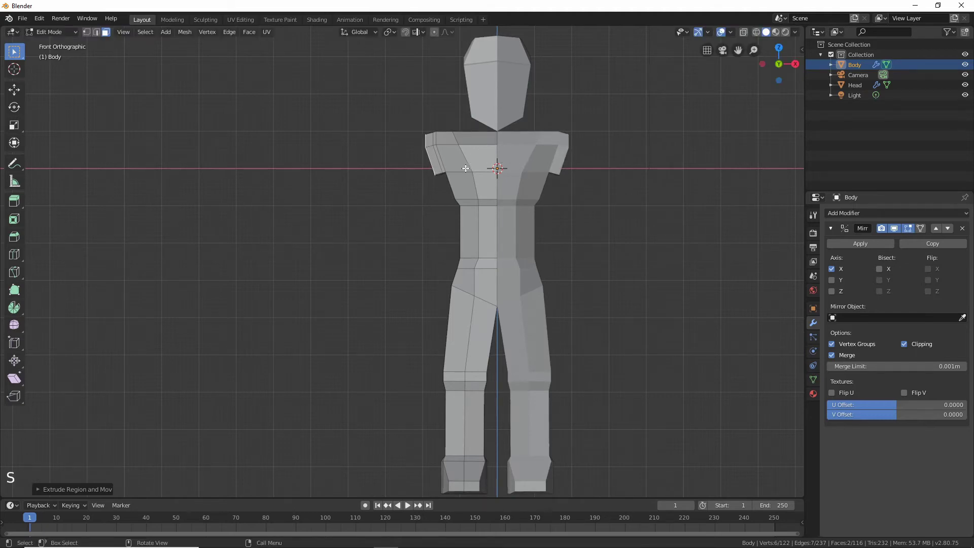
- Undo the last shoulder extrusions and re-extrude the upper side faces slightly outward, scaling them to about 0.90
{"action": "key", "text": "ctrl+z"}
{"action": "key", "text": "ctrl+z"}
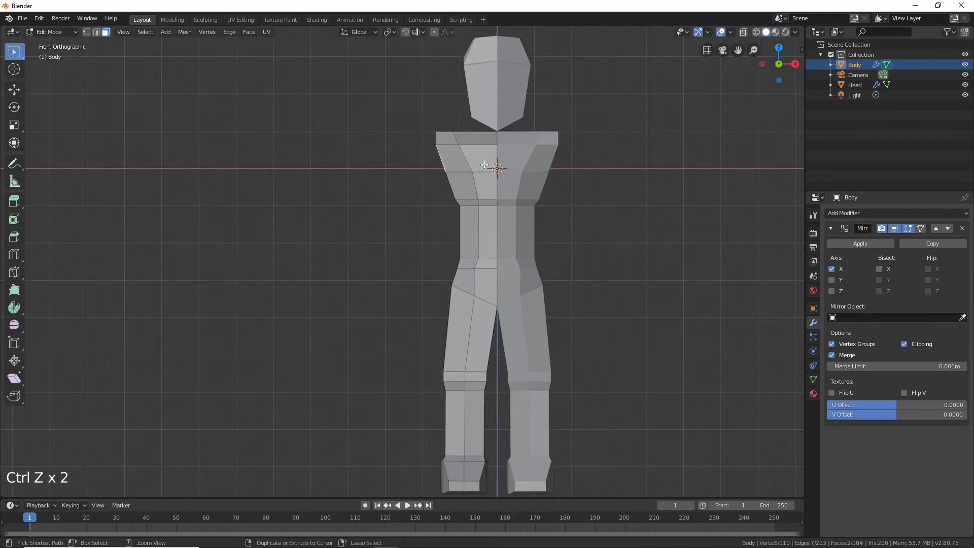
{"action": "key", "text": "e"}
{"action": "right_click", "coordinate": [548, 151]}
{"action": "key", "text": "s"}
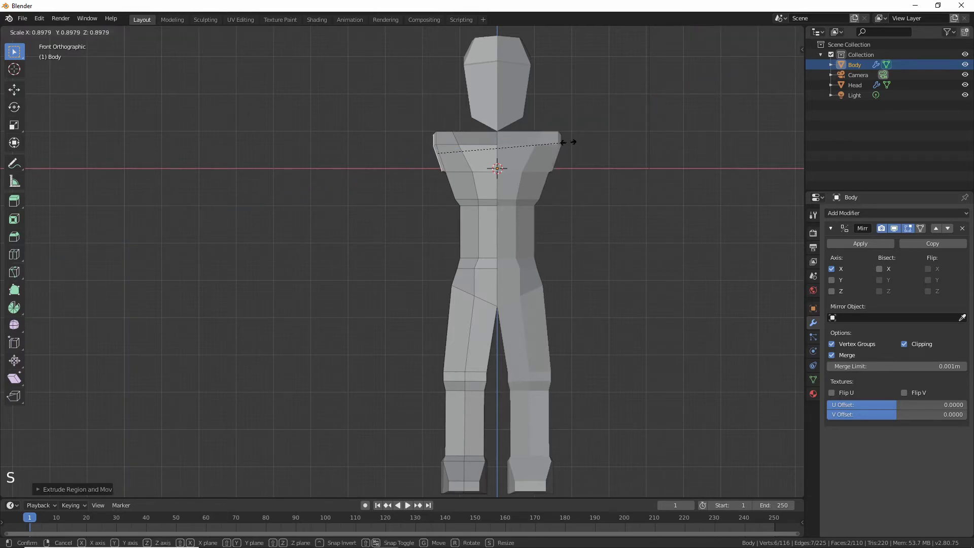
{"action": "left_click", "coordinate": [570, 141]}
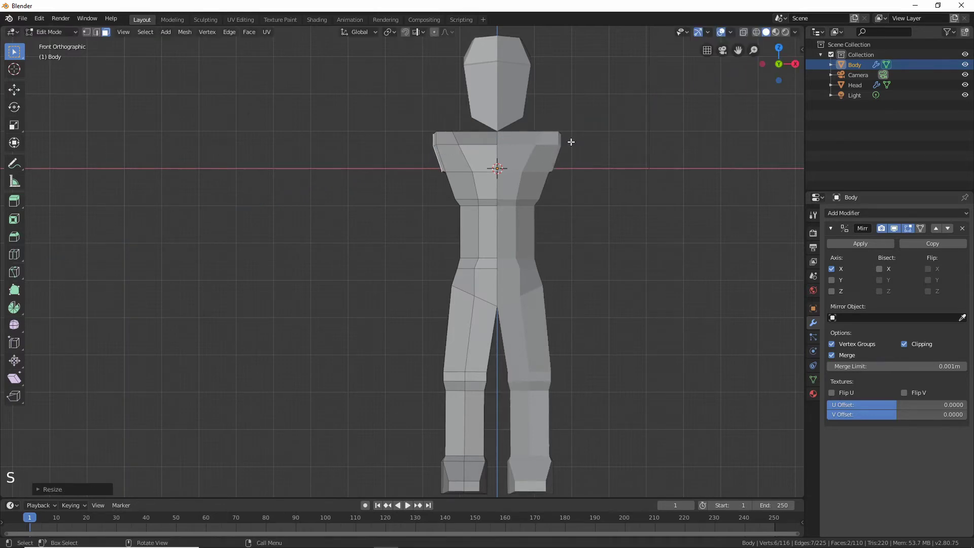
- Extrude the shoulder's end faces a second time and scale them to about 0.95
{"action": "key", "text": "e"}
{"action": "key", "text": "s"}
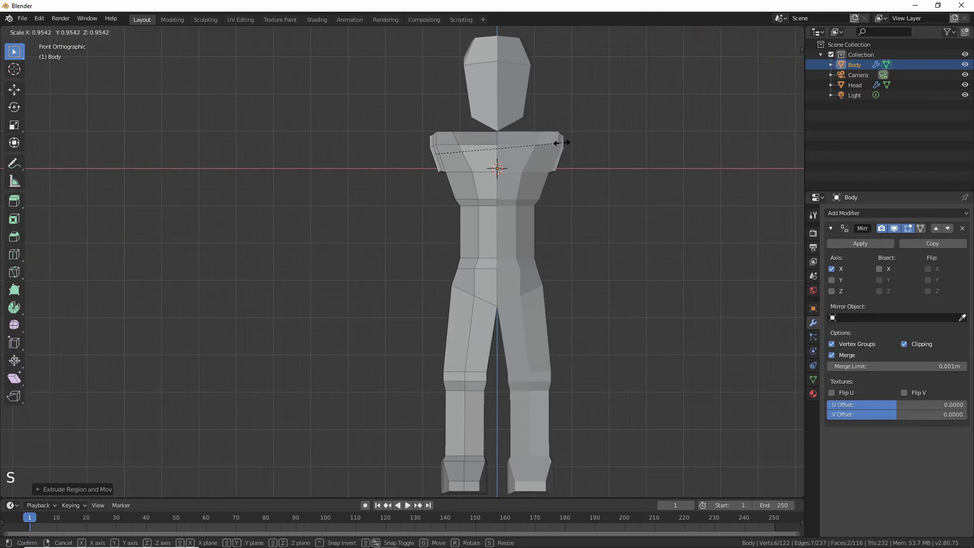
{"action": "left_click", "coordinate": [568, 129]}
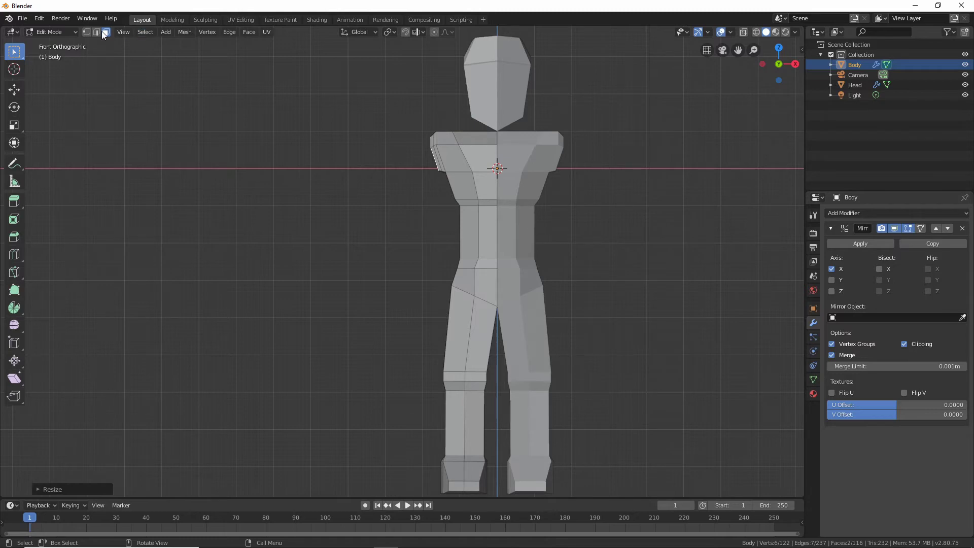
- Vertex-slide the front upper vertex of the shoulder inward toward the chest by about 0.16
{"action": "left_click", "coordinate": [84, 32]}
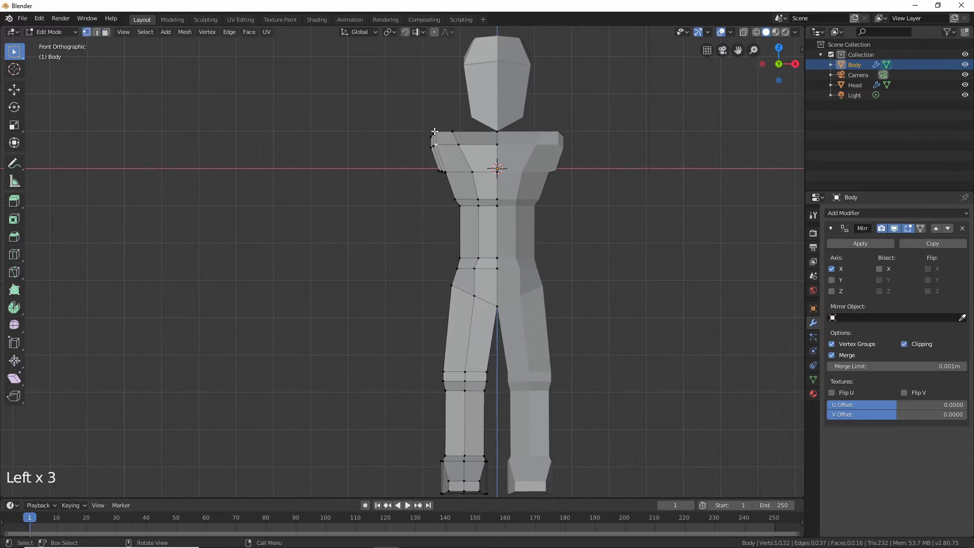
{"action": "key", "text": "g"}
{"action": "key", "text": "g"}
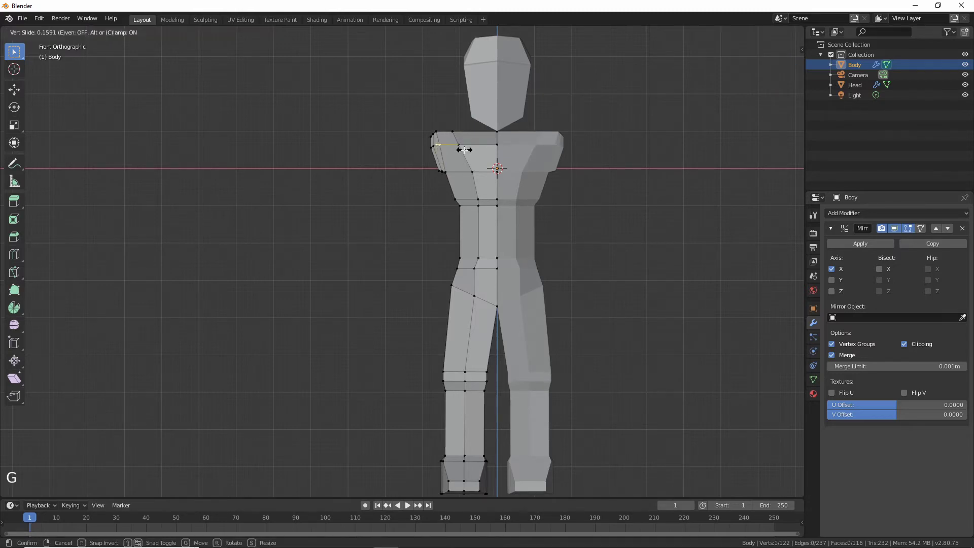
{"action": "left_click", "coordinate": [437, 125]}
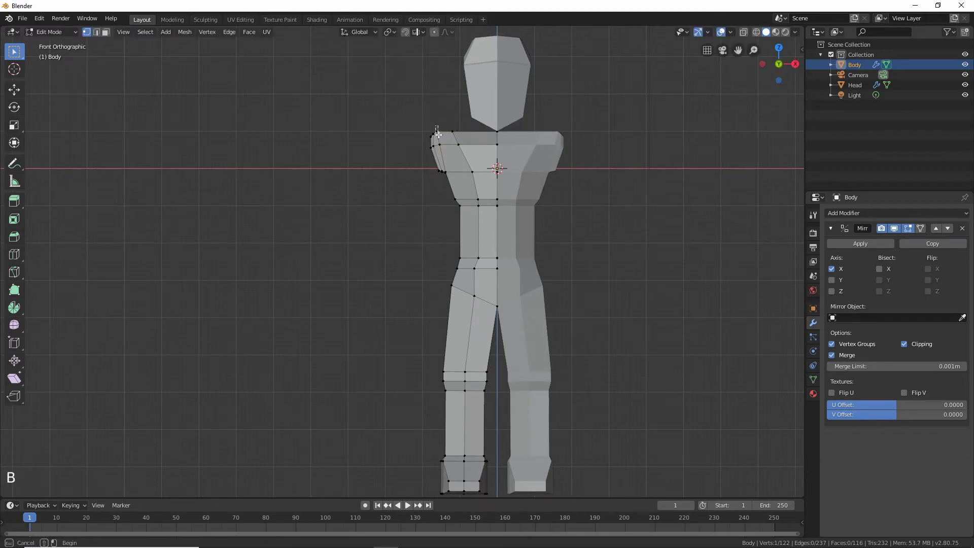
- Box-select the two vertices on top of the shoulder and edge-slide them inward toward the neck by about 0.33
{"action": "left_click", "coordinate": [437, 127], "text": "shift"}
{"action": "key", "text": "b"}
{"action": "key", "text": "g"}
{"action": "key", "text": "g"}
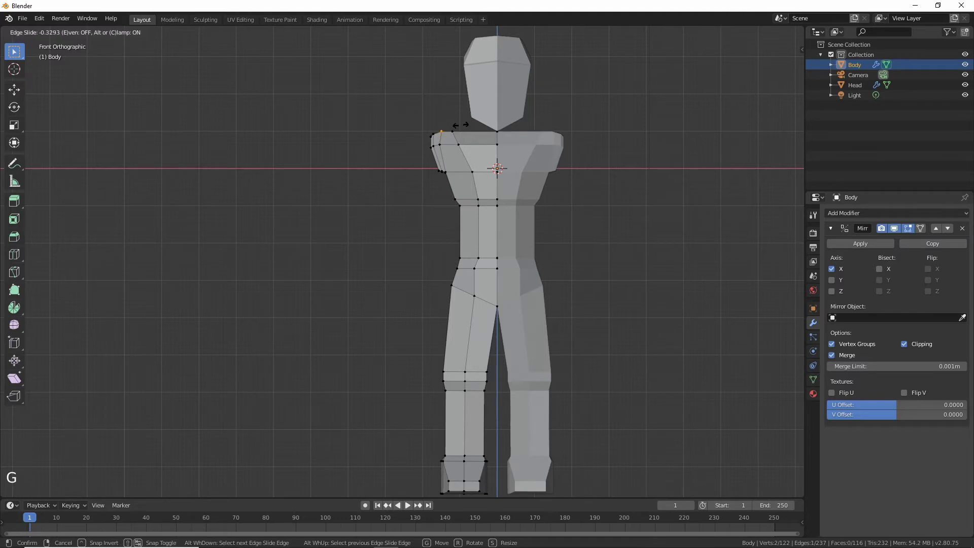
{"action": "left_click", "coordinate": [461, 125]}
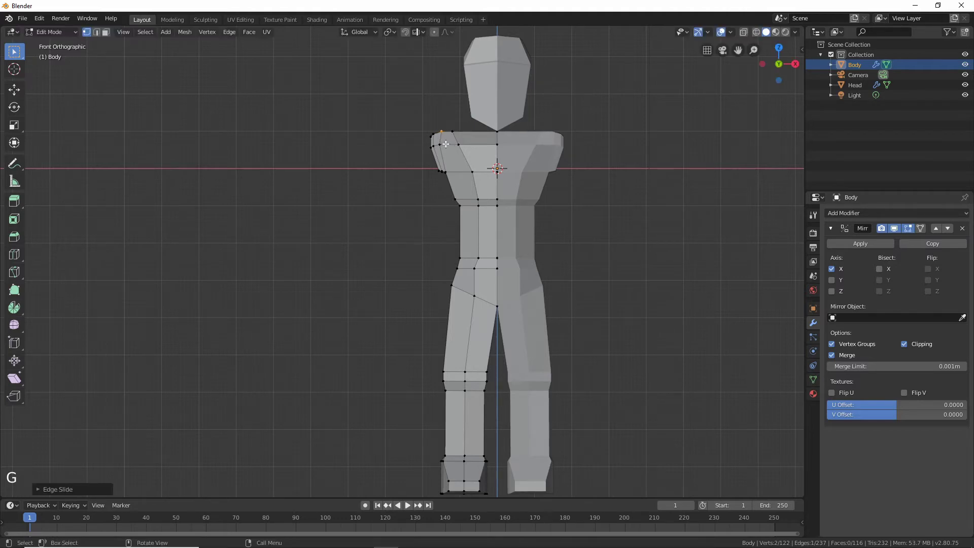
{"action": "key", "text": "b"}
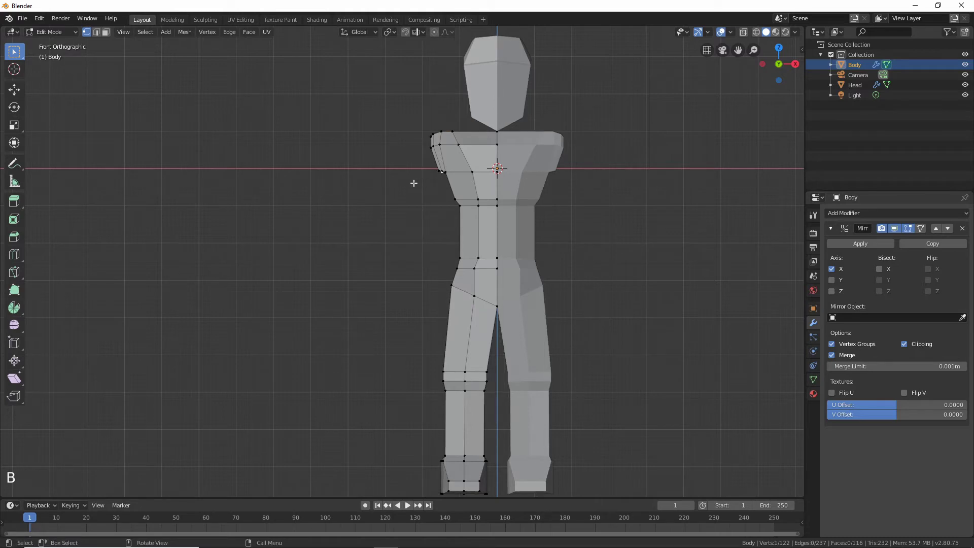
{"action": "right_click", "coordinate": [354, 106]}
{"action": "double_click", "coordinate": [349, 122]}
- Select the two end faces of the shoulder and move them outward and slightly down by about 0.12 m
{"action": "mouse_move", "coordinate": [427, 162]}
{"action": "middle_mouse_down"}
{"action": "mouse_move", "coordinate": [426, 148]}
{"action": "mouse_move", "coordinate": [435, 174]}
{"action": "mouse_move", "coordinate": [427, 170]}
{"action": "middle_mouse_up"}
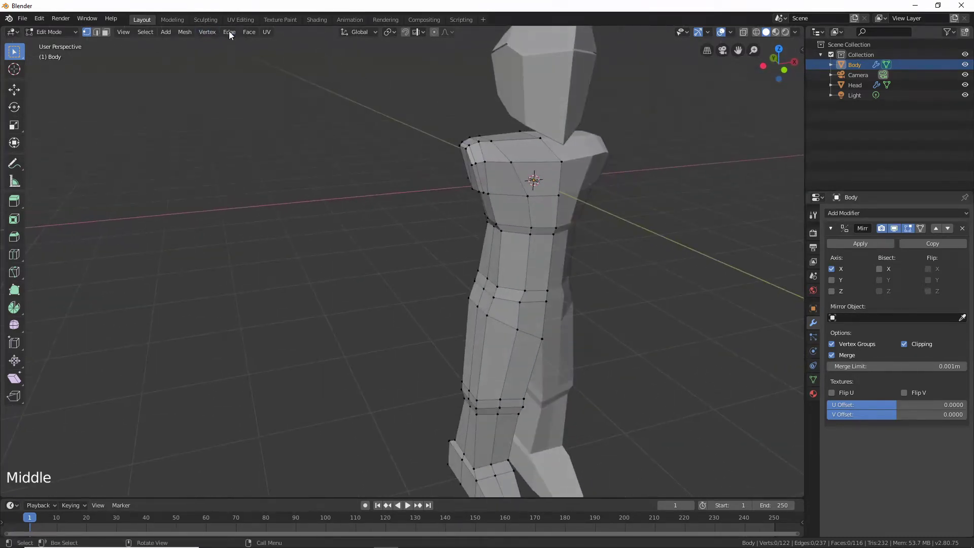
{"action": "left_click", "coordinate": [106, 32]}
{"action": "left_click", "coordinate": [474, 174]}
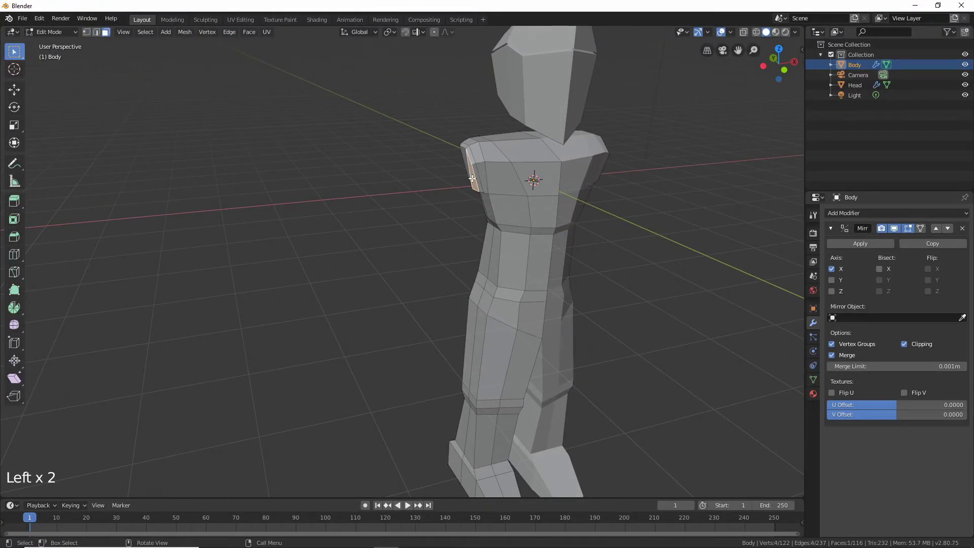
{"action": "left_click", "coordinate": [473, 167], "text": "shift"}
{"action": "middle_click_drag", "start_coordinate": [474, 172], "coordinate": [483, 185]}
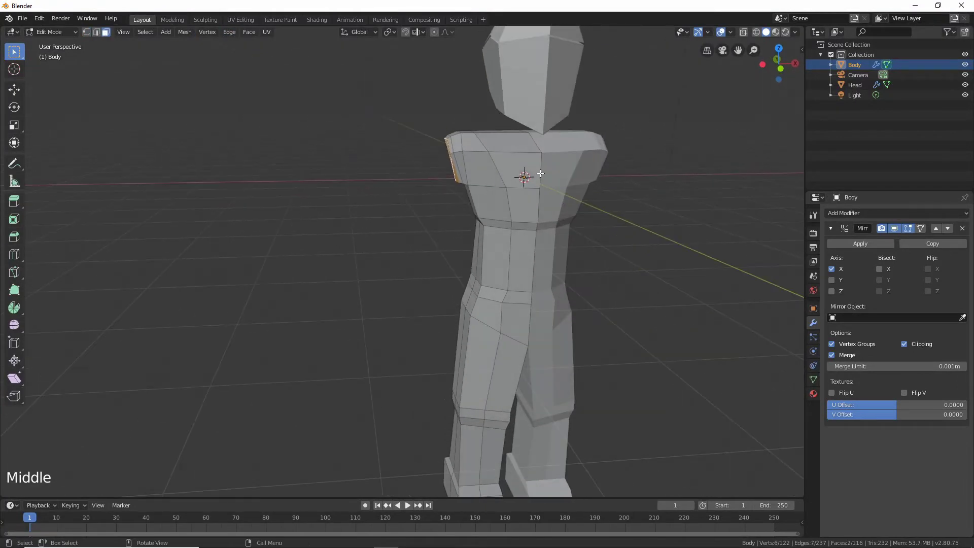
{"action": "key", "text": "g"}
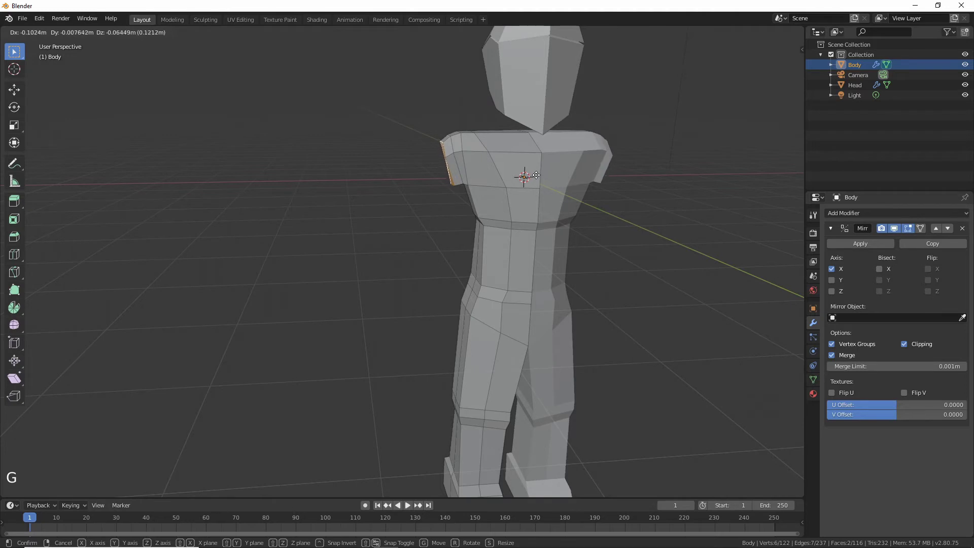
{"action": "left_click", "coordinate": [536, 175]}
- In front view, extrude the shoulder's end faces outward along their normal by about 1.9 m to form the upper arm
{"action": "mouse_move", "coordinate": [526, 174]}
{"action": "middle_mouse_down"}
{"action": "mouse_move", "coordinate": [483, 168]}
{"action": "mouse_move", "coordinate": [504, 187]}
{"action": "mouse_move", "coordinate": [516, 174]}
{"action": "middle_mouse_up"}
{"action": "left_click", "coordinate": [779, 67]}
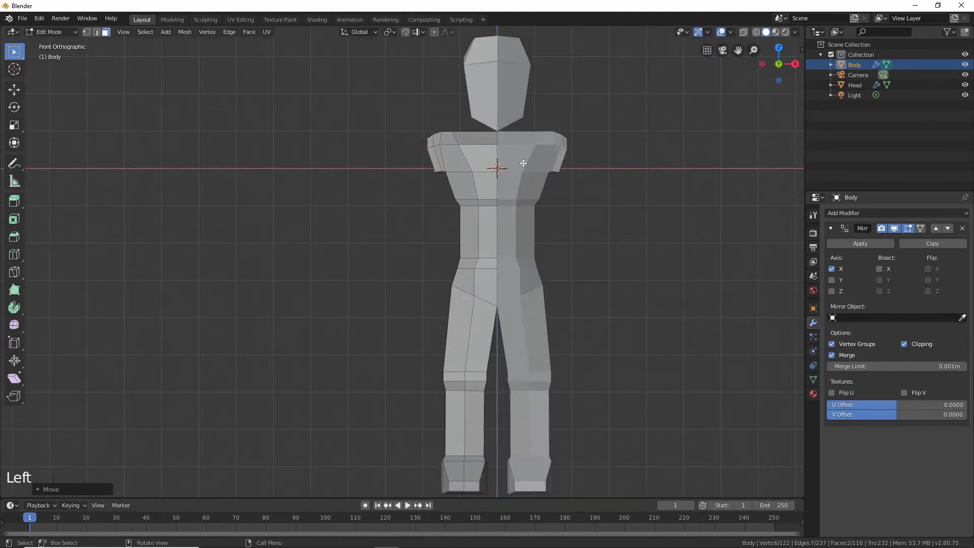
{"action": "key", "text": "e"}
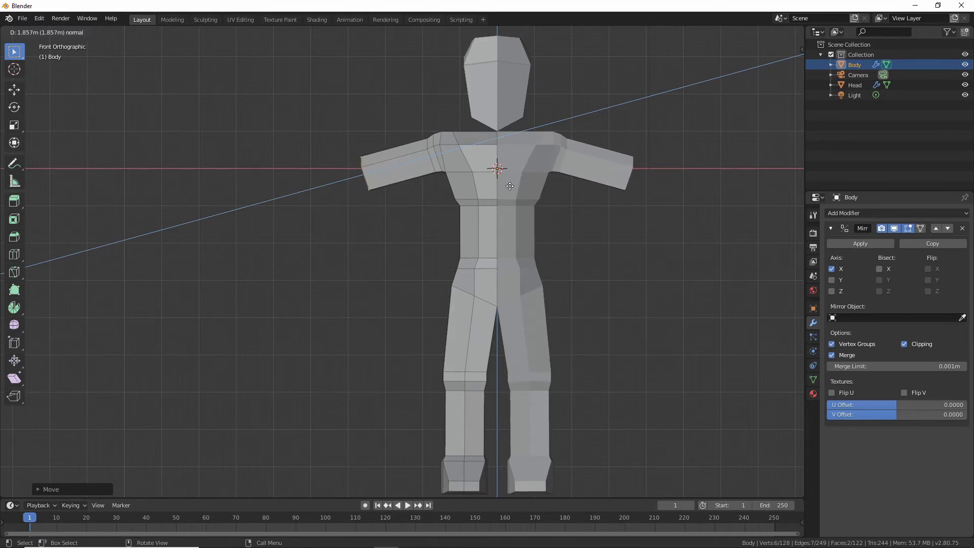
{"action": "left_click", "coordinate": [516, 186]}
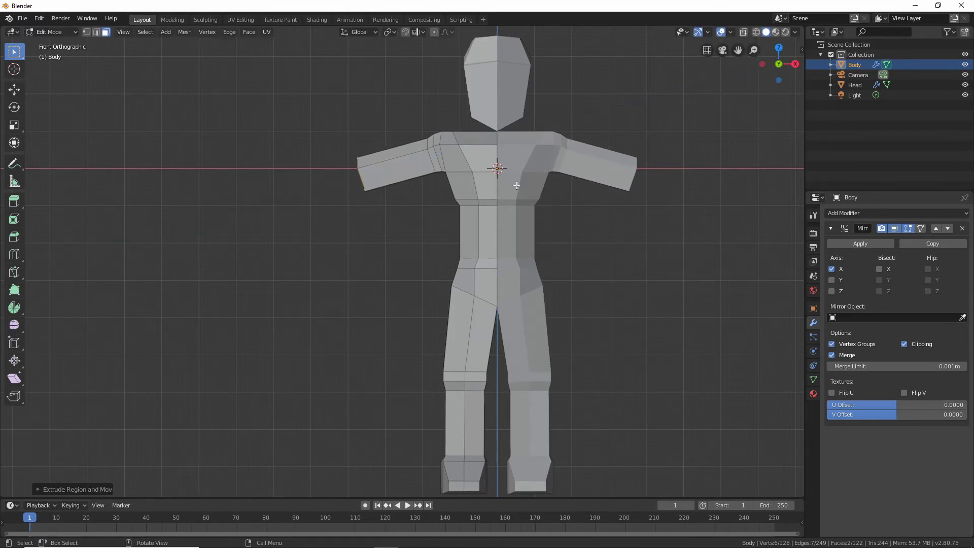
- Extrude the arm's end outward into two short elbow segments and a longer forearm segment
{"action": "key", "text": "e"}
{"action": "left_click", "coordinate": [548, 182]}
{"action": "key", "text": "e"}
{"action": "left_click", "coordinate": [545, 184]}
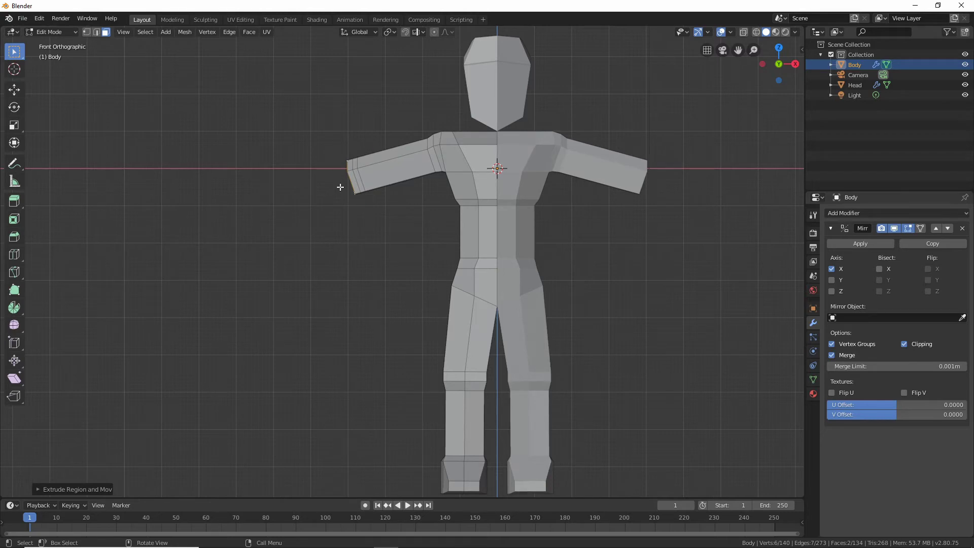
{"action": "key", "text": "e"}
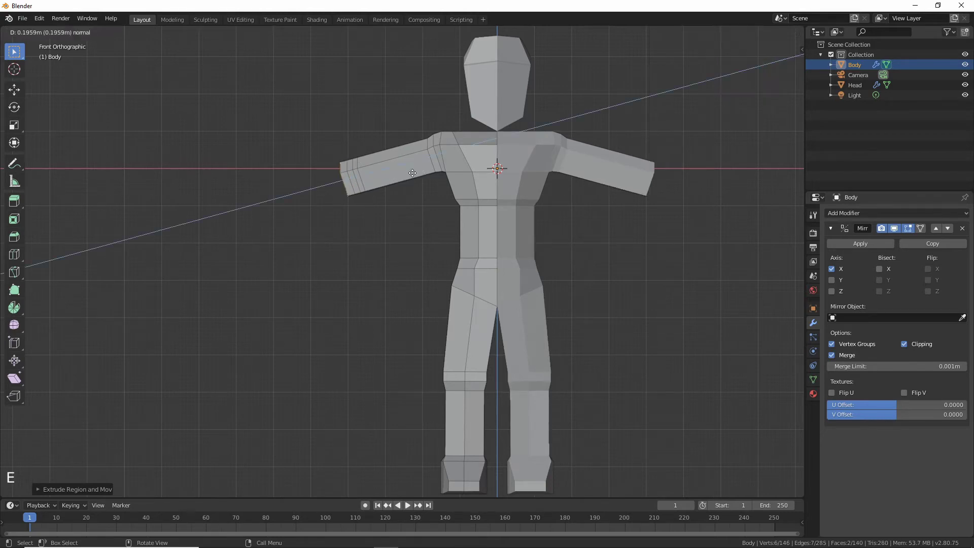
{"action": "left_click", "coordinate": [386, 190]}
- Try tapering the forearm's end and extruding a short wrist section from it, and undo both
{"action": "key", "text": "s"}
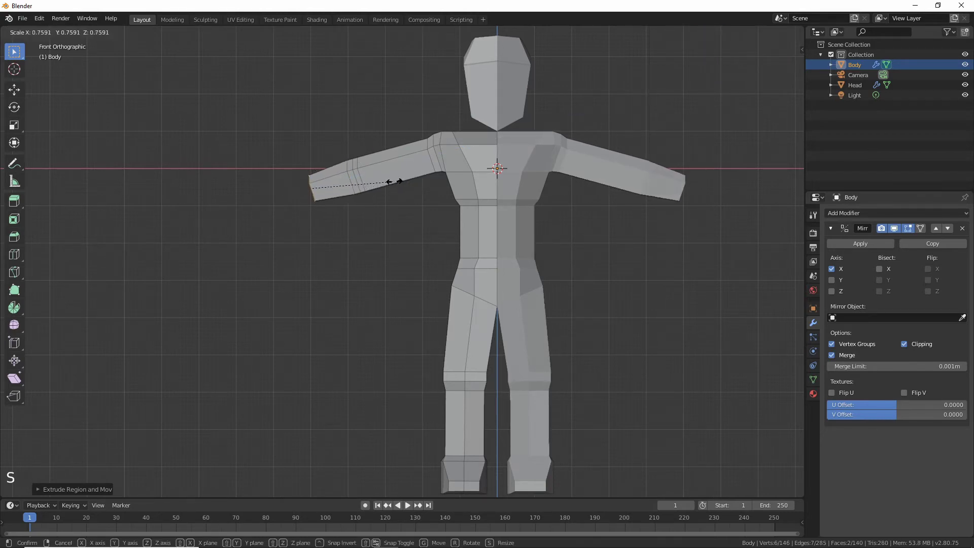
{"action": "left_click", "coordinate": [378, 181]}
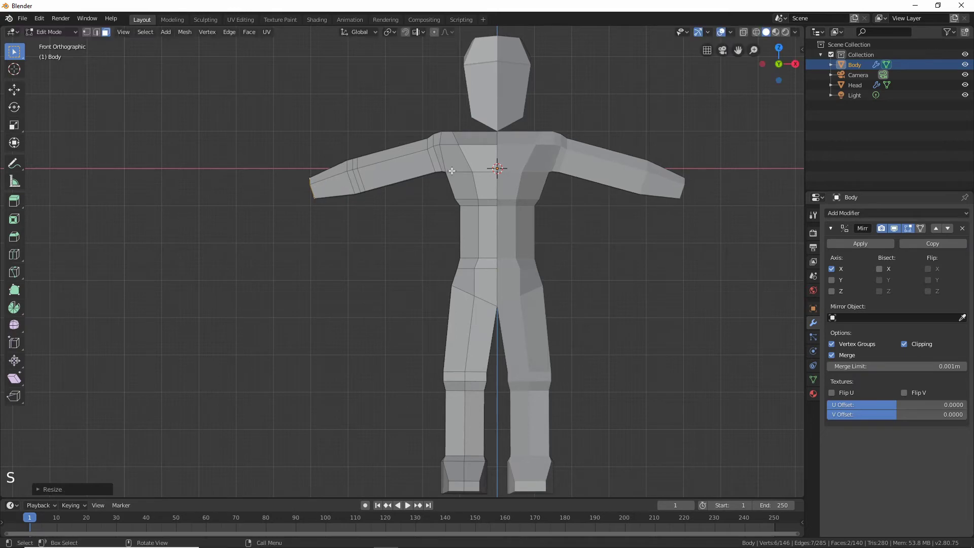
{"action": "key", "text": "e"}
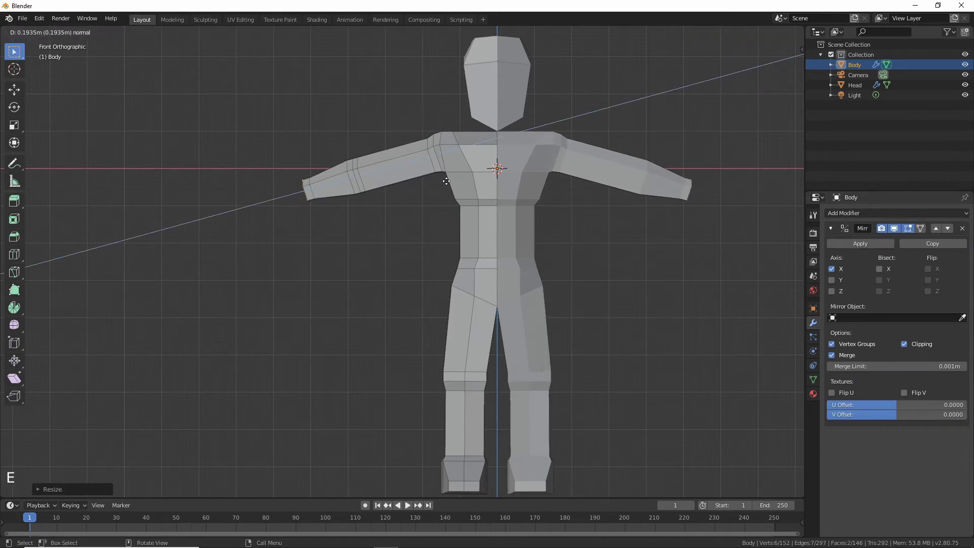
{"action": "left_click", "coordinate": [450, 174]}
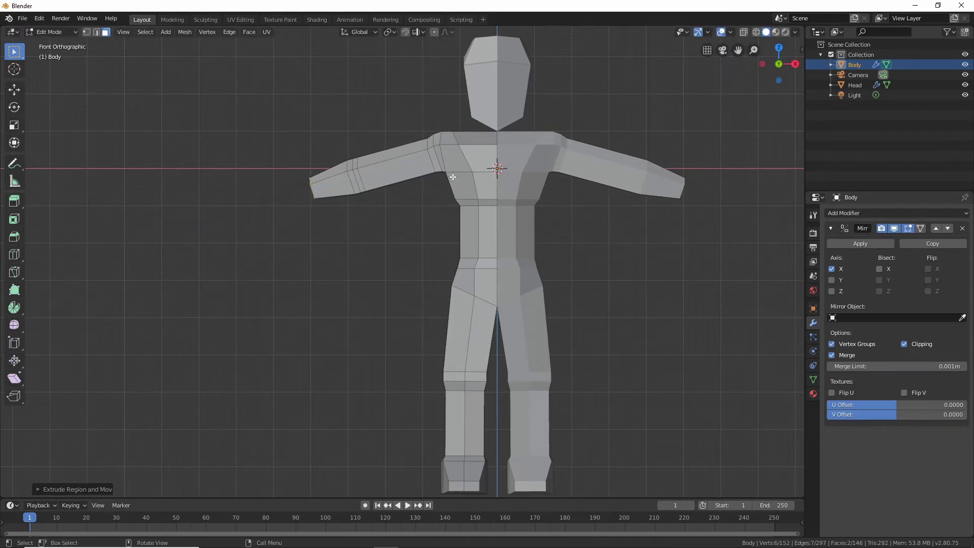
{"action": "key", "text": "g"}
{"action": "right_click", "coordinate": [452, 178]}
{"action": "key", "text": "ctrl+z"}
{"action": "key", "text": "ctrl+z"}
{"action": "key", "text": "ctrl+z"}
- Scale down the forearm's end to taper it and move it slightly outward and down
{"action": "key", "text": "s"}
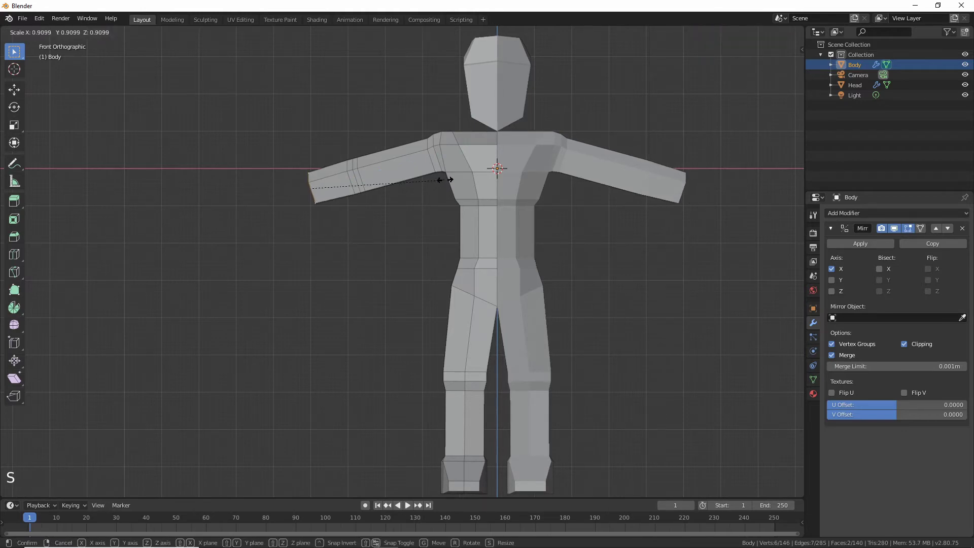
{"action": "left_click", "coordinate": [404, 173]}
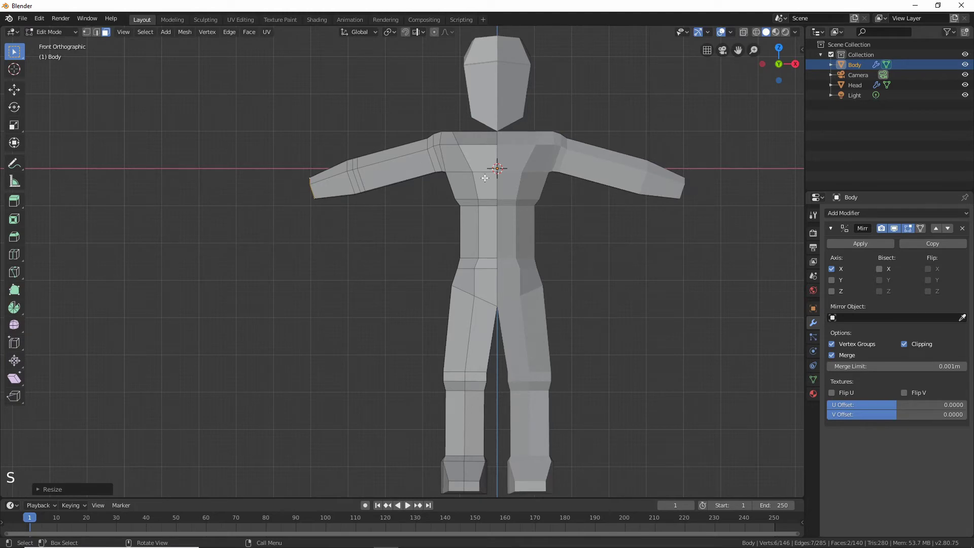
{"action": "key", "text": "g"}
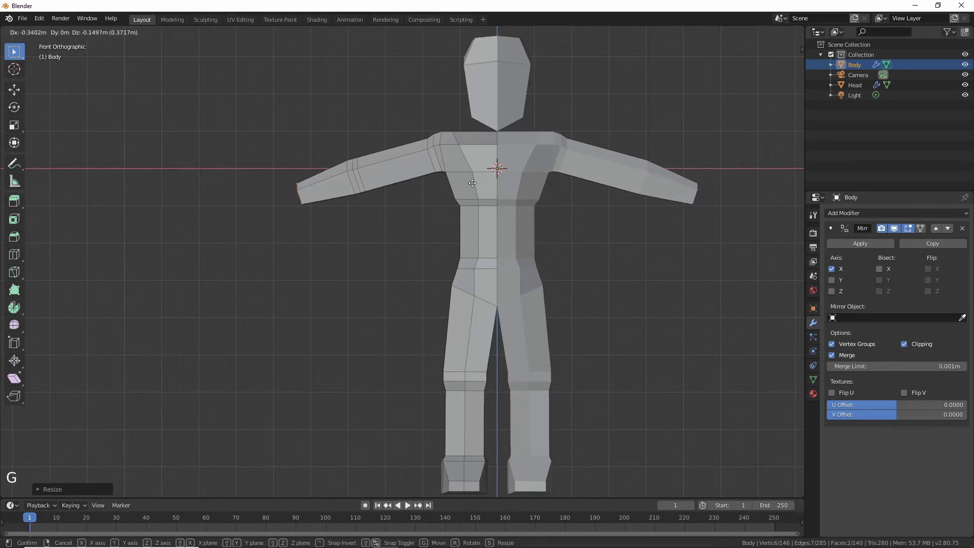
{"action": "left_click", "coordinate": [475, 181]}
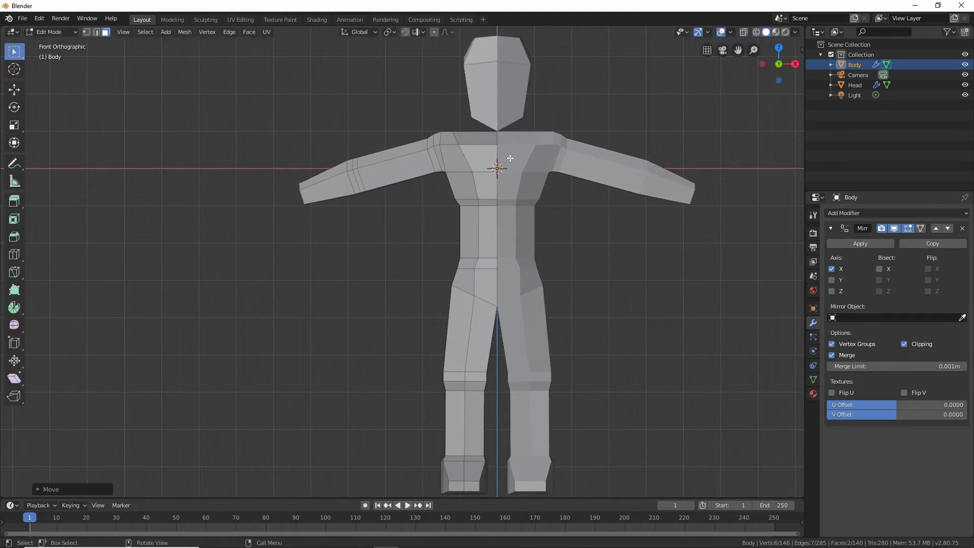
- Extrude the forearm's end about 0.18 m outward and scale the new end down to about 0.79
{"action": "key", "text": "e"}
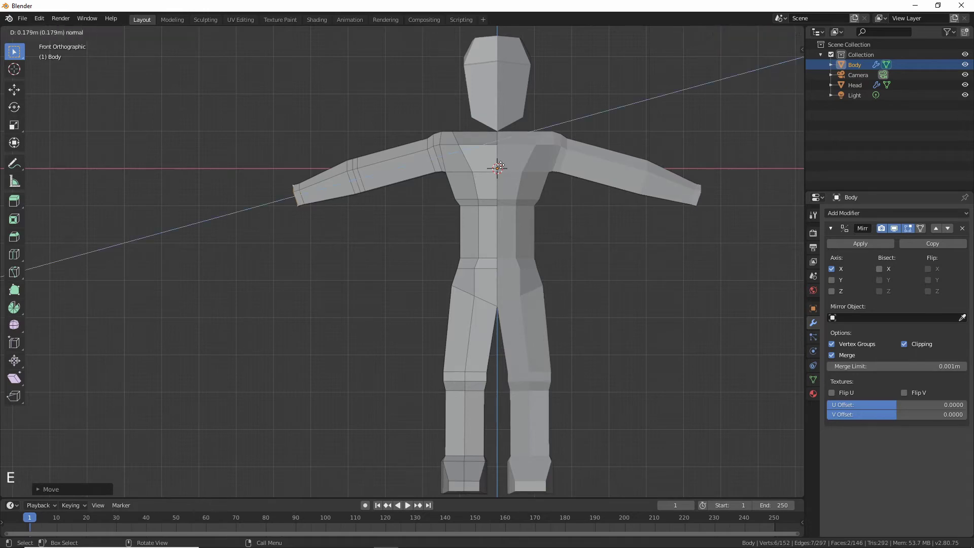
{"action": "left_click", "coordinate": [496, 166]}
{"action": "key", "text": "s"}
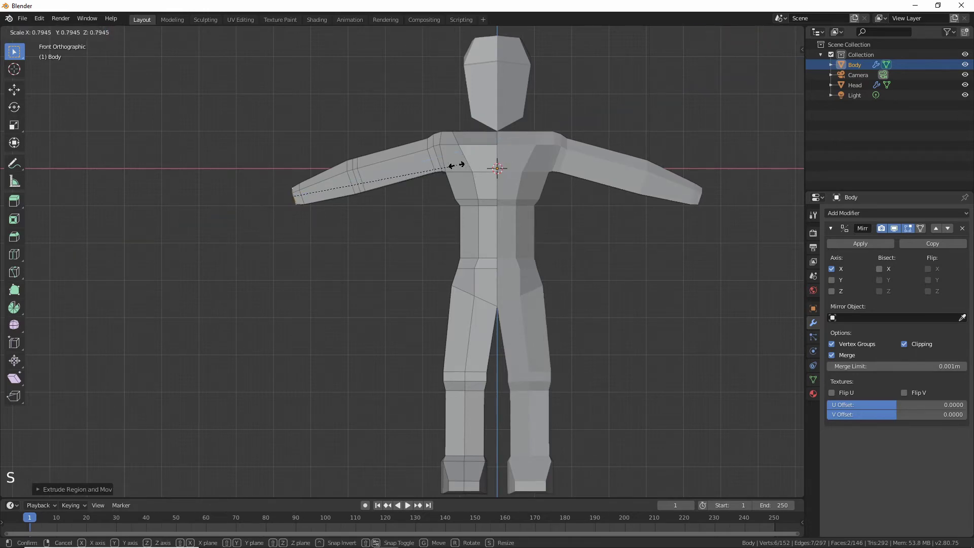
{"action": "left_click", "coordinate": [456, 165]}
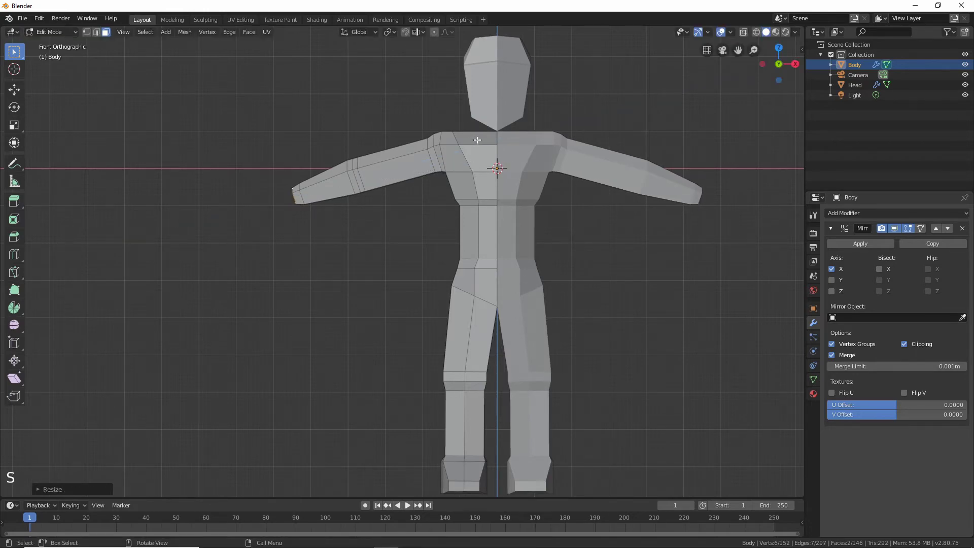
- Extrude a short wrist segment with an enlarged end and a hand block about 0.72 m long
{"action": "key", "text": "e"}
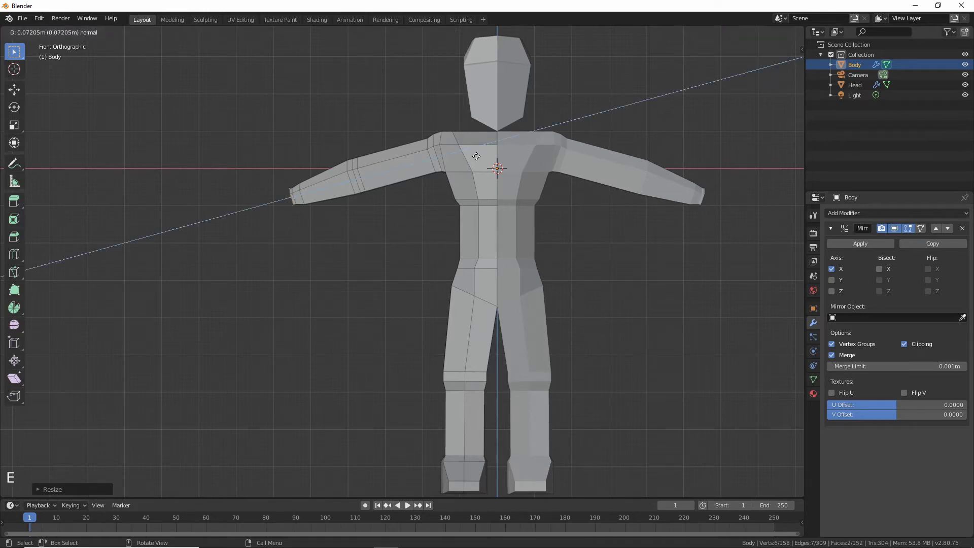
{"action": "left_click", "coordinate": [475, 156]}
{"action": "key", "text": "s"}
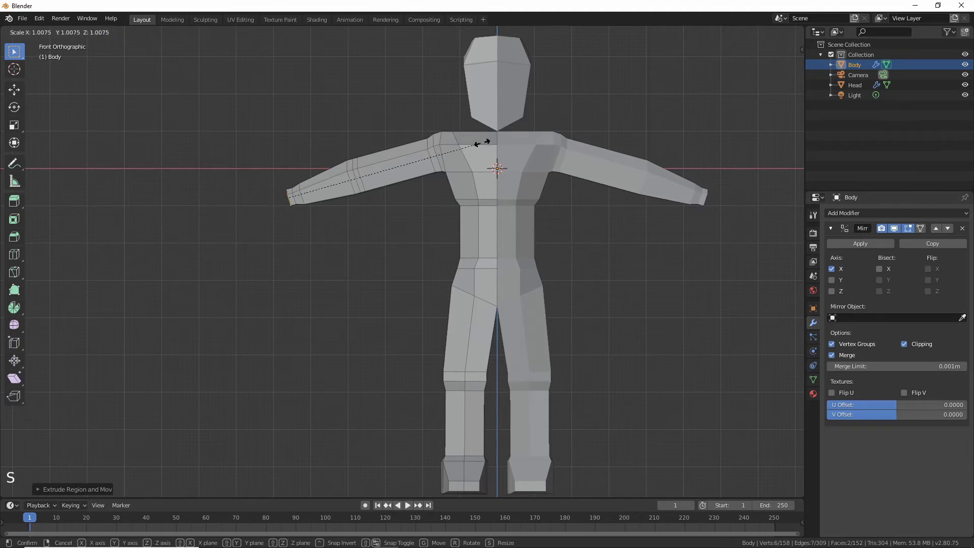
{"action": "left_click", "coordinate": [571, 150]}
{"action": "key", "text": "e"}
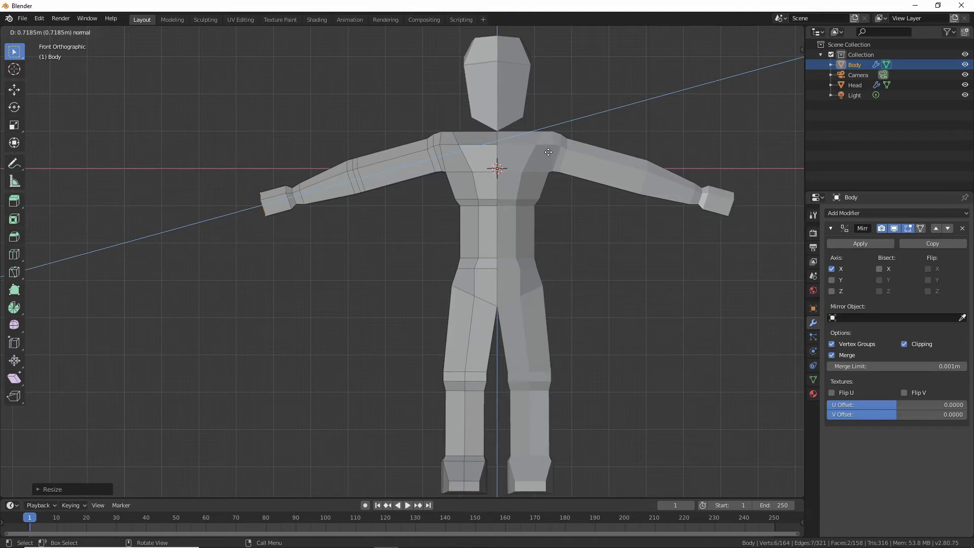
{"action": "left_click", "coordinate": [549, 152]}
- Switch to vertex selection, select the upper vertices at the hand's outer end, and display the model in wireframe
{"action": "key", "text": "b"}
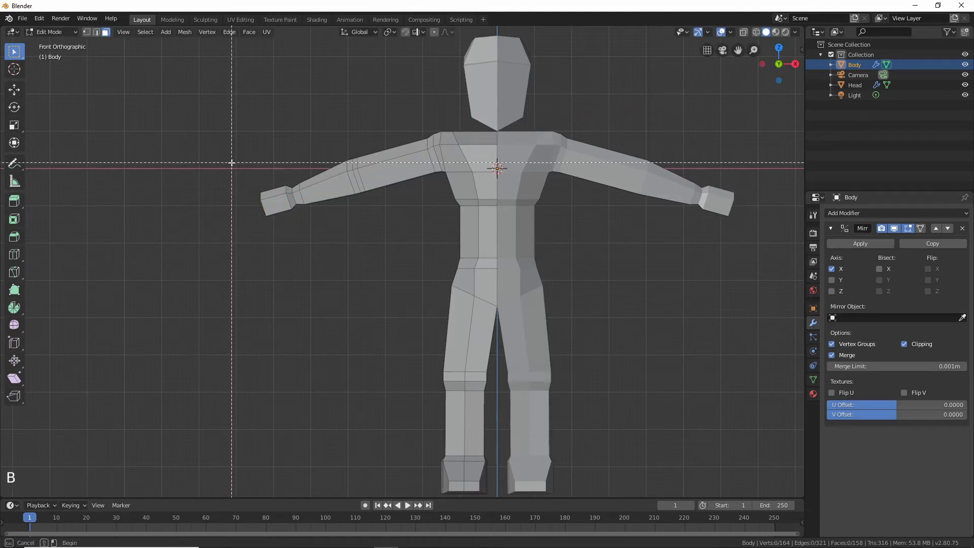
{"action": "left_click_drag", "start_coordinate": [232, 163], "coordinate": [286, 216]}
{"action": "left_click", "coordinate": [86, 32]}
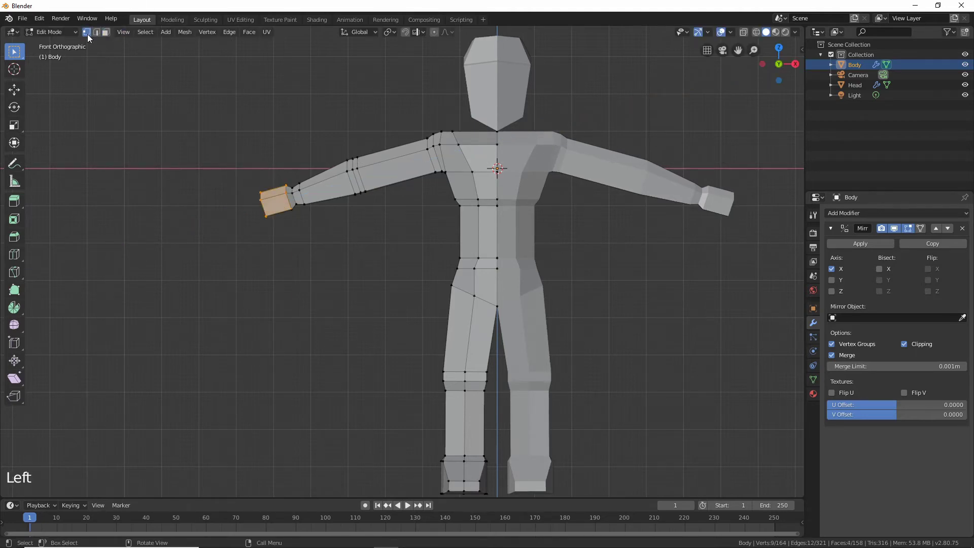
{"action": "left_click", "coordinate": [117, 86]}
{"action": "key", "text": "b"}
{"action": "left_click_drag", "start_coordinate": [177, 143], "coordinate": [267, 209]}
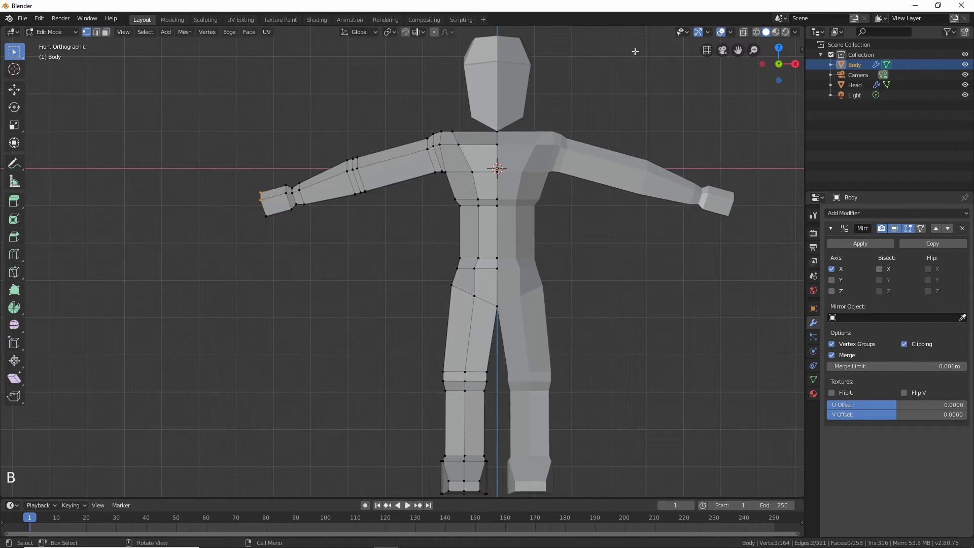
{"action": "left_click", "coordinate": [756, 32]}
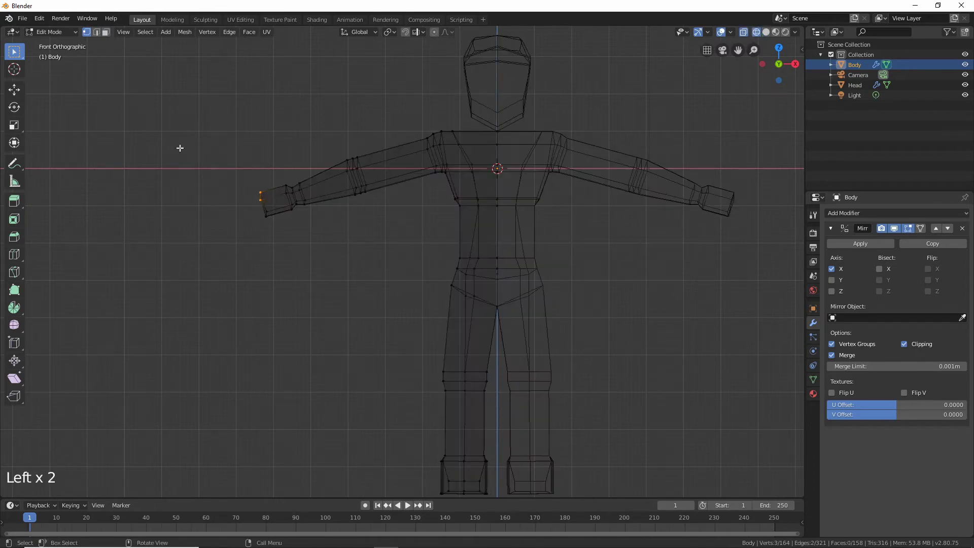
- Try raising the upper vertices at the hand's outer end to widen the hand
{"action": "key", "text": "b"}
{"action": "left_click_drag", "start_coordinate": [182, 148], "coordinate": [274, 207]}
{"action": "key", "text": "b"}
{"action": "left_click_drag", "start_coordinate": [235, 175], "coordinate": [277, 206]}
{"action": "key", "text": "g"}
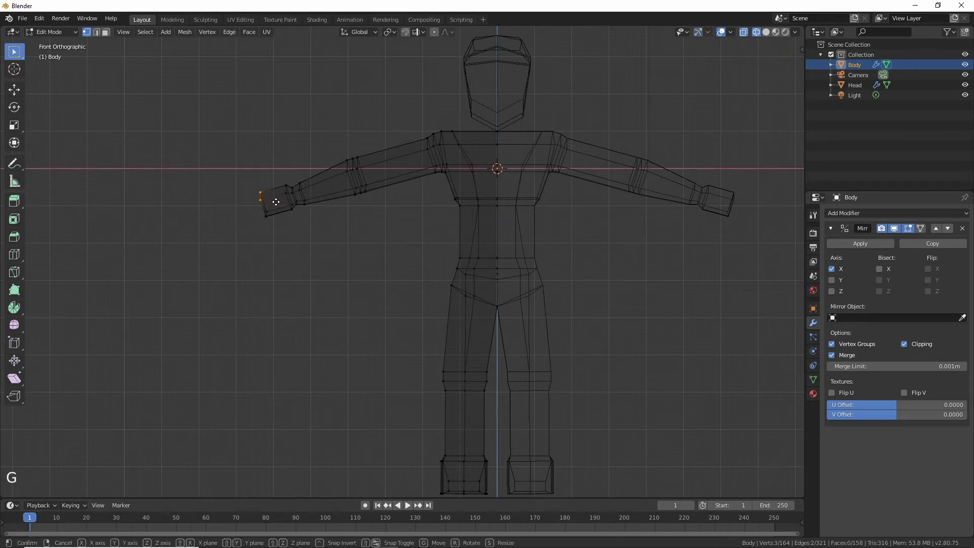
{"action": "left_click", "coordinate": [276, 196]}
- Try moving the lower vertices at the hand's outer end outward
{"action": "key", "text": "b"}
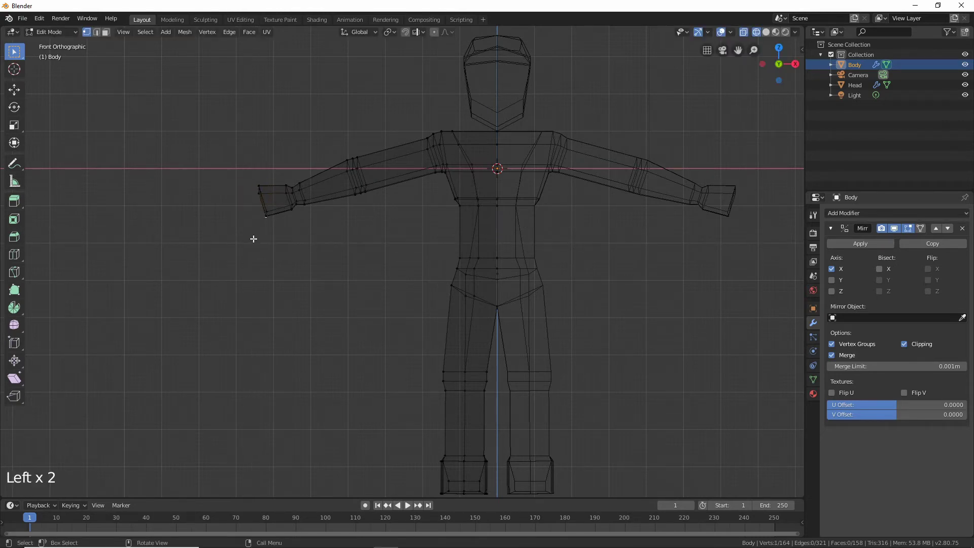
{"action": "left_click_drag", "start_coordinate": [257, 230], "coordinate": [267, 210]}
{"action": "key", "text": "g"}
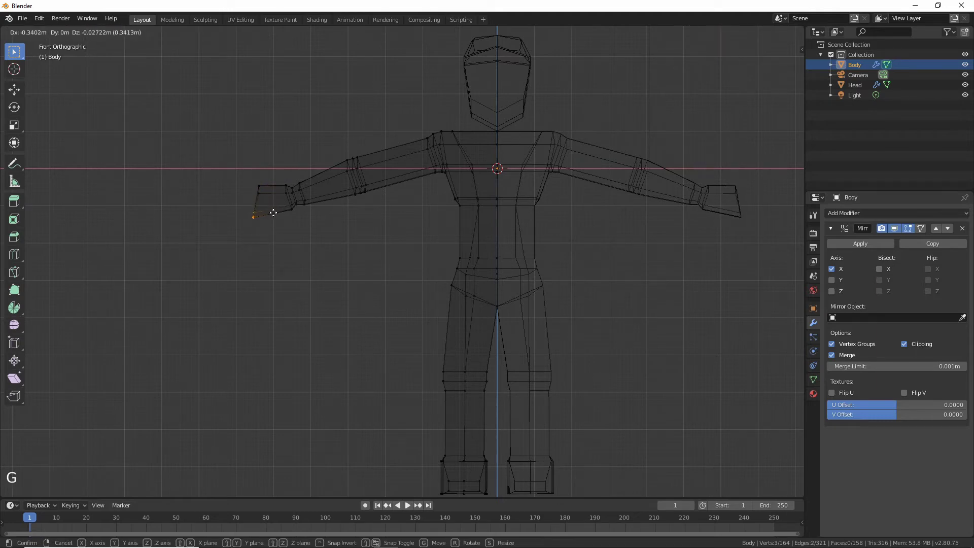
{"action": "left_click", "coordinate": [281, 214]}
- Try moving the upper vertices of the hand's outer end outward and down to reshape the fingertip side
{"action": "key", "text": "b"}
{"action": "left_click_drag", "start_coordinate": [242, 174], "coordinate": [270, 196]}
{"action": "key", "text": "g"}
{"action": "left_click", "coordinate": [265, 199]}
{"action": "left_click", "coordinate": [235, 185]}
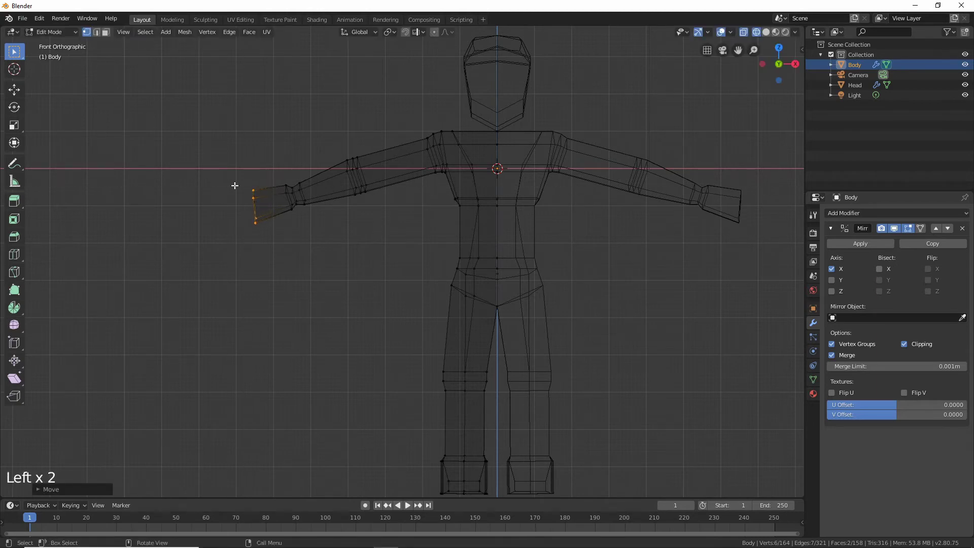
{"action": "left_click", "coordinate": [233, 178]}
{"action": "key", "text": "b"}
{"action": "left_click_drag", "start_coordinate": [225, 173], "coordinate": [253, 200]}
{"action": "key", "text": "g"}
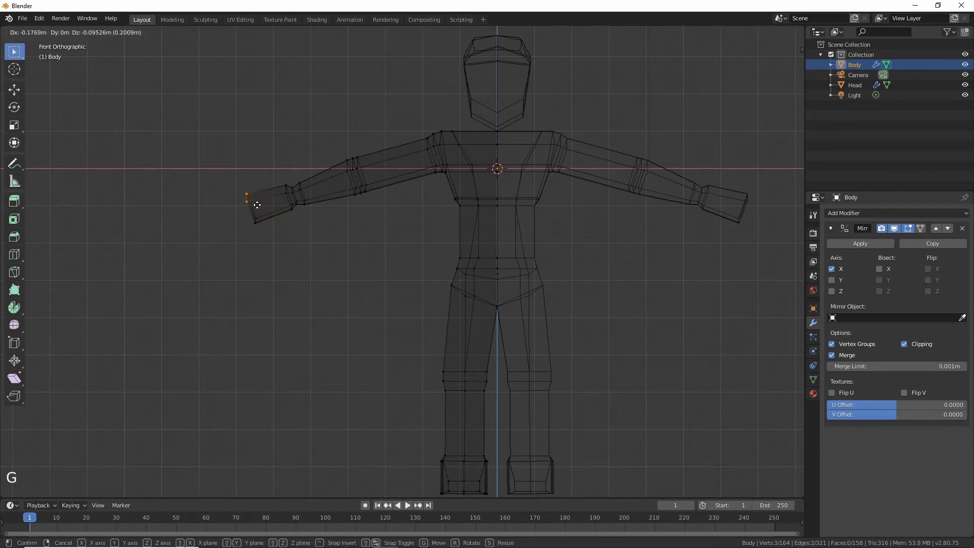
{"action": "left_click", "coordinate": [250, 203]}
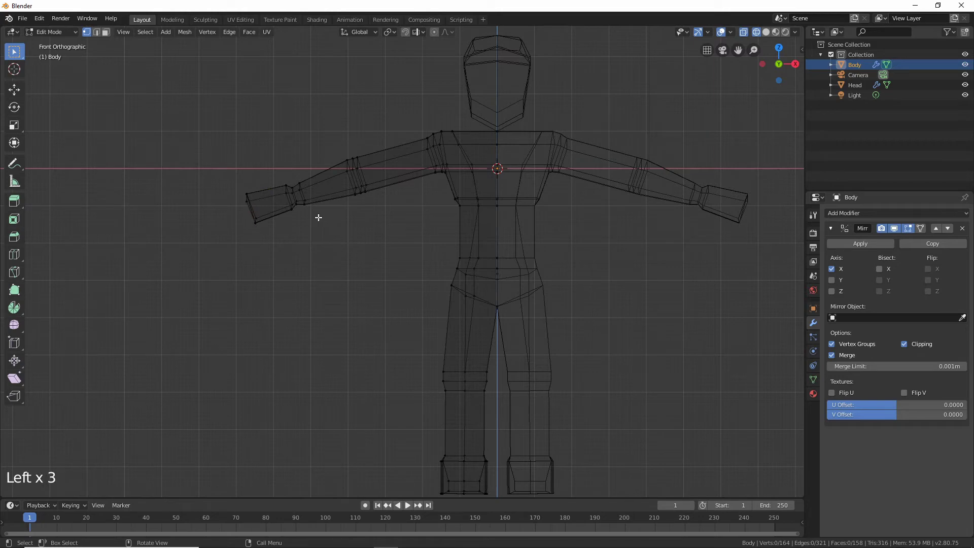
- Undo the vertex moves at the hand's outer end
{"action": "key", "text": "ctrl+z"}
{"action": "key", "text": "ctrl+z"}
{"action": "key", "text": "ctrl+z"}
{"action": "key", "text": "ctrl+z"}
{"action": "key", "text": "ctrl+z"}
{"action": "key", "text": "ctrl+z"}
{"action": "key", "text": "ctrl+z"}
{"action": "key", "text": "ctrl+z"}
{"action": "key", "text": "ctrl+z"}
{"action": "key", "text": "ctrl+z"}
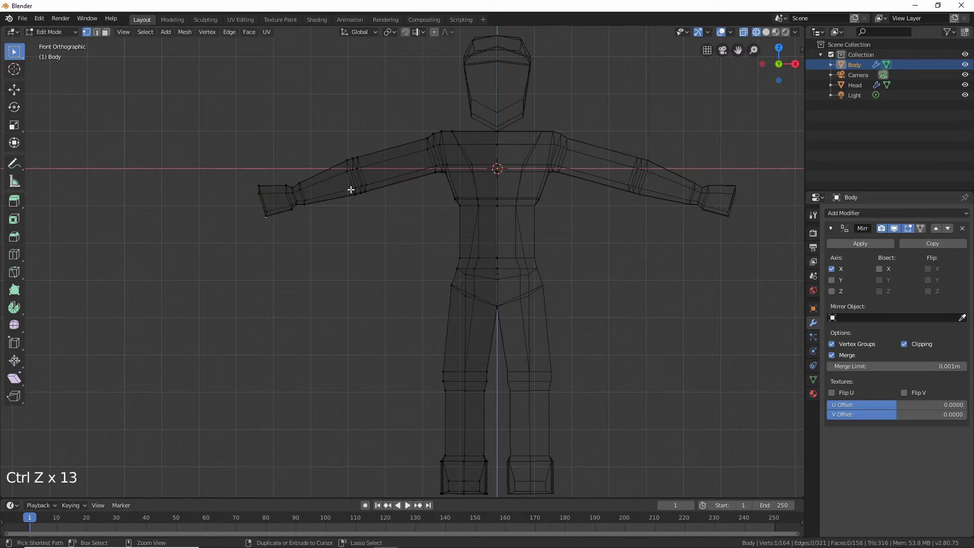
{"action": "key", "text": "ctrl+z"}
{"action": "mouse_move", "coordinate": [305, 202]}
{"action": "middle_mouse_down"}
{"action": "mouse_move", "coordinate": [296, 199]}
{"action": "mouse_move", "coordinate": [386, 218]}
{"action": "mouse_move", "coordinate": [413, 207]}
{"action": "mouse_move", "coordinate": [303, 208]}
{"action": "mouse_move", "coordinate": [309, 252]}
{"action": "mouse_move", "coordinate": [226, 216]}
{"action": "middle_mouse_up"}
{"action": "key", "text": "b"}
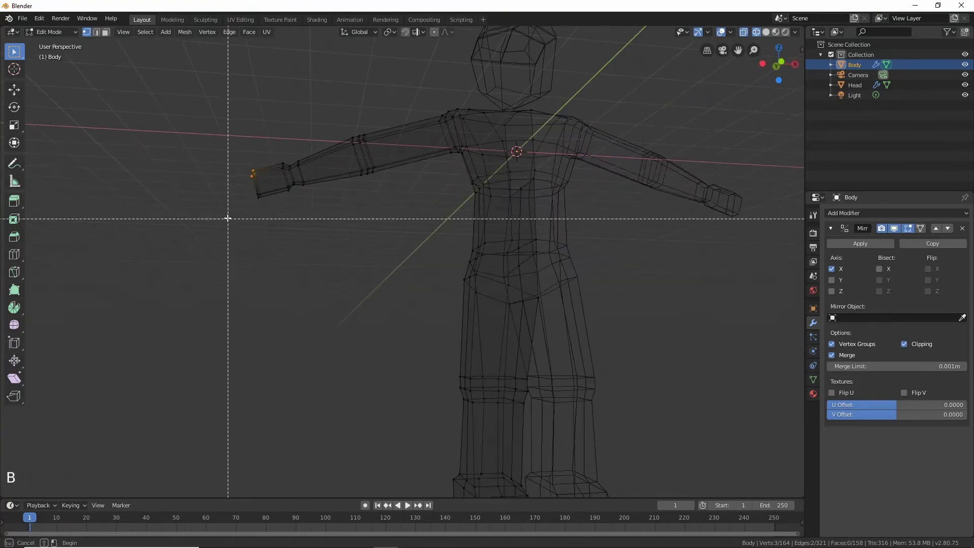
{"action": "mouse_move", "coordinate": [226, 216]}
{"action": "left_mouse_down"}
{"action": "mouse_move", "coordinate": [296, 184]}
{"action": "mouse_move", "coordinate": [291, 192]}
{"action": "left_mouse_up"}
{"action": "left_click", "coordinate": [271, 228]}
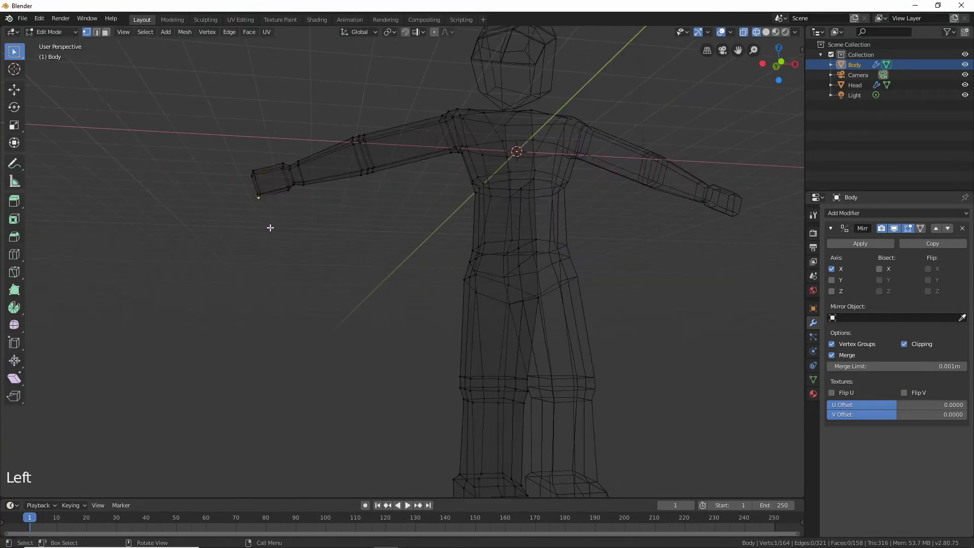
{"action": "key", "text": "b"}
{"action": "left_click_drag", "start_coordinate": [238, 221], "coordinate": [295, 180]}
{"action": "mouse_move", "coordinate": [264, 174]}
{"action": "middle_mouse_down"}
{"action": "mouse_move", "coordinate": [250, 158]}
{"action": "mouse_move", "coordinate": [250, 181]}
{"action": "middle_mouse_up"}
{"action": "left_click", "coordinate": [250, 159]}
{"action": "left_click", "coordinate": [207, 159]}
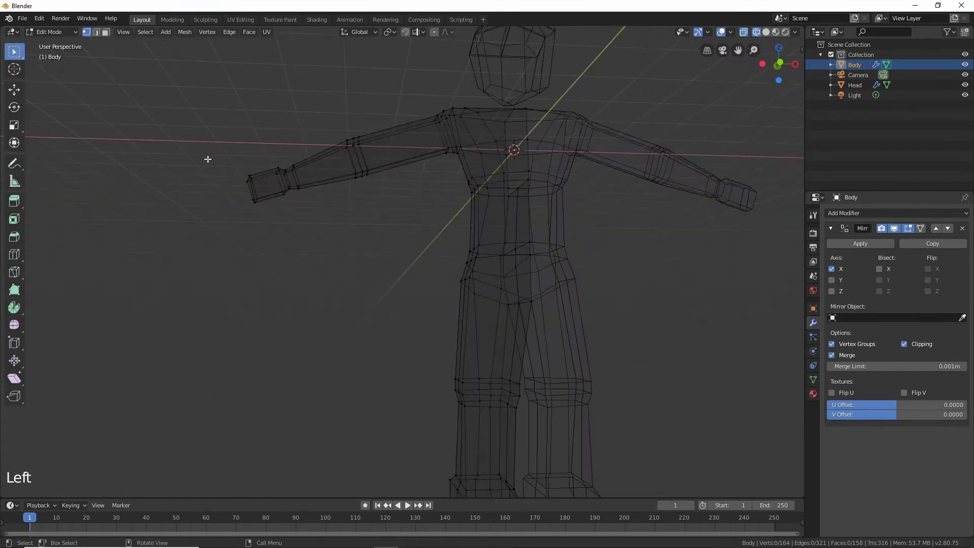
- Select all the hand's vertices and flatten the hand by scaling it to about 0.42 along global Z
{"action": "key", "text": "b"}
{"action": "left_click_drag", "start_coordinate": [207, 151], "coordinate": [288, 193]}
{"action": "key", "text": "b"}
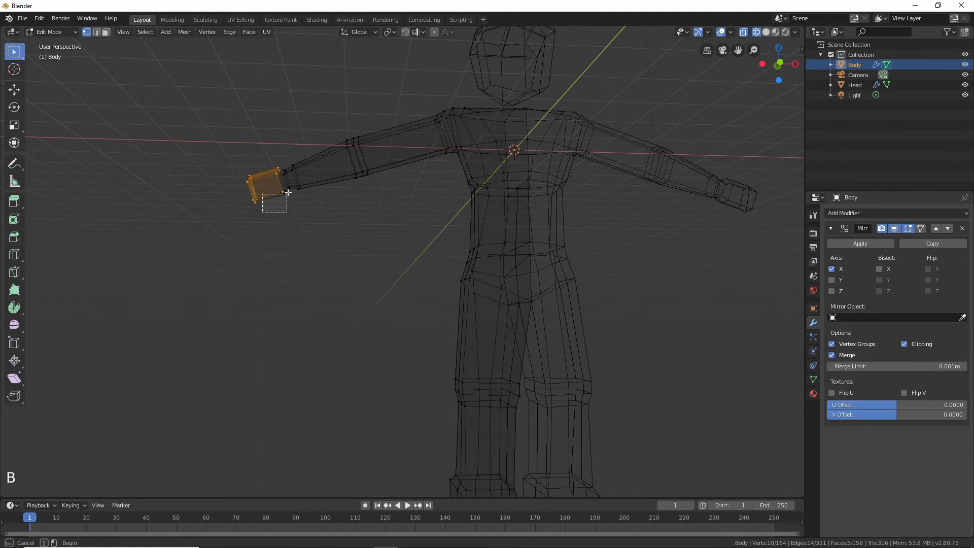
{"action": "middle_click_drag", "start_coordinate": [288, 192], "coordinate": [299, 203]}
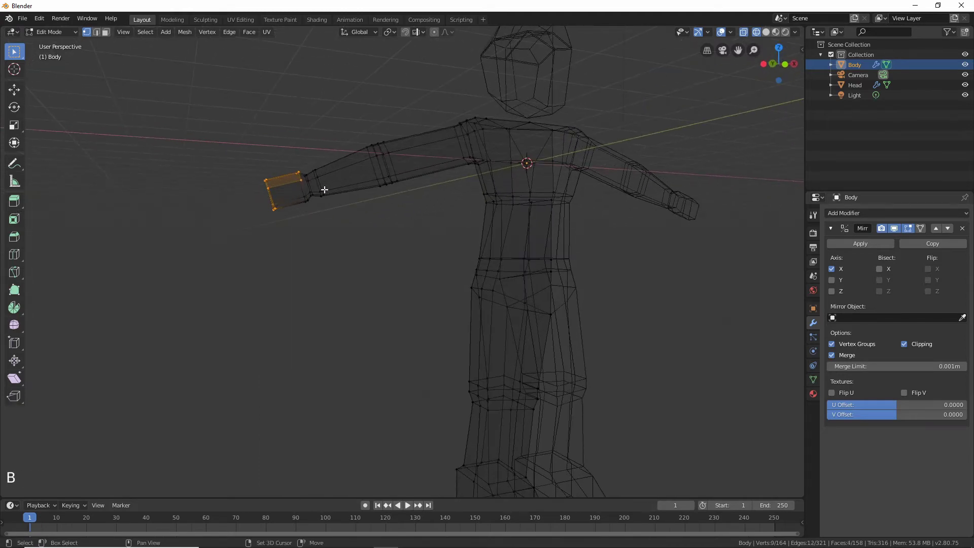
{"action": "key", "text": "space"}
{"action": "key", "text": "Escape"}
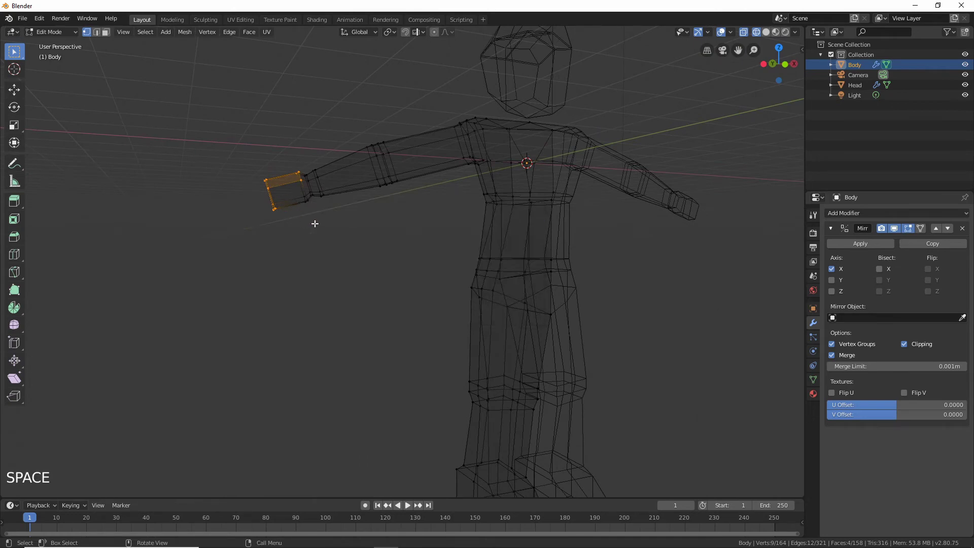
{"action": "key", "text": "b"}
{"action": "left_click_drag", "start_coordinate": [294, 226], "coordinate": [311, 183]}
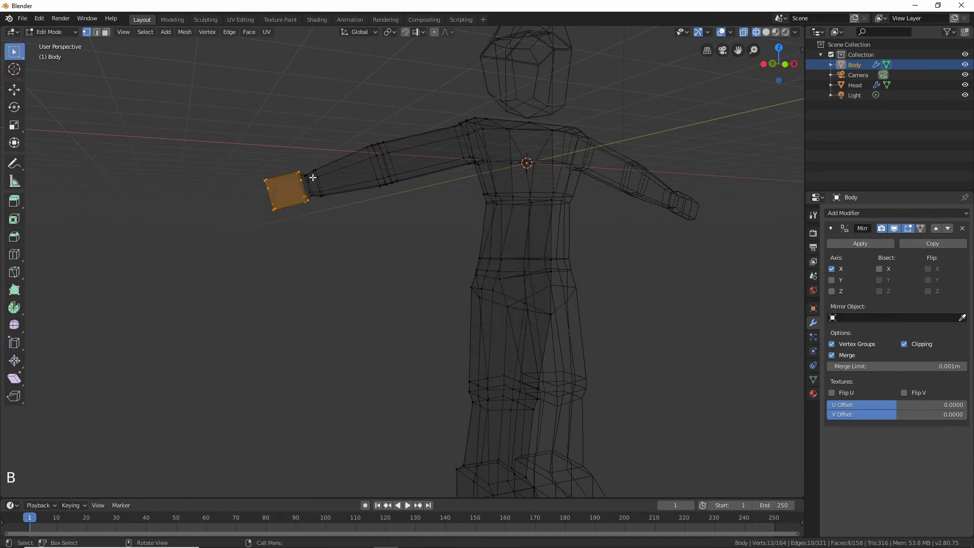
{"action": "middle_click_drag", "start_coordinate": [311, 183], "coordinate": [352, 183]}
{"action": "key", "text": "s"}
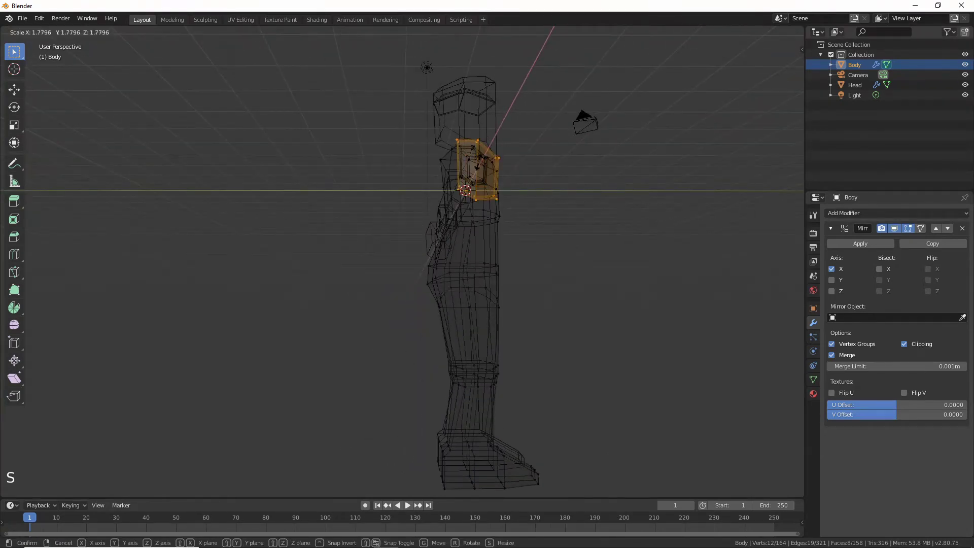
{"action": "right_click", "coordinate": [539, 151]}
{"action": "key", "text": "s"}
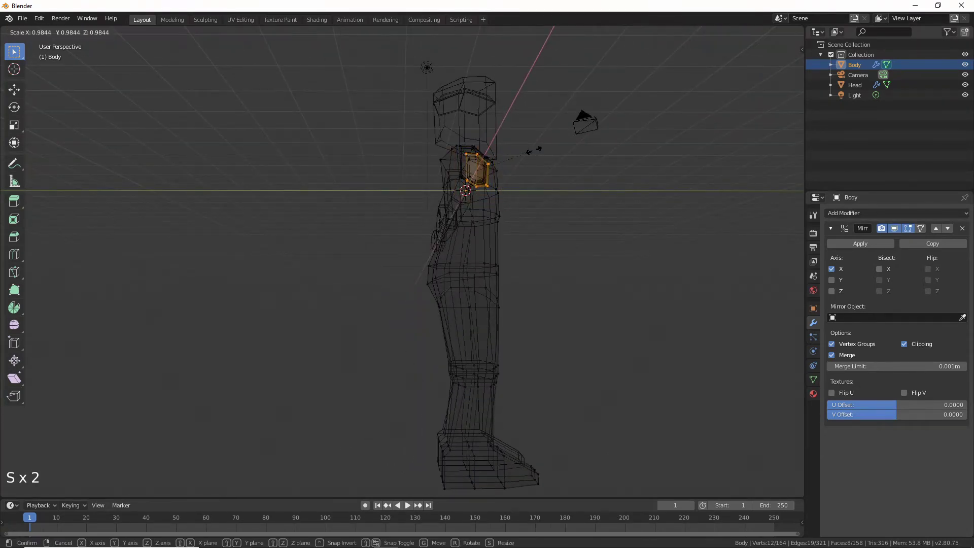
{"action": "key", "text": "z"}
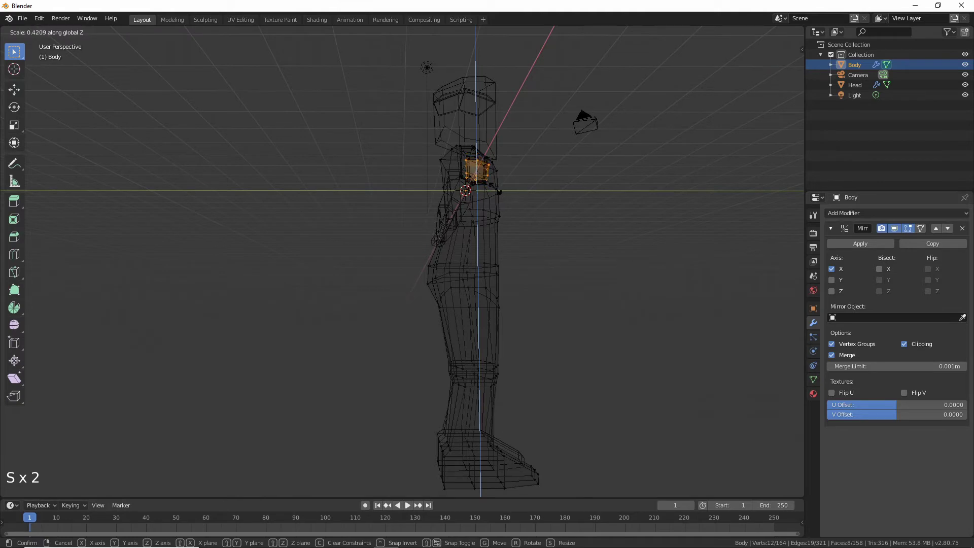
{"action": "left_click", "coordinate": [501, 187]}
- Widen the flattened hand by scaling its vertices along global Y
{"action": "middle_click_drag", "start_coordinate": [502, 186], "coordinate": [533, 376]}
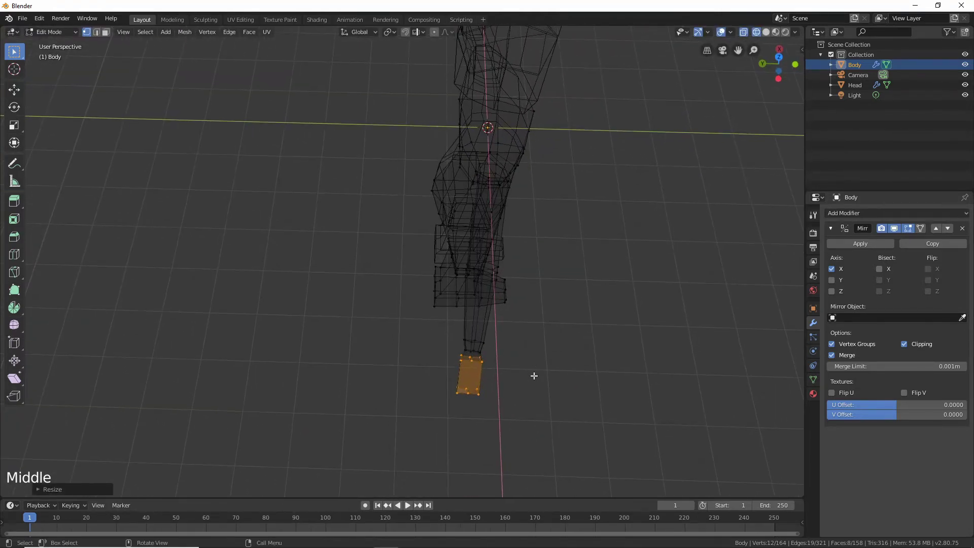
{"action": "key", "text": "s"}
{"action": "key", "text": "y"}
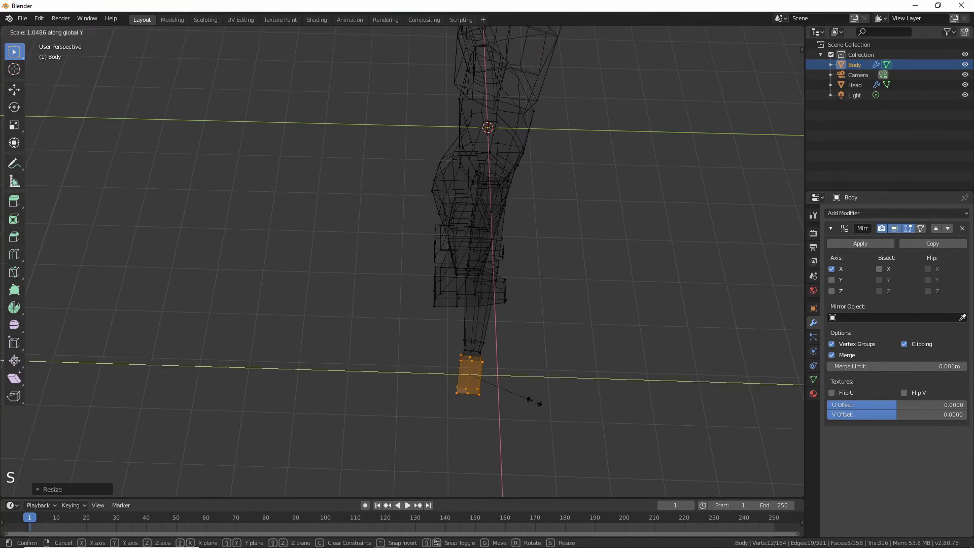
{"action": "left_click", "coordinate": [581, 394]}
- Select only the upper vertices of the wrist and lower them slightly toward the flattened hand
{"action": "middle_click_drag", "start_coordinate": [581, 394], "coordinate": [300, 248]}
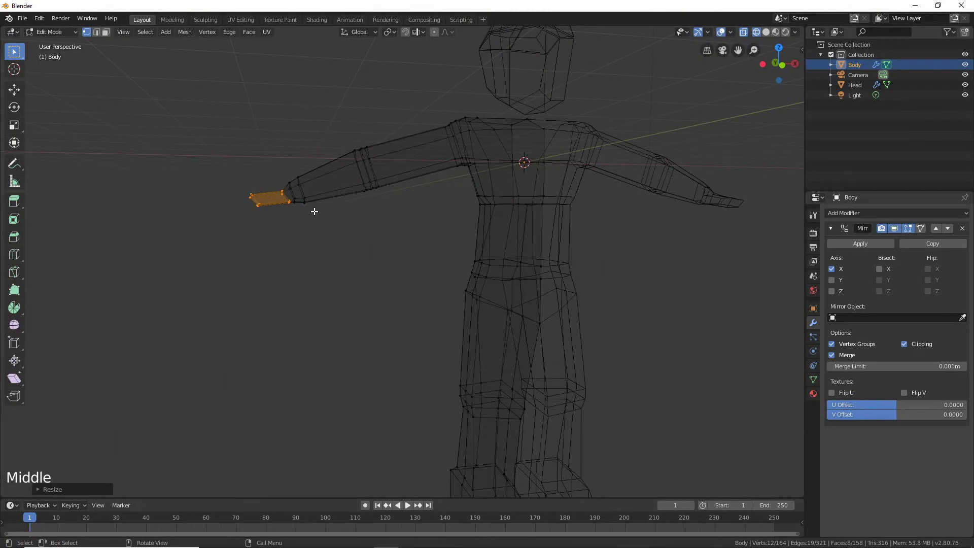
{"action": "key", "text": "b"}
{"action": "left_click_drag", "start_coordinate": [284, 173], "coordinate": [311, 198]}
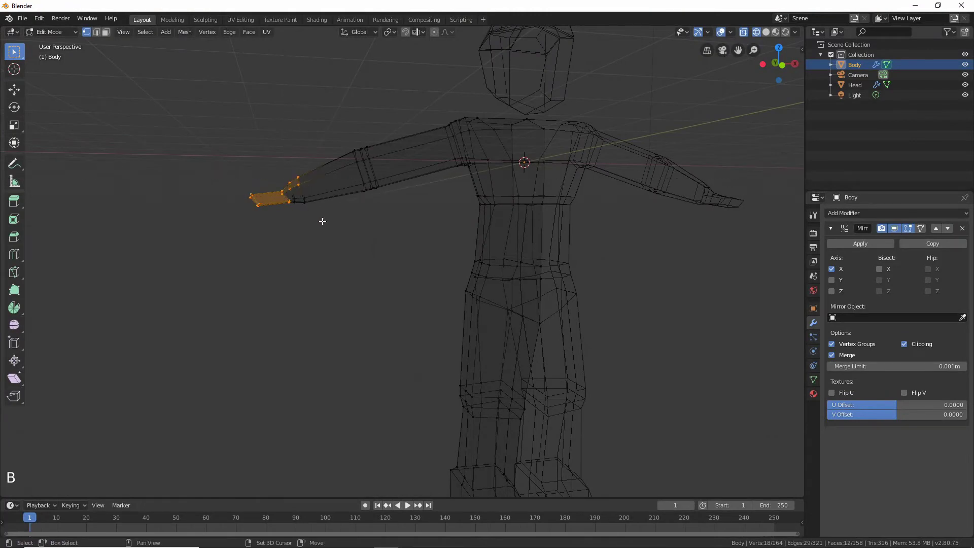
{"action": "left_click", "coordinate": [321, 219]}
{"action": "left_click", "coordinate": [324, 217]}
{"action": "left_click", "coordinate": [324, 217]}
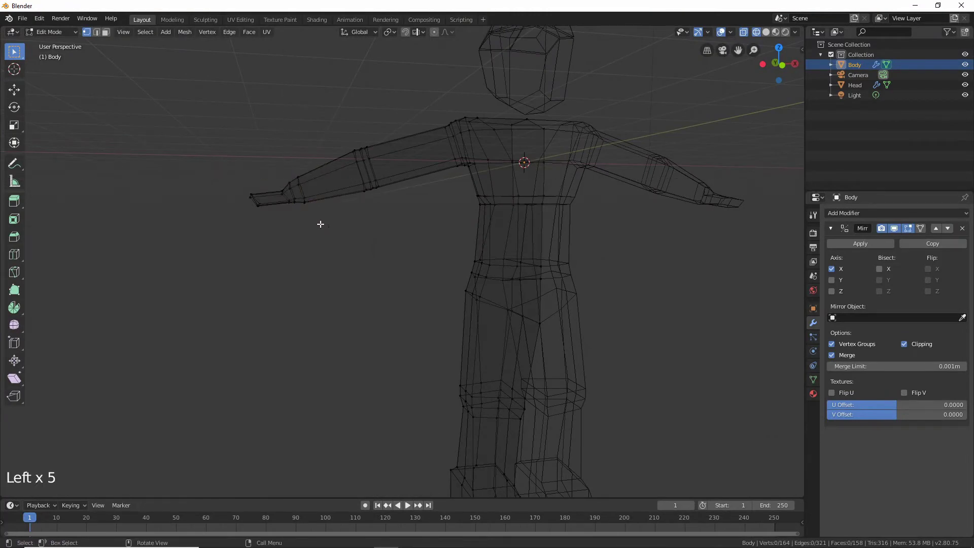
{"action": "key", "text": "b"}
{"action": "left_click_drag", "start_coordinate": [282, 166], "coordinate": [303, 196]}
{"action": "key", "text": "b"}
{"action": "key", "text": "g"}
{"action": "left_click", "coordinate": [319, 187]}
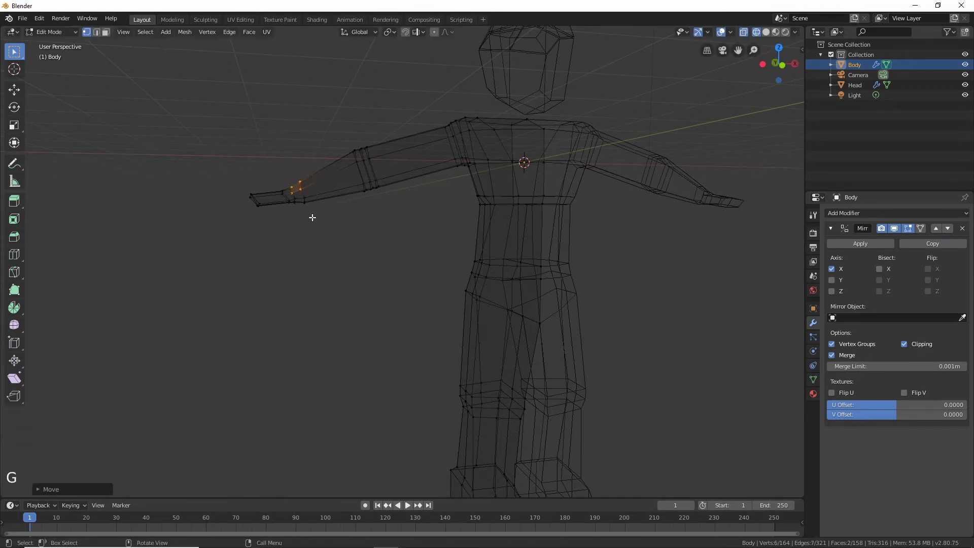
{"action": "left_click", "coordinate": [304, 223]}
{"action": "key", "text": "b"}
{"action": "left_click", "coordinate": [289, 215]}
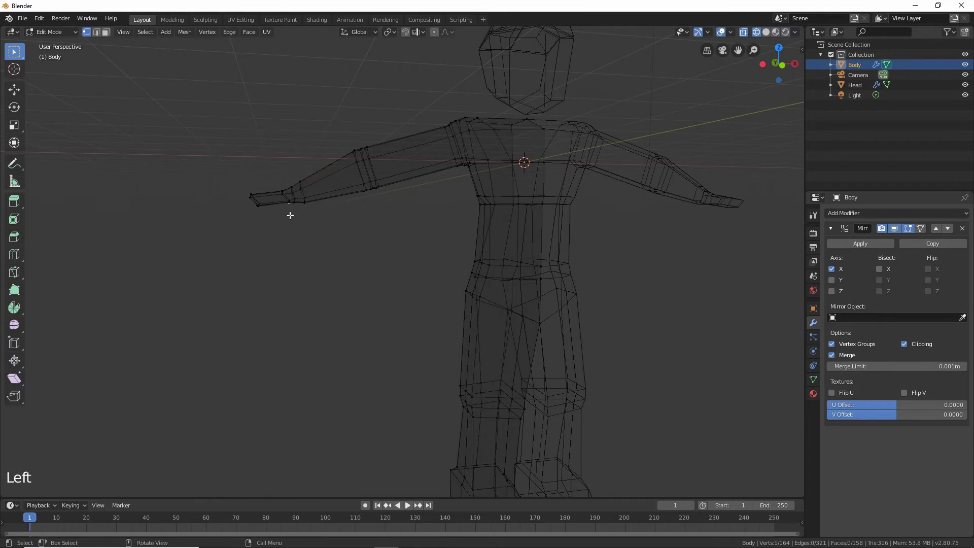
{"action": "key", "text": "b"}
{"action": "left_click", "coordinate": [292, 220]}
{"action": "key", "text": "b"}
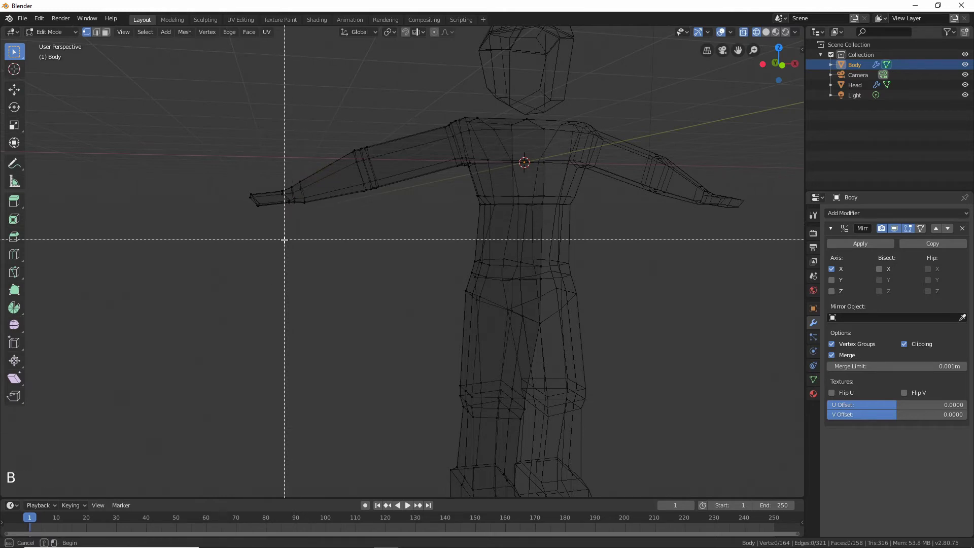
{"action": "left_click_drag", "start_coordinate": [294, 215], "coordinate": [332, 201]}
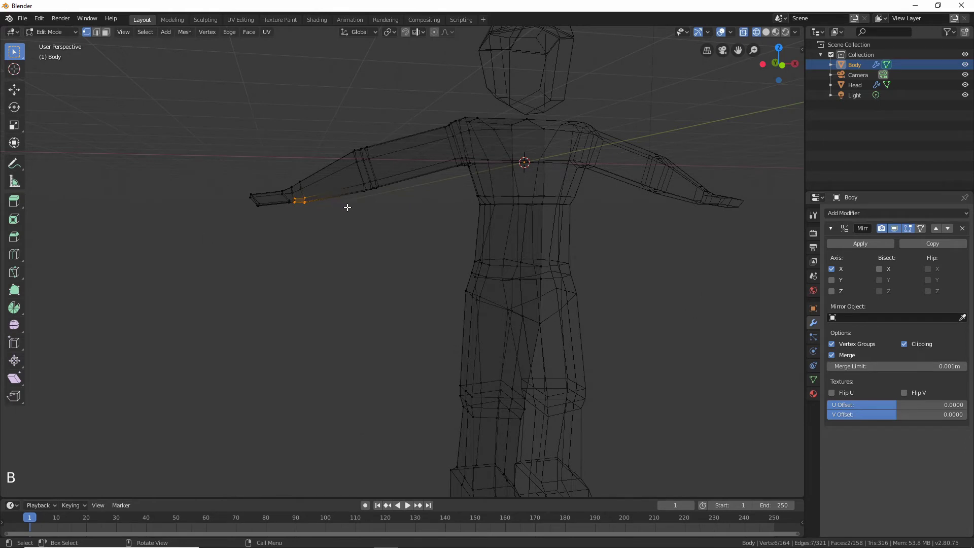
{"action": "key", "text": "g"}
{"action": "right_click", "coordinate": [330, 220]}
{"action": "left_click", "coordinate": [320, 224]}
{"action": "key", "text": "b"}
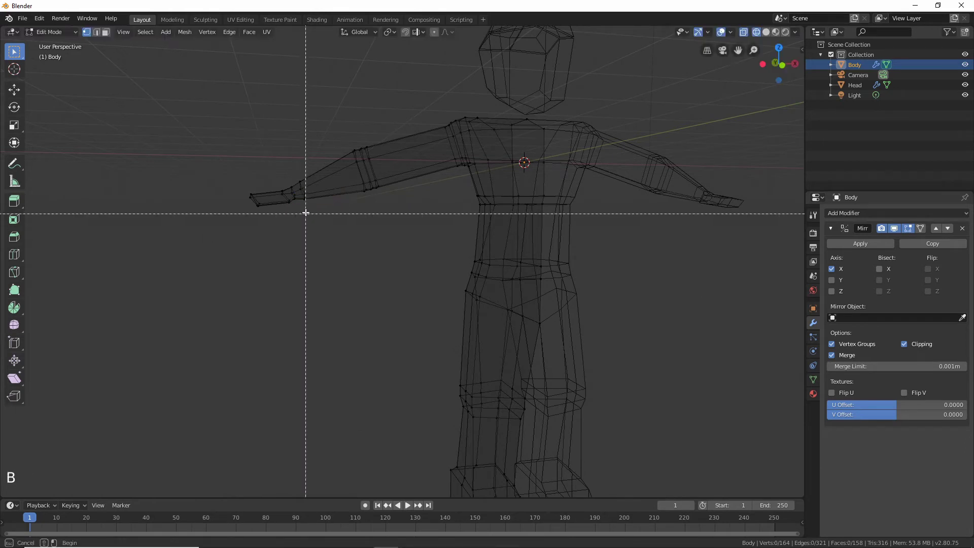
{"action": "left_click_drag", "start_coordinate": [305, 212], "coordinate": [297, 192]}
{"action": "key", "text": "g"}
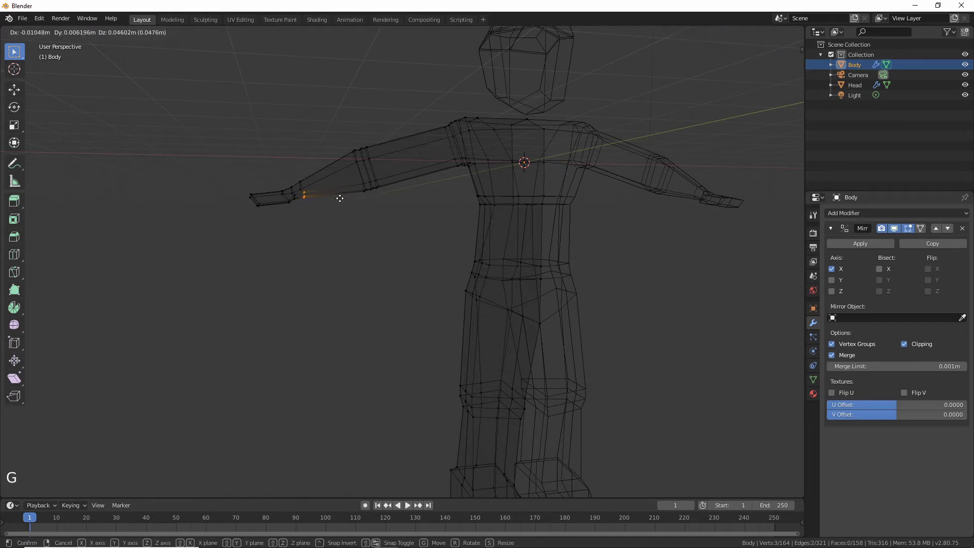
{"action": "right_click", "coordinate": [340, 198]}
{"action": "left_click", "coordinate": [320, 256]}
- Raise the hand's upper vertices beside the wrist by about 0.034 m
{"action": "middle_click_drag", "start_coordinate": [406, 267], "coordinate": [350, 250]}
{"action": "middle_click_drag", "start_coordinate": [246, 215], "coordinate": [284, 195]}
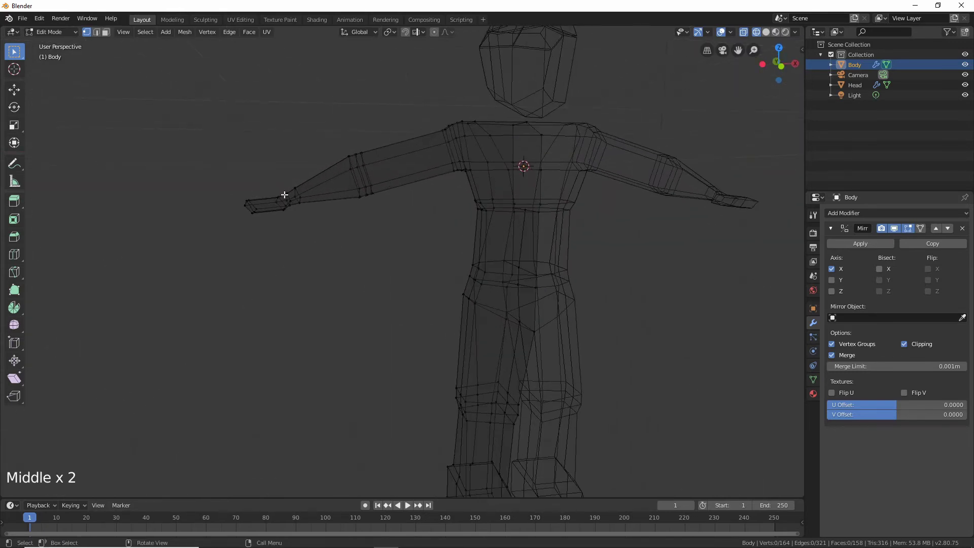
{"action": "key", "text": "b"}
{"action": "left_click_drag", "start_coordinate": [268, 189], "coordinate": [283, 205]}
{"action": "key", "text": "g"}
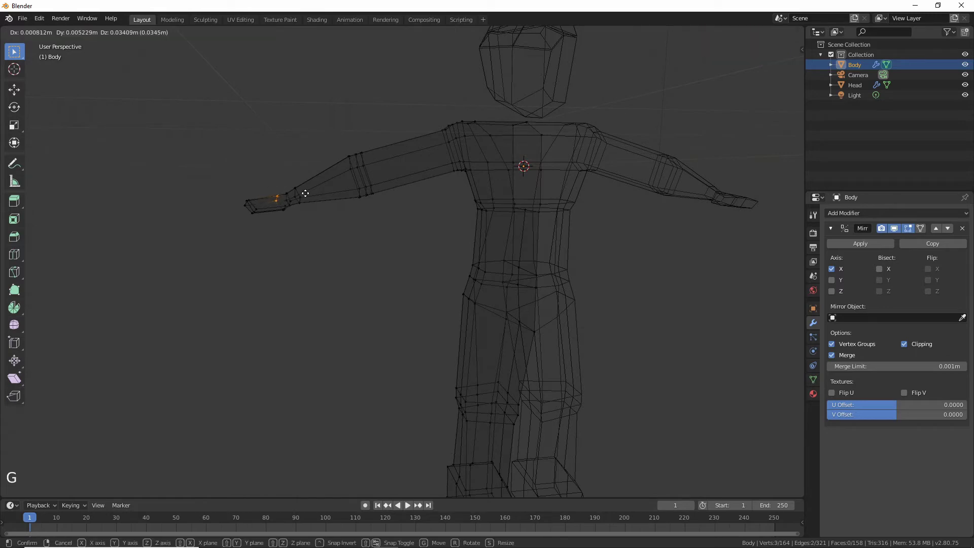
{"action": "left_click", "coordinate": [305, 192]}
{"action": "left_click", "coordinate": [288, 178]}
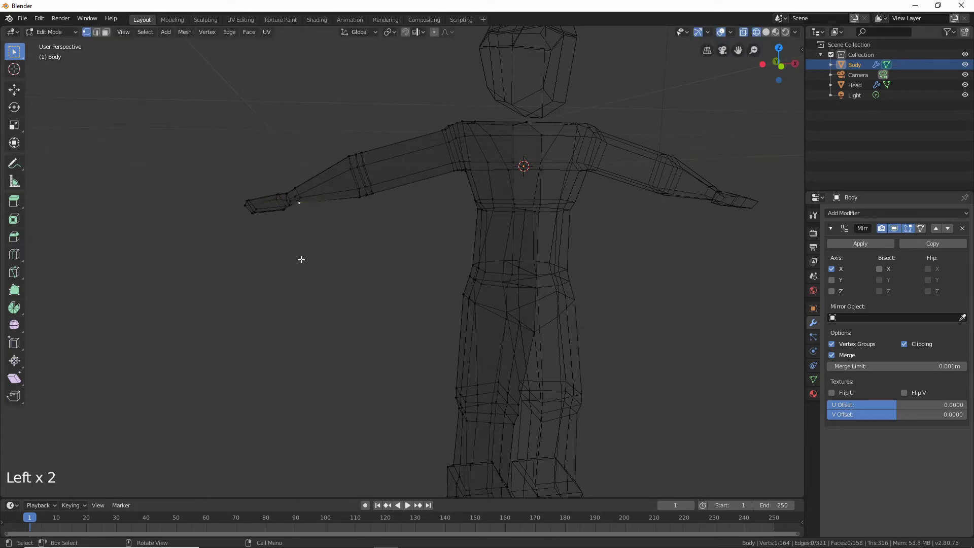
- Move the front corner vertices at the hand's wrist end inward to narrow the base of the hand
{"action": "middle_click_drag", "start_coordinate": [301, 260], "coordinate": [389, 311]}
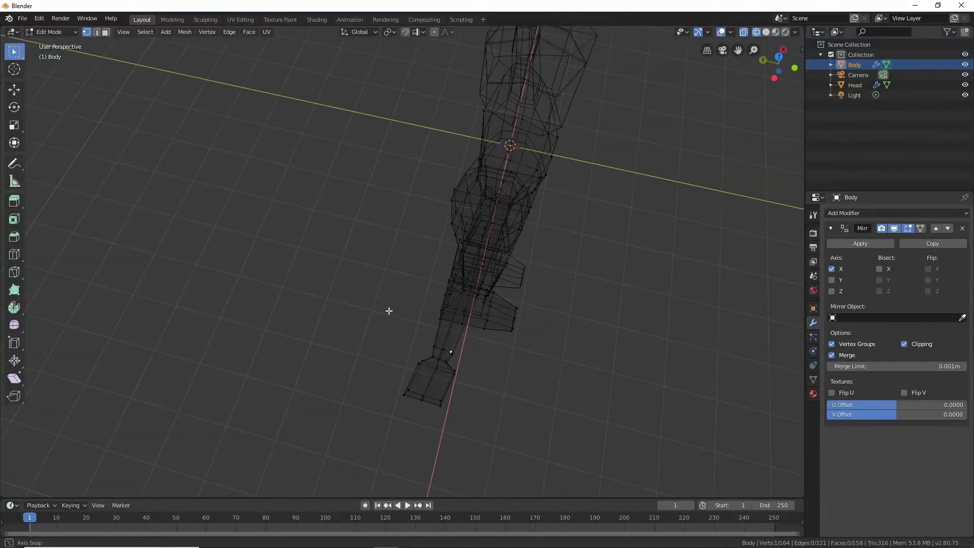
{"action": "left_click", "coordinate": [489, 374]}
{"action": "key", "text": "b"}
{"action": "left_click_drag", "start_coordinate": [470, 366], "coordinate": [473, 383]}
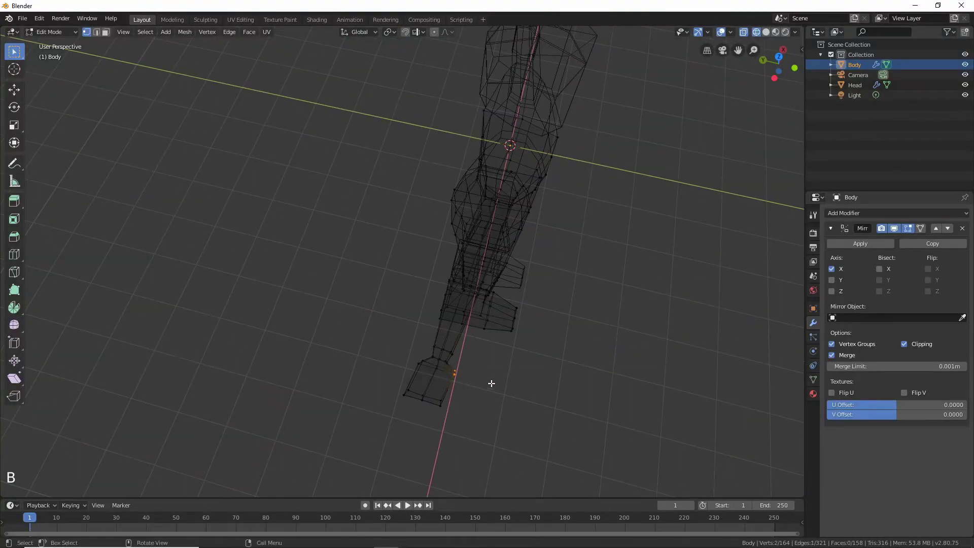
{"action": "key", "text": "g"}
{"action": "double_click", "coordinate": [395, 349]}
{"action": "left_click", "coordinate": [395, 349]}
- Move the rear corner vertices at the hand's wrist end inward to match the front corner
{"action": "key", "text": "g"}
{"action": "key", "text": "b"}
{"action": "left_click_drag", "start_coordinate": [400, 350], "coordinate": [432, 379]}
{"action": "key", "text": "g"}
{"action": "left_click", "coordinate": [443, 369]}
- Lower the upper outer corner vertex at the heel of the foot
{"action": "middle_click_drag", "start_coordinate": [529, 387], "coordinate": [442, 330]}
{"action": "scroll", "coordinate": [477, 333], "scroll_direction": "down", "scroll_amount": 4}
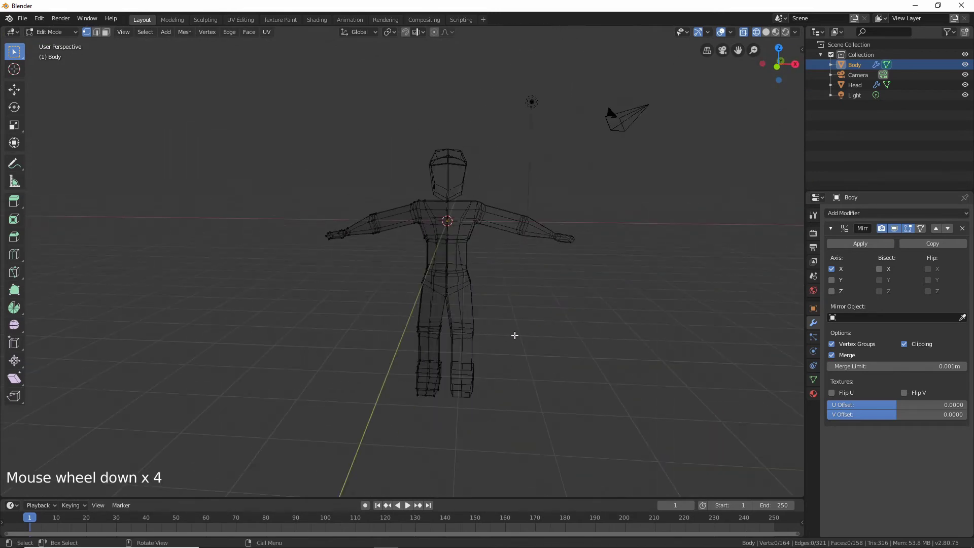
{"action": "key", "text": "Tab"}
{"action": "key", "text": "Tab"}
{"action": "middle_click_drag", "start_coordinate": [543, 198], "coordinate": [601, 152]}
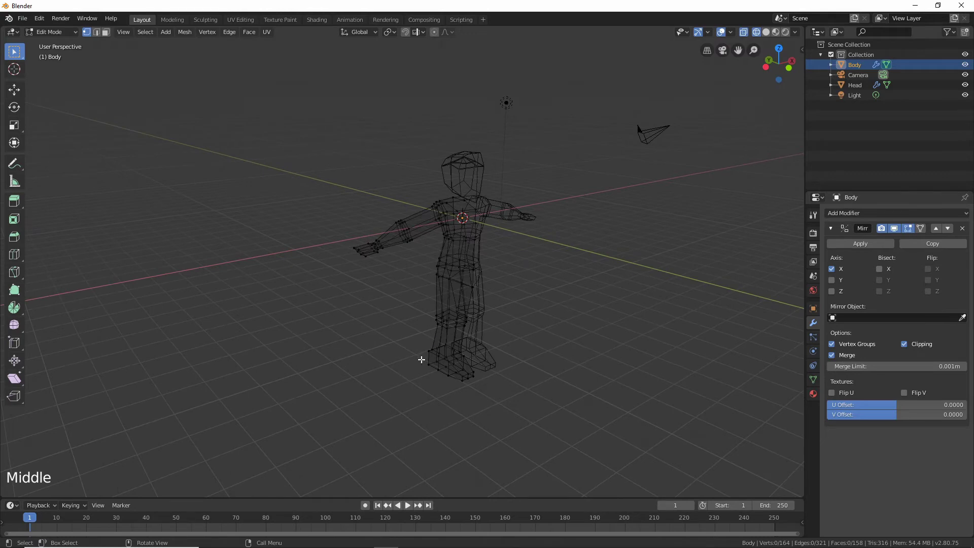
{"action": "scroll", "coordinate": [422, 360], "scroll_direction": "up", "scroll_amount": 2}
{"action": "left_click", "coordinate": [441, 389]}
{"action": "middle_click_drag", "start_coordinate": [442, 389], "coordinate": [459, 409]}
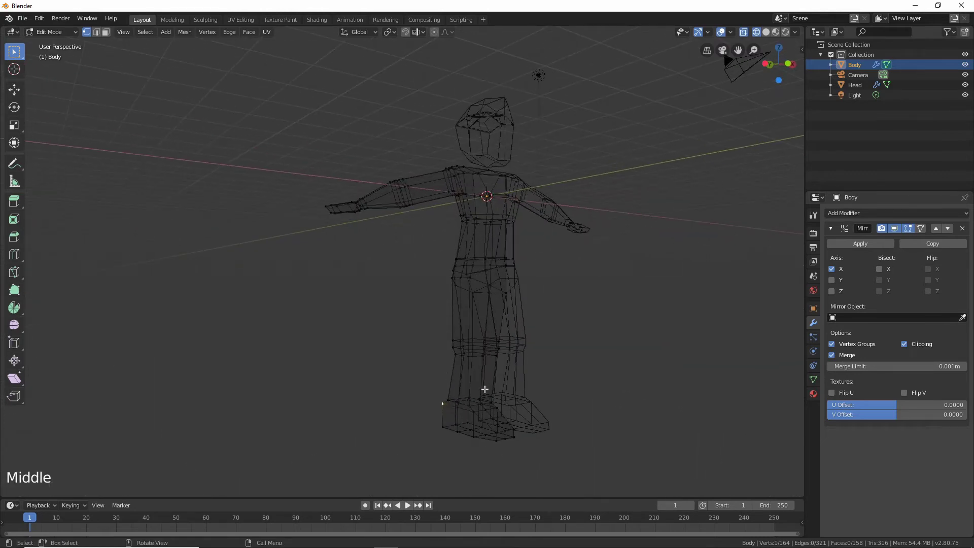
{"action": "key", "text": "g"}
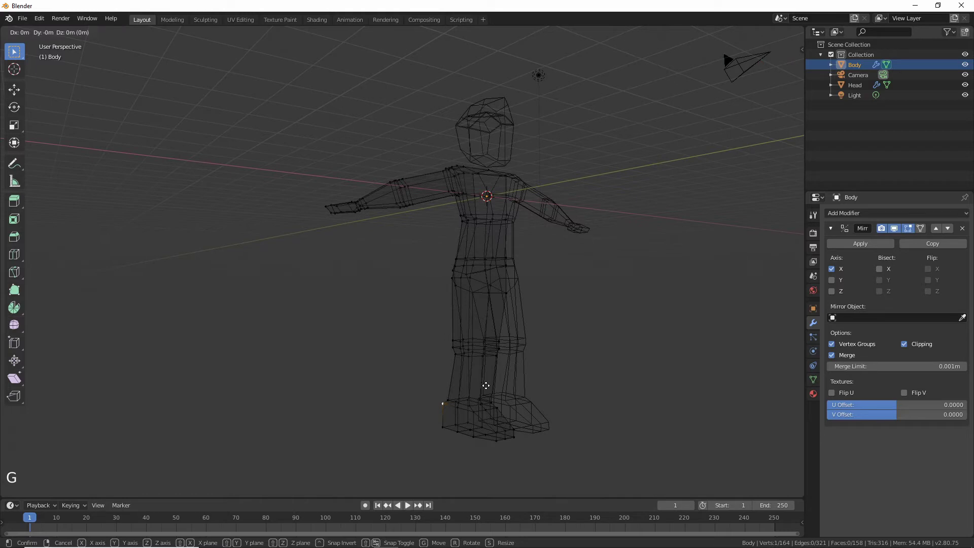
{"action": "left_click", "coordinate": [457, 410]}
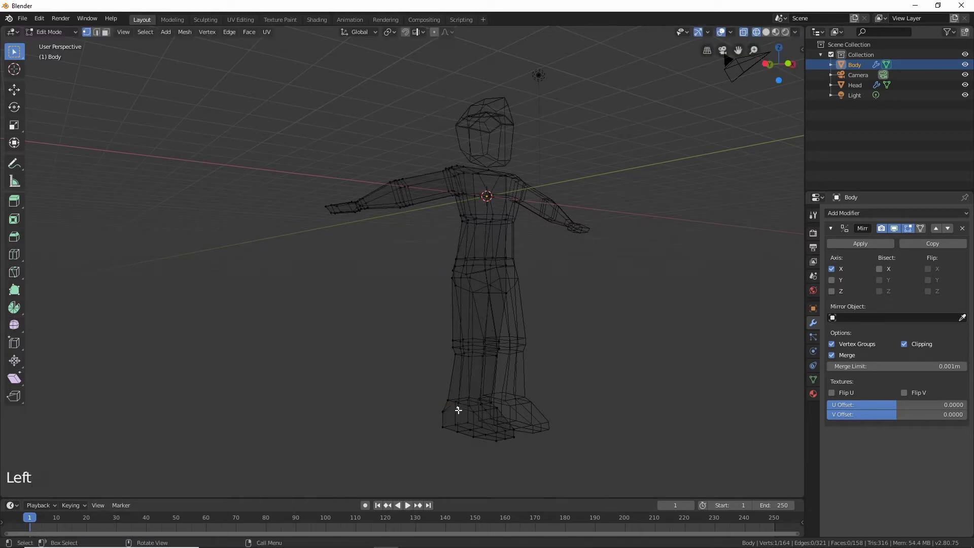
- Reposition the neighbouring upper vertices along the side of the foot to slope its top edge
{"action": "key", "text": "g"}
{"action": "left_click", "coordinate": [499, 420]}
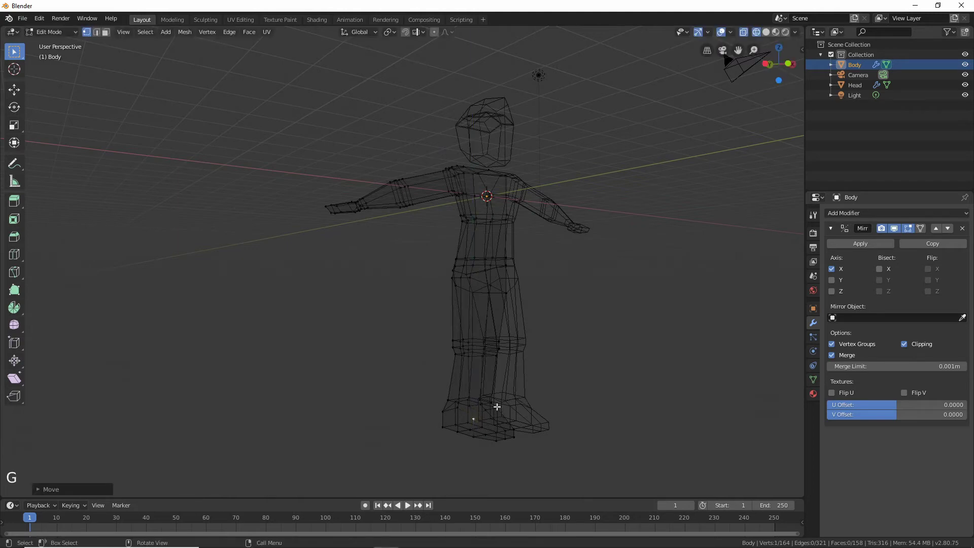
{"action": "left_click", "coordinate": [497, 406]}
{"action": "key", "text": "g"}
{"action": "left_click", "coordinate": [513, 408]}
- Lower the foot's upper inner heel vertex along global Z and adjust the heel vertex from the side
{"action": "middle_click_drag", "start_coordinate": [513, 409], "coordinate": [703, 396]}
{"action": "left_click", "coordinate": [411, 417]}
{"action": "key", "text": "g"}
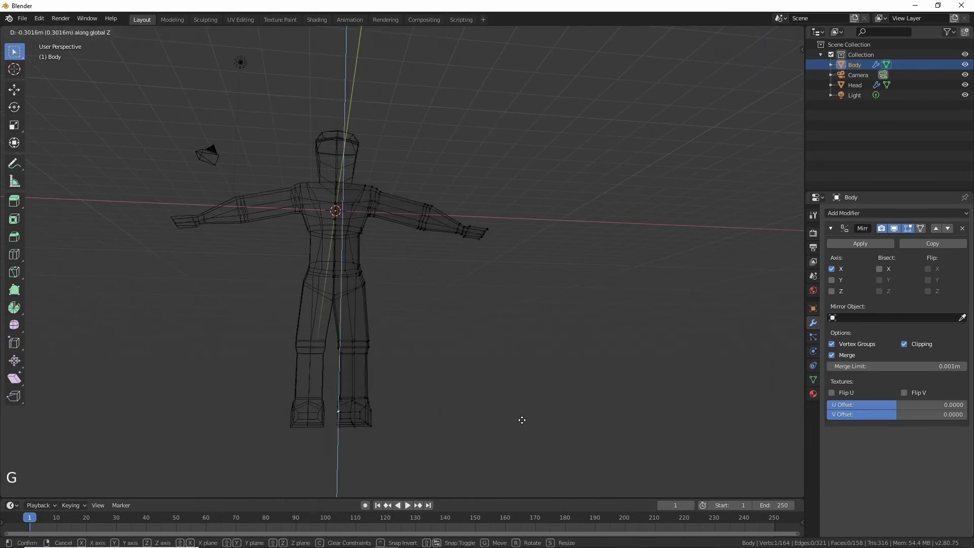
{"action": "left_click", "coordinate": [508, 414]}
{"action": "middle_click_drag", "start_coordinate": [504, 413], "coordinate": [477, 400]}
{"action": "left_click", "coordinate": [441, 391]}
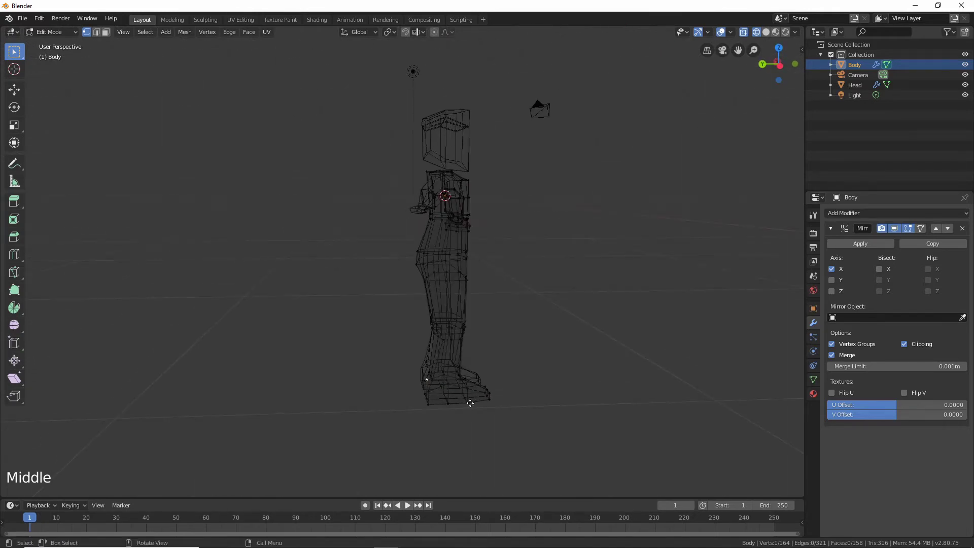
{"action": "key", "text": "g"}
{"action": "left_click", "coordinate": [488, 405]}
- From the top orthographic view in wireframe, move the elbow, forearm and hand vertices toward the front along global Y
{"action": "middle_click_drag", "start_coordinate": [591, 221], "coordinate": [486, 319]}
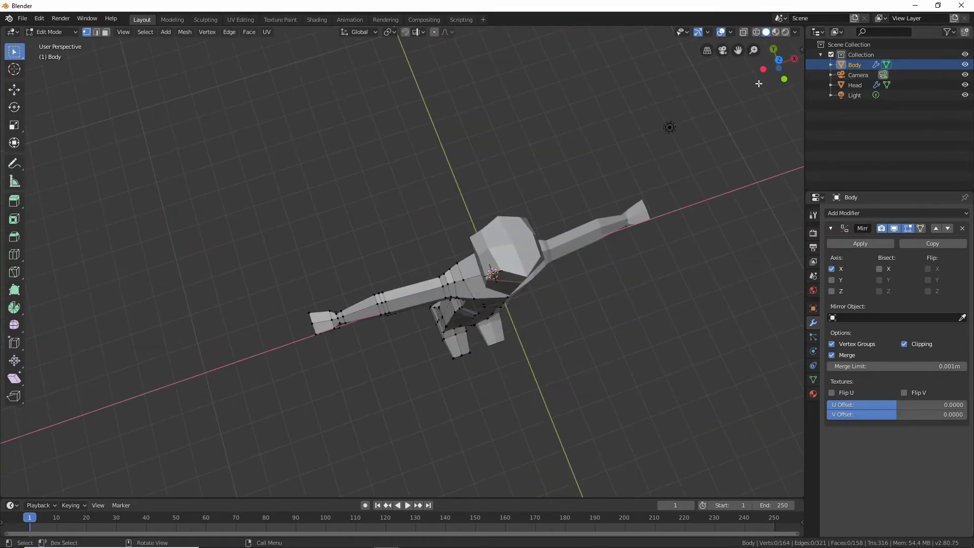
{"action": "left_click", "coordinate": [779, 60]}
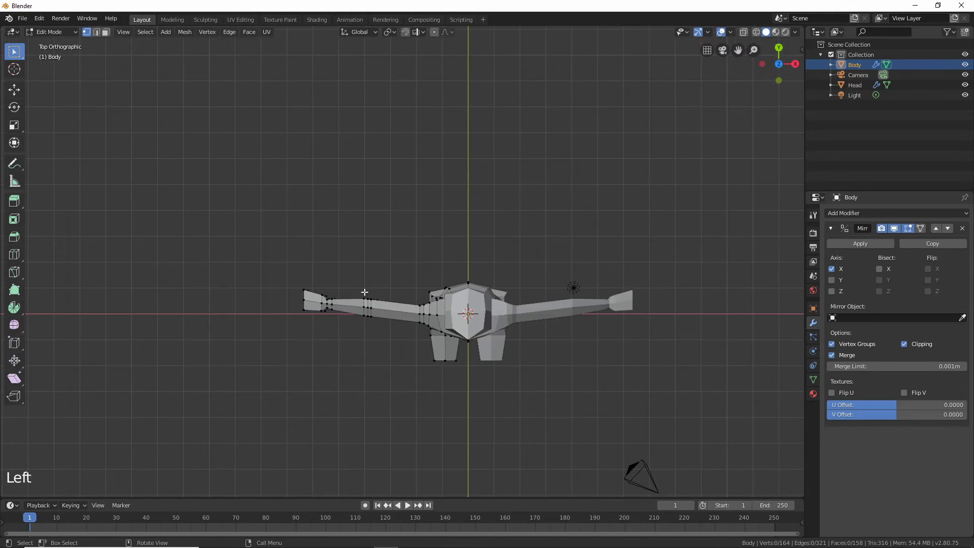
{"action": "middle_click_drag", "start_coordinate": [454, 371], "coordinate": [459, 297], "text": "shift"}
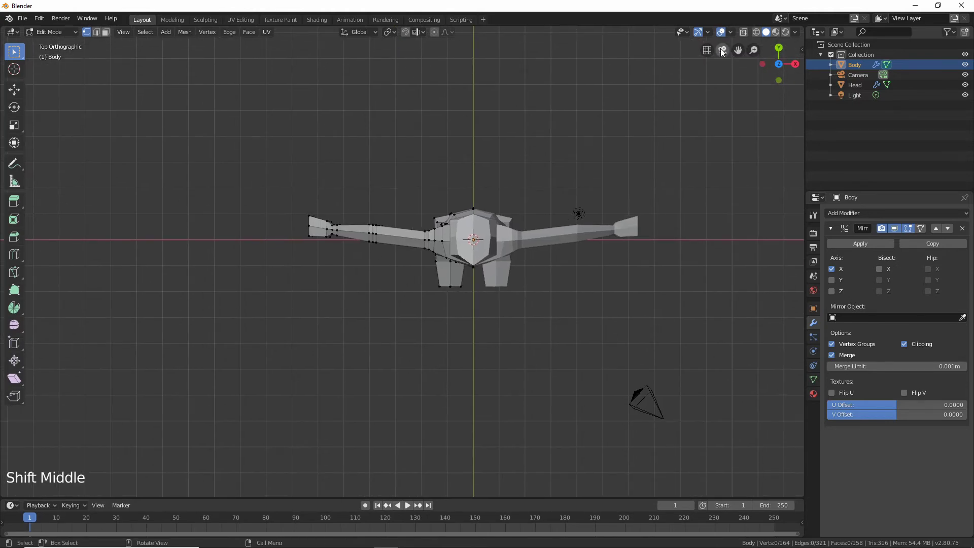
{"action": "left_click", "coordinate": [756, 33]}
{"action": "key", "text": "b"}
{"action": "left_click_drag", "start_coordinate": [253, 160], "coordinate": [401, 296]}
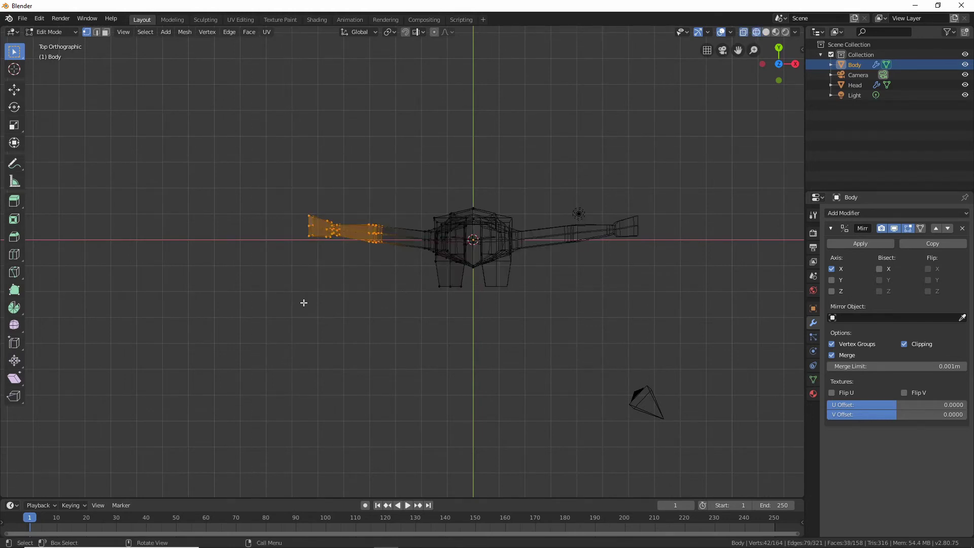
{"action": "key", "text": "g"}
{"action": "key", "text": "y"}
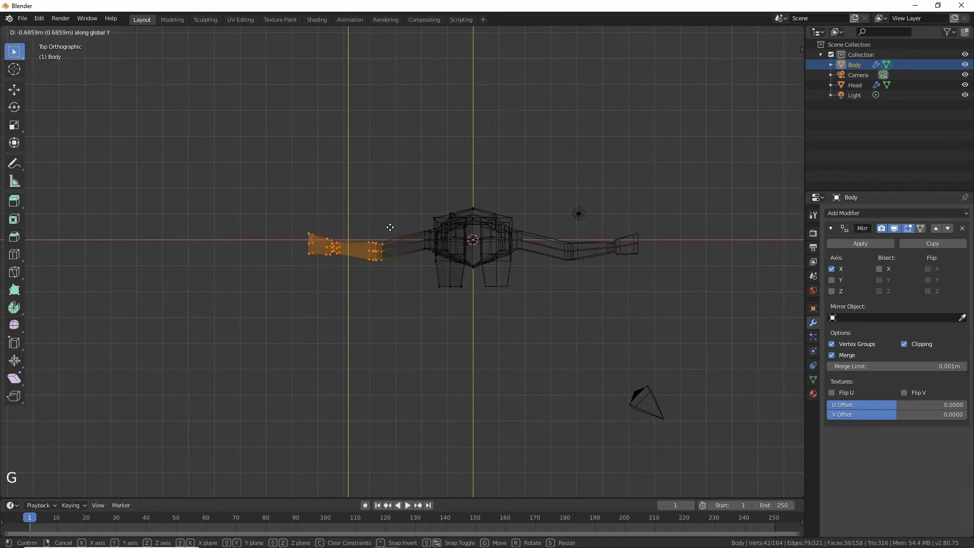
{"action": "left_click", "coordinate": [391, 225]}
{"action": "left_click", "coordinate": [279, 208]}
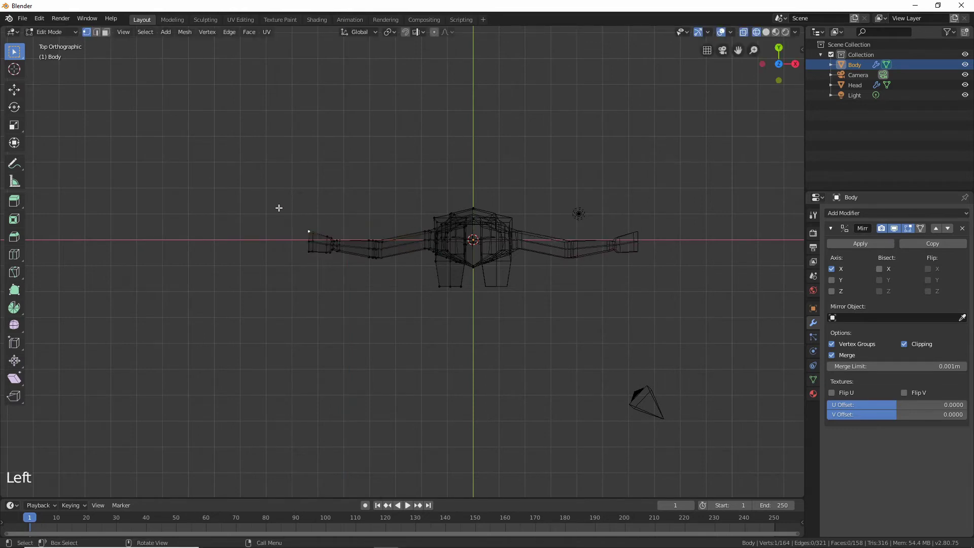
- Move the wrist and hand vertices farther toward the front along global Y
{"action": "key", "text": "b"}
{"action": "left_click_drag", "start_coordinate": [262, 200], "coordinate": [355, 291]}
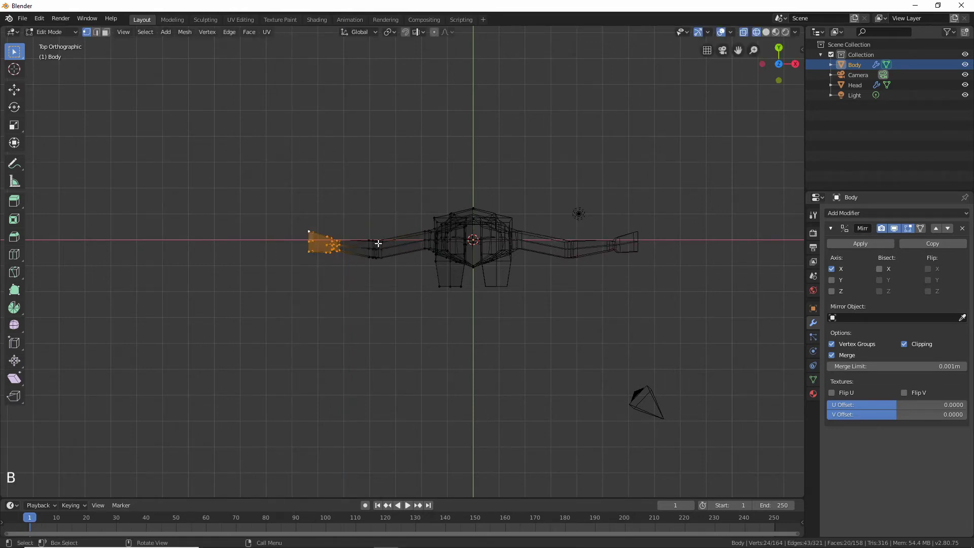
{"action": "key", "text": "g"}
{"action": "key", "text": "y"}
{"action": "left_click", "coordinate": [364, 288]}
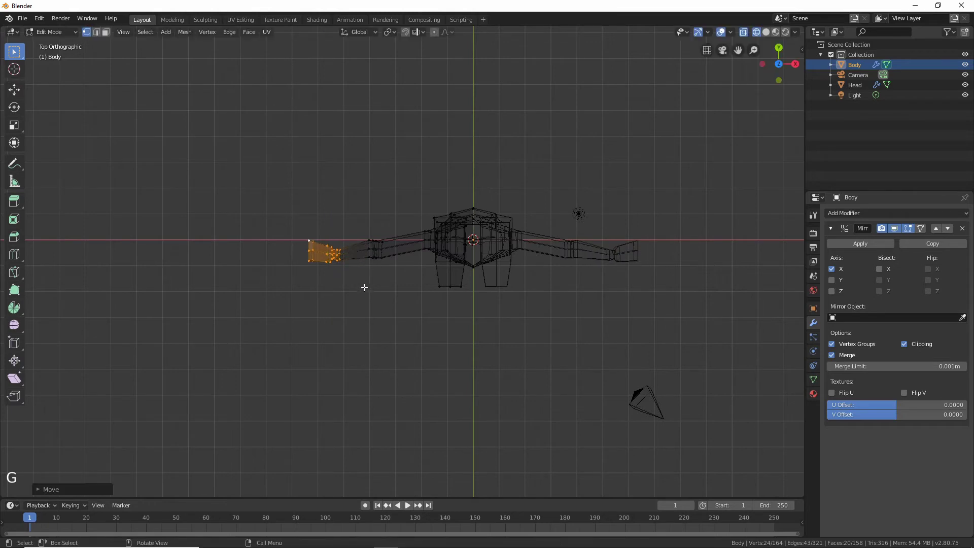
{"action": "left_click", "coordinate": [359, 291]}
- Rotate the elbow's vertex loops about -10.5 degrees in top view to follow the bend of the arm
{"action": "key", "text": "b"}
{"action": "left_click_drag", "start_coordinate": [361, 291], "coordinate": [392, 223]}
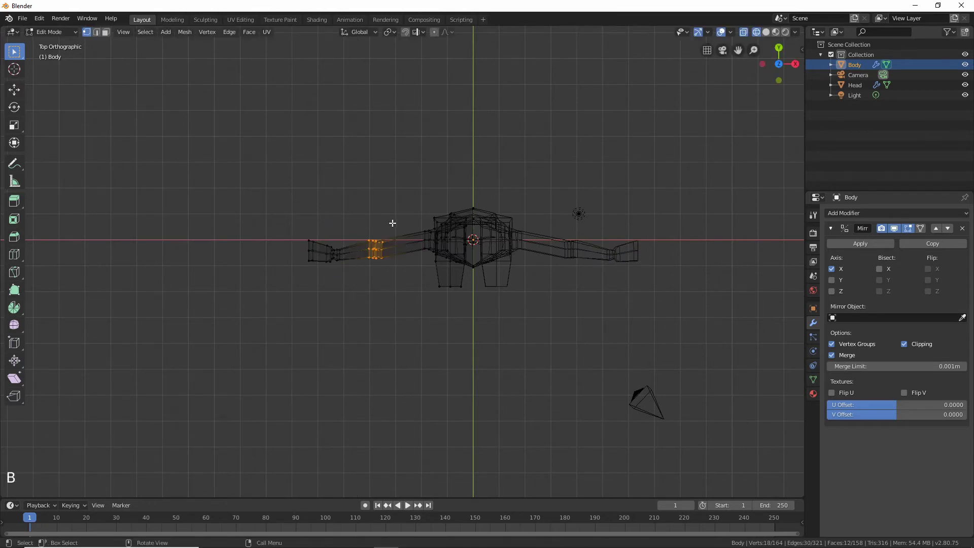
{"action": "key", "text": "r"}
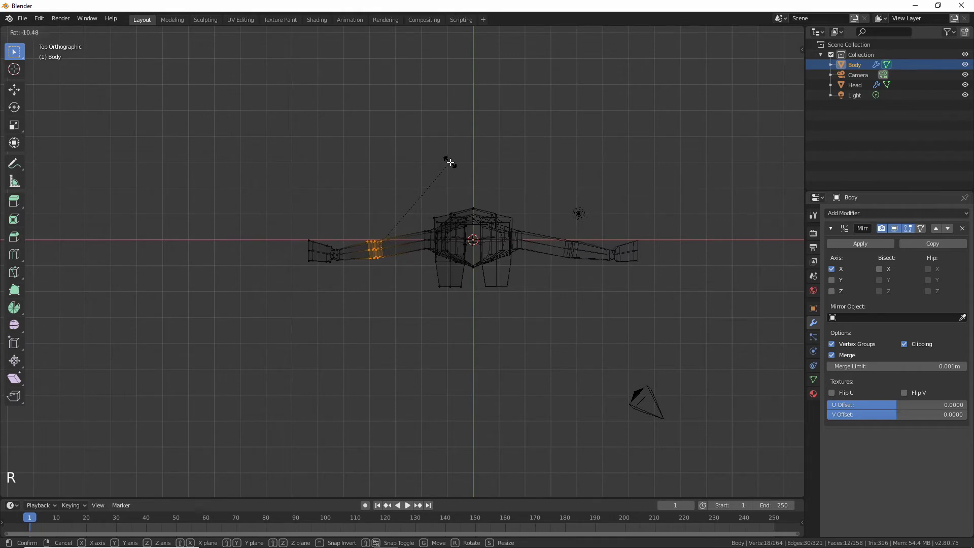
{"action": "left_click", "coordinate": [451, 163]}
{"action": "left_click", "coordinate": [396, 339]}
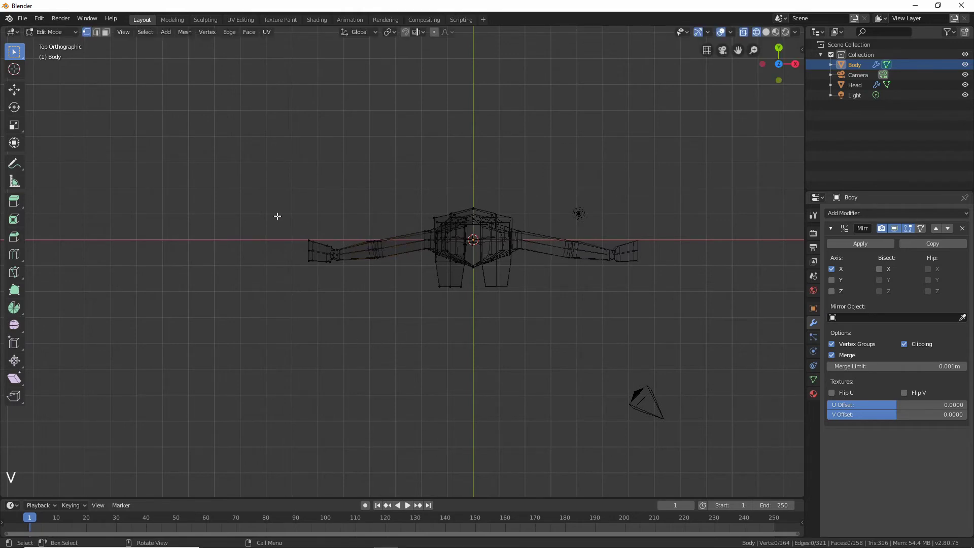
- Rotate the hand's vertices, without the wrist, in top view so the hand angles toward the front
{"action": "left_click", "coordinate": [292, 229]}
{"action": "key", "text": "b"}
{"action": "left_click", "coordinate": [289, 211]}
{"action": "key", "text": "b"}
{"action": "left_click_drag", "start_coordinate": [279, 213], "coordinate": [335, 278]}
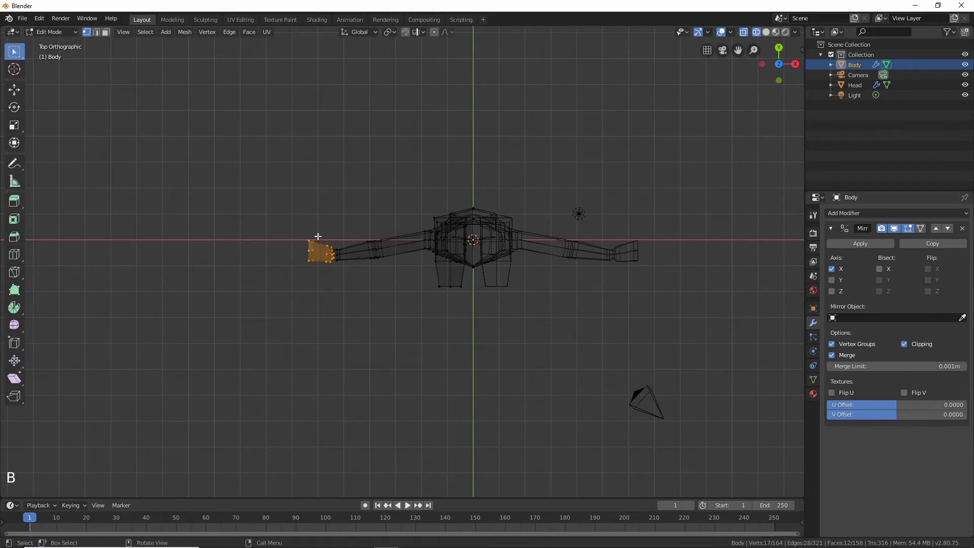
{"action": "scroll", "coordinate": [318, 236], "scroll_direction": "up", "scroll_amount": 4}
{"action": "key", "text": "b"}
{"action": "left_click_drag", "start_coordinate": [167, 192], "coordinate": [264, 282]}
{"action": "key", "text": "b"}
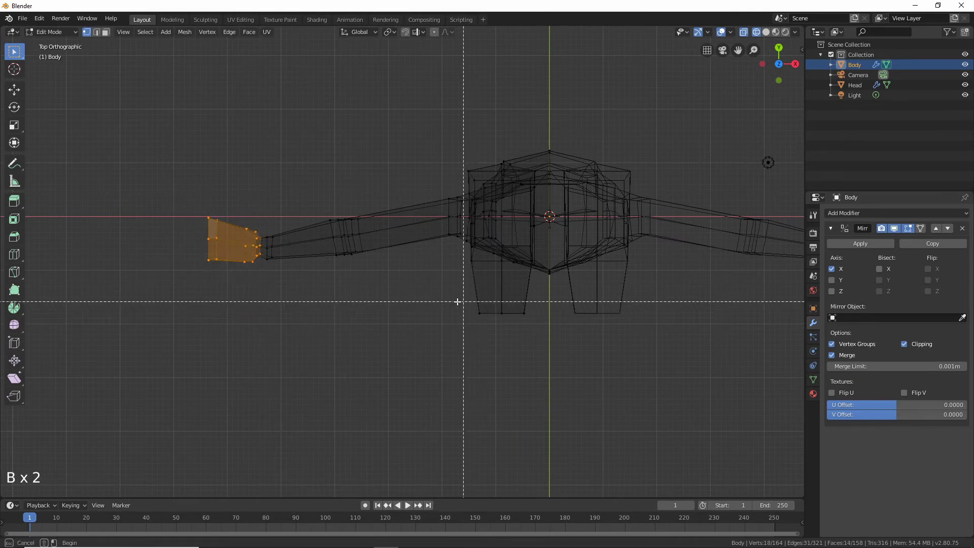
{"action": "key", "text": "Escape"}
{"action": "key", "text": "r"}
{"action": "left_click", "coordinate": [445, 279]}
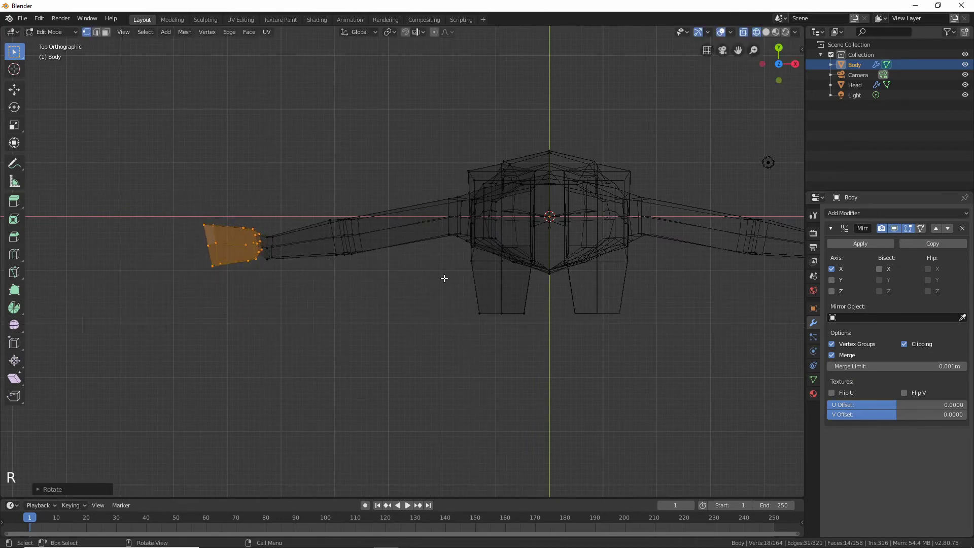
- Shift the rotated hand slightly toward the front along global Y
{"action": "key", "text": "g"}
{"action": "key", "text": "y"}
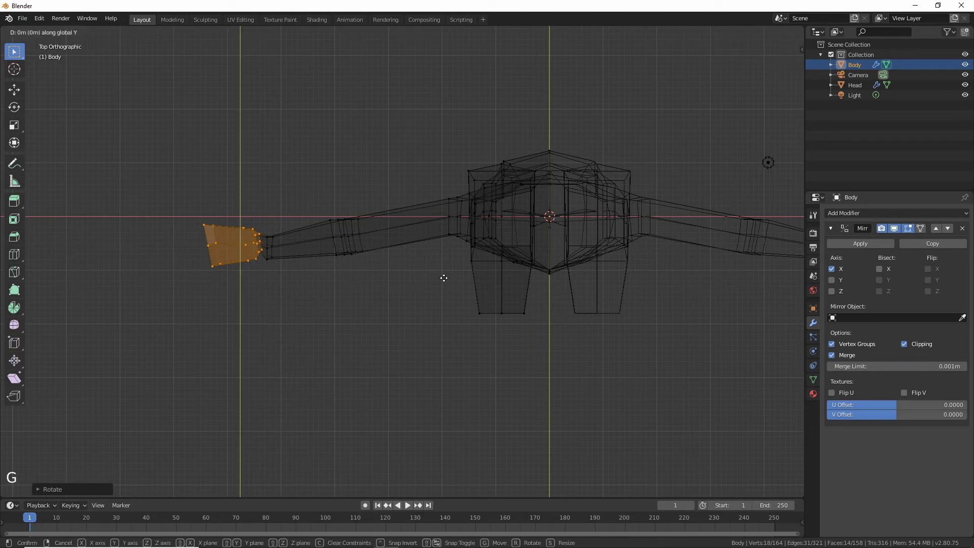
{"action": "left_click", "coordinate": [444, 286]}
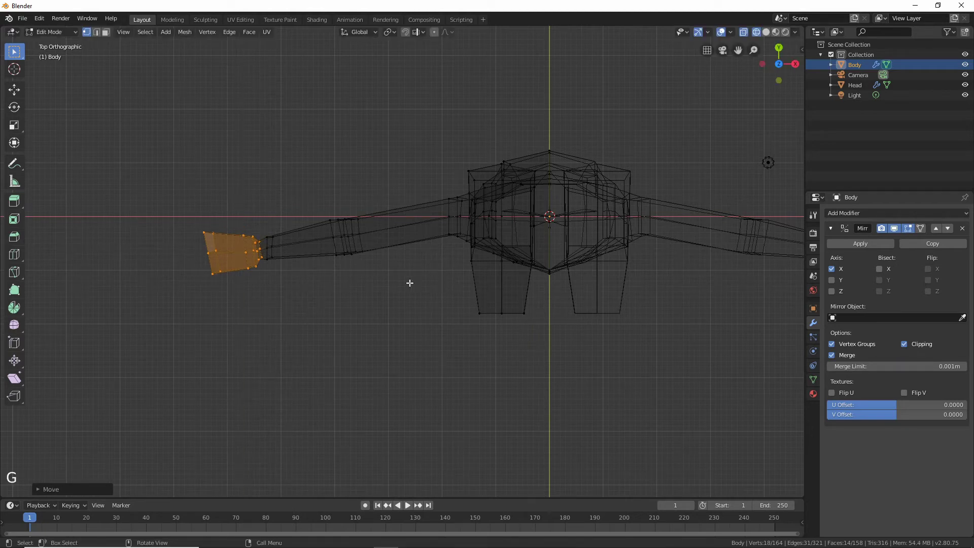
- Move the two rear corner vertices at the hand's outer end inward to shorten that edge
{"action": "left_click", "coordinate": [181, 224]}
{"action": "key", "text": "b"}
{"action": "left_click_drag", "start_coordinate": [175, 207], "coordinate": [226, 242]}
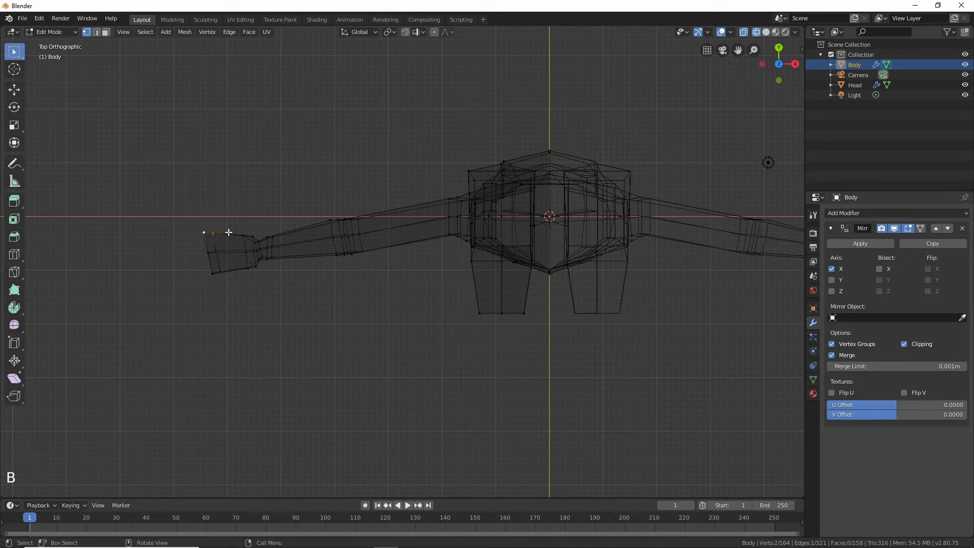
{"action": "key", "text": "g"}
{"action": "left_click", "coordinate": [236, 237]}
- Rotate the vertices at the hand's outer end about -8.5 degrees and move them toward the front
{"action": "key", "text": "b"}
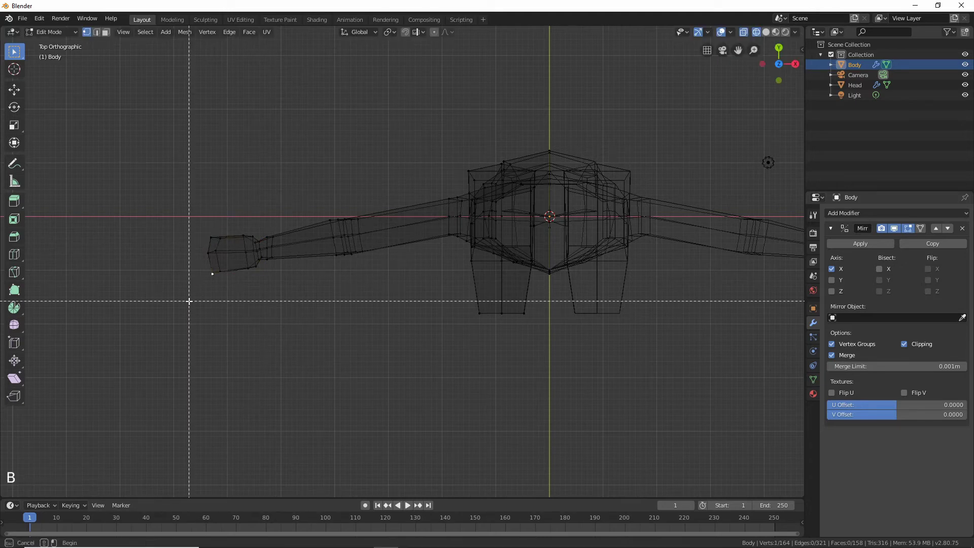
{"action": "left_click_drag", "start_coordinate": [200, 296], "coordinate": [234, 263]}
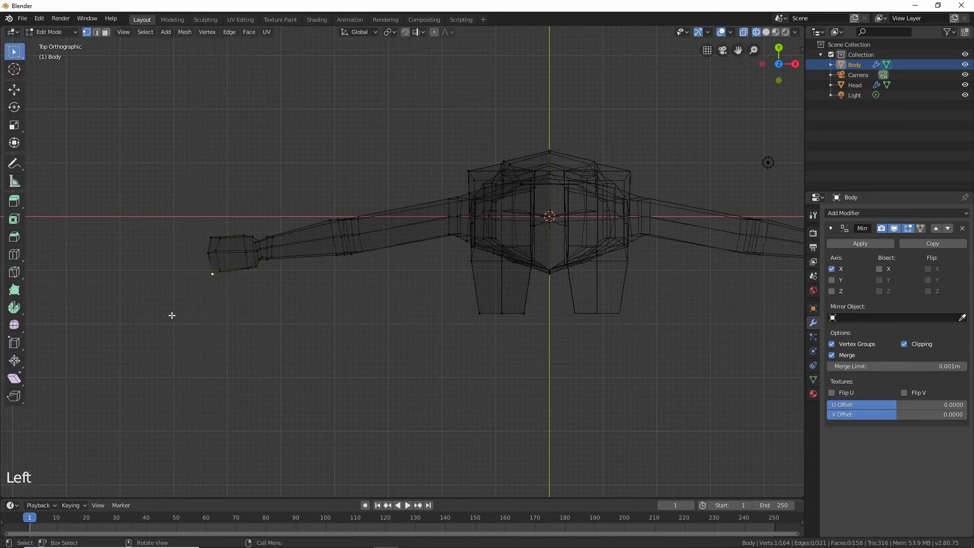
{"action": "left_click_drag", "start_coordinate": [172, 315], "coordinate": [230, 227]}
{"action": "key", "text": "r"}
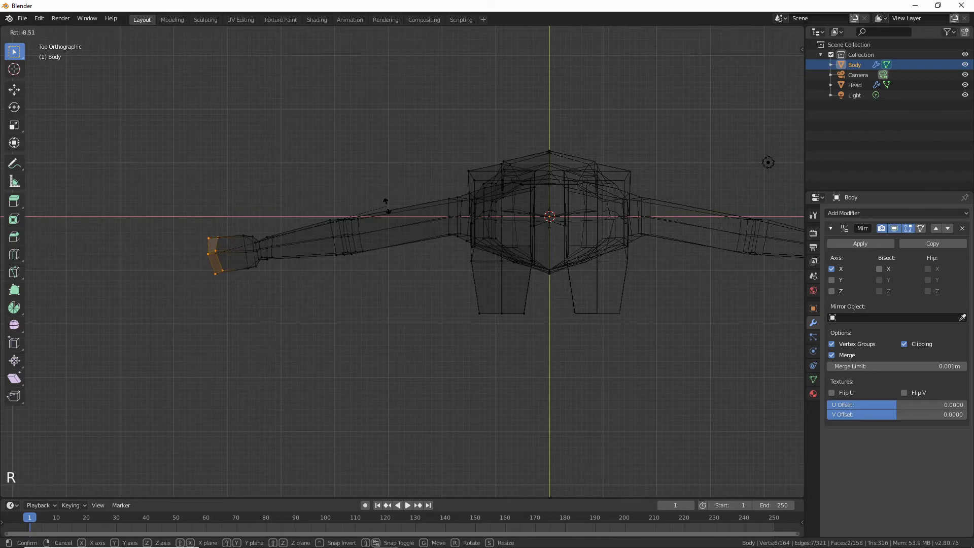
{"action": "left_click", "coordinate": [386, 213]}
{"action": "key", "text": "g"}
{"action": "left_click", "coordinate": [387, 235]}
{"action": "left_click", "coordinate": [353, 346]}
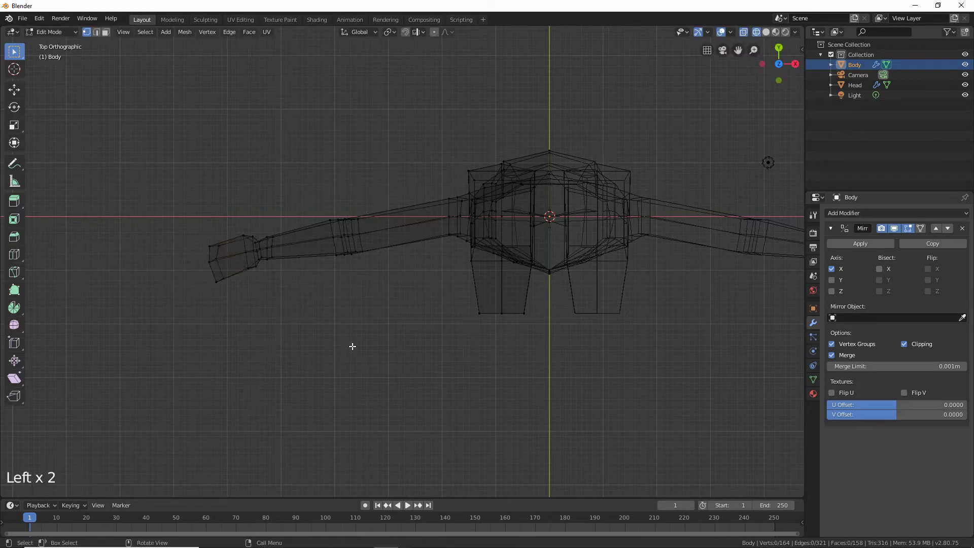
- Switch to Object Mode and examine the reshaped arms and body from the front
{"action": "key", "text": "Tab"}
{"action": "middle_click_drag", "start_coordinate": [367, 355], "coordinate": [396, 297]}
{"action": "scroll", "coordinate": [404, 276], "scroll_direction": "down", "scroll_amount": 4}
{"action": "scroll", "coordinate": [385, 257], "scroll_direction": "up", "scroll_amount": 2}
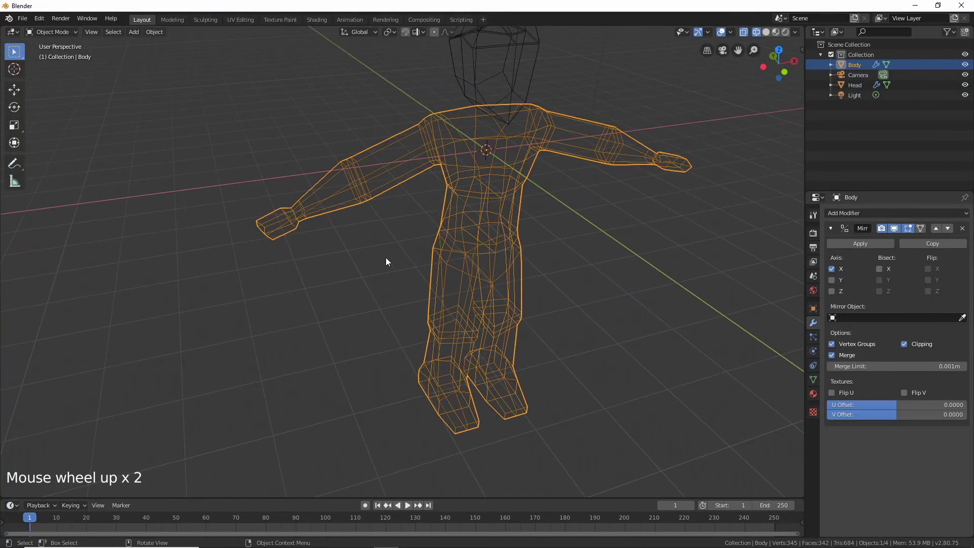
{"action": "middle_click_drag", "start_coordinate": [386, 258], "coordinate": [355, 231]}
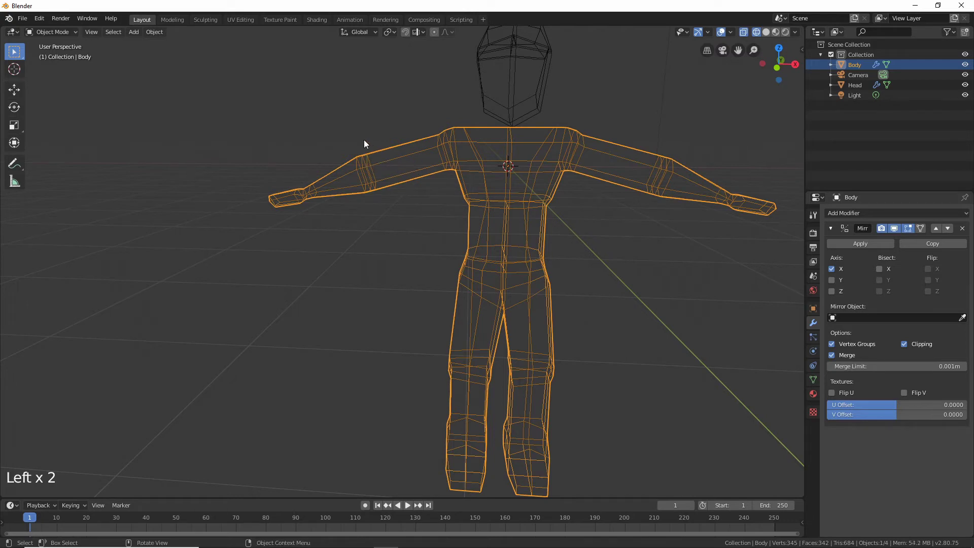
- In Edit Mode with edge selection, scale down the elbow's edge loop closest to the upper arm
{"action": "left_click", "coordinate": [54, 30]}
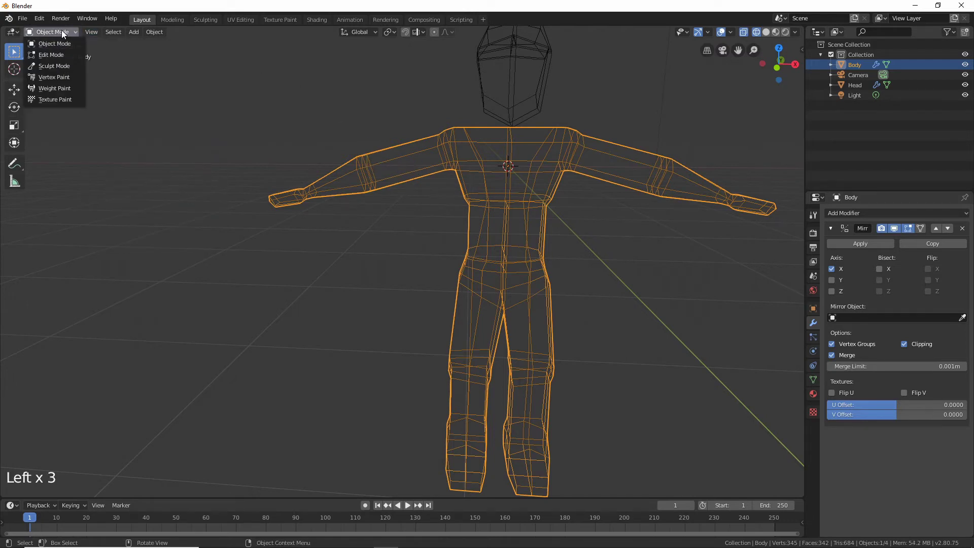
{"action": "key", "text": "Tab"}
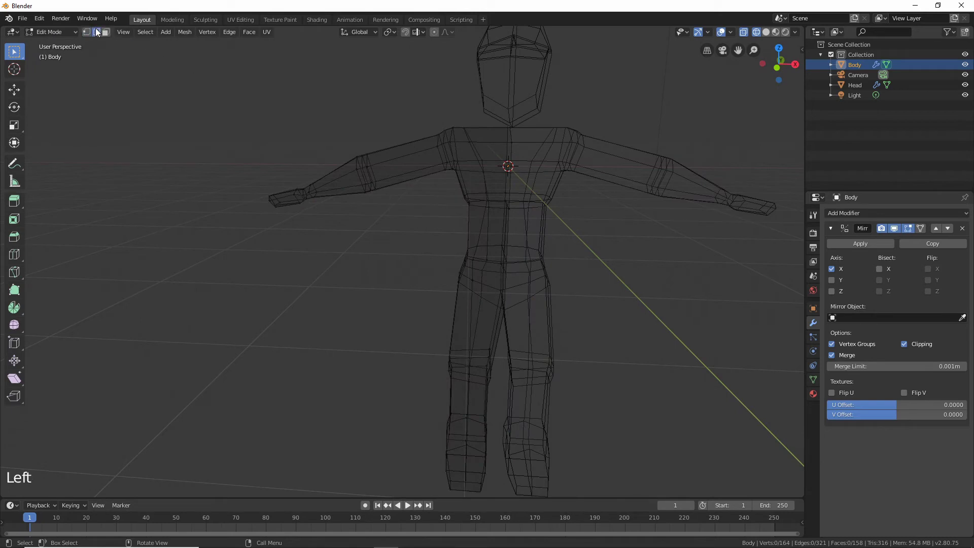
{"action": "left_click", "coordinate": [369, 165], "text": "ctrl"}
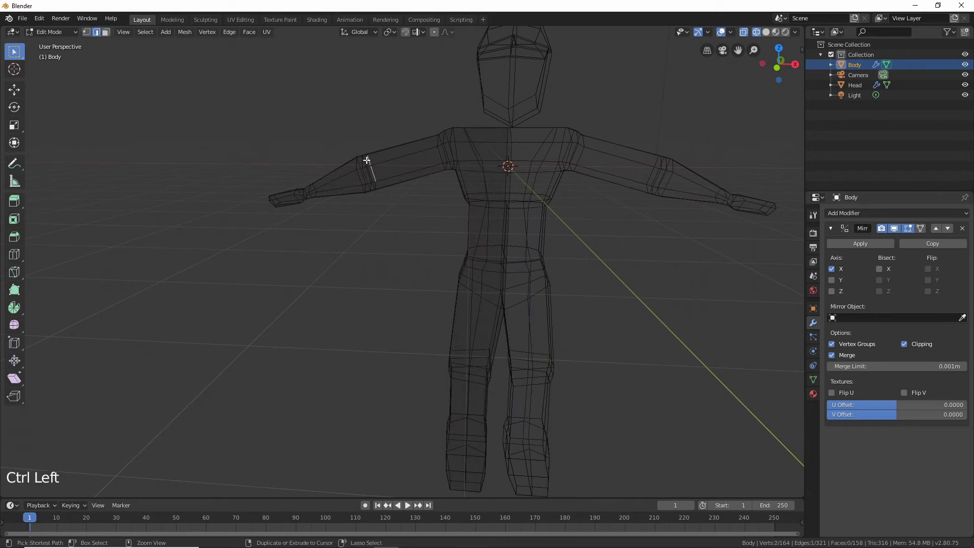
{"action": "left_click", "coordinate": [372, 173]}
{"action": "left_click", "coordinate": [373, 172], "text": "shift"}
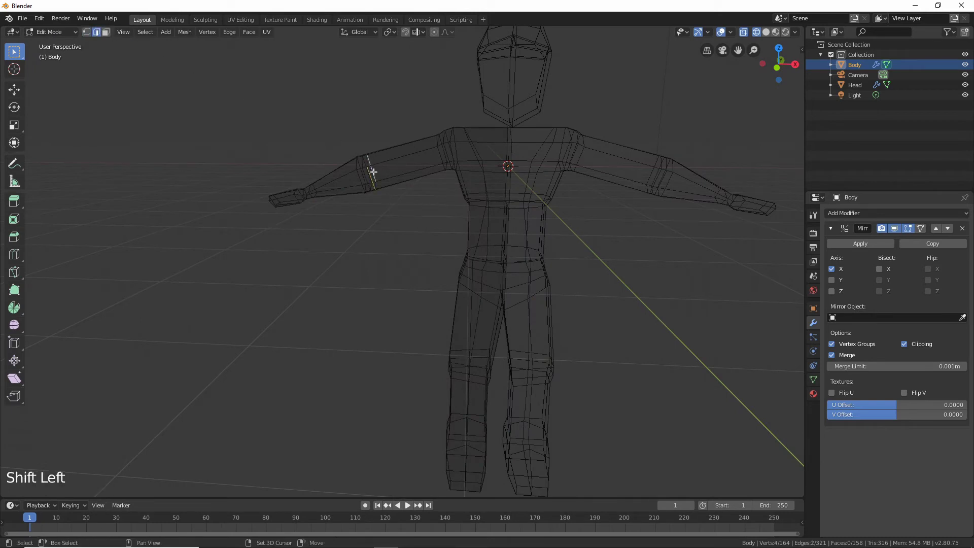
{"action": "left_click", "coordinate": [369, 175]}
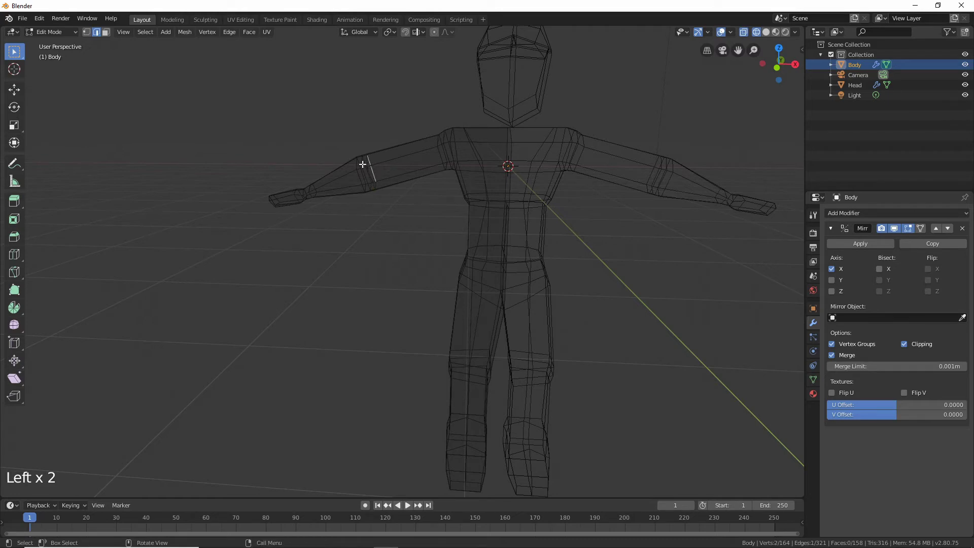
{"action": "left_click", "coordinate": [367, 163], "text": "alt"}
{"action": "scroll", "coordinate": [355, 169], "scroll_direction": "up", "scroll_amount": 3}
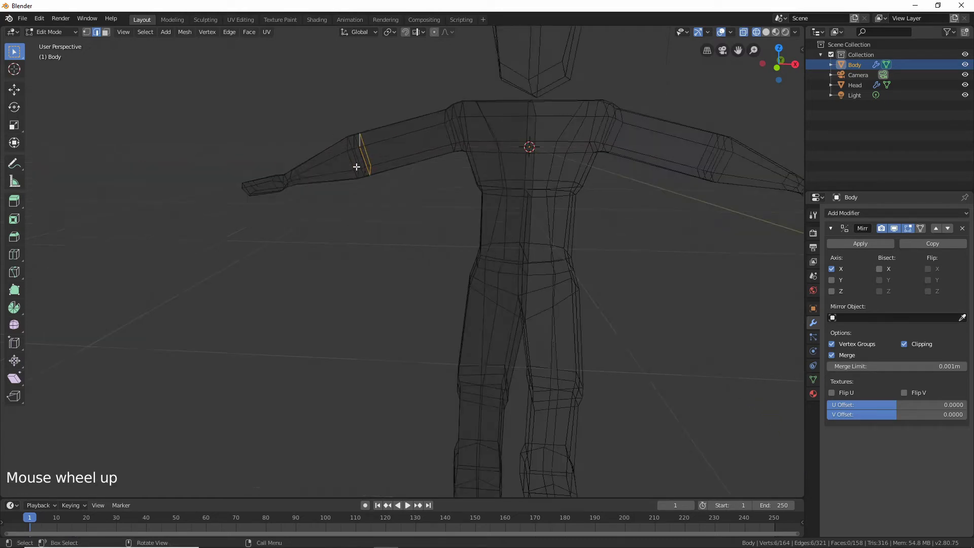
{"action": "middle_click_drag", "start_coordinate": [362, 170], "coordinate": [385, 211], "text": "shift"}
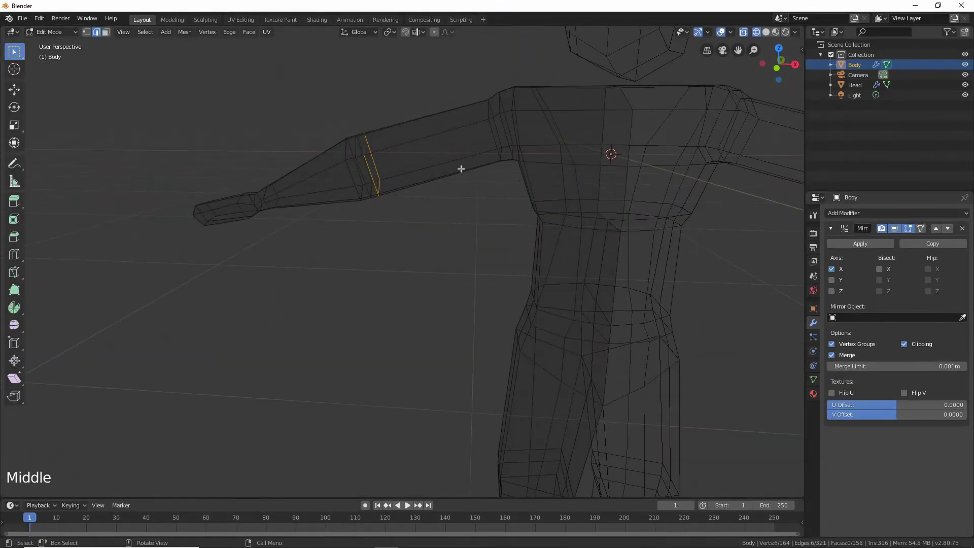
{"action": "key", "text": "s"}
{"action": "left_click", "coordinate": [504, 172]}
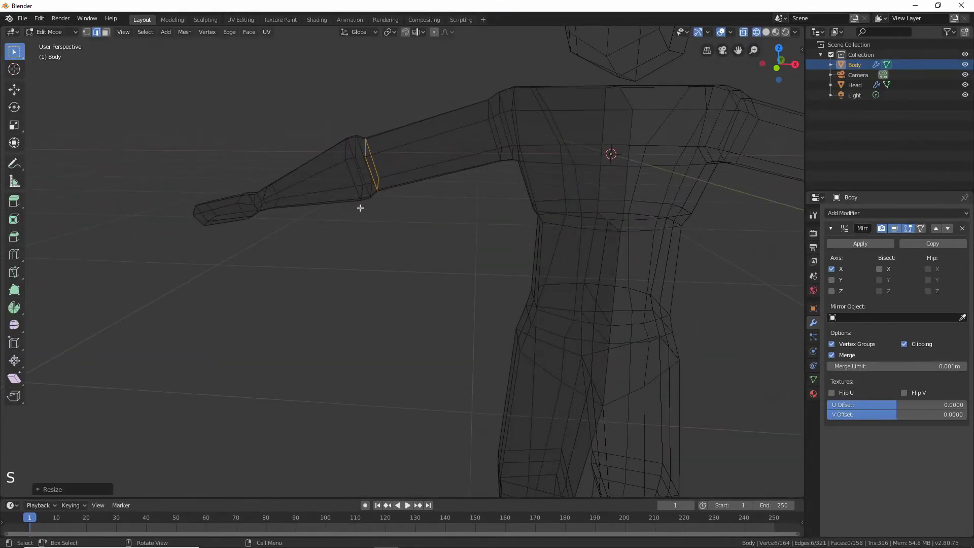
- Scale down the elbow's middle and forearm-side edge loops together slightly, then clear the selection
{"action": "double_click", "coordinate": [360, 148]}
{"action": "left_click", "coordinate": [356, 148], "text": "alt"}
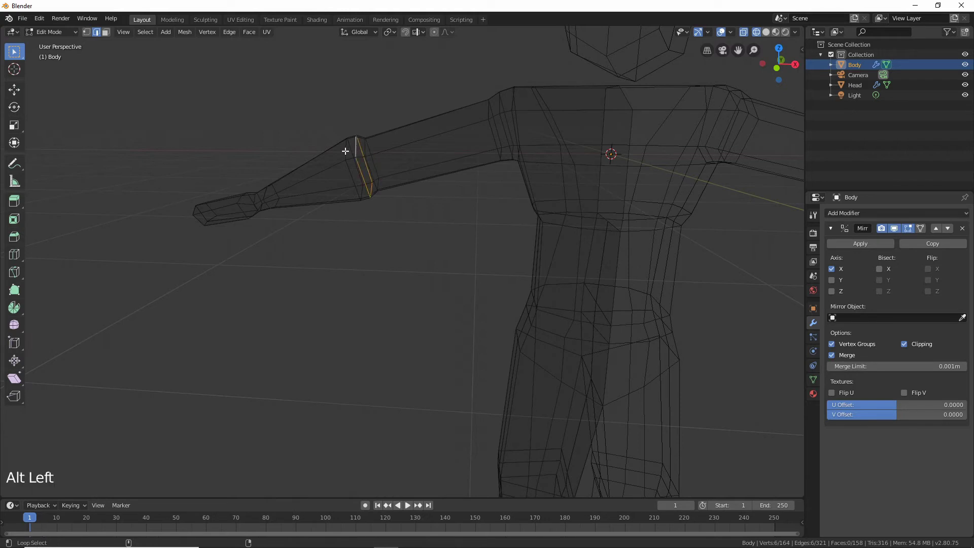
{"action": "left_click", "coordinate": [346, 151], "text": "alt+shift"}
{"action": "key", "text": "s"}
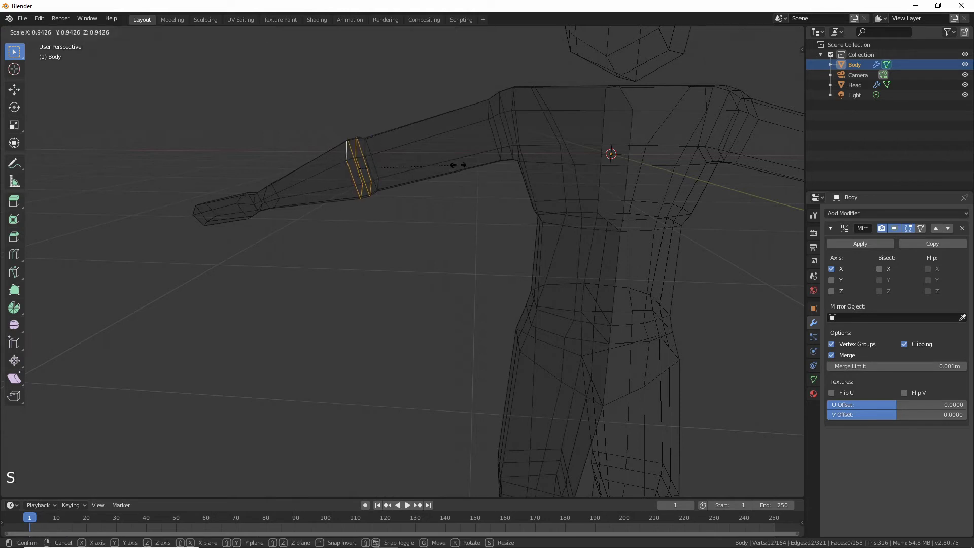
{"action": "left_click", "coordinate": [448, 170]}
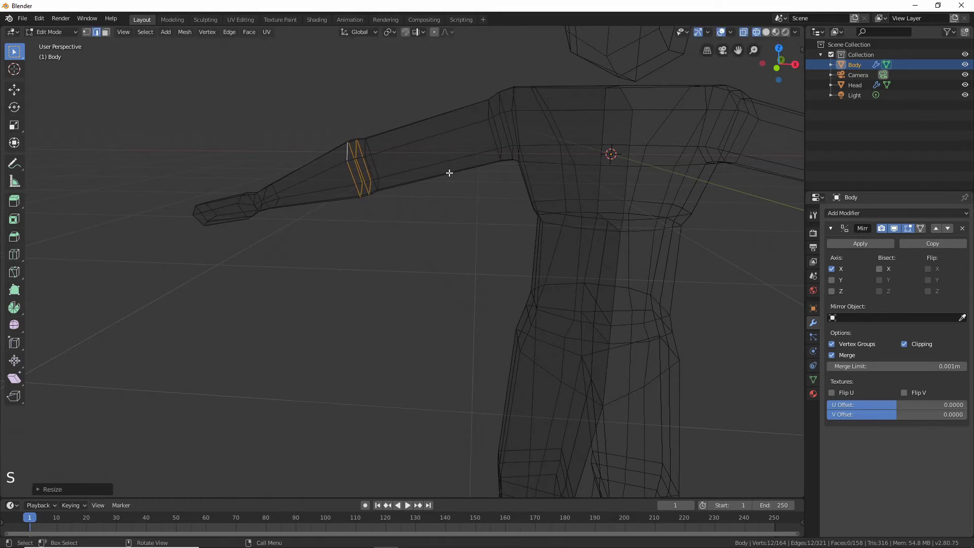
{"action": "left_click", "coordinate": [398, 248]}
{"action": "mouse_move", "coordinate": [388, 228]}
{"action": "middle_mouse_down"}
{"action": "mouse_move", "coordinate": [439, 235]}
{"action": "mouse_move", "coordinate": [386, 222]}
{"action": "mouse_move", "coordinate": [393, 226]}
{"action": "middle_mouse_up"}
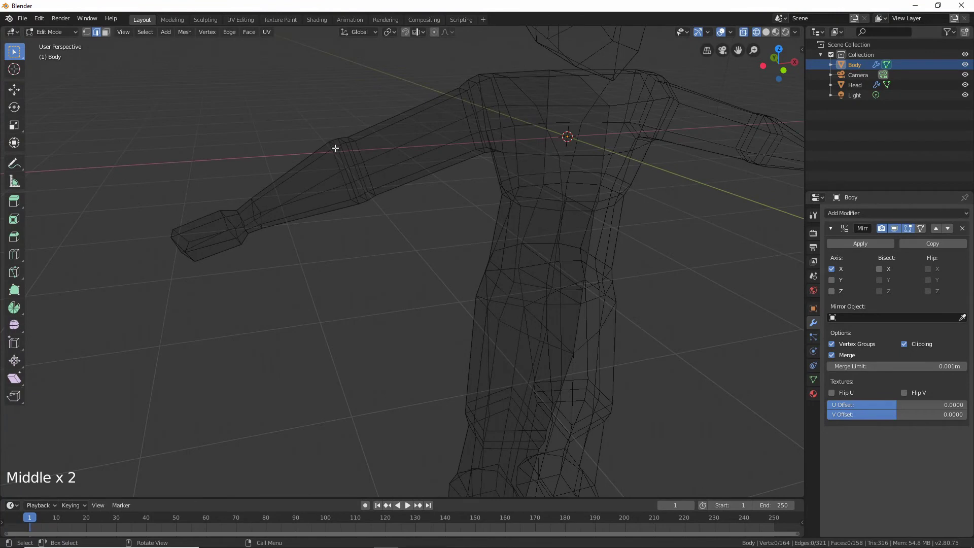
- Slide the elbow's forearm-side edge loop slightly toward the hand along the arm's surface, then clear the selection
{"action": "key", "text": "v"}
{"action": "key", "text": "space"}
{"action": "left_click", "coordinate": [345, 161], "text": "alt"}
{"action": "left_click", "coordinate": [342, 162], "text": "alt"}
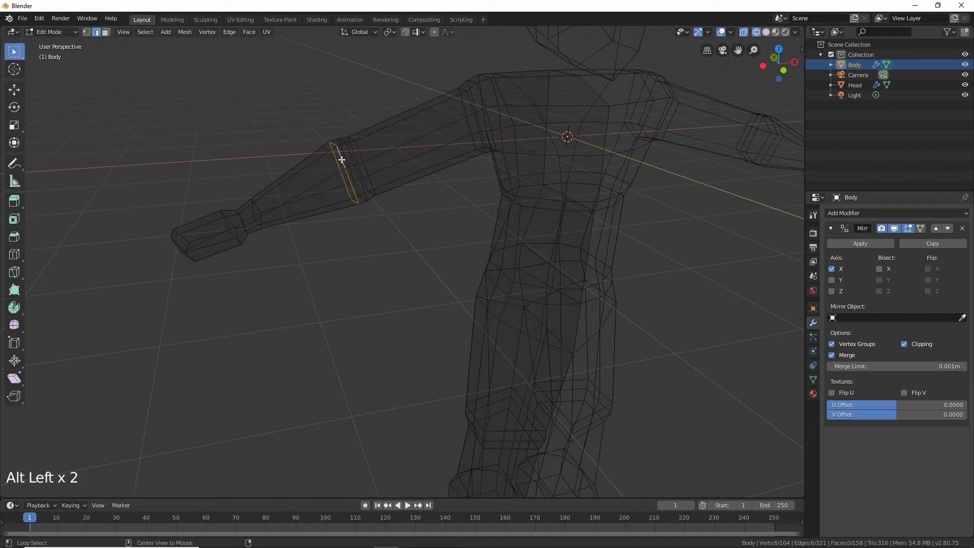
{"action": "mouse_move", "coordinate": [387, 191]}
{"action": "middle_mouse_down"}
{"action": "mouse_move", "coordinate": [373, 188]}
{"action": "mouse_move", "coordinate": [385, 183]}
{"action": "middle_mouse_up"}
{"action": "key", "text": "g"}
{"action": "key", "text": "g"}
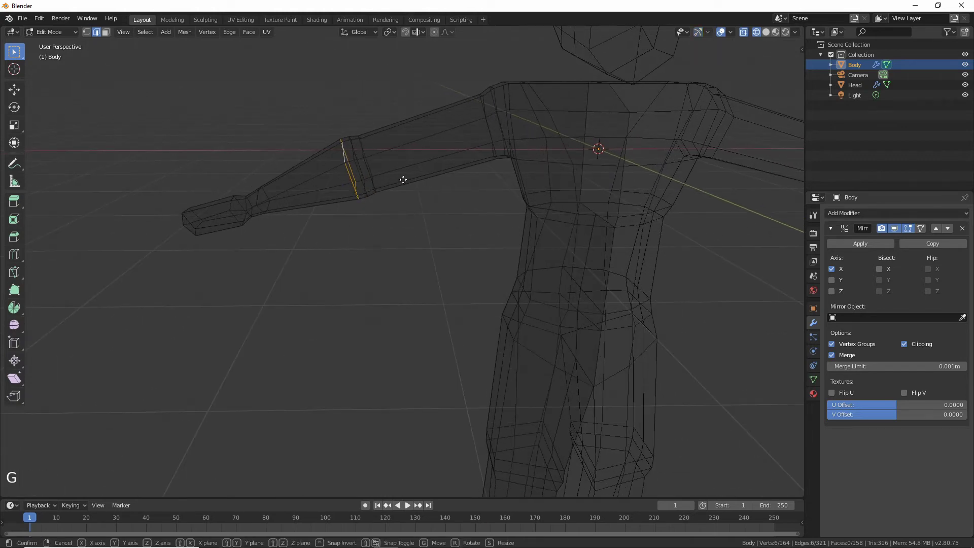
{"action": "left_click", "coordinate": [400, 180]}
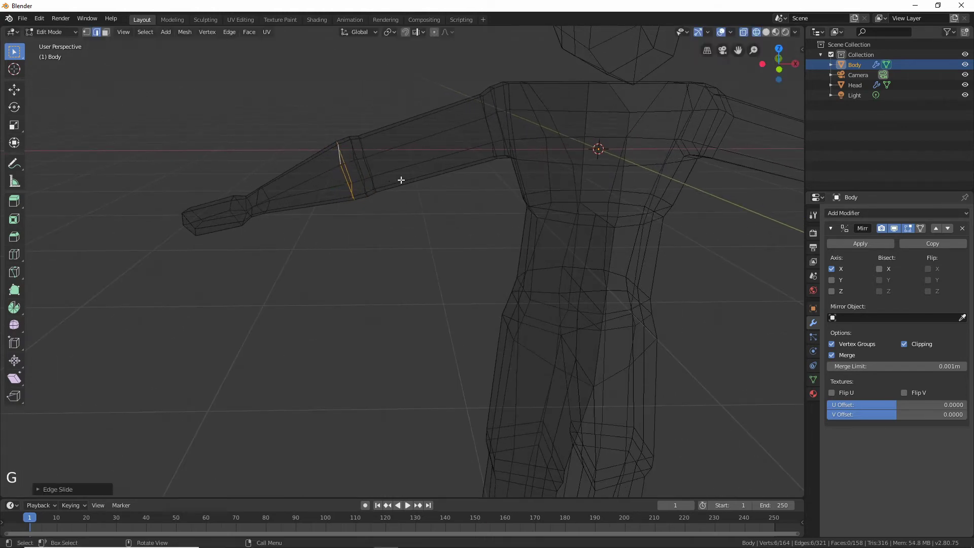
{"action": "left_click", "coordinate": [381, 259]}
- From the top, in Edit Mode with vertex selection, move the elbow's rear vertices about 0.11 m toward the back
{"action": "key", "text": "Tab"}
{"action": "middle_click_drag", "start_coordinate": [381, 257], "coordinate": [563, 394]}
{"action": "scroll", "coordinate": [426, 275], "scroll_direction": "down", "scroll_amount": 5}
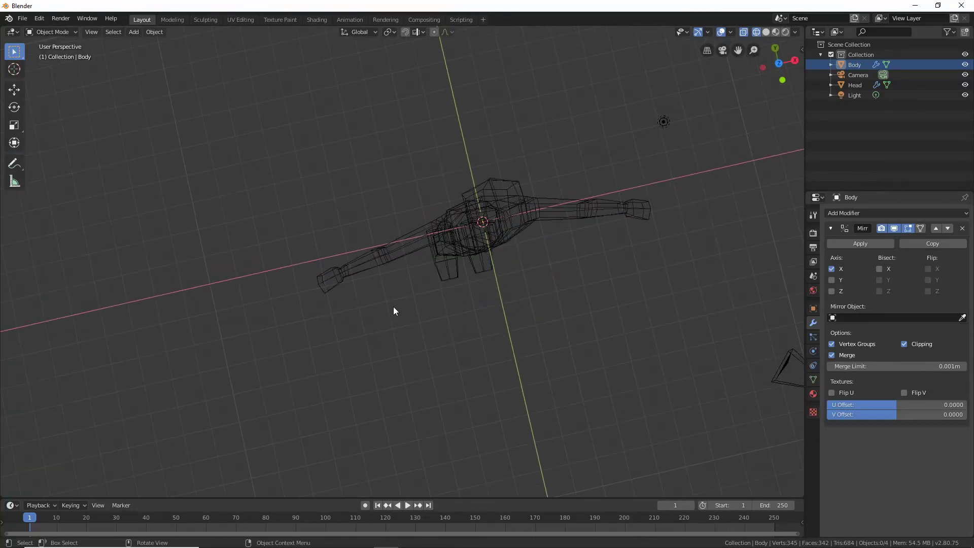
{"action": "scroll", "coordinate": [337, 252], "scroll_direction": "up", "scroll_amount": 3}
{"action": "middle_click_drag", "start_coordinate": [337, 253], "coordinate": [326, 239]}
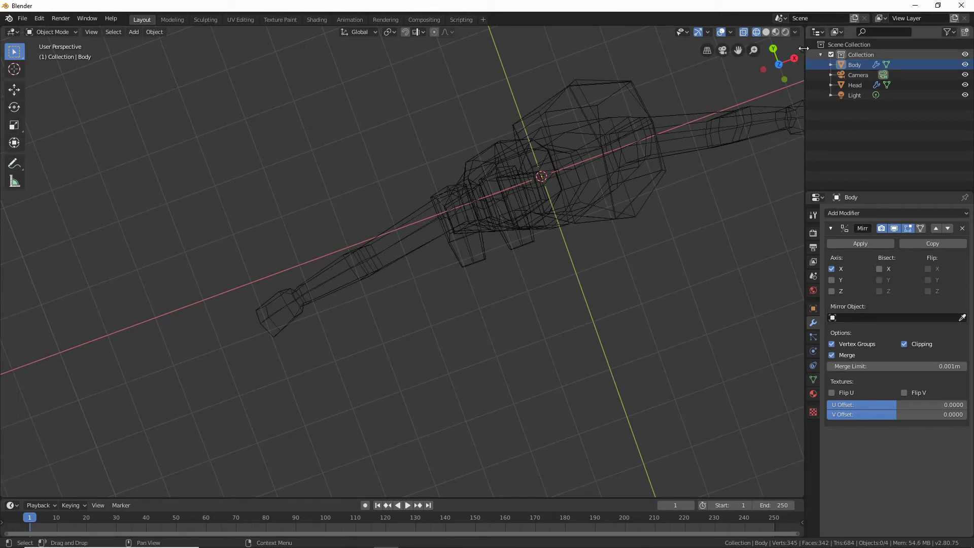
{"action": "left_click", "coordinate": [779, 64]}
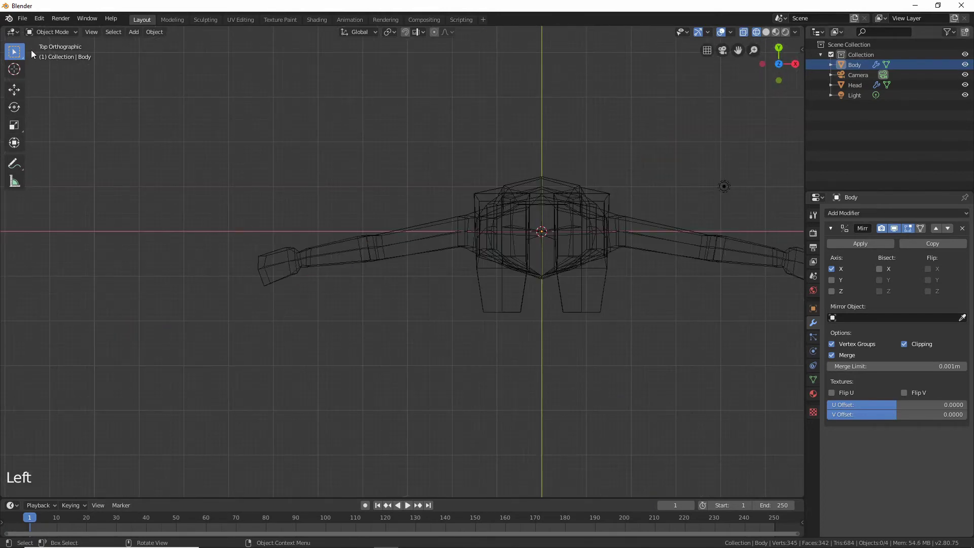
{"action": "left_click", "coordinate": [63, 32]}
{"action": "left_click", "coordinate": [53, 55]}
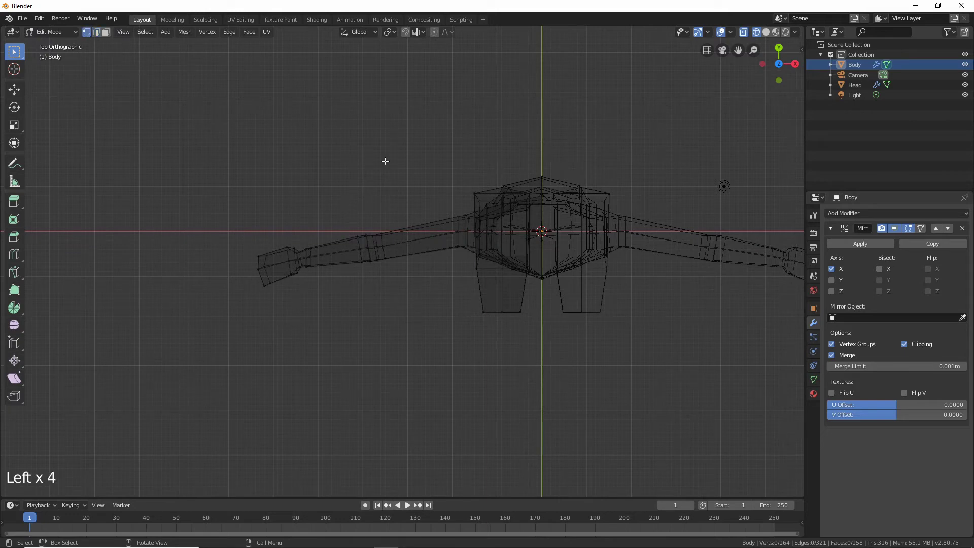
{"action": "key", "text": "b"}
{"action": "left_click_drag", "start_coordinate": [337, 211], "coordinate": [390, 236]}
{"action": "key", "text": "g"}
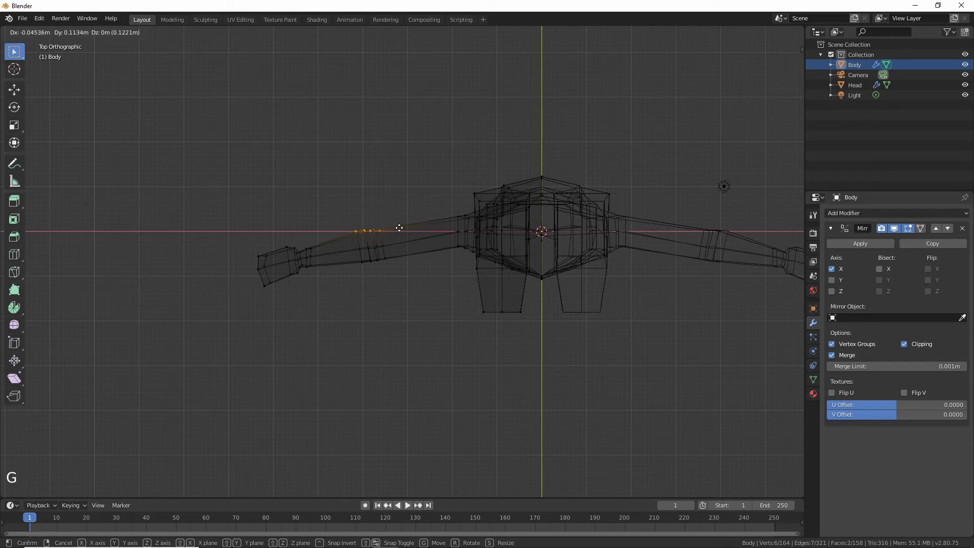
{"action": "left_click", "coordinate": [401, 228]}
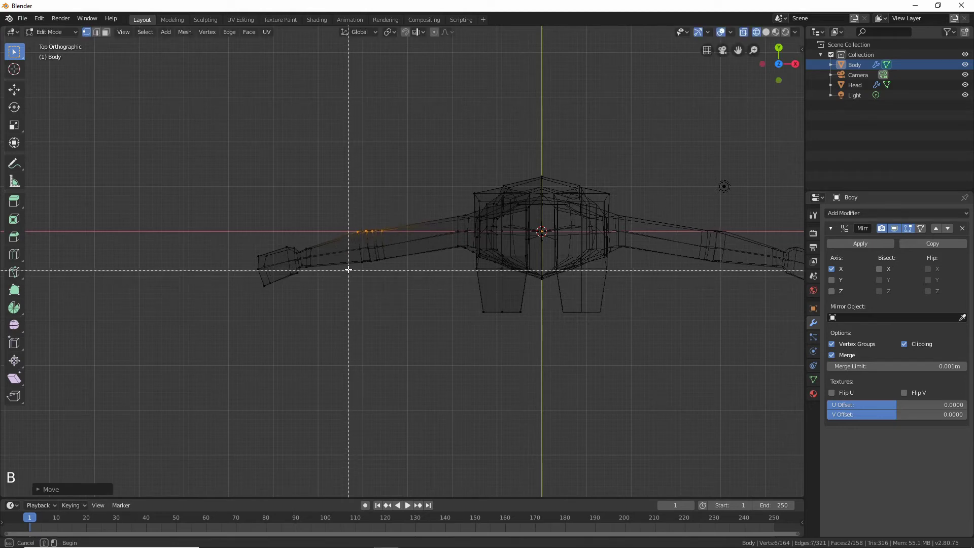
- Move the elbow's remaining front vertices about 0.11 m toward the back in top view, then clear the selection
{"action": "left_click_drag", "start_coordinate": [351, 271], "coordinate": [407, 249], "text": "shift"}
{"action": "left_click", "coordinate": [402, 245]}
{"action": "left_click", "coordinate": [378, 300]}
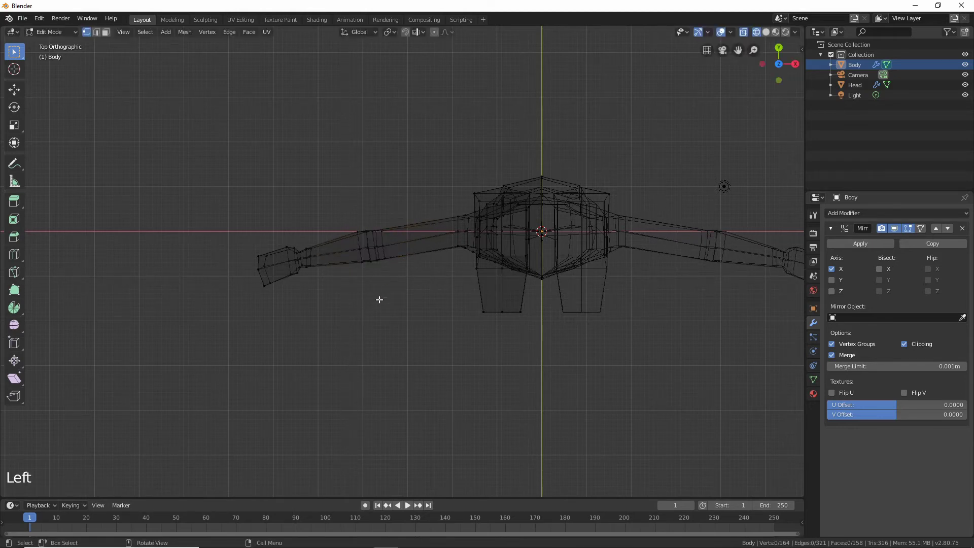
{"action": "key", "text": "b"}
{"action": "left_click_drag", "start_coordinate": [351, 285], "coordinate": [399, 244]}
{"action": "key", "text": "g"}
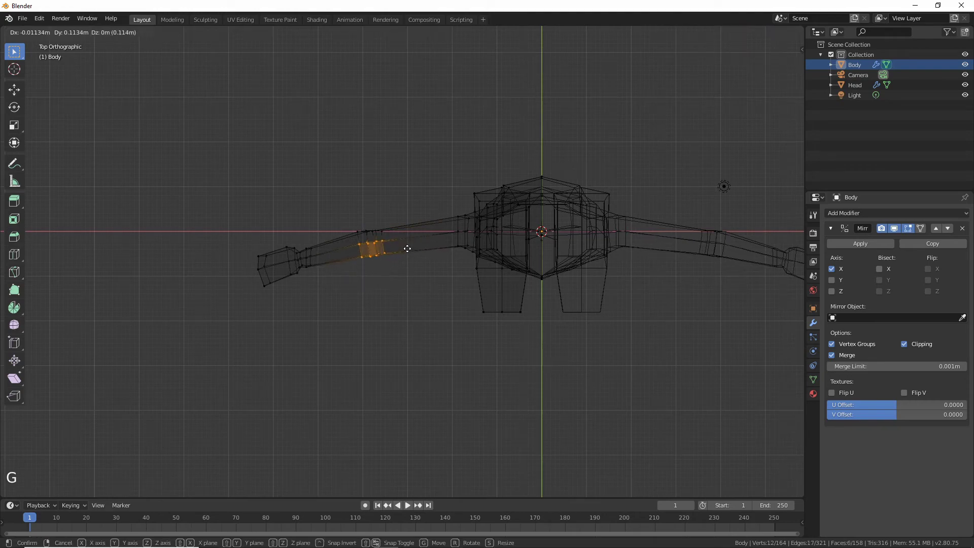
{"action": "left_click", "coordinate": [404, 248]}
{"action": "left_click", "coordinate": [422, 324]}
- Lower the three upper vertices at the back of the elbow by about 0.13 m along Z
{"action": "key", "text": "Tab"}
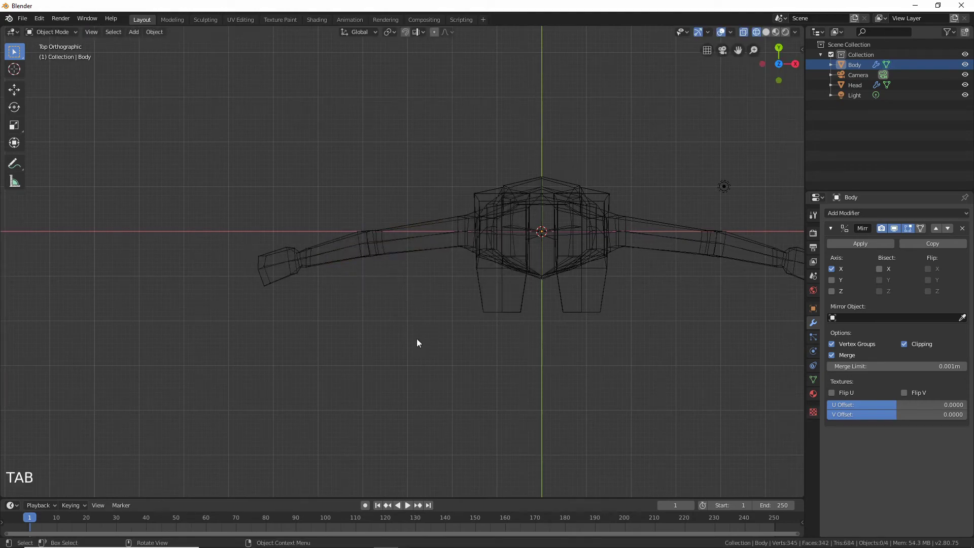
{"action": "middle_click_drag", "start_coordinate": [418, 341], "coordinate": [373, 179]}
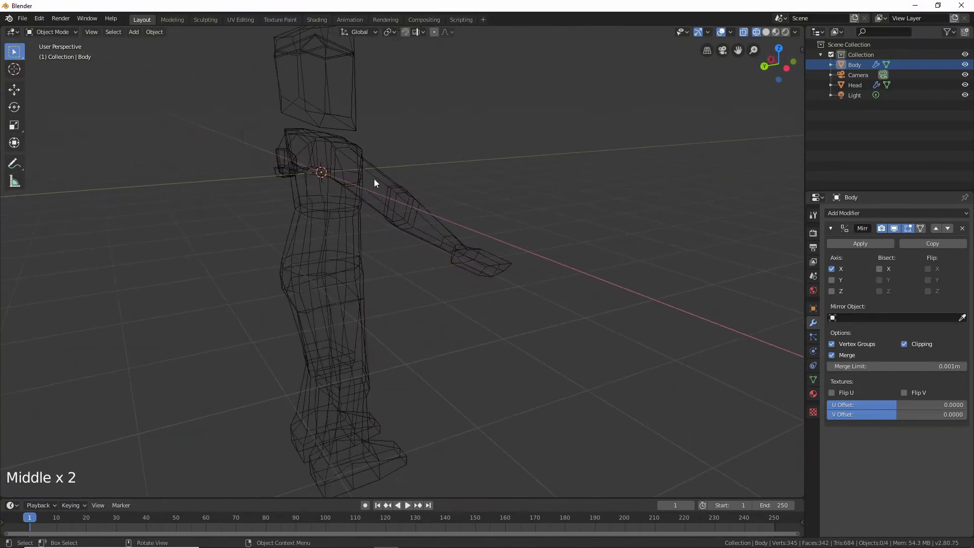
{"action": "scroll", "coordinate": [375, 163], "scroll_direction": "up", "scroll_amount": 2}
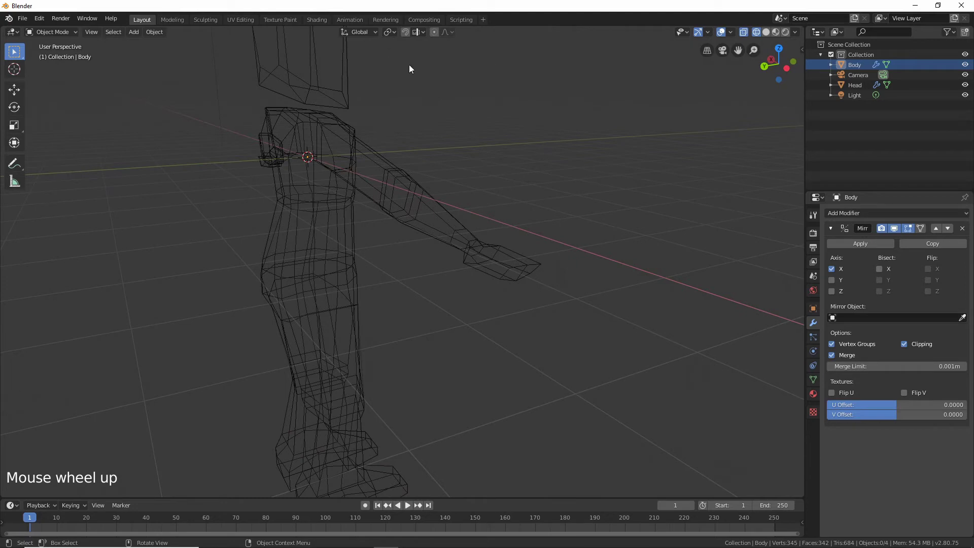
{"action": "key", "text": "Tab"}
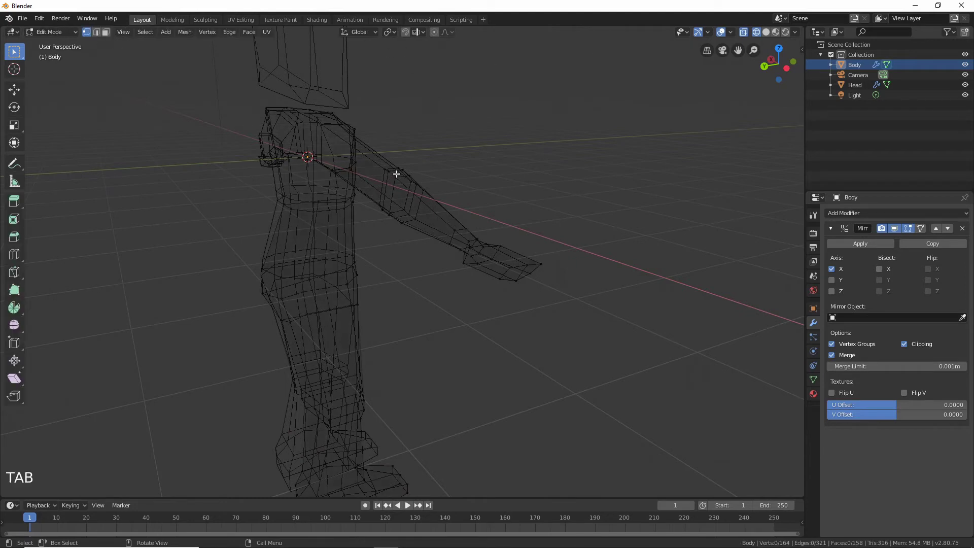
{"action": "left_click", "coordinate": [386, 170], "text": "shift"}
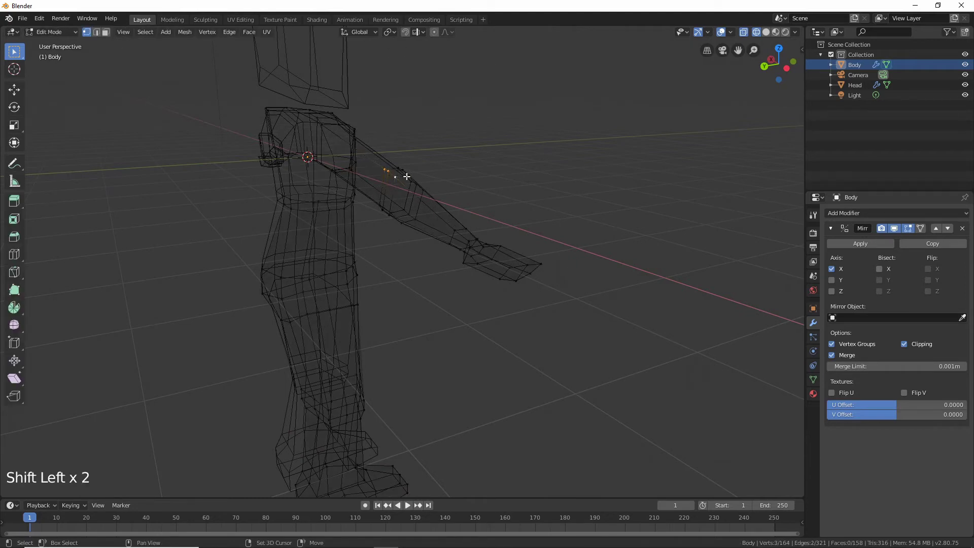
{"action": "key", "text": "g"}
{"action": "key", "text": "z"}
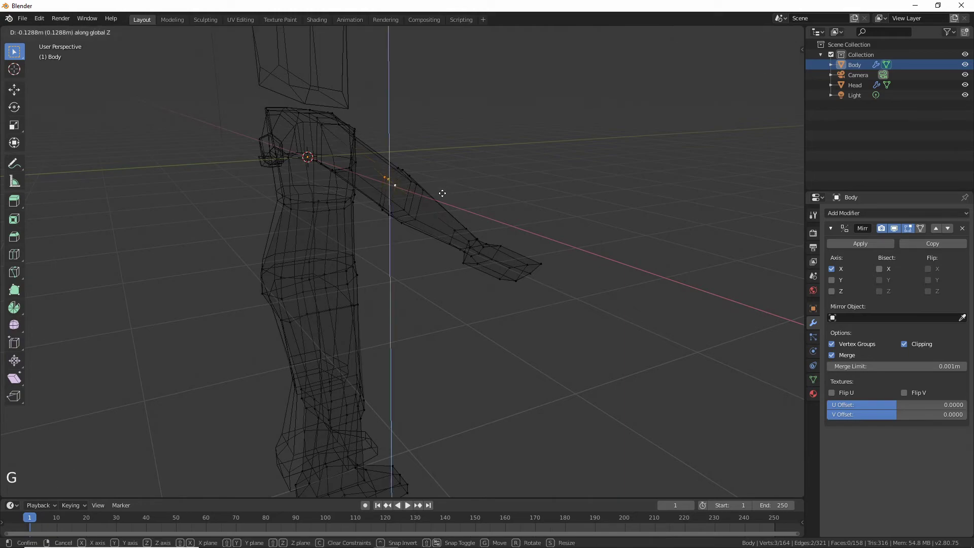
{"action": "left_click", "coordinate": [442, 193]}
- Select the upper and lower vertices at the back of the elbow and move them about 0.11 m backward along Y
{"action": "middle_click_drag", "start_coordinate": [472, 172], "coordinate": [392, 174]}
{"action": "left_click", "coordinate": [388, 169]}
{"action": "left_click", "coordinate": [389, 171], "text": "shift"}
{"action": "left_click", "coordinate": [389, 172], "text": "shift"}
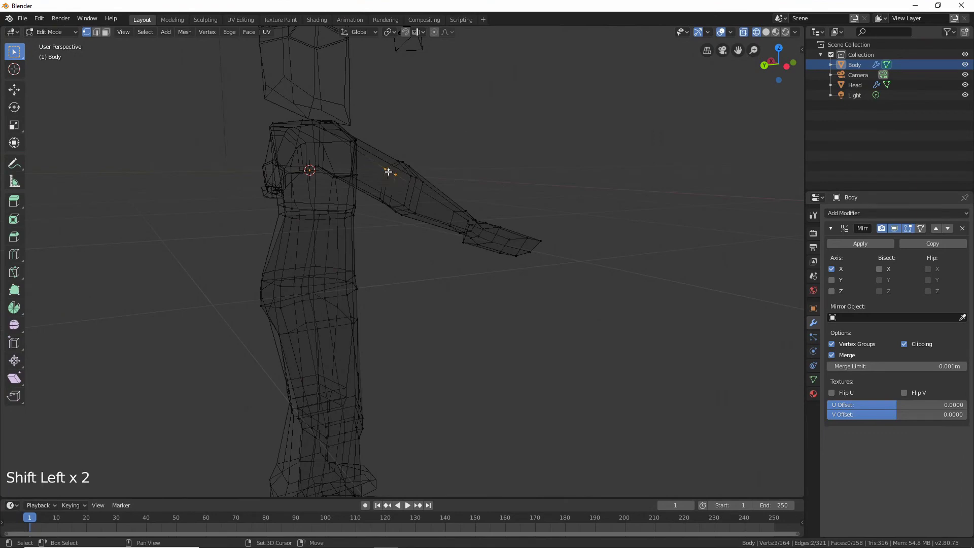
{"action": "left_click", "coordinate": [389, 206], "text": "shift"}
{"action": "middle_click_drag", "start_coordinate": [389, 206], "coordinate": [418, 196]}
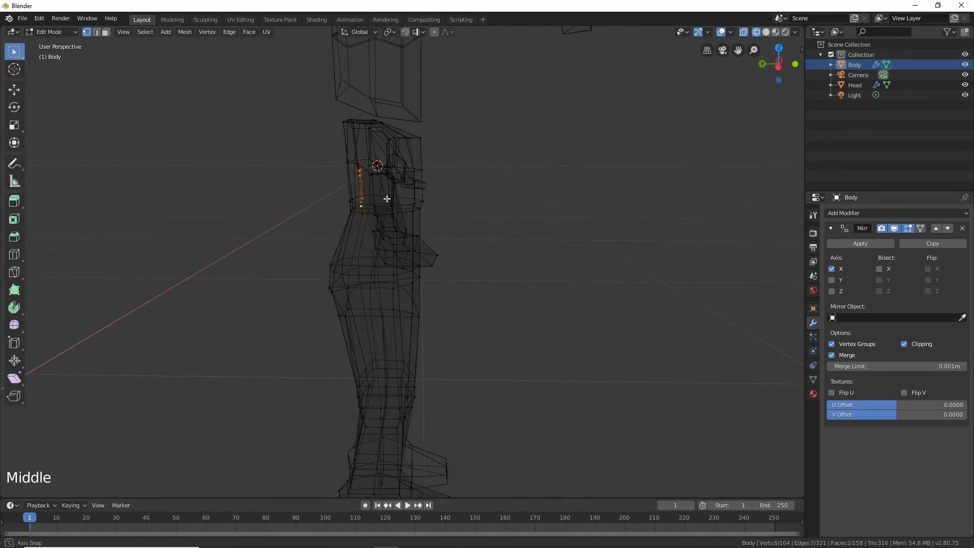
{"action": "key", "text": "g"}
{"action": "key", "text": "x"}
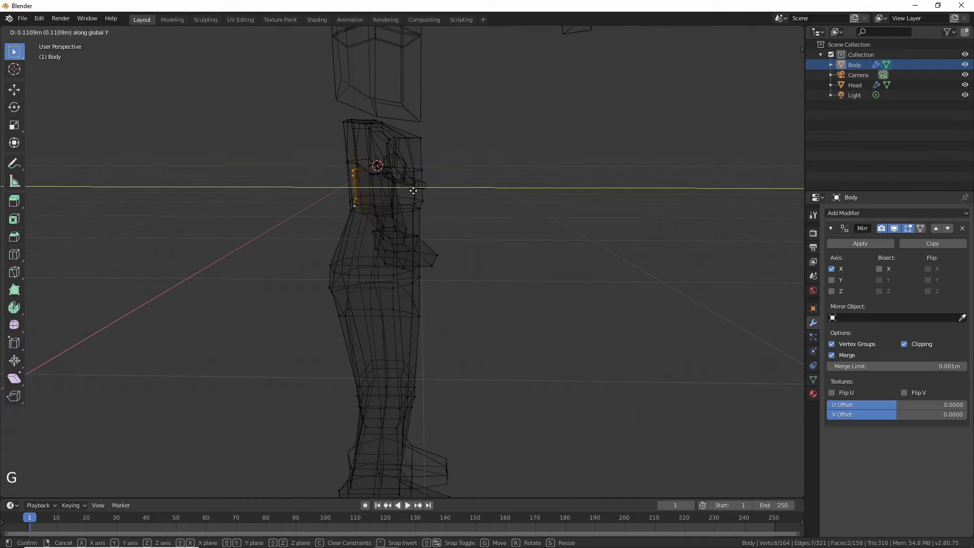
{"action": "left_click", "coordinate": [411, 193]}
{"action": "left_click", "coordinate": [489, 219]}
- Select the two vertices on the front of the elbow nearest the upper arm and move them slightly backward along Y
{"action": "middle_click_drag", "start_coordinate": [489, 219], "coordinate": [458, 257]}
{"action": "left_click", "coordinate": [384, 227], "text": "shift"}
{"action": "key", "text": "g"}
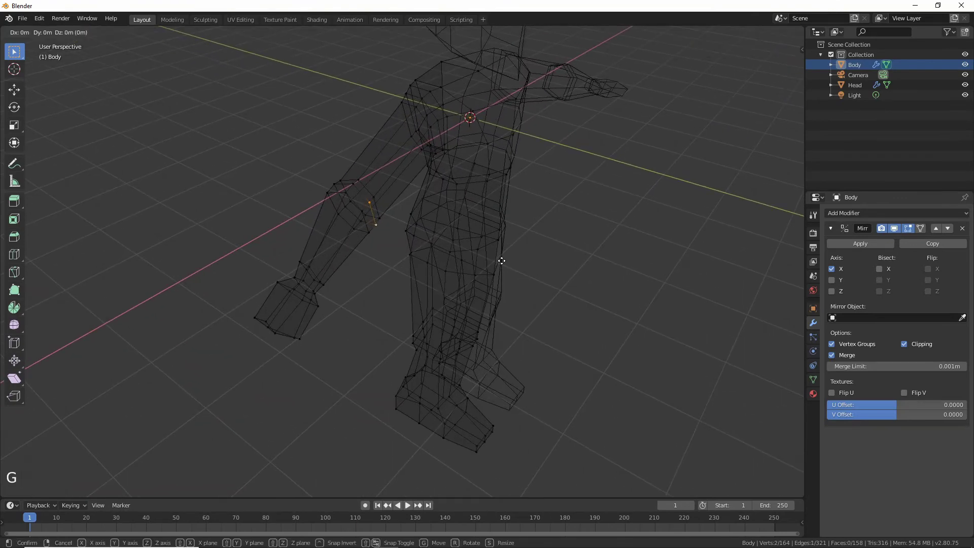
{"action": "key", "text": "y"}
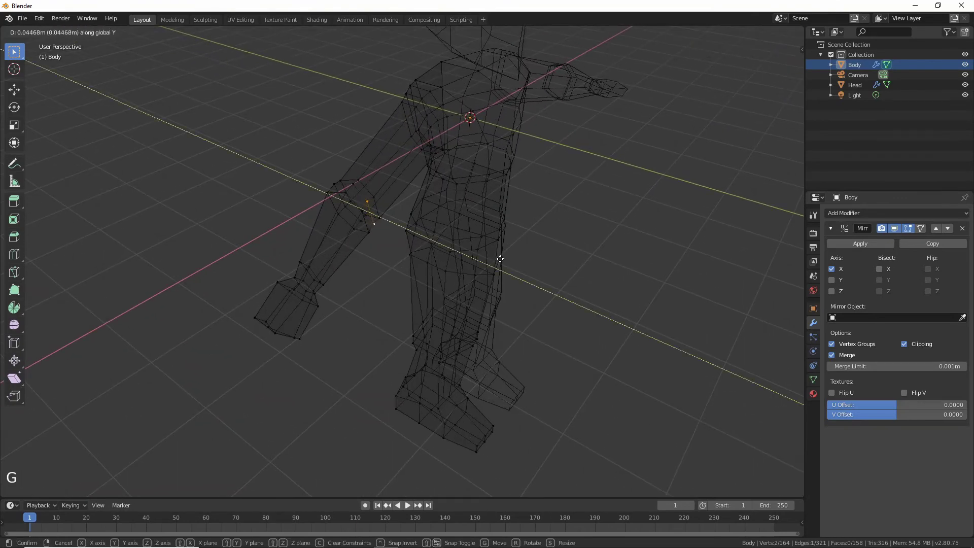
{"action": "left_click", "coordinate": [487, 257]}
{"action": "middle_click_drag", "start_coordinate": [474, 257], "coordinate": [460, 228]}
{"action": "left_click", "coordinate": [365, 209]}
{"action": "left_click", "coordinate": [374, 224], "text": "shift"}
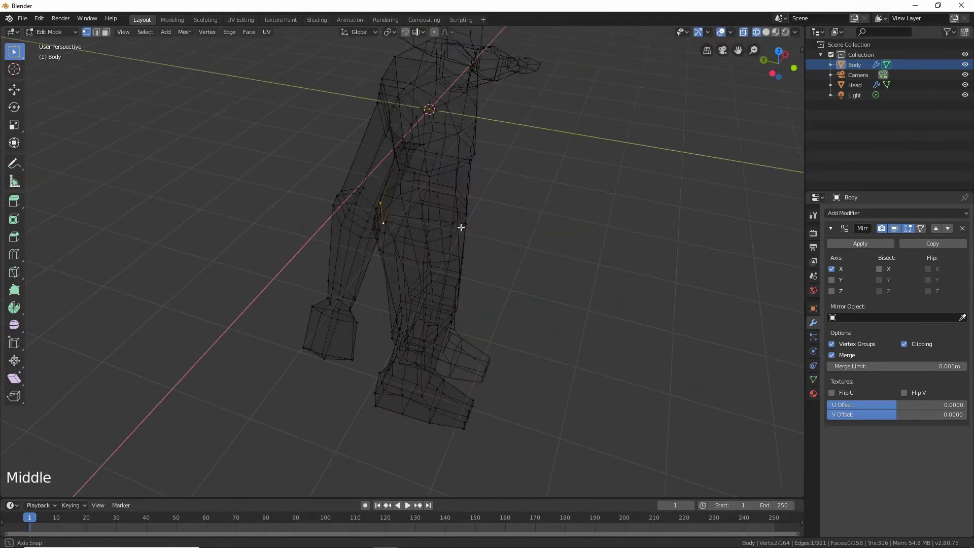
{"action": "key", "text": "g"}
{"action": "key", "text": "Escape"}
{"action": "left_click", "coordinate": [504, 262]}
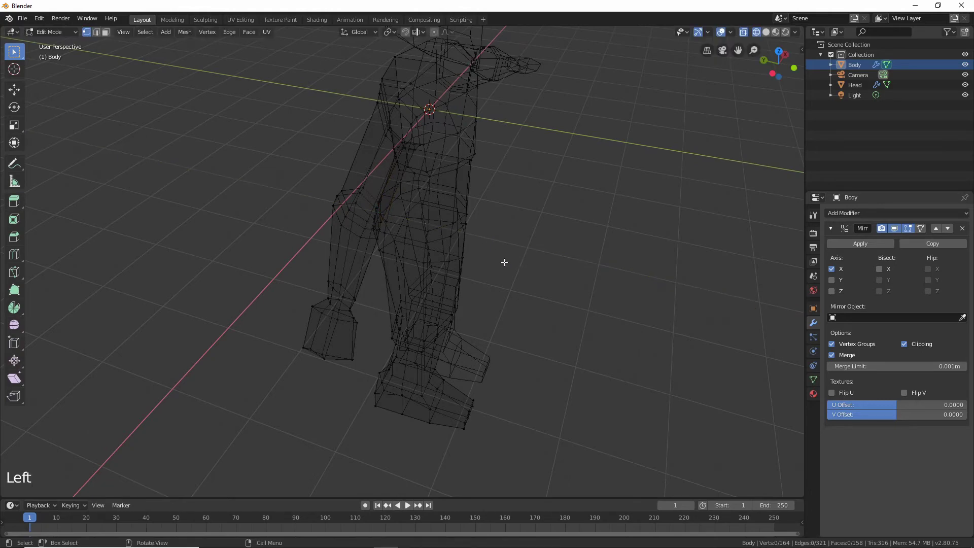
- Return to Object Mode, switch the viewport to solid shading, and examine the arms, body and legs from the front
{"action": "middle_click_drag", "start_coordinate": [504, 262], "coordinate": [438, 239]}
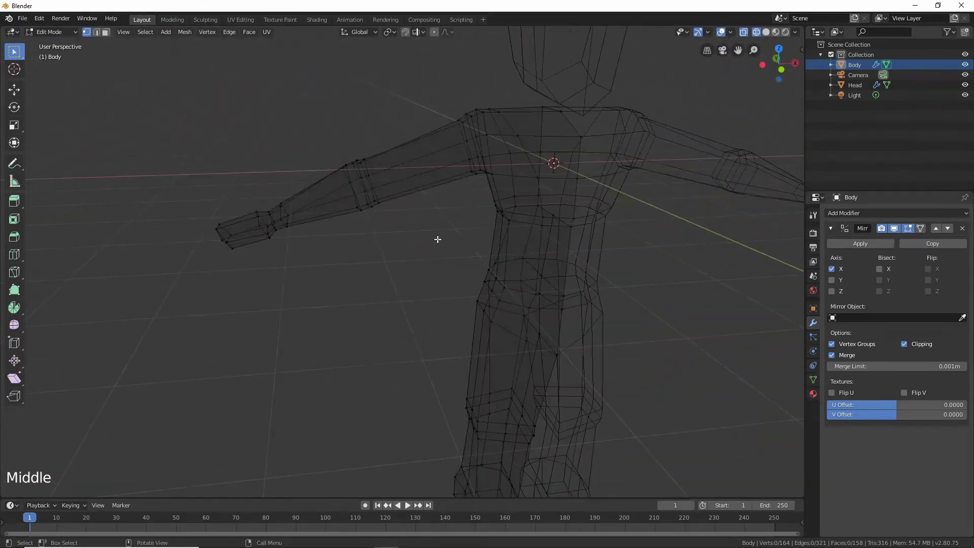
{"action": "scroll", "coordinate": [438, 239], "scroll_direction": "down", "scroll_amount": 3}
{"action": "key", "text": "Tab"}
{"action": "left_click", "coordinate": [775, 99]}
{"action": "left_click", "coordinate": [765, 32]}
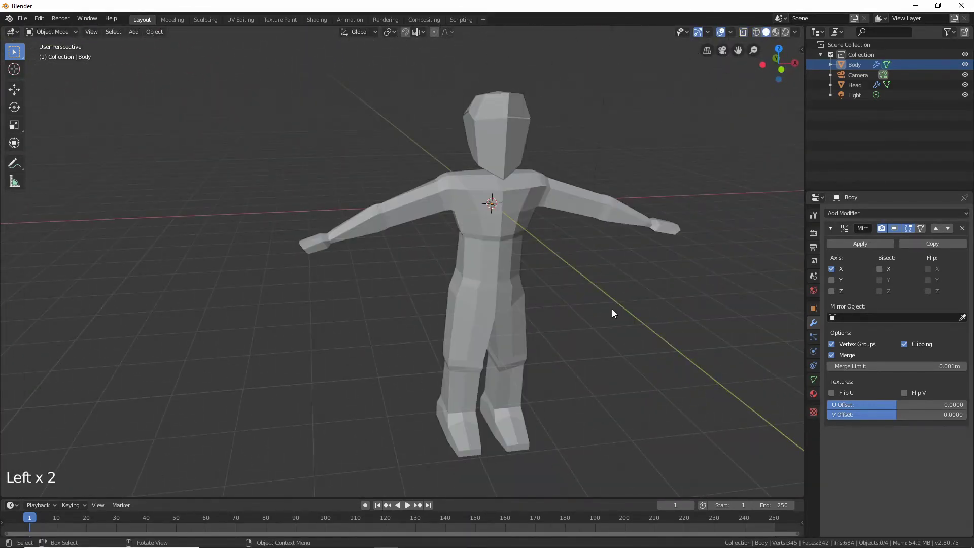
{"action": "mouse_move", "coordinate": [611, 309]}
{"action": "middle_mouse_down"}
{"action": "mouse_move", "coordinate": [607, 279]}
{"action": "mouse_move", "coordinate": [500, 297]}
{"action": "mouse_move", "coordinate": [612, 315]}
{"action": "mouse_move", "coordinate": [587, 311]}
{"action": "mouse_move", "coordinate": [644, 271]}
{"action": "mouse_move", "coordinate": [713, 265]}
{"action": "mouse_move", "coordinate": [556, 270]}
{"action": "mouse_move", "coordinate": [566, 267]}
{"action": "middle_mouse_up"}
{"action": "scroll", "coordinate": [561, 291], "scroll_direction": "up", "scroll_amount": 4}
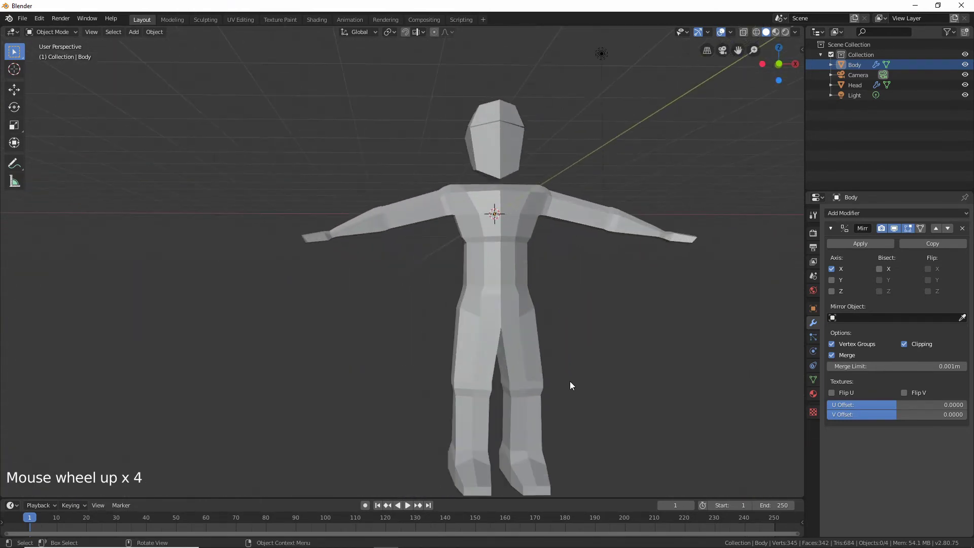
{"action": "scroll", "coordinate": [574, 392], "scroll_direction": "down", "scroll_amount": 1}
{"action": "scroll", "coordinate": [514, 331], "scroll_direction": "up", "scroll_amount": 2}
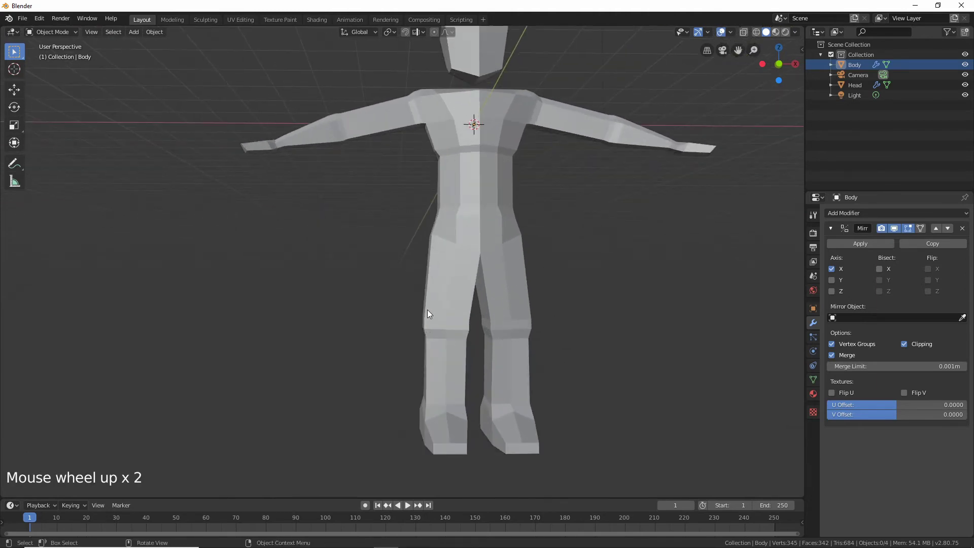
- In Edit Mode, select the three middle vertices on the front of the knee and move them about 0.13 m forward along Y
{"action": "key", "text": "Tab"}
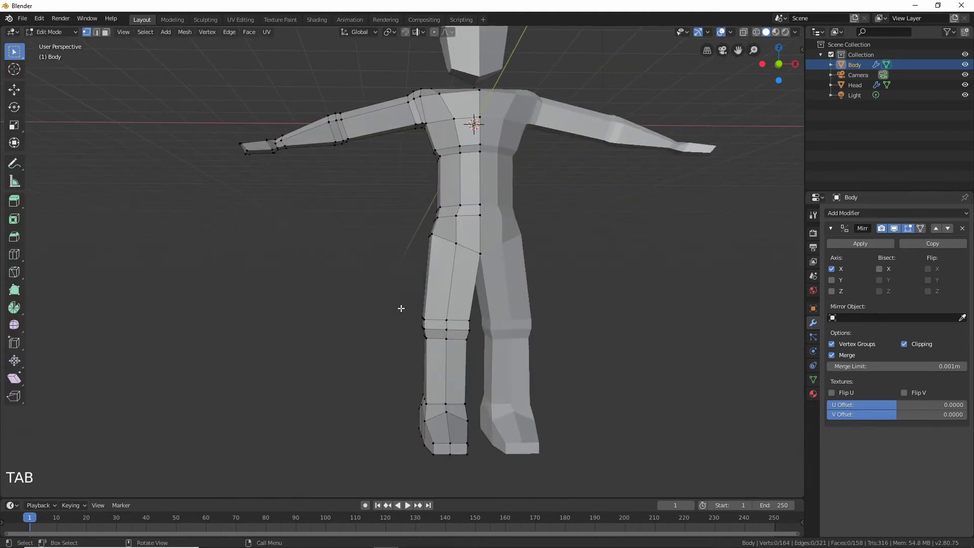
{"action": "middle_click_drag", "start_coordinate": [401, 308], "coordinate": [541, 296]}
{"action": "left_click", "coordinate": [444, 305]}
{"action": "left_click", "coordinate": [443, 311], "text": "shift"}
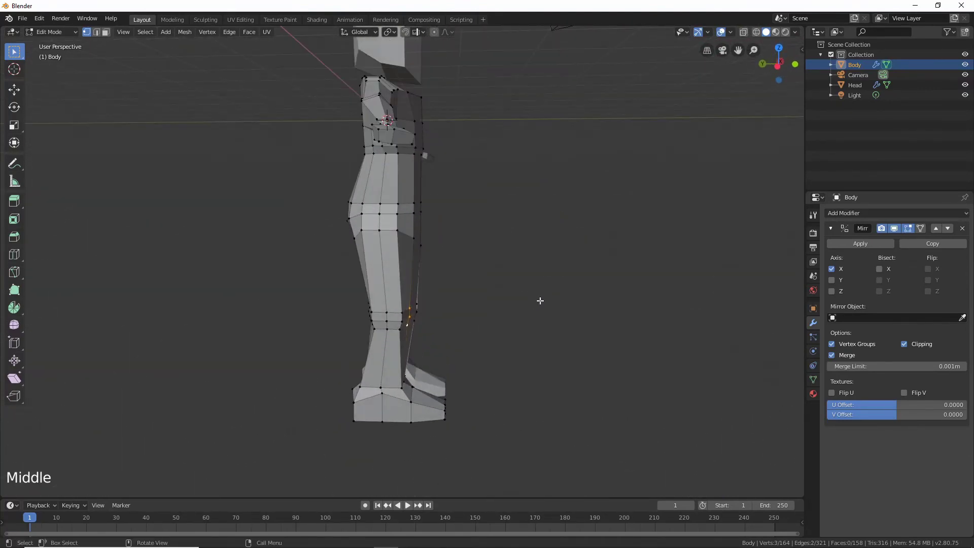
{"action": "key", "text": "g"}
{"action": "right_click", "coordinate": [543, 298]}
{"action": "key", "text": "g"}
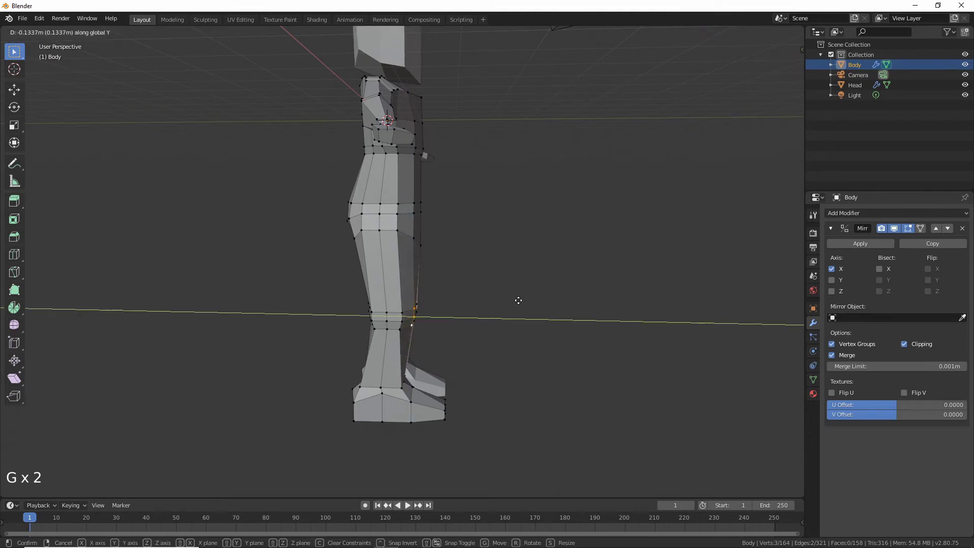
{"action": "left_click", "coordinate": [518, 300]}
- Select the inner vertices on the front of the knee and move them along Y
{"action": "middle_click_drag", "start_coordinate": [518, 301], "coordinate": [423, 317]}
{"action": "left_click", "coordinate": [459, 343], "text": "shift"}
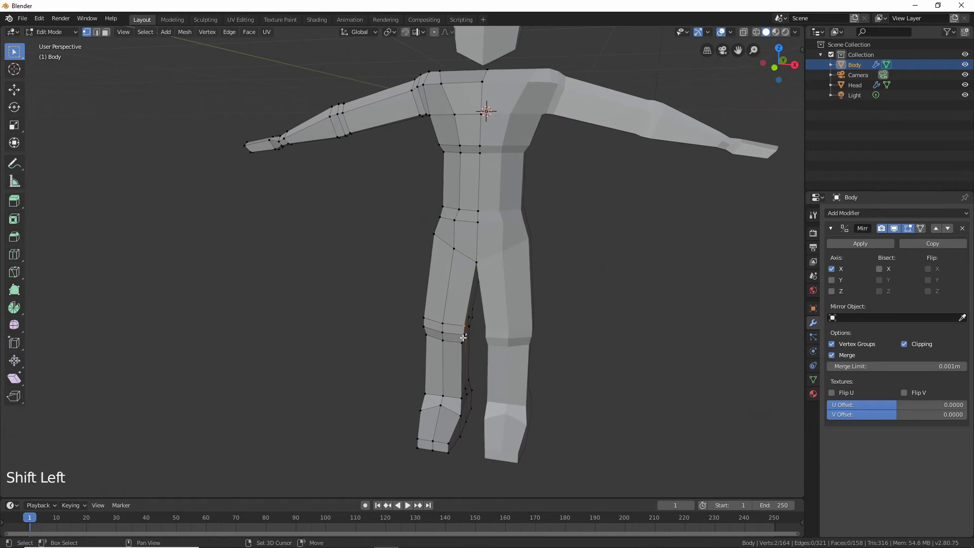
{"action": "middle_click_drag", "start_coordinate": [475, 338], "coordinate": [598, 307]}
{"action": "key", "text": "g"}
{"action": "key", "text": "y"}
{"action": "left_click", "coordinate": [582, 330]}
- Box-select the three middle vertices on the back of the knee and move them slightly forward along Y
{"action": "middle_click_drag", "start_coordinate": [476, 303], "coordinate": [382, 316]}
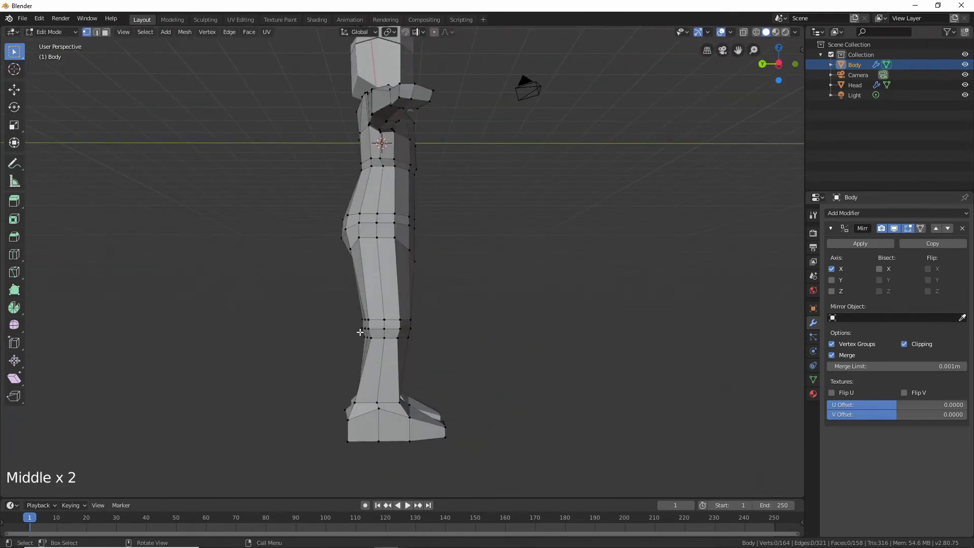
{"action": "key", "text": "b"}
{"action": "mouse_move", "coordinate": [357, 332]}
{"action": "left_mouse_down"}
{"action": "mouse_move", "coordinate": [378, 326]}
{"action": "mouse_move", "coordinate": [368, 328]}
{"action": "left_mouse_up"}
{"action": "key", "text": "b"}
{"action": "key", "text": "b"}
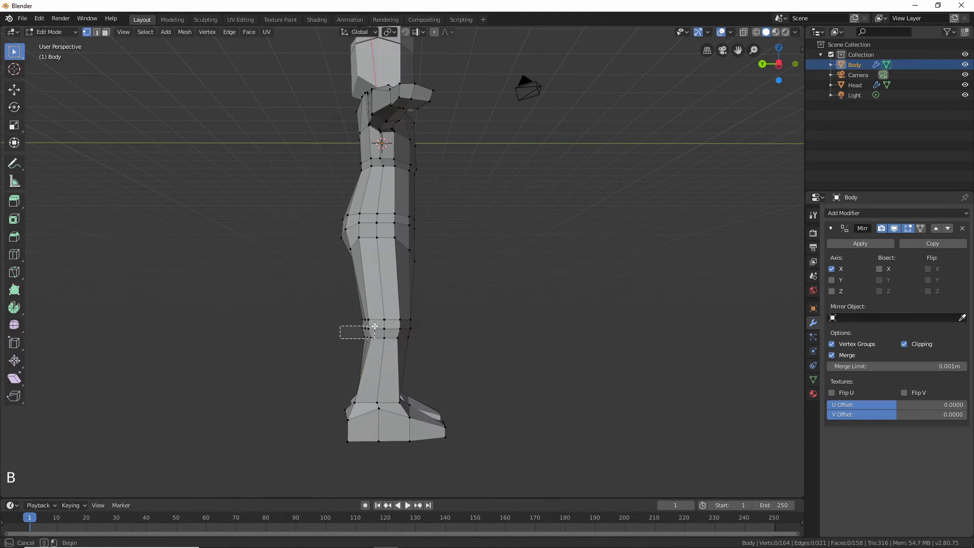
{"action": "key", "text": "b"}
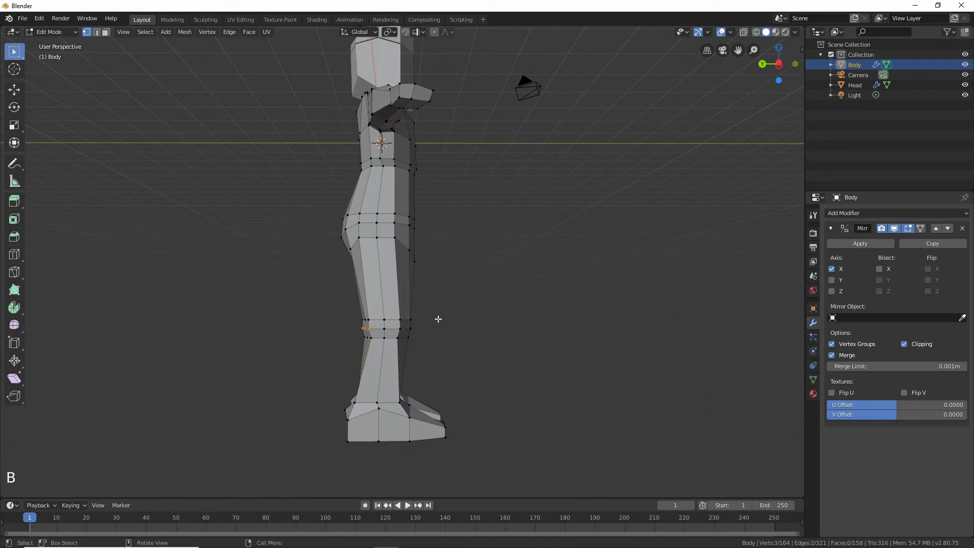
{"action": "key", "text": "g"}
{"action": "key", "text": "y"}
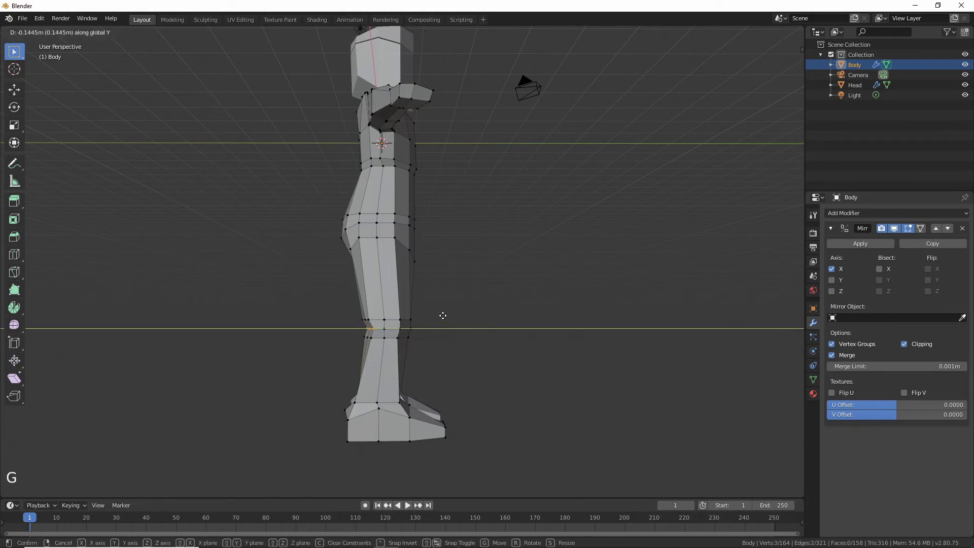
{"action": "left_click", "coordinate": [457, 320]}
{"action": "left_click", "coordinate": [473, 326]}
- In wireframe front view, box-select the middle vertices on the inner side of the knee and move them slightly toward the leg's centre
{"action": "middle_click_drag", "start_coordinate": [553, 339], "coordinate": [432, 339]}
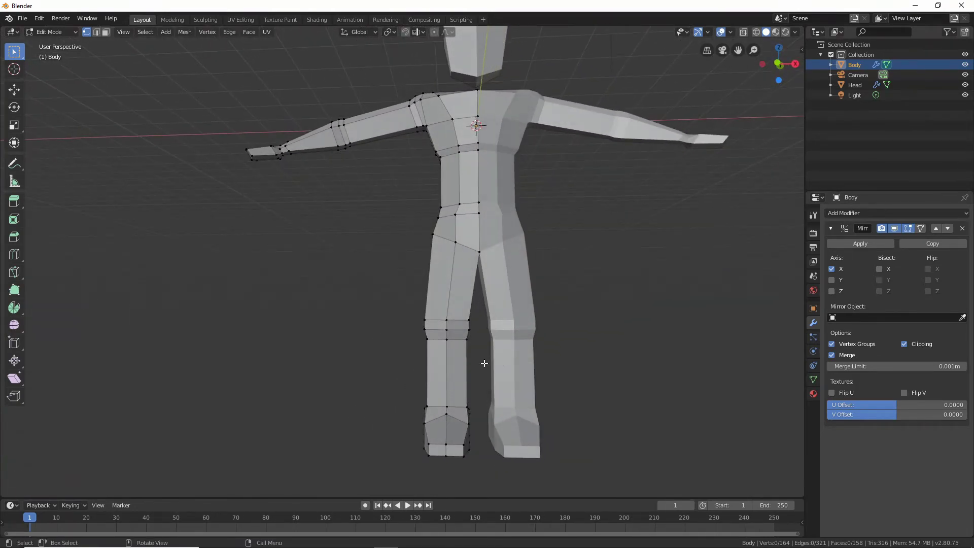
{"action": "key", "text": "b"}
{"action": "left_click", "coordinate": [756, 32]}
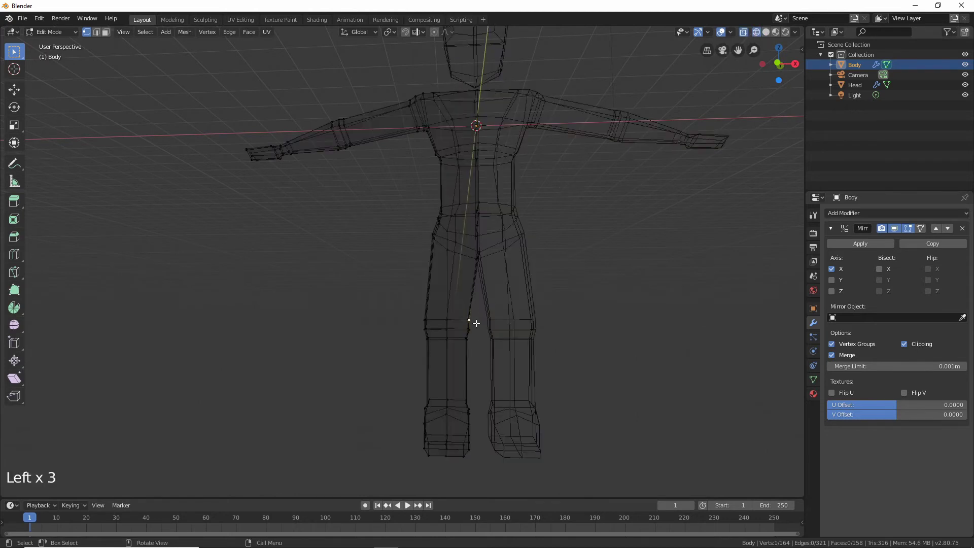
{"action": "key", "text": "b"}
{"action": "left_click", "coordinate": [474, 332]}
{"action": "left_click", "coordinate": [770, 67]}
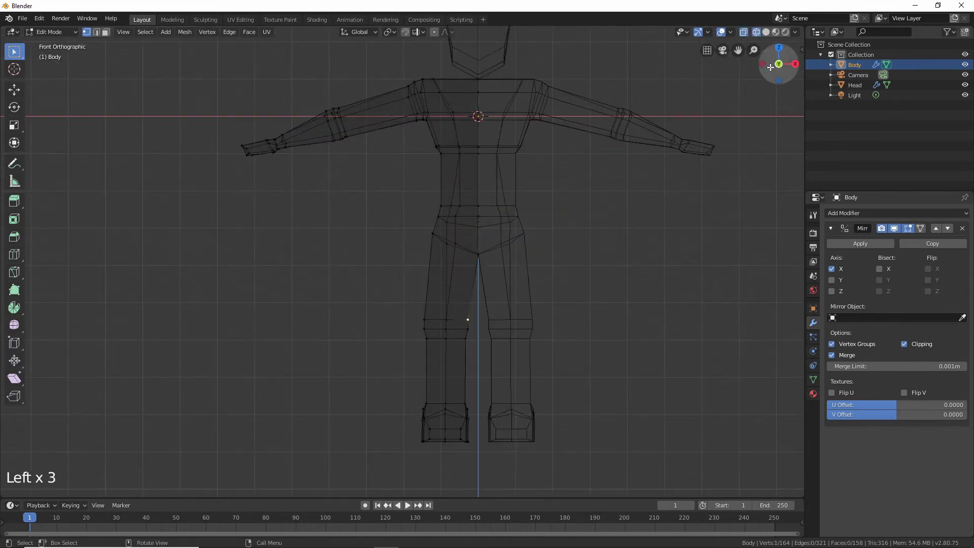
{"action": "key", "text": "b"}
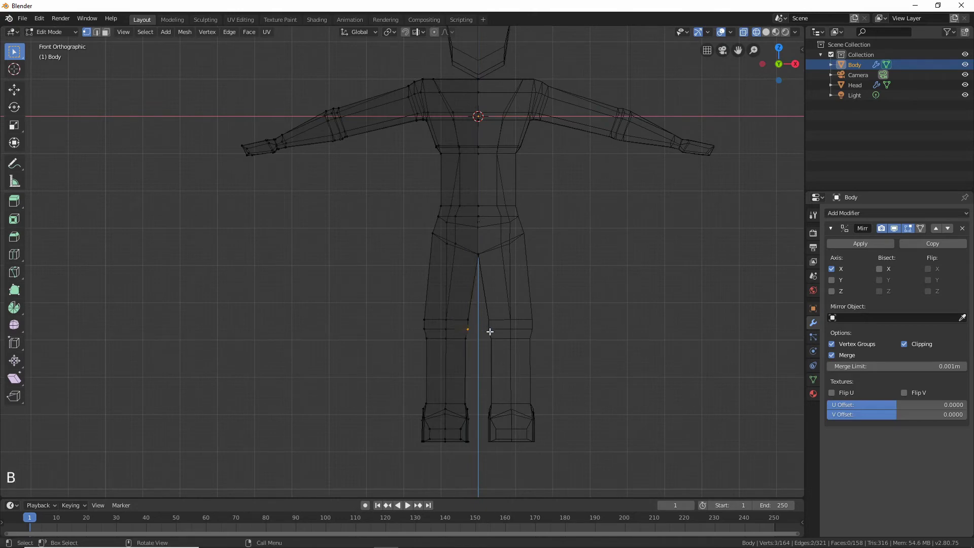
{"action": "key", "text": "g"}
{"action": "left_click", "coordinate": [486, 330]}
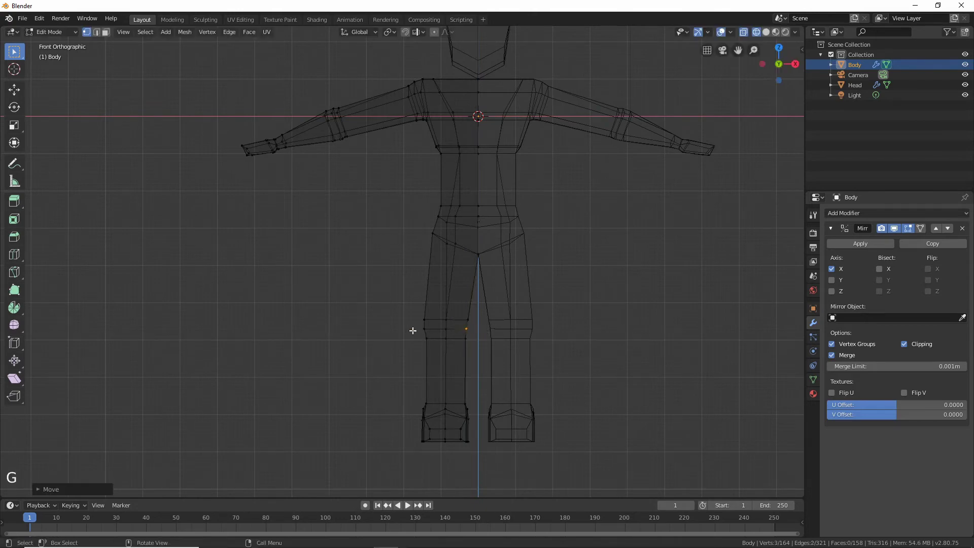
- Box-select the middle vertices on the outer side of the knee and move them about 0.03 m inward
{"action": "left_click", "coordinate": [405, 325]}
{"action": "key", "text": "b"}
{"action": "left_click_drag", "start_coordinate": [405, 324], "coordinate": [433, 333]}
{"action": "key", "text": "g"}
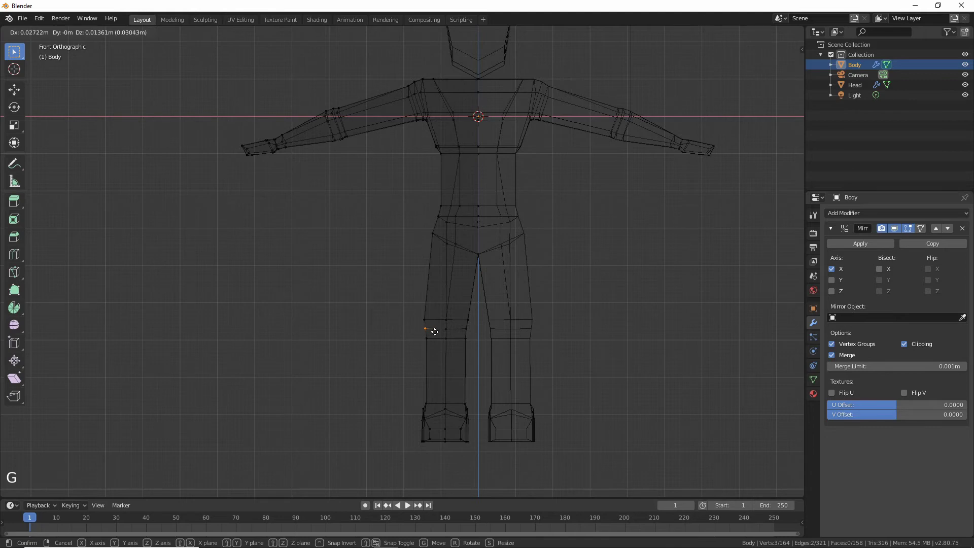
{"action": "left_click", "coordinate": [435, 332]}
{"action": "left_click", "coordinate": [609, 352]}
- Return to Object Mode, switch the viewport to solid shading, and examine the whole figure from several sides
{"action": "key", "text": "Tab"}
{"action": "left_click", "coordinate": [596, 348]}
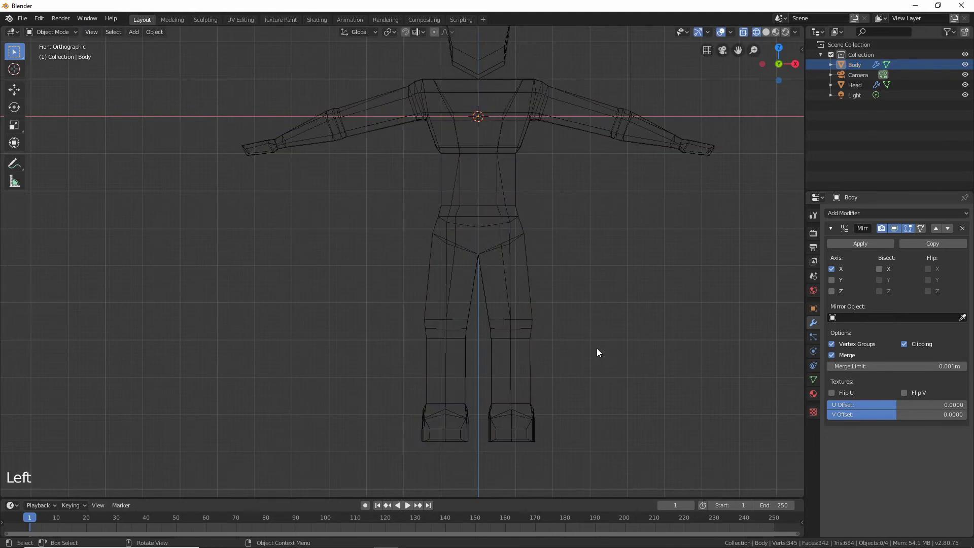
{"action": "middle_click_drag", "start_coordinate": [597, 348], "coordinate": [662, 376]}
{"action": "scroll", "coordinate": [662, 283], "scroll_direction": "down", "scroll_amount": 3}
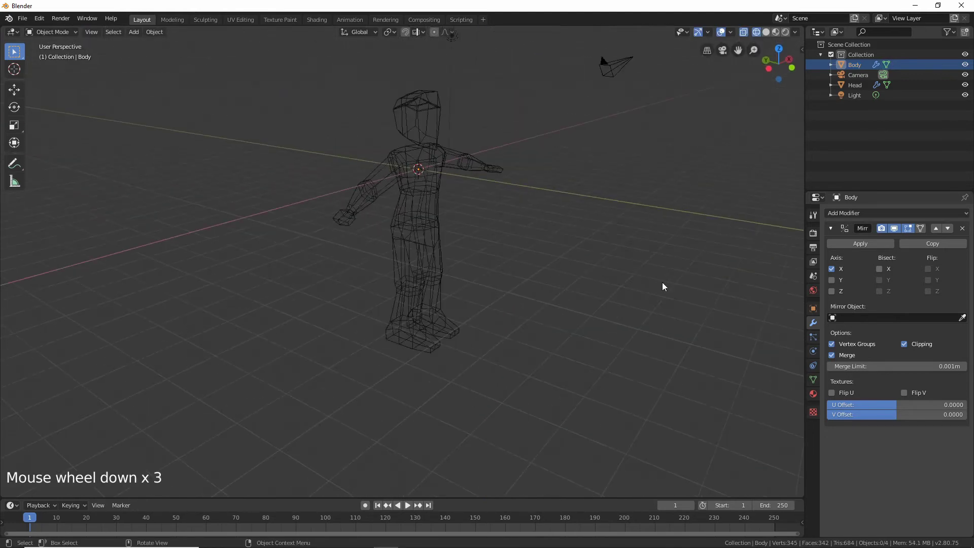
{"action": "left_click", "coordinate": [765, 33]}
{"action": "mouse_move", "coordinate": [619, 233]}
{"action": "middle_mouse_down"}
{"action": "mouse_move", "coordinate": [580, 214]}
{"action": "mouse_move", "coordinate": [495, 225]}
{"action": "mouse_move", "coordinate": [397, 213]}
{"action": "mouse_move", "coordinate": [170, 228]}
{"action": "mouse_move", "coordinate": [173, 276]}
{"action": "mouse_move", "coordinate": [217, 239]}
{"action": "mouse_move", "coordinate": [224, 252]}
{"action": "mouse_move", "coordinate": [165, 267]}
{"action": "mouse_move", "coordinate": [298, 239]}
{"action": "mouse_move", "coordinate": [332, 203]}
{"action": "mouse_move", "coordinate": [349, 240]}
{"action": "mouse_move", "coordinate": [282, 209]}
{"action": "mouse_move", "coordinate": [131, 181]}
{"action": "mouse_move", "coordinate": [382, 201]}
{"action": "mouse_move", "coordinate": [360, 219]}
{"action": "middle_mouse_up"}
{"action": "scroll", "coordinate": [376, 132], "scroll_direction": "up", "scroll_amount": 3}
- In Edit Mode with wireframe shading, select the five faces across the upper back and back of the upper arm and move them slightly backward along Y
{"action": "left_click", "coordinate": [377, 132]}
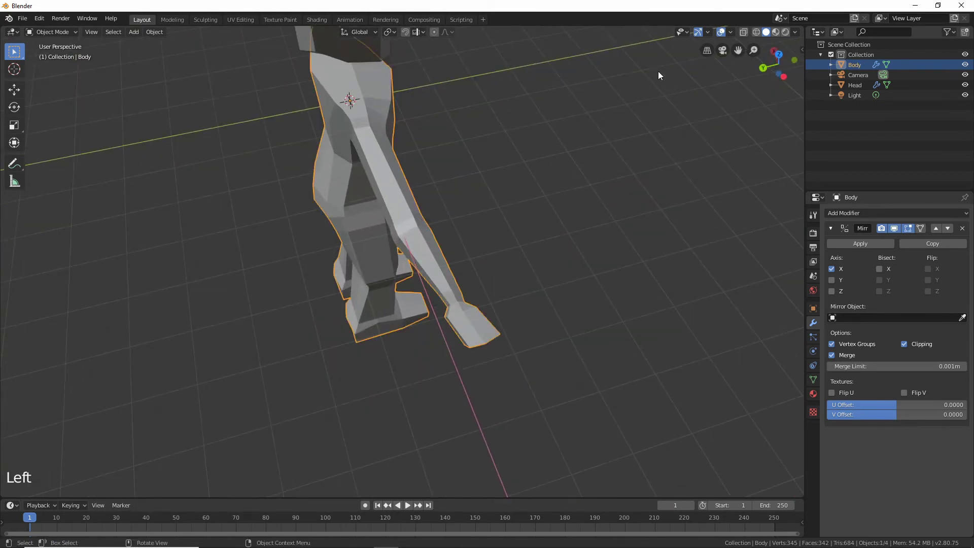
{"action": "left_click", "coordinate": [755, 31]}
{"action": "middle_click_drag", "start_coordinate": [384, 121], "coordinate": [414, 128]}
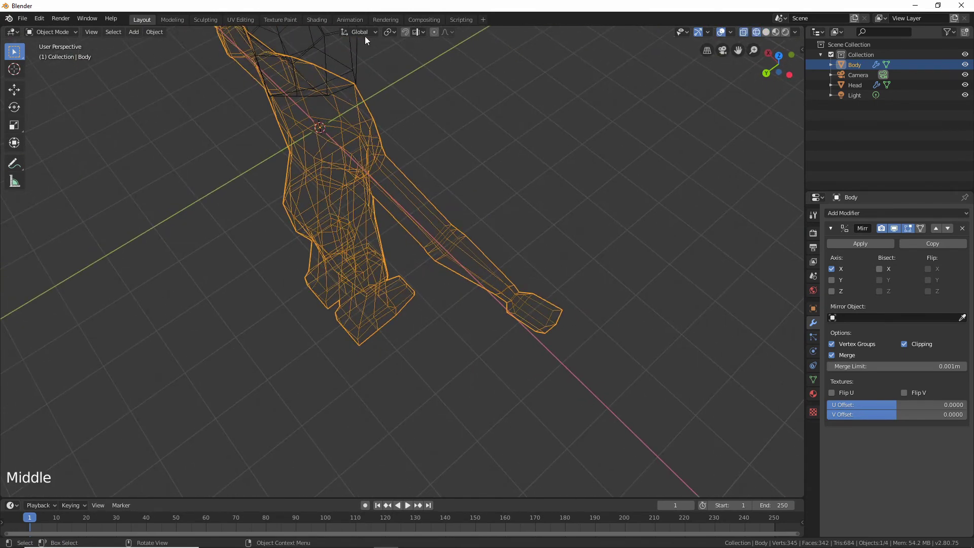
{"action": "key", "text": "Tab"}
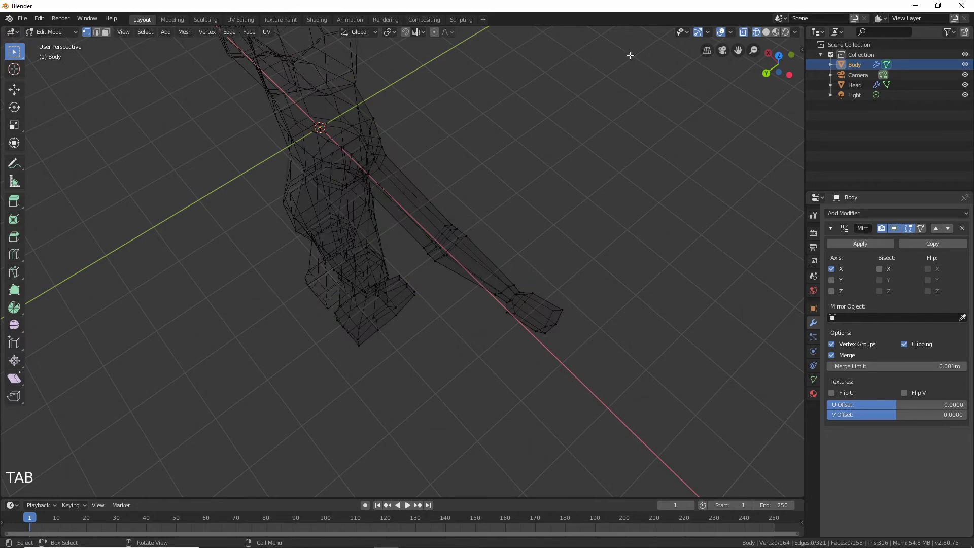
{"action": "middle_click_drag", "start_coordinate": [457, 152], "coordinate": [367, 113]}
{"action": "left_click", "coordinate": [401, 123]}
{"action": "left_click", "coordinate": [359, 108], "text": "shift"}
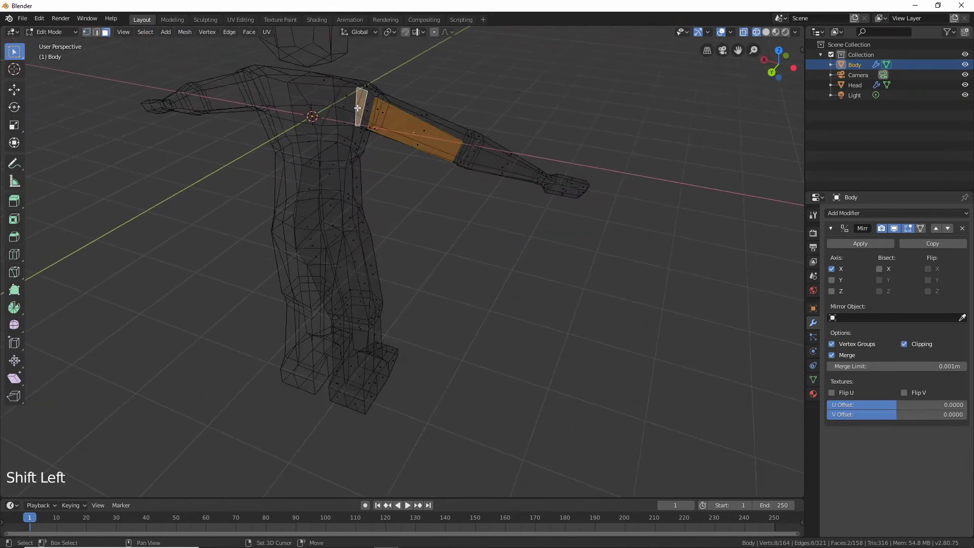
{"action": "left_click", "coordinate": [369, 113], "text": "shift"}
{"action": "middle_click_drag", "start_coordinate": [369, 112], "coordinate": [398, 172]}
{"action": "middle_click_drag", "start_coordinate": [432, 211], "coordinate": [415, 166]}
{"action": "left_click", "coordinate": [309, 138], "text": "shift"}
{"action": "middle_click_drag", "start_coordinate": [308, 138], "coordinate": [439, 152]}
{"action": "key", "text": "g"}
{"action": "key", "text": "y"}
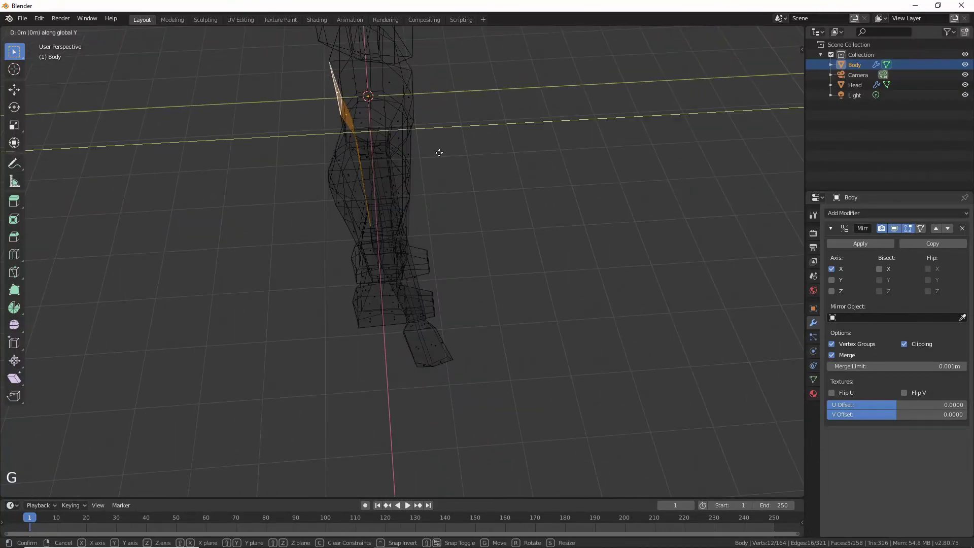
{"action": "left_click", "coordinate": [432, 155]}
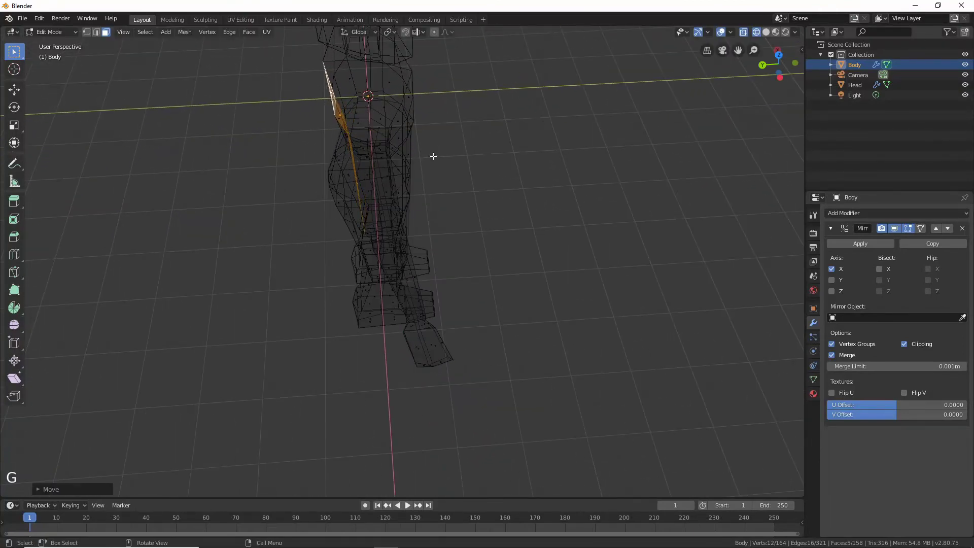
{"action": "middle_click_drag", "start_coordinate": [435, 156], "coordinate": [503, 187]}
{"action": "left_click", "coordinate": [503, 187]}
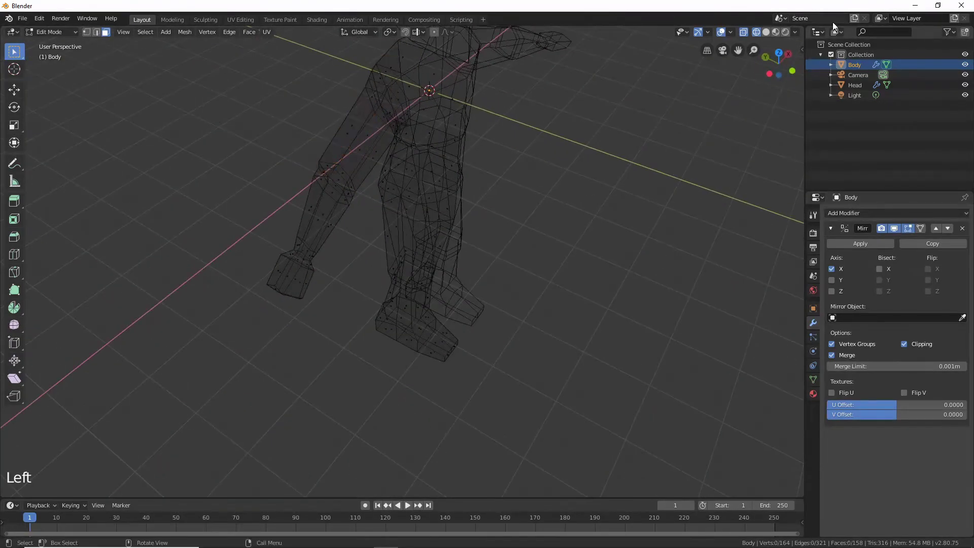
- In solid shading, reselect the five upper-back and rear upper-arm faces and move them slightly further backward along Y
{"action": "left_click", "coordinate": [766, 33]}
{"action": "mouse_move", "coordinate": [574, 169]}
{"action": "middle_mouse_down"}
{"action": "mouse_move", "coordinate": [628, 144]}
{"action": "mouse_move", "coordinate": [738, 150]}
{"action": "mouse_move", "coordinate": [5, 173]}
{"action": "mouse_move", "coordinate": [761, 168]}
{"action": "mouse_move", "coordinate": [660, 153]}
{"action": "mouse_move", "coordinate": [717, 135]}
{"action": "mouse_move", "coordinate": [640, 164]}
{"action": "mouse_move", "coordinate": [622, 157]}
{"action": "mouse_move", "coordinate": [620, 117]}
{"action": "mouse_move", "coordinate": [624, 165]}
{"action": "mouse_move", "coordinate": [622, 154]}
{"action": "mouse_move", "coordinate": [391, 77]}
{"action": "mouse_move", "coordinate": [366, 85]}
{"action": "mouse_move", "coordinate": [370, 105]}
{"action": "mouse_move", "coordinate": [298, 66]}
{"action": "mouse_move", "coordinate": [206, 67]}
{"action": "mouse_move", "coordinate": [282, 89]}
{"action": "mouse_move", "coordinate": [413, 72]}
{"action": "mouse_move", "coordinate": [413, 93]}
{"action": "mouse_move", "coordinate": [337, 211]}
{"action": "mouse_move", "coordinate": [378, 112]}
{"action": "middle_mouse_up"}
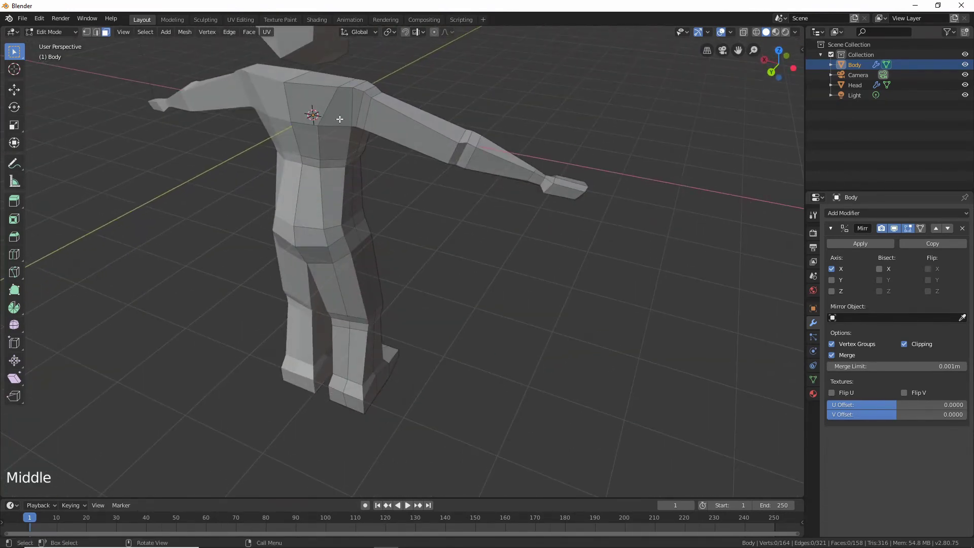
{"action": "left_click", "coordinate": [309, 108]}
{"action": "left_click", "coordinate": [360, 113], "text": "shift"}
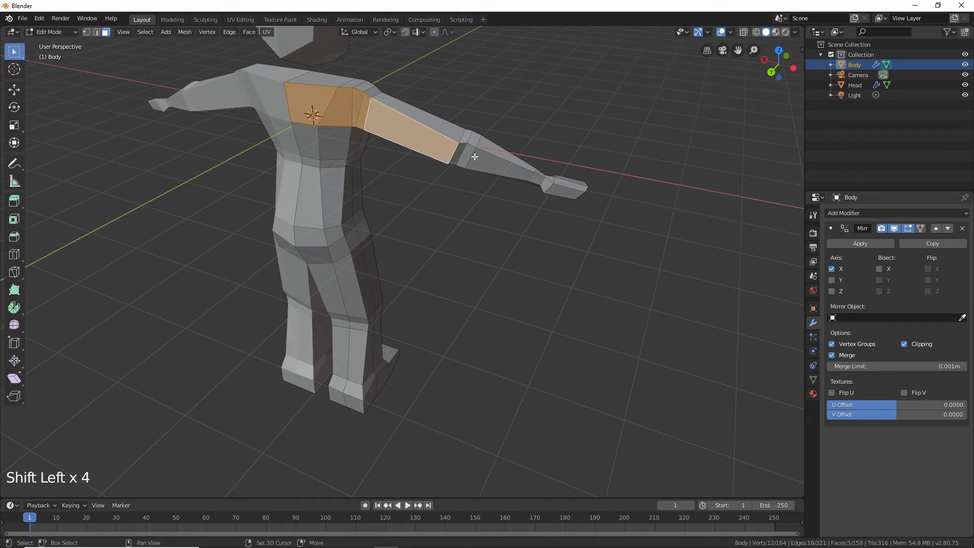
{"action": "middle_click_drag", "start_coordinate": [474, 157], "coordinate": [347, 147]}
{"action": "key", "text": "g"}
{"action": "key", "text": "y"}
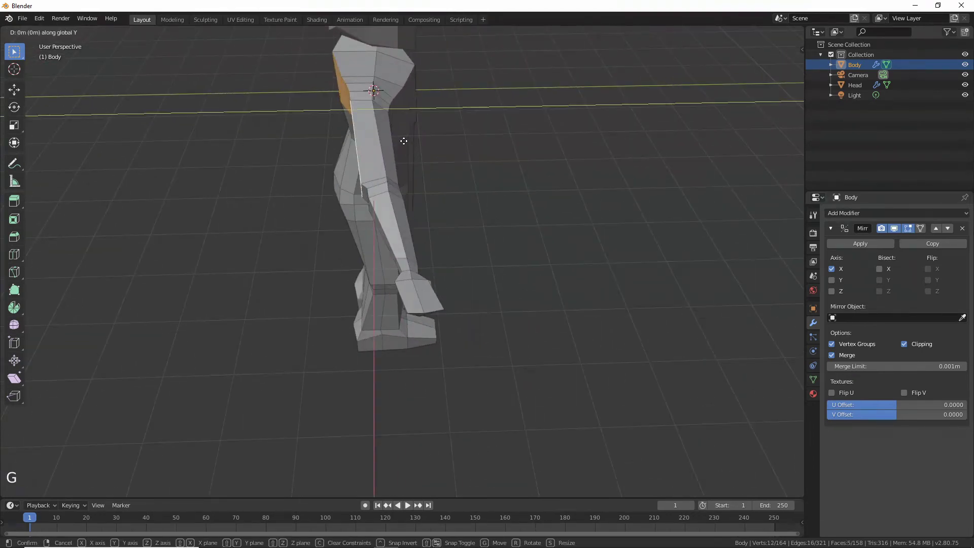
{"action": "left_click", "coordinate": [399, 140]}
- In edge select mode, select the edge on the back of the elbow nearest the forearm and move it about 0.12 m backward along Y
{"action": "middle_click_drag", "start_coordinate": [399, 140], "coordinate": [369, 175]}
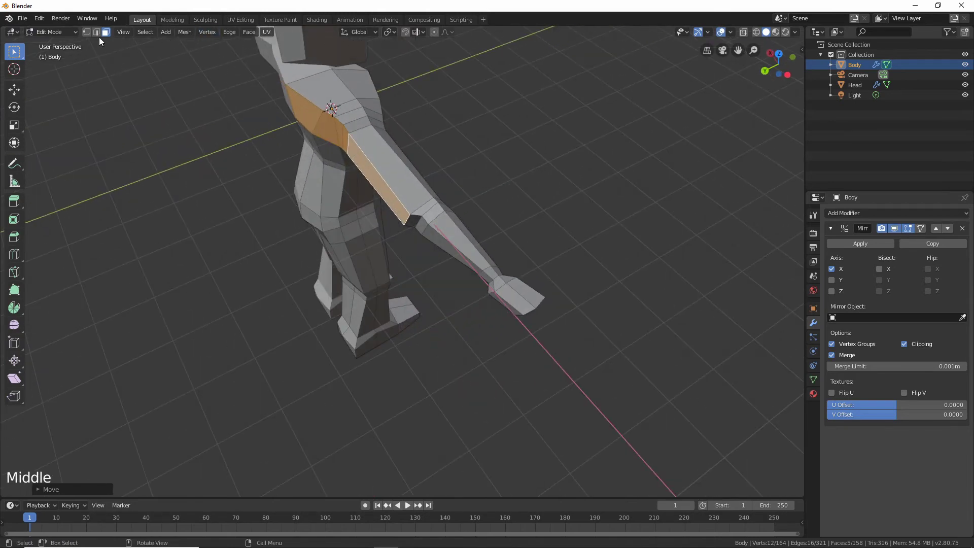
{"action": "left_click", "coordinate": [97, 33]}
{"action": "left_click", "coordinate": [419, 223]}
{"action": "mouse_move", "coordinate": [472, 208]}
{"action": "middle_mouse_down"}
{"action": "mouse_move", "coordinate": [490, 178]}
{"action": "mouse_move", "coordinate": [474, 193]}
{"action": "middle_mouse_up"}
{"action": "key", "text": "g"}
{"action": "key", "text": "y"}
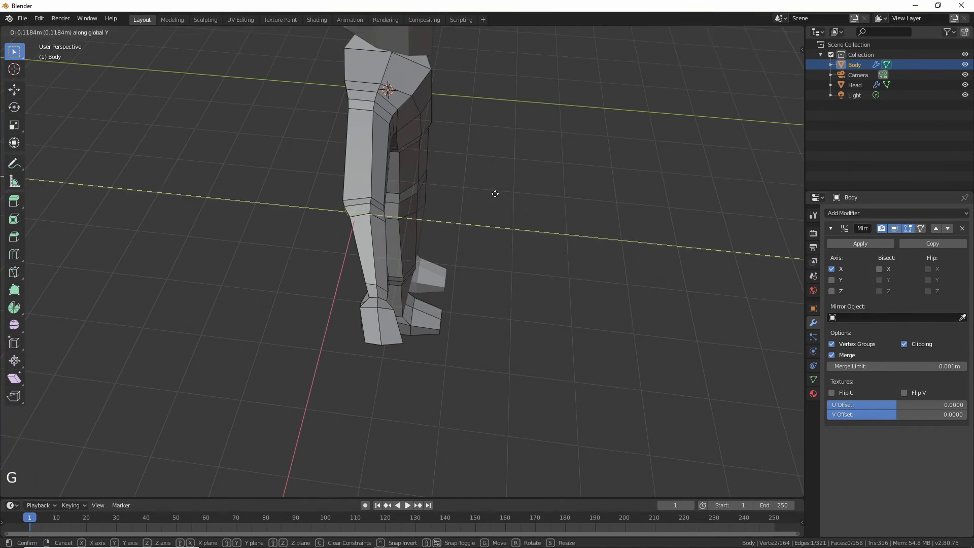
{"action": "left_click", "coordinate": [496, 194]}
- Select the chain of four edges along the top of the upper back out to the shoulder and move it about 0.21 m down along Z
{"action": "middle_click_drag", "start_coordinate": [483, 192], "coordinate": [535, 174]}
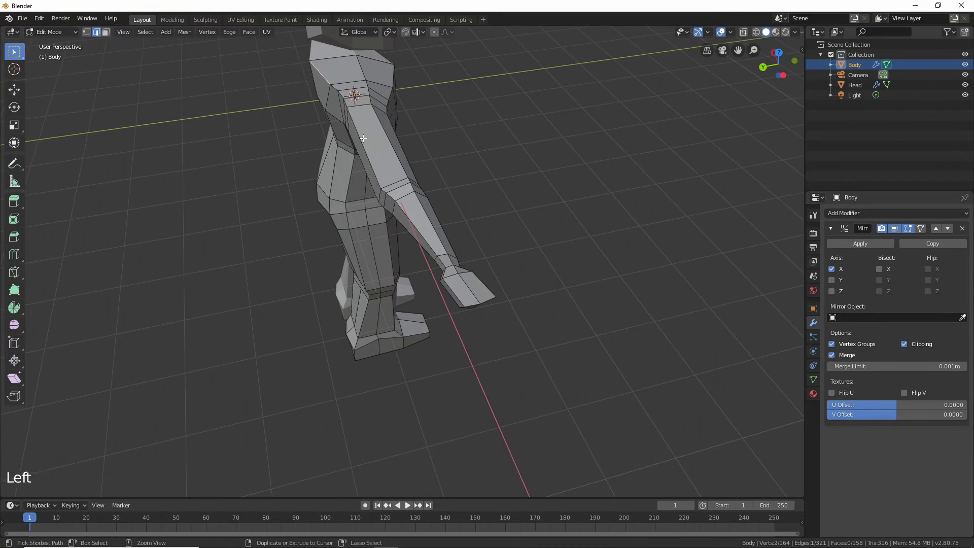
{"action": "left_click", "coordinate": [365, 151], "text": "ctrl"}
{"action": "middle_click_drag", "start_coordinate": [365, 151], "coordinate": [358, 115]}
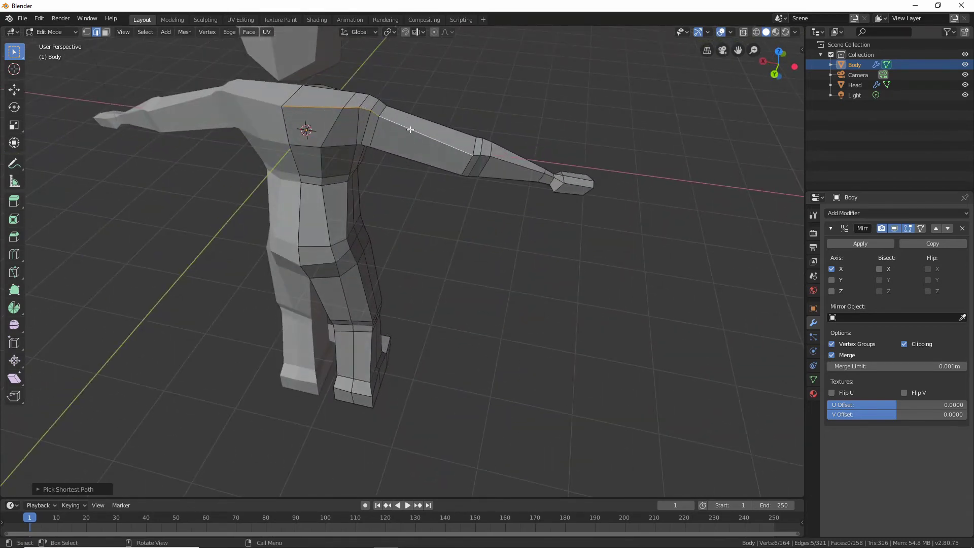
{"action": "middle_click_drag", "start_coordinate": [388, 133], "coordinate": [329, 115]}
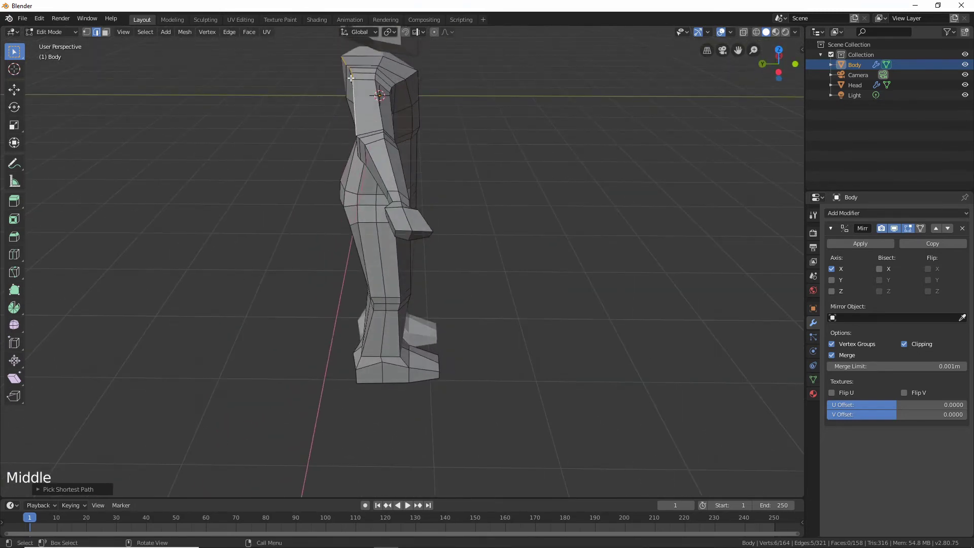
{"action": "middle_click_drag", "start_coordinate": [352, 77], "coordinate": [428, 80]}
{"action": "key", "text": "g"}
{"action": "key", "text": "z"}
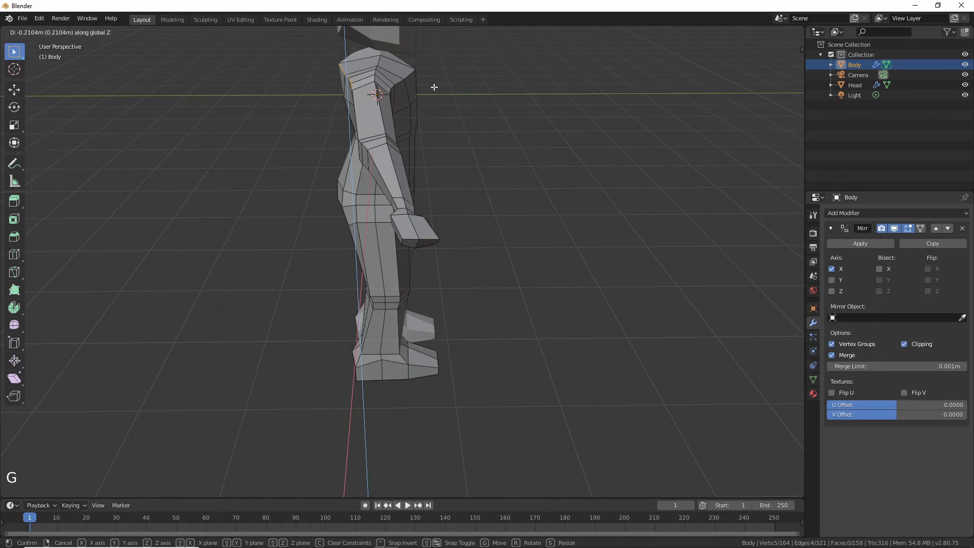
{"action": "left_click", "coordinate": [434, 87]}
- Return to Object Mode and examine the full body's proportions from the front, with the body selected
{"action": "middle_click_drag", "start_coordinate": [452, 91], "coordinate": [273, 225]}
{"action": "scroll", "coordinate": [273, 225], "scroll_direction": "down", "scroll_amount": 3}
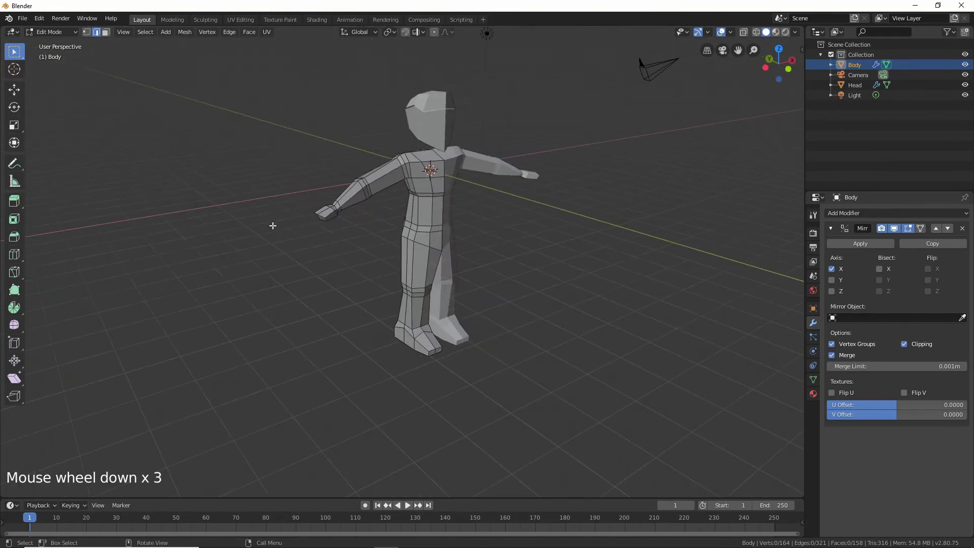
{"action": "left_click", "coordinate": [513, 276]}
{"action": "middle_click_drag", "start_coordinate": [513, 276], "coordinate": [436, 184]}
{"action": "left_click", "coordinate": [525, 294]}
{"action": "key", "text": "Tab"}
{"action": "left_click", "coordinate": [528, 283]}
{"action": "left_click", "coordinate": [455, 207]}
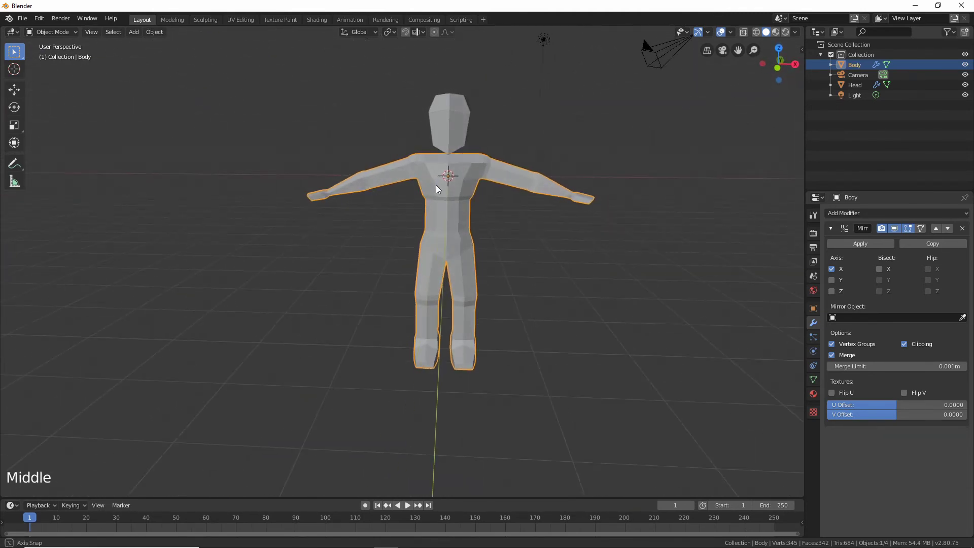
- In vertex edit mode with wireframe shading, box-select the vertex band below the chest through the body's full depth and move it slightly upward
{"action": "key", "text": "Tab"}
{"action": "key", "text": "b"}
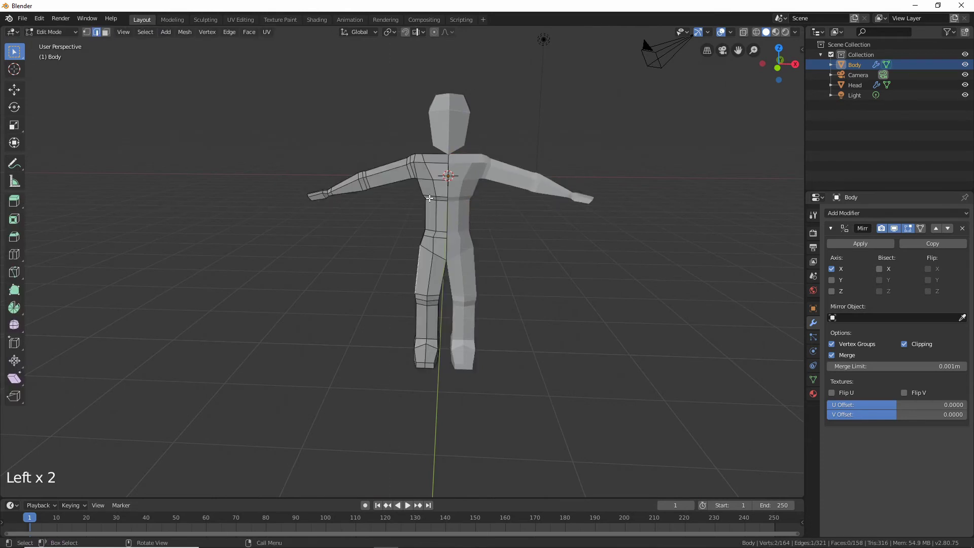
{"action": "left_click", "coordinate": [87, 32]}
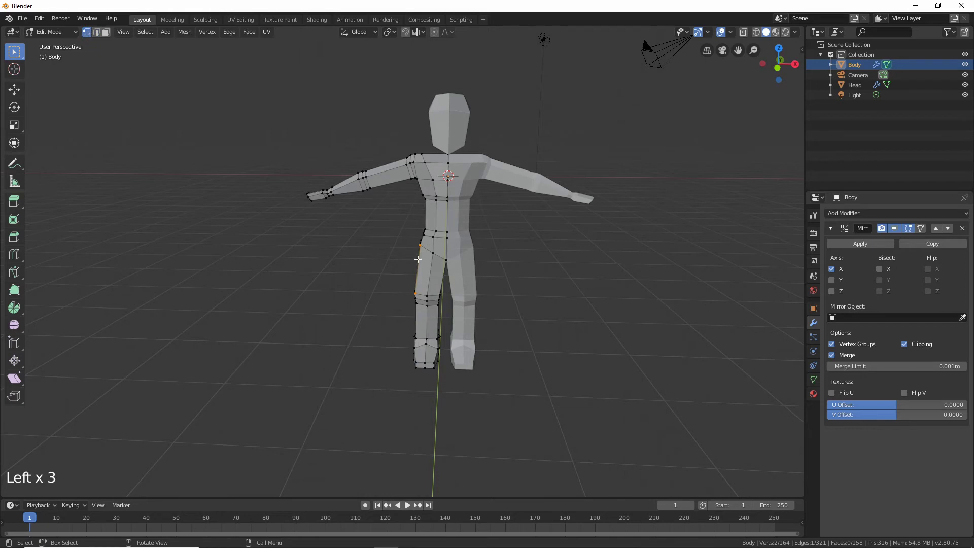
{"action": "left_click", "coordinate": [744, 32]}
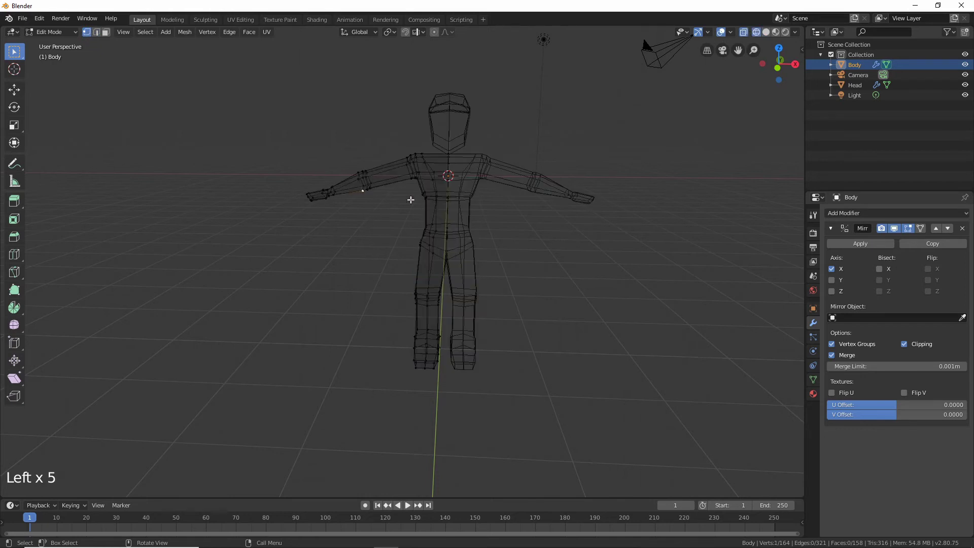
{"action": "key", "text": "b"}
{"action": "left_click_drag", "start_coordinate": [422, 207], "coordinate": [458, 190]}
{"action": "key", "text": "g"}
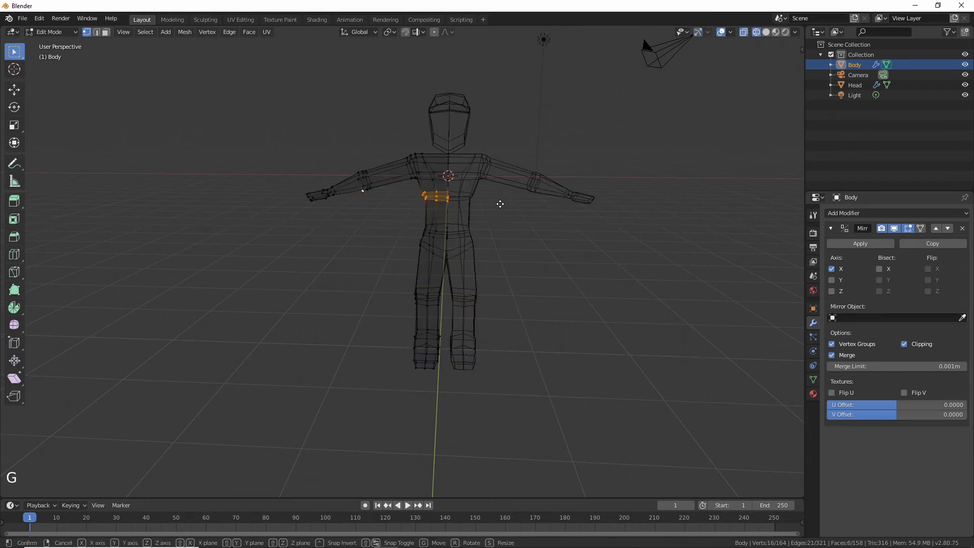
{"action": "key", "text": "g"}
{"action": "right_click", "coordinate": [502, 180]}
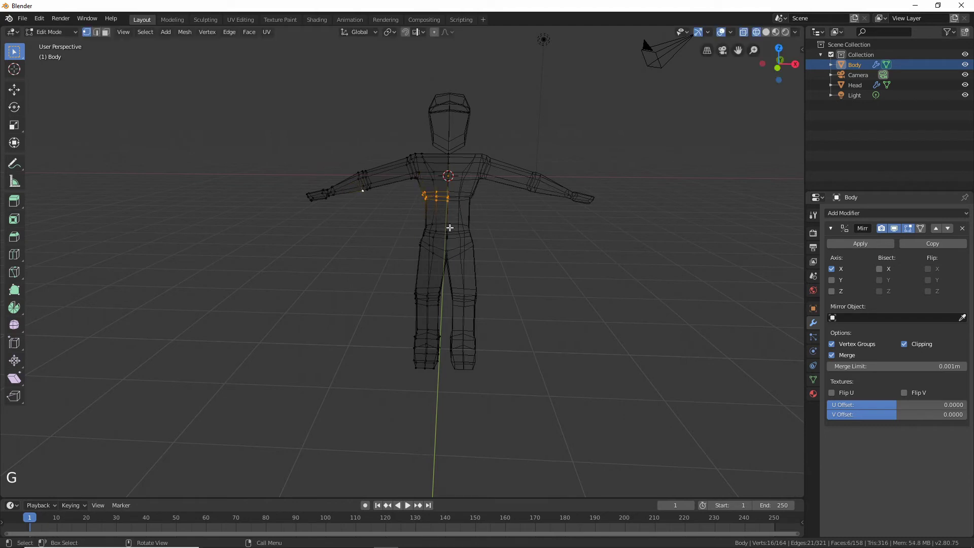
{"action": "key", "text": "g"}
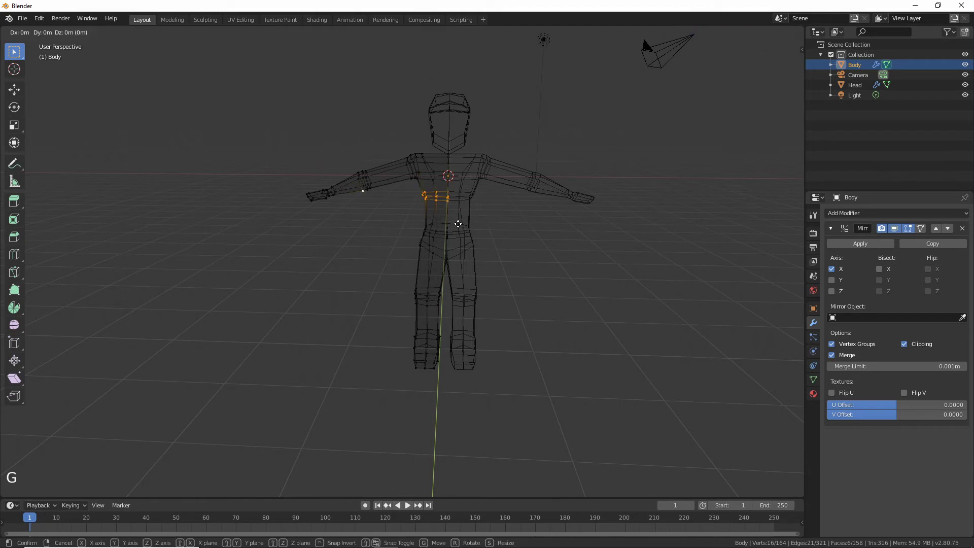
{"action": "middle_click", "coordinate": [456, 220]}
{"action": "left_click", "coordinate": [458, 220]}
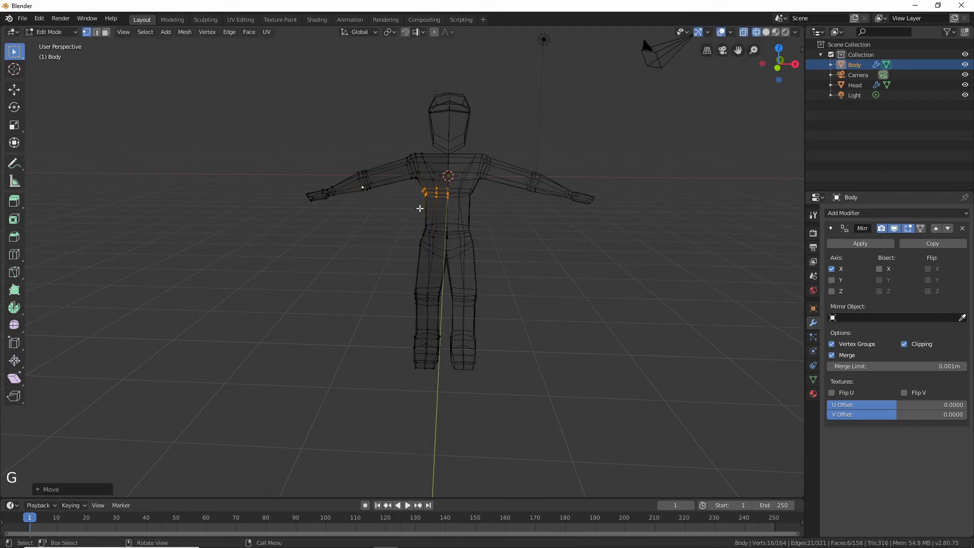
- Select the lower vertex loop of the band below the chest and move it about 0.17 m down along Z
{"action": "left_click", "coordinate": [424, 195]}
{"action": "scroll", "coordinate": [415, 192], "scroll_direction": "up", "scroll_amount": 3}
{"action": "middle_click_drag", "start_coordinate": [416, 206], "coordinate": [449, 160]}
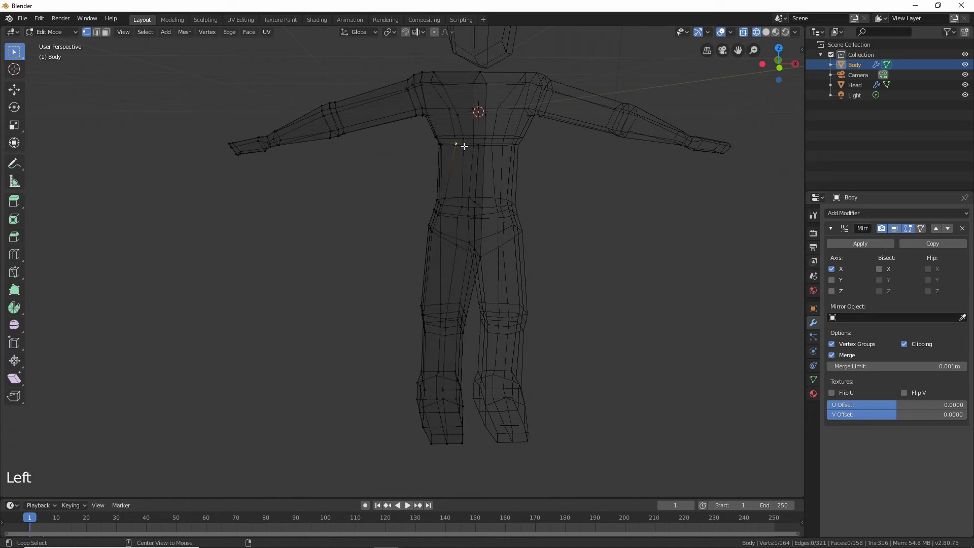
{"action": "left_click", "coordinate": [457, 145], "text": "alt"}
{"action": "left_click", "coordinate": [464, 145]}
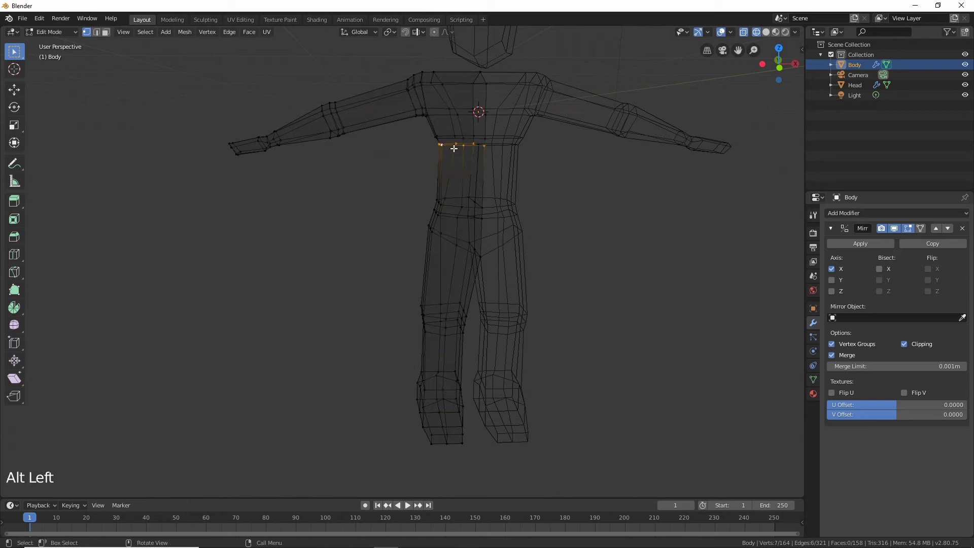
{"action": "mouse_move", "coordinate": [499, 163]}
{"action": "middle_mouse_down"}
{"action": "mouse_move", "coordinate": [448, 165]}
{"action": "mouse_move", "coordinate": [481, 169]}
{"action": "middle_mouse_up"}
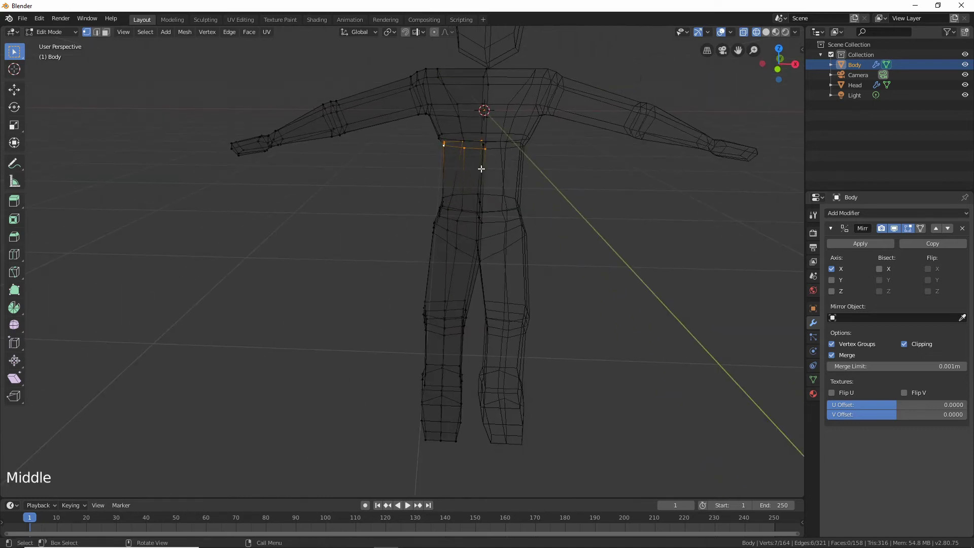
{"action": "key", "text": "g"}
{"action": "key", "text": "z"}
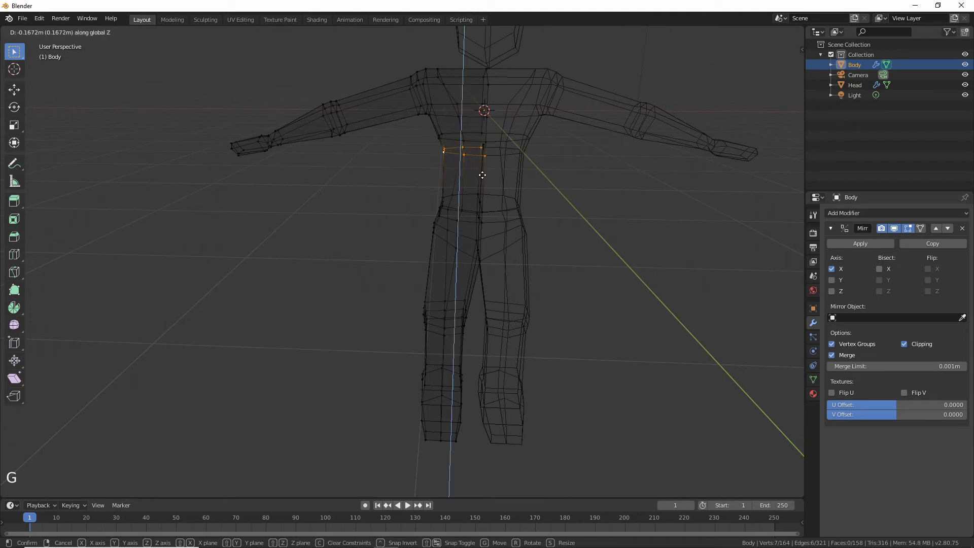
{"action": "left_click", "coordinate": [483, 175]}
- Return to Object Mode, switch the viewport to solid shading and reselect the body
{"action": "left_click", "coordinate": [587, 190]}
{"action": "key", "text": "Tab"}
{"action": "left_click", "coordinate": [564, 211]}
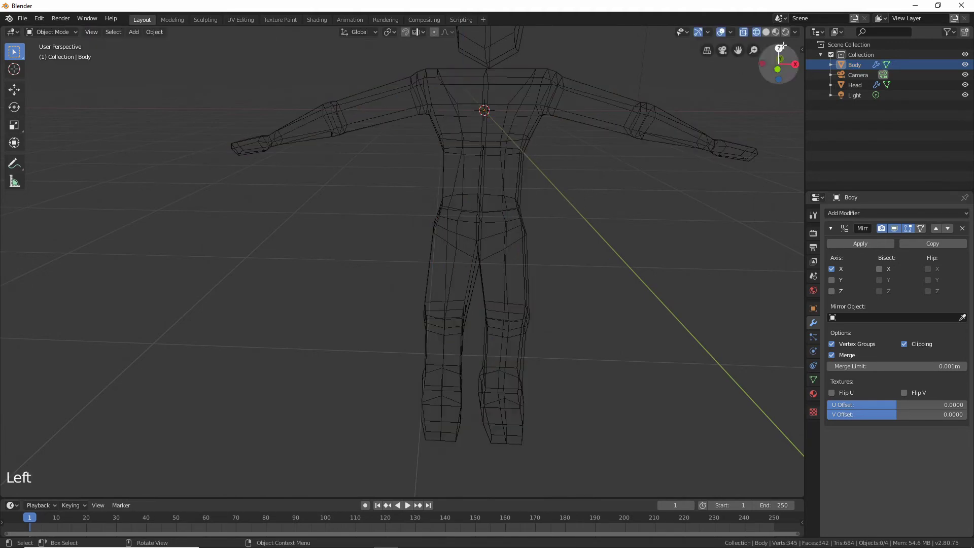
{"action": "left_click", "coordinate": [767, 31]}
{"action": "mouse_move", "coordinate": [584, 241]}
{"action": "middle_mouse_down"}
{"action": "mouse_move", "coordinate": [644, 243]}
{"action": "mouse_move", "coordinate": [565, 232]}
{"action": "mouse_move", "coordinate": [594, 235]}
{"action": "mouse_move", "coordinate": [589, 246]}
{"action": "mouse_move", "coordinate": [589, 236]}
{"action": "middle_mouse_up"}
{"action": "left_click", "coordinate": [462, 136]}
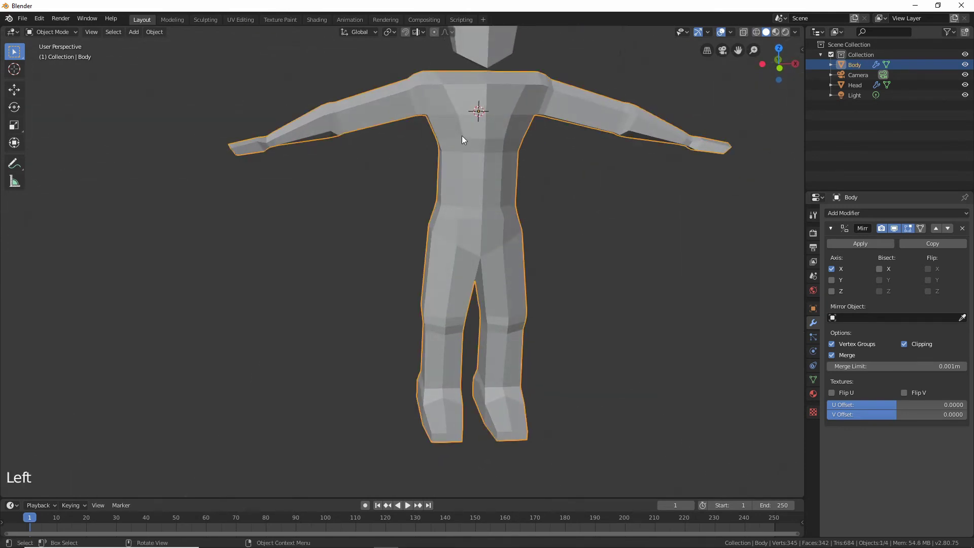
- In Edit Mode, select the two vertices at the side of the lower ribcage and move them slightly up and outward
{"action": "key", "text": "Tab"}
{"action": "middle_click_drag", "start_coordinate": [426, 141], "coordinate": [425, 140]}
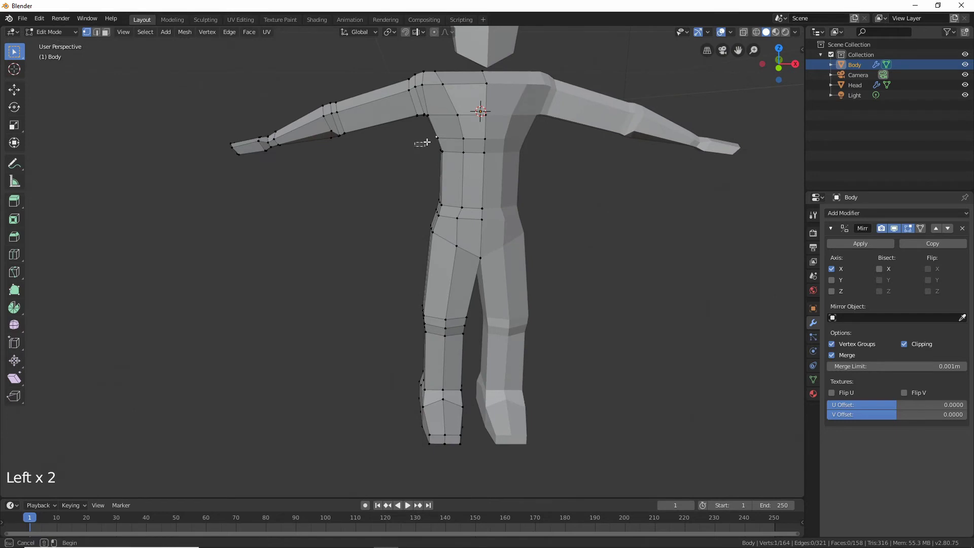
{"action": "key", "text": "g"}
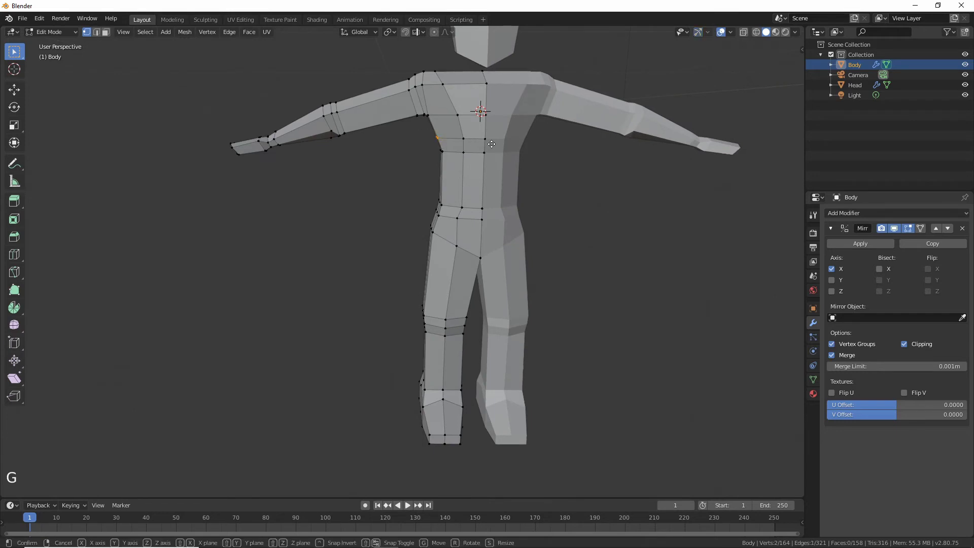
{"action": "left_click", "coordinate": [489, 143]}
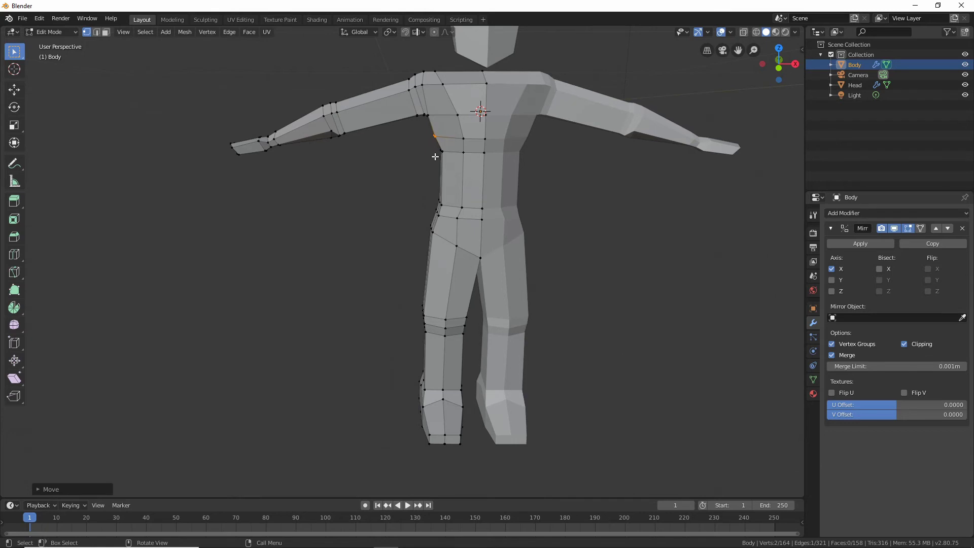
- Select the five visible vertices along the lower edge of the band below the chest and move them about 0.17 m up along Z
{"action": "left_click_drag", "start_coordinate": [485, 151], "coordinate": [491, 146]}
{"action": "key", "text": "g"}
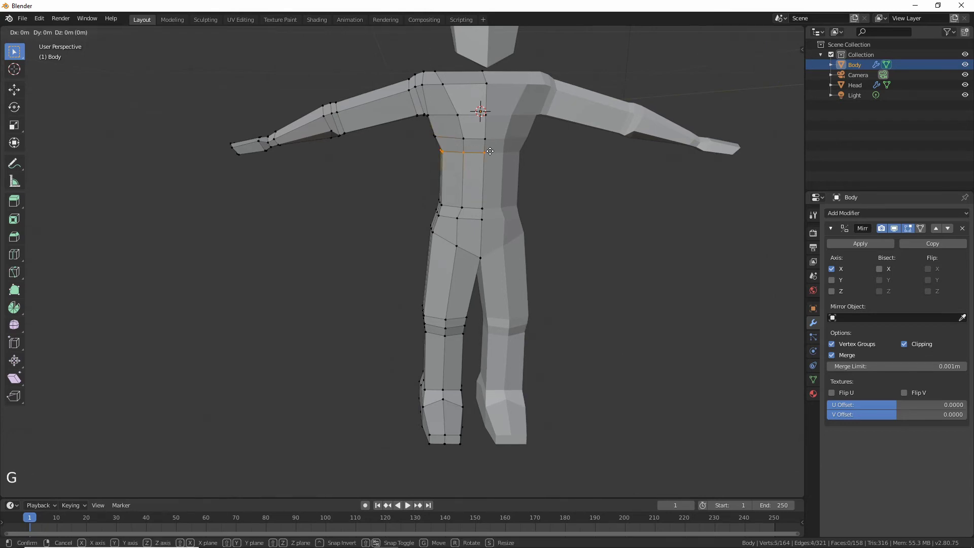
{"action": "key", "text": "z"}
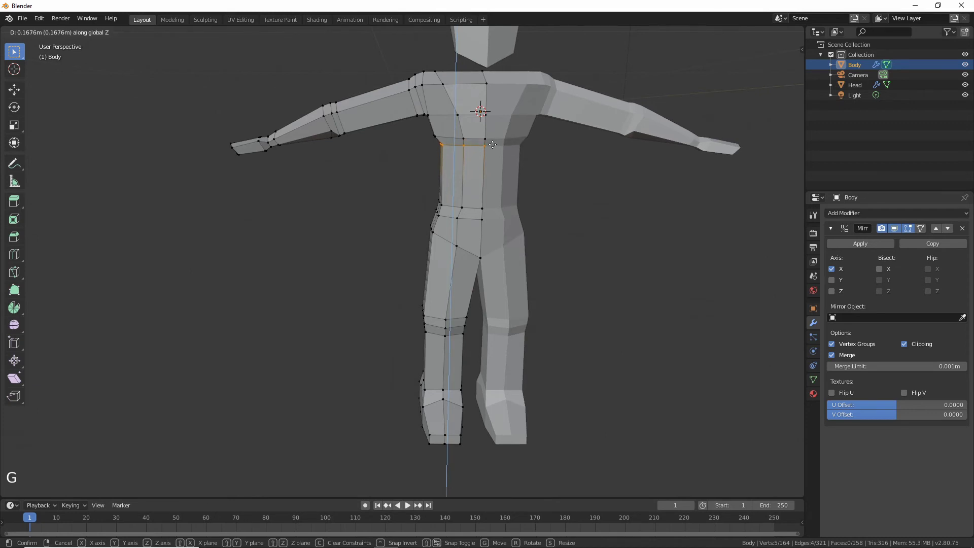
{"action": "left_click", "coordinate": [427, 133]}
- Select the vertex at the outer side of the torso just below the ribcage and move it about 0.08 m outward along X
{"action": "mouse_move", "coordinate": [426, 131]}
{"action": "middle_mouse_down"}
{"action": "mouse_move", "coordinate": [389, 124]}
{"action": "mouse_move", "coordinate": [413, 129]}
{"action": "middle_mouse_up"}
{"action": "middle_click_drag", "start_coordinate": [580, 151], "coordinate": [171, 142]}
{"action": "left_click", "coordinate": [363, 136]}
{"action": "middle_click_drag", "start_coordinate": [397, 174], "coordinate": [444, 156]}
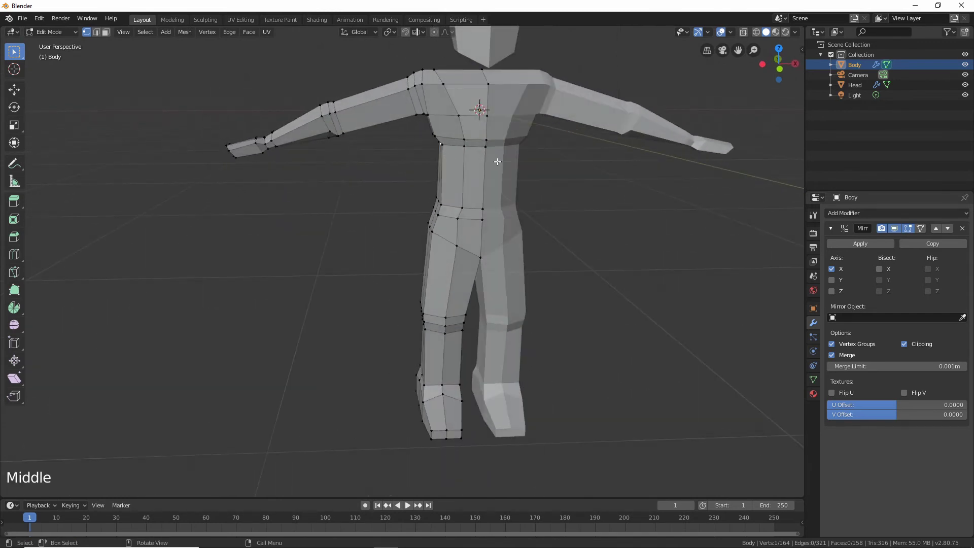
{"action": "key", "text": "g"}
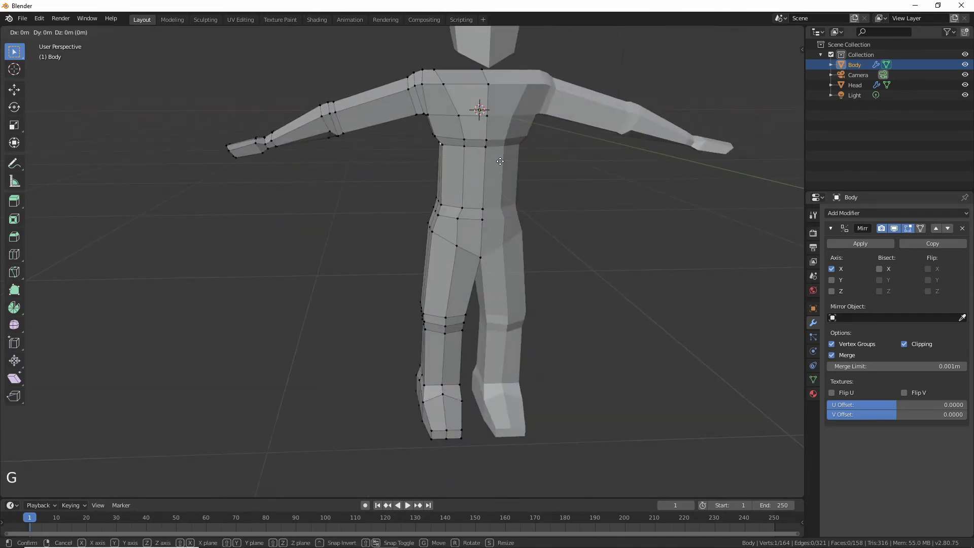
{"action": "key", "text": "x"}
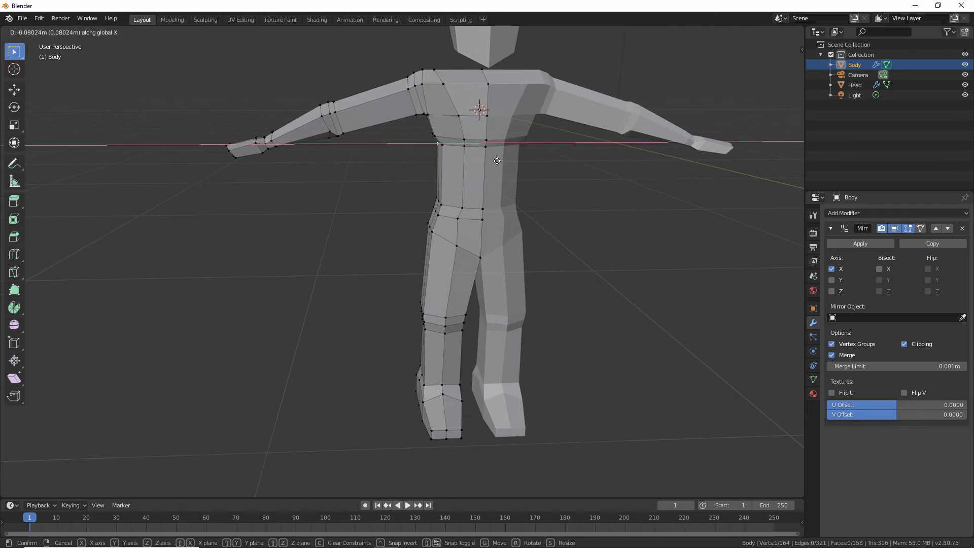
{"action": "left_click", "coordinate": [496, 160]}
- Select the four vertices down the chest's front centre line and move them about 0.10 m backward along Y
{"action": "middle_click_drag", "start_coordinate": [644, 196], "coordinate": [501, 142]}
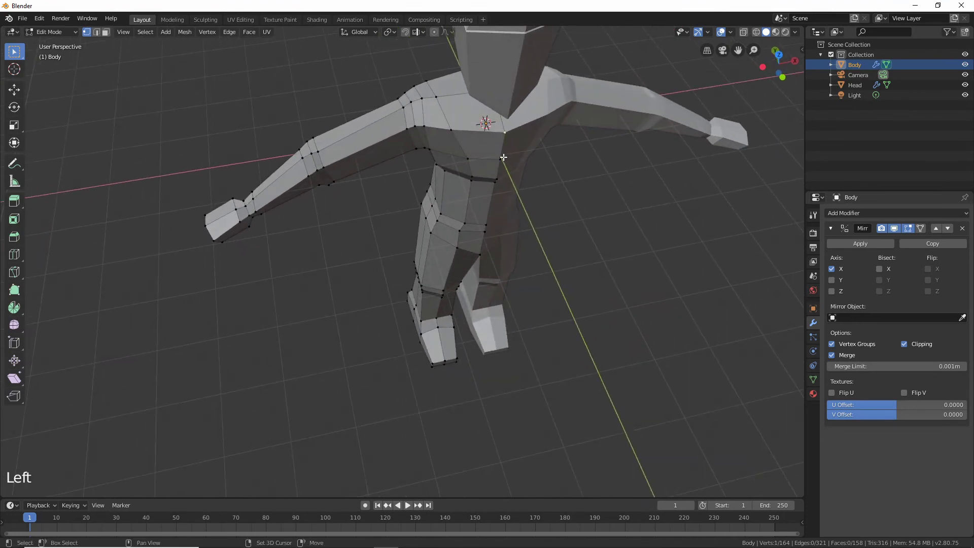
{"action": "middle_click_drag", "start_coordinate": [496, 185], "coordinate": [593, 154]}
{"action": "key", "text": "g"}
{"action": "key", "text": "y"}
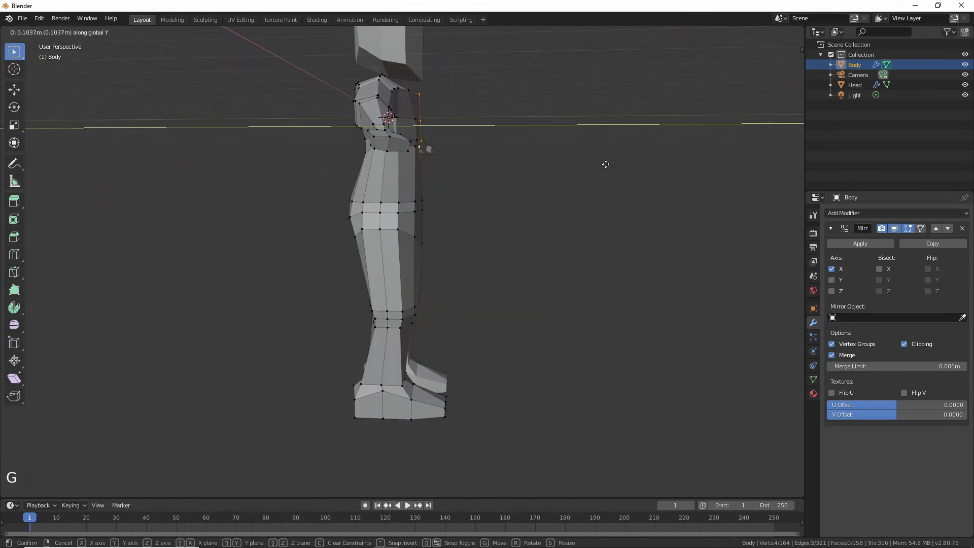
{"action": "left_click", "coordinate": [605, 165]}
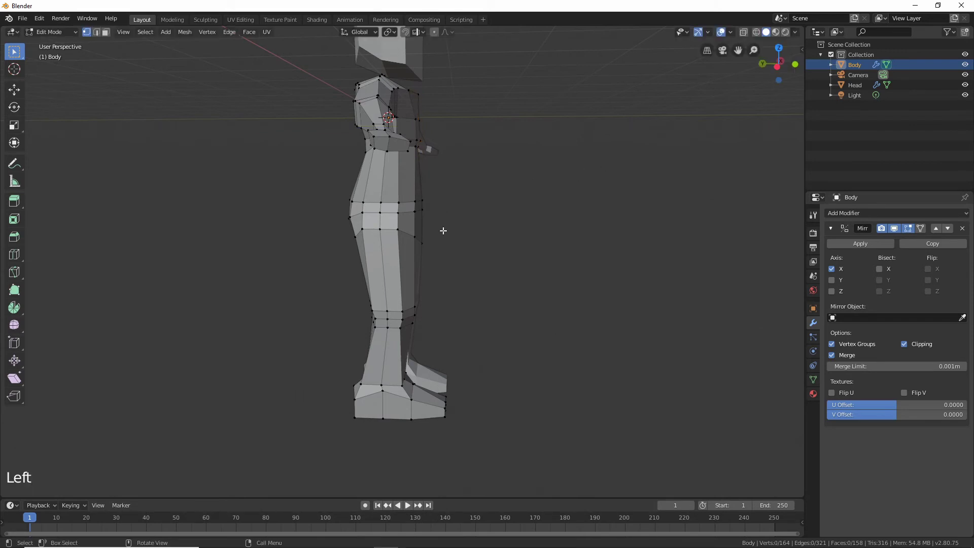
- Box-select the six vertices at the front of the waist band and move them slightly backward
{"action": "middle_click_drag", "start_coordinate": [444, 231], "coordinate": [446, 204]}
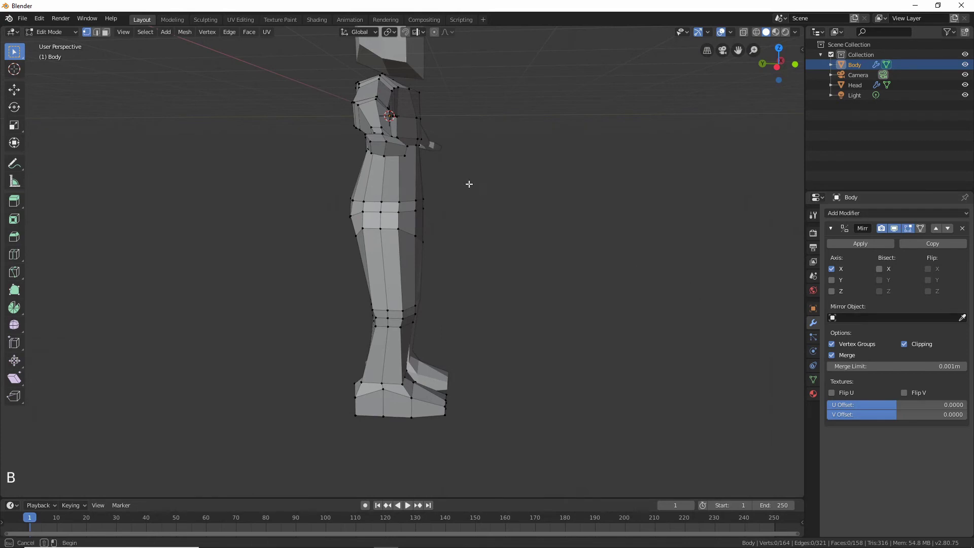
{"action": "left_click_drag", "start_coordinate": [389, 215], "coordinate": [389, 214]}
{"action": "key", "text": "g"}
{"action": "left_click", "coordinate": [472, 213]}
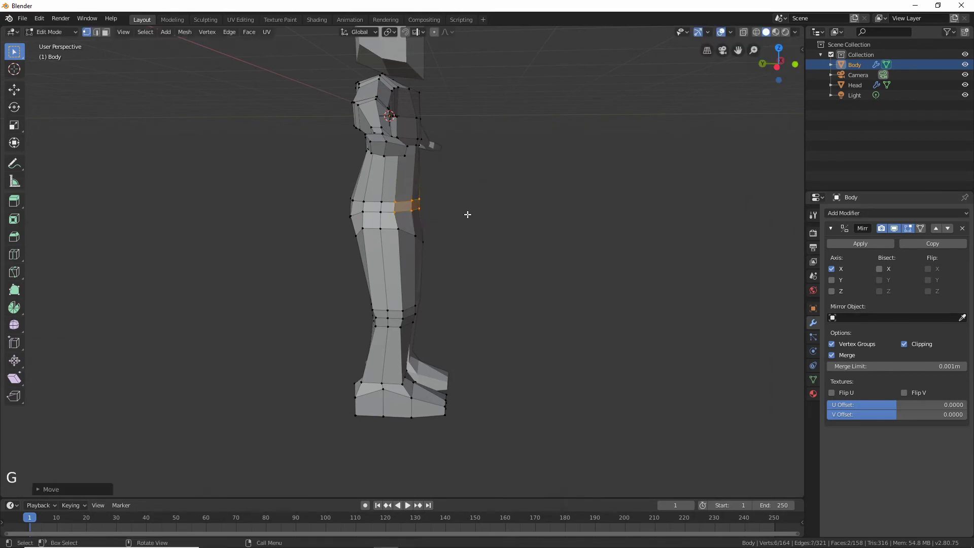
- Box-select the frontmost vertices of the waist band and move them further backward to flatten the belly
{"action": "key", "text": "b"}
{"action": "double_click", "coordinate": [452, 187]}
{"action": "left_click", "coordinate": [447, 181]}
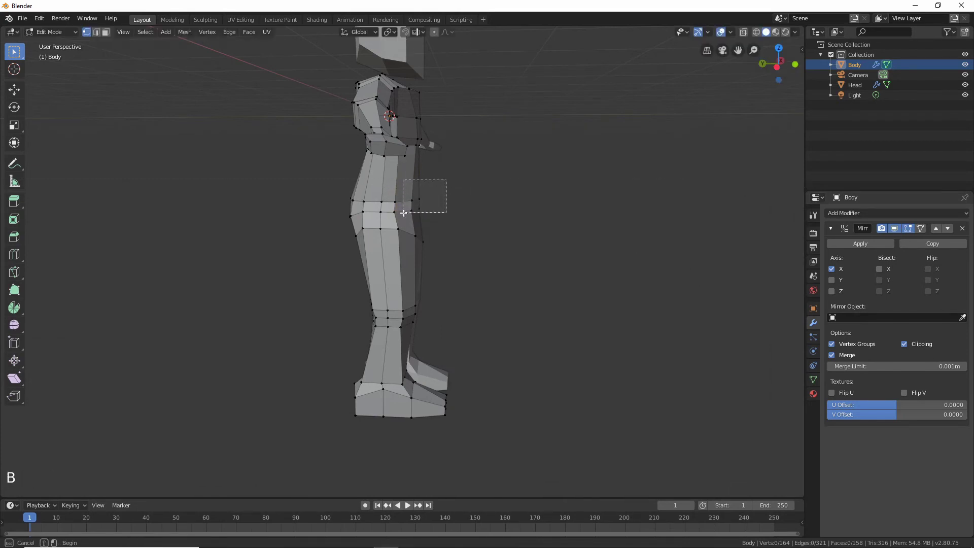
{"action": "left_click_drag", "start_coordinate": [404, 212], "coordinate": [447, 180]}
{"action": "key", "text": "g"}
{"action": "left_click", "coordinate": [441, 213]}
- Select the front vertex at the crotch and move it freely to smooth the profile below the waist
{"action": "middle_click_drag", "start_coordinate": [461, 207], "coordinate": [307, 206]}
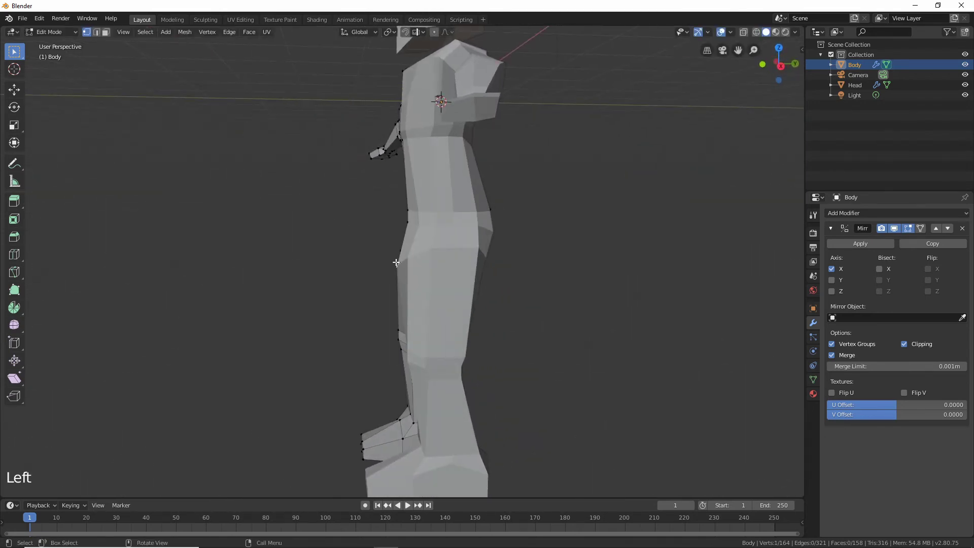
{"action": "middle_click_drag", "start_coordinate": [396, 262], "coordinate": [217, 311]}
{"action": "key", "text": "g"}
{"action": "left_click", "coordinate": [438, 241]}
- Return to Object Mode, examine the whole figure from a distance and up close, and reselect the body
{"action": "scroll", "coordinate": [450, 181], "scroll_direction": "down", "scroll_amount": 4}
{"action": "left_click", "coordinate": [501, 238]}
{"action": "key", "text": "Tab"}
{"action": "scroll", "coordinate": [216, 319], "scroll_direction": "down", "scroll_amount": 4}
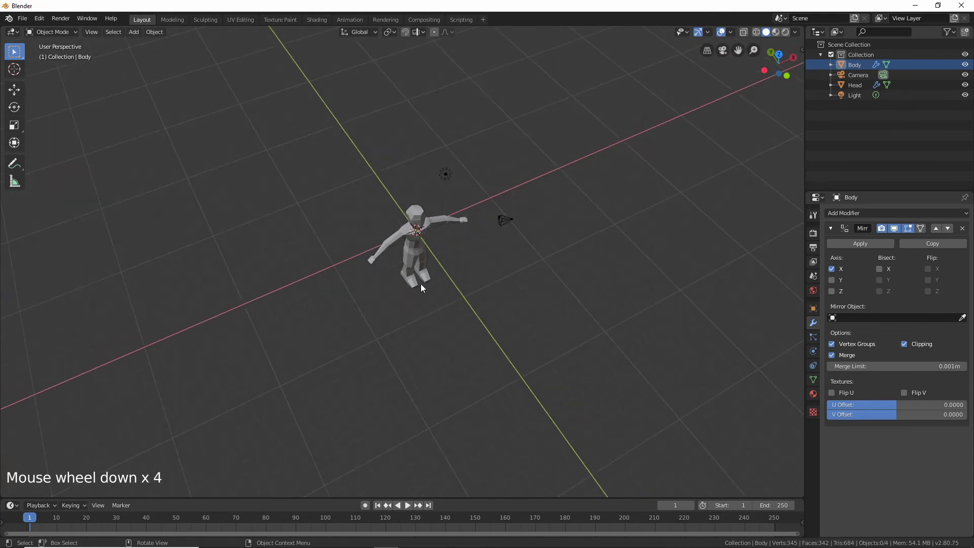
{"action": "scroll", "coordinate": [477, 238], "scroll_direction": "up", "scroll_amount": 6}
{"action": "middle_click_drag", "start_coordinate": [473, 253], "coordinate": [385, 234]}
{"action": "left_click", "coordinate": [408, 261]}
- In Edit Mode, select the crotch's centre vertex and move it slightly backward along Y
{"action": "key", "text": "Tab"}
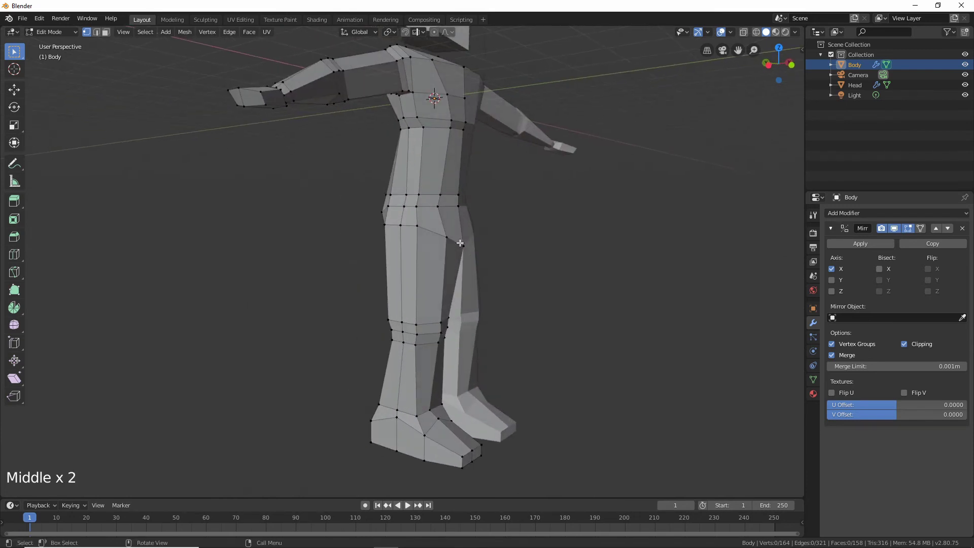
{"action": "middle_click_drag", "start_coordinate": [469, 251], "coordinate": [526, 252]}
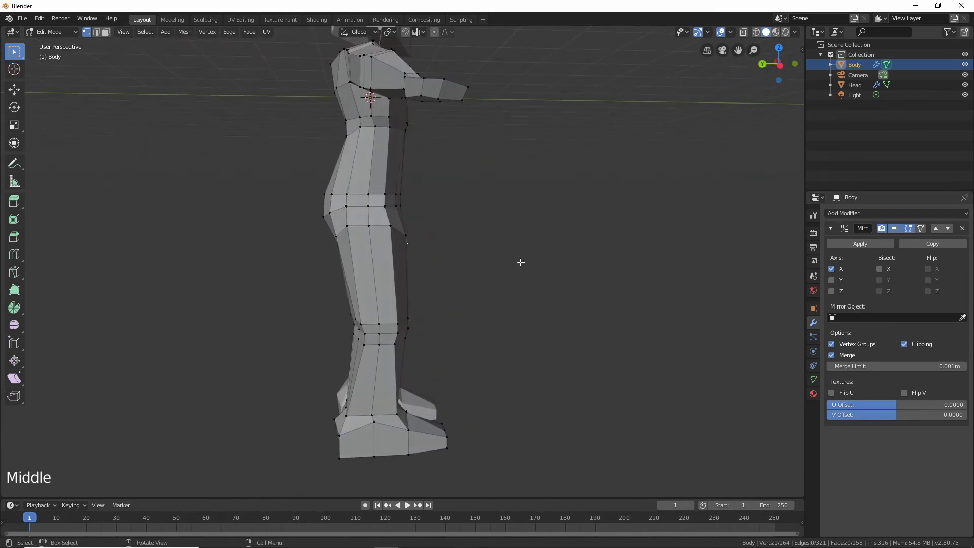
{"action": "key", "text": "g"}
{"action": "key", "text": "y"}
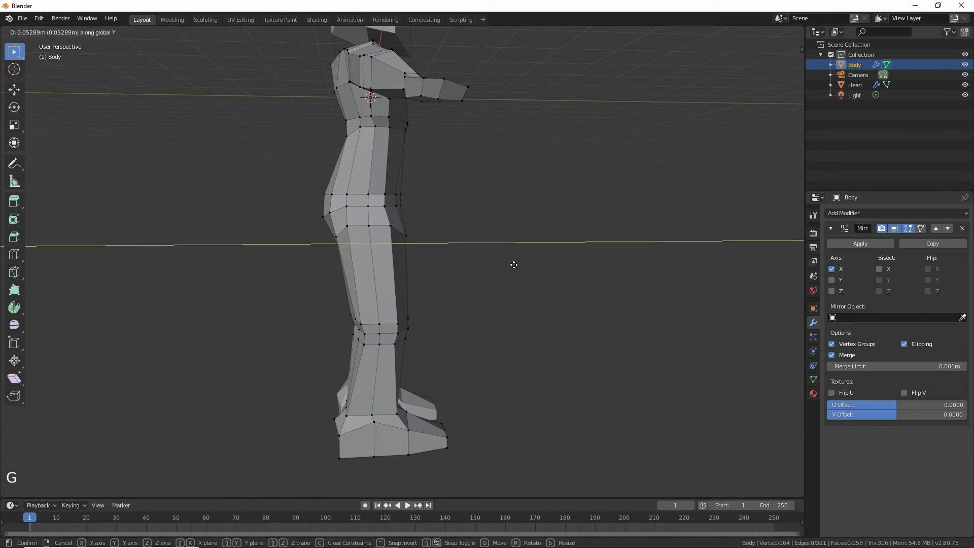
{"action": "left_click", "coordinate": [505, 264]}
- Select the front vertex at the top of the thigh beside the crotch and move it about 0.21 m backward along Y
{"action": "middle_click_drag", "start_coordinate": [505, 264], "coordinate": [400, 208]}
{"action": "left_click", "coordinate": [444, 245]}
{"action": "key", "text": "g"}
{"action": "key", "text": "y"}
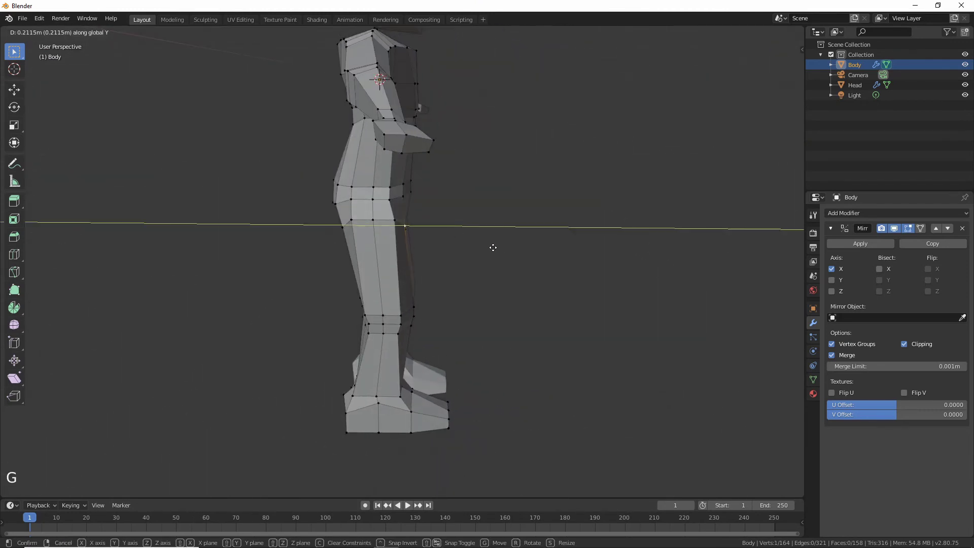
{"action": "left_click", "coordinate": [494, 247]}
{"action": "middle_click_drag", "start_coordinate": [455, 254], "coordinate": [391, 335]}
{"action": "left_click", "coordinate": [457, 235]}
{"action": "scroll", "coordinate": [436, 223], "scroll_direction": "down", "scroll_amount": 1}
{"action": "key", "text": "g"}
{"action": "key", "text": "z"}
{"action": "right_click", "coordinate": [390, 352]}
- Select the vertex on the side of the foot just below the ankle and move it about 0.24 m down along Z
{"action": "left_click", "coordinate": [419, 348]}
{"action": "key", "text": "g"}
{"action": "key", "text": "z"}
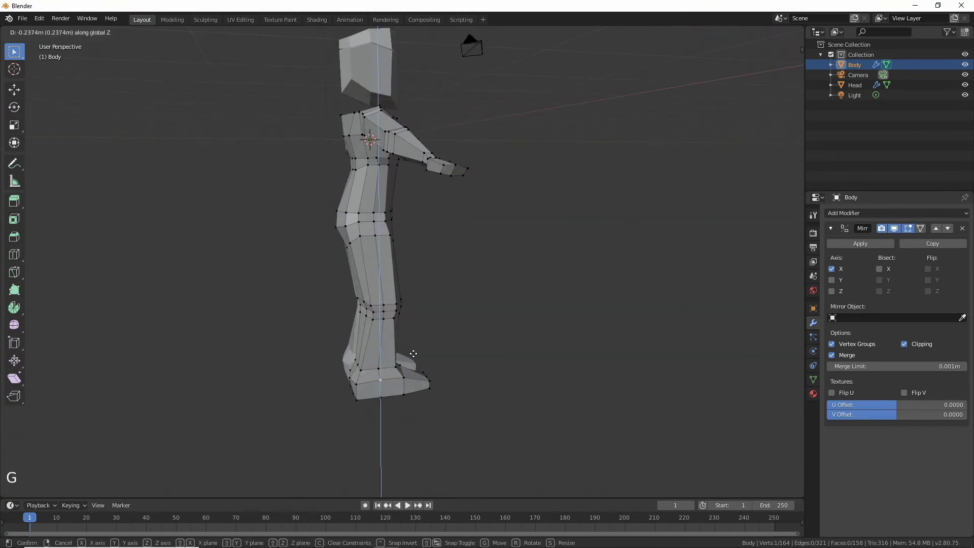
{"action": "left_click", "coordinate": [414, 353]}
{"action": "middle_click_drag", "start_coordinate": [441, 354], "coordinate": [382, 343]}
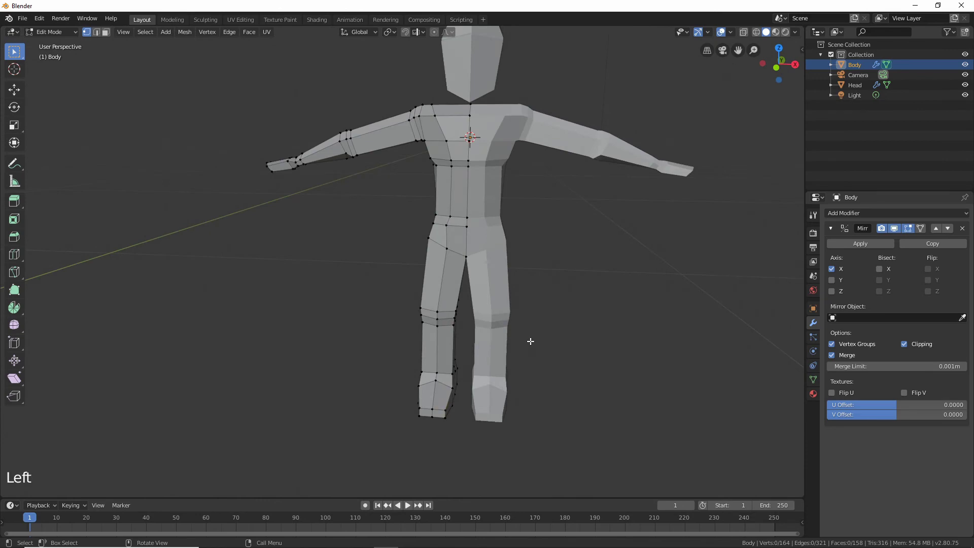
- Select the two outer front corner vertices of the hip band below the waist and move them about 0.06 m outward along X
{"action": "middle_click_drag", "start_coordinate": [530, 341], "coordinate": [609, 372]}
{"action": "middle_click_drag", "start_coordinate": [573, 310], "coordinate": [718, 235]}
{"action": "middle_click_drag", "start_coordinate": [441, 256], "coordinate": [703, 258]}
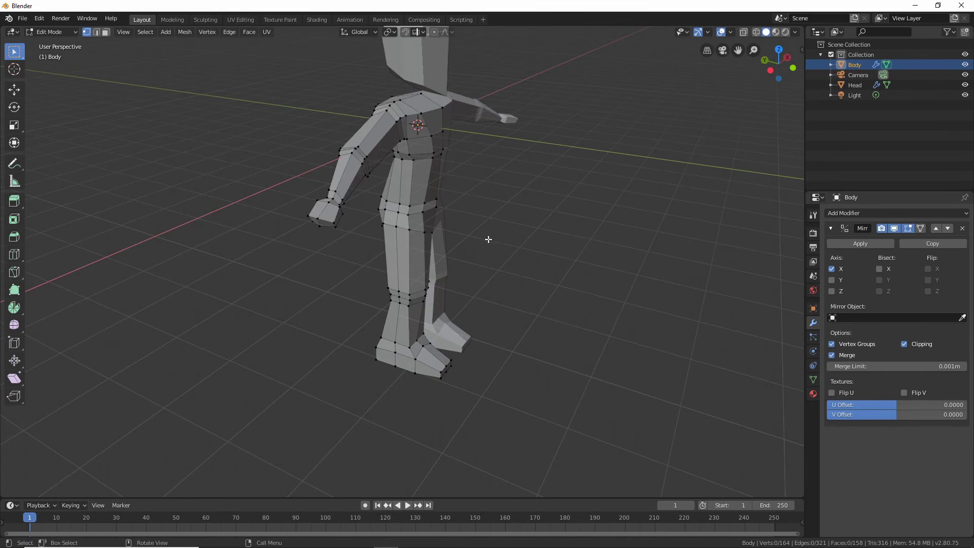
{"action": "middle_click_drag", "start_coordinate": [519, 230], "coordinate": [599, 211]}
{"action": "scroll", "coordinate": [438, 215], "scroll_direction": "up", "scroll_amount": 2}
{"action": "scroll", "coordinate": [438, 215], "scroll_direction": "up", "scroll_amount": 1}
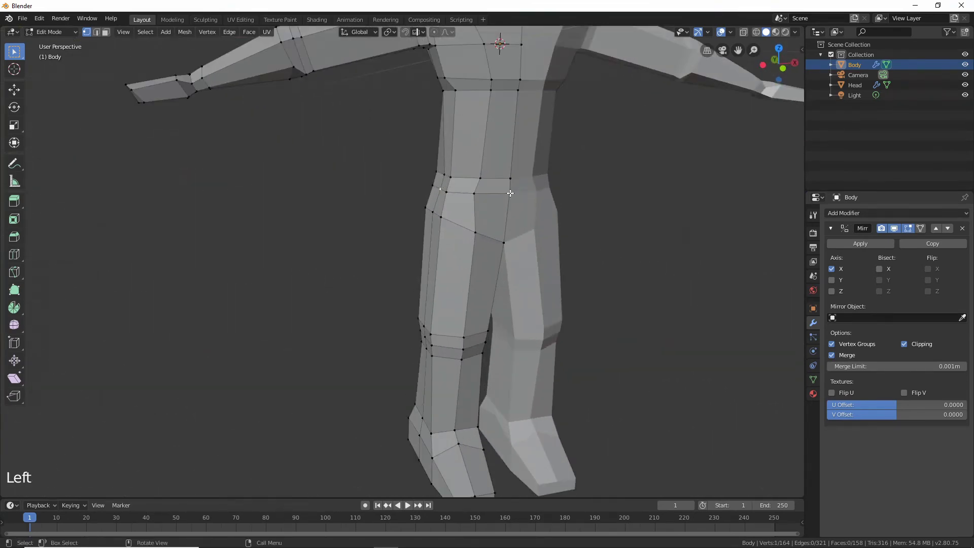
{"action": "middle_click_drag", "start_coordinate": [466, 169], "coordinate": [506, 184]}
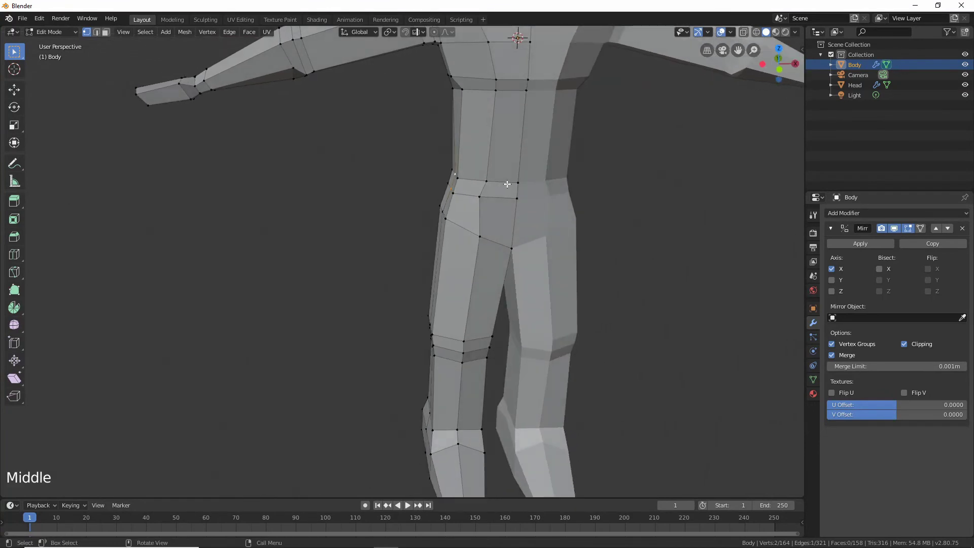
{"action": "key", "text": "g"}
{"action": "key", "text": "x"}
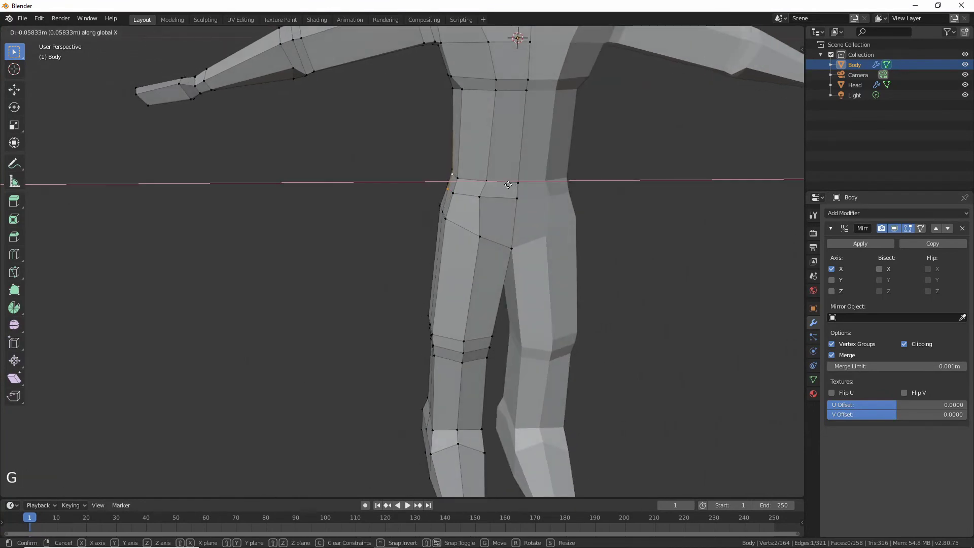
{"action": "left_click", "coordinate": [508, 185]}
{"action": "middle_click_drag", "start_coordinate": [507, 209], "coordinate": [527, 209]}
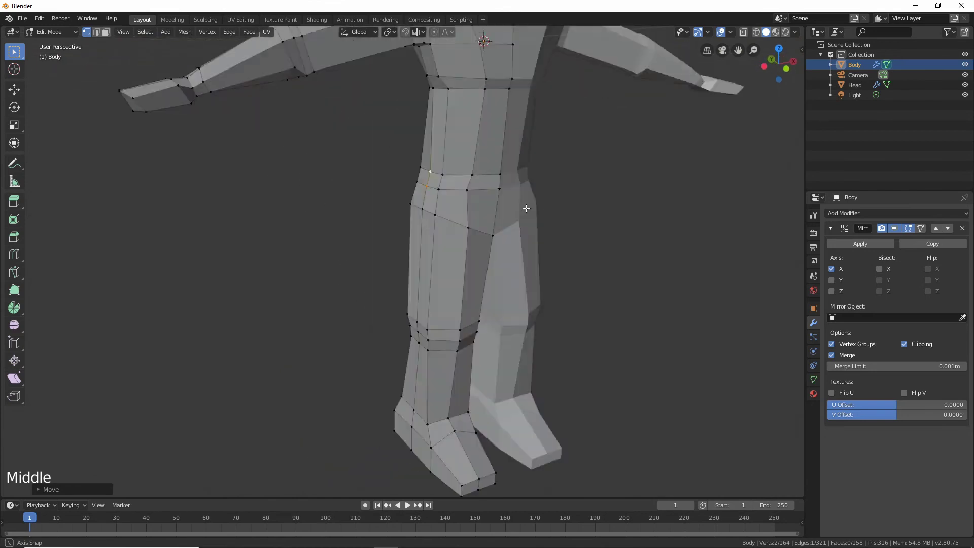
{"action": "scroll", "coordinate": [527, 208], "scroll_direction": "down", "scroll_amount": 5}
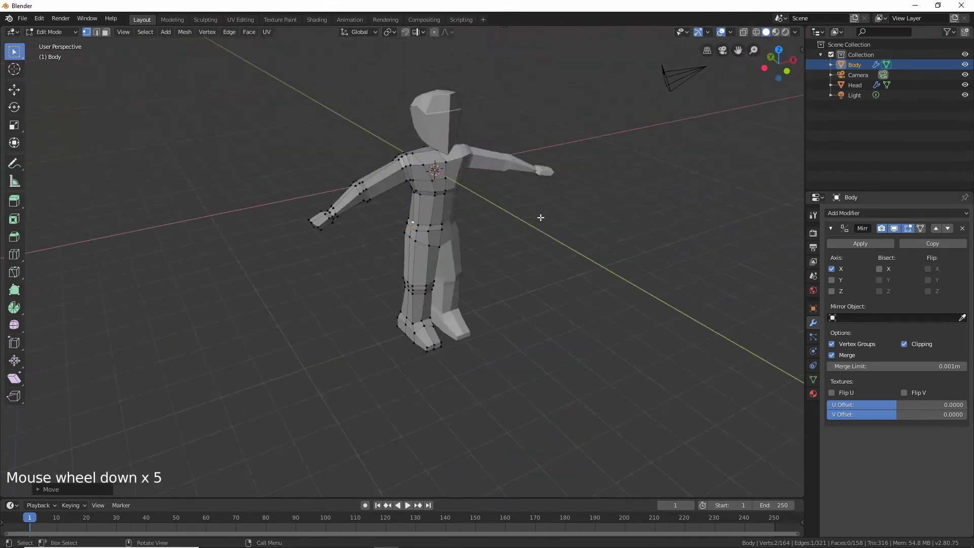
{"action": "left_click", "coordinate": [536, 215]}
- Select the edge loop just above the knee and scale it down to about 0.9
{"action": "middle_click_drag", "start_coordinate": [516, 237], "coordinate": [426, 279]}
{"action": "scroll", "coordinate": [350, 296], "scroll_direction": "up", "scroll_amount": 4}
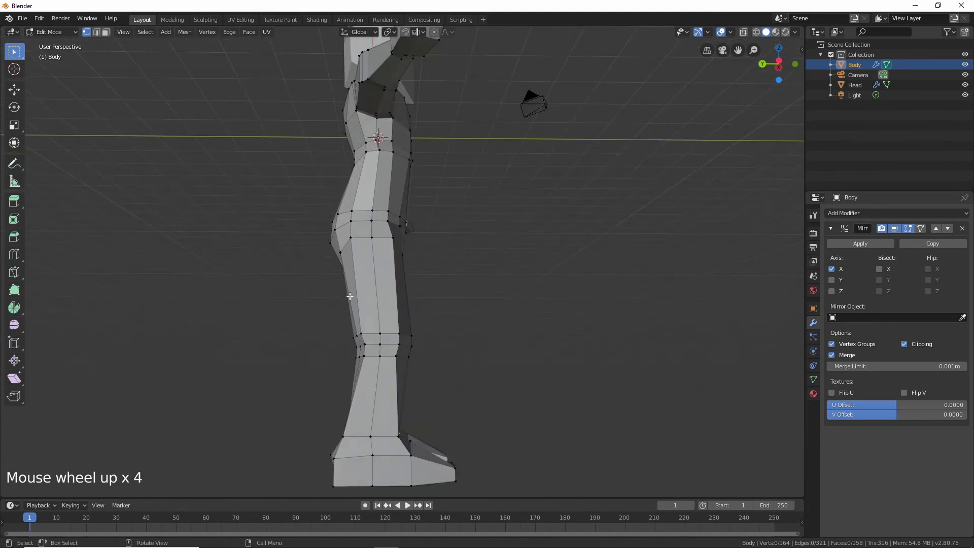
{"action": "left_click", "coordinate": [376, 332], "text": "ctrl"}
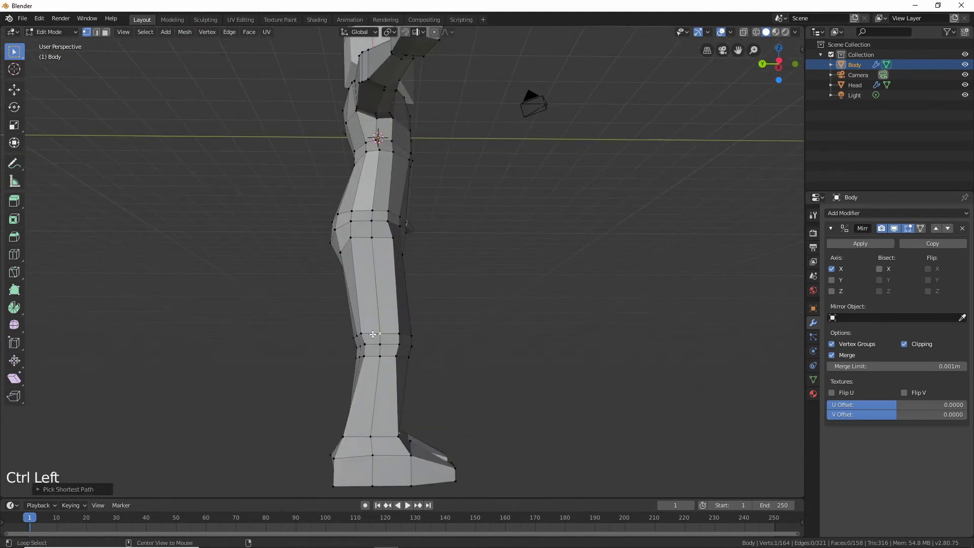
{"action": "left_click", "coordinate": [374, 333], "text": "alt"}
{"action": "key", "text": "s"}
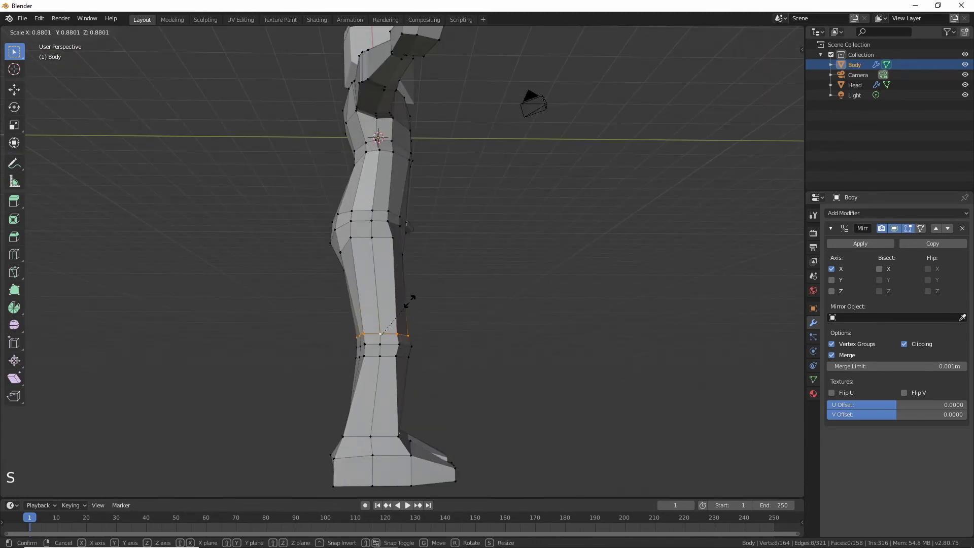
{"action": "left_click", "coordinate": [413, 301]}
{"action": "left_click", "coordinate": [456, 359]}
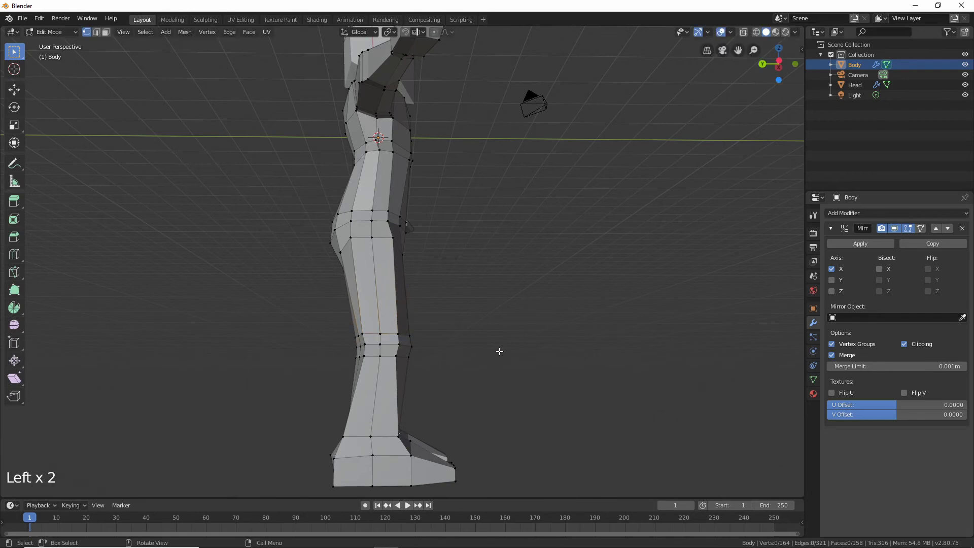
- Select the six vertices on both sides of the kneecap's centre and move them about 0.05 m backward along Y
{"action": "middle_click_drag", "start_coordinate": [500, 350], "coordinate": [463, 354]}
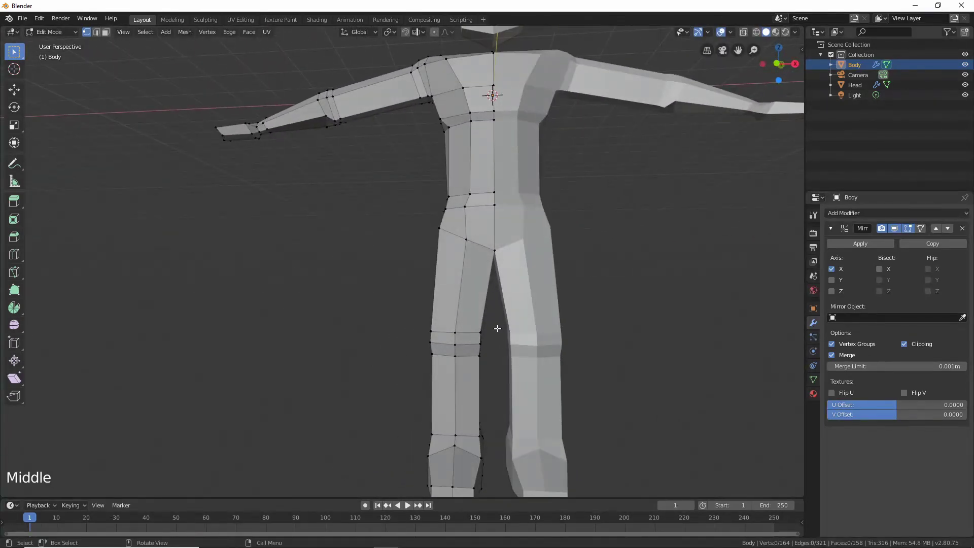
{"action": "middle_click_drag", "start_coordinate": [432, 299], "coordinate": [429, 320]}
{"action": "left_click", "coordinate": [476, 337], "text": "alt"}
{"action": "key", "text": "b"}
{"action": "left_click_drag", "start_coordinate": [429, 315], "coordinate": [416, 355]}
{"action": "key", "text": "b"}
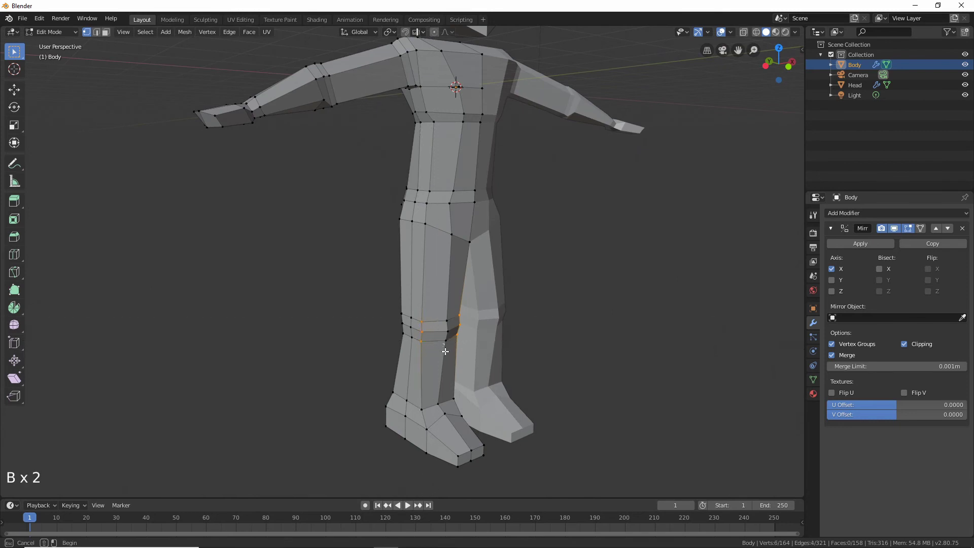
{"action": "key", "text": "g"}
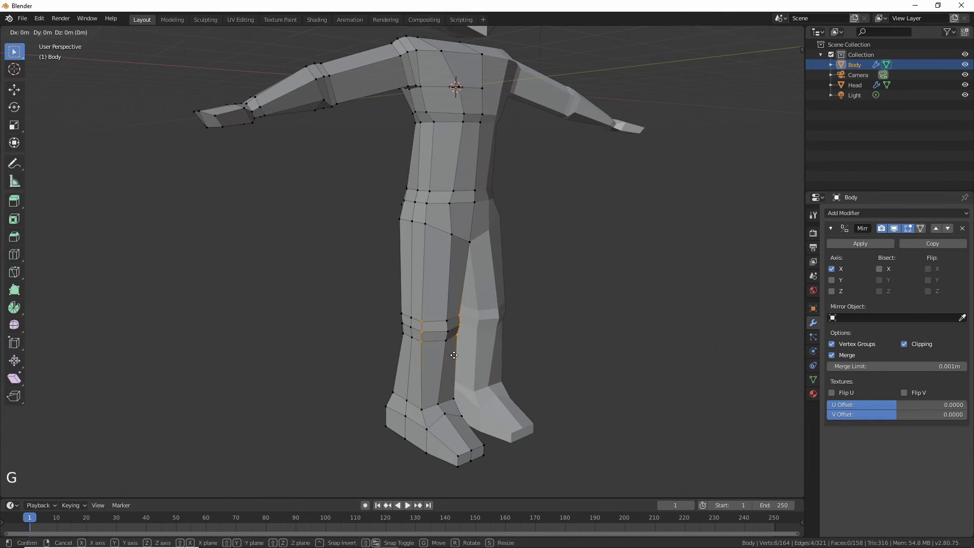
{"action": "key", "text": "y"}
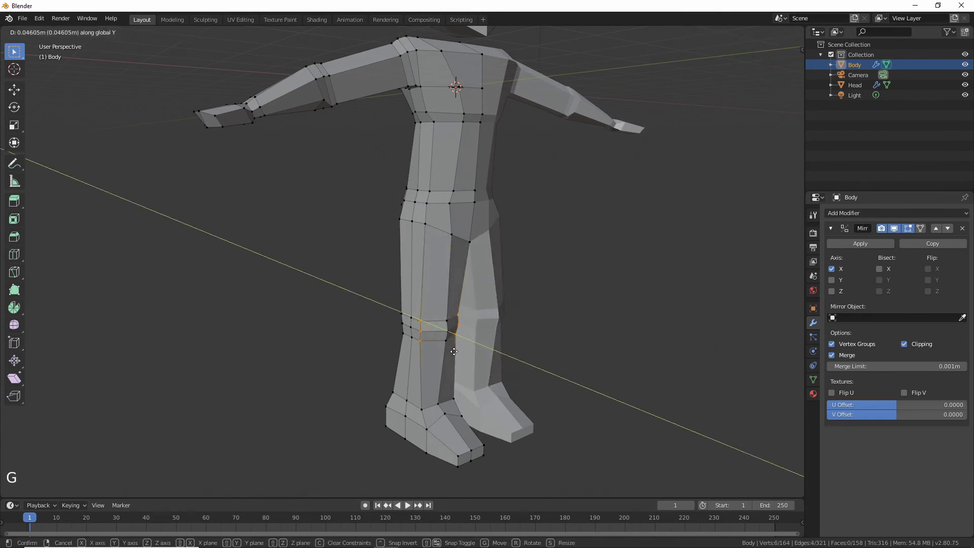
{"action": "left_click", "coordinate": [450, 350]}
- Select two vertices at the outer top of the thigh and move them about 0.07 m inward along X
{"action": "middle_click_drag", "start_coordinate": [450, 350], "coordinate": [472, 387]}
{"action": "scroll", "coordinate": [471, 387], "scroll_direction": "up", "scroll_amount": 3}
{"action": "middle_click_drag", "start_coordinate": [397, 262], "coordinate": [362, 236]}
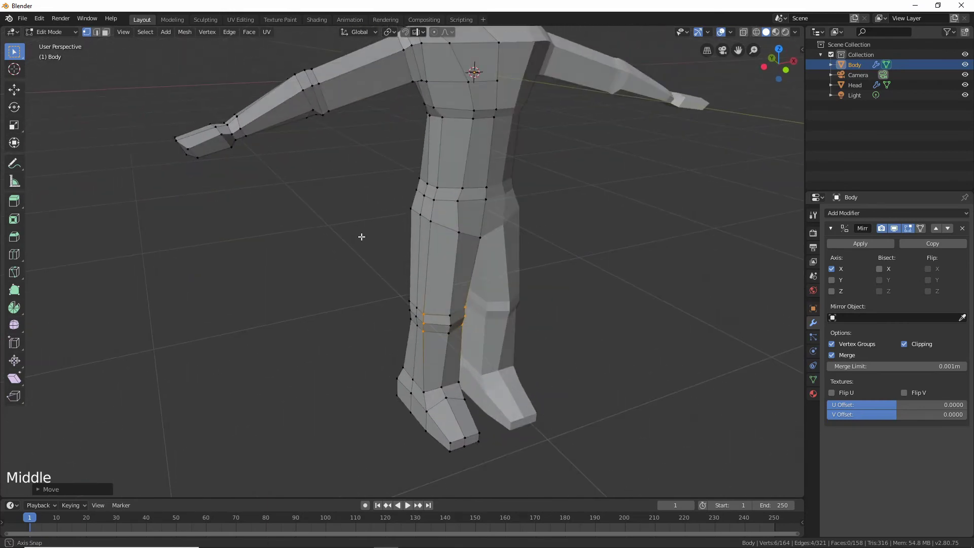
{"action": "left_click", "coordinate": [429, 221]}
{"action": "middle_click_drag", "start_coordinate": [416, 211], "coordinate": [397, 213]}
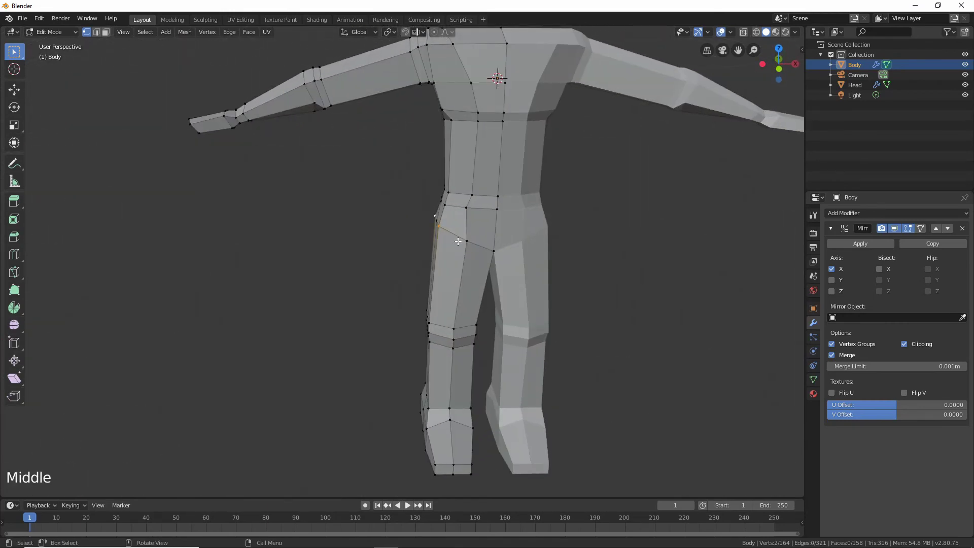
{"action": "key", "text": "g"}
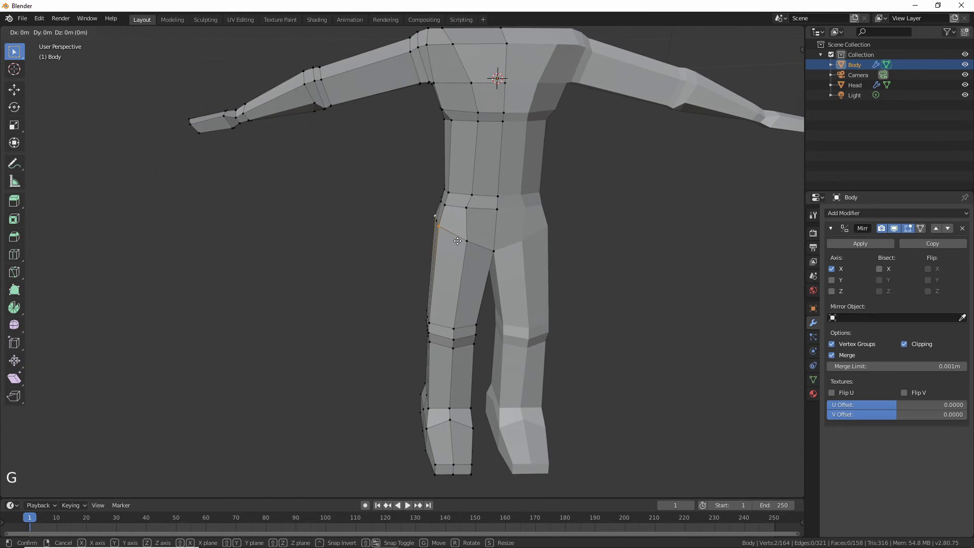
{"action": "key", "text": "x"}
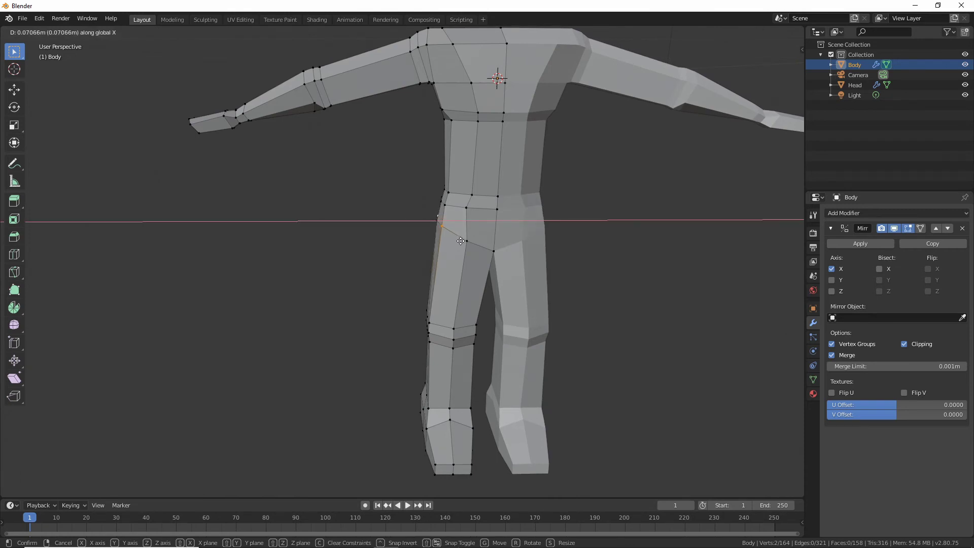
{"action": "left_click", "coordinate": [462, 241]}
{"action": "middle_click_drag", "start_coordinate": [659, 238], "coordinate": [571, 269]}
{"action": "left_click", "coordinate": [571, 269]}
- Select the four inner and outer corner vertices of the toe tip and move them slightly backward along Y
{"action": "key", "text": "Tab"}
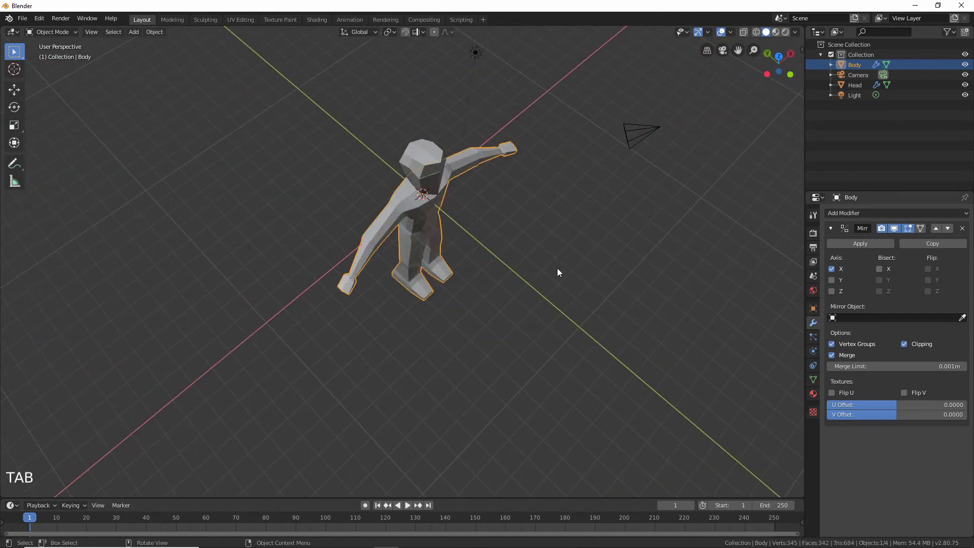
{"action": "middle_click_drag", "start_coordinate": [459, 291], "coordinate": [400, 300]}
{"action": "key", "text": "Tab"}
{"action": "scroll", "coordinate": [435, 344], "scroll_direction": "up", "scroll_amount": 4}
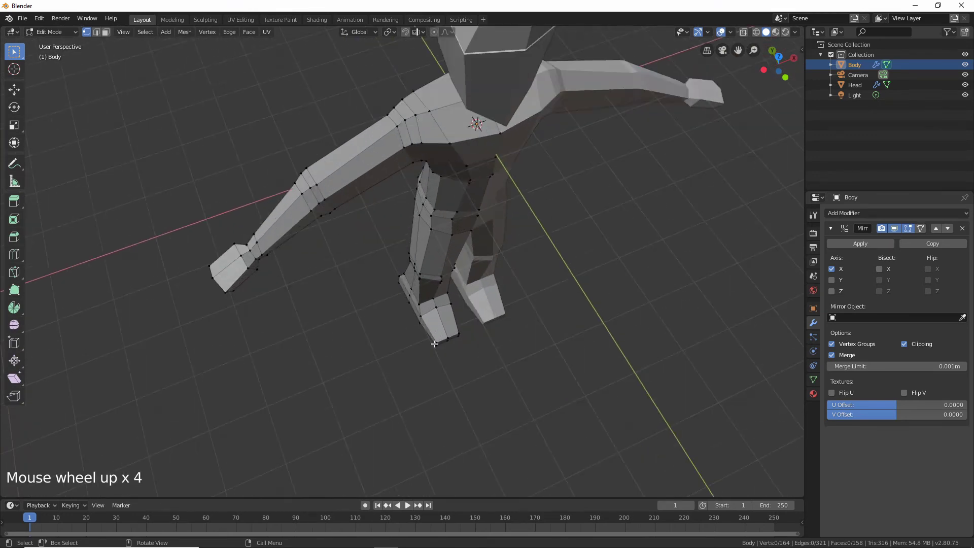
{"action": "key", "text": "b"}
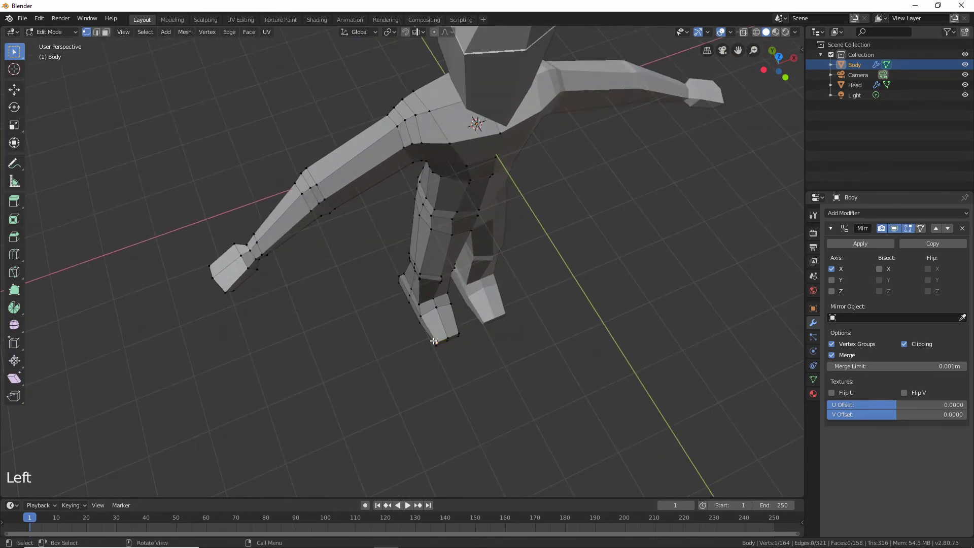
{"action": "key", "text": "b"}
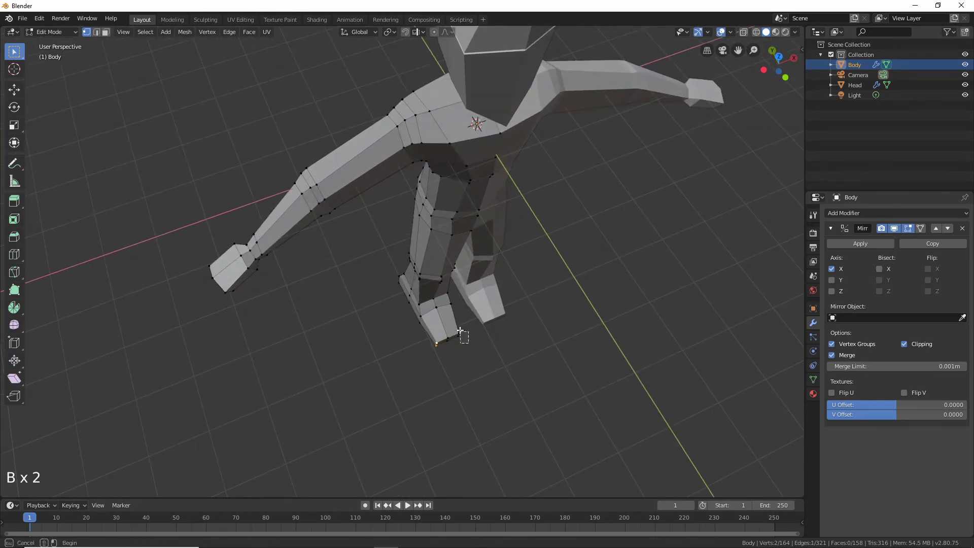
{"action": "key", "text": "g"}
{"action": "key", "text": "y"}
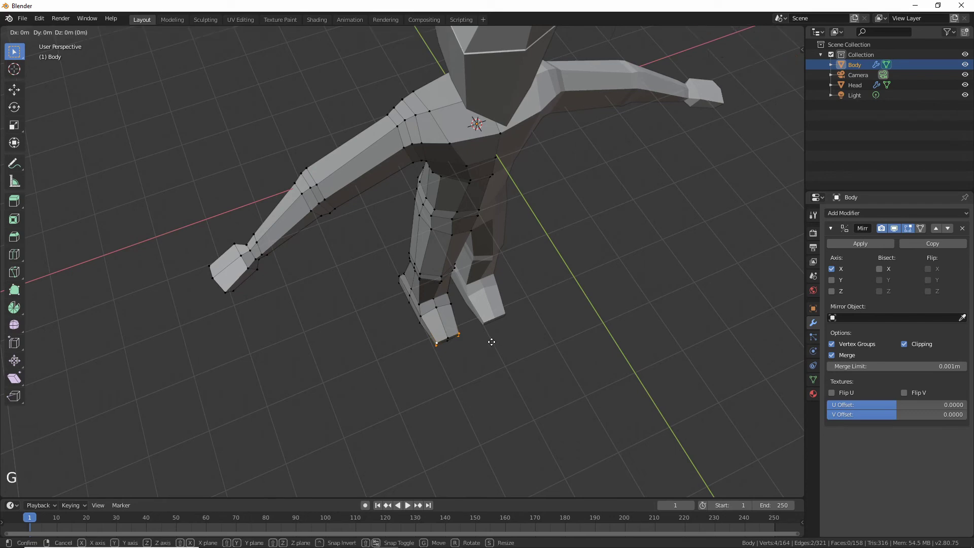
{"action": "left_click", "coordinate": [488, 334]}
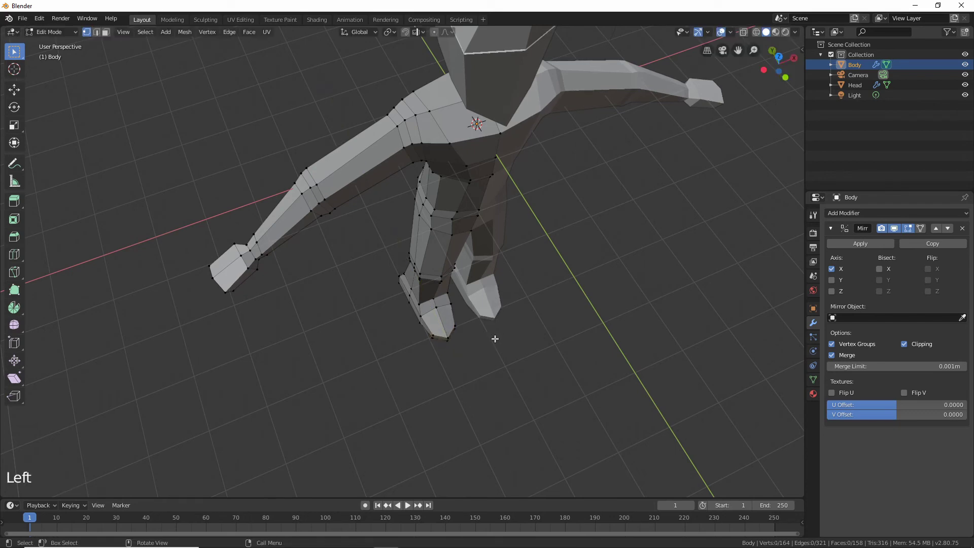
- Examine the whole figure in Object Mode, then reselect the body and return to Edit Mode
{"action": "key", "text": "Tab"}
{"action": "middle_click_drag", "start_coordinate": [516, 367], "coordinate": [496, 310]}
{"action": "scroll", "coordinate": [496, 310], "scroll_direction": "down", "scroll_amount": 5}
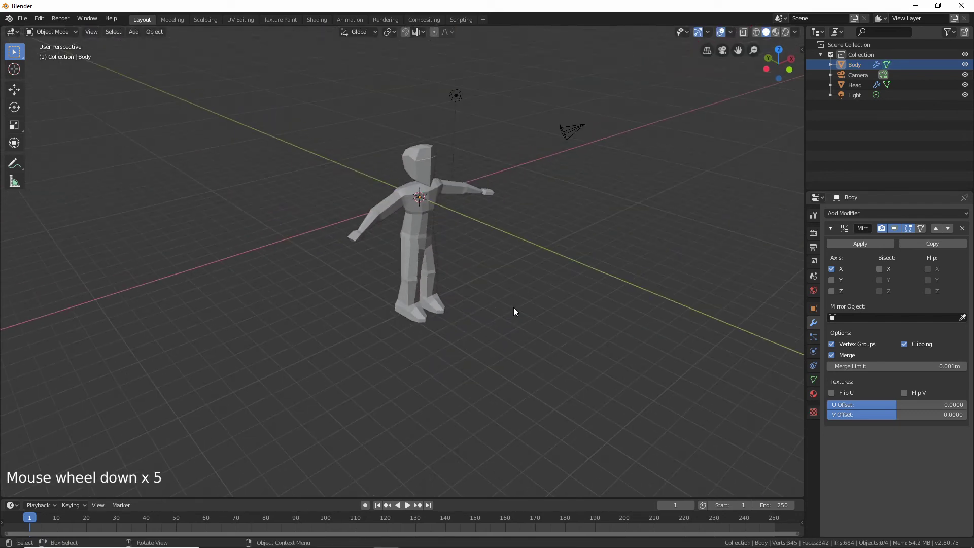
{"action": "middle_click_drag", "start_coordinate": [489, 269], "coordinate": [519, 234]}
{"action": "scroll", "coordinate": [416, 335], "scroll_direction": "up", "scroll_amount": 3}
{"action": "left_click", "coordinate": [398, 339]}
{"action": "key", "text": "Tab"}
- Select the ankle's two outer corner vertices, front and back, and scale them together to about 0.67
{"action": "middle_click_drag", "start_coordinate": [398, 339], "coordinate": [421, 341]}
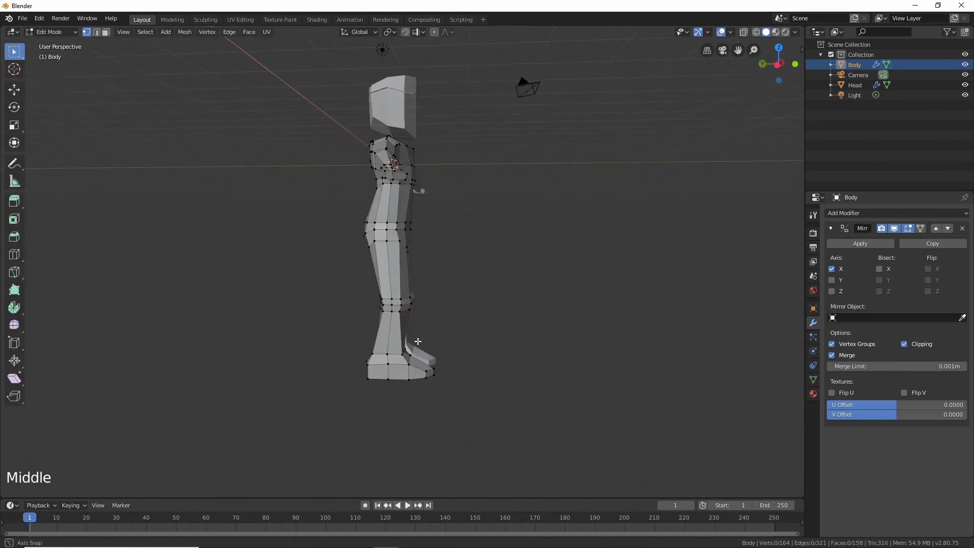
{"action": "scroll", "coordinate": [421, 341], "scroll_direction": "up", "scroll_amount": 2}
{"action": "middle_click_drag", "start_coordinate": [397, 380], "coordinate": [472, 310], "text": "shift"}
{"action": "scroll", "coordinate": [403, 311], "scroll_direction": "up", "scroll_amount": 1}
{"action": "key", "text": "s"}
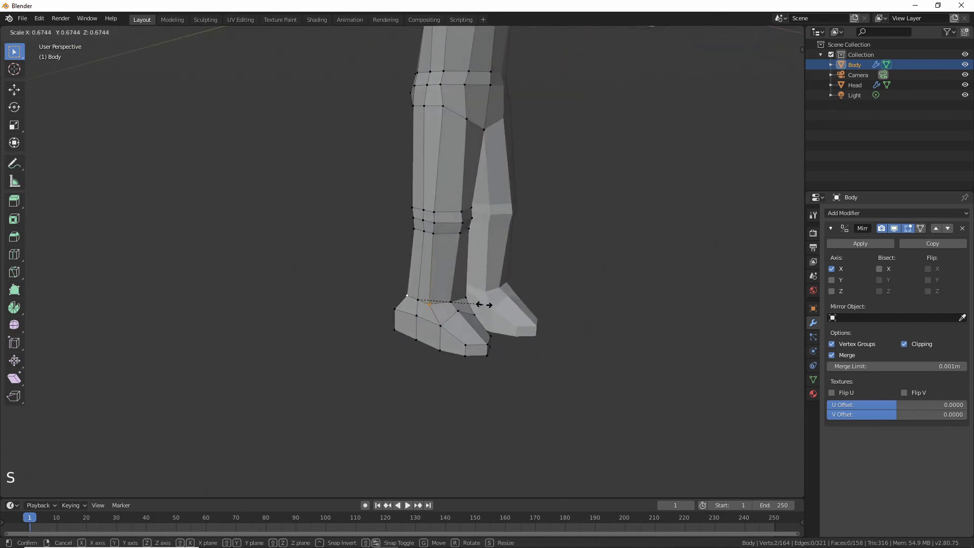
{"action": "left_click", "coordinate": [479, 303]}
{"action": "mouse_move", "coordinate": [479, 303]}
{"action": "middle_mouse_down"}
{"action": "mouse_move", "coordinate": [431, 319]}
{"action": "mouse_move", "coordinate": [494, 307]}
{"action": "middle_mouse_up"}
- Scale the ankle's two inner corner vertices closer together, and do the same with its two front corner vertices
{"action": "left_click", "coordinate": [477, 329]}
{"action": "key", "text": "s"}
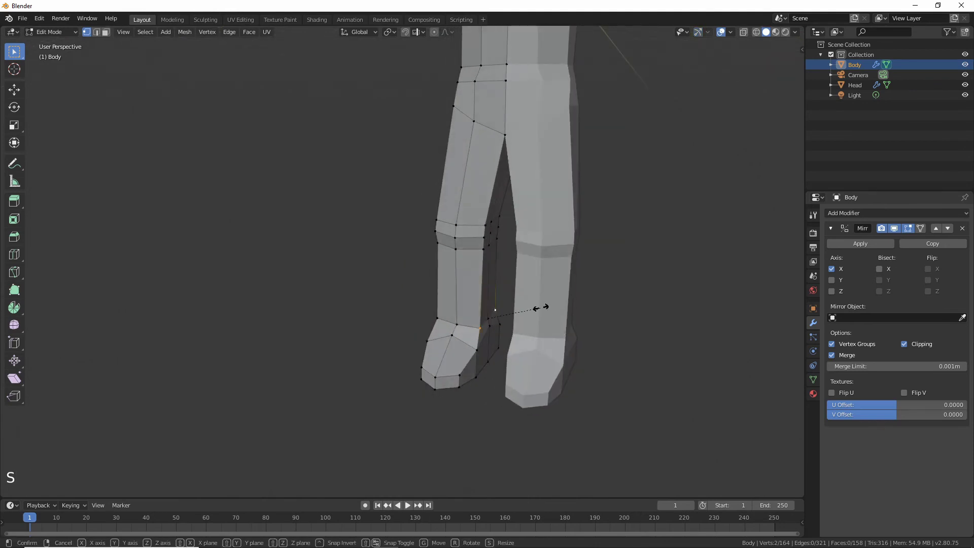
{"action": "middle_click_drag", "start_coordinate": [523, 295], "coordinate": [492, 315]}
{"action": "left_click", "coordinate": [486, 315]}
{"action": "left_click", "coordinate": [440, 314], "text": "shift"}
{"action": "key", "text": "s"}
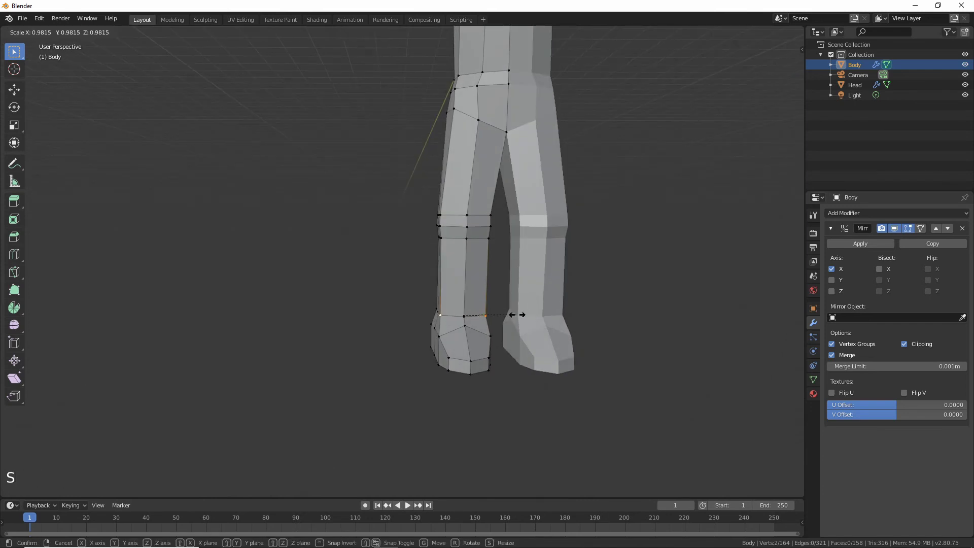
{"action": "left_click", "coordinate": [447, 315]}
- Select the ankle's two back corner vertices and scale them together to about 0.75
{"action": "middle_click_drag", "start_coordinate": [447, 315], "coordinate": [354, 318]}
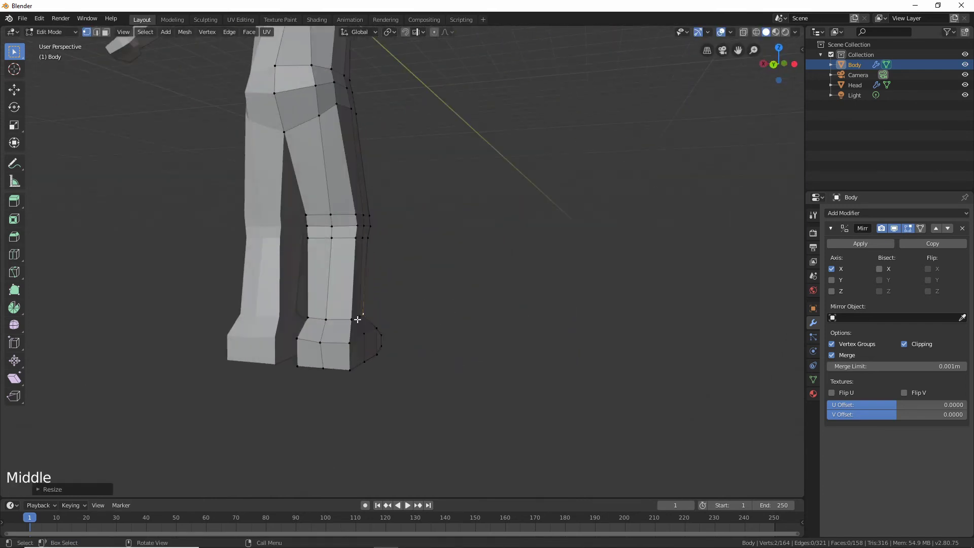
{"action": "left_click", "coordinate": [353, 316]}
{"action": "left_click", "coordinate": [411, 328], "text": "shift"}
{"action": "key", "text": "s"}
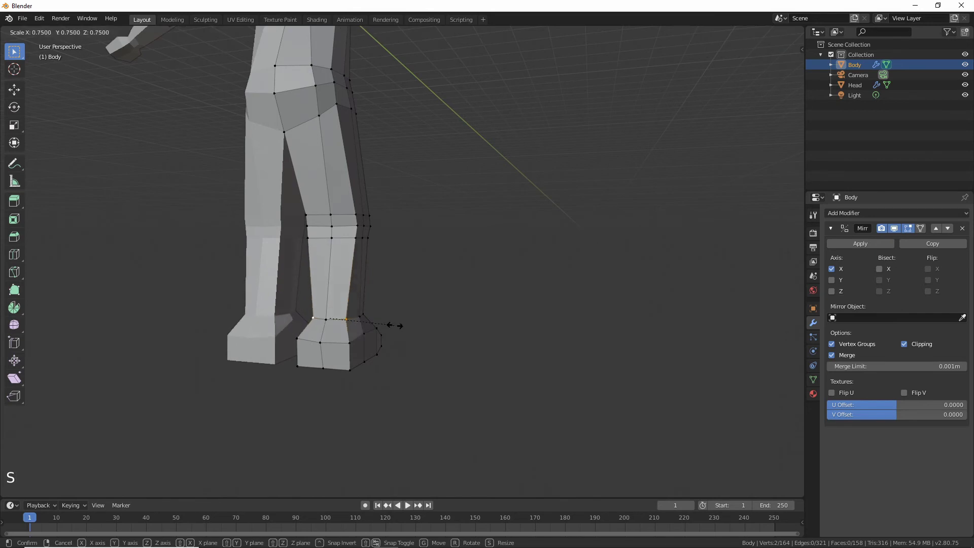
{"action": "left_click", "coordinate": [394, 337]}
- Try to round the heel by moving the vertex pairs at its two back corners forward
{"action": "middle_click_drag", "start_coordinate": [393, 337], "coordinate": [396, 381]}
{"action": "double_click", "coordinate": [355, 349]}
{"action": "left_click", "coordinate": [357, 366], "text": "shift"}
{"action": "key", "text": "g"}
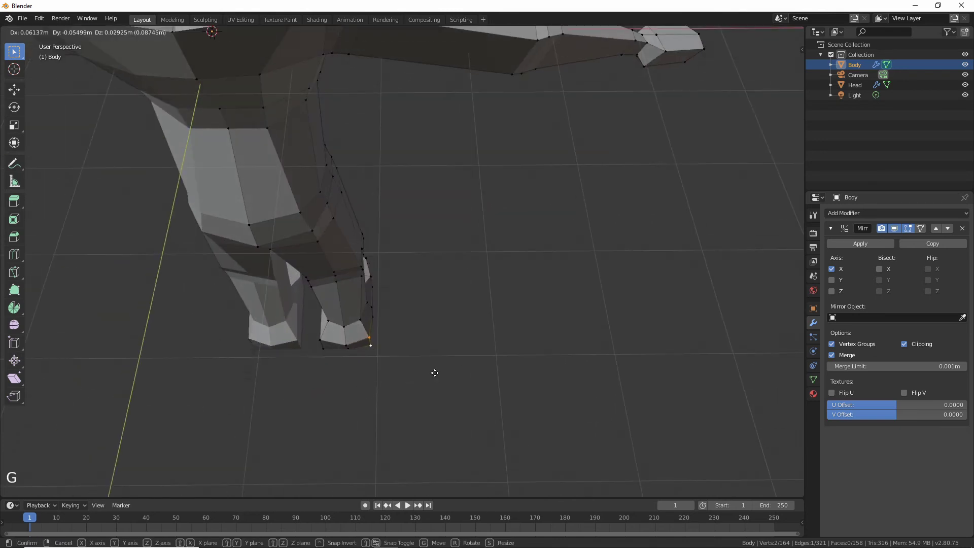
{"action": "left_click", "coordinate": [340, 345]}
{"action": "left_click", "coordinate": [323, 341], "text": "shift"}
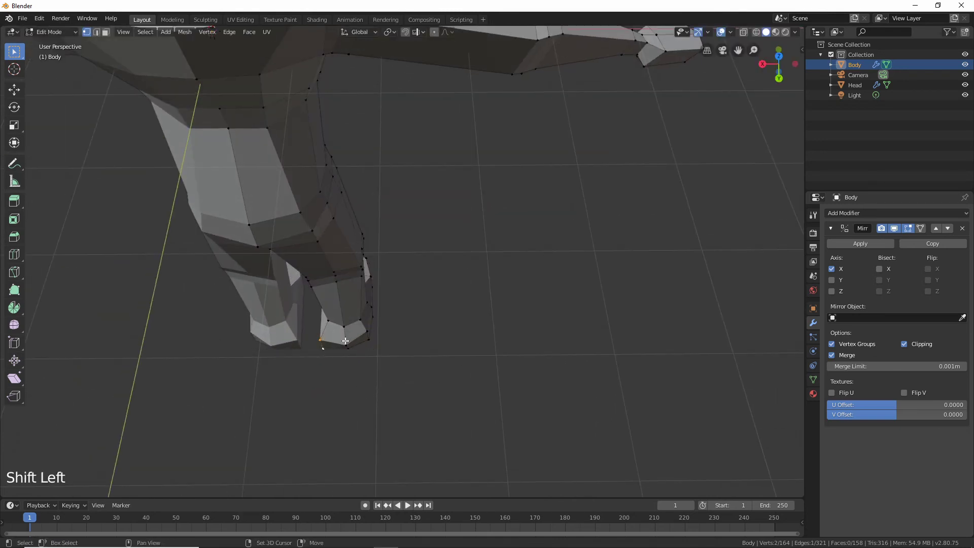
{"action": "key", "text": "g"}
{"action": "left_click", "coordinate": [401, 343]}
{"action": "left_click", "coordinate": [434, 355]}
{"action": "middle_click_drag", "start_coordinate": [433, 355], "coordinate": [418, 279]}
- Undo the moves of the heel's back corner vertices
{"action": "key", "text": "ctrl+z"}
{"action": "key", "text": "ctrl+z"}
{"action": "key", "text": "ctrl+z"}
{"action": "key", "text": "ctrl+z"}
{"action": "key", "text": "ctrl+z"}
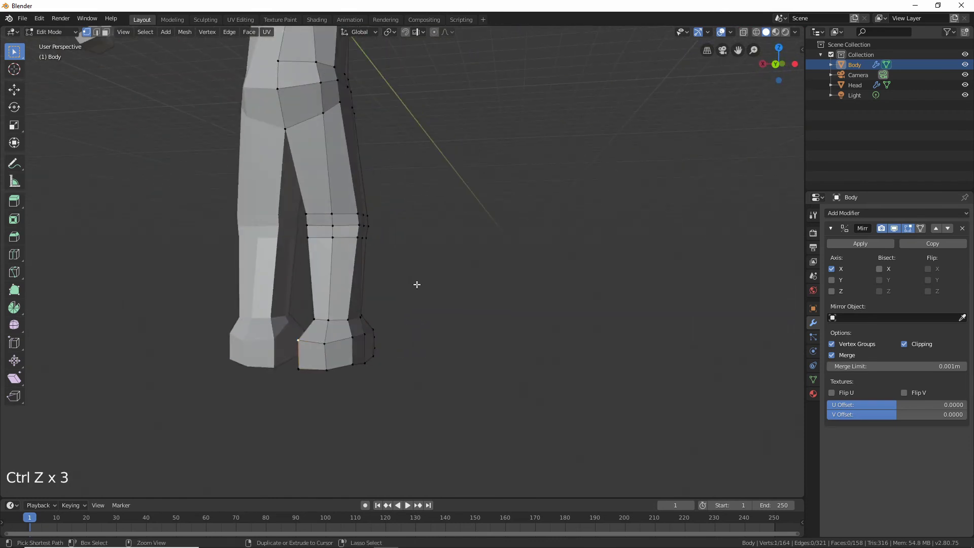
{"action": "middle_click_drag", "start_coordinate": [357, 284], "coordinate": [371, 304]}
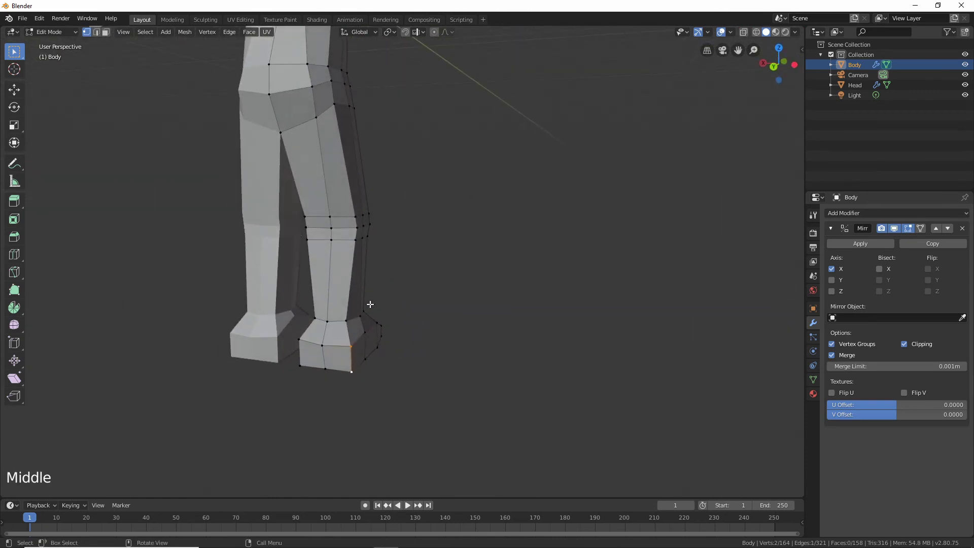
- Move the heel's outer back corner vertex pair forward and inward horizontally, keeping its height locked
{"action": "middle_click_drag", "start_coordinate": [425, 331], "coordinate": [387, 363]}
{"action": "key", "text": "g"}
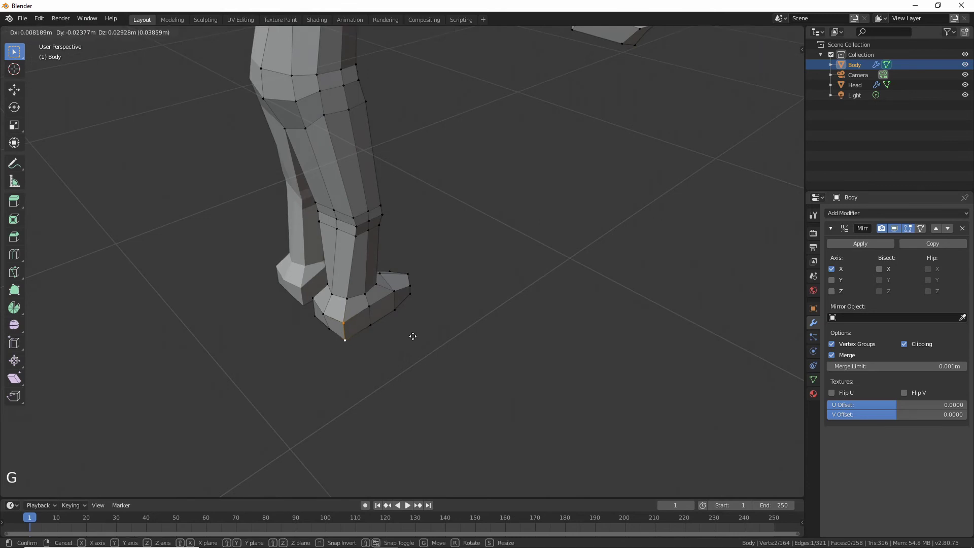
{"action": "key", "text": "shift+z"}
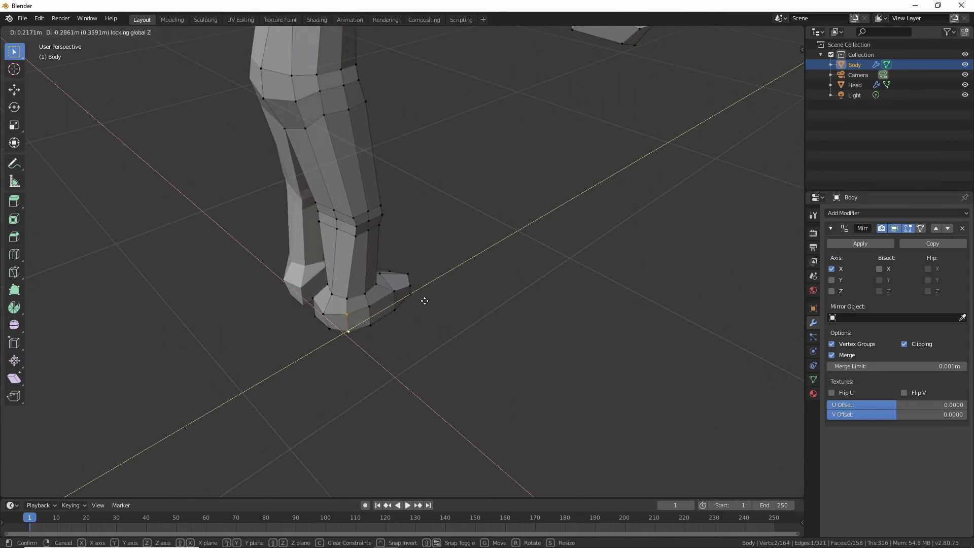
{"action": "left_click", "coordinate": [425, 301]}
- Select the vertex pair at the heel's inner back corner and move it forward in the horizontal plane to round the heel
{"action": "middle_click_drag", "start_coordinate": [425, 301], "coordinate": [341, 363]}
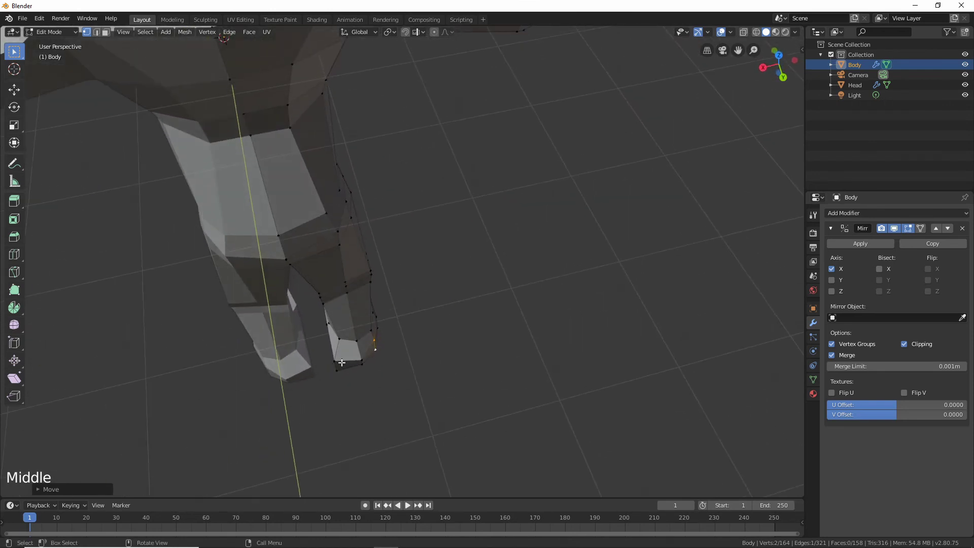
{"action": "left_click", "coordinate": [341, 362]}
{"action": "left_click", "coordinate": [337, 370], "text": "shift"}
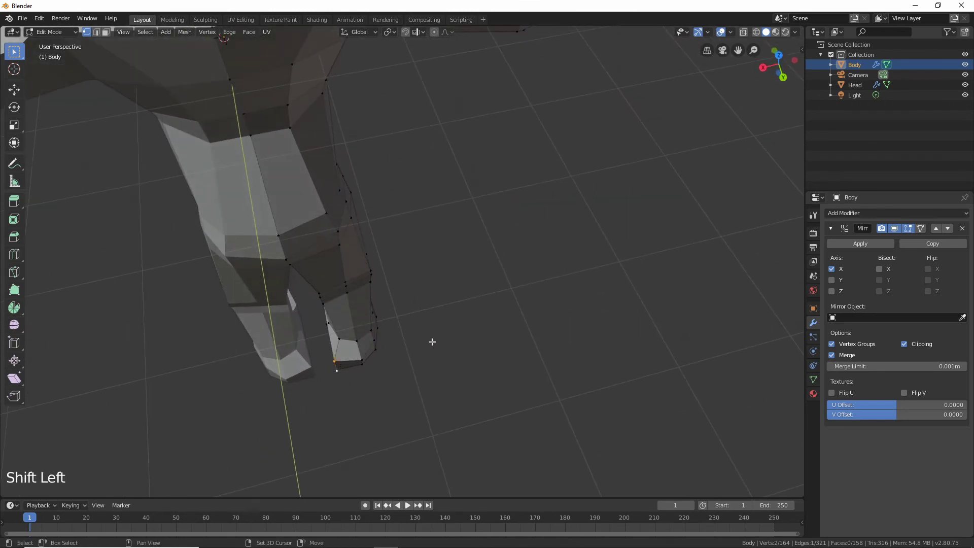
{"action": "key", "text": "g"}
{"action": "key", "text": "x"}
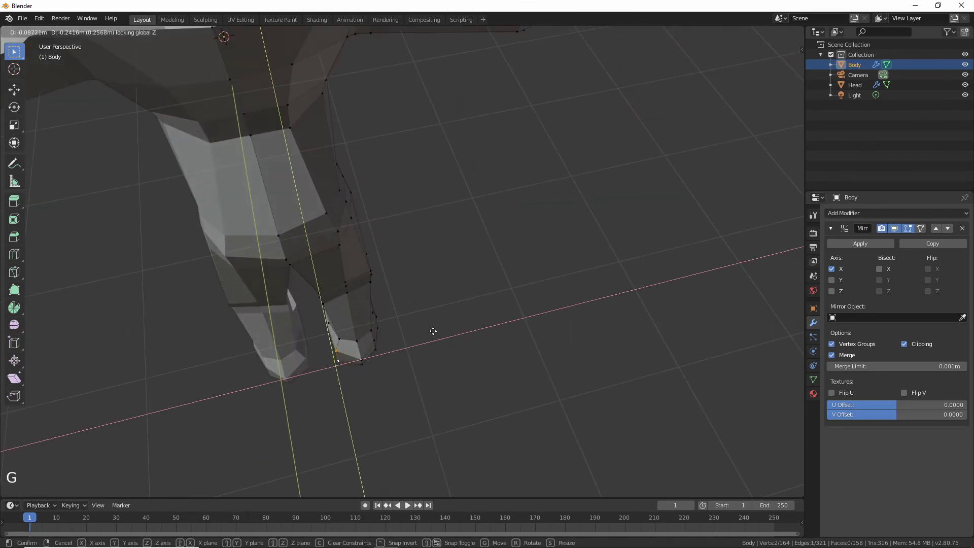
{"action": "left_click", "coordinate": [436, 333]}
{"action": "left_click", "coordinate": [420, 365]}
- Try to move the middle vertex on top of the foot freely toward the toe, and undo that move
{"action": "middle_click_drag", "start_coordinate": [419, 365], "coordinate": [293, 307]}
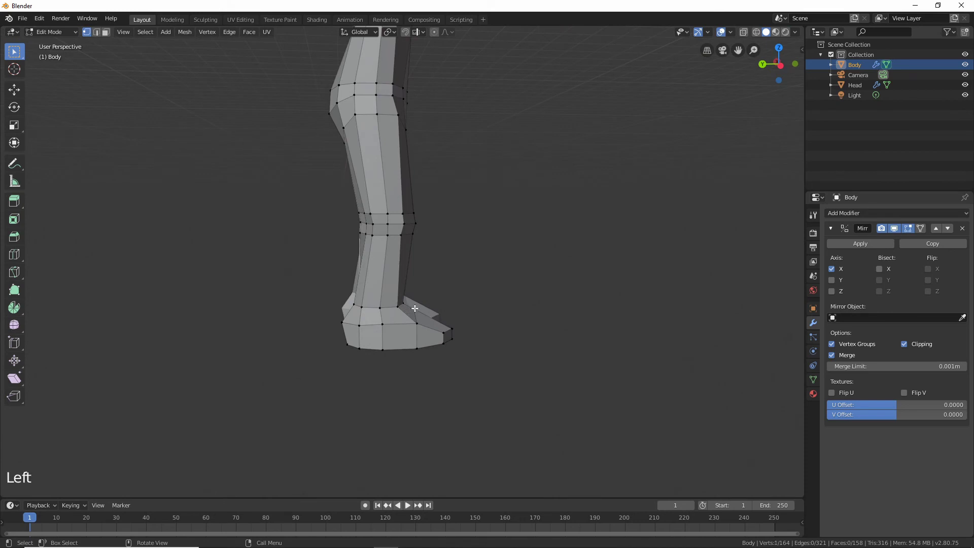
{"action": "key", "text": "g"}
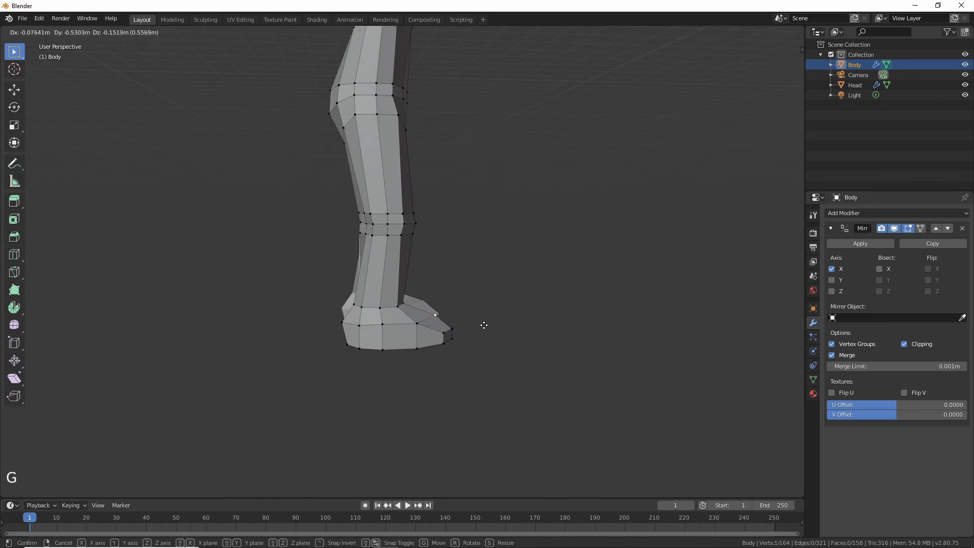
{"action": "left_click", "coordinate": [500, 326]}
{"action": "middle_click_drag", "start_coordinate": [502, 327], "coordinate": [430, 345]}
{"action": "key", "text": "ctrl+z"}
{"action": "key", "text": "ctrl+z"}
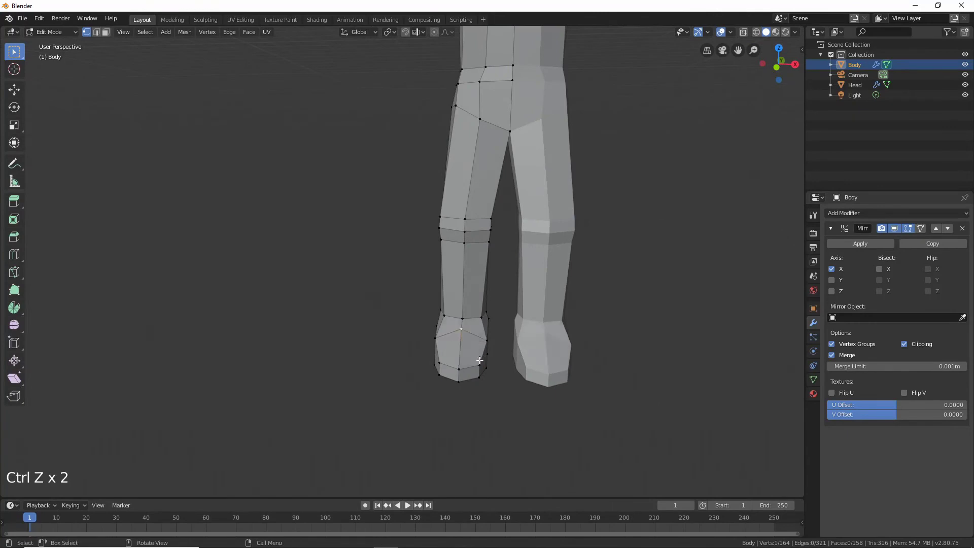
- Slide the middle vertex on top of the foot along its edge toward the toe, and raise it slightly along Z
{"action": "key", "text": "g"}
{"action": "key", "text": "g"}
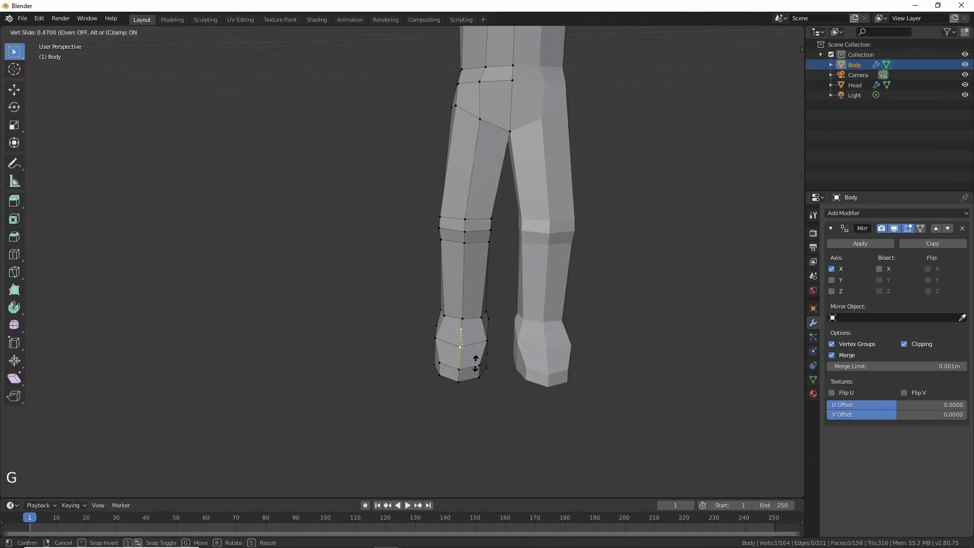
{"action": "left_click", "coordinate": [475, 363]}
{"action": "middle_click_drag", "start_coordinate": [476, 363], "coordinate": [573, 341]}
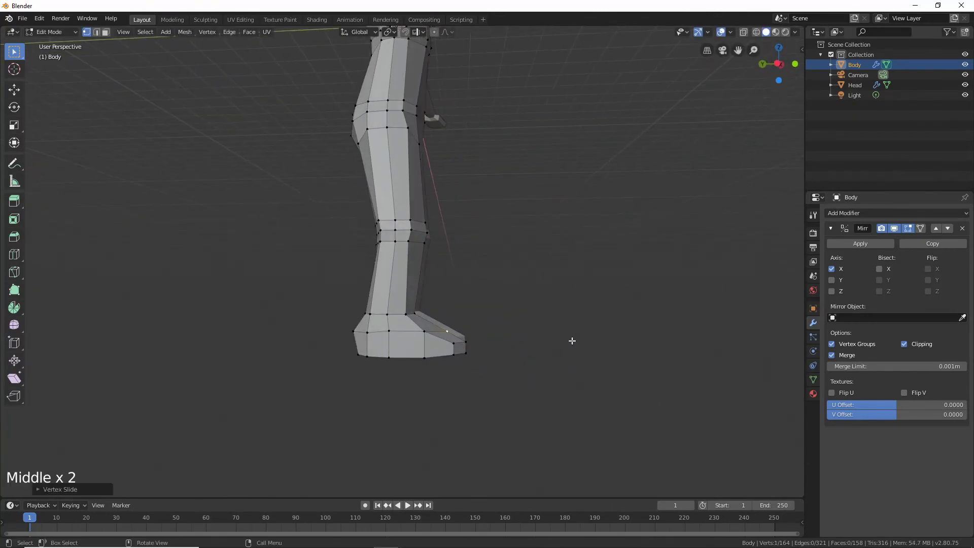
{"action": "key", "text": "g"}
{"action": "key", "text": "z"}
{"action": "left_click", "coordinate": [576, 337]}
- Select the middle and outer upper vertices of the toe and raise them slightly along Z
{"action": "left_click", "coordinate": [548, 344]}
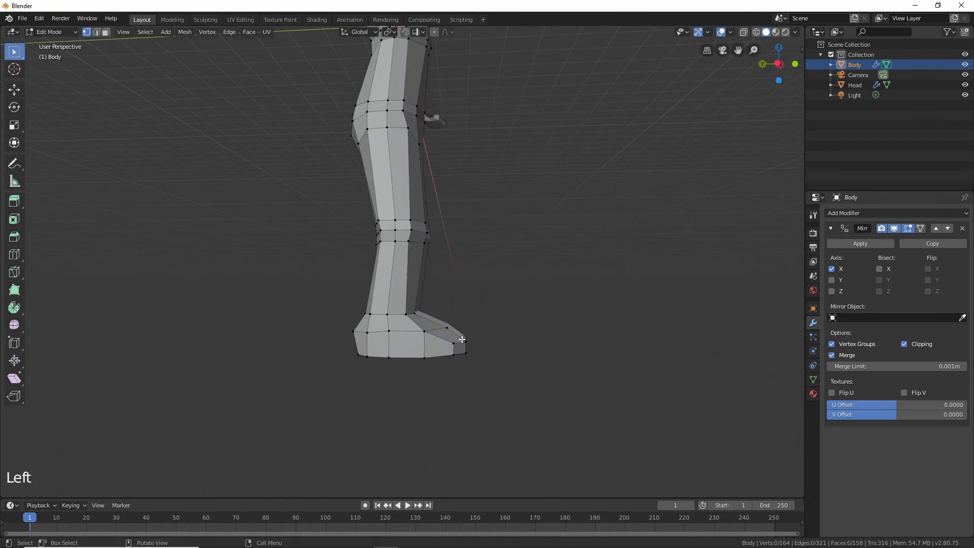
{"action": "left_click", "coordinate": [449, 342], "text": "shift"}
{"action": "key", "text": "g"}
{"action": "key", "text": "z"}
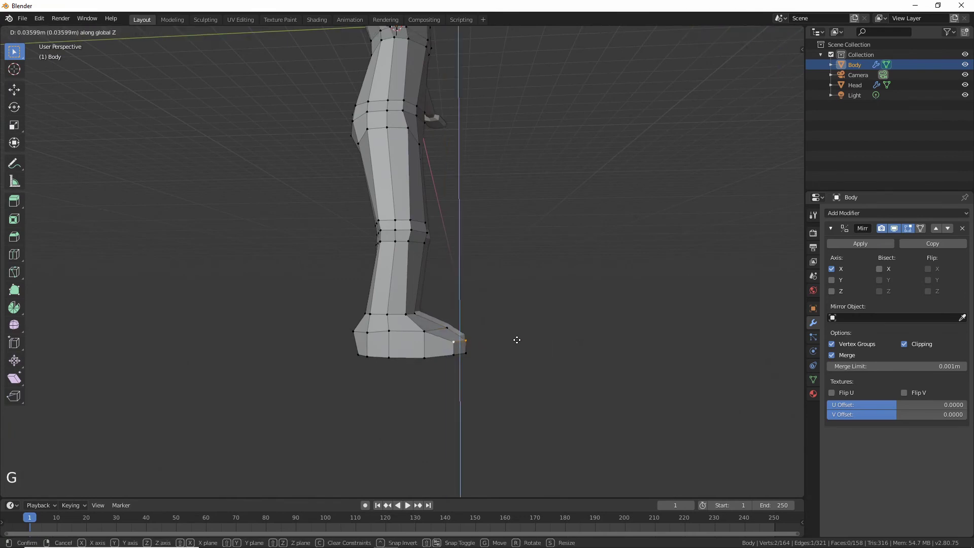
{"action": "left_click", "coordinate": [519, 337]}
- Raise the toe's remaining upper corner vertex on the inner side along Z
{"action": "middle_click_drag", "start_coordinate": [513, 344], "coordinate": [382, 365]}
{"action": "left_click", "coordinate": [477, 362]}
{"action": "key", "text": "g"}
{"action": "key", "text": "z"}
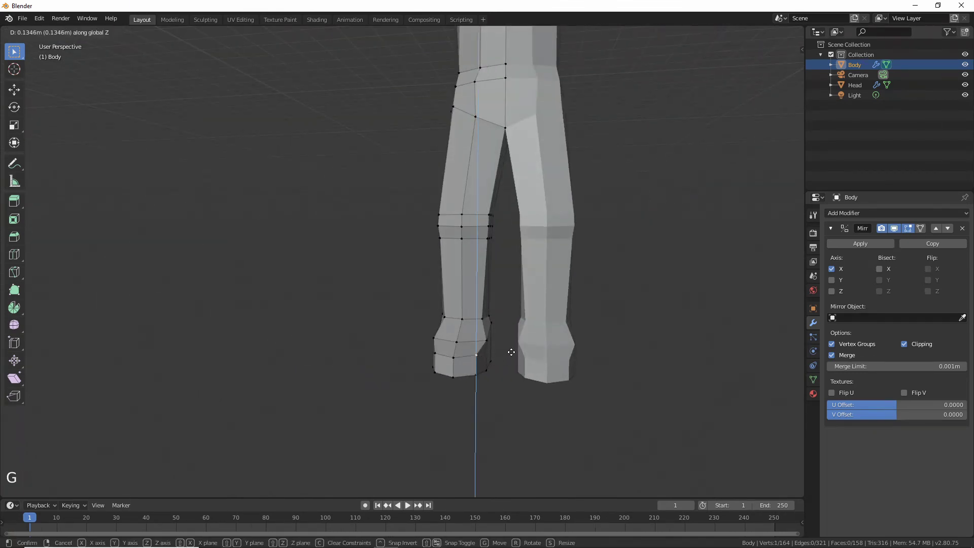
{"action": "left_click", "coordinate": [563, 387]}
- Try to move a single vertex of the foot freely, and undo that move
{"action": "middle_click_drag", "start_coordinate": [563, 387], "coordinate": [421, 346]}
{"action": "key", "text": "g"}
{"action": "left_click", "coordinate": [605, 340]}
{"action": "left_click", "coordinate": [562, 326]}
{"action": "key", "text": "ctrl+z"}
- Return to Object Mode and examine the whole figure's shape and proportions from several angles
{"action": "left_click", "coordinate": [567, 269]}
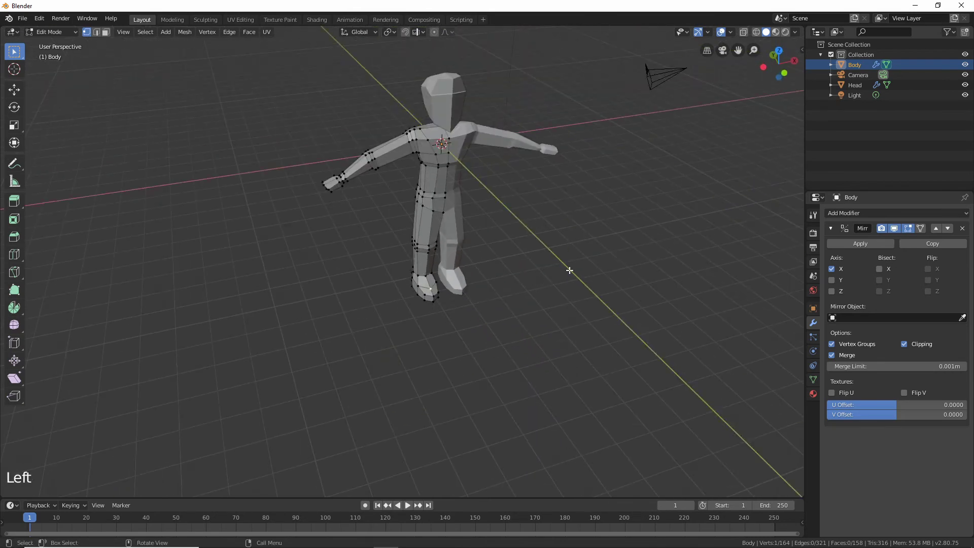
{"action": "key", "text": "Tab"}
{"action": "left_click", "coordinate": [536, 255]}
{"action": "middle_click_drag", "start_coordinate": [537, 254], "coordinate": [524, 234]}
{"action": "scroll", "coordinate": [525, 237], "scroll_direction": "up", "scroll_amount": 3}
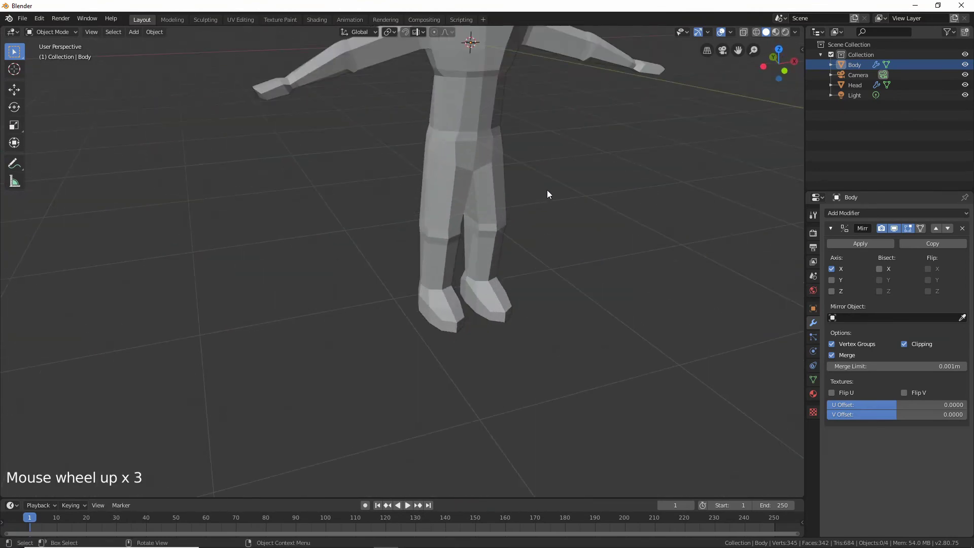
{"action": "middle_click_drag", "start_coordinate": [537, 178], "coordinate": [459, 176], "text": "shift"}
{"action": "left_click", "coordinate": [475, 182]}
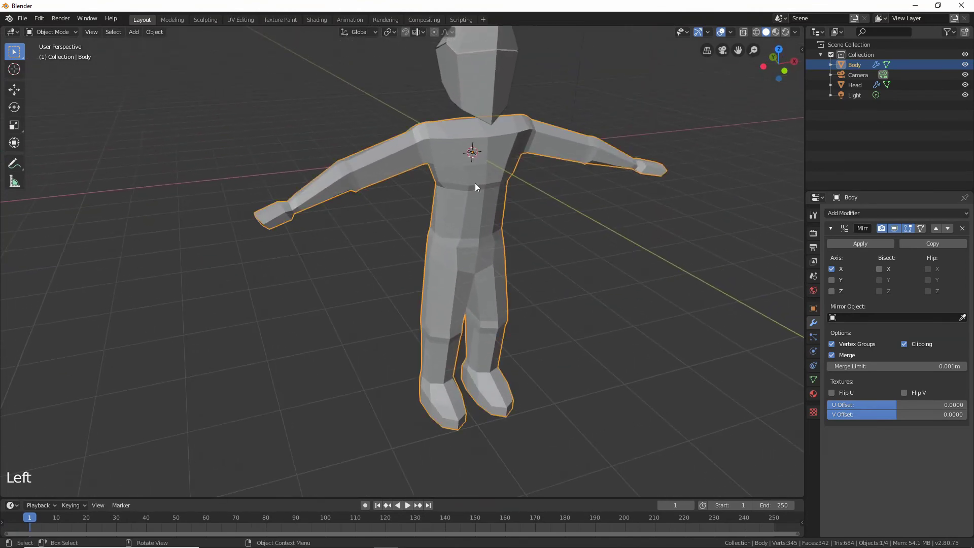
{"action": "middle_click_drag", "start_coordinate": [628, 201], "coordinate": [386, 76]}
- Select the four front chest faces in face select mode, move them forward along Y, and return to Object Mode
{"action": "left_click", "coordinate": [480, 132]}
{"action": "key", "text": "Tab"}
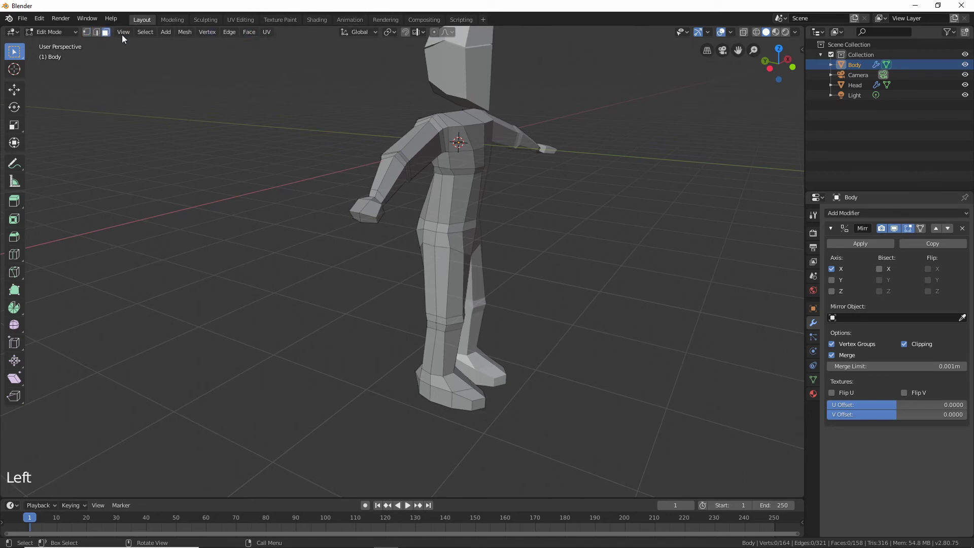
{"action": "left_click", "coordinate": [475, 136], "text": "shift"}
{"action": "left_click", "coordinate": [474, 160], "text": "shift"}
{"action": "left_click", "coordinate": [455, 152], "text": "shift"}
{"action": "middle_click_drag", "start_coordinate": [454, 152], "coordinate": [534, 161]}
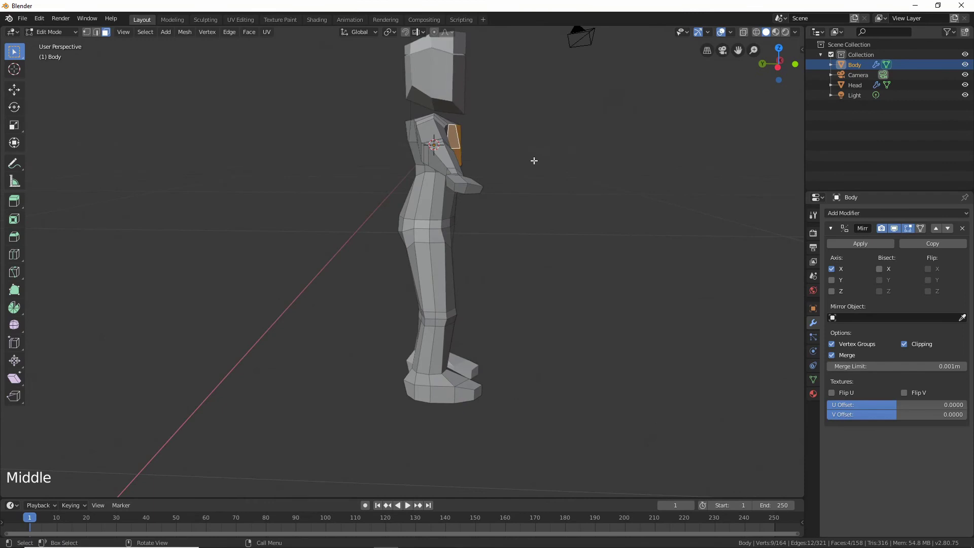
{"action": "key", "text": "g"}
{"action": "key", "text": "y"}
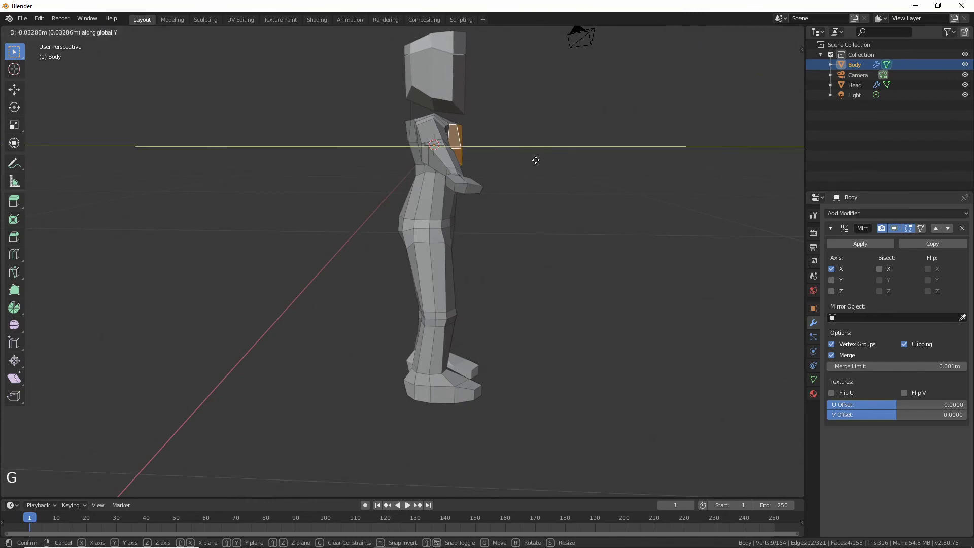
{"action": "left_click", "coordinate": [540, 160]}
{"action": "left_click", "coordinate": [531, 160]}
{"action": "middle_click_drag", "start_coordinate": [528, 160], "coordinate": [431, 203]}
{"action": "key", "text": "Tab"}
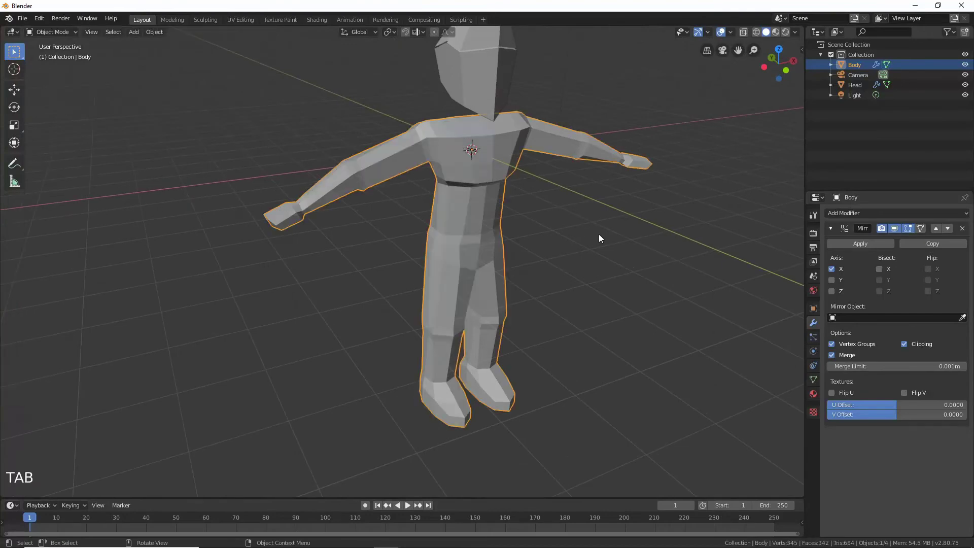
- Select the body in Object Mode and add a new material to it
{"action": "left_click", "coordinate": [599, 234]}
{"action": "scroll", "coordinate": [598, 233], "scroll_direction": "down", "scroll_amount": 4}
{"action": "middle_click_drag", "start_coordinate": [598, 237], "coordinate": [664, 240]}
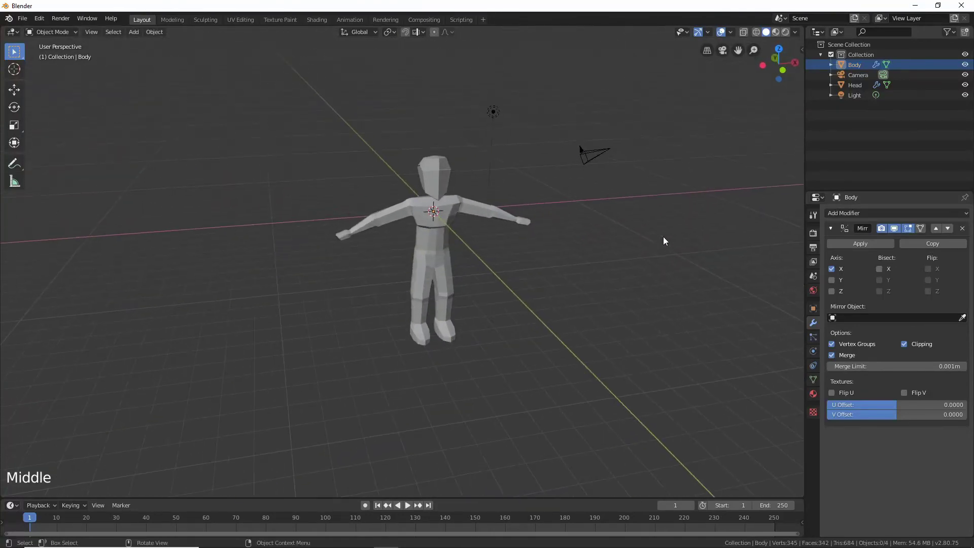
{"action": "left_click", "coordinate": [814, 395]}
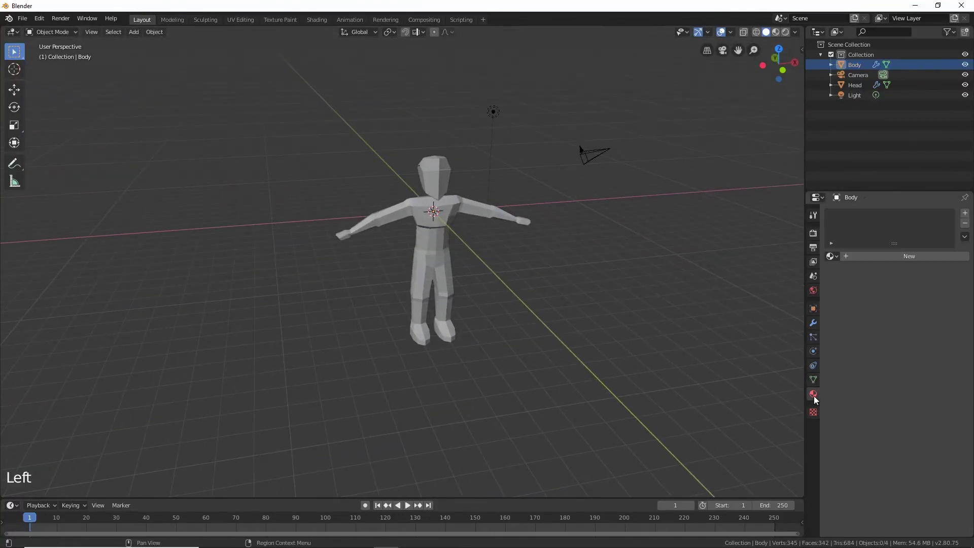
{"action": "left_click", "coordinate": [453, 208]}
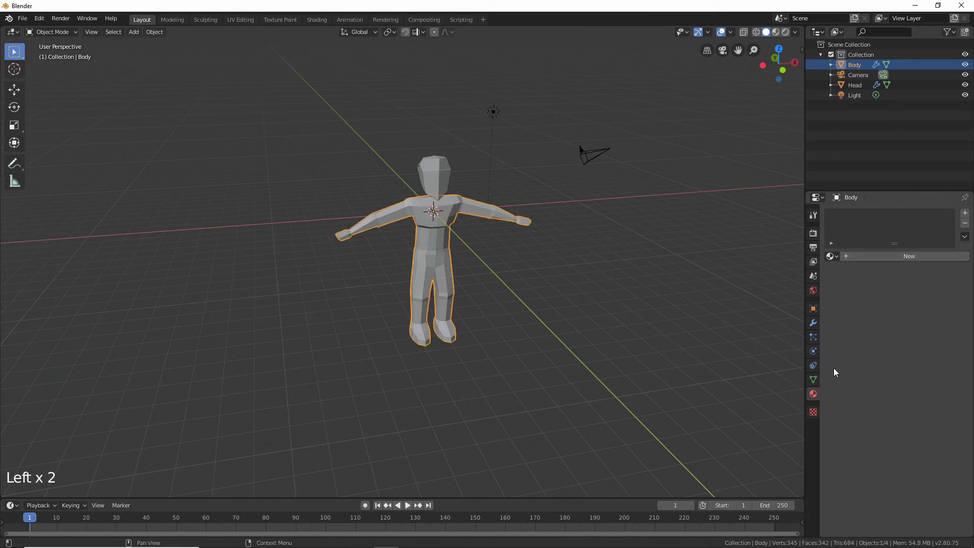
{"action": "left_click", "coordinate": [858, 255]}
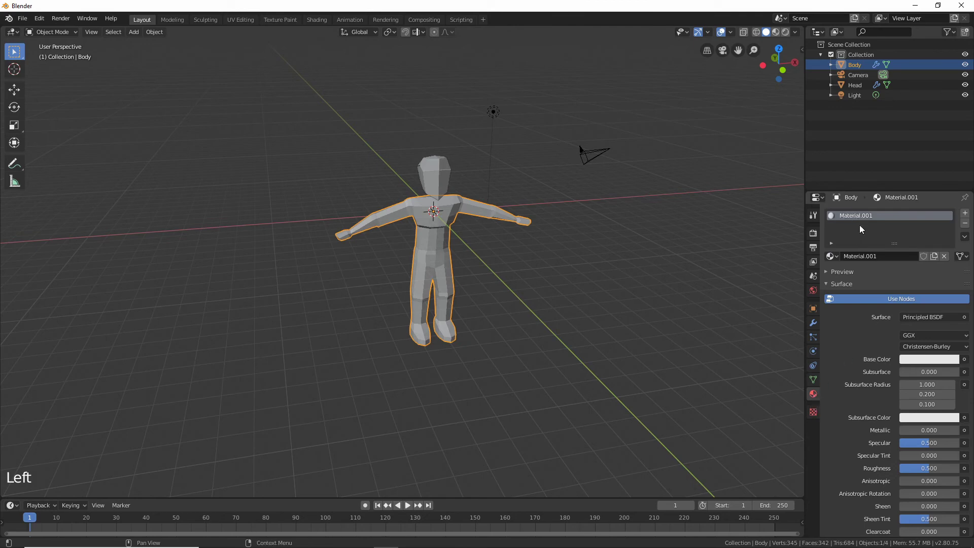
- Set the body material's base color to red and switch the viewport to LookDev shading
{"action": "scroll", "coordinate": [873, 274], "scroll_direction": "down", "scroll_amount": 2}
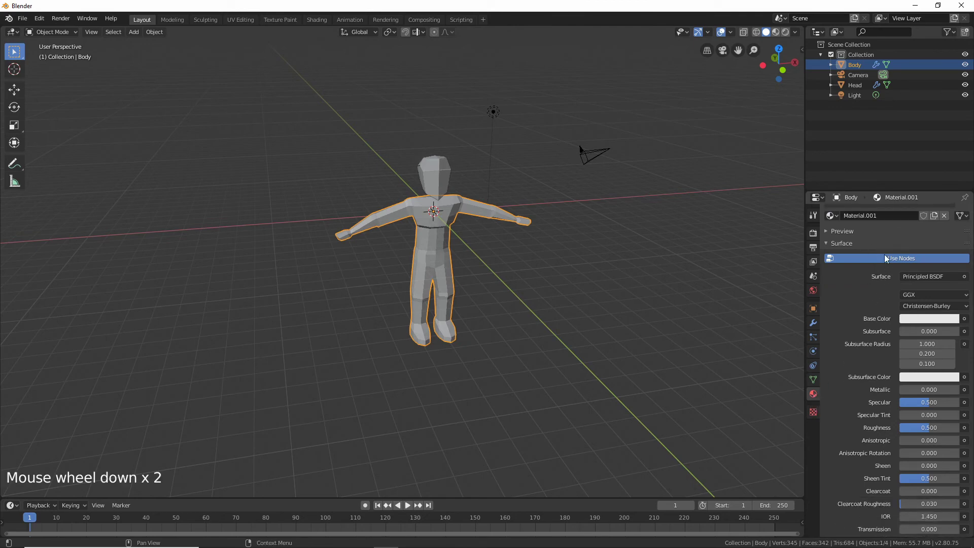
{"action": "scroll", "coordinate": [882, 247], "scroll_direction": "up", "scroll_amount": 2}
{"action": "scroll", "coordinate": [876, 231], "scroll_direction": "up", "scroll_amount": 1}
{"action": "scroll", "coordinate": [888, 251], "scroll_direction": "down", "scroll_amount": 1}
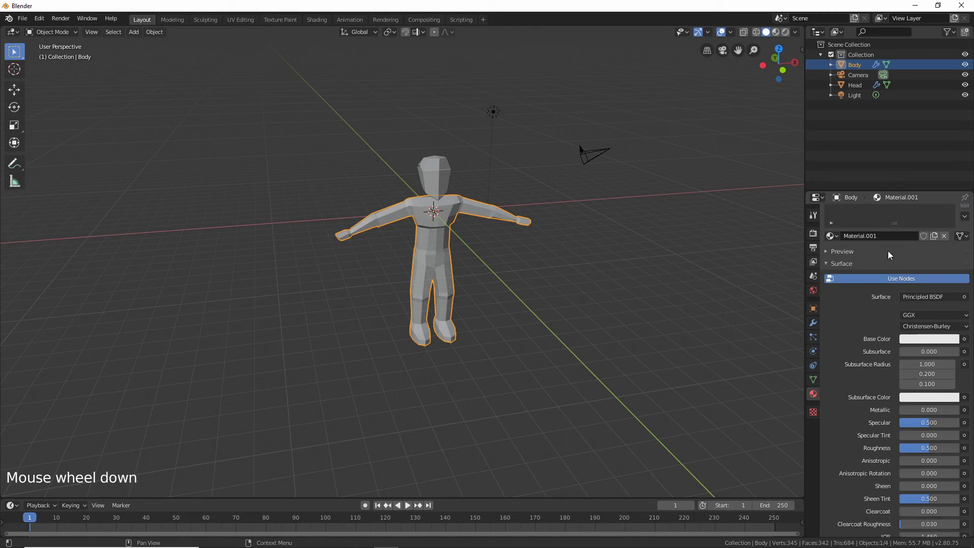
{"action": "left_click", "coordinate": [913, 341]}
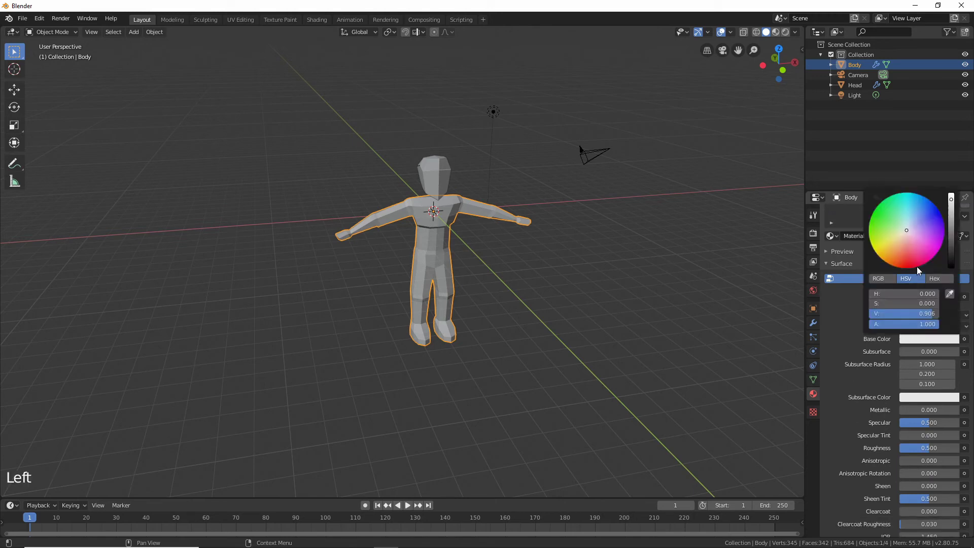
{"action": "left_click_drag", "start_coordinate": [917, 235], "coordinate": [910, 268]}
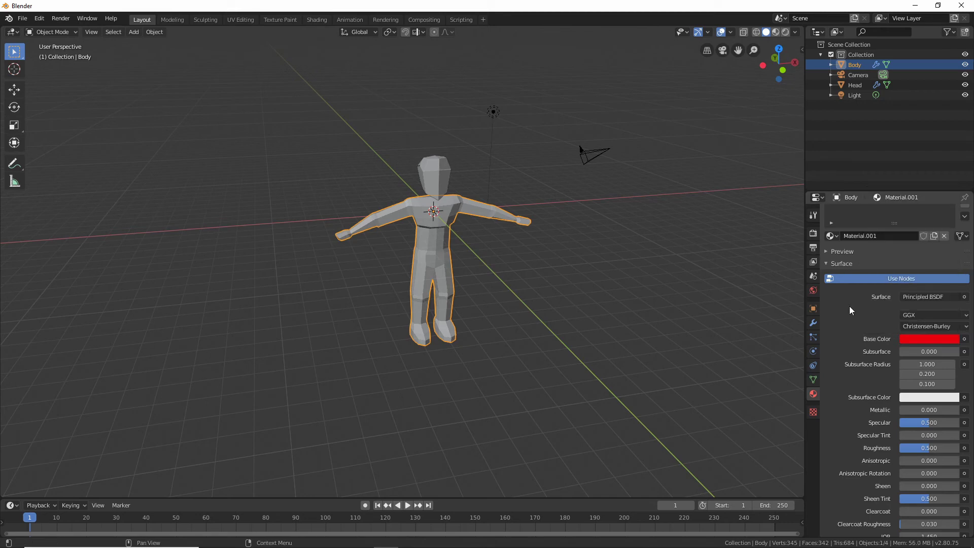
{"action": "left_click", "coordinate": [777, 32]}
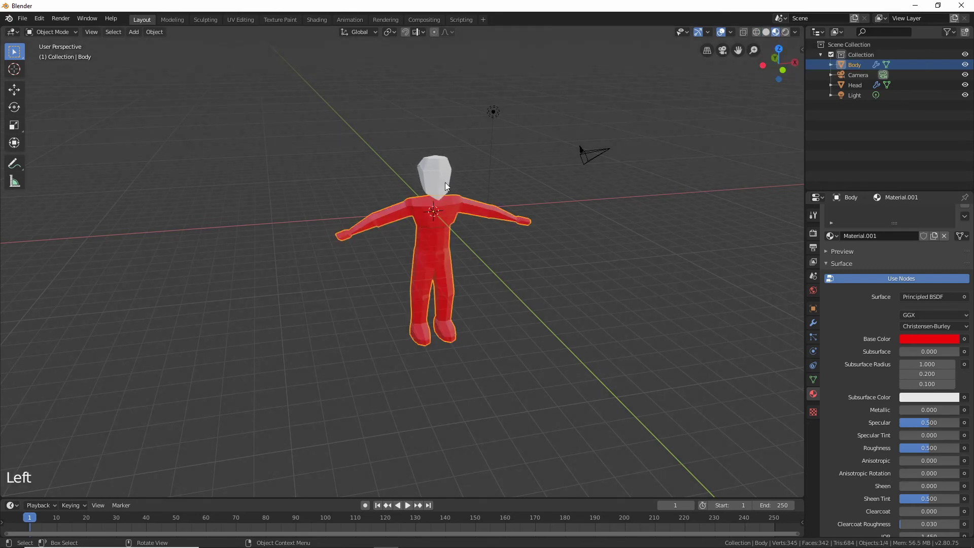
- Set the red material's Specular value to 0
{"action": "scroll", "coordinate": [870, 337], "scroll_direction": "down", "scroll_amount": 3}
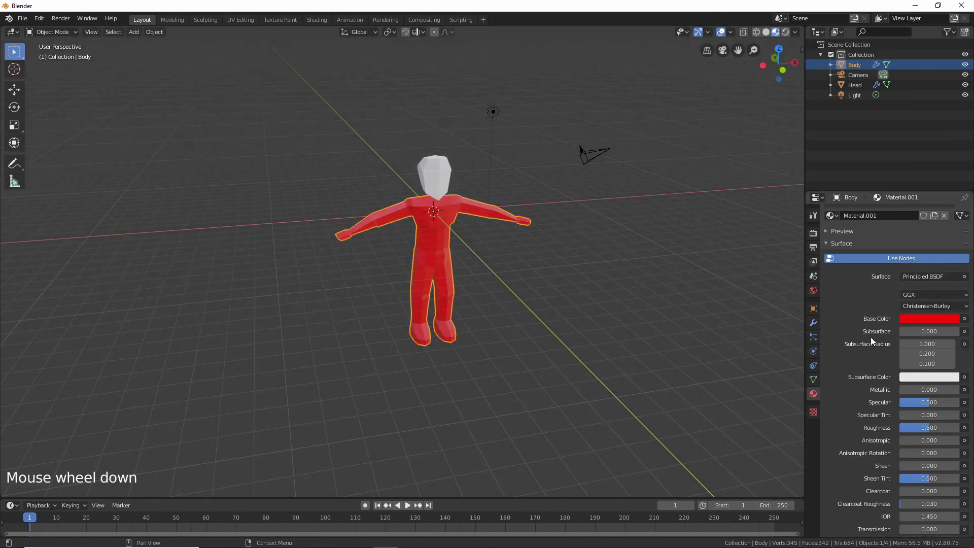
{"action": "scroll", "coordinate": [921, 331], "scroll_direction": "up", "scroll_amount": 1}
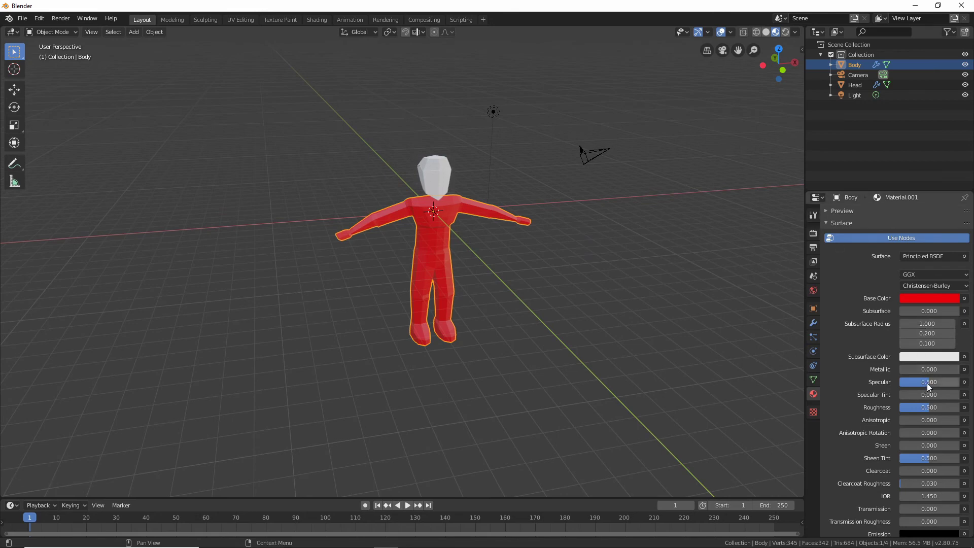
{"action": "left_click_drag", "start_coordinate": [927, 383], "coordinate": [886, 384]}
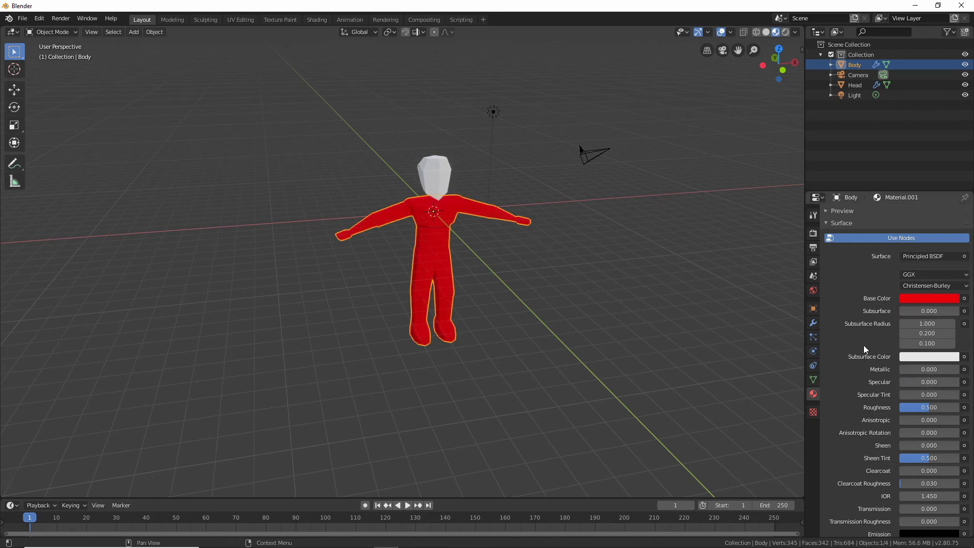
{"action": "scroll", "coordinate": [865, 349], "scroll_direction": "down", "scroll_amount": 3}
- Add a second material slot to the body and create a new material in it
{"action": "scroll", "coordinate": [890, 334], "scroll_direction": "up", "scroll_amount": 8}
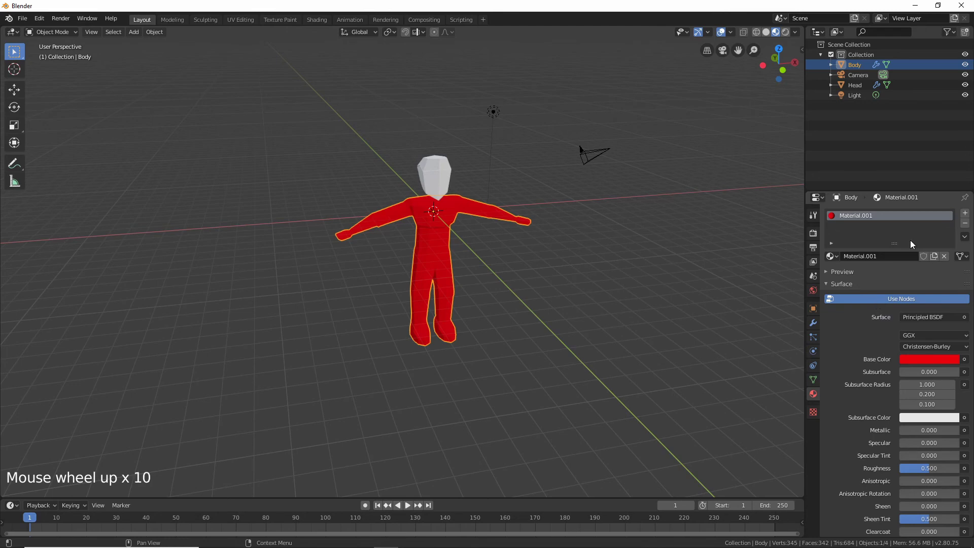
{"action": "left_click", "coordinate": [965, 213]}
{"action": "left_click", "coordinate": [864, 275]}
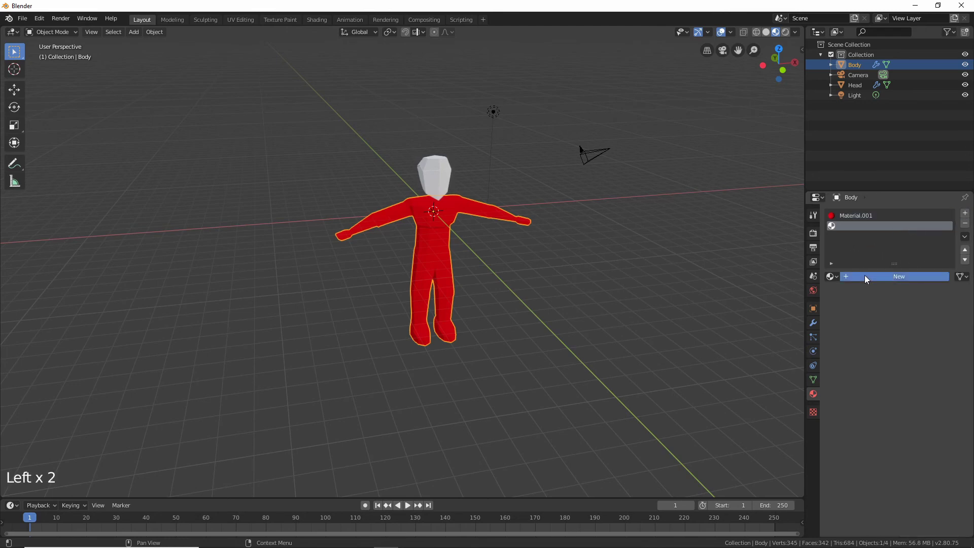
{"action": "scroll", "coordinate": [912, 312], "scroll_direction": "down", "scroll_amount": 3}
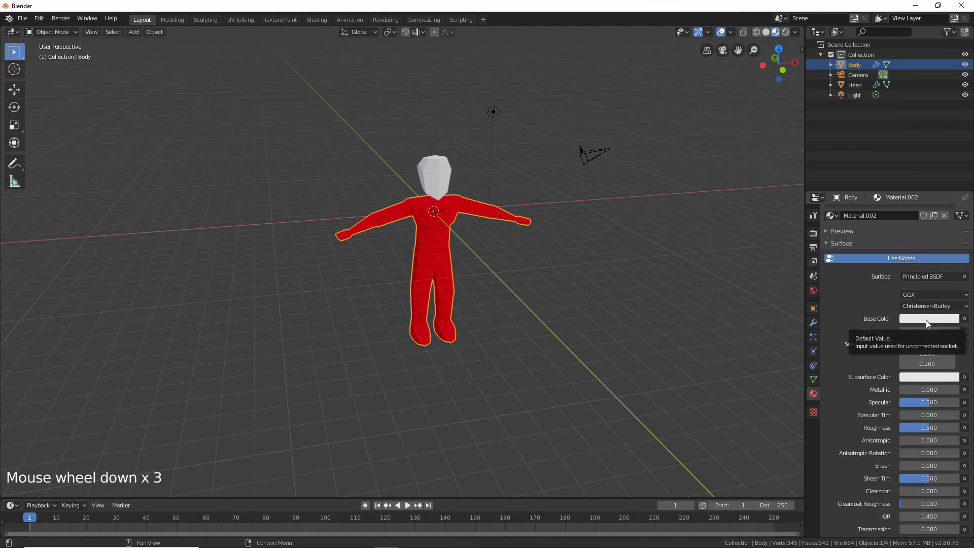
- Set the second body material's base color to blue and its Specular value to 0
{"action": "left_click", "coordinate": [926, 320]}
{"action": "left_click", "coordinate": [924, 197]}
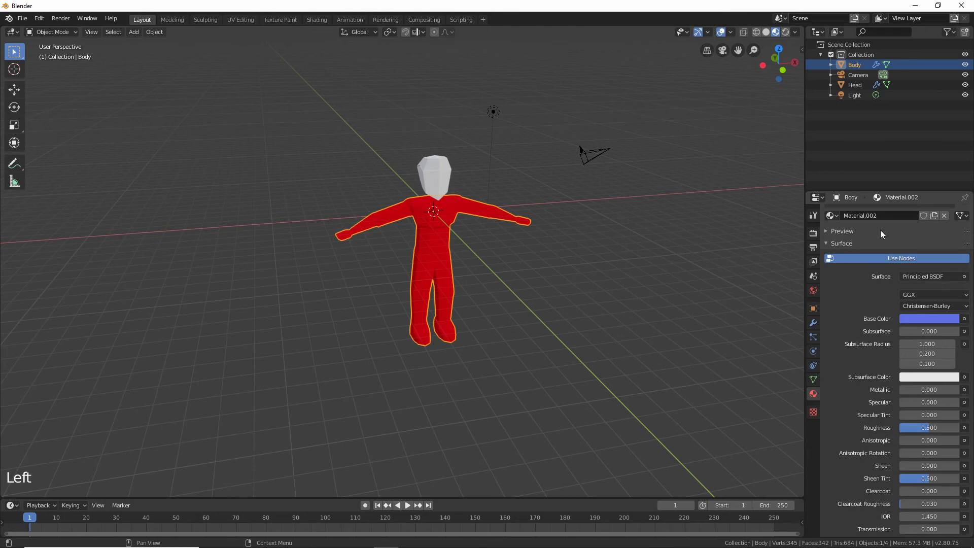
{"action": "scroll", "coordinate": [881, 229], "scroll_direction": "up", "scroll_amount": 3}
- Add a third material slot to the body and create a new material in it
{"action": "left_click", "coordinate": [965, 213]}
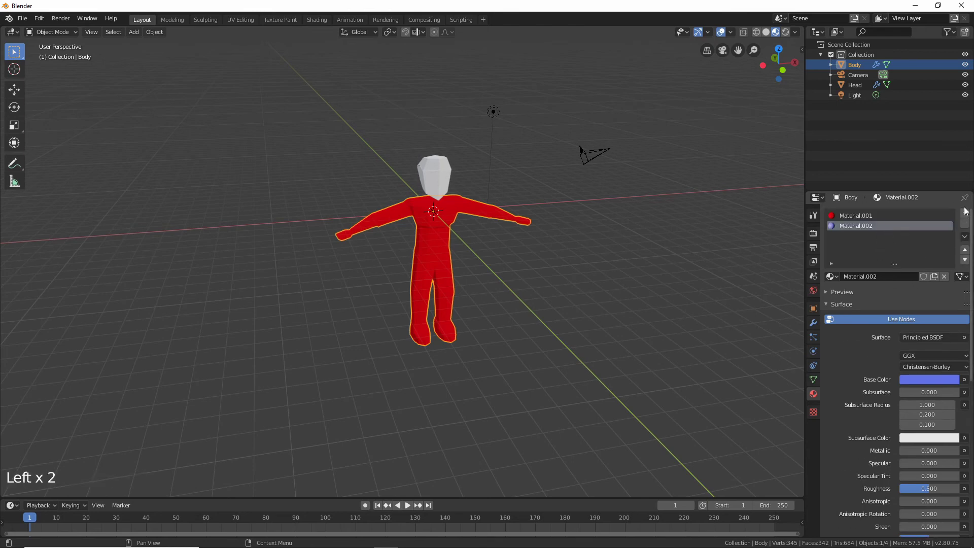
{"action": "left_click", "coordinate": [965, 213]}
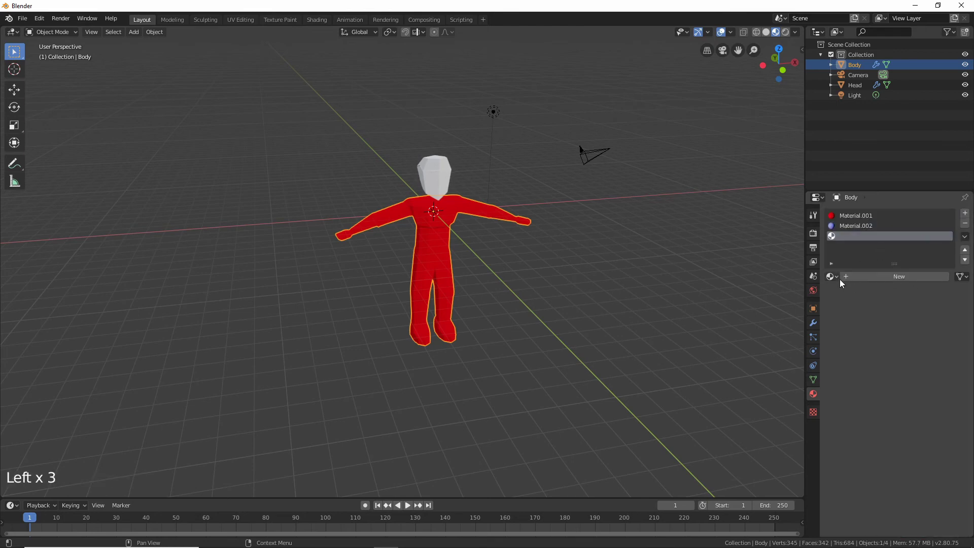
{"action": "left_click", "coordinate": [862, 276]}
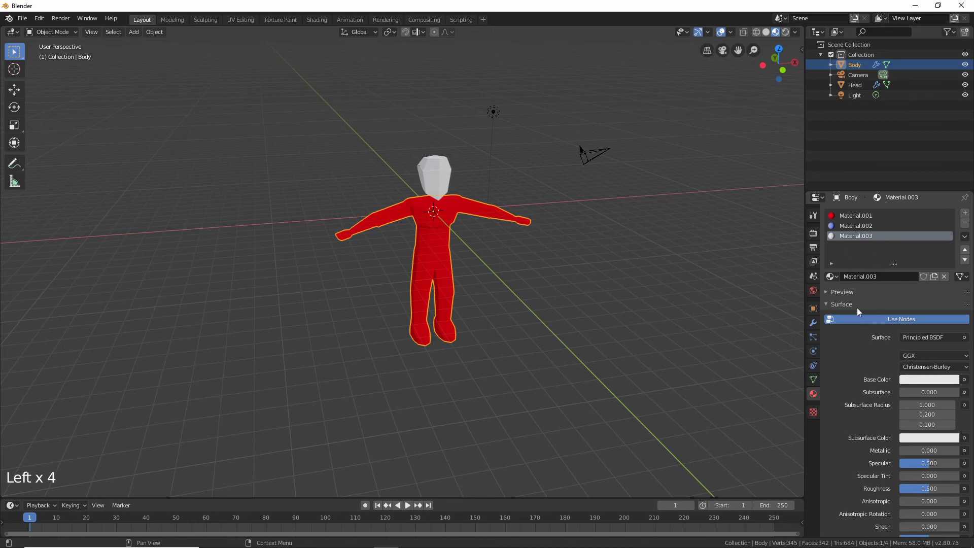
- Darken the third material's base color to dark gray and set its Specular value to 0
{"action": "left_click", "coordinate": [911, 380]}
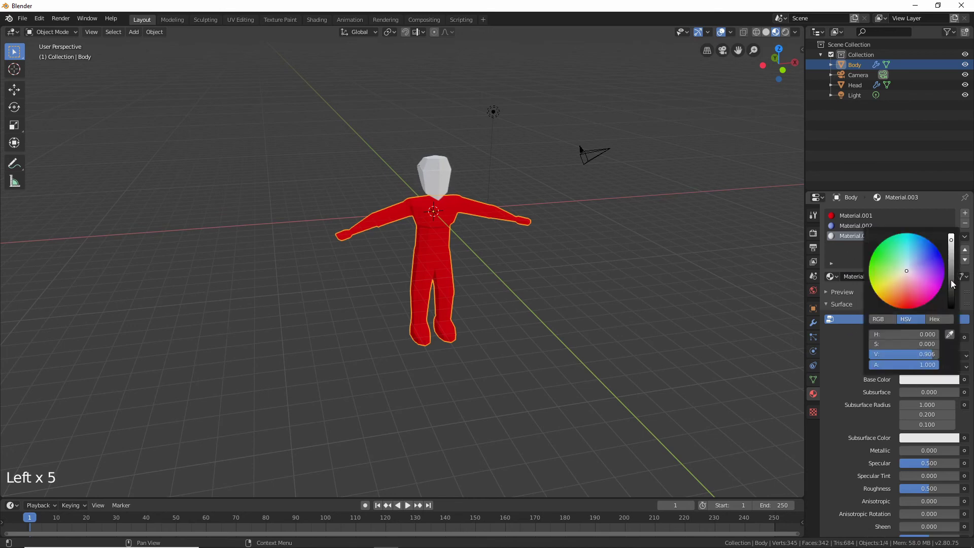
{"action": "left_click_drag", "start_coordinate": [951, 279], "coordinate": [952, 285]}
{"action": "scroll", "coordinate": [872, 354], "scroll_direction": "down", "scroll_amount": 5}
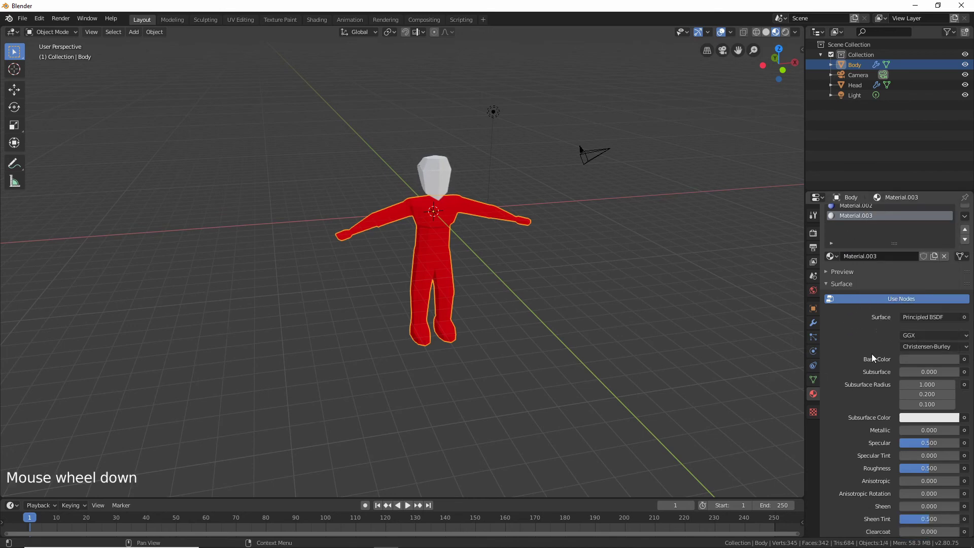
{"action": "left_click_drag", "start_coordinate": [930, 363], "coordinate": [903, 347]}
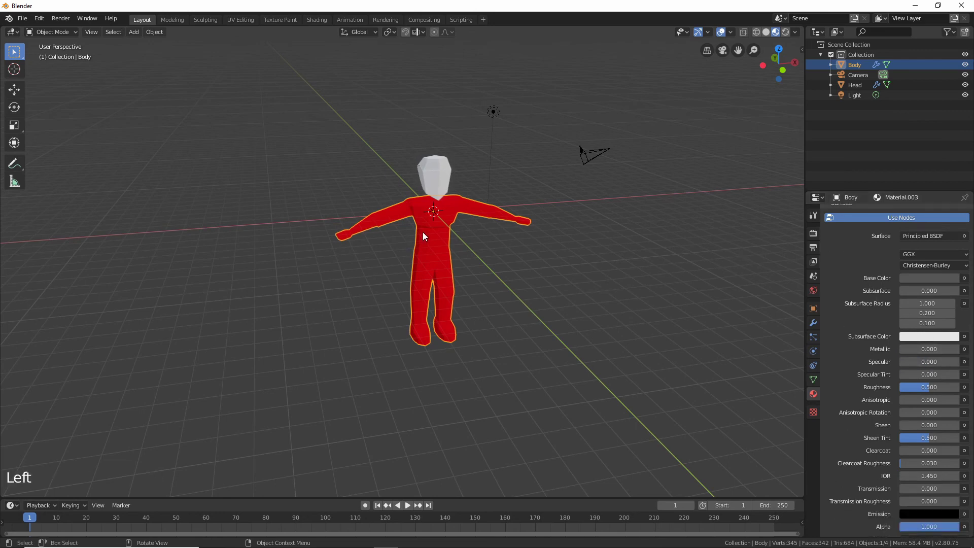
- Enter Edit Mode with wireframe shading and box-select all the foot faces from the left orthographic view
{"action": "key", "text": "Tab"}
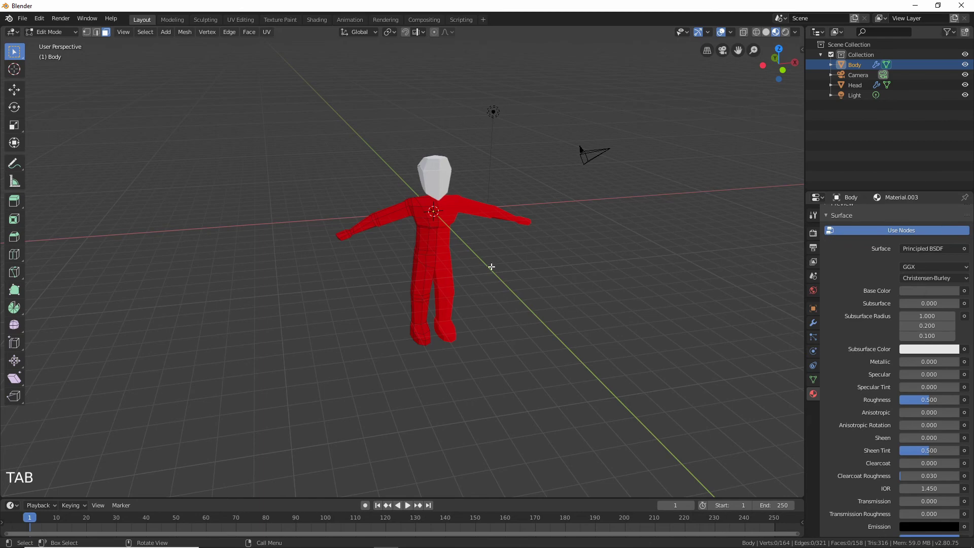
{"action": "middle_click_drag", "start_coordinate": [492, 267], "coordinate": [548, 253]}
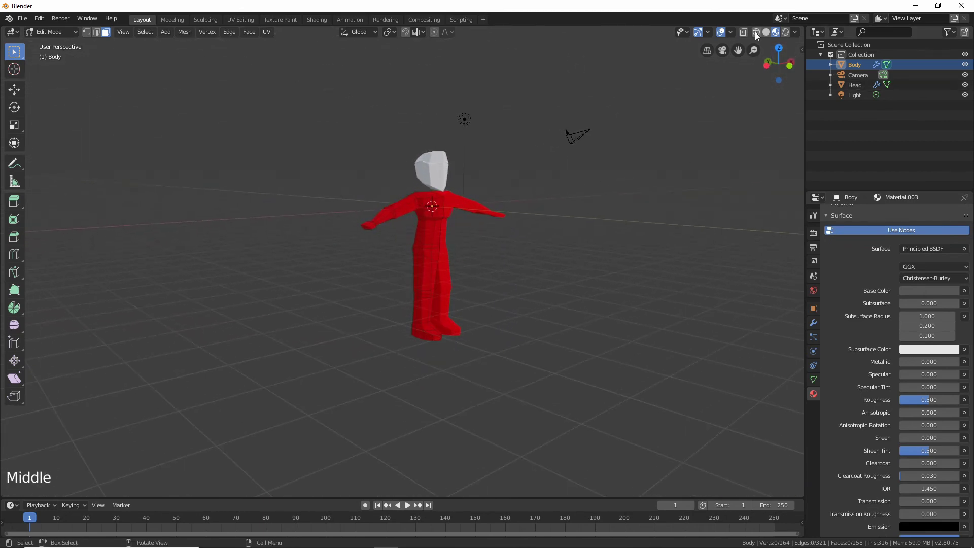
{"action": "left_click", "coordinate": [756, 32]}
{"action": "mouse_move", "coordinate": [345, 348]}
{"action": "middle_mouse_down"}
{"action": "mouse_move", "coordinate": [428, 318]}
{"action": "mouse_move", "coordinate": [329, 332]}
{"action": "mouse_move", "coordinate": [432, 335]}
{"action": "mouse_move", "coordinate": [345, 391]}
{"action": "mouse_move", "coordinate": [395, 381]}
{"action": "mouse_move", "coordinate": [408, 417]}
{"action": "middle_mouse_up"}
{"action": "scroll", "coordinate": [432, 334], "scroll_direction": "up", "scroll_amount": 4}
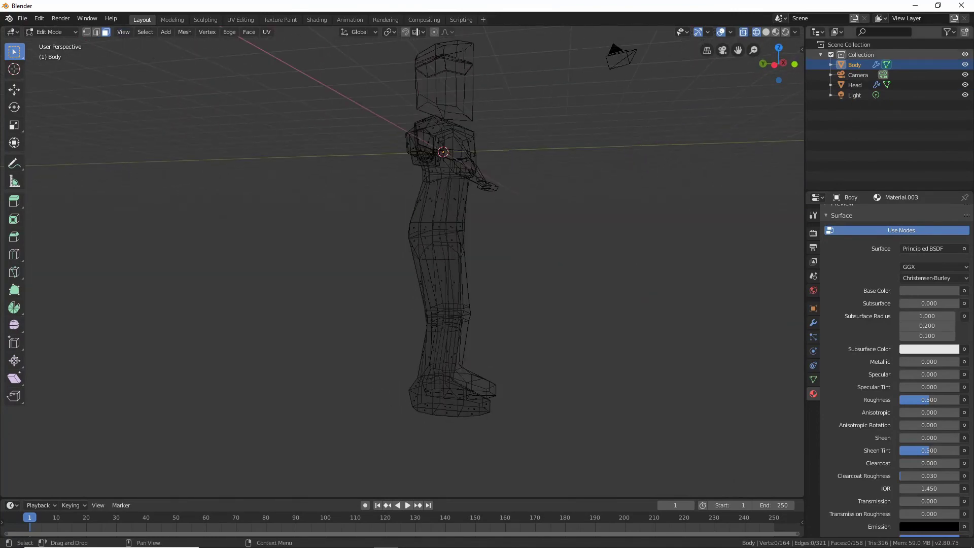
{"action": "left_click", "coordinate": [775, 66]}
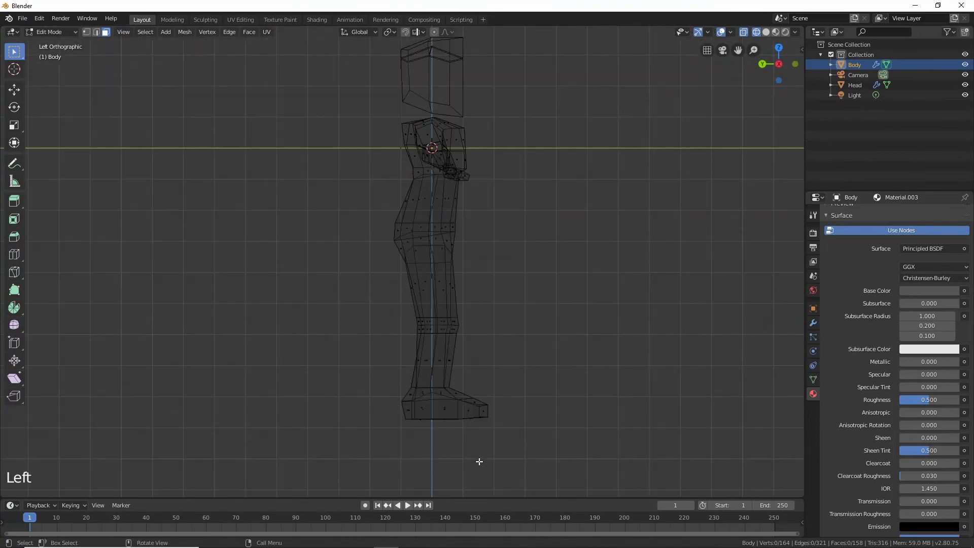
{"action": "left_click_drag", "start_coordinate": [379, 437], "coordinate": [528, 388]}
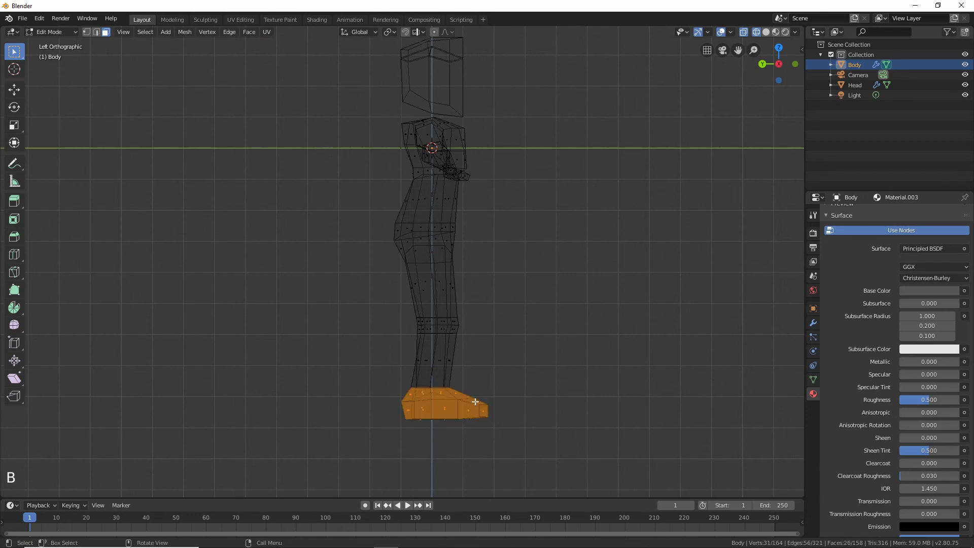
- Assign the dark gray Material.003 to the selected foot faces and clear the selection
{"action": "middle_click_drag", "start_coordinate": [528, 389], "coordinate": [632, 387]}
{"action": "scroll", "coordinate": [863, 251], "scroll_direction": "up", "scroll_amount": 8}
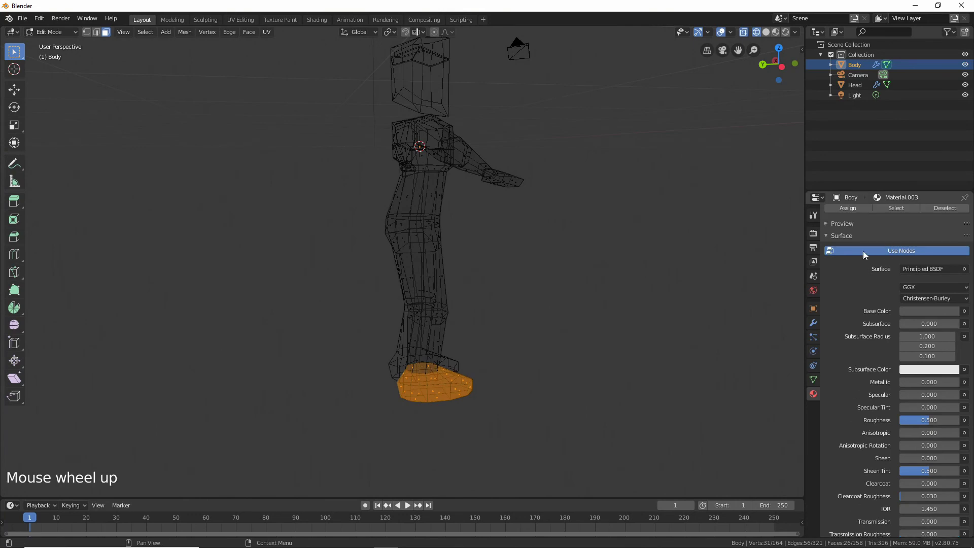
{"action": "left_click", "coordinate": [851, 236]}
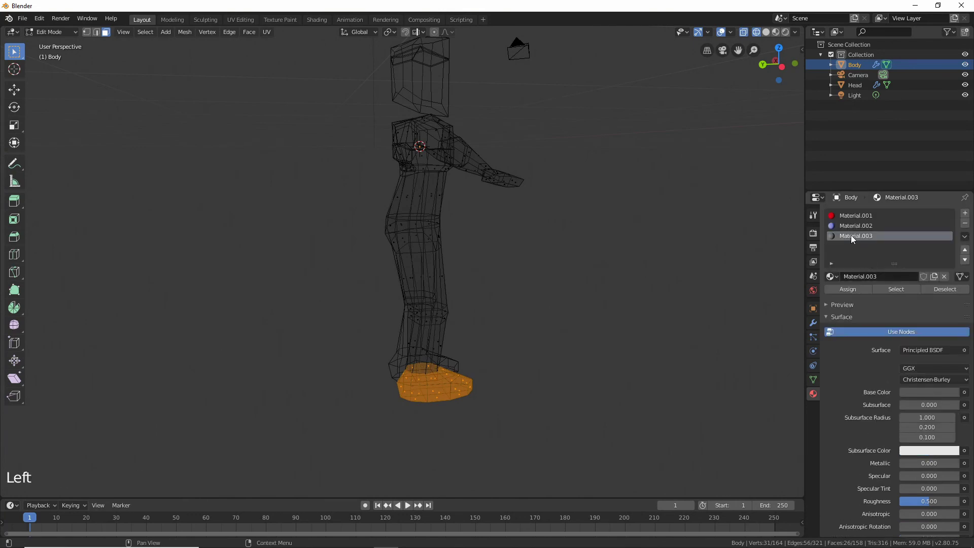
{"action": "left_click", "coordinate": [850, 290]}
{"action": "middle_click_drag", "start_coordinate": [502, 277], "coordinate": [658, 288]}
{"action": "left_click", "coordinate": [658, 288]}
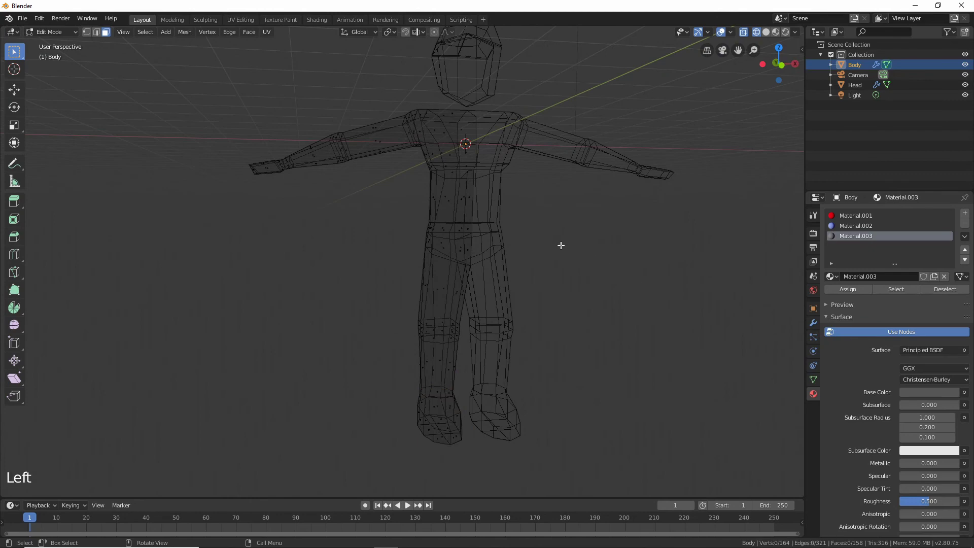
- Box-select the leg faces from the ankle up to the hip, leaving the foot out
{"action": "middle_click_drag", "start_coordinate": [508, 260], "coordinate": [380, 245]}
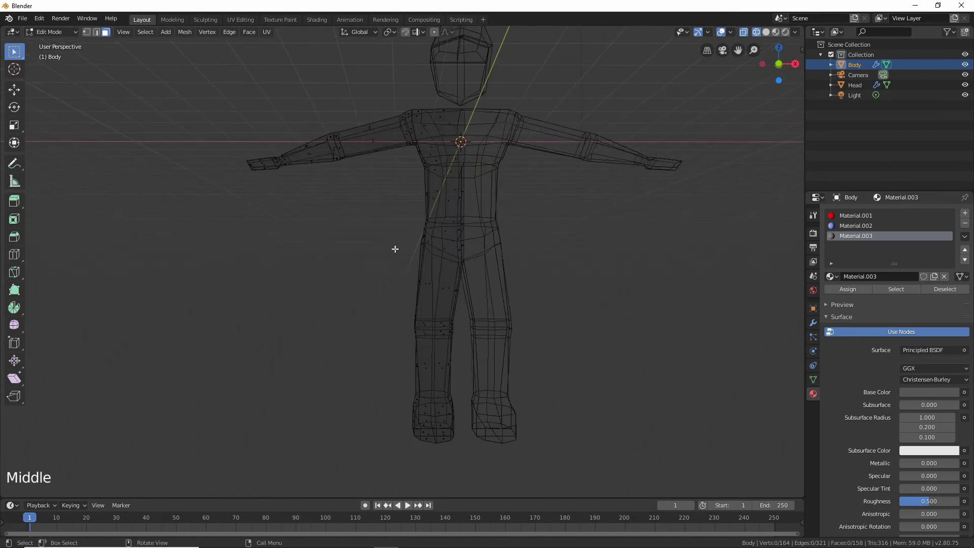
{"action": "left_click_drag", "start_coordinate": [404, 239], "coordinate": [541, 399]}
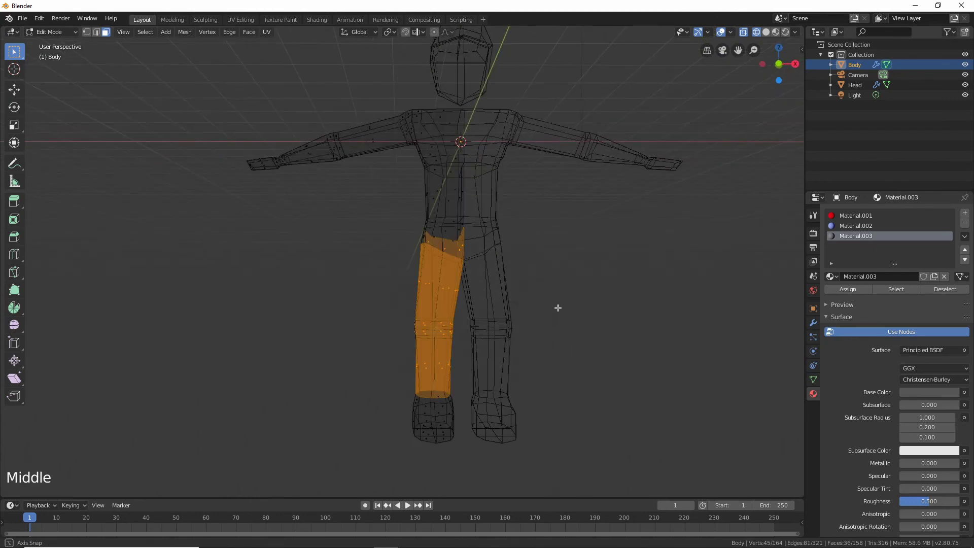
{"action": "middle_click_drag", "start_coordinate": [558, 307], "coordinate": [390, 282]}
{"action": "left_click_drag", "start_coordinate": [389, 282], "coordinate": [534, 231]}
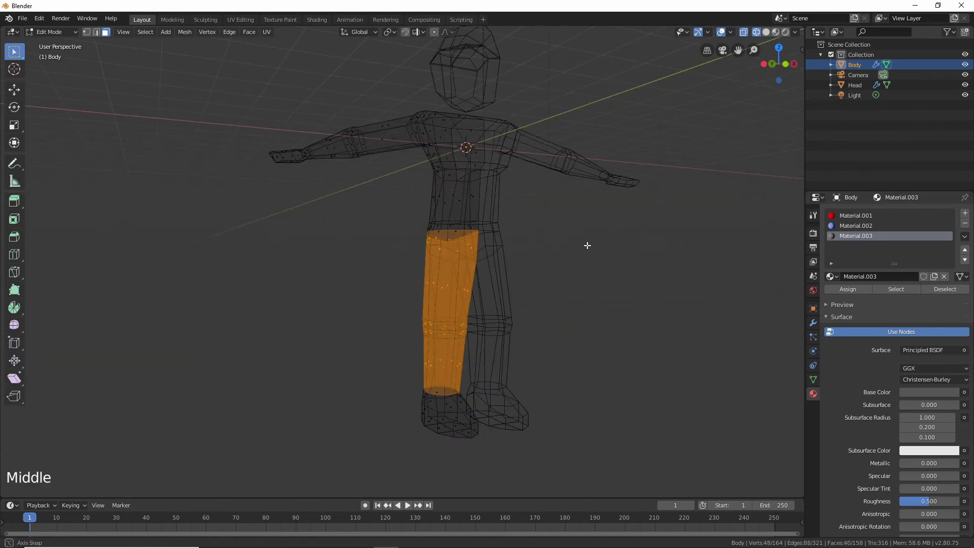
{"action": "middle_click_drag", "start_coordinate": [587, 245], "coordinate": [464, 276]}
{"action": "key", "text": "b"}
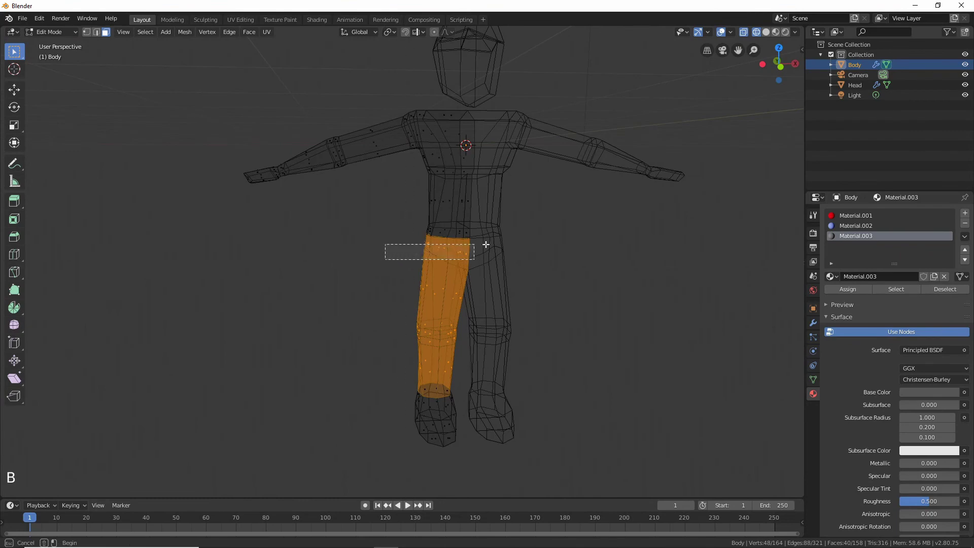
{"action": "left_click_drag", "start_coordinate": [485, 245], "coordinate": [504, 230]}
- Extend the leg selection with the remaining hip faces up to the waistline
{"action": "middle_click_drag", "start_coordinate": [496, 246], "coordinate": [407, 242]}
{"action": "key", "text": "b"}
{"action": "left_click_drag", "start_coordinate": [398, 243], "coordinate": [468, 231]}
{"action": "middle_click_drag", "start_coordinate": [468, 231], "coordinate": [441, 241]}
{"action": "key", "text": "b"}
{"action": "left_click_drag", "start_coordinate": [365, 234], "coordinate": [425, 221]}
{"action": "middle_click_drag", "start_coordinate": [425, 221], "coordinate": [362, 252]}
- Assign the blue Material.002 to the selected leg and hip faces
{"action": "left_click", "coordinate": [854, 226]}
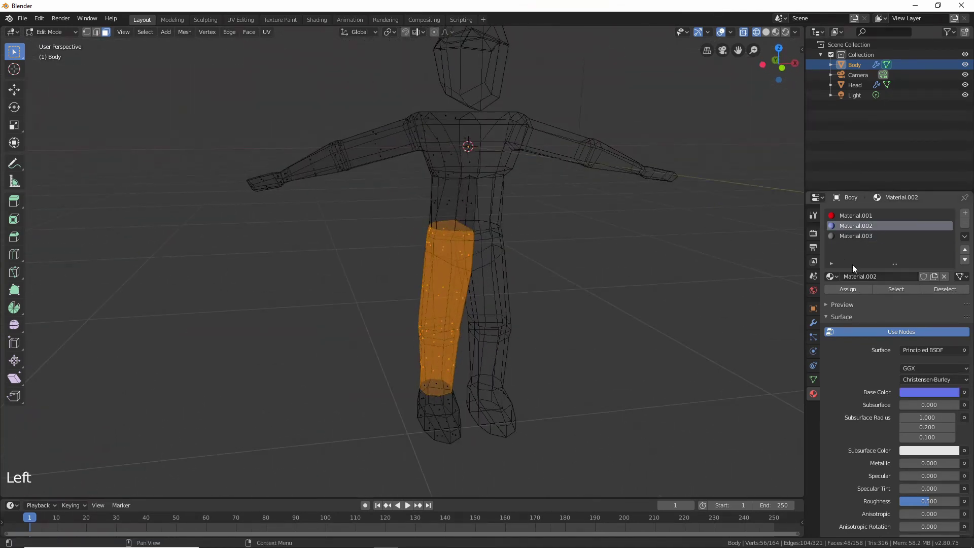
{"action": "left_click", "coordinate": [839, 288]}
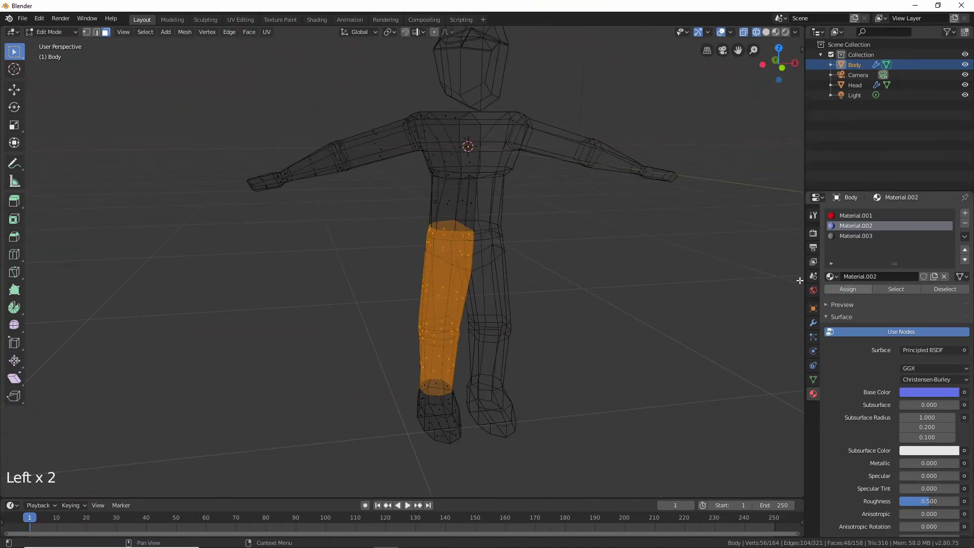
{"action": "middle_click_drag", "start_coordinate": [552, 234], "coordinate": [513, 227]}
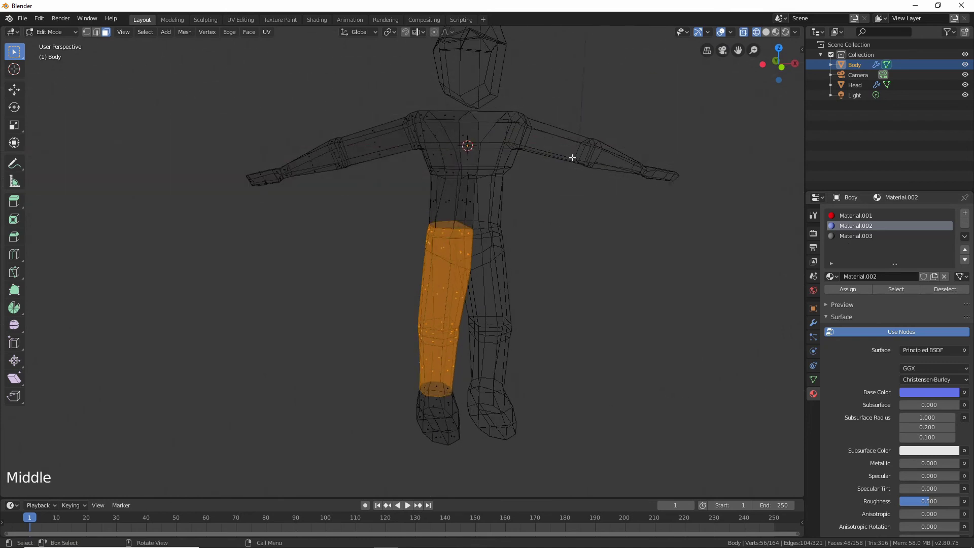
- Add a fourth material slot with a new material and name it Skin
{"action": "left_click", "coordinate": [824, 257]}
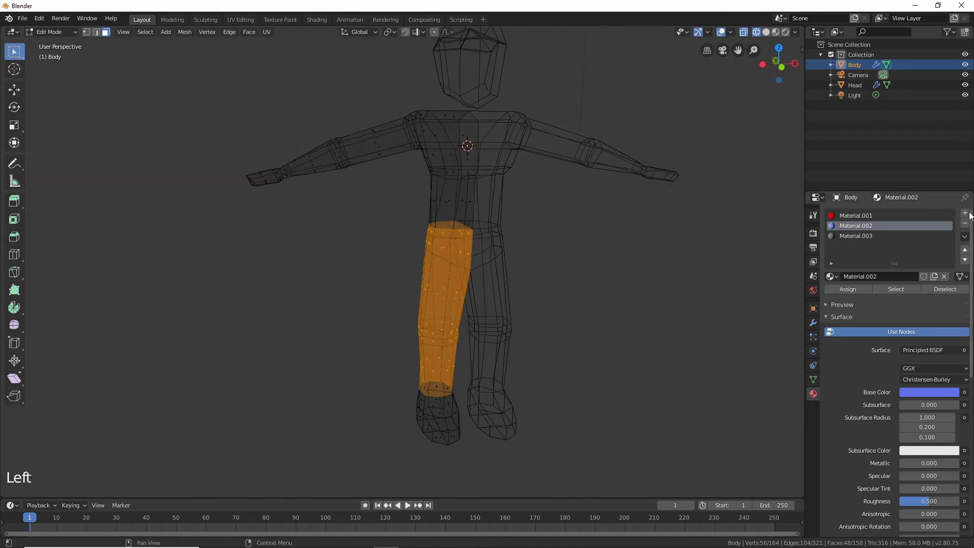
{"action": "left_click", "coordinate": [965, 214]}
{"action": "left_click", "coordinate": [861, 275]}
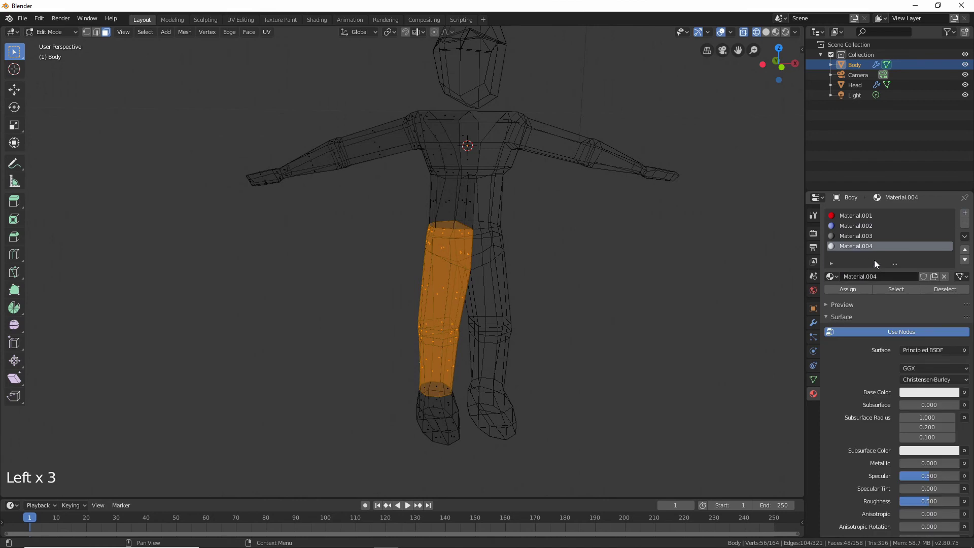
{"action": "triple_click", "coordinate": [865, 245]}
{"action": "type", "text": "Skin"}
{"action": "key", "text": "Return"}
- Rename the dark gray Material.003 as Shoes
{"action": "left_click", "coordinate": [863, 235]}
{"action": "double_click", "coordinate": [873, 237]}
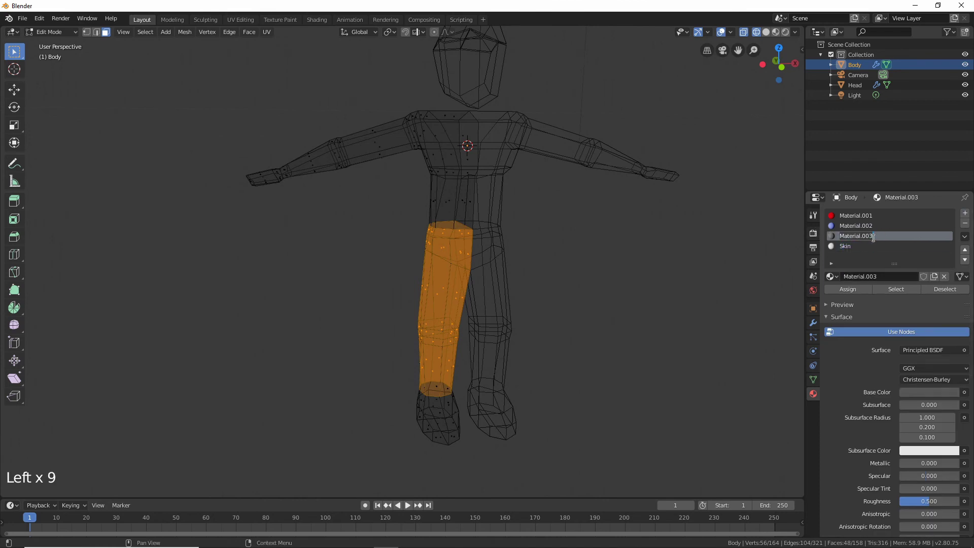
{"action": "type", "text": "Shoes"}
{"action": "key", "text": "Return"}
- Rename the blue Material.002 as Pants
{"action": "left_click", "coordinate": [885, 226]}
{"action": "double_click", "coordinate": [895, 226]}
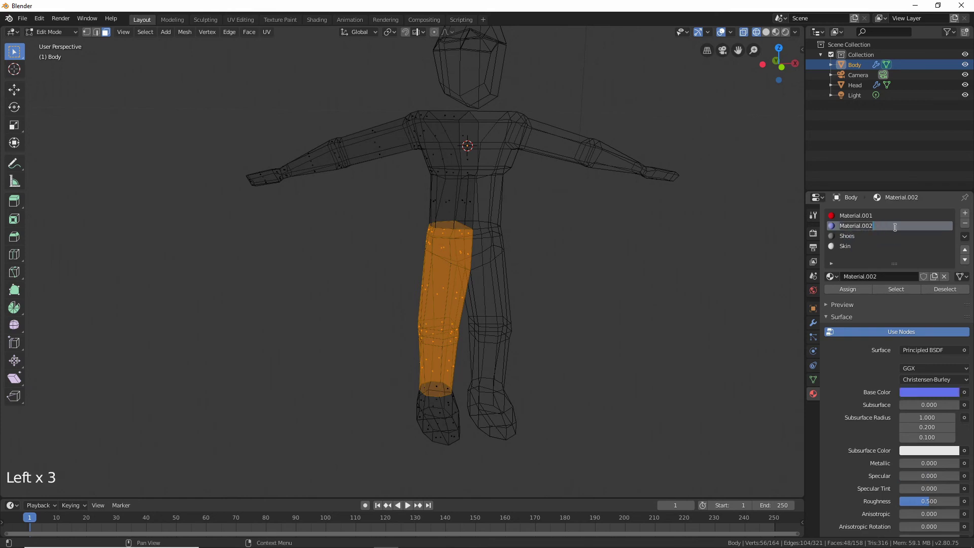
{"action": "type", "text": "PAnts"}
{"action": "left_click", "coordinate": [854, 226]}
{"action": "double_click", "coordinate": [853, 227]}
{"action": "key", "text": "Left"}
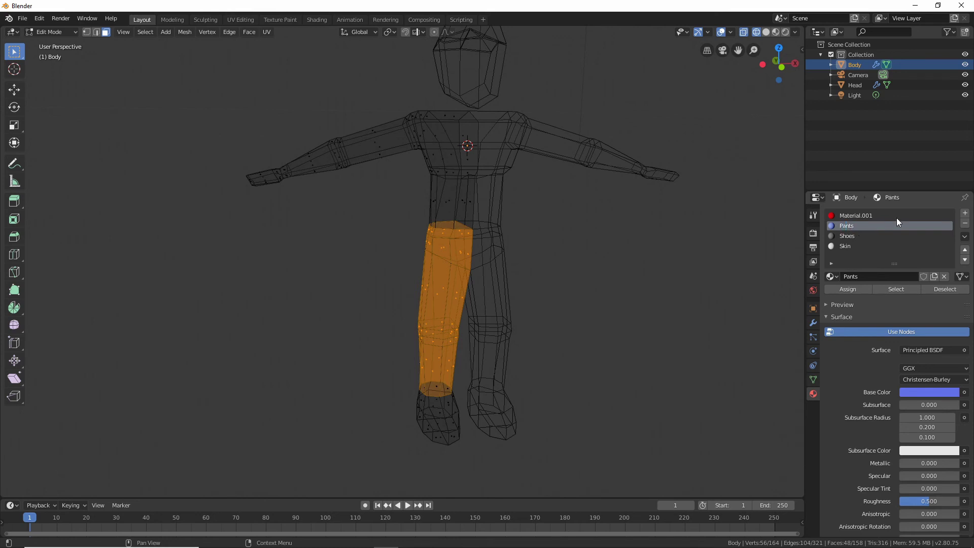
- Rename the red Material.001 as Shirt
{"action": "left_click", "coordinate": [891, 216]}
{"action": "double_click", "coordinate": [891, 216]}
{"action": "type", "text": "Shirt"}
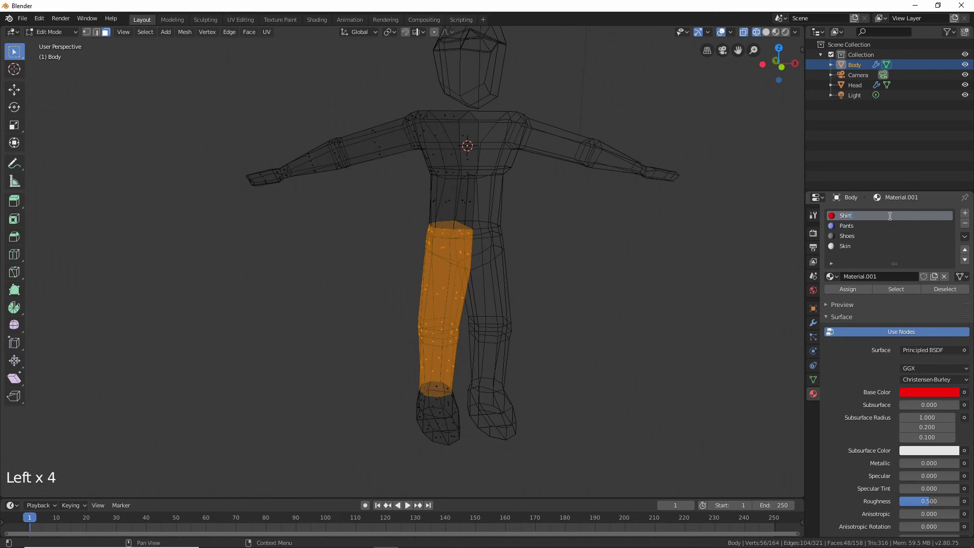
{"action": "key", "text": "Return"}
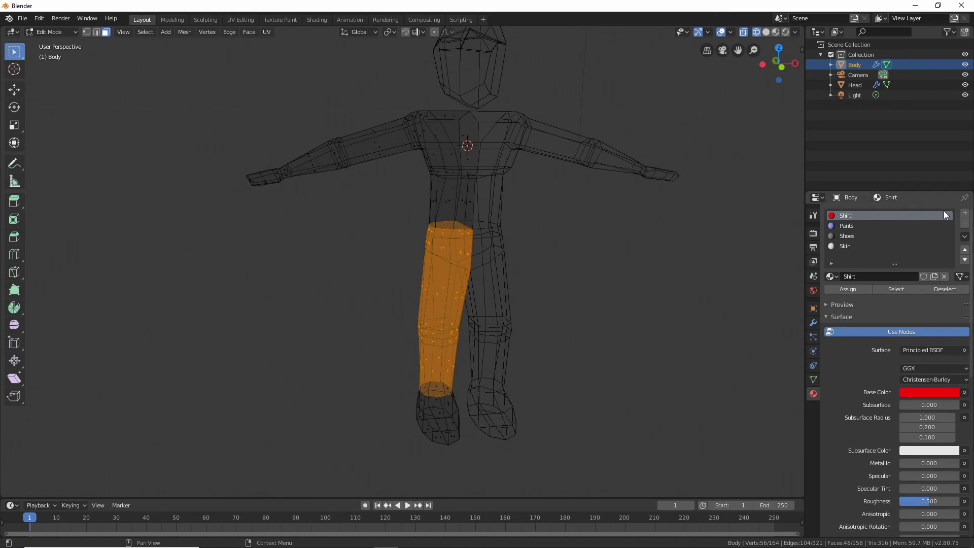
- Set the Skin material's base color to a light orange-brown skin tone
{"action": "left_click", "coordinate": [858, 246]}
{"action": "left_click", "coordinate": [926, 395]}
{"action": "left_click_drag", "start_coordinate": [902, 295], "coordinate": [895, 292]}
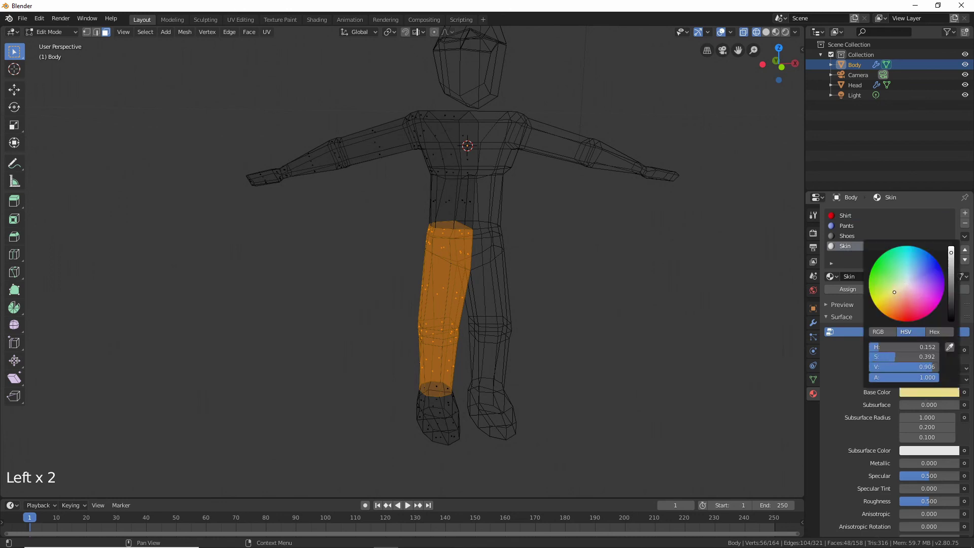
{"action": "left_click_drag", "start_coordinate": [953, 277], "coordinate": [952, 269]}
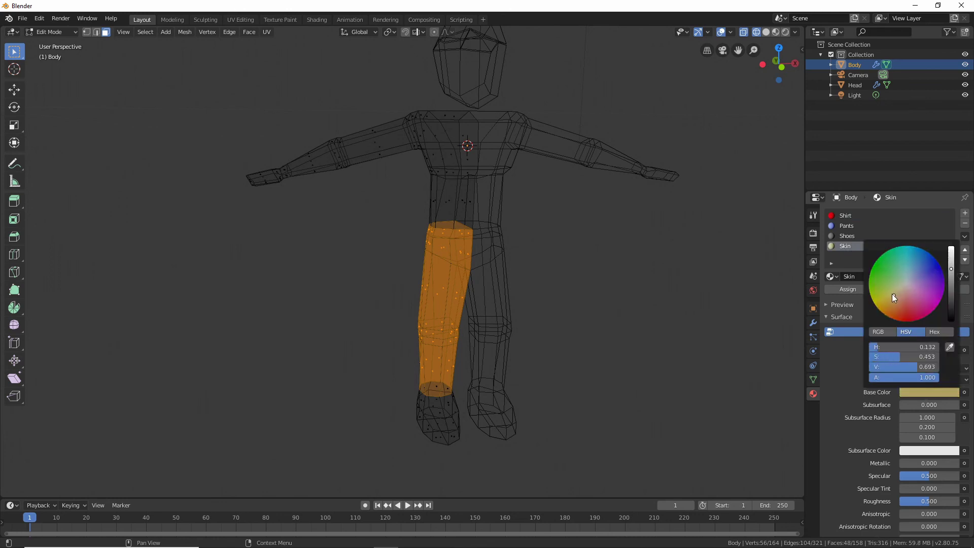
{"action": "left_click_drag", "start_coordinate": [892, 294], "coordinate": [896, 301]}
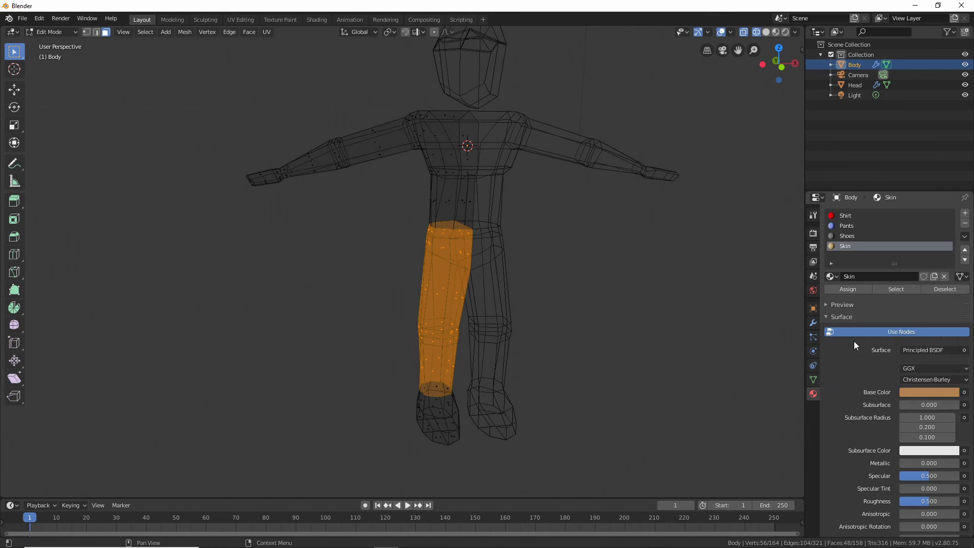
- Set the Skin material's Specular value to 0 and deselect the leg faces
{"action": "scroll", "coordinate": [911, 410], "scroll_direction": "down", "scroll_amount": 1}
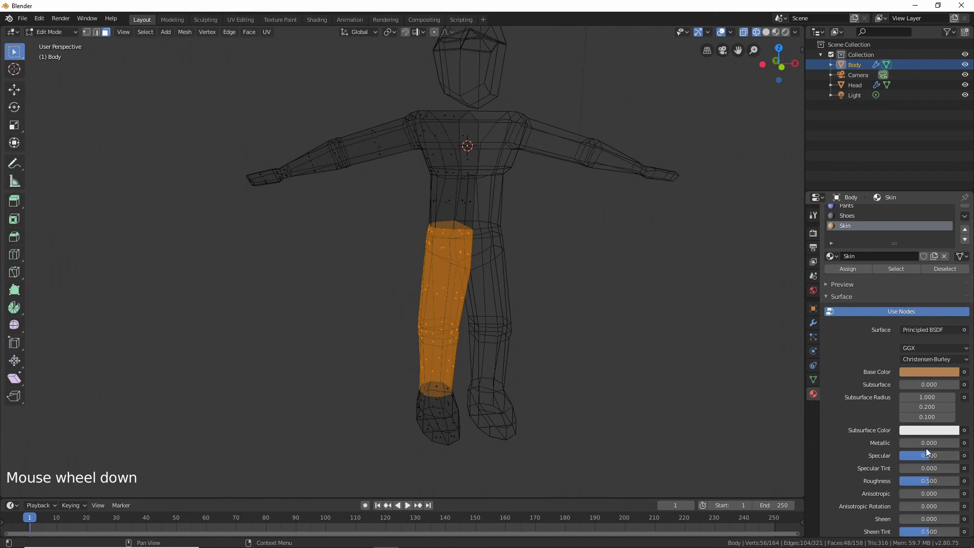
{"action": "left_click_drag", "start_coordinate": [928, 455], "coordinate": [895, 455]}
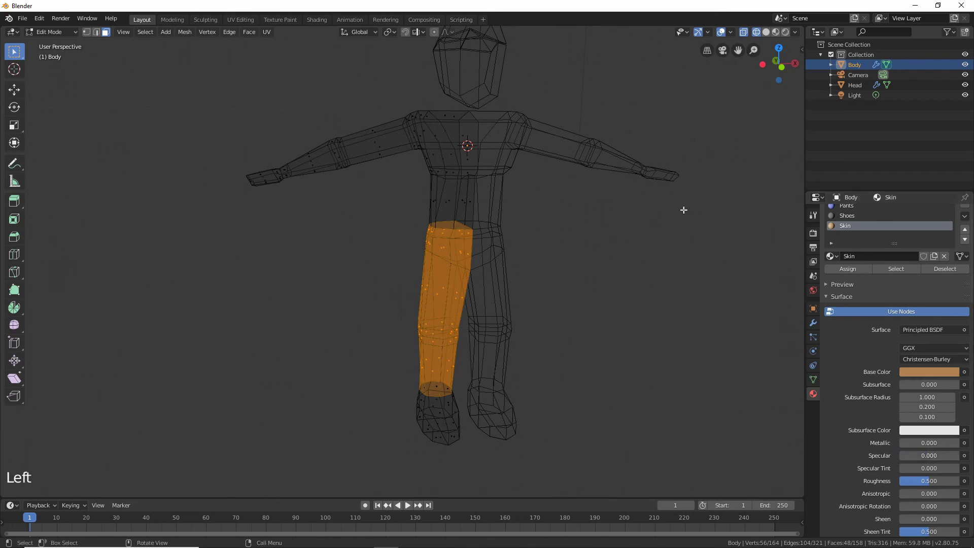
{"action": "left_click", "coordinate": [610, 242]}
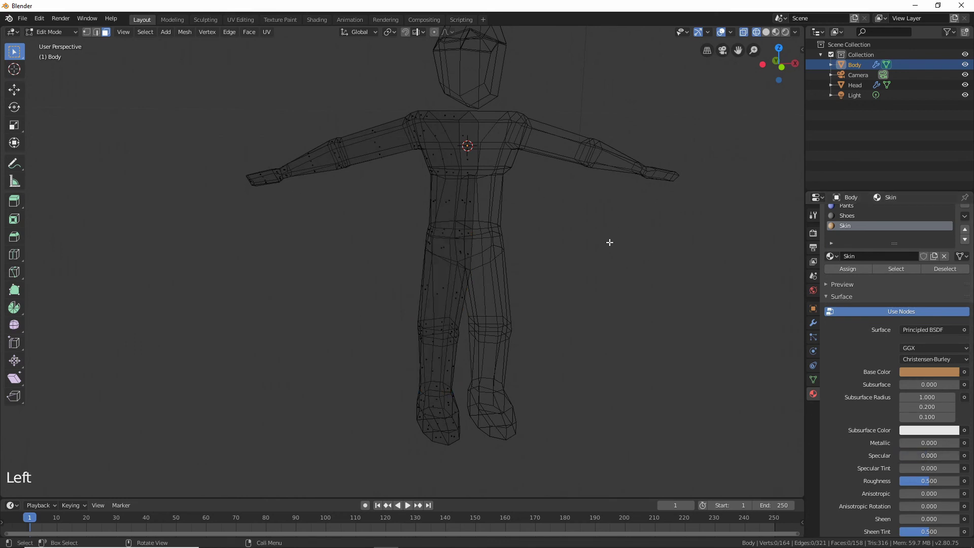
- Select all faces of the body's hand from several angles and assign the Skin material to them
{"action": "middle_click_drag", "start_coordinate": [220, 156], "coordinate": [228, 207]}
{"action": "key", "text": "b"}
{"action": "left_click_drag", "start_coordinate": [213, 249], "coordinate": [282, 291]}
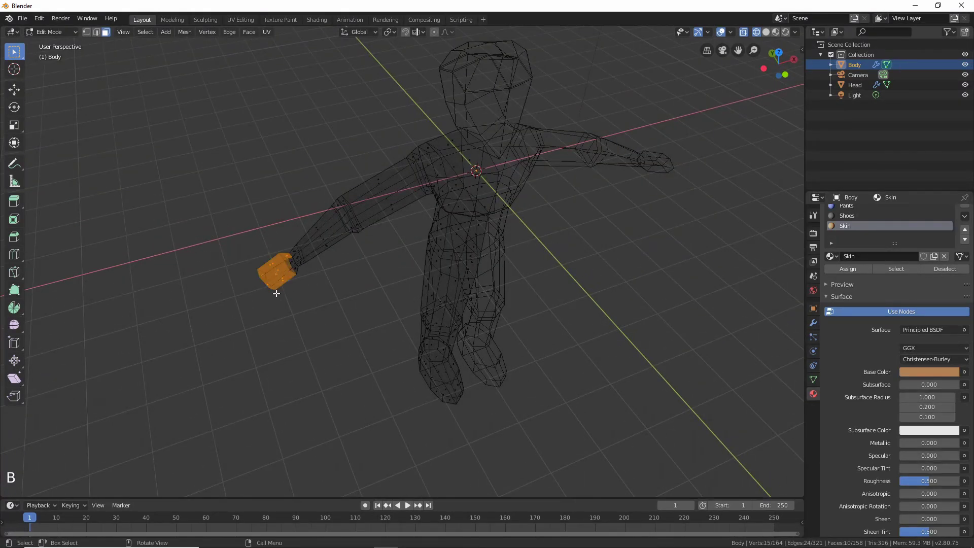
{"action": "middle_click_drag", "start_coordinate": [276, 291], "coordinate": [233, 244]}
{"action": "key", "text": "b"}
{"action": "left_click_drag", "start_coordinate": [227, 229], "coordinate": [270, 172]}
{"action": "scroll", "coordinate": [233, 211], "scroll_direction": "up", "scroll_amount": 3}
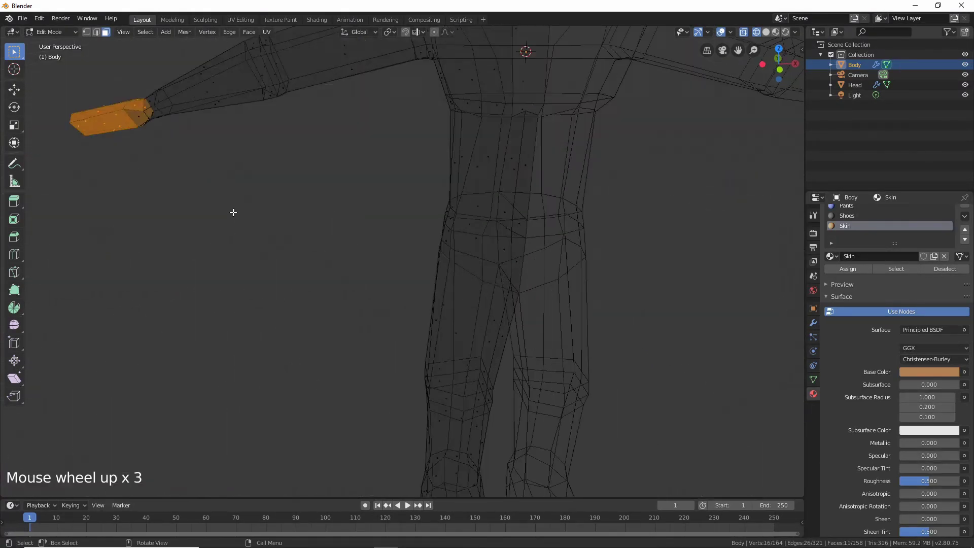
{"action": "mouse_move", "coordinate": [233, 211]}
{"action": "middle_mouse_down", "text": "shift"}
{"action": "mouse_move", "coordinate": [206, 174]}
{"action": "mouse_move", "coordinate": [223, 197]}
{"action": "middle_mouse_up", "text": "shift"}
{"action": "key", "text": "b"}
{"action": "left_click_drag", "start_coordinate": [194, 190], "coordinate": [249, 137]}
{"action": "middle_click_drag", "start_coordinate": [250, 137], "coordinate": [244, 100]}
{"action": "key", "text": "b"}
{"action": "left_click_drag", "start_coordinate": [244, 100], "coordinate": [274, 75]}
{"action": "middle_click_drag", "start_coordinate": [265, 89], "coordinate": [256, 213]}
{"action": "scroll", "coordinate": [793, 252], "scroll_direction": "down", "scroll_amount": 4}
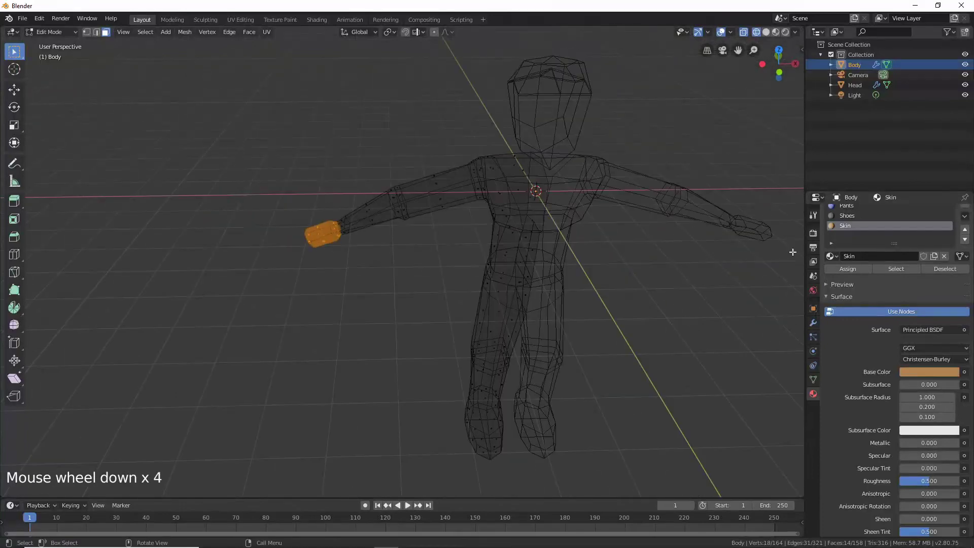
{"action": "left_click", "coordinate": [859, 272]}
{"action": "left_click", "coordinate": [718, 351]}
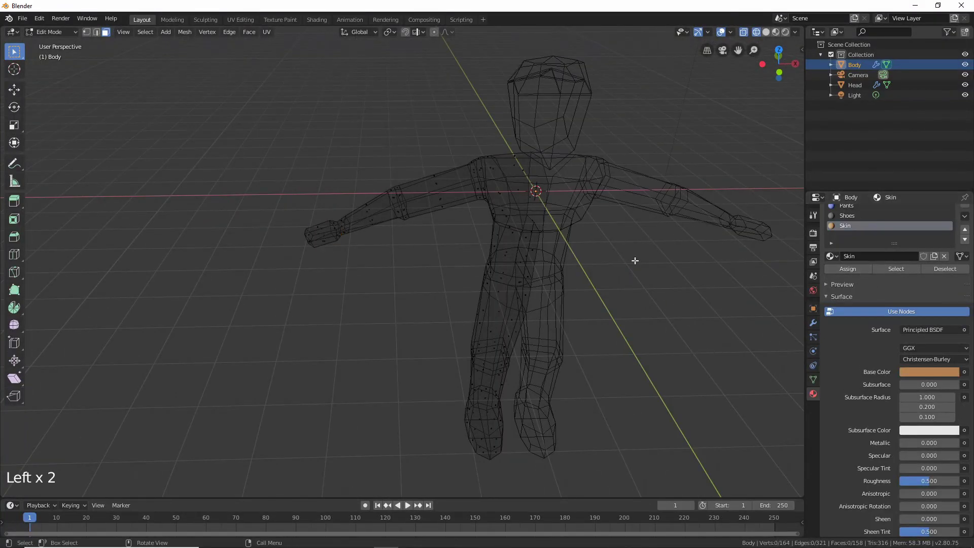
- Switch the viewport from wireframe to LookDev shading to display the assigned material colors
{"action": "left_click", "coordinate": [767, 32]}
{"action": "left_click", "coordinate": [775, 32]}
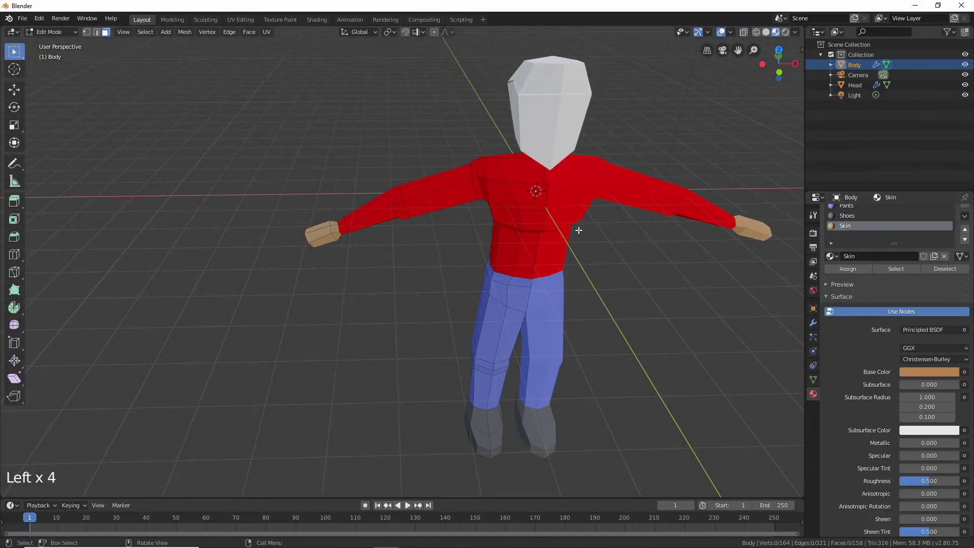
{"action": "mouse_move", "coordinate": [591, 237]}
{"action": "middle_mouse_down"}
{"action": "mouse_move", "coordinate": [609, 194]}
{"action": "mouse_move", "coordinate": [357, 250]}
{"action": "mouse_move", "coordinate": [548, 228]}
{"action": "mouse_move", "coordinate": [641, 241]}
{"action": "mouse_move", "coordinate": [622, 252]}
{"action": "middle_mouse_up"}
{"action": "scroll", "coordinate": [507, 230], "scroll_direction": "down", "scroll_amount": 3}
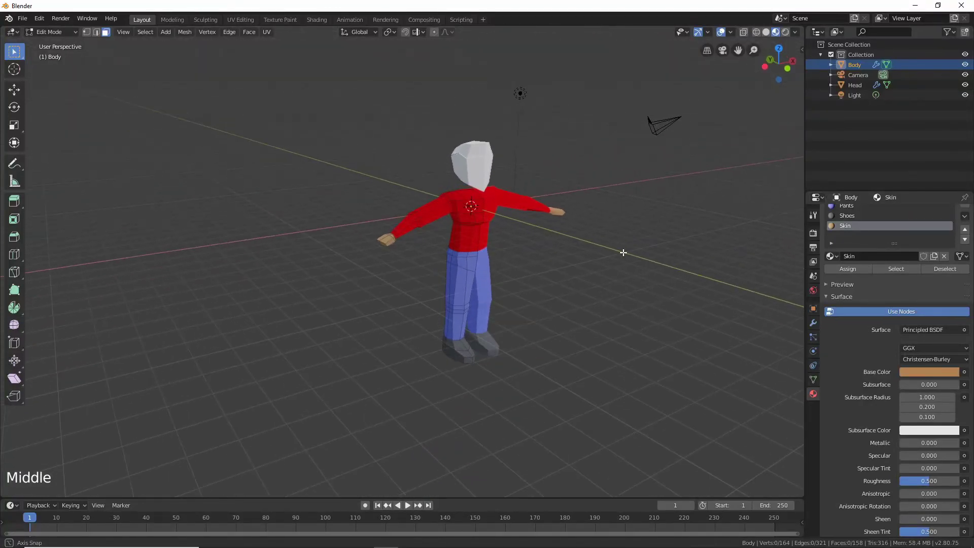
- Return to Object Mode and select the head object
{"action": "left_click", "coordinate": [500, 177]}
{"action": "left_click", "coordinate": [496, 179]}
{"action": "key", "text": "Tab"}
{"action": "left_click", "coordinate": [490, 177]}
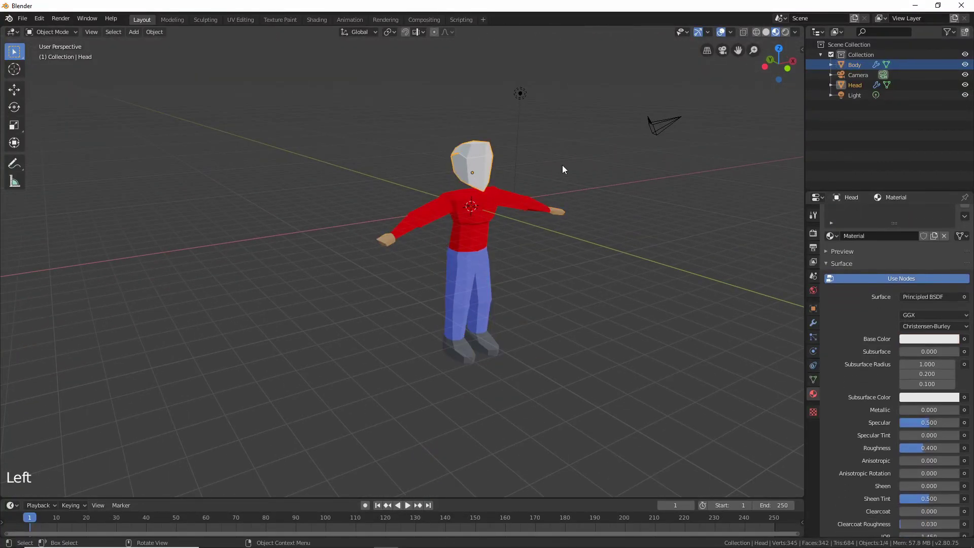
- Try to scale the head down slightly and lower it along the Z axis, and undo both changes
{"action": "middle_click_drag", "start_coordinate": [685, 152], "coordinate": [546, 169]}
{"action": "key", "text": "s"}
{"action": "left_click", "coordinate": [561, 172]}
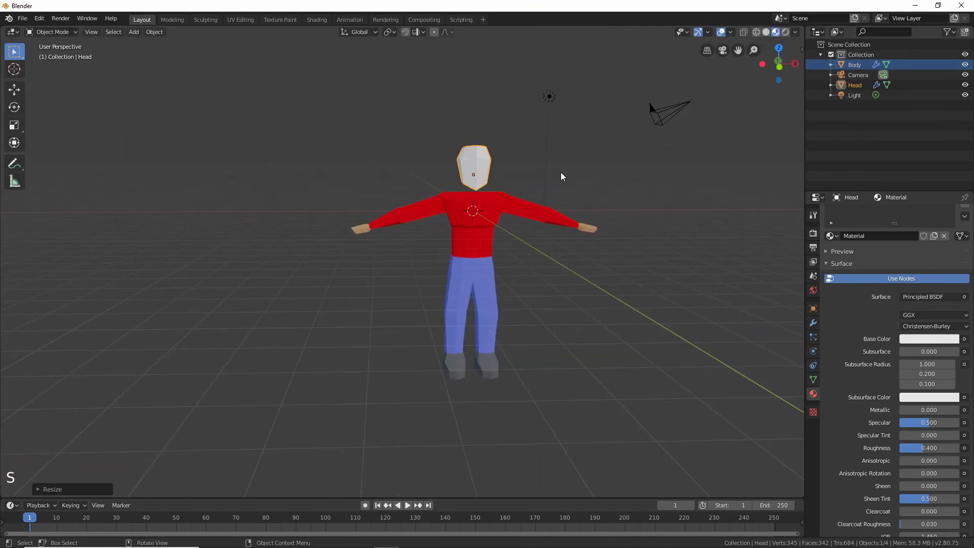
{"action": "key", "text": "g"}
{"action": "key", "text": "z"}
{"action": "left_click", "coordinate": [558, 176]}
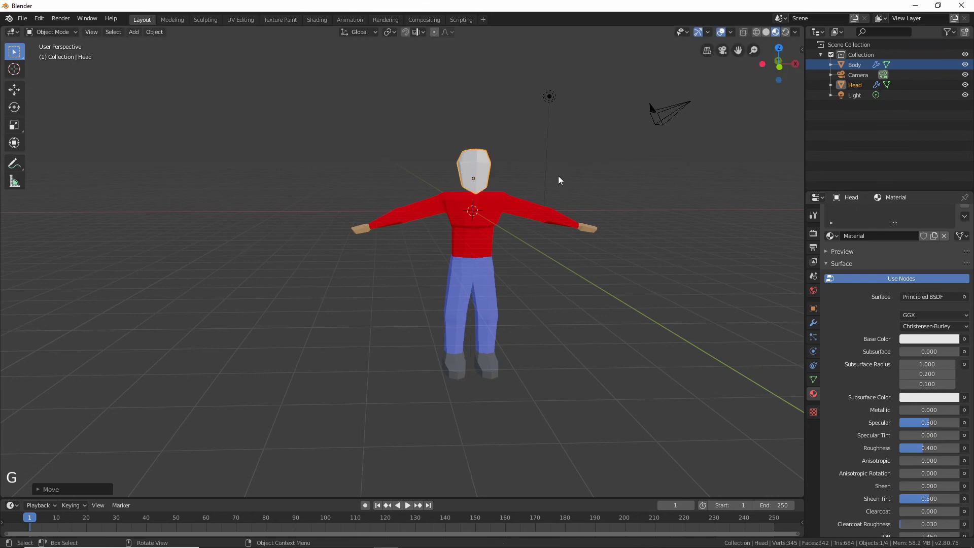
{"action": "mouse_move", "coordinate": [561, 174]}
{"action": "middle_mouse_down"}
{"action": "mouse_move", "coordinate": [619, 144]}
{"action": "mouse_move", "coordinate": [543, 175]}
{"action": "mouse_move", "coordinate": [580, 174]}
{"action": "mouse_move", "coordinate": [561, 179]}
{"action": "middle_mouse_up"}
{"action": "key", "text": "ctrl+z"}
{"action": "key", "text": "ctrl+z"}
{"action": "key", "text": "ctrl+z"}
- Replace the head's default material with the existing Skin material
{"action": "left_click", "coordinate": [588, 164]}
{"action": "scroll", "coordinate": [561, 179], "scroll_direction": "up", "scroll_amount": 2}
{"action": "left_click", "coordinate": [507, 126]}
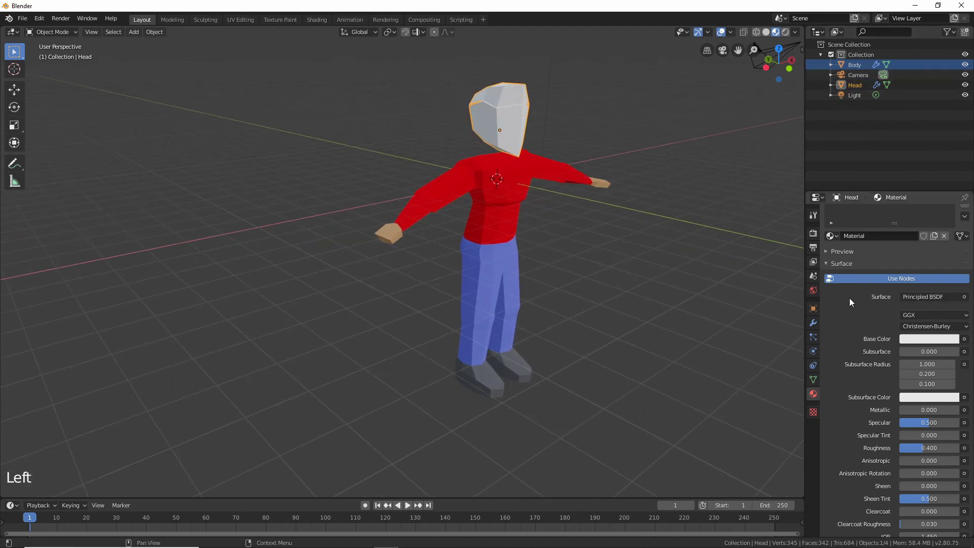
{"action": "scroll", "coordinate": [850, 297], "scroll_direction": "up", "scroll_amount": 3}
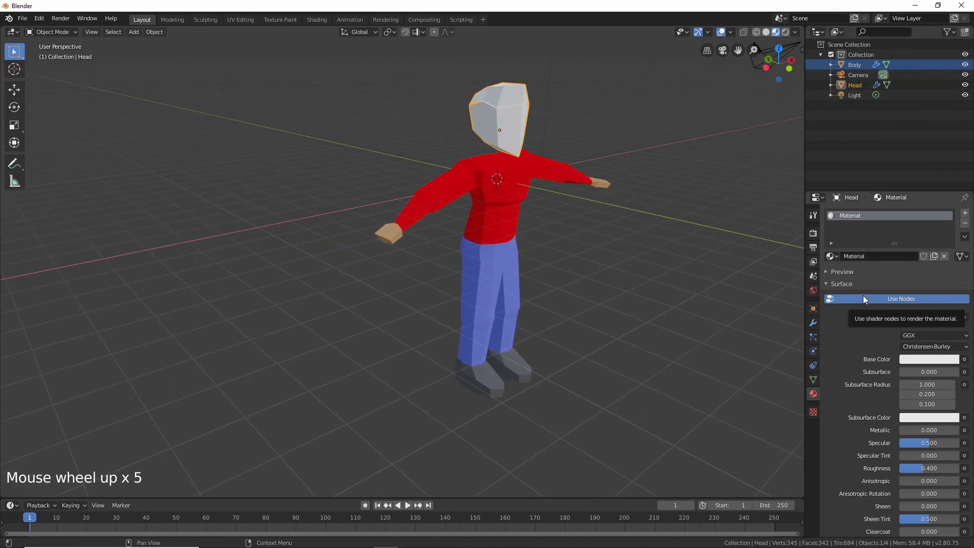
{"action": "left_click", "coordinate": [859, 217]}
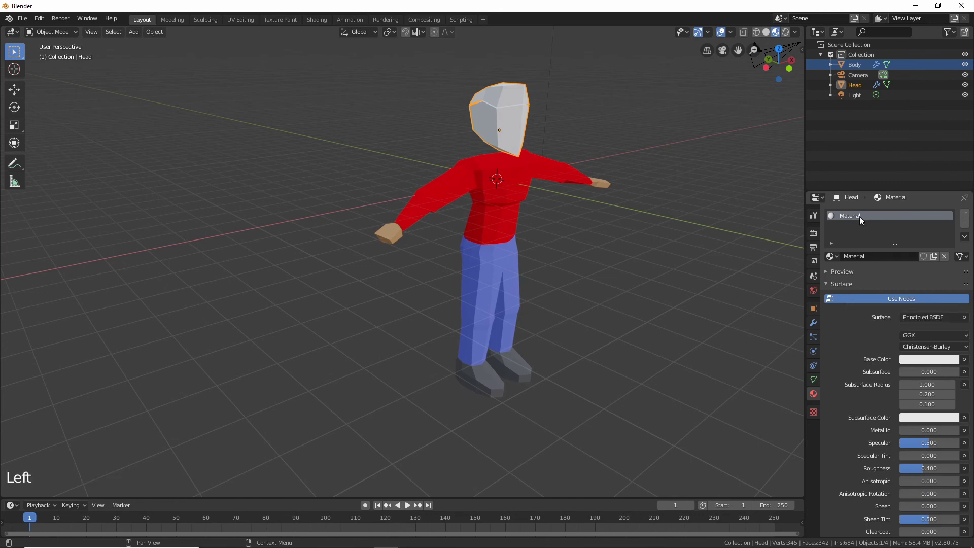
{"action": "left_click", "coordinate": [851, 257]}
{"action": "left_click", "coordinate": [836, 256]}
{"action": "left_click", "coordinate": [837, 256]}
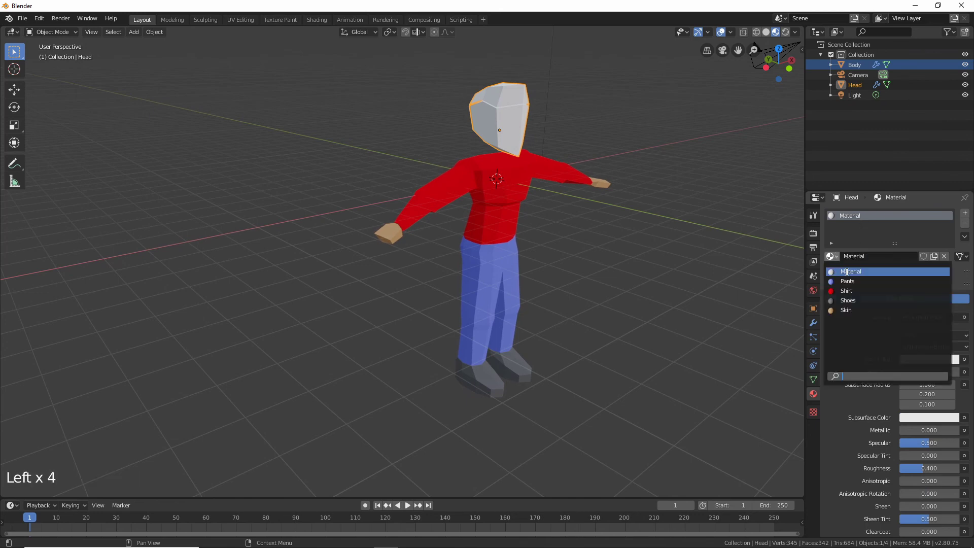
{"action": "left_click", "coordinate": [853, 310]}
{"action": "left_click", "coordinate": [654, 295]}
{"action": "middle_click_drag", "start_coordinate": [654, 295], "coordinate": [611, 249]}
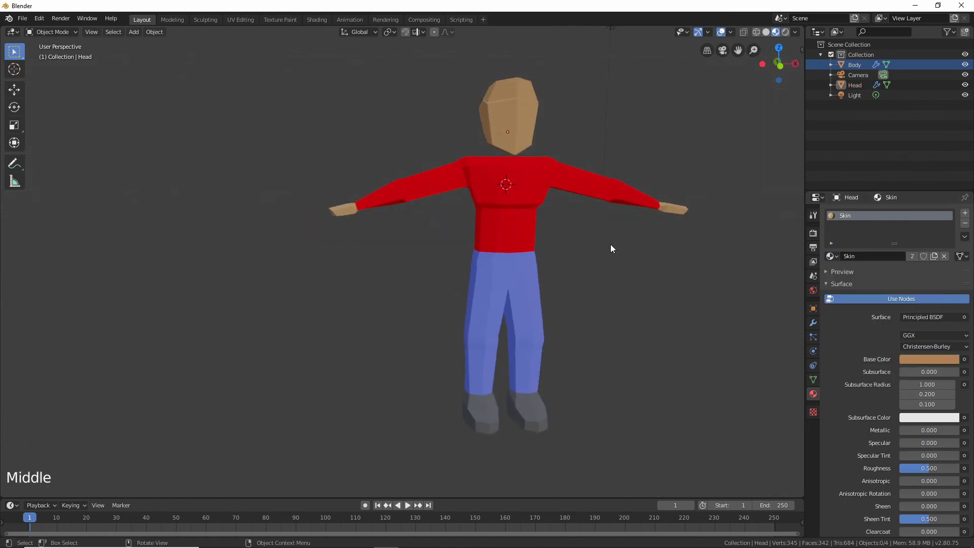
- Add a second material slot to the head with a new material named Hair
{"action": "middle_click_drag", "start_coordinate": [516, 133], "coordinate": [589, 159]}
{"action": "left_click", "coordinate": [504, 97]}
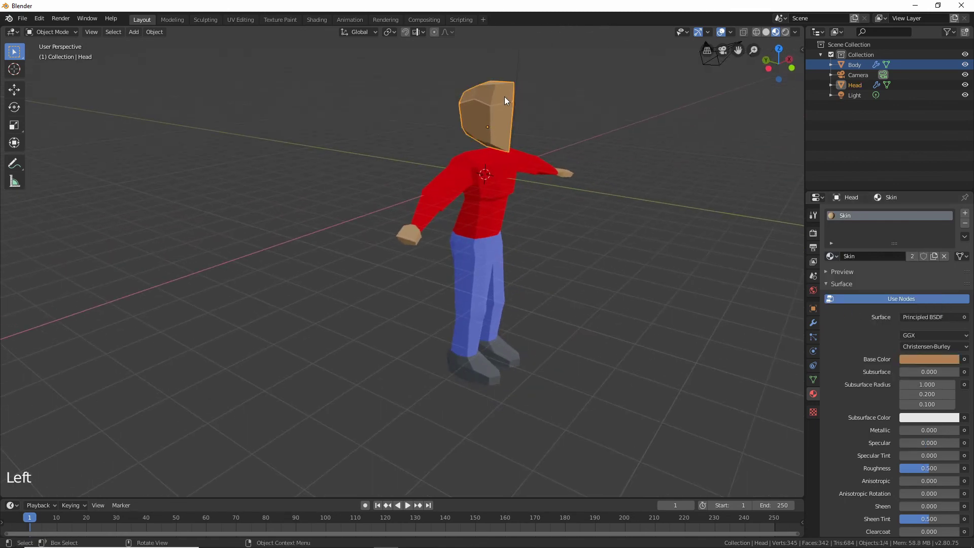
{"action": "left_click", "coordinate": [864, 224]}
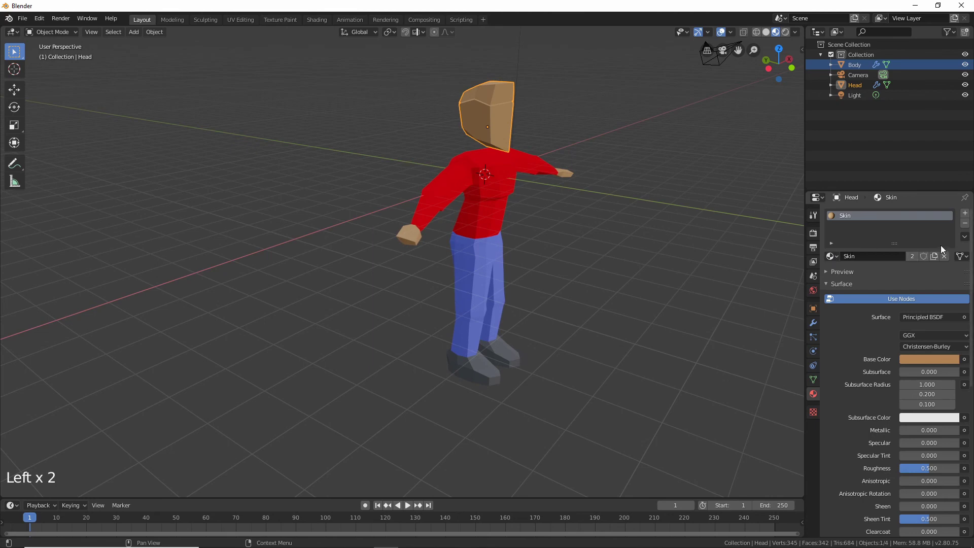
{"action": "left_click", "coordinate": [965, 212]}
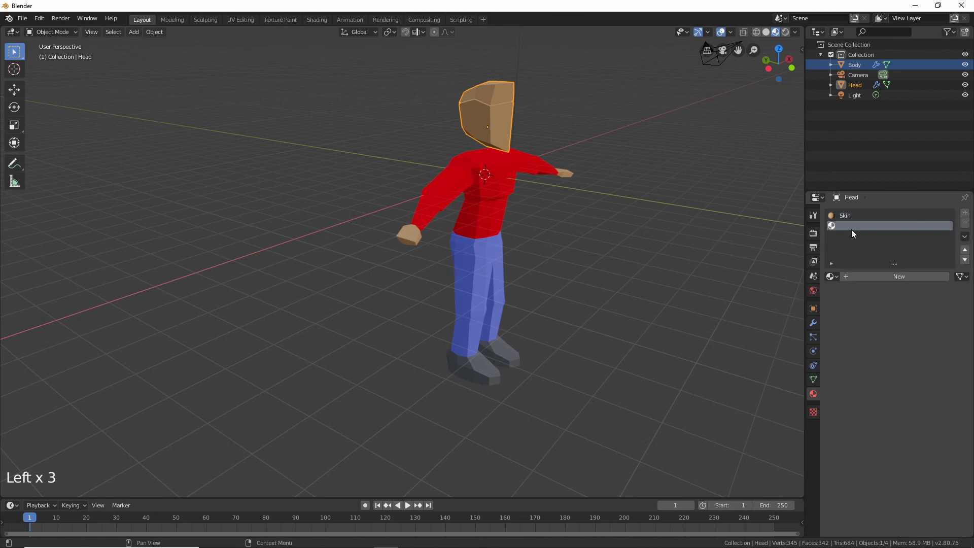
{"action": "left_click", "coordinate": [869, 275]}
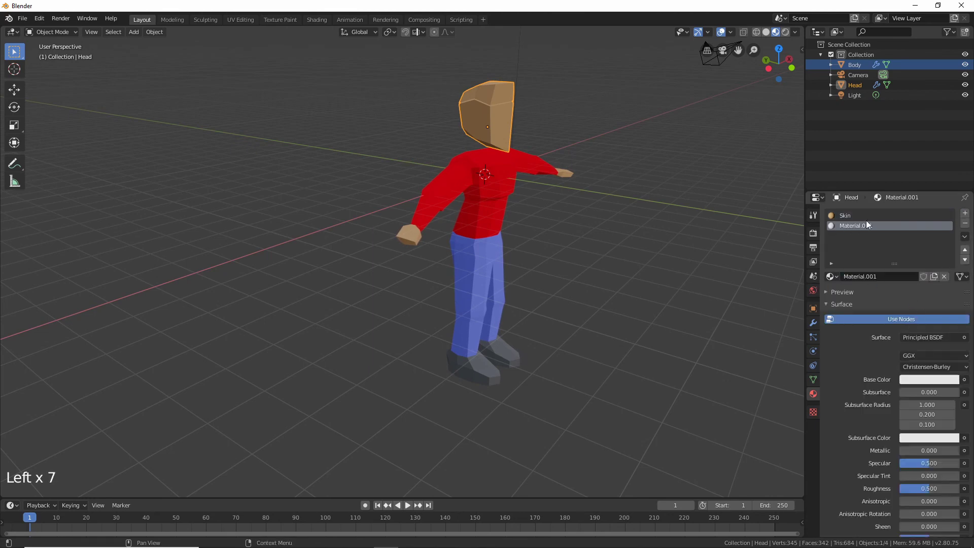
{"action": "type", "text": "Hair"}
{"action": "key", "text": "Return"}
- Give the Hair material a dark reddish-brown base color and a Specular value of 0
{"action": "left_click", "coordinate": [921, 379]}
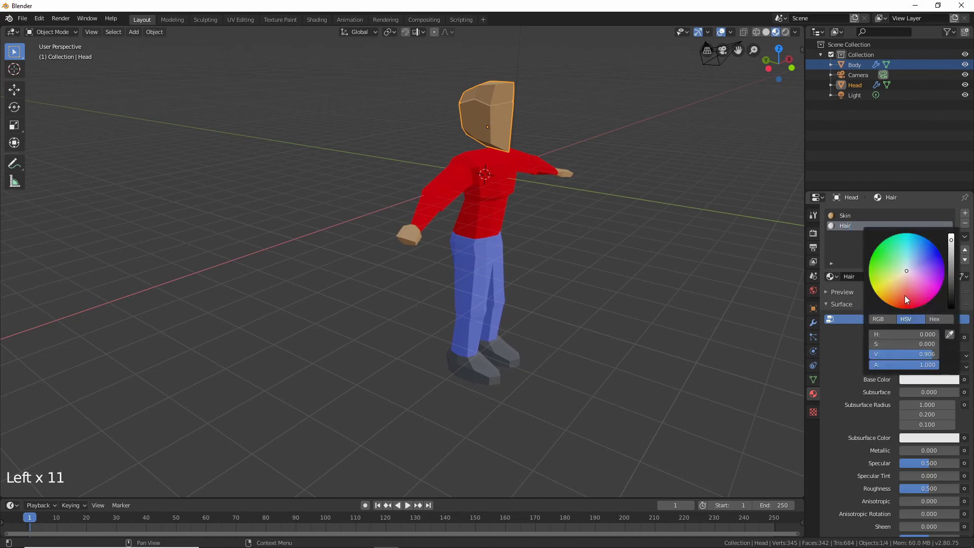
{"action": "left_click_drag", "start_coordinate": [906, 296], "coordinate": [899, 300]}
{"action": "left_click_drag", "start_coordinate": [951, 277], "coordinate": [951, 279]}
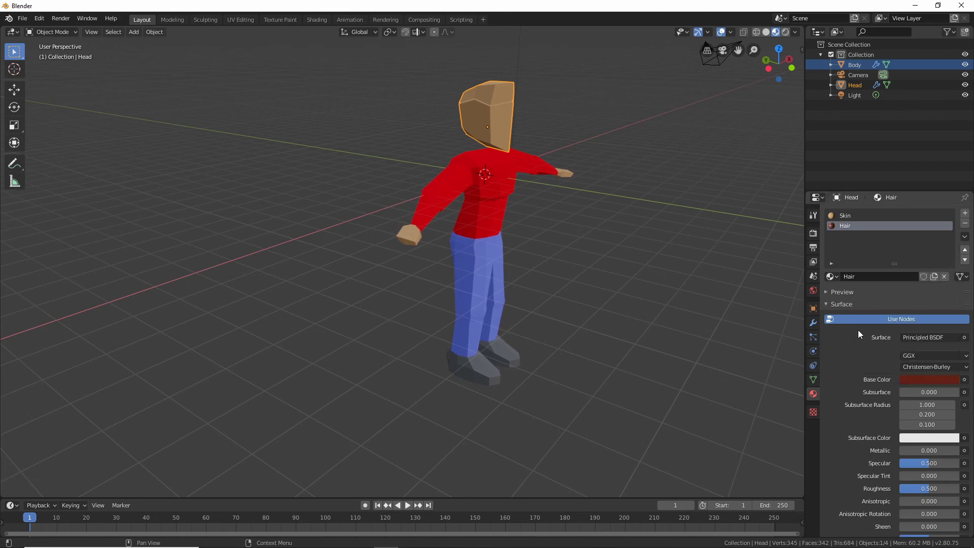
{"action": "left_click_drag", "start_coordinate": [937, 464], "coordinate": [894, 443]}
- Assign the Hair material to the linked faces forming the top of the head, and return to Object Mode
{"action": "key", "text": "Tab"}
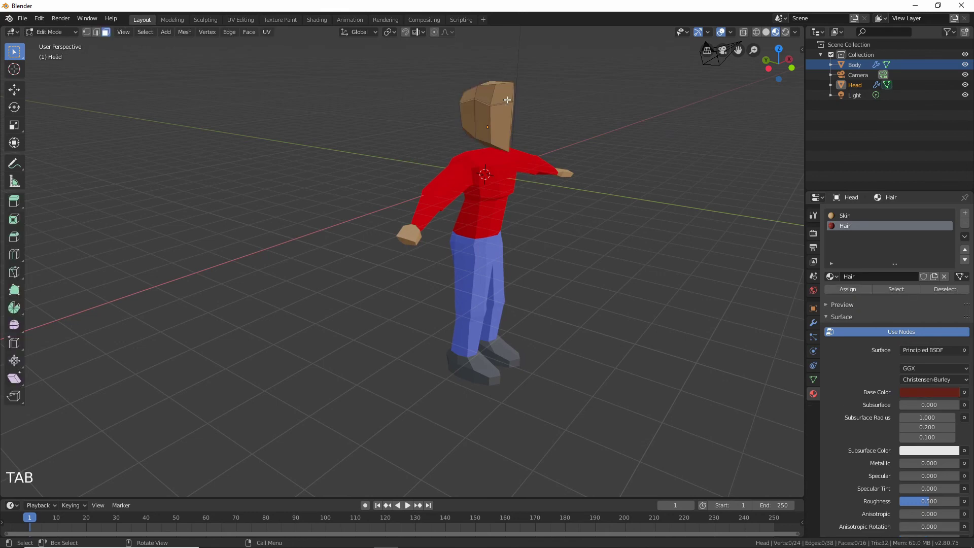
{"action": "key", "text": "l"}
{"action": "middle_click_drag", "start_coordinate": [486, 93], "coordinate": [475, 147]}
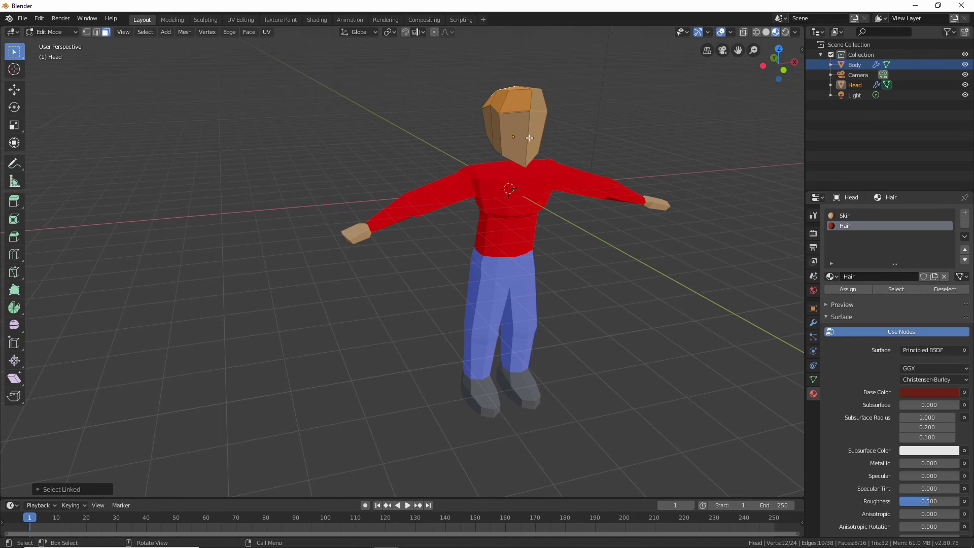
{"action": "middle_click_drag", "start_coordinate": [510, 103], "coordinate": [523, 86]}
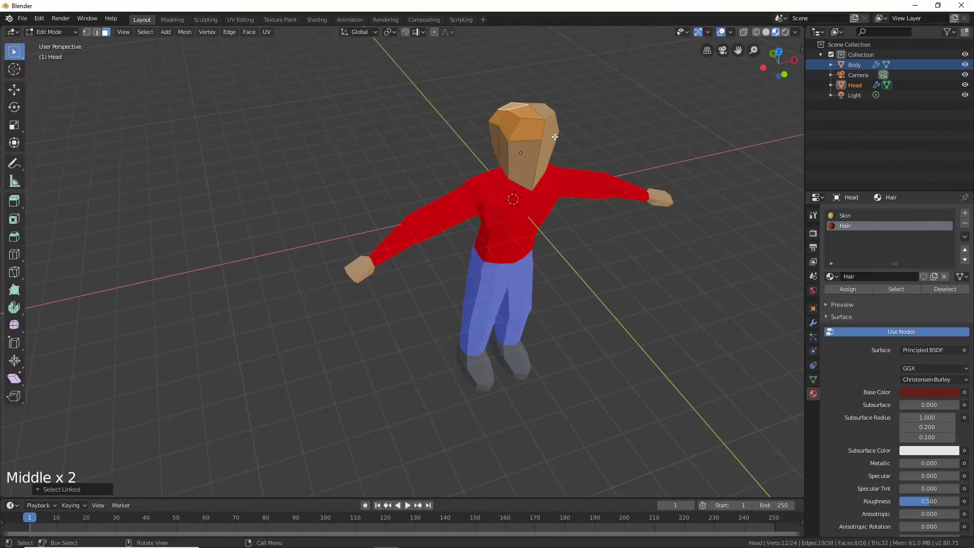
{"action": "middle_click_drag", "start_coordinate": [569, 113], "coordinate": [546, 106]}
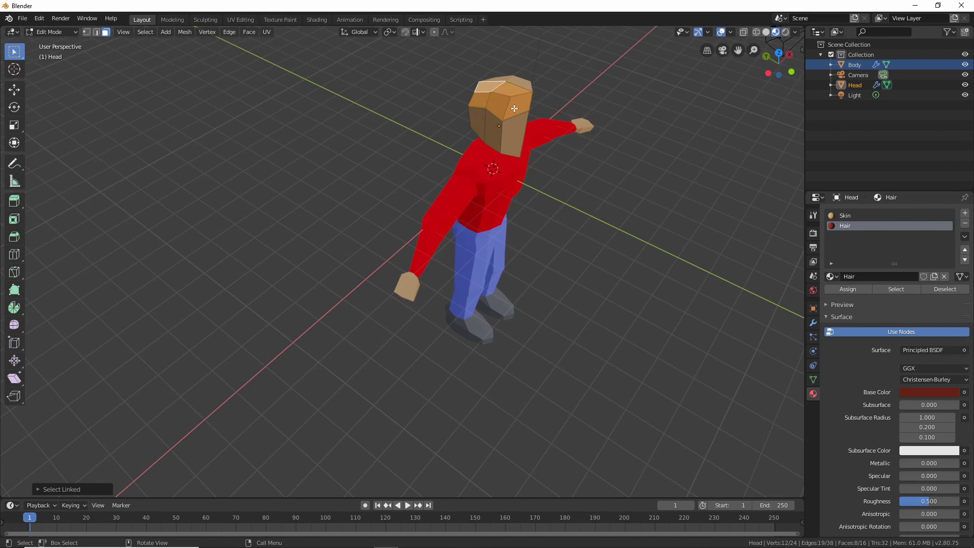
{"action": "left_click", "coordinate": [857, 289]}
{"action": "left_click", "coordinate": [614, 293]}
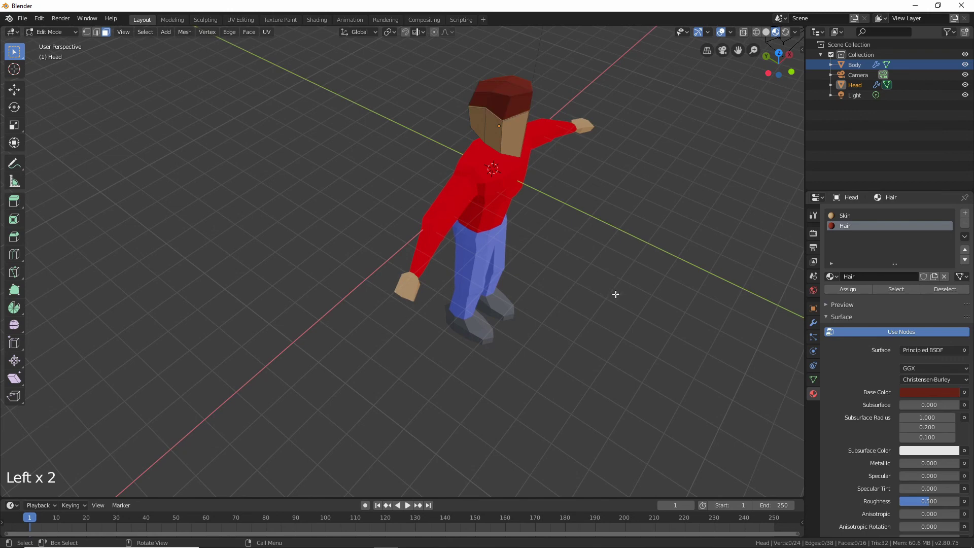
{"action": "middle_click_drag", "start_coordinate": [615, 294], "coordinate": [428, 226]}
{"action": "scroll", "coordinate": [373, 151], "scroll_direction": "up", "scroll_amount": 2}
{"action": "middle_click_drag", "start_coordinate": [357, 76], "coordinate": [574, 184], "text": "shift"}
{"action": "left_click", "coordinate": [436, 187]}
{"action": "key", "text": "Tab"}
- Open the body in Edit Mode and switch the viewport to wireframe shading
{"action": "scroll", "coordinate": [424, 180], "scroll_direction": "down", "scroll_amount": 2}
{"action": "scroll", "coordinate": [543, 230], "scroll_direction": "down", "scroll_amount": 3}
{"action": "middle_click_drag", "start_coordinate": [543, 229], "coordinate": [476, 215]}
{"action": "left_click", "coordinate": [397, 235]}
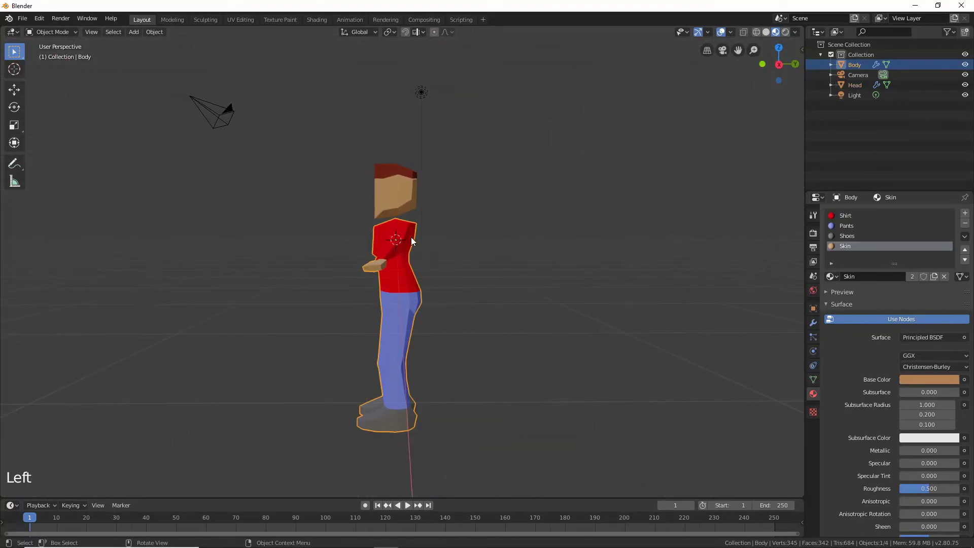
{"action": "mouse_move", "coordinate": [457, 247]}
{"action": "middle_mouse_down"}
{"action": "mouse_move", "coordinate": [450, 231]}
{"action": "mouse_move", "coordinate": [605, 263]}
{"action": "mouse_move", "coordinate": [639, 256]}
{"action": "mouse_move", "coordinate": [455, 254]}
{"action": "middle_mouse_up"}
{"action": "key", "text": "Tab"}
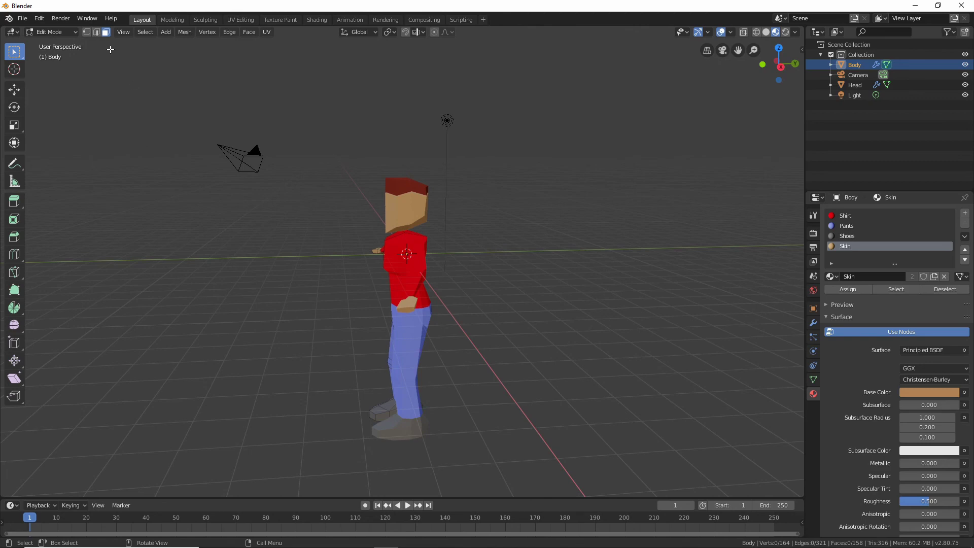
{"action": "left_click", "coordinate": [757, 32]}
- Try to shift the body's torso and arm faces along the global Y axis
{"action": "mouse_move", "coordinate": [561, 96]}
{"action": "middle_mouse_down"}
{"action": "mouse_move", "coordinate": [607, 163]}
{"action": "mouse_move", "coordinate": [519, 161]}
{"action": "middle_mouse_up"}
{"action": "key", "text": "b"}
{"action": "left_click_drag", "start_coordinate": [330, 151], "coordinate": [476, 263]}
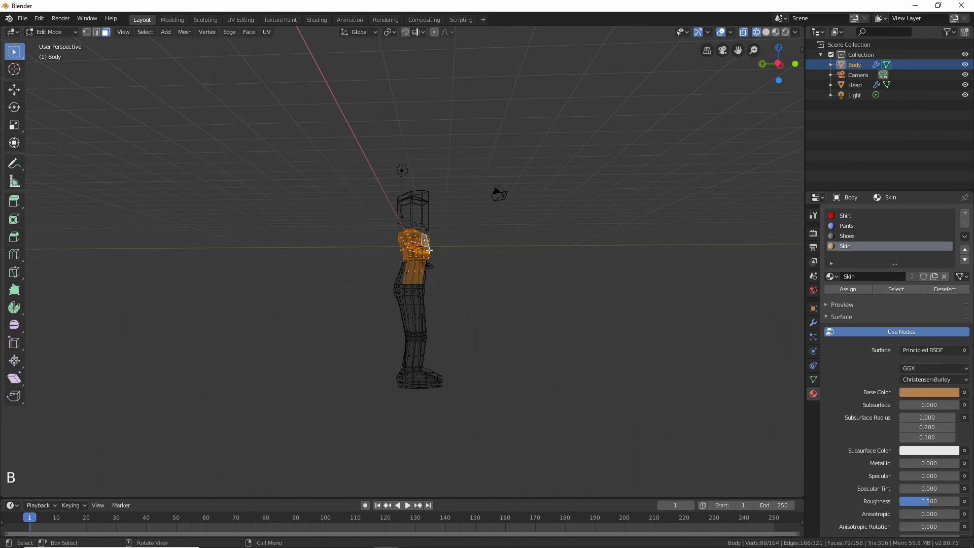
{"action": "key", "text": "b"}
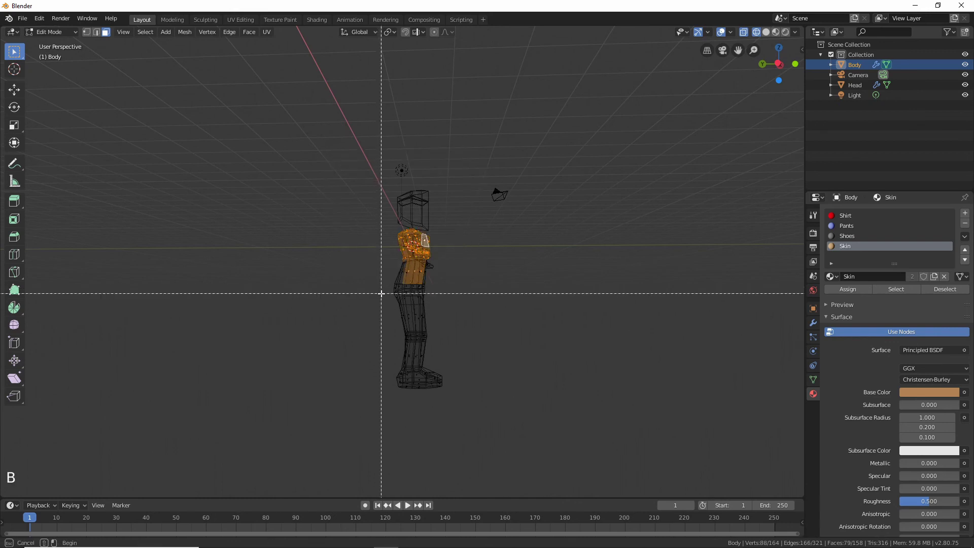
{"action": "middle_click_drag", "start_coordinate": [380, 293], "coordinate": [397, 253]}
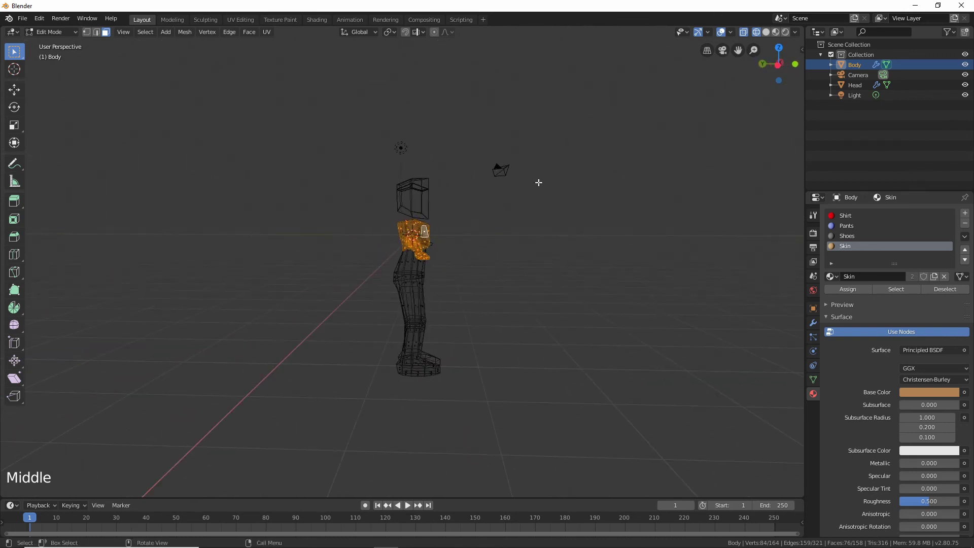
{"action": "key", "text": "g"}
{"action": "key", "text": "y"}
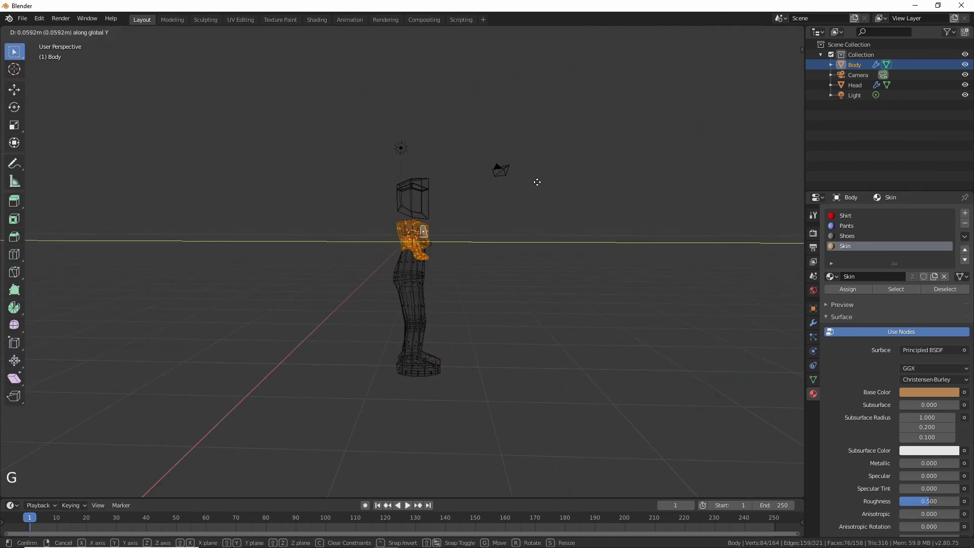
{"action": "key", "text": "Escape"}
{"action": "left_click", "coordinate": [551, 213]}
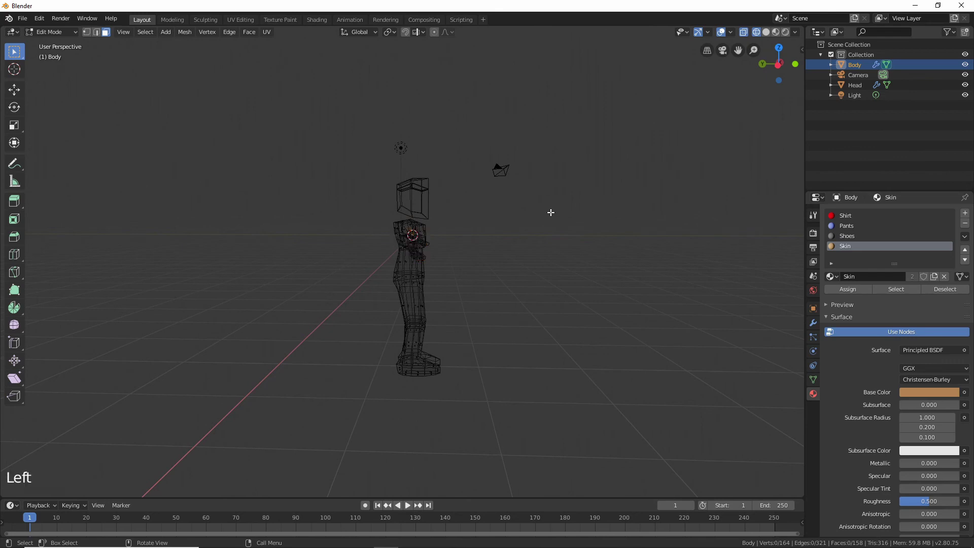
{"action": "middle_click_drag", "start_coordinate": [551, 213], "coordinate": [309, 218]}
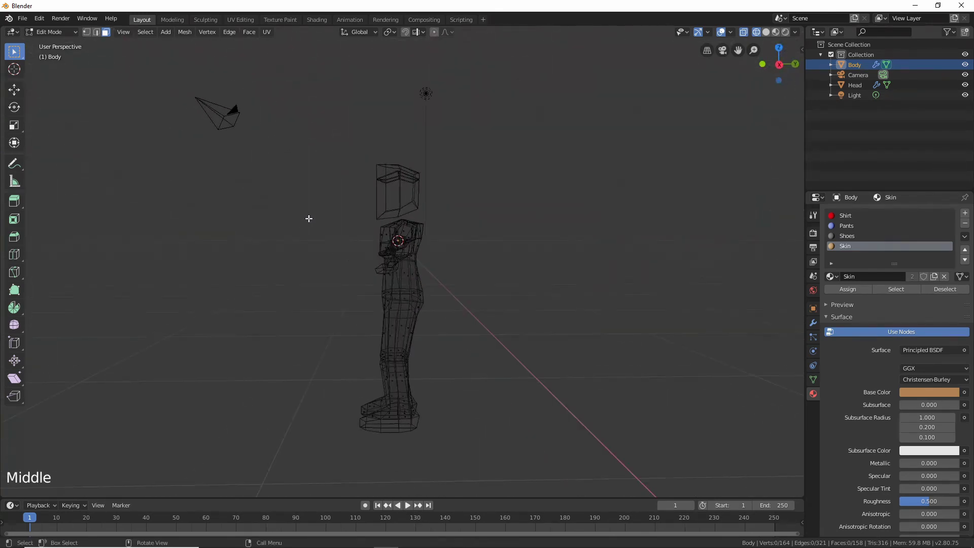
- Return to Object Mode and move the head about 0.31 m along the global Y axis to align it over the body
{"action": "key", "text": "Tab"}
{"action": "left_click", "coordinate": [386, 192]}
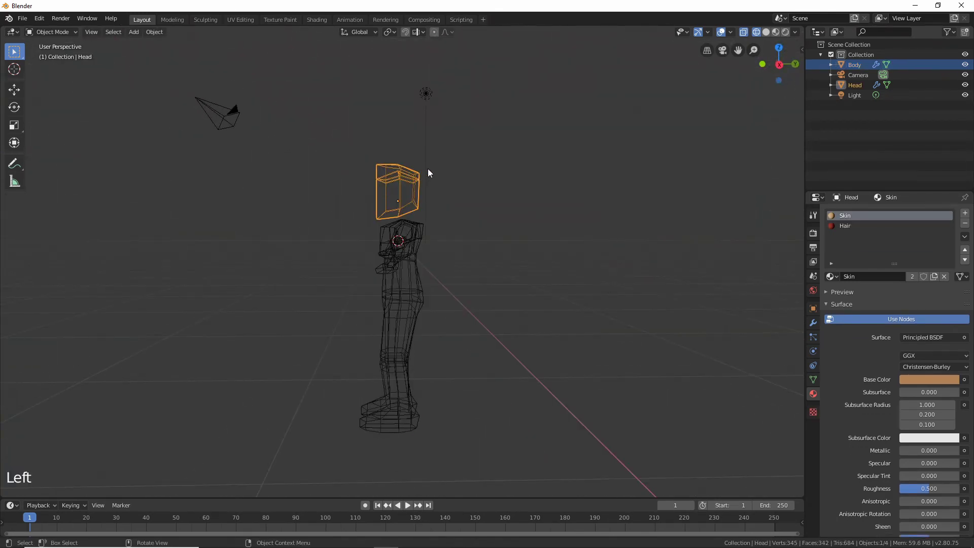
{"action": "key", "text": "g"}
{"action": "key", "text": "y"}
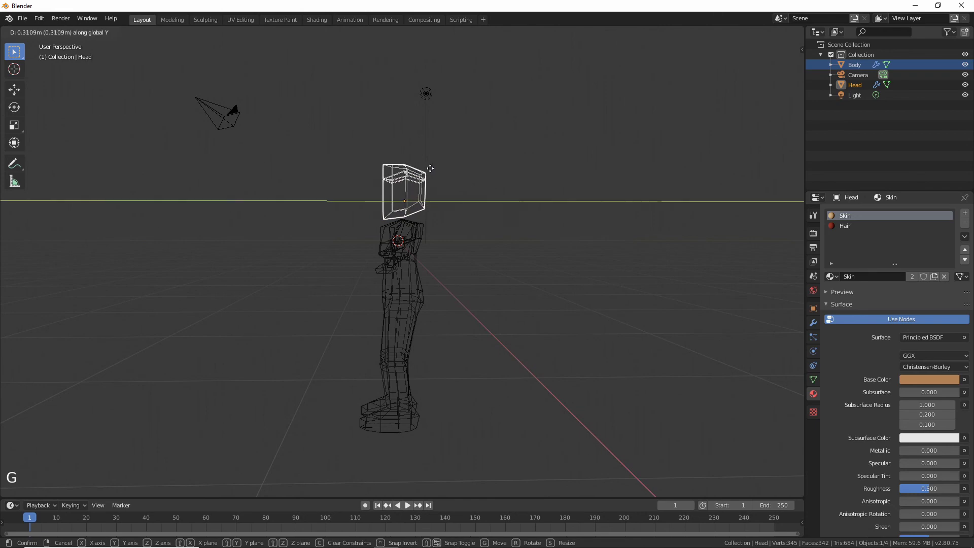
{"action": "left_click", "coordinate": [430, 168]}
{"action": "left_click", "coordinate": [543, 208]}
{"action": "middle_click_drag", "start_coordinate": [543, 208], "coordinate": [690, 131]}
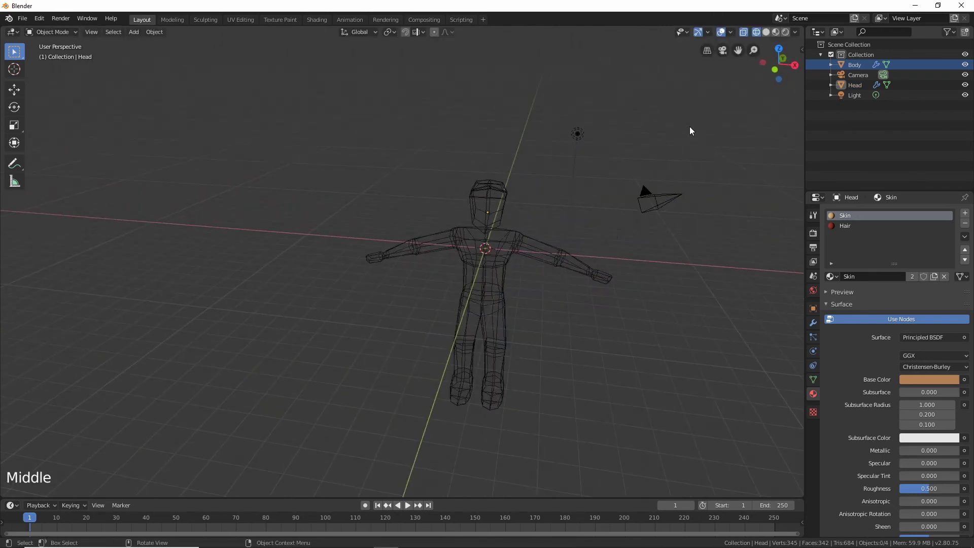
- Examine the colored figure from several angles in material preview and rendered shading
{"action": "left_click", "coordinate": [776, 32]}
{"action": "mouse_move", "coordinate": [640, 200]}
{"action": "middle_mouse_down"}
{"action": "mouse_move", "coordinate": [740, 243]}
{"action": "mouse_move", "coordinate": [540, 234]}
{"action": "mouse_move", "coordinate": [281, 258]}
{"action": "mouse_move", "coordinate": [194, 237]}
{"action": "mouse_move", "coordinate": [245, 303]}
{"action": "middle_mouse_up"}
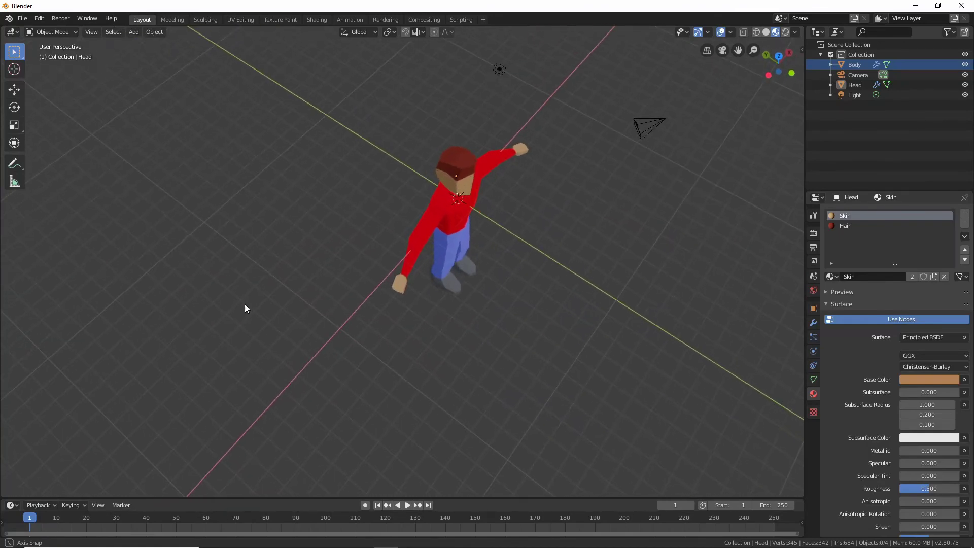
{"action": "scroll", "coordinate": [506, 272], "scroll_direction": "down", "scroll_amount": 6}
{"action": "left_click", "coordinate": [508, 261]}
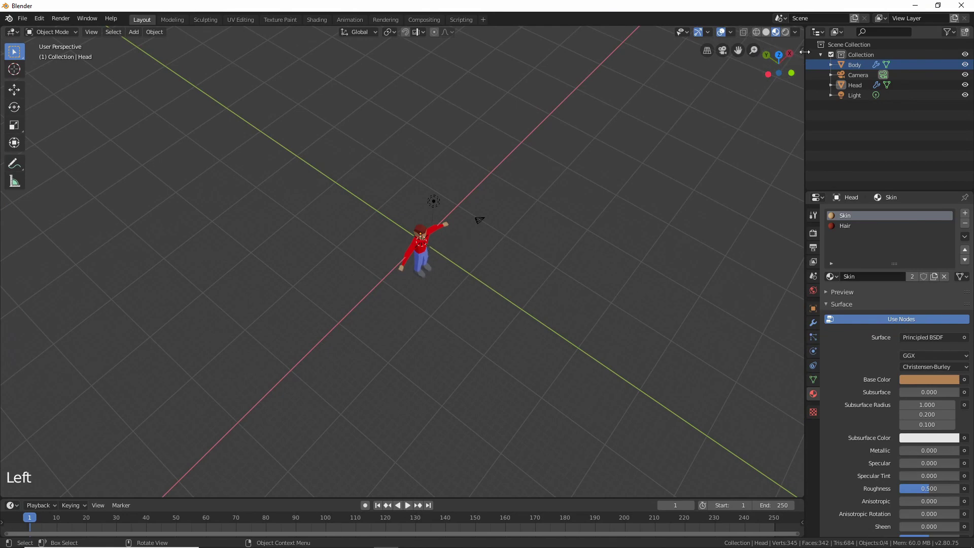
{"action": "left_click", "coordinate": [787, 34]}
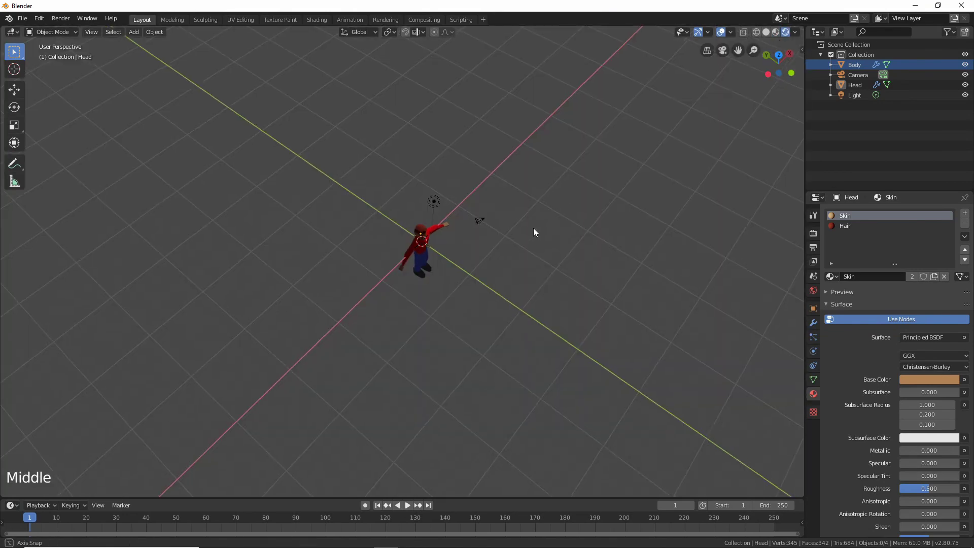
{"action": "mouse_move", "coordinate": [534, 228]}
{"action": "middle_mouse_down"}
{"action": "mouse_move", "coordinate": [401, 214]}
{"action": "mouse_move", "coordinate": [466, 190]}
{"action": "mouse_move", "coordinate": [570, 217]}
{"action": "mouse_move", "coordinate": [492, 196]}
{"action": "mouse_move", "coordinate": [472, 166]}
{"action": "mouse_move", "coordinate": [417, 195]}
{"action": "mouse_move", "coordinate": [514, 136]}
{"action": "mouse_move", "coordinate": [485, 178]}
{"action": "middle_mouse_up"}
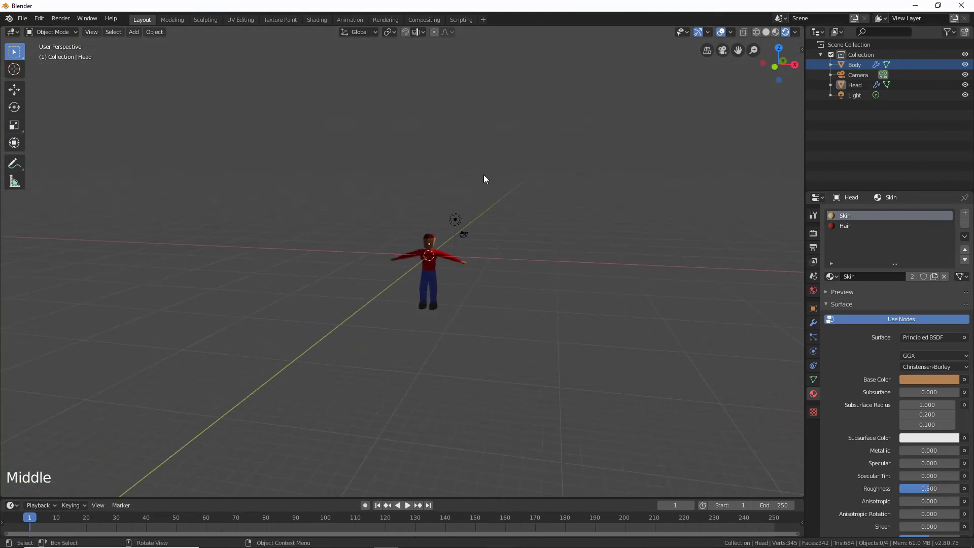
{"action": "scroll", "coordinate": [443, 299], "scroll_direction": "up", "scroll_amount": 3}
{"action": "scroll", "coordinate": [444, 301], "scroll_direction": "up", "scroll_amount": 3}
{"action": "left_click", "coordinate": [497, 287]}
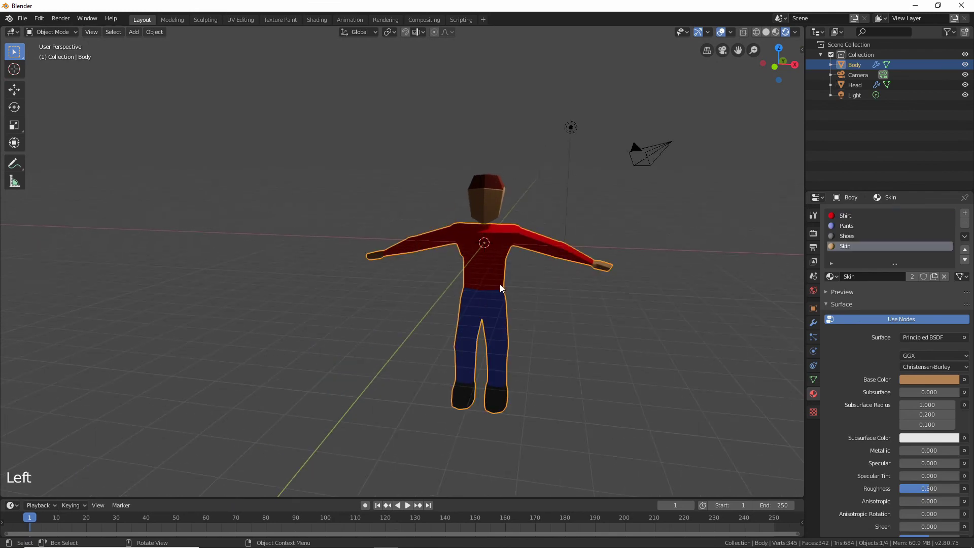
{"action": "middle_click_drag", "start_coordinate": [500, 284], "coordinate": [582, 309]}
{"action": "left_click", "coordinate": [614, 325]}
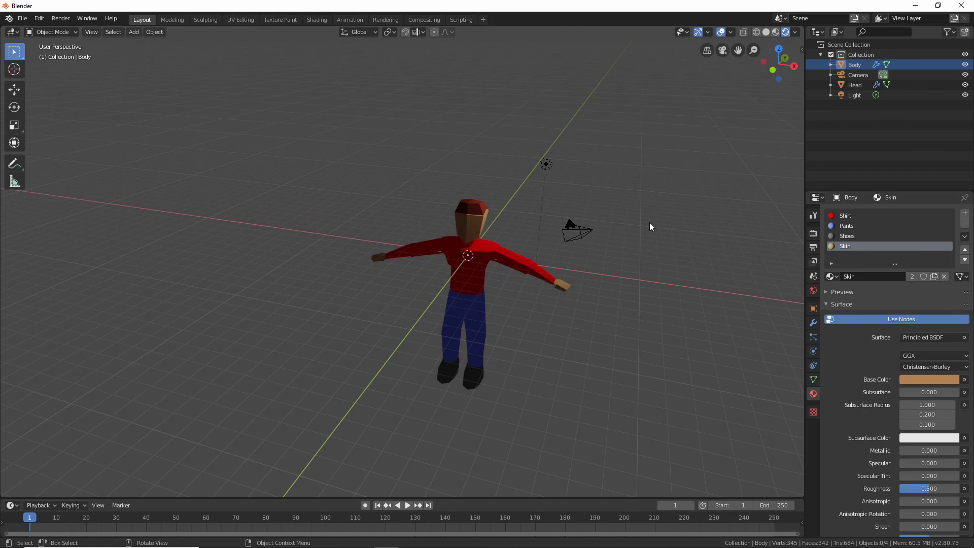
- Open the body in Edit Mode and switch the viewport back to material preview shading
{"action": "key", "text": "Tab"}
{"action": "left_click", "coordinate": [633, 207]}
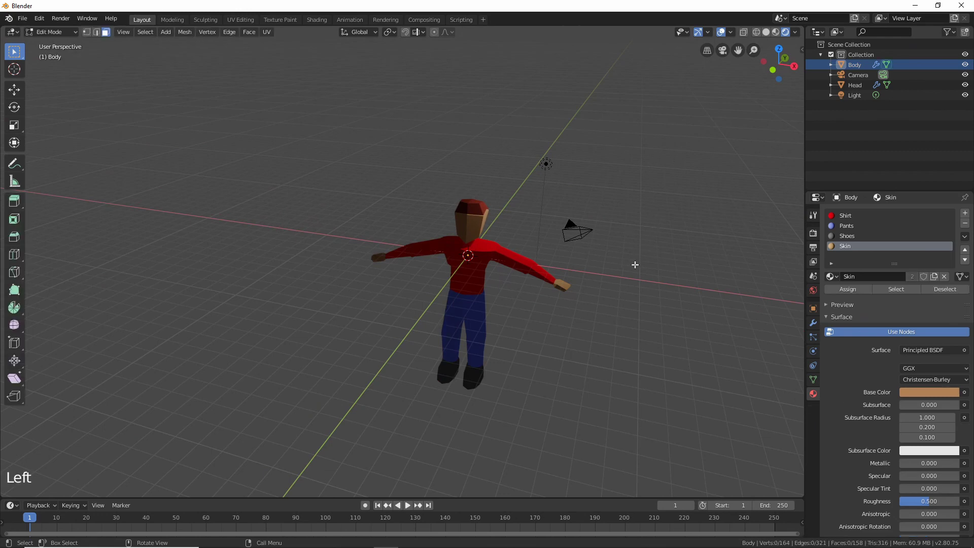
{"action": "middle_click_drag", "start_coordinate": [635, 264], "coordinate": [650, 289]}
{"action": "left_click", "coordinate": [655, 289]}
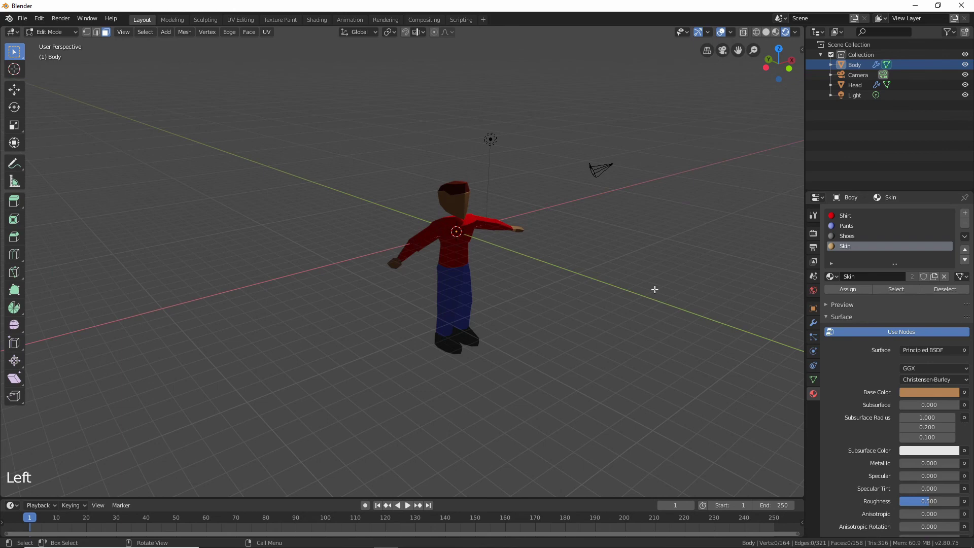
{"action": "left_click", "coordinate": [776, 32]}
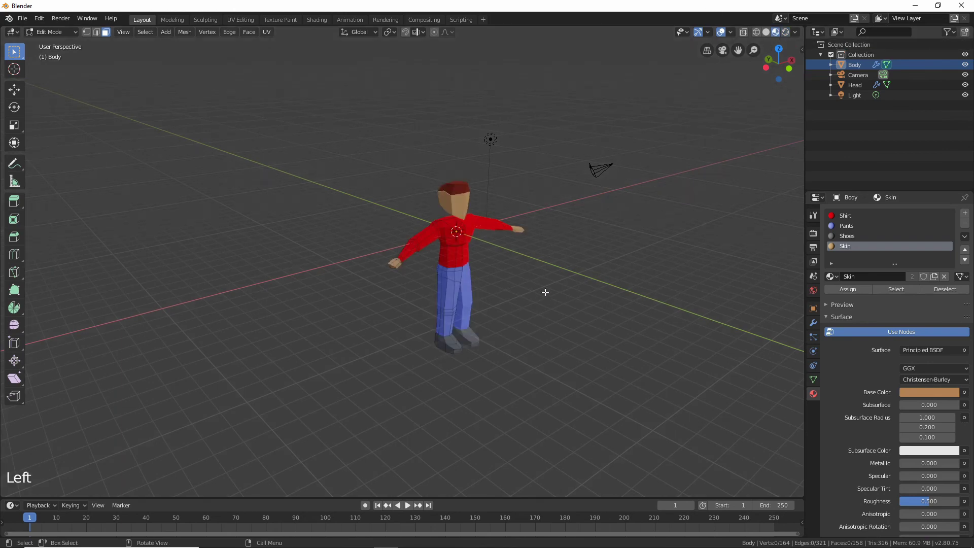
{"action": "middle_click_drag", "start_coordinate": [509, 265], "coordinate": [552, 315]}
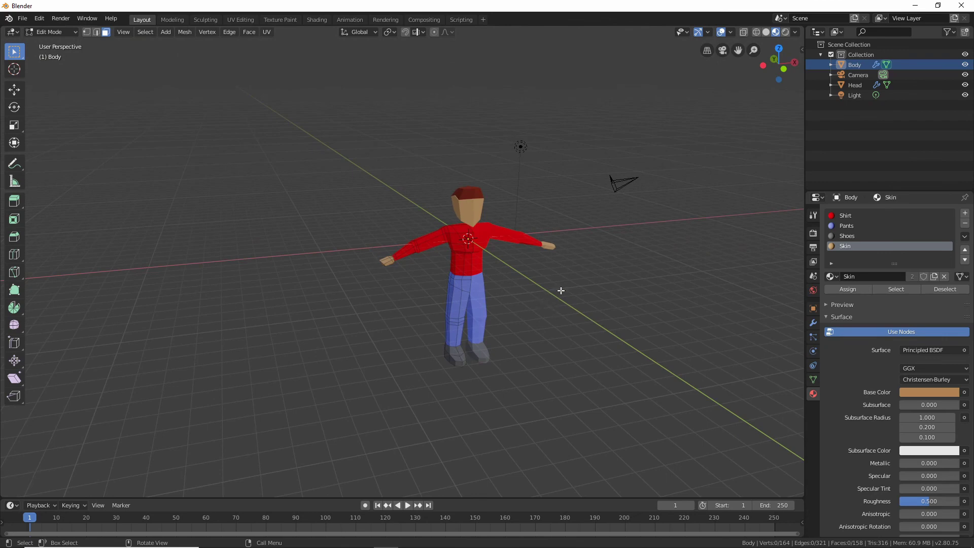
{"action": "scroll", "coordinate": [489, 287], "scroll_direction": "up", "scroll_amount": 3}
{"action": "left_click", "coordinate": [523, 293]}
{"action": "key", "text": "Tab"}
{"action": "key", "text": "Tab"}
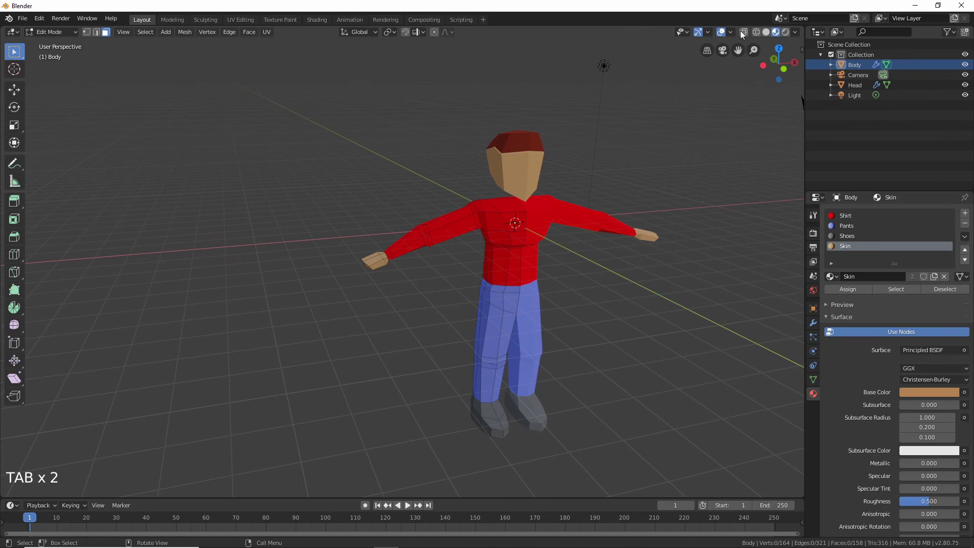
- In vertex selection mode, slide the front-center vertex just below the waist down its edge and shift it along the global Y axis
{"action": "left_click", "coordinate": [756, 32]}
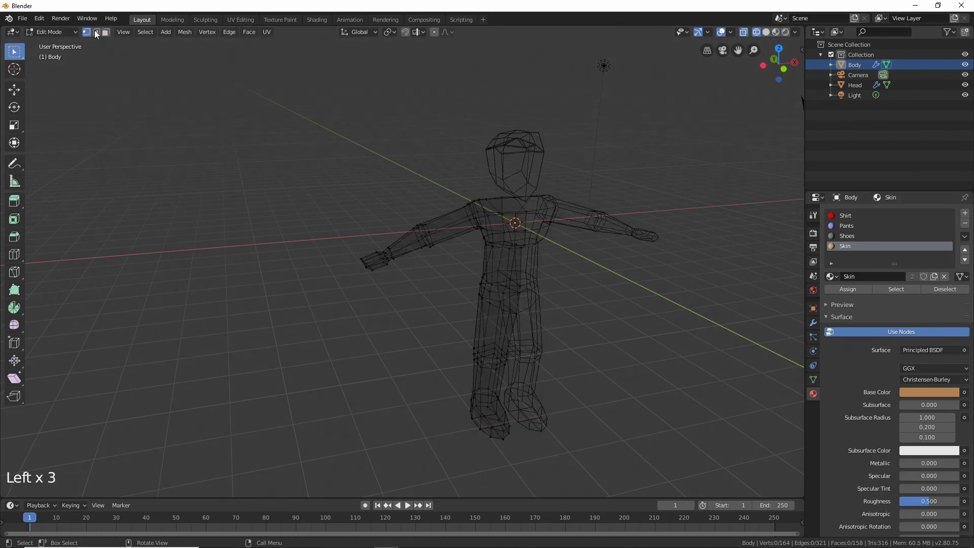
{"action": "left_click", "coordinate": [522, 291]}
{"action": "middle_click_drag", "start_coordinate": [522, 290], "coordinate": [703, 82]}
{"action": "left_click", "coordinate": [776, 32]}
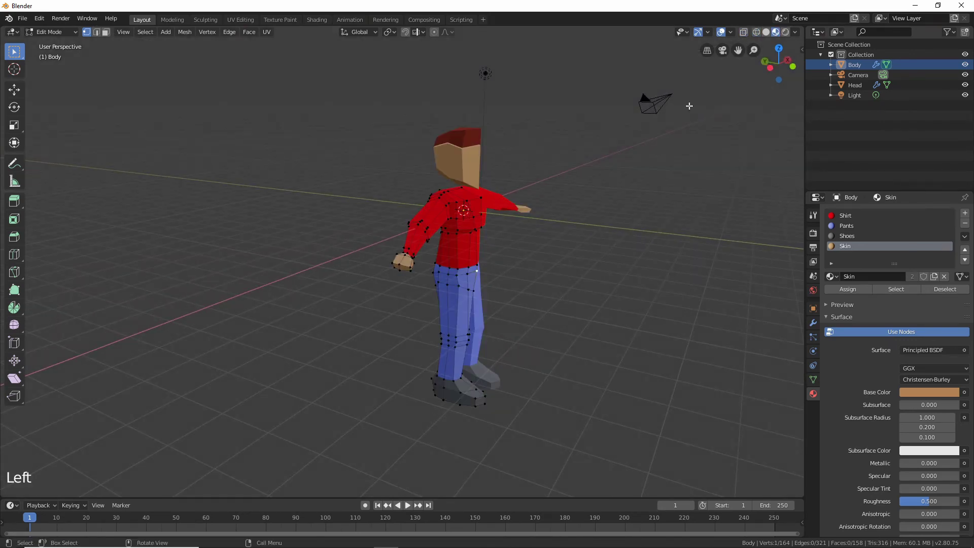
{"action": "key", "text": "g"}
{"action": "key", "text": "g"}
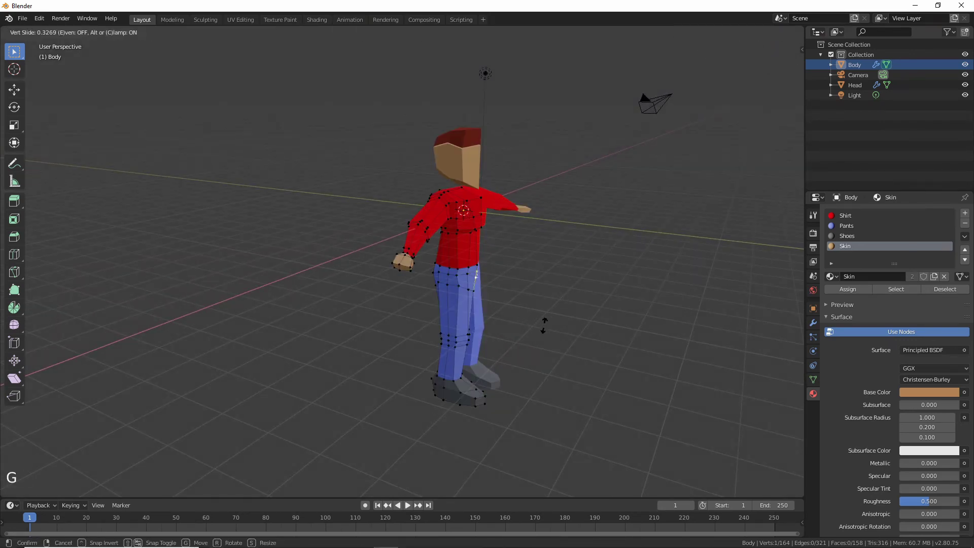
{"action": "left_click", "coordinate": [547, 327]}
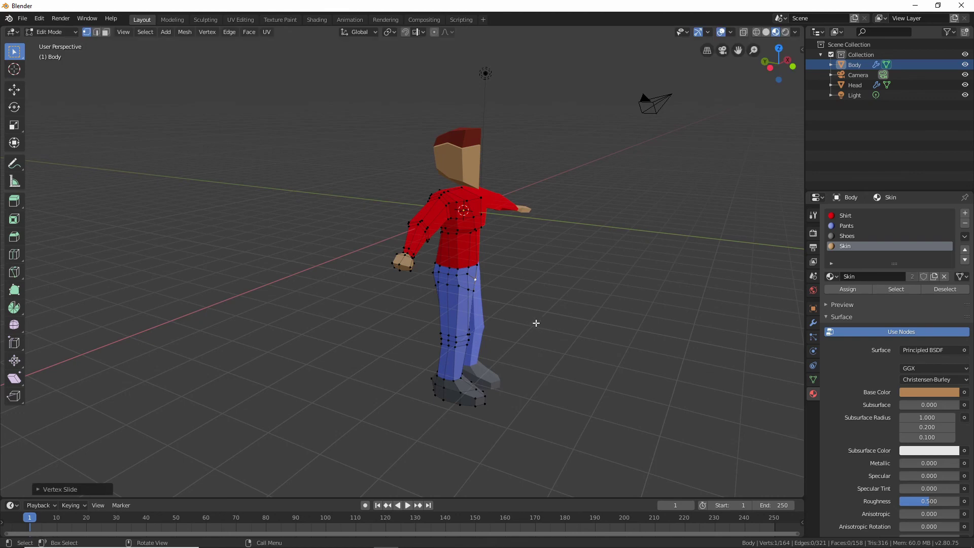
{"action": "key", "text": "g"}
{"action": "key", "text": "y"}
{"action": "left_click", "coordinate": [542, 324]}
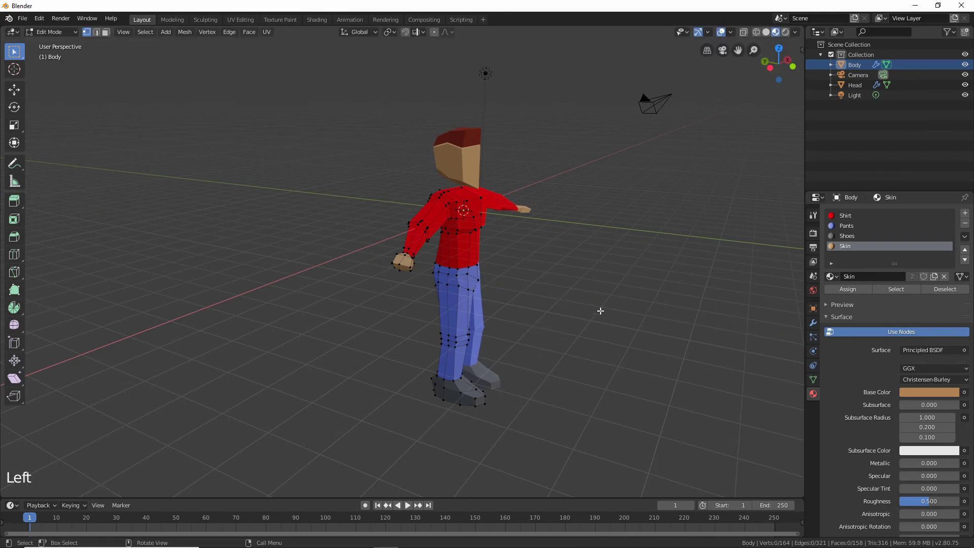
- Try to move the vertex at the front of the hips backward along the global Y axis
{"action": "mouse_move", "coordinate": [600, 306]}
{"action": "middle_mouse_down"}
{"action": "mouse_move", "coordinate": [487, 305]}
{"action": "mouse_move", "coordinate": [369, 282]}
{"action": "mouse_move", "coordinate": [482, 304]}
{"action": "mouse_move", "coordinate": [632, 300]}
{"action": "mouse_move", "coordinate": [602, 293]}
{"action": "middle_mouse_up"}
{"action": "scroll", "coordinate": [469, 288], "scroll_direction": "up", "scroll_amount": 3}
{"action": "scroll", "coordinate": [469, 288], "scroll_direction": "up", "scroll_amount": 1}
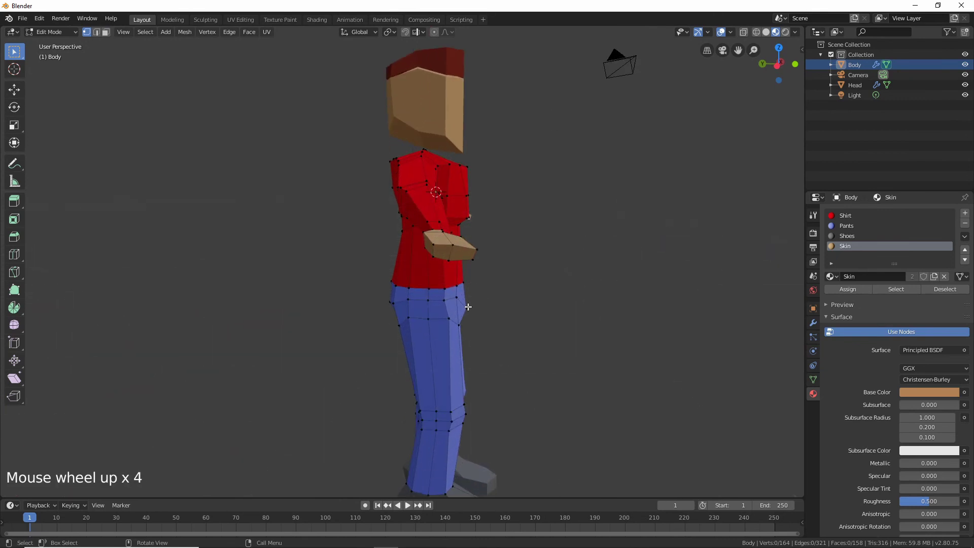
{"action": "left_click", "coordinate": [466, 307]}
{"action": "key", "text": "g"}
{"action": "middle_click", "coordinate": [509, 307]}
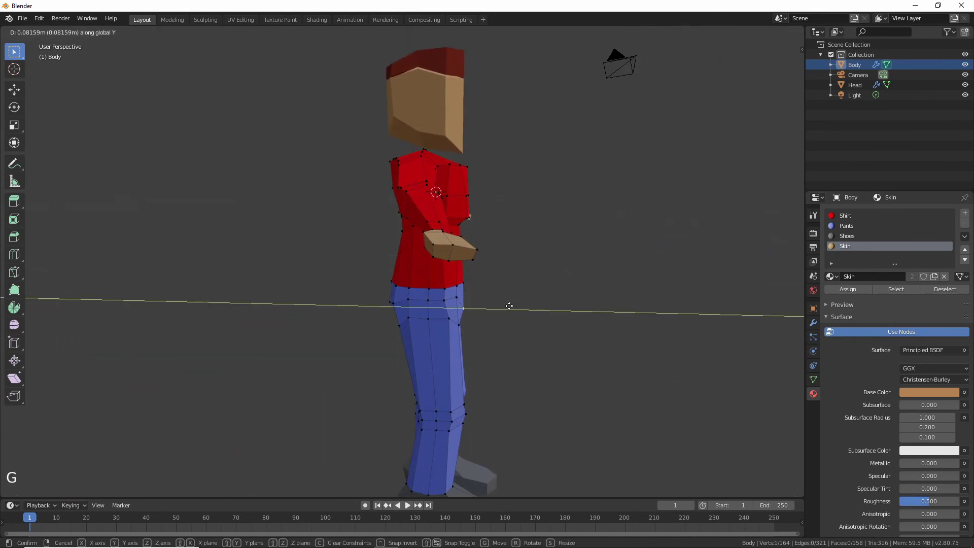
{"action": "key", "text": "Escape"}
- Slide the neighboring vertex at the front of the hip down its edge by a factor of about 0.26, and return to Object Mode
{"action": "middle_click_drag", "start_coordinate": [561, 315], "coordinate": [465, 322]}
{"action": "scroll", "coordinate": [482, 310], "scroll_direction": "down", "scroll_amount": 5}
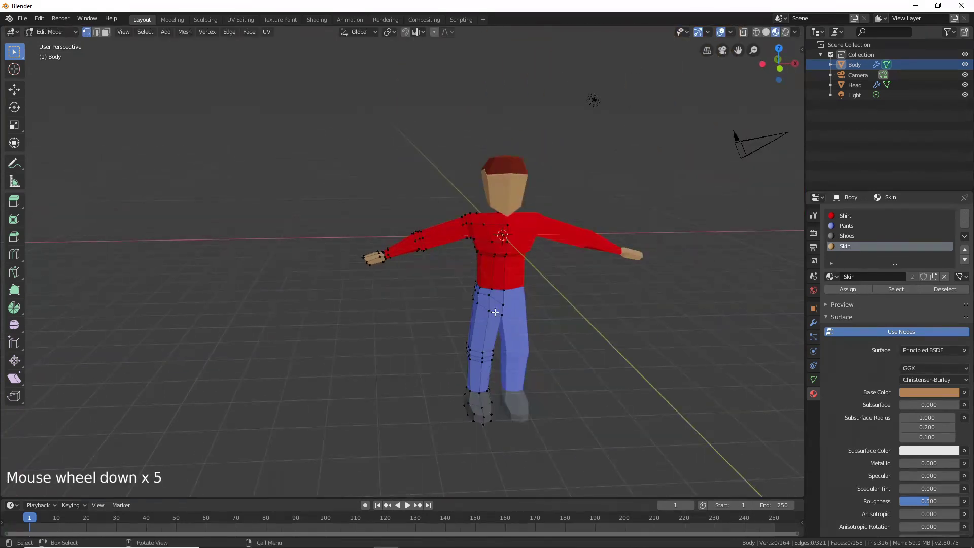
{"action": "left_click", "coordinate": [487, 297]}
{"action": "key", "text": "g"}
{"action": "key", "text": "g"}
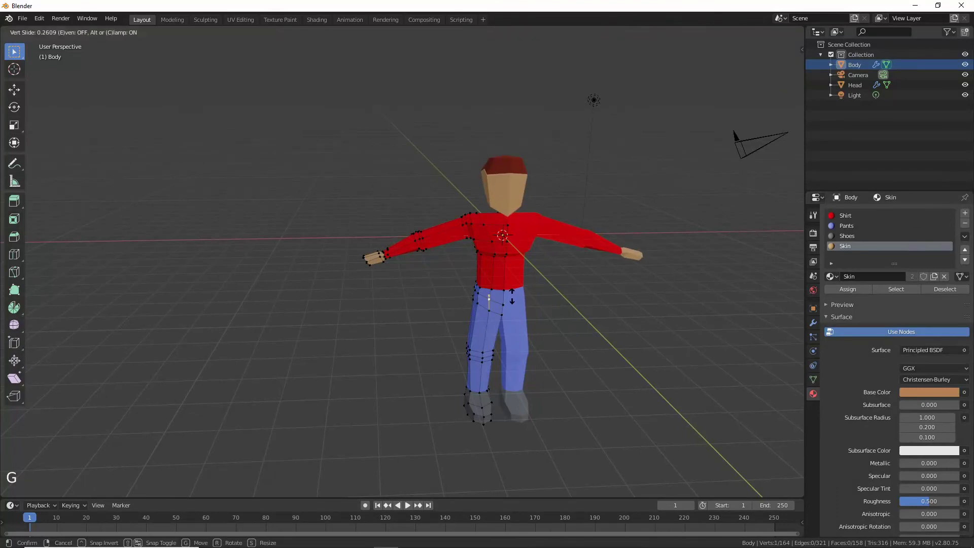
{"action": "left_click", "coordinate": [512, 297]}
{"action": "middle_click_drag", "start_coordinate": [624, 322], "coordinate": [731, 322]}
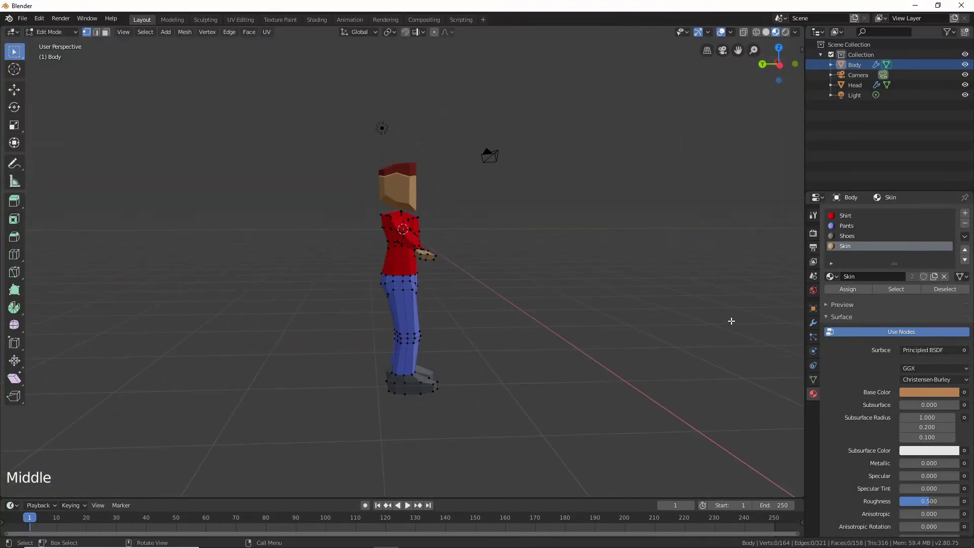
{"action": "left_click", "coordinate": [622, 317]}
{"action": "middle_click_drag", "start_coordinate": [622, 318], "coordinate": [645, 370]}
{"action": "left_click", "coordinate": [651, 371]}
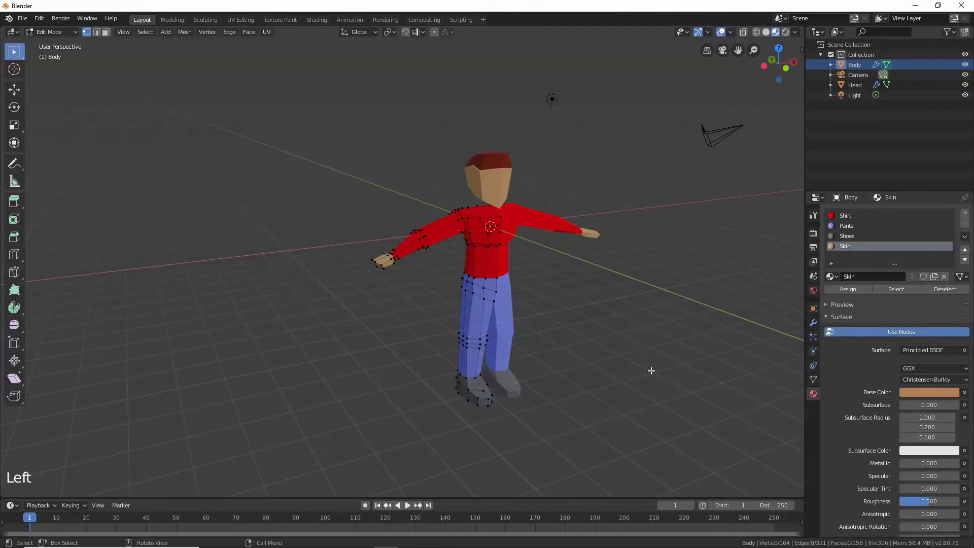
{"action": "key", "text": "Tab"}
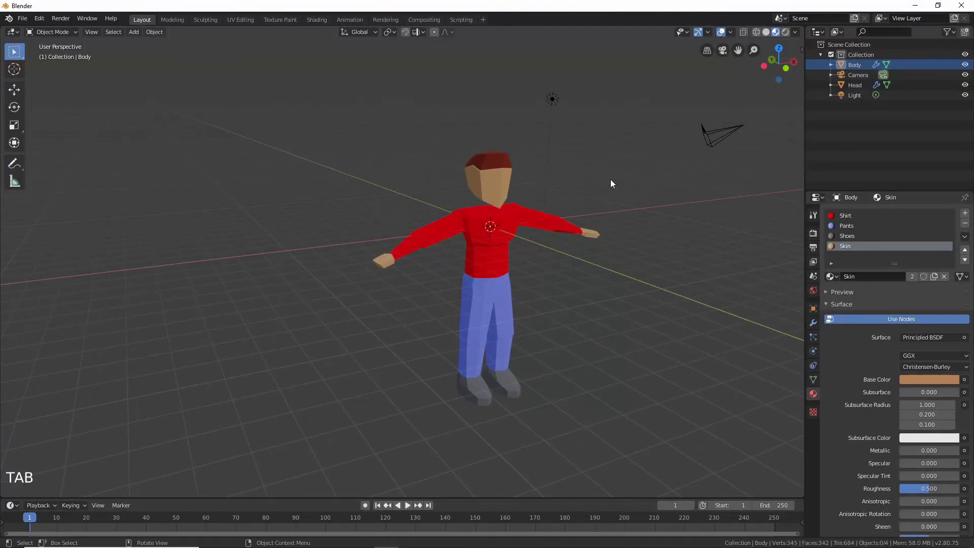